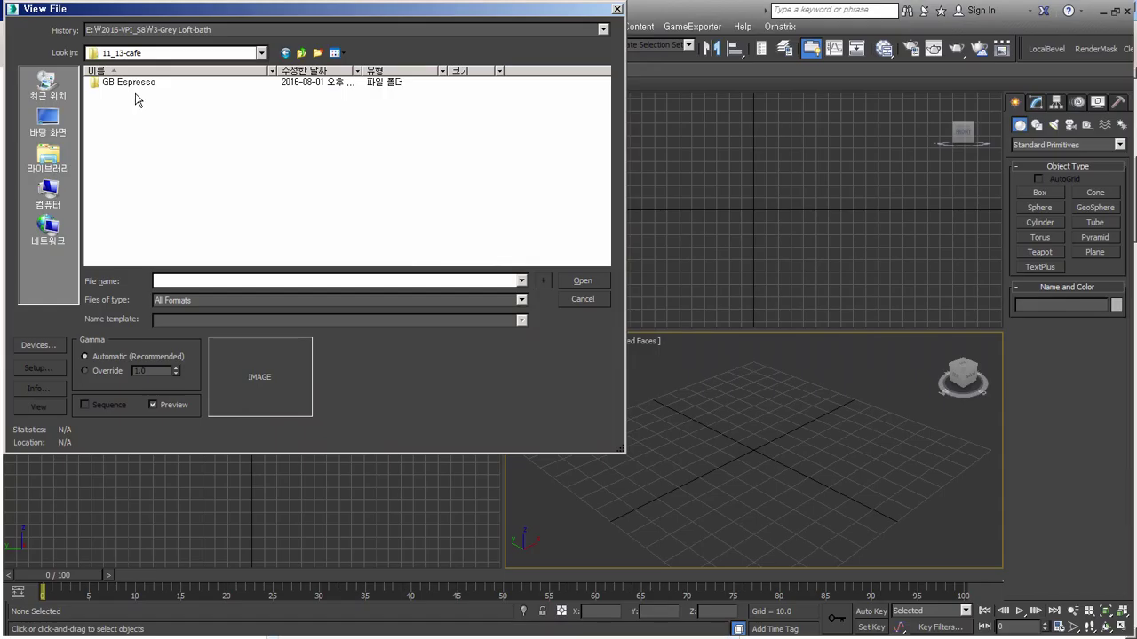
Step: Browse the GB Espresso folder's reference thumbnails, then close the viewer without opening an image
{"action": "left_click", "coordinate": [146, 86]}
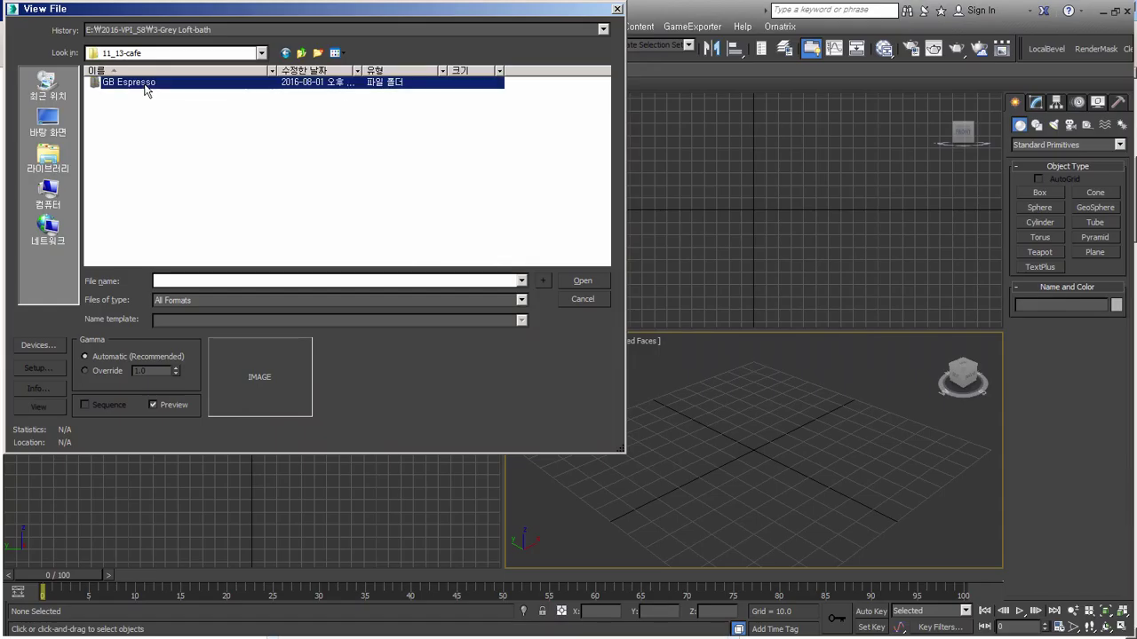
{"action": "double_click", "coordinate": [146, 84]}
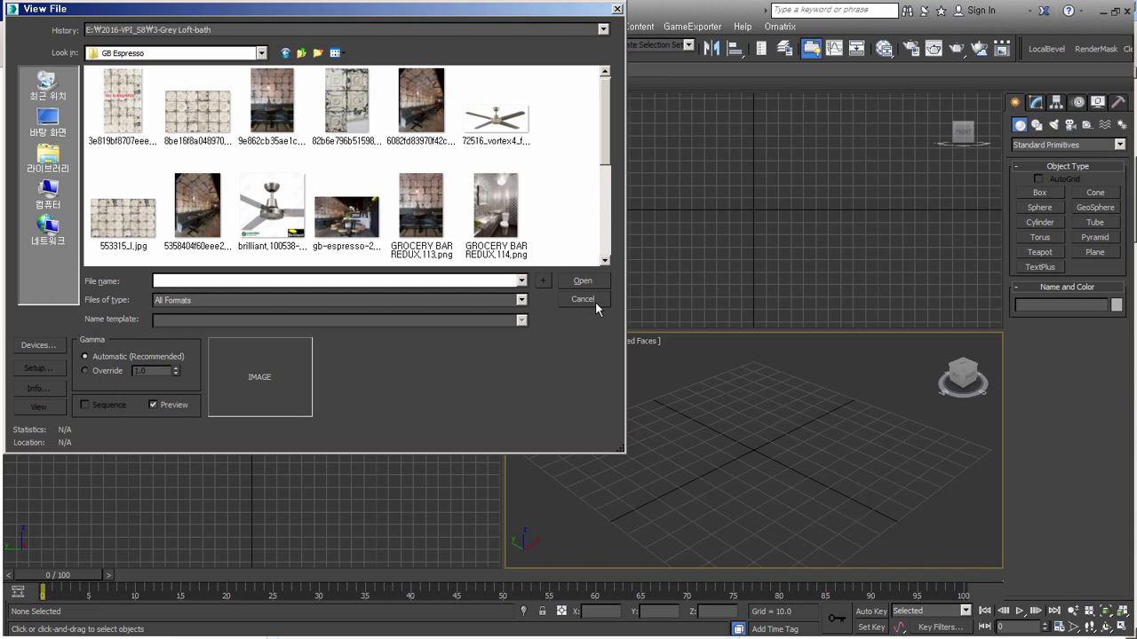
{"action": "left_click", "coordinate": [583, 299]}
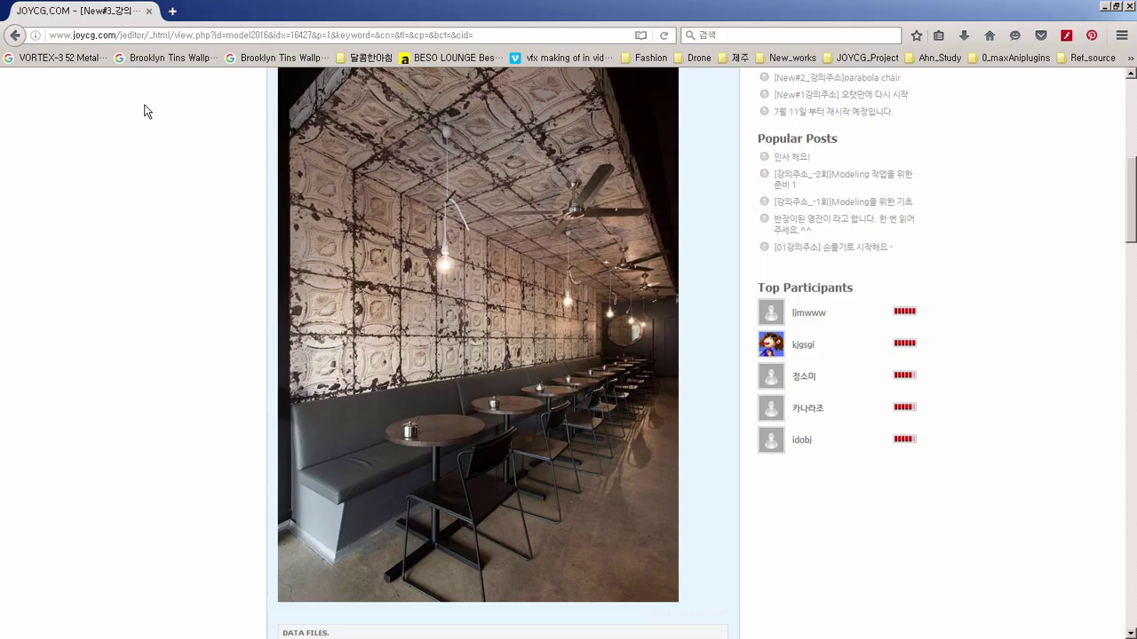
Step: Load the saved Brooklyn Tins search and shorten the query to 'Brooklyn Tins Wallpaper'
{"action": "left_click", "coordinate": [258, 58]}
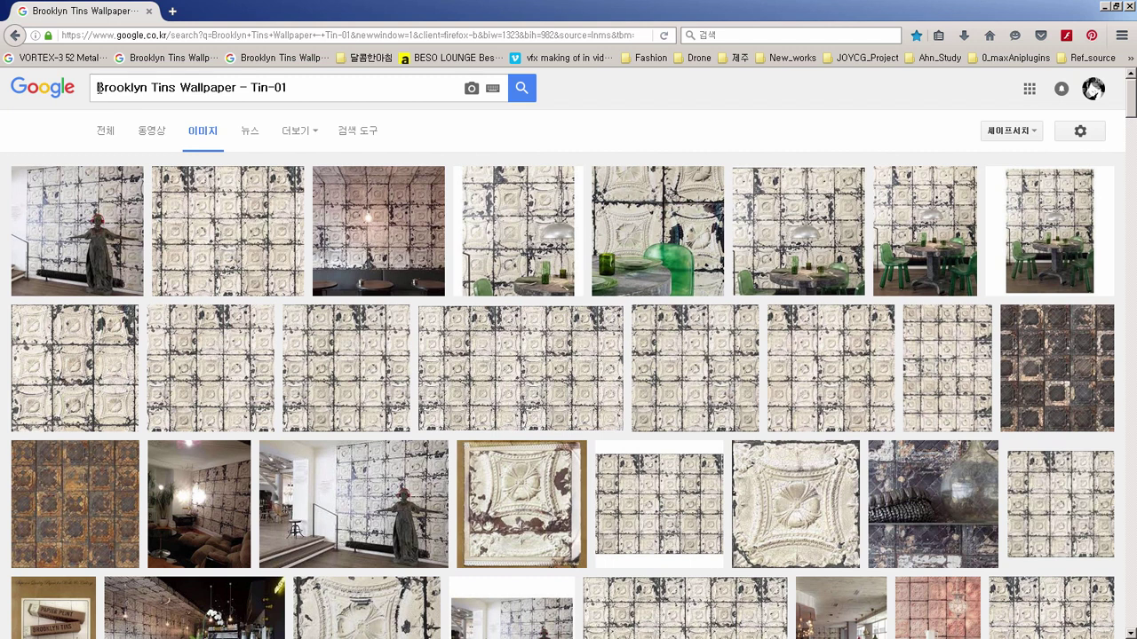
{"action": "left_click_drag", "start_coordinate": [97, 87], "coordinate": [304, 87]}
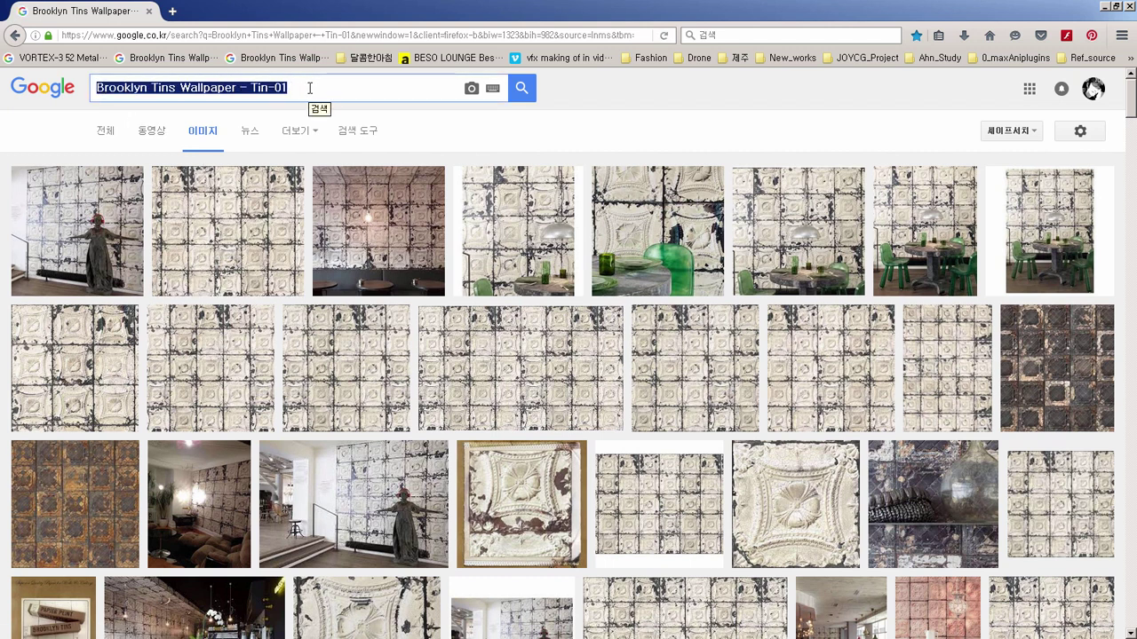
{"action": "left_click", "coordinate": [340, 87]}
{"action": "triple_click", "coordinate": [322, 87]}
{"action": "left_click_drag", "start_coordinate": [98, 87], "coordinate": [383, 83]}
{"action": "key", "text": "BackSpace"}
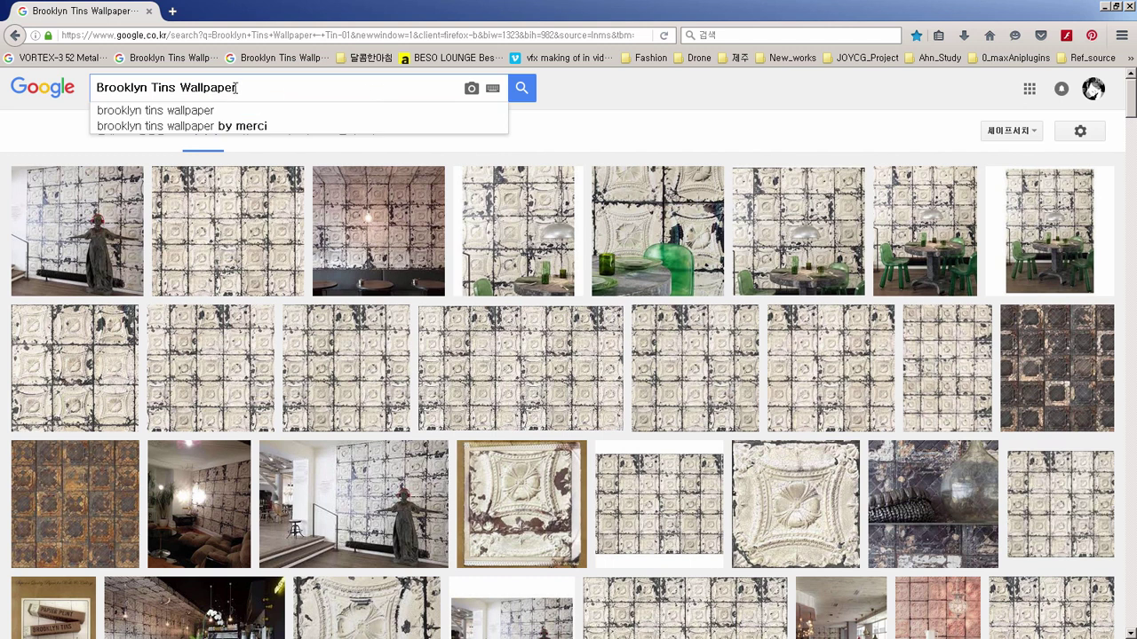
{"action": "left_click", "coordinate": [601, 88]}
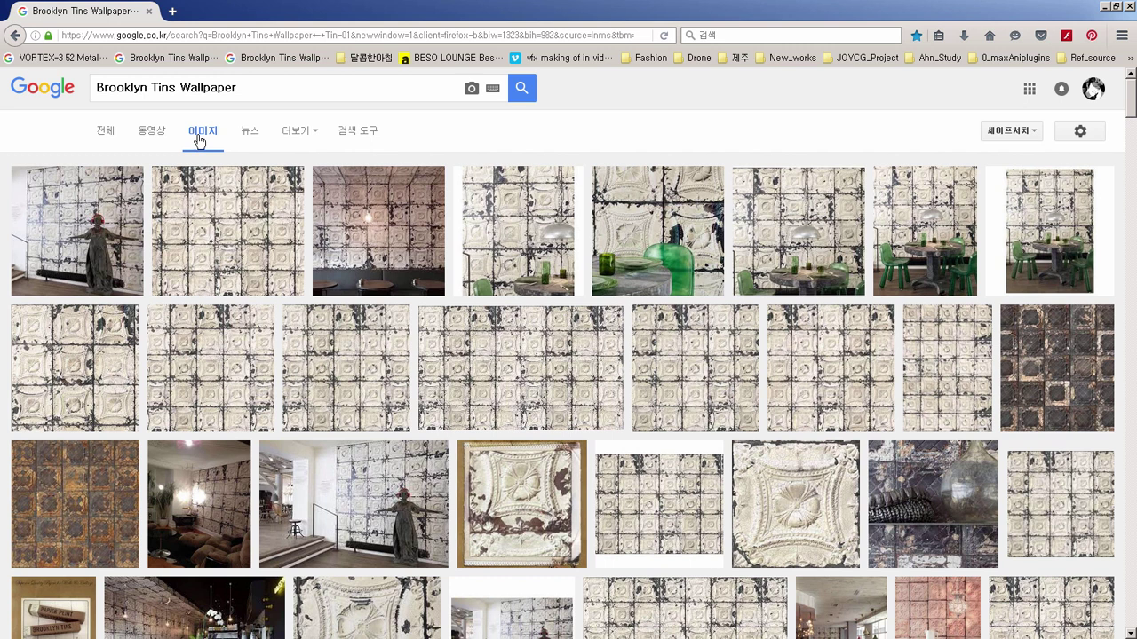
Step: Filter the image results to Large size only
{"action": "left_click", "coordinate": [346, 133]}
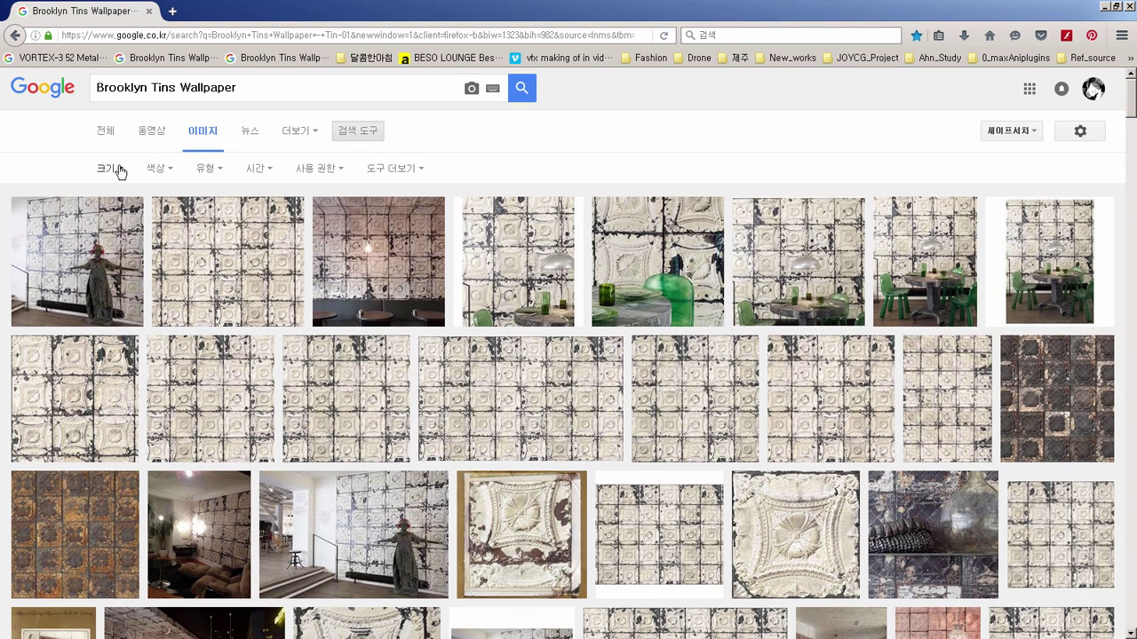
{"action": "left_click", "coordinate": [107, 169]}
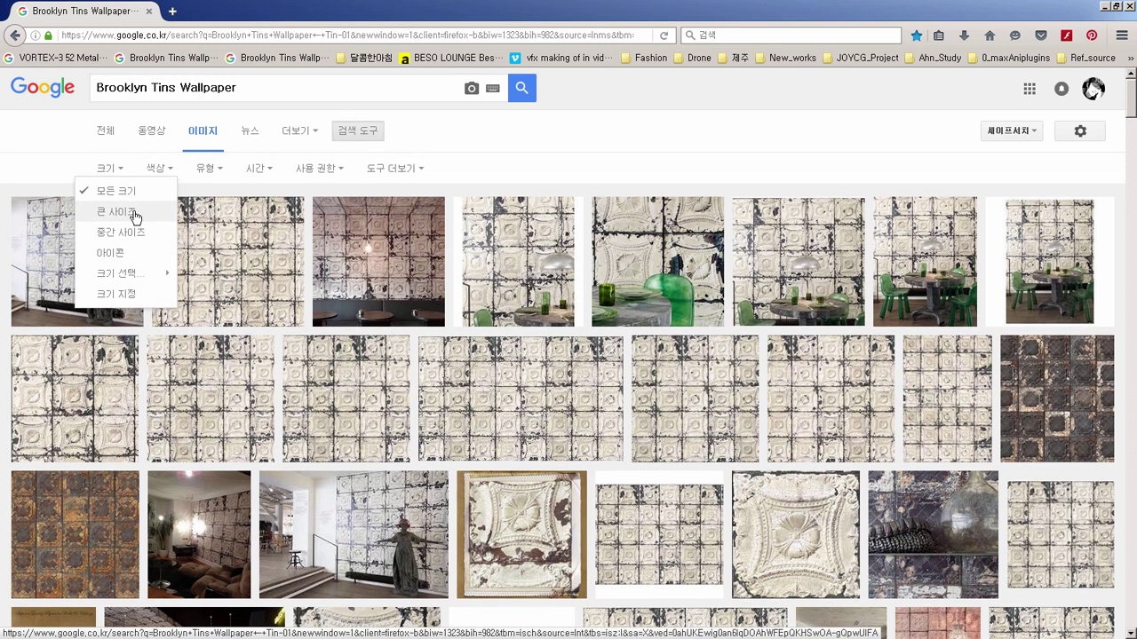
{"action": "left_click", "coordinate": [135, 218]}
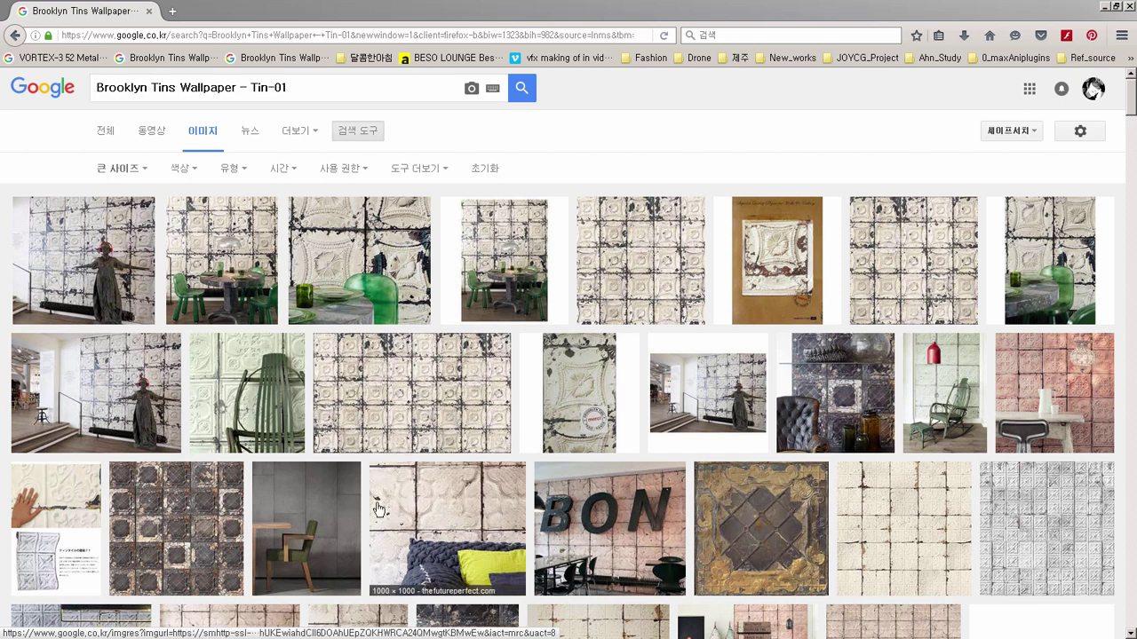
Step: Preview the Brooklyn Tins Wallpaper 01 image and reload the wallpaper results
{"action": "left_click", "coordinate": [505, 449]}
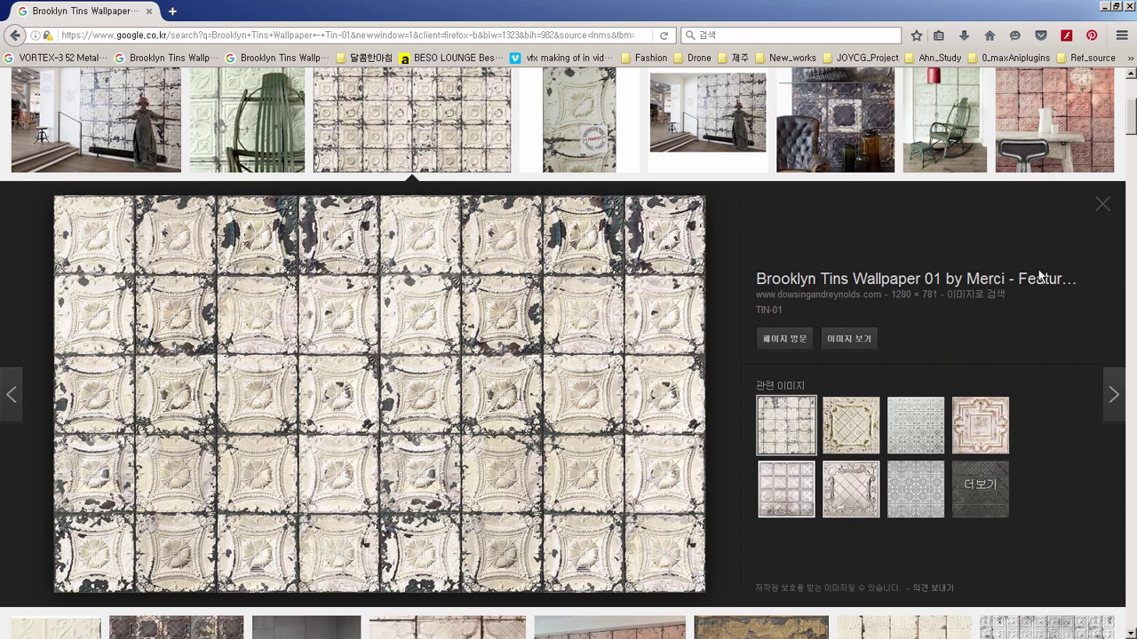
{"action": "left_click", "coordinate": [1091, 216]}
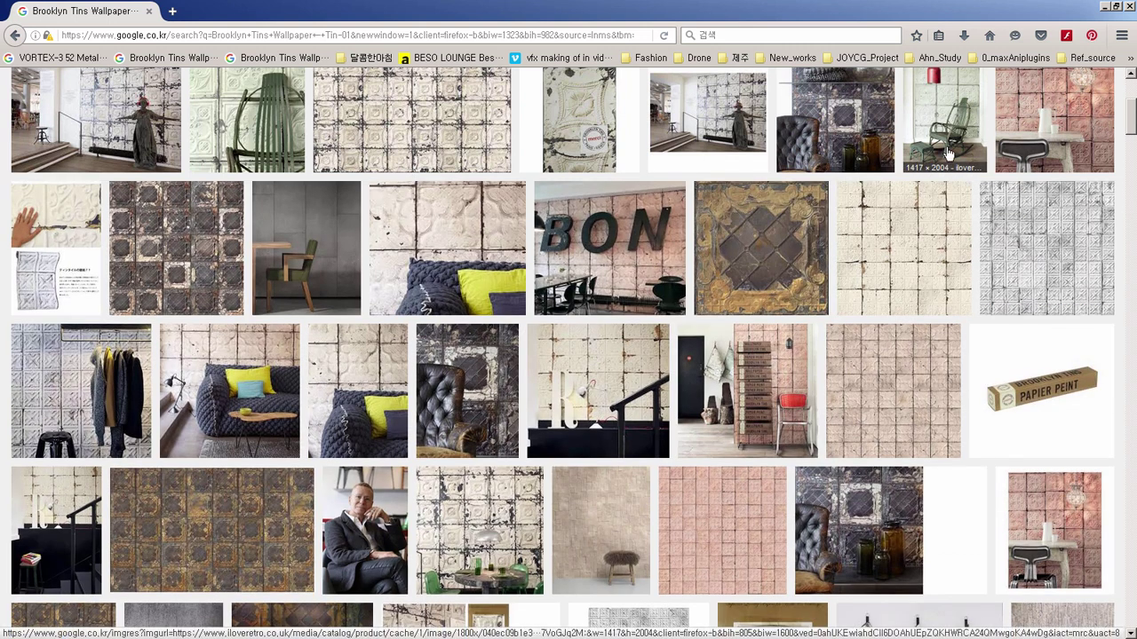
{"action": "left_click", "coordinate": [183, 65]}
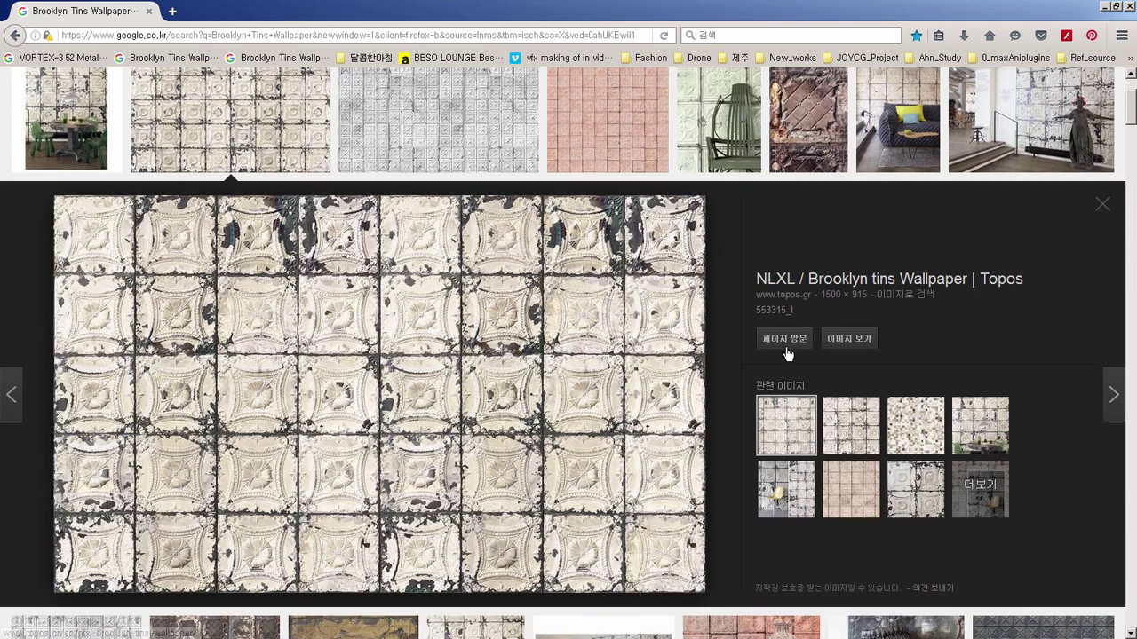
{"action": "scroll", "coordinate": [779, 347], "scroll_direction": "up", "scroll_amount": 3}
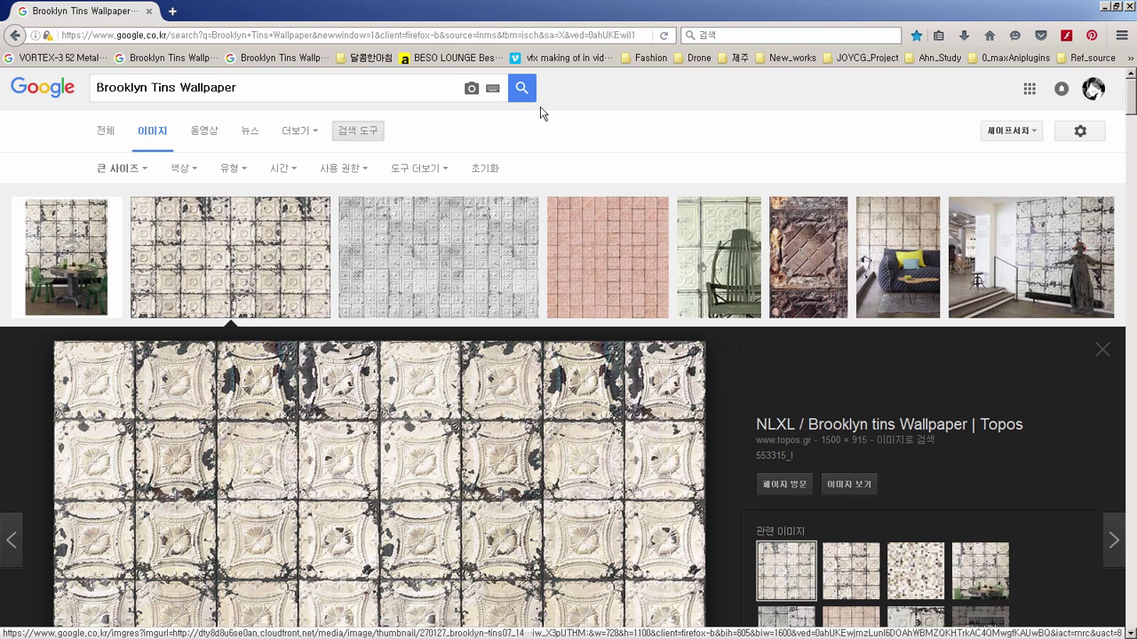
{"action": "left_click", "coordinate": [1102, 350]}
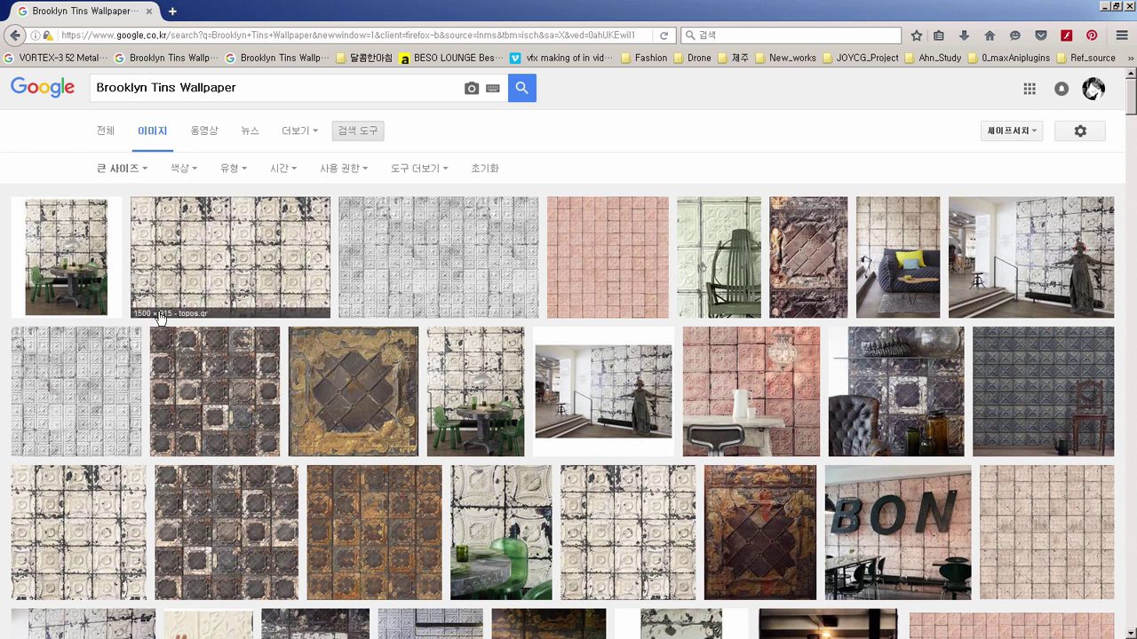
Step: Preview the NLXL Brooklyn tins wallpaper, then load the VORTEX-3 52 Metal Ceiling Fan search
{"action": "left_click", "coordinate": [204, 275]}
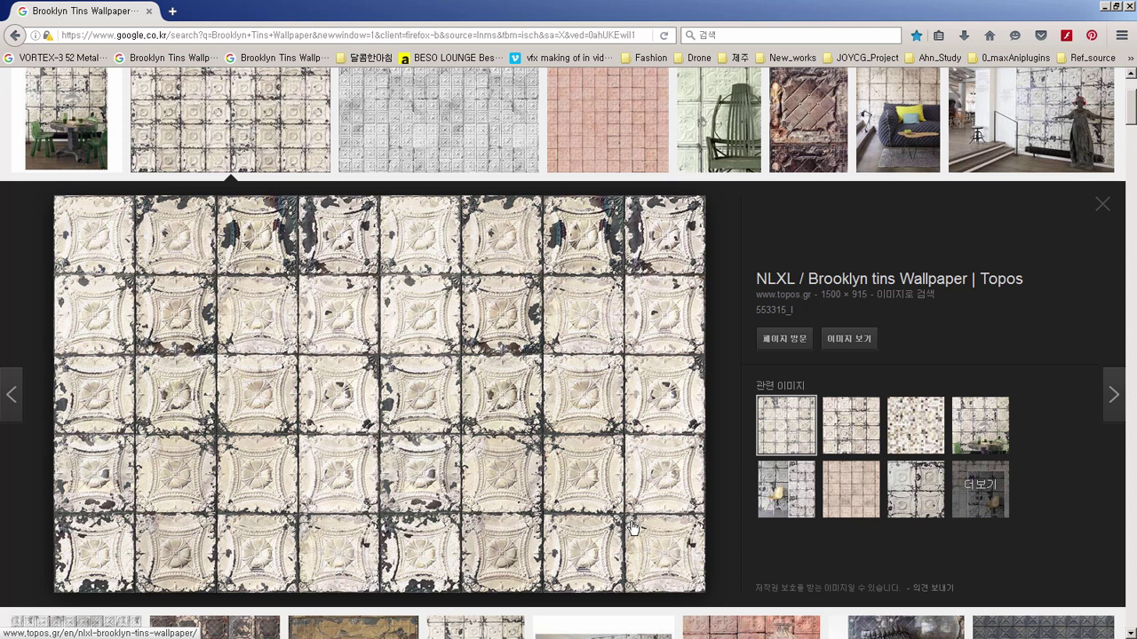
{"action": "left_click", "coordinate": [1104, 207]}
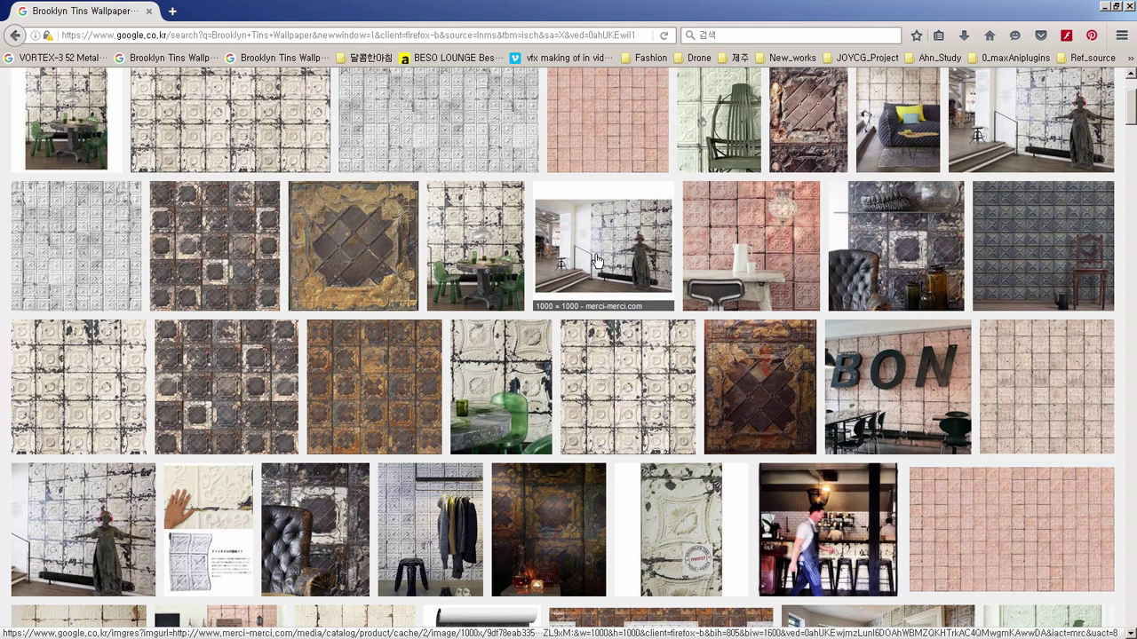
{"action": "scroll", "coordinate": [597, 261], "scroll_direction": "up", "scroll_amount": 3}
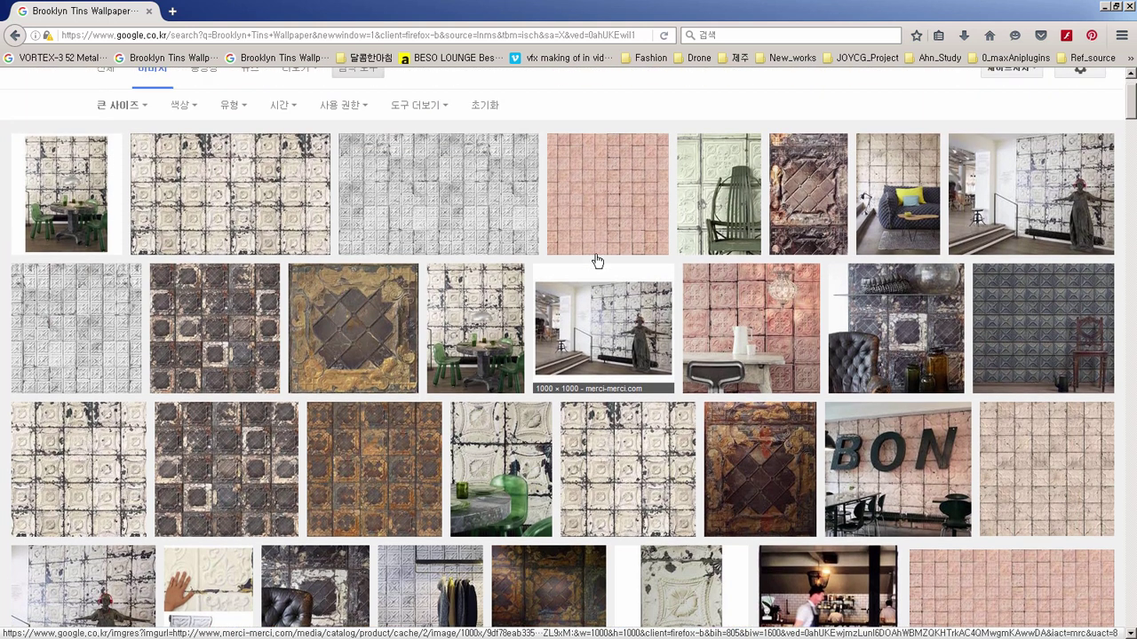
{"action": "left_click", "coordinate": [49, 59]}
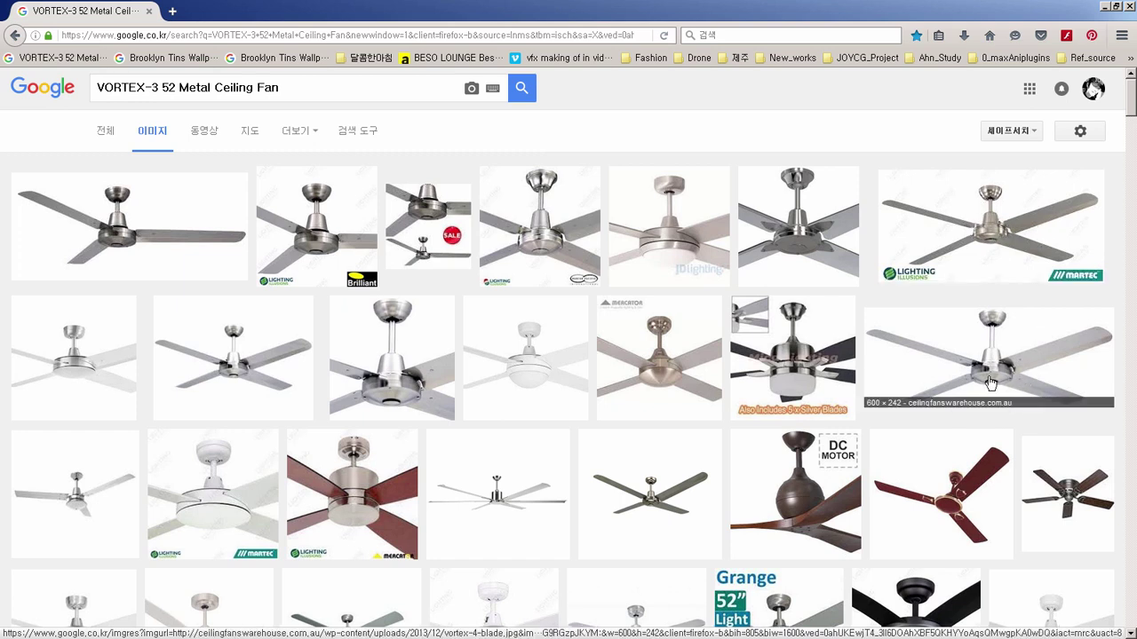
Step: Preview the four-blade stainless ceiling fan image, then minimise Firefox to return to 3ds Max
{"action": "left_click_drag", "start_coordinate": [280, 88], "coordinate": [179, 88]}
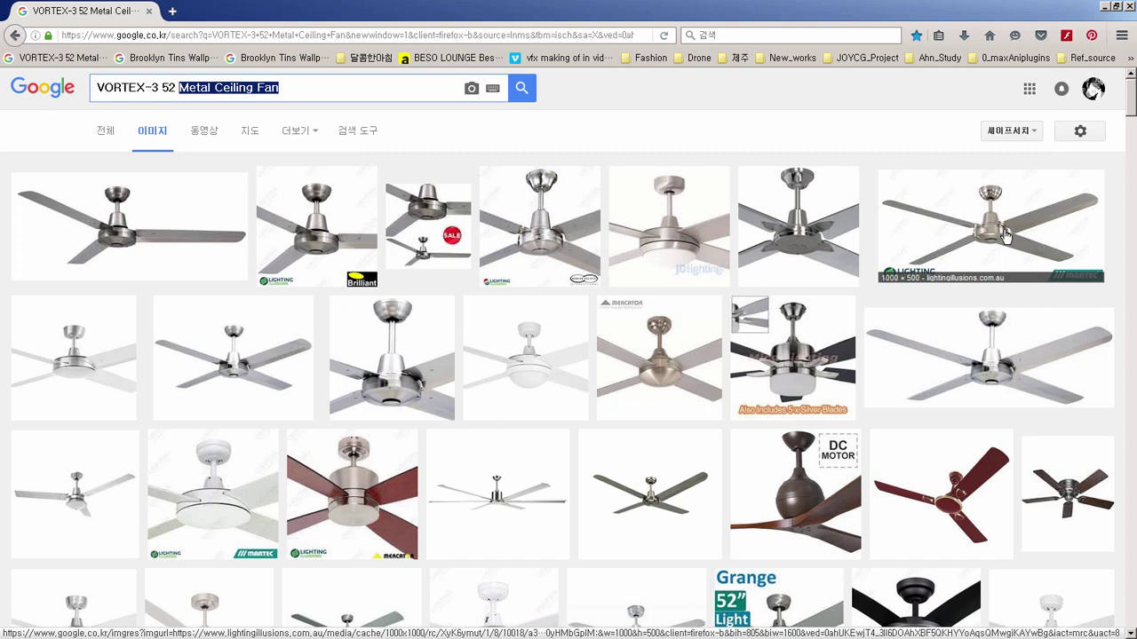
{"action": "left_click", "coordinate": [999, 227]}
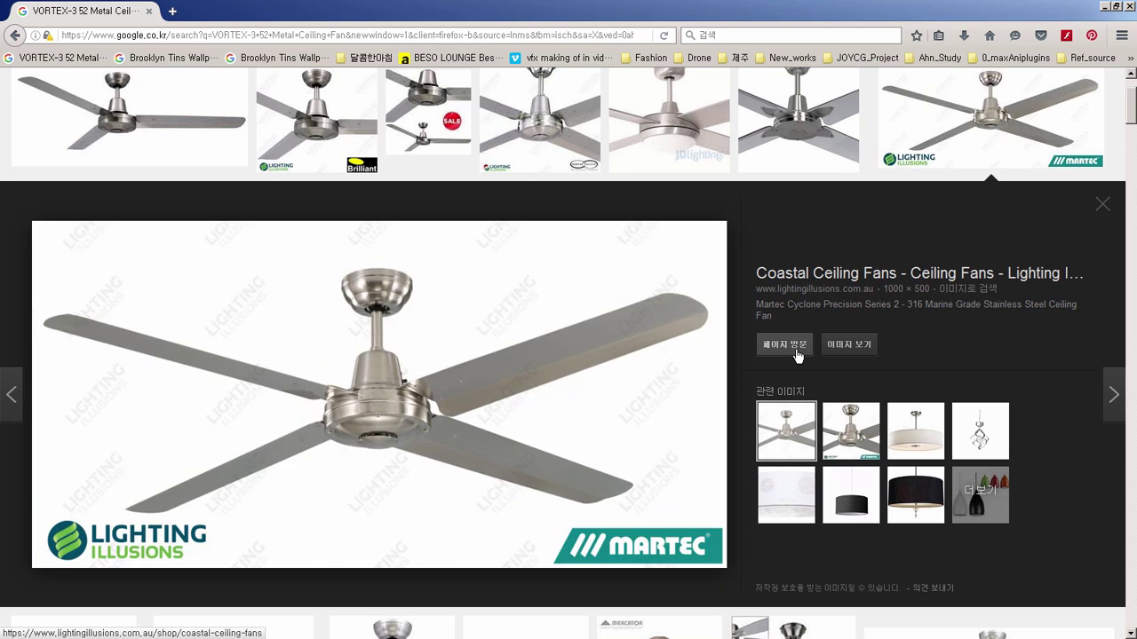
{"action": "left_click", "coordinate": [1107, 211]}
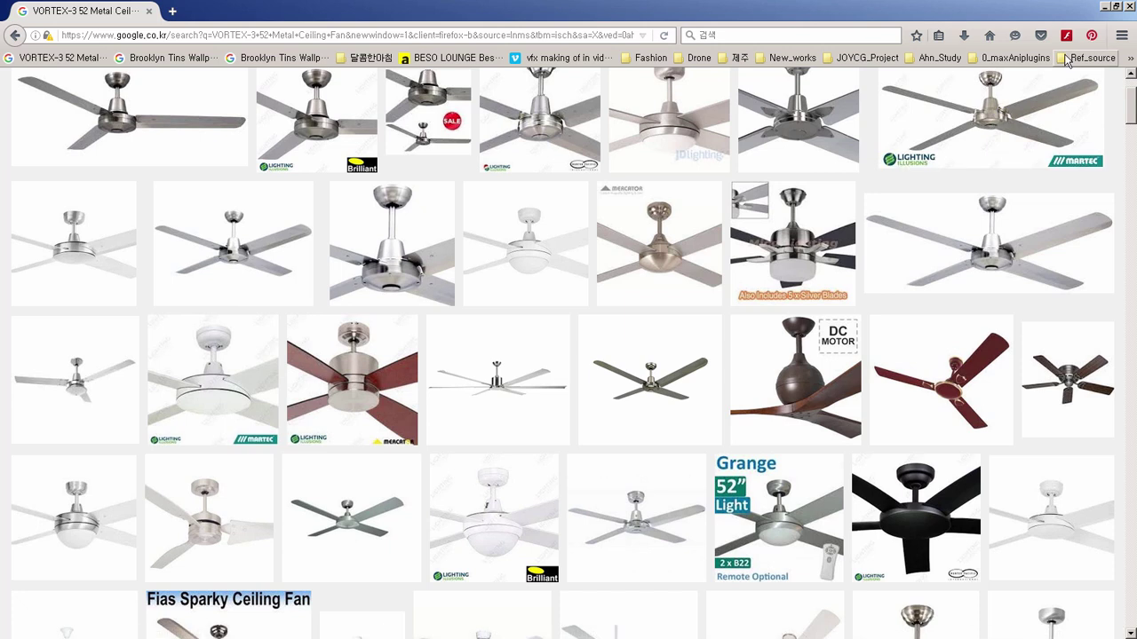
{"action": "left_click", "coordinate": [1104, 7]}
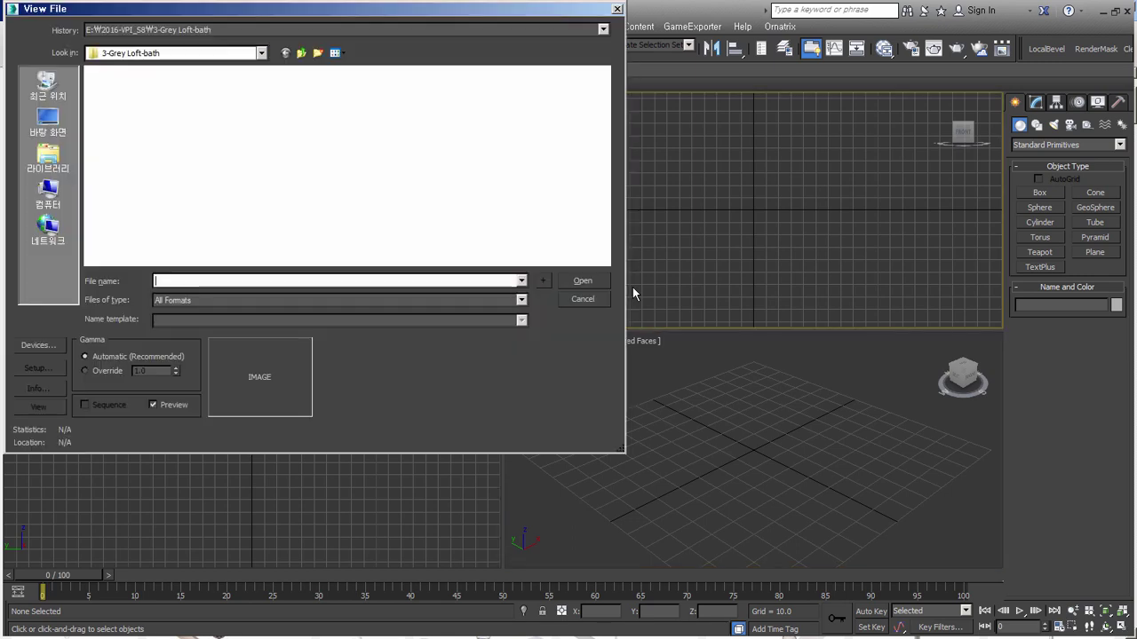
Step: Open gb-espresso-2.jpg from the GB Espresso folder and move its window to screen centre
{"action": "left_click", "coordinate": [178, 52]}
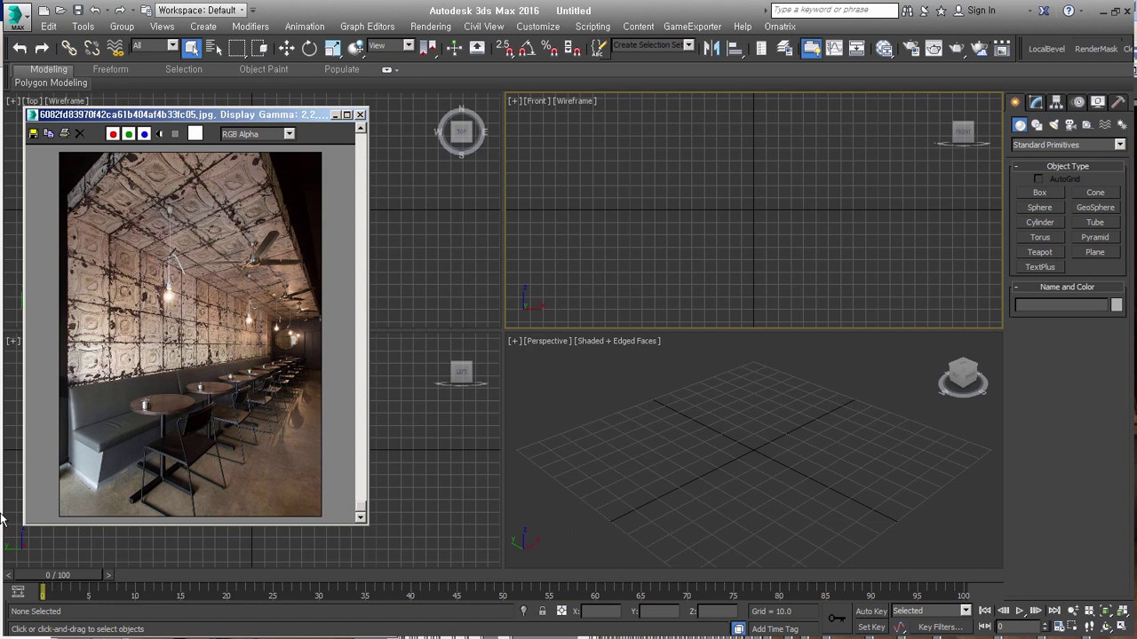
{"action": "left_click", "coordinate": [607, 13]}
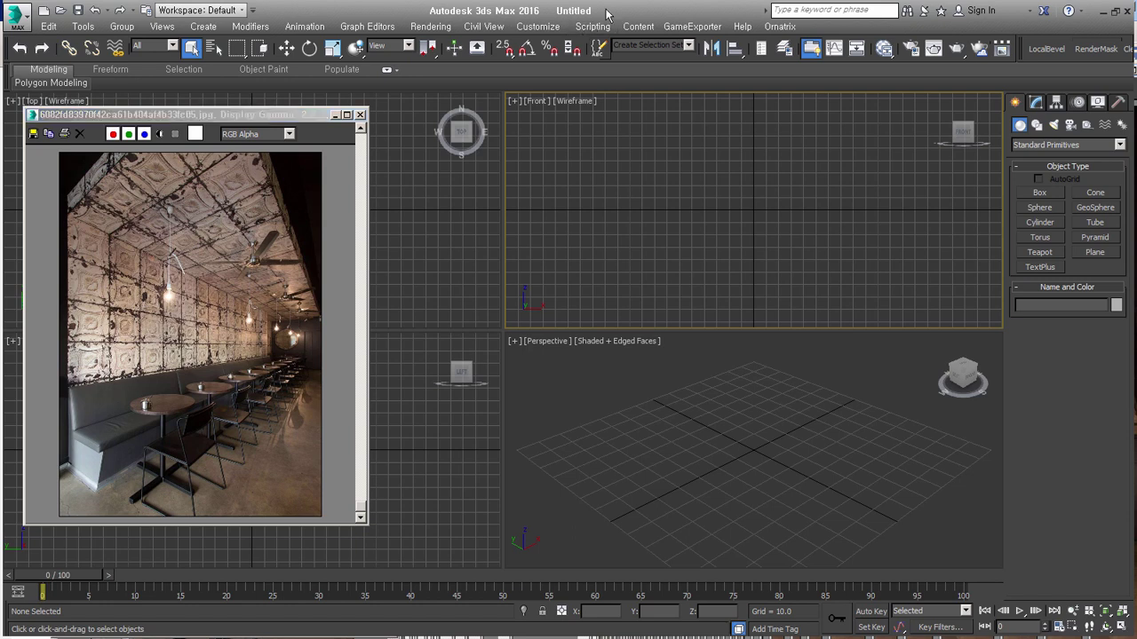
{"action": "scroll", "coordinate": [457, 190], "scroll_direction": "up", "scroll_amount": 3}
{"action": "scroll", "coordinate": [325, 228], "scroll_direction": "down", "scroll_amount": 5}
{"action": "scroll", "coordinate": [325, 228], "scroll_direction": "up", "scroll_amount": 1}
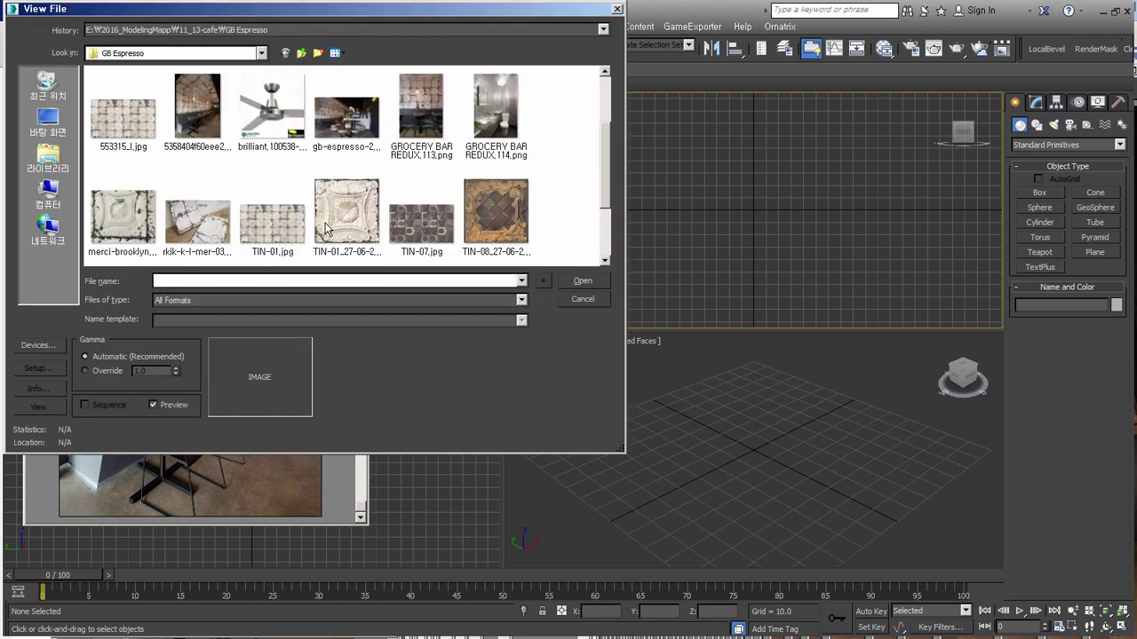
{"action": "left_click", "coordinate": [362, 136]}
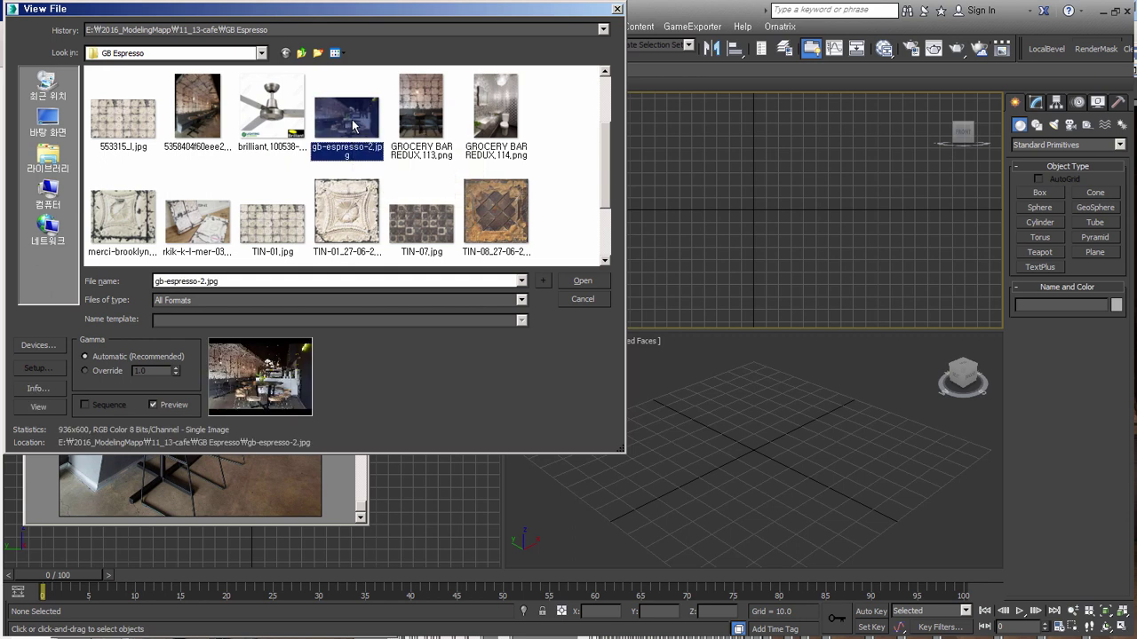
{"action": "double_click", "coordinate": [356, 127]}
{"action": "left_click_drag", "start_coordinate": [959, 205], "coordinate": [224, 100]}
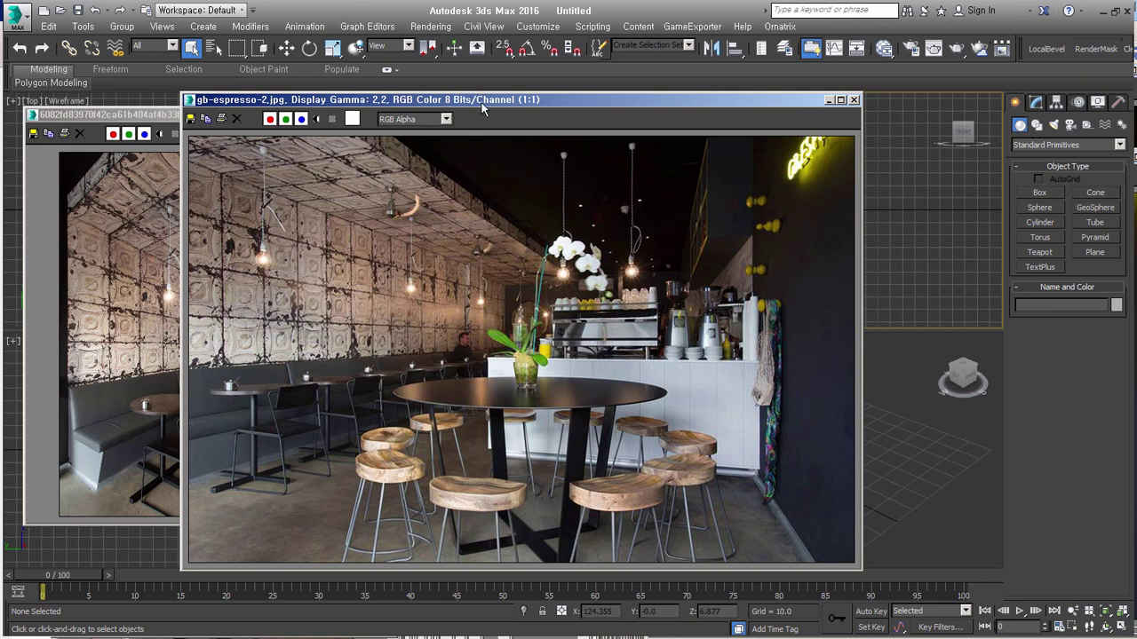
Step: Slide gb-espresso-2.jpg aside and close it, leaving the café corridor photo open
{"action": "left_click_drag", "start_coordinate": [480, 101], "coordinate": [666, 91]}
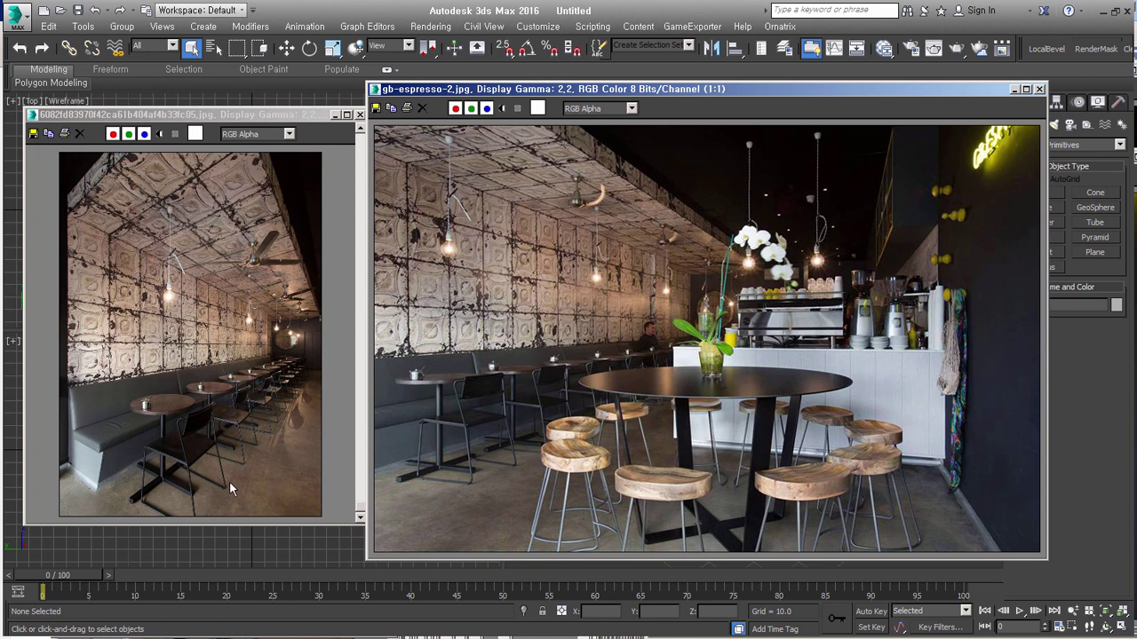
{"action": "key", "text": "Escape"}
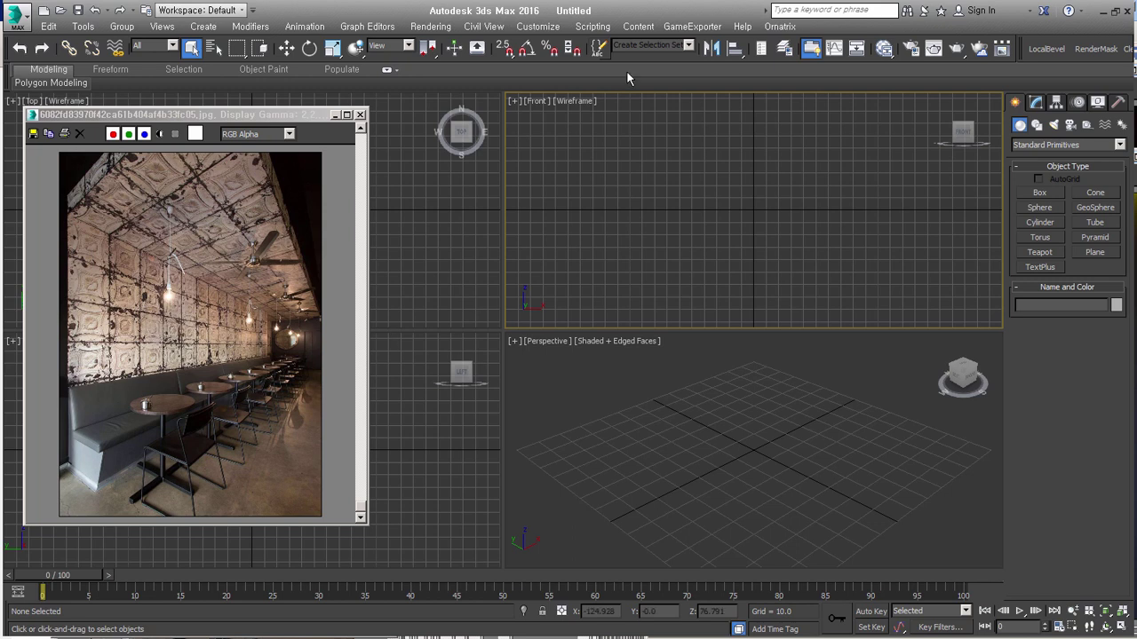
Step: Move the reference photo aside and draw a box in the Top view
{"action": "left_click", "coordinate": [1038, 193]}
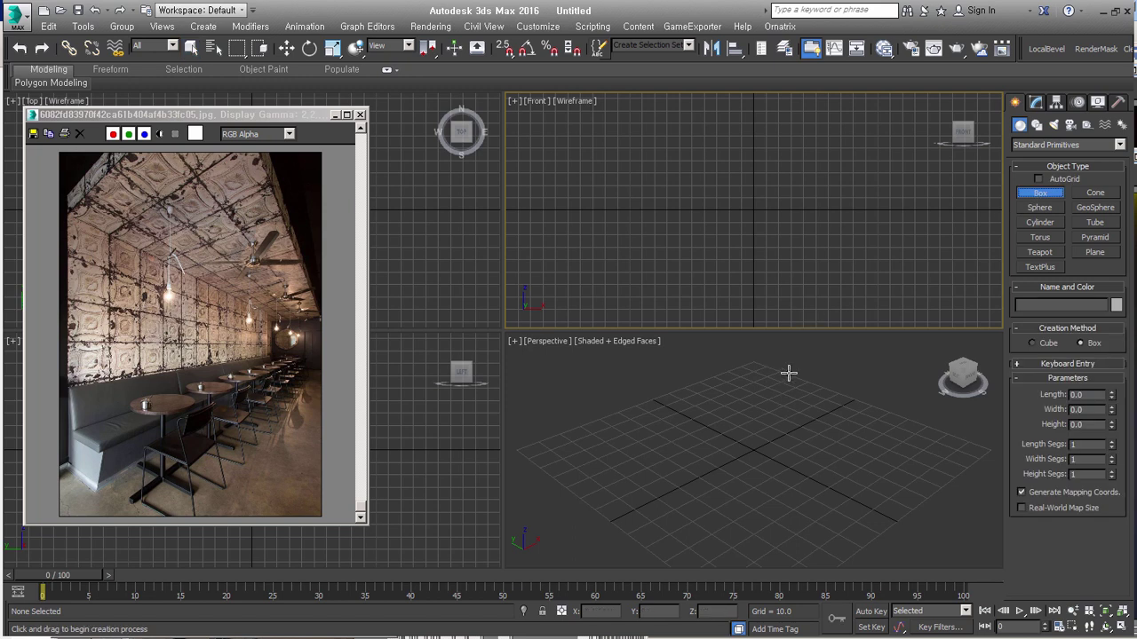
{"action": "left_click_drag", "start_coordinate": [804, 402], "coordinate": [783, 508]}
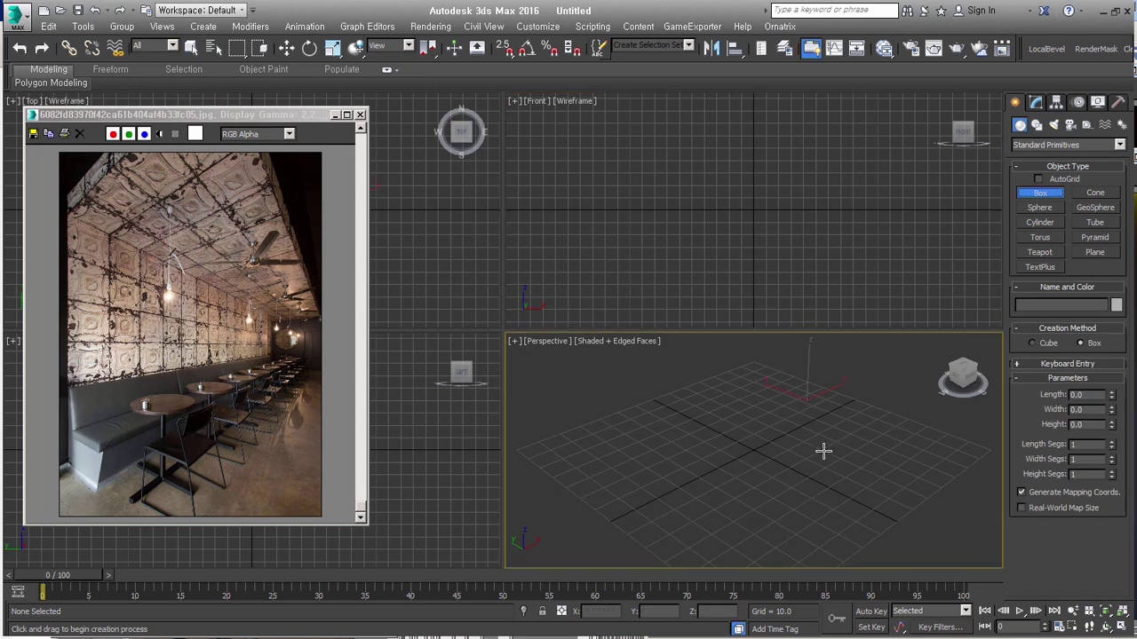
{"action": "right_click", "coordinate": [784, 507]}
{"action": "left_click_drag", "start_coordinate": [289, 115], "coordinate": [245, 332]}
{"action": "left_click", "coordinate": [316, 179]}
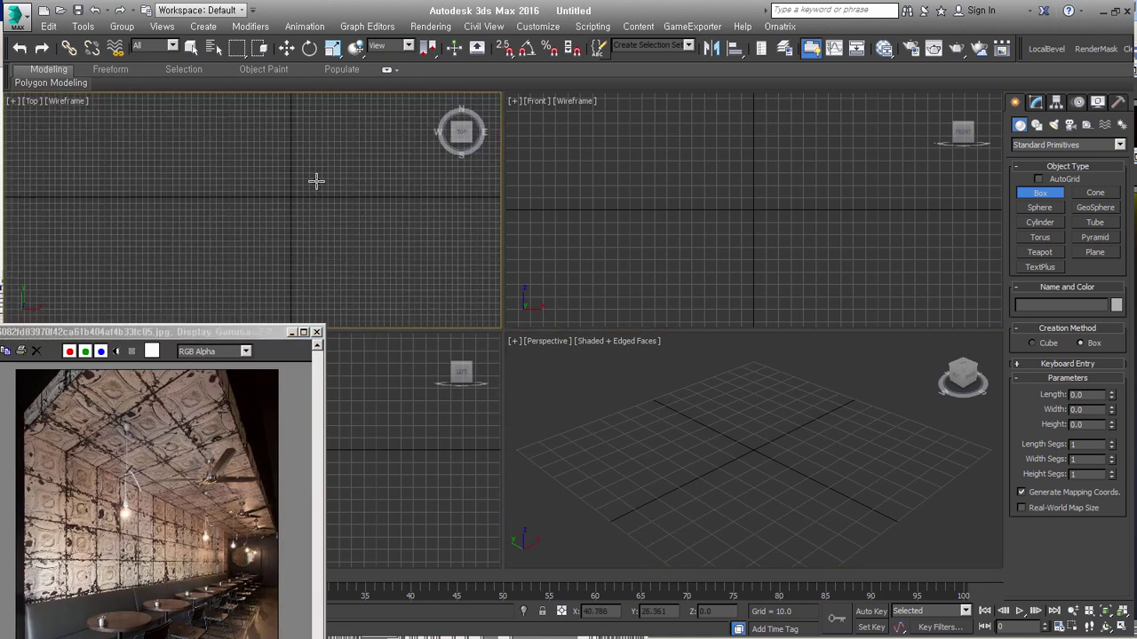
{"action": "left_click_drag", "start_coordinate": [253, 149], "coordinate": [346, 319]}
{"action": "left_click", "coordinate": [690, 490]}
{"action": "left_click_drag", "start_coordinate": [1112, 396], "coordinate": [1109, 427]}
Step: Set the box to Length 11000, Width 1800 and Height 3000
{"action": "double_click", "coordinate": [1087, 395]}
{"action": "type", "text": "11000"}
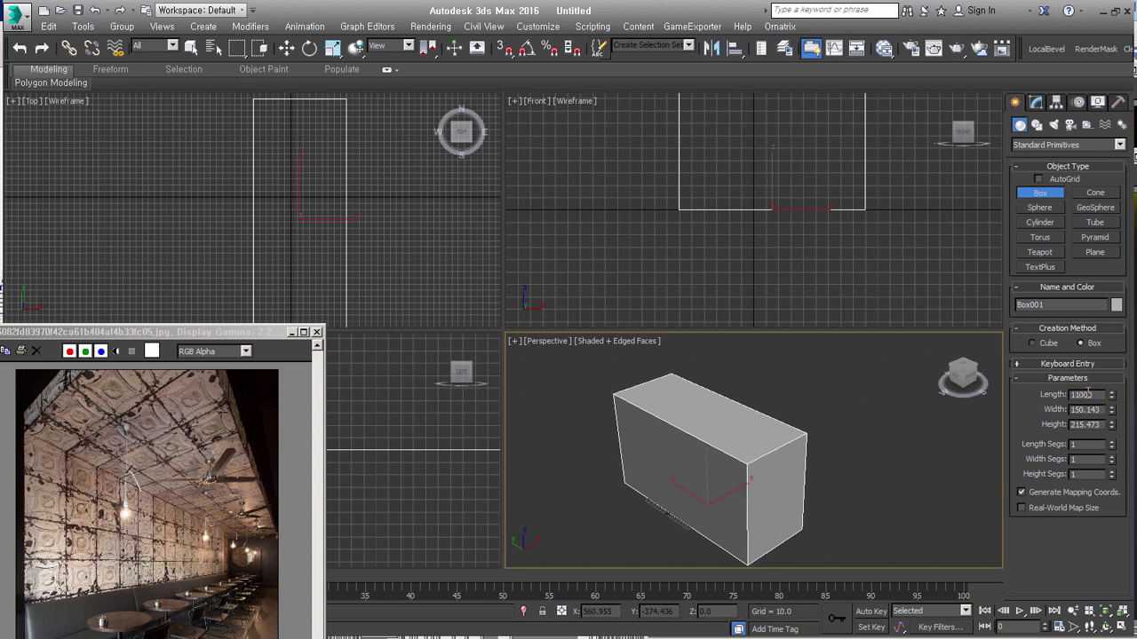
{"action": "key", "text": "Return"}
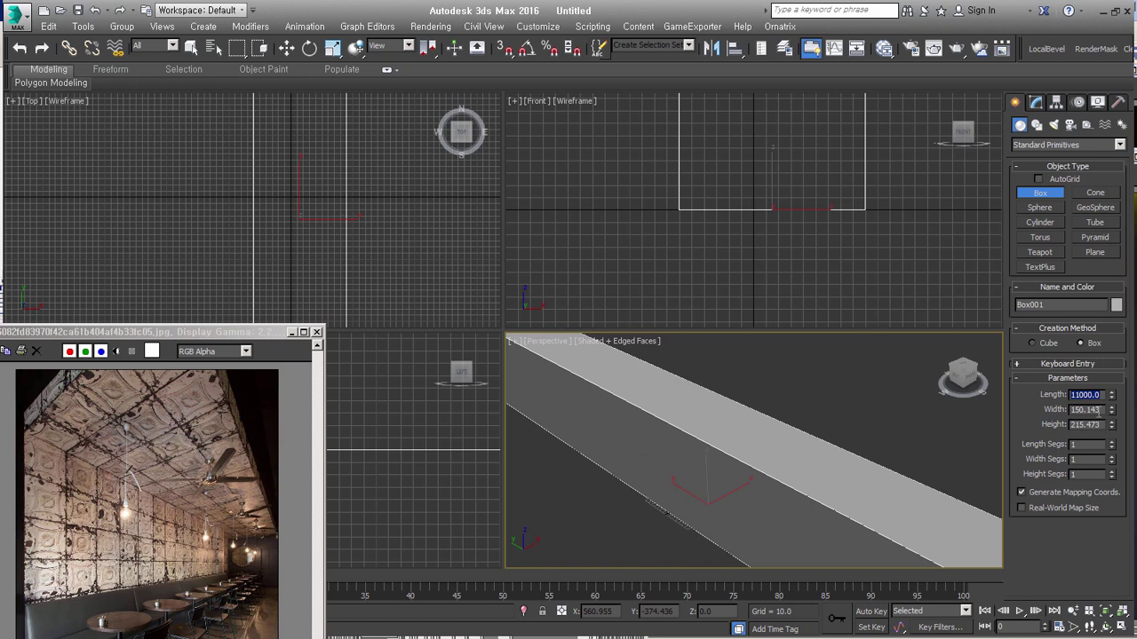
{"action": "double_click", "coordinate": [1100, 410]}
{"action": "type", "text": "1800"}
{"action": "key", "text": "Return"}
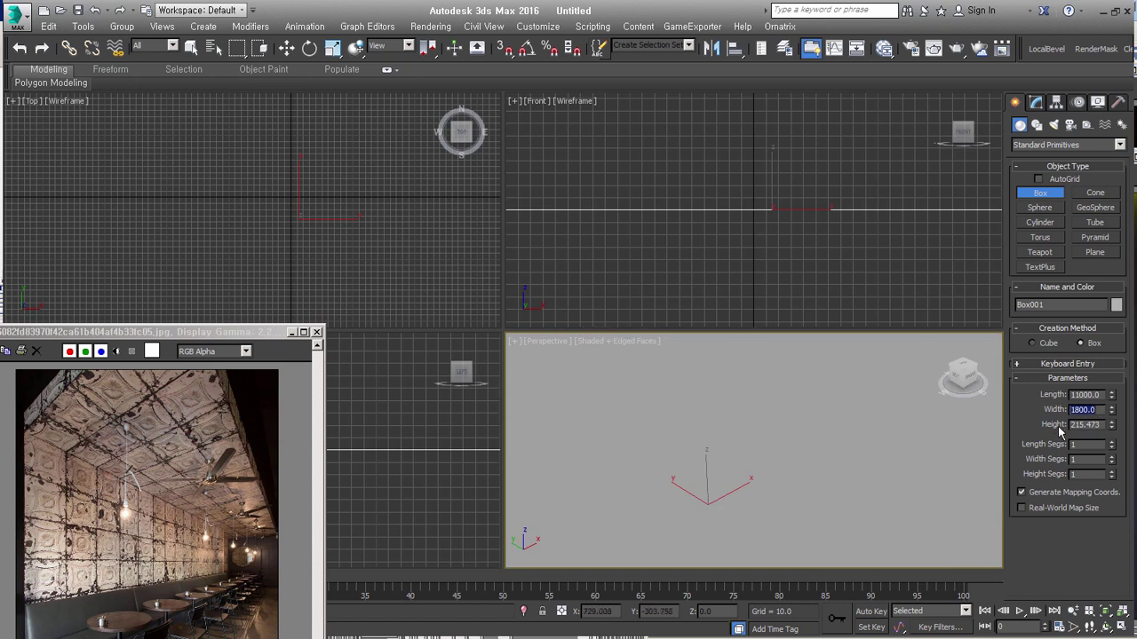
{"action": "double_click", "coordinate": [1086, 425]}
{"action": "type", "text": "3000"}
{"action": "key", "text": "Return"}
Step: Zoom all views to fit the box and rename it Base
{"action": "right_click", "coordinate": [733, 373]}
{"action": "key", "text": "shift+ctrl+z"}
{"action": "middle_click_drag", "start_coordinate": [736, 373], "coordinate": [771, 500], "text": "alt"}
{"action": "left_click", "coordinate": [1082, 305]}
{"action": "type", "text": "Base"}
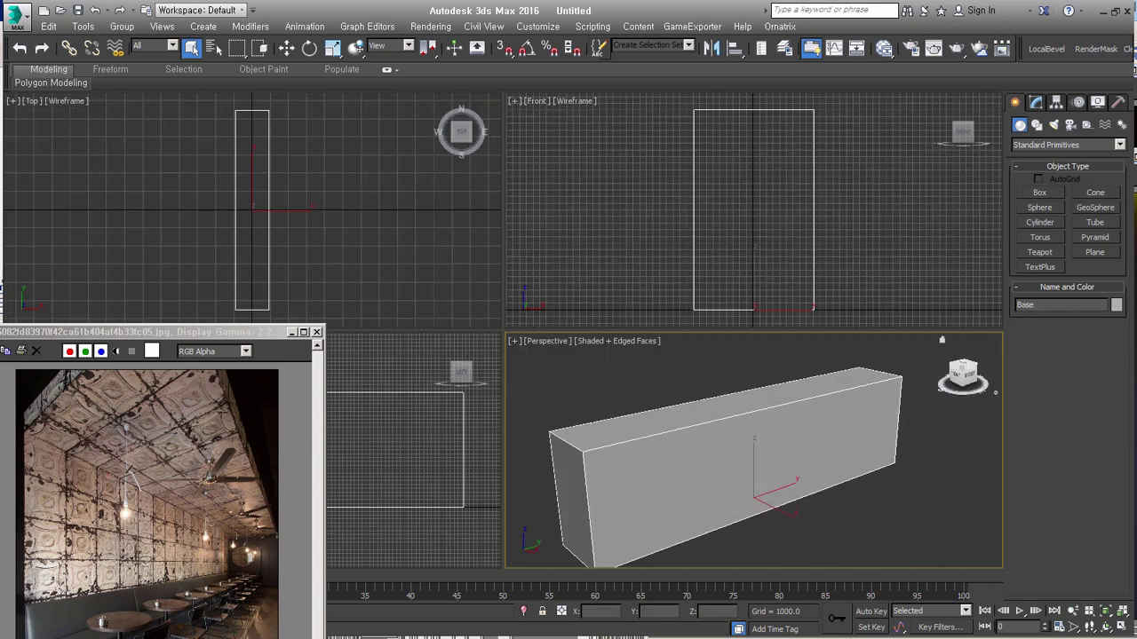
Step: Open the layer explorer, dock it along the left edge and widen it
{"action": "left_click_drag", "start_coordinate": [251, 335], "coordinate": [352, 167]}
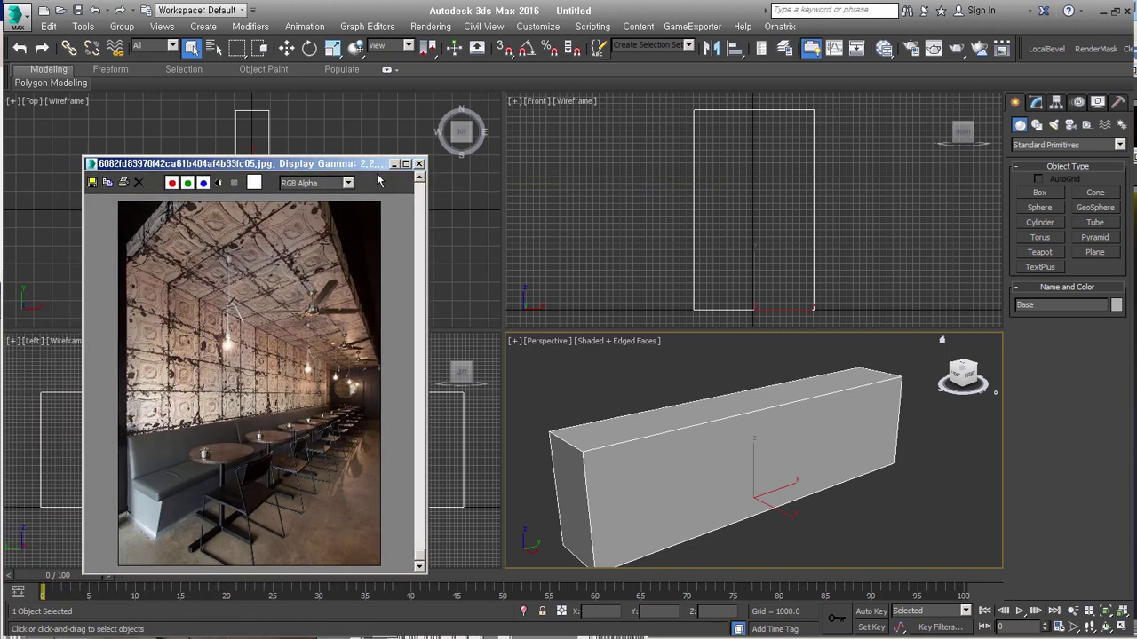
{"action": "middle_click_drag", "start_coordinate": [782, 395], "coordinate": [803, 385]}
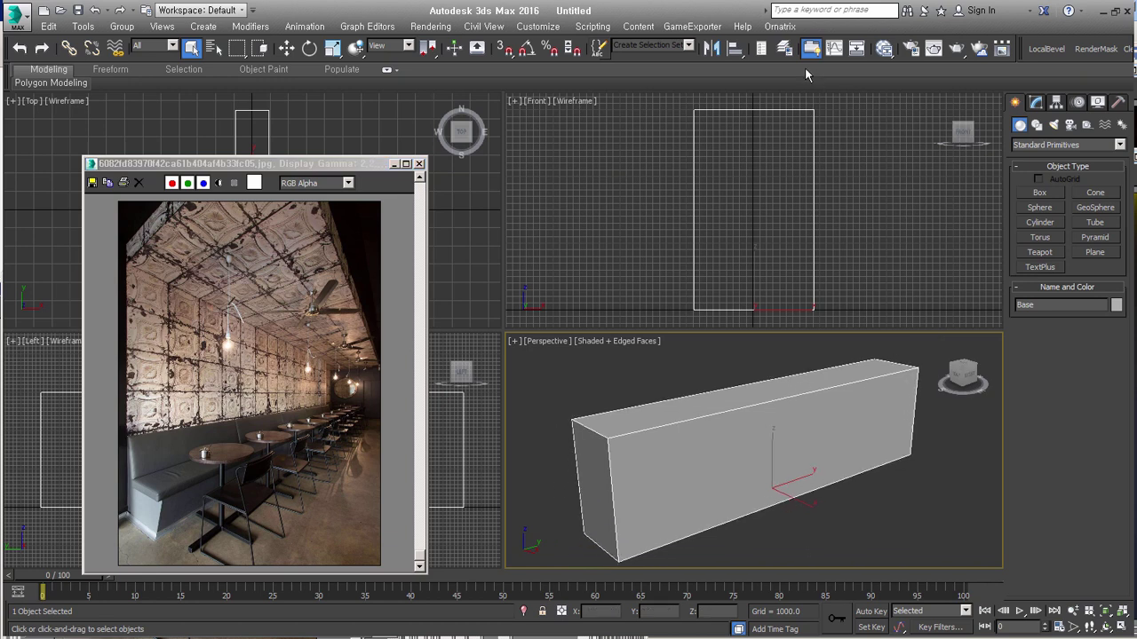
{"action": "left_click", "coordinate": [784, 48]}
{"action": "left_click_drag", "start_coordinate": [97, 100], "coordinate": [209, 103]}
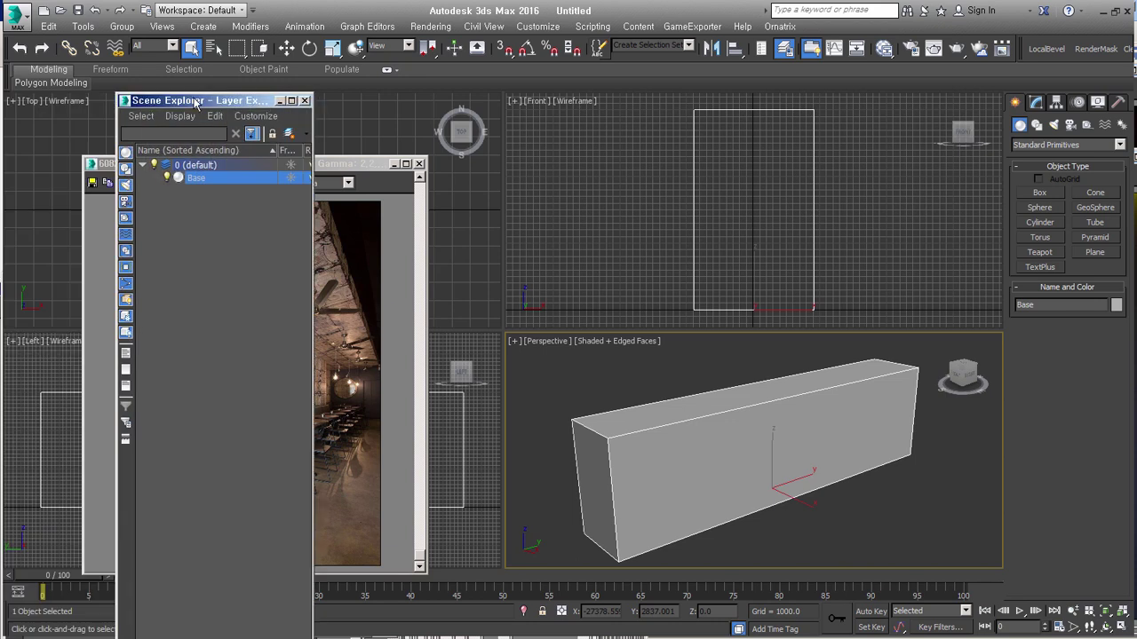
{"action": "left_click_drag", "start_coordinate": [136, 108], "coordinate": [5, 110]}
{"action": "mouse_move", "coordinate": [232, 162]}
{"action": "left_mouse_down"}
{"action": "mouse_move", "coordinate": [388, 135]}
{"action": "mouse_move", "coordinate": [351, 118]}
{"action": "left_mouse_up"}
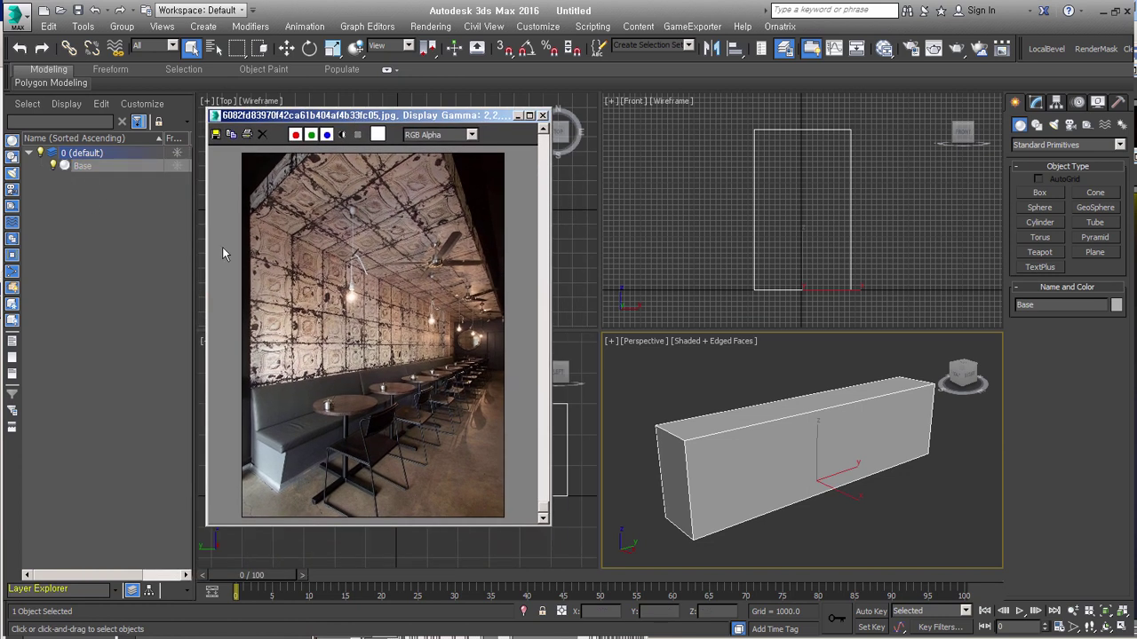
{"action": "left_click_drag", "start_coordinate": [193, 129], "coordinate": [227, 128]}
Step: Create a new layer named wall holding the Base box
{"action": "left_click", "coordinate": [175, 121]}
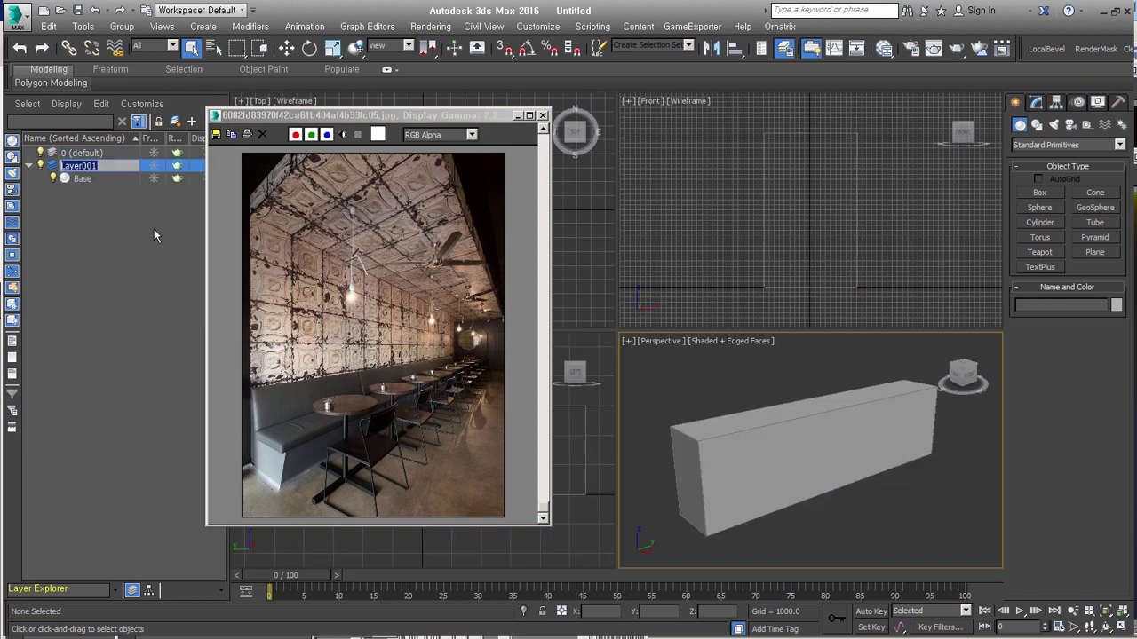
{"action": "type", "text": "wall"}
{"action": "key", "text": "Return"}
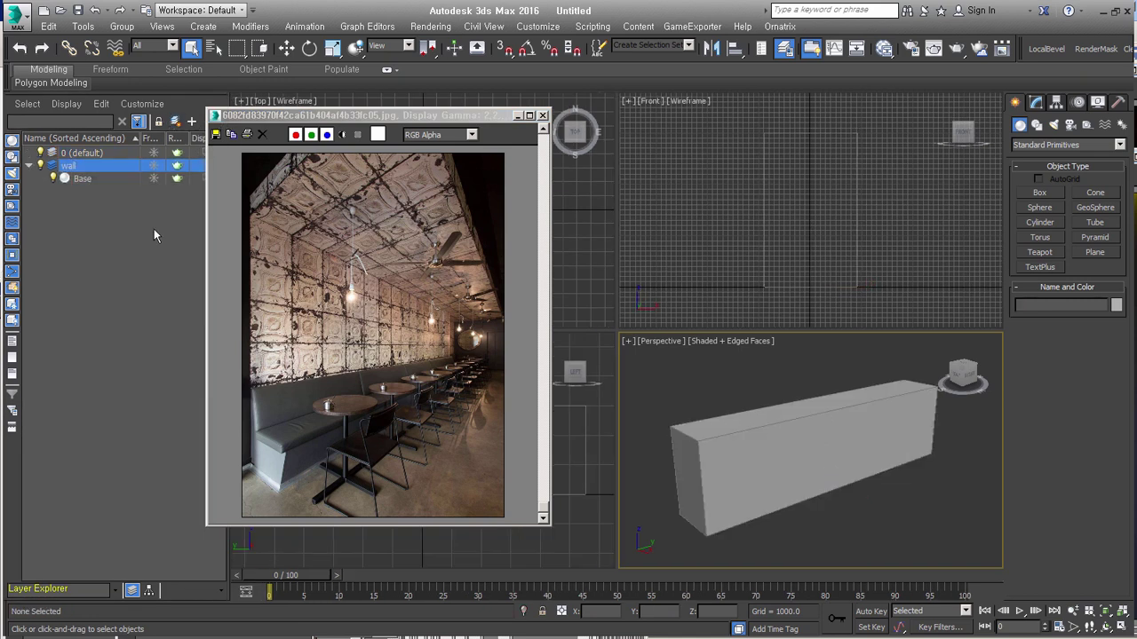
{"action": "left_click", "coordinate": [641, 392]}
Step: Select Base, enlarge the Perspective viewport and orbit to show the box's long side
{"action": "left_click", "coordinate": [82, 180]}
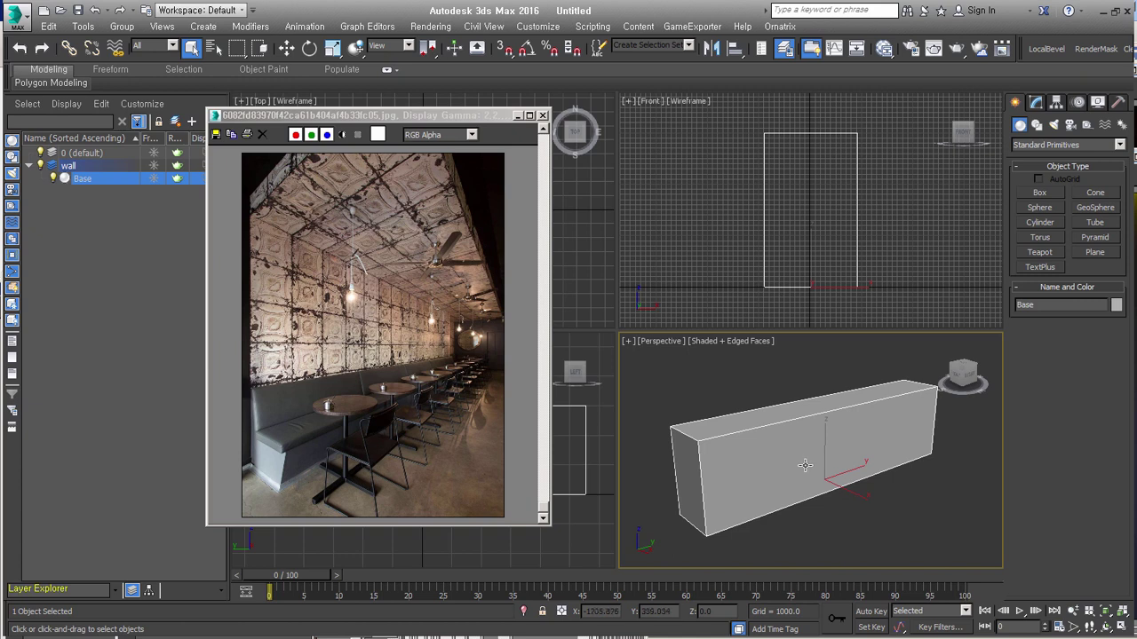
{"action": "middle_click_drag", "start_coordinate": [812, 468], "coordinate": [833, 481], "text": "alt"}
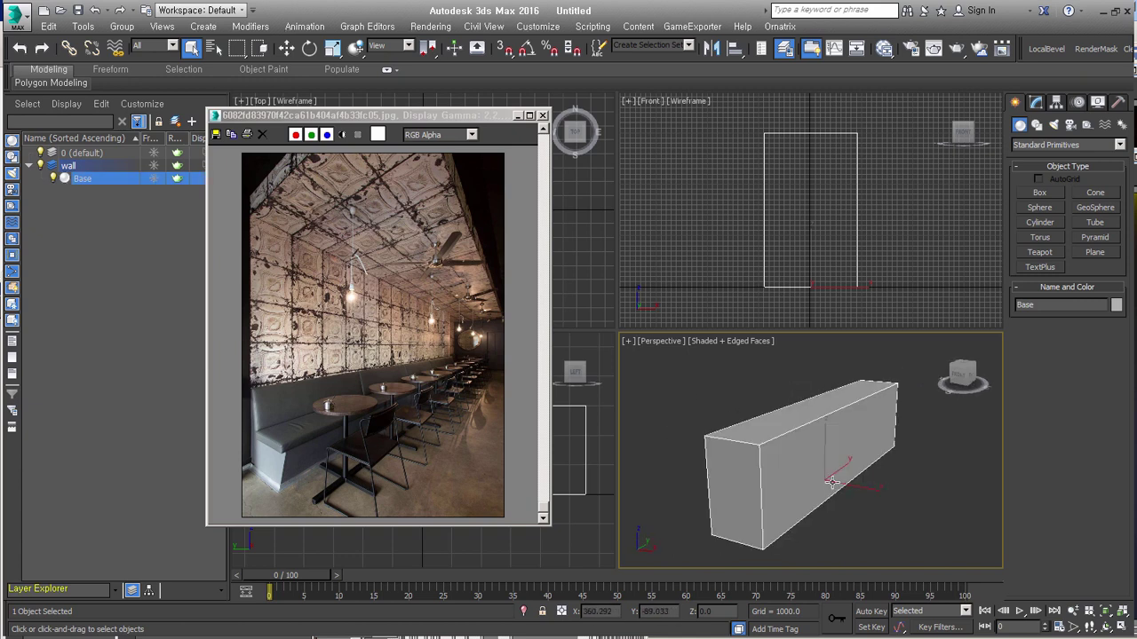
{"action": "left_click_drag", "start_coordinate": [450, 121], "coordinate": [271, 219]}
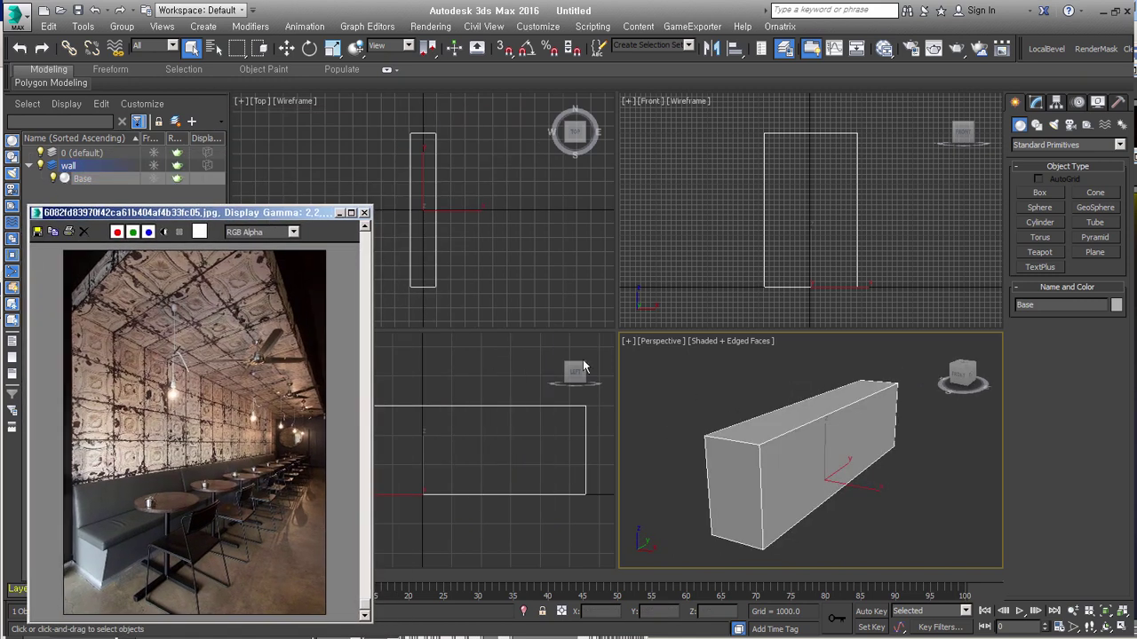
{"action": "middle_click", "coordinate": [560, 279]}
{"action": "left_click_drag", "start_coordinate": [616, 332], "coordinate": [513, 232]}
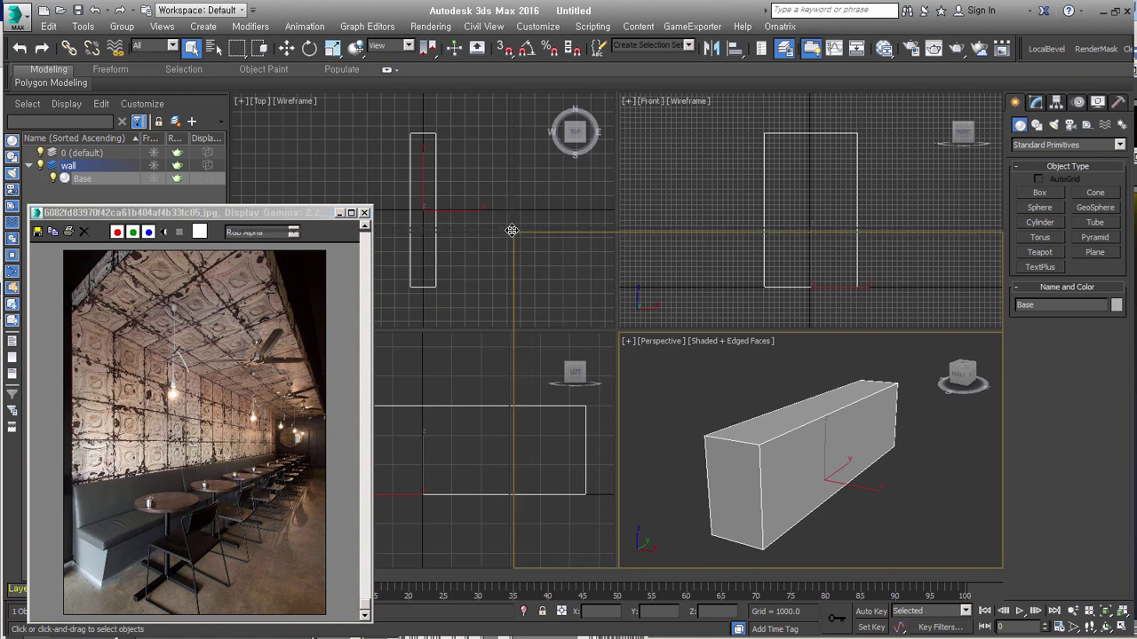
{"action": "mouse_move", "coordinate": [761, 398]}
{"action": "middle_mouse_down", "text": "alt"}
{"action": "mouse_move", "coordinate": [738, 402]}
{"action": "mouse_move", "coordinate": [776, 428]}
{"action": "middle_mouse_up", "text": "alt"}
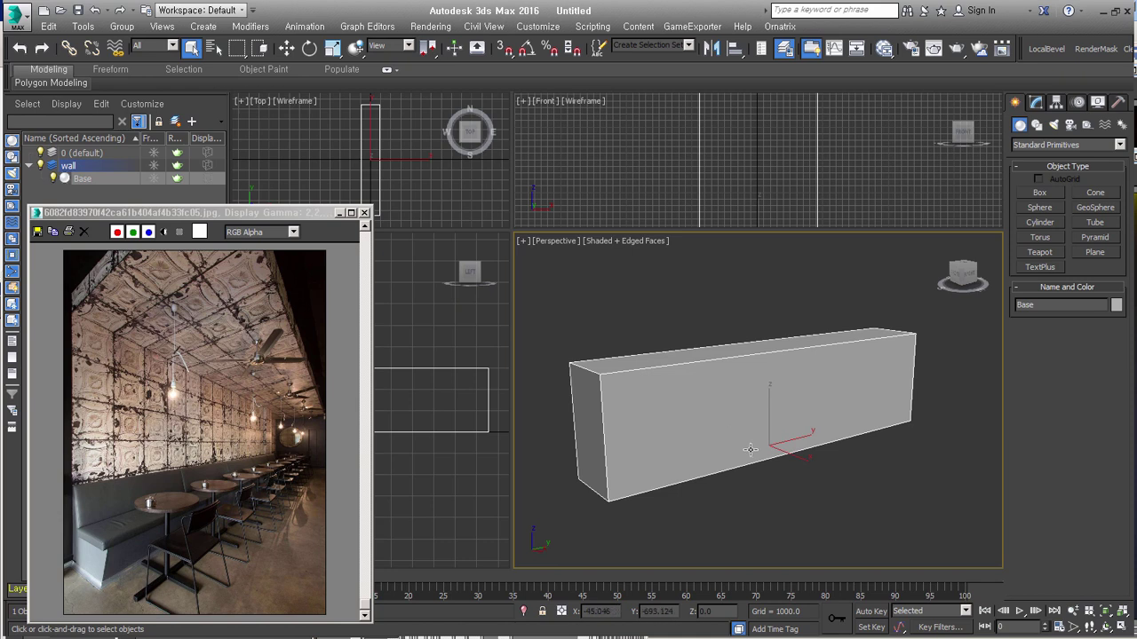
Step: Convert Base to Editable Poly and extrude its long front face outward
{"action": "key", "text": "ctrl+e"}
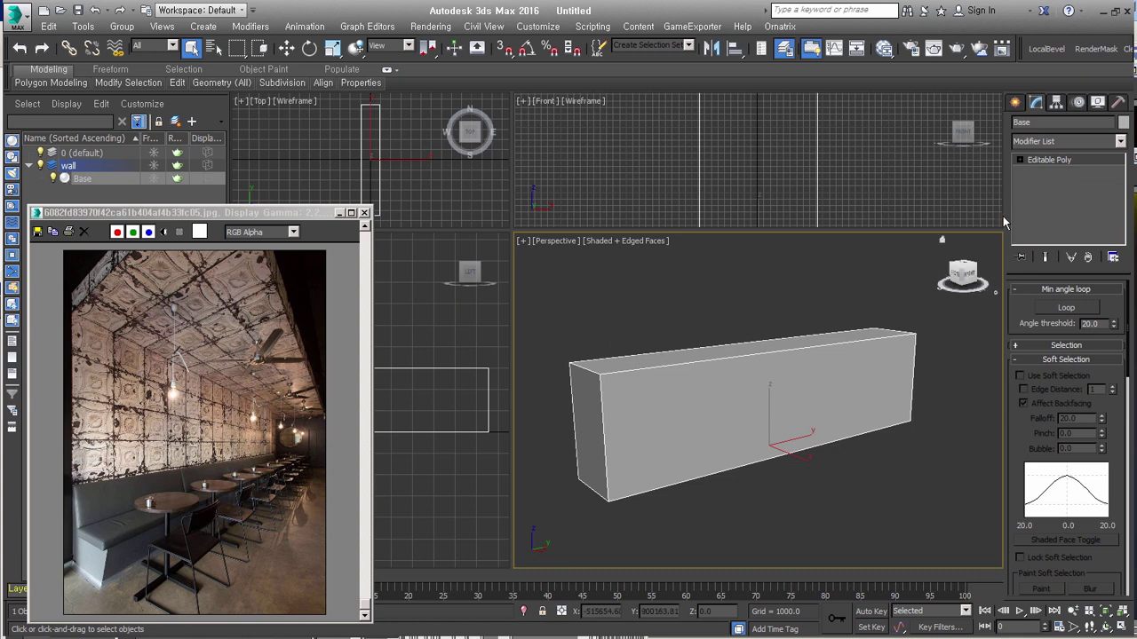
{"action": "left_click", "coordinate": [1020, 160]}
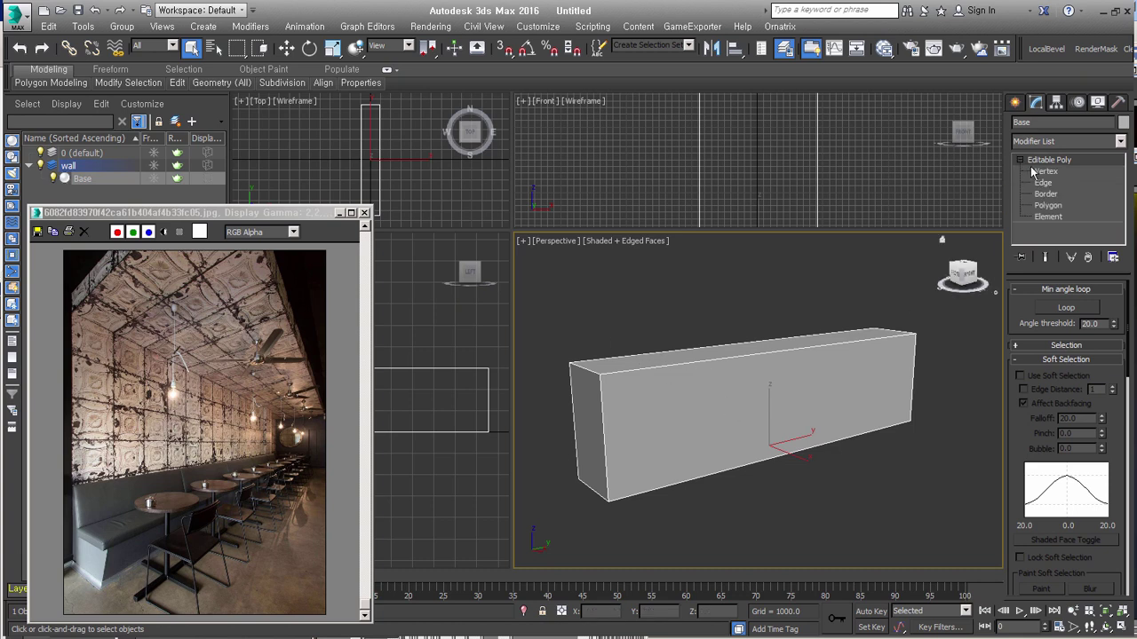
{"action": "left_click", "coordinate": [1064, 204]}
{"action": "left_click", "coordinate": [783, 405]}
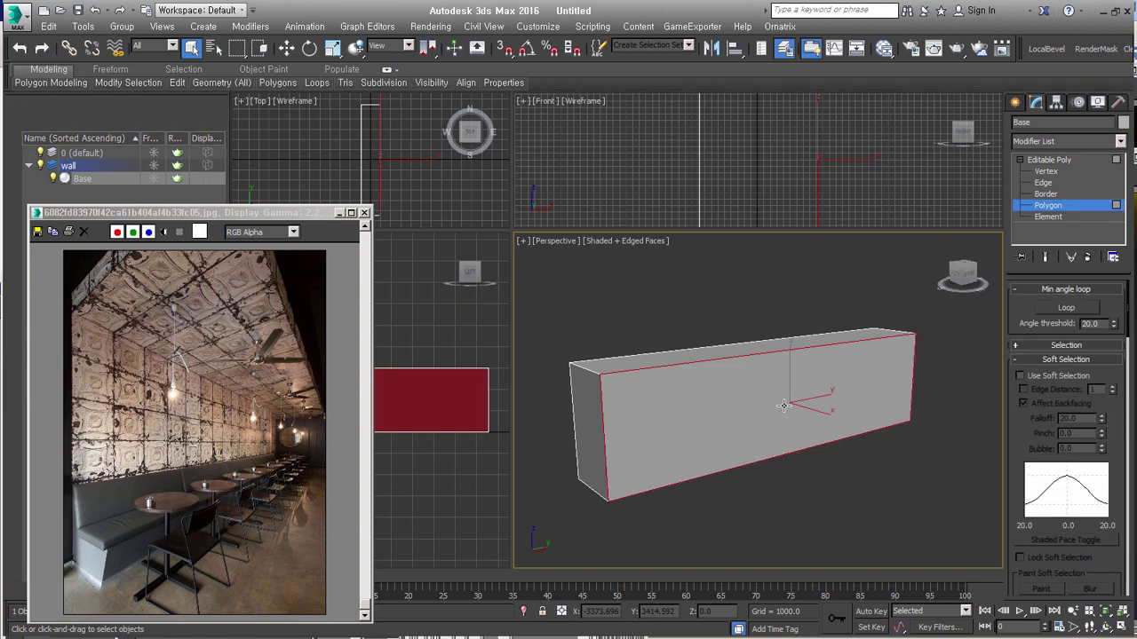
{"action": "right_click", "coordinate": [770, 396]}
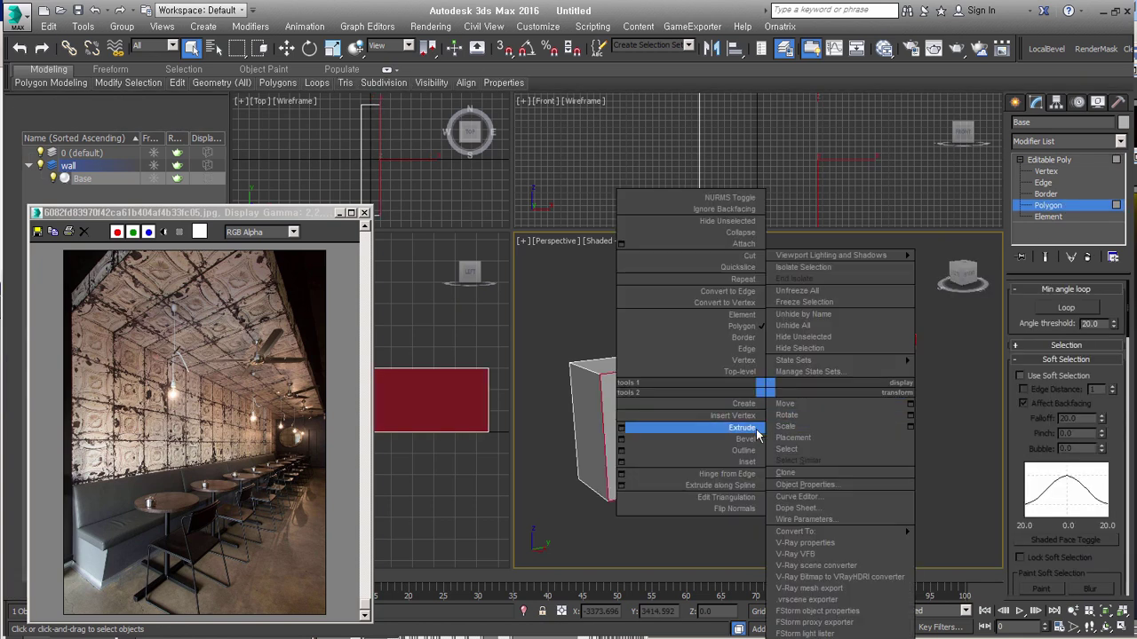
{"action": "left_click", "coordinate": [754, 428]}
{"action": "left_click_drag", "start_coordinate": [777, 474], "coordinate": [748, 431]}
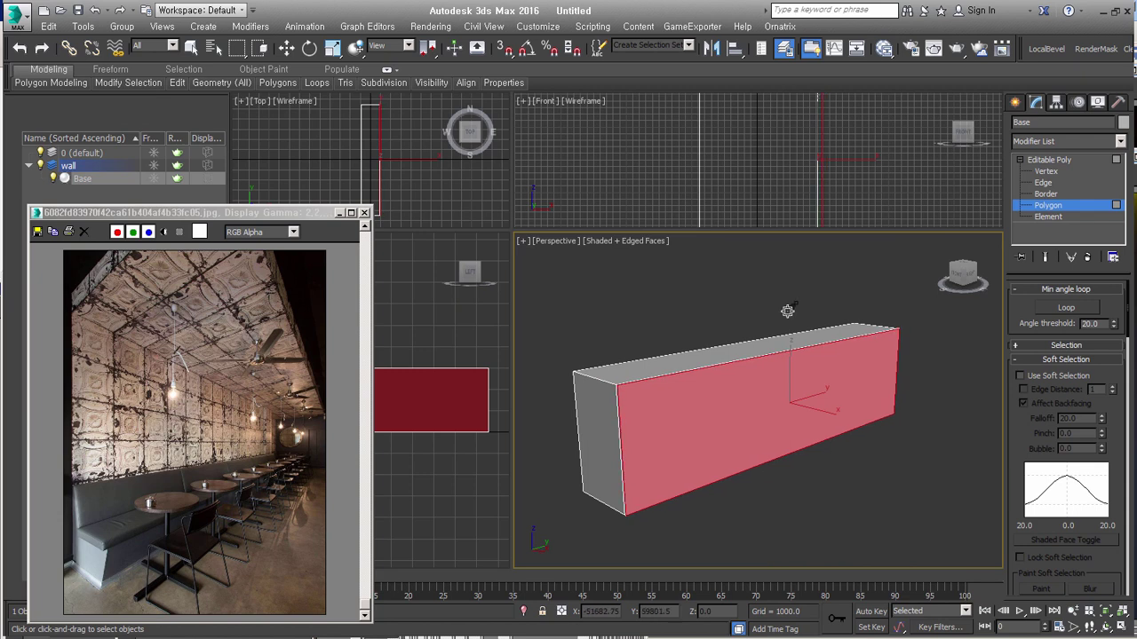
{"action": "left_click_drag", "start_coordinate": [749, 292], "coordinate": [744, 251]}
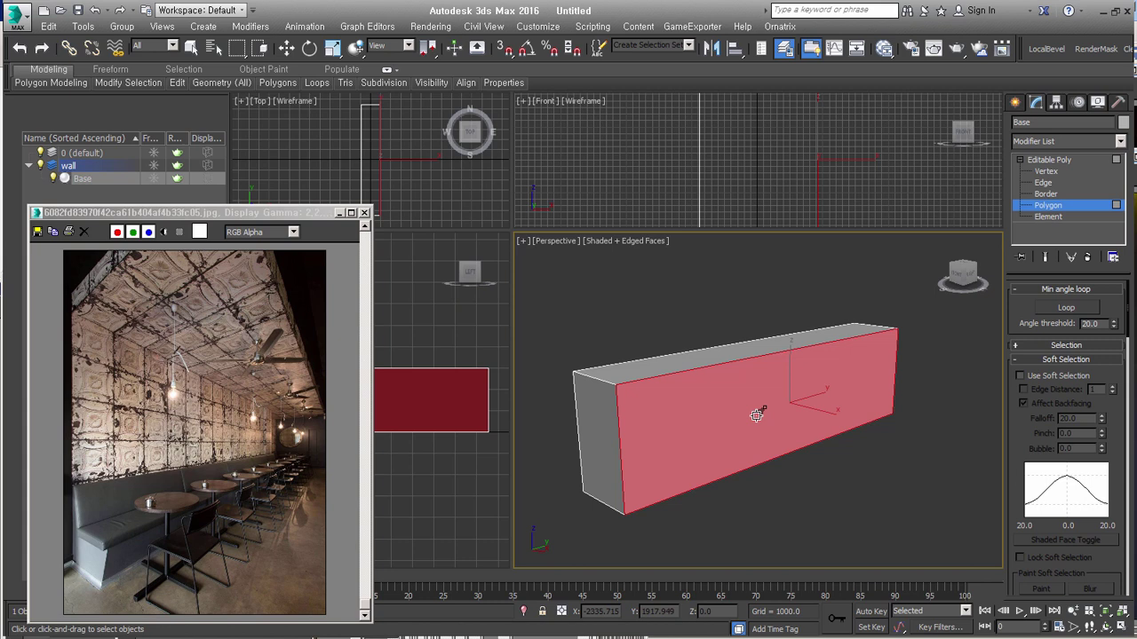
Step: Switch the view to orthographic and orbit around the extruded box
{"action": "key", "text": "u"}
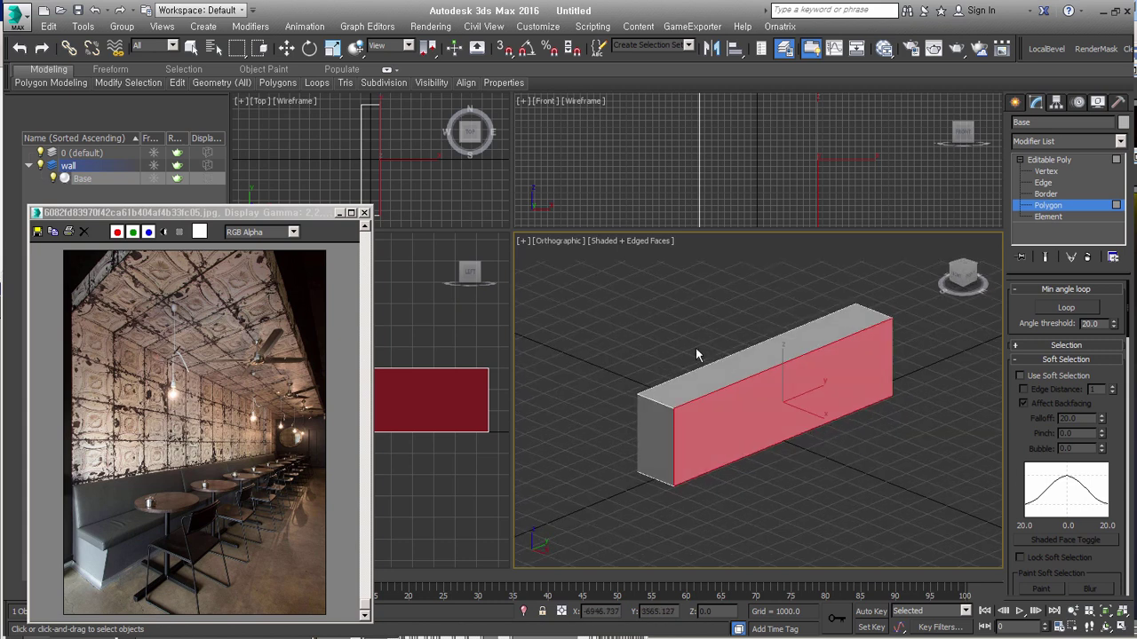
{"action": "middle_click_drag", "start_coordinate": [789, 438], "coordinate": [753, 449], "text": "alt"}
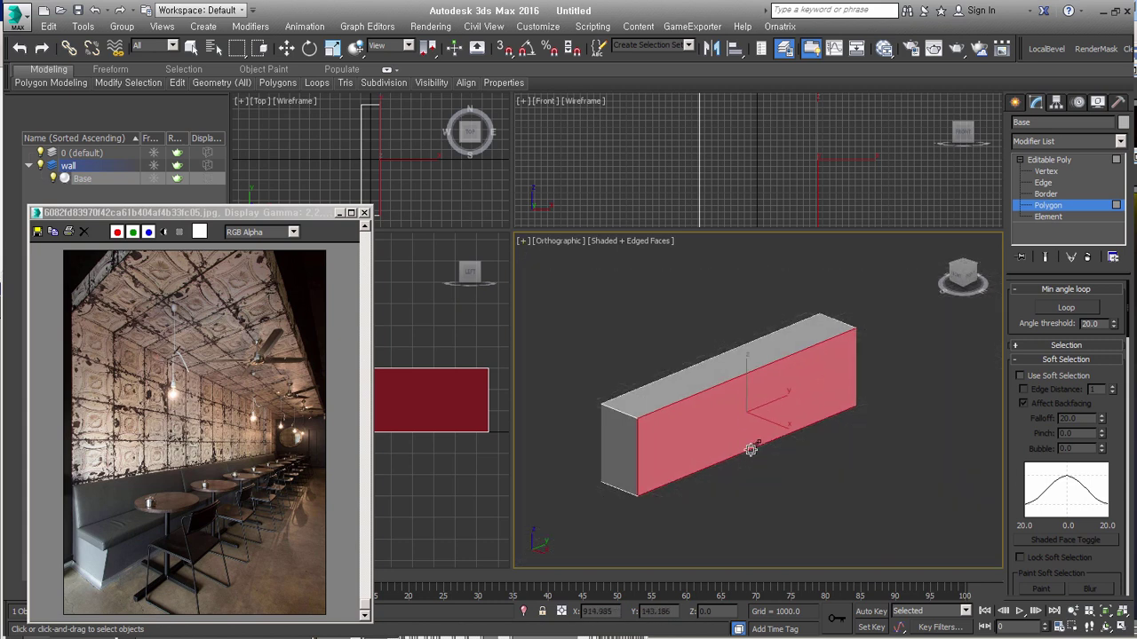
{"action": "scroll", "coordinate": [761, 408], "scroll_direction": "up", "scroll_amount": 1}
{"action": "mouse_move", "coordinate": [761, 407]}
{"action": "middle_mouse_down", "text": "alt"}
{"action": "mouse_move", "coordinate": [799, 393]}
{"action": "mouse_move", "coordinate": [787, 338]}
{"action": "mouse_move", "coordinate": [826, 355]}
{"action": "mouse_move", "coordinate": [813, 369]}
{"action": "mouse_move", "coordinate": [844, 258]}
{"action": "mouse_move", "coordinate": [851, 380]}
{"action": "mouse_move", "coordinate": [872, 276]}
{"action": "mouse_move", "coordinate": [791, 444]}
{"action": "mouse_move", "coordinate": [888, 472]}
{"action": "mouse_move", "coordinate": [870, 505]}
{"action": "mouse_move", "coordinate": [870, 488]}
{"action": "middle_mouse_up", "text": "alt"}
Step: Push Base's right side face outward to the right
{"action": "key", "text": "q"}
{"action": "left_click", "coordinate": [920, 497]}
{"action": "left_click", "coordinate": [855, 423]}
{"action": "right_click", "coordinate": [856, 423]}
{"action": "left_click", "coordinate": [879, 435]}
{"action": "left_click_drag", "start_coordinate": [884, 428], "coordinate": [903, 430]}
{"action": "left_click", "coordinate": [941, 502]}
{"action": "mouse_move", "coordinate": [940, 503]}
{"action": "middle_mouse_down", "text": "alt"}
{"action": "mouse_move", "coordinate": [777, 491]}
{"action": "mouse_move", "coordinate": [766, 479]}
{"action": "middle_mouse_up", "text": "alt"}
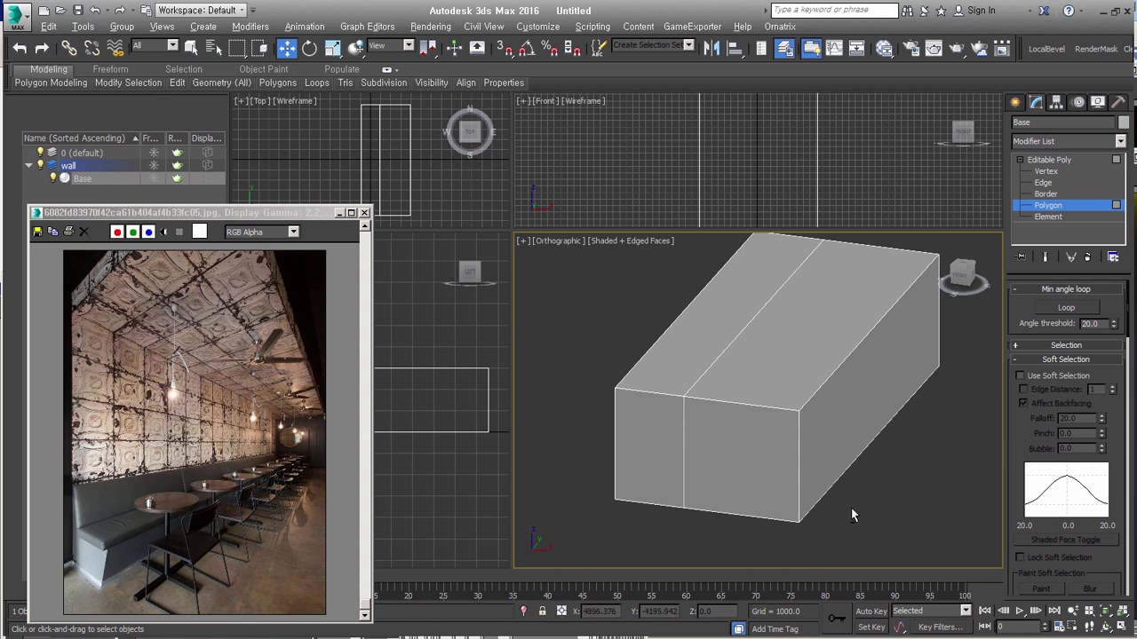
Step: Select the box's middle edge loop and snap it toward the front end
{"action": "middle_click_drag", "start_coordinate": [851, 508], "coordinate": [775, 517], "text": "alt"}
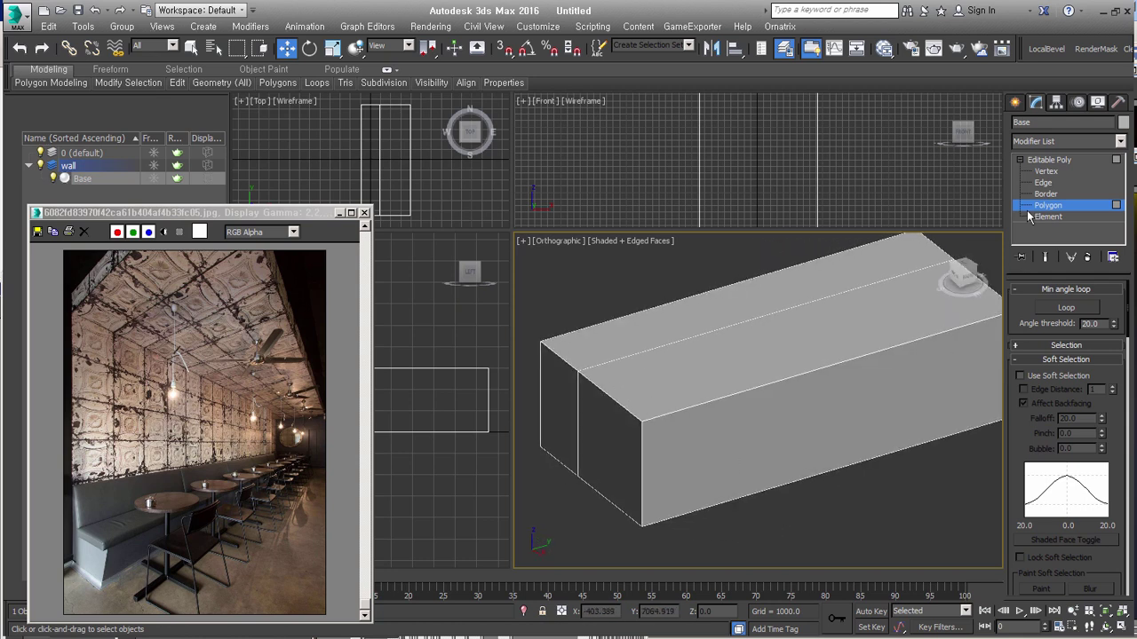
{"action": "left_click", "coordinate": [1043, 182]}
{"action": "double_click", "coordinate": [796, 519]}
{"action": "middle_click_drag", "start_coordinate": [752, 450], "coordinate": [813, 462]}
{"action": "key", "text": "s"}
{"action": "left_click_drag", "start_coordinate": [857, 402], "coordinate": [668, 444]}
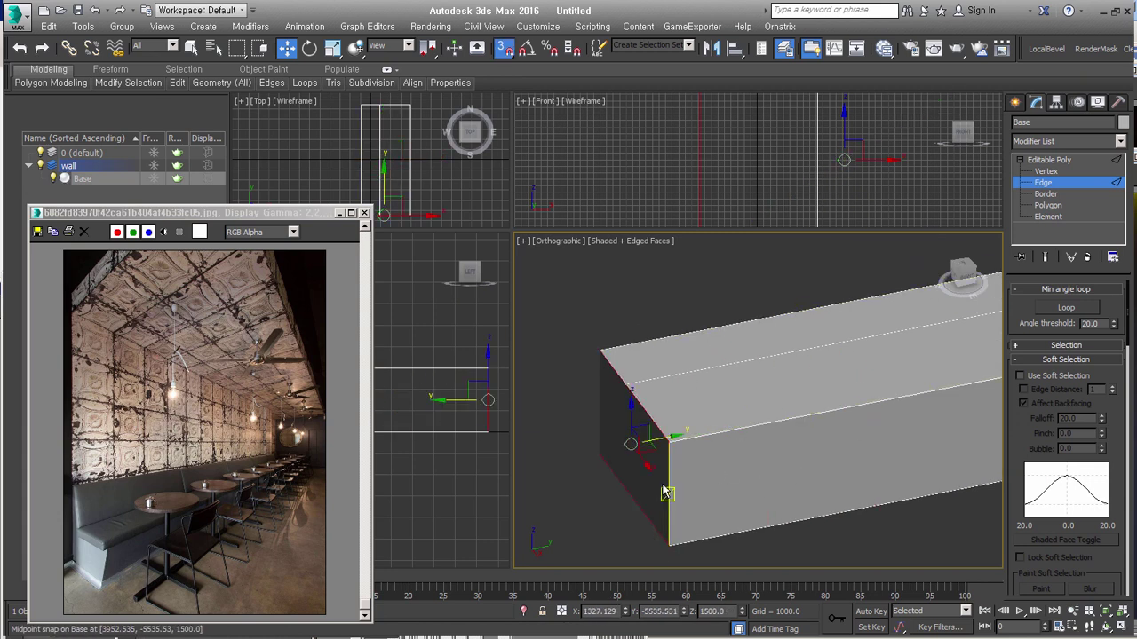
Step: Offset the selected edge loop 2000 units along Y
{"action": "left_click", "coordinate": [561, 611]}
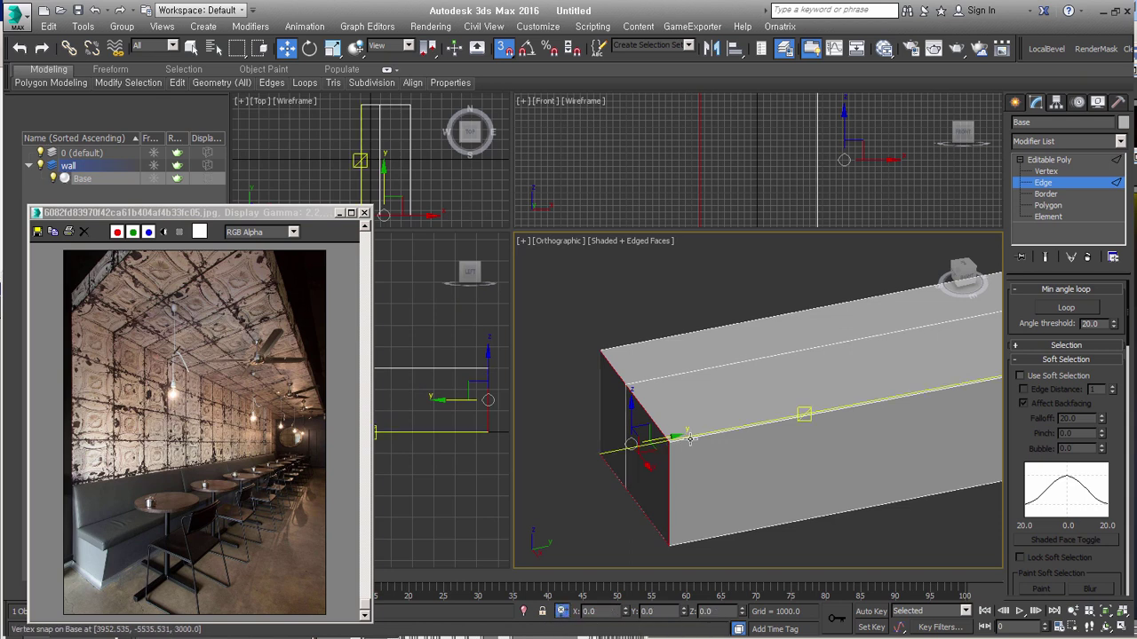
{"action": "left_click", "coordinate": [647, 611]}
{"action": "type", "text": "2000"}
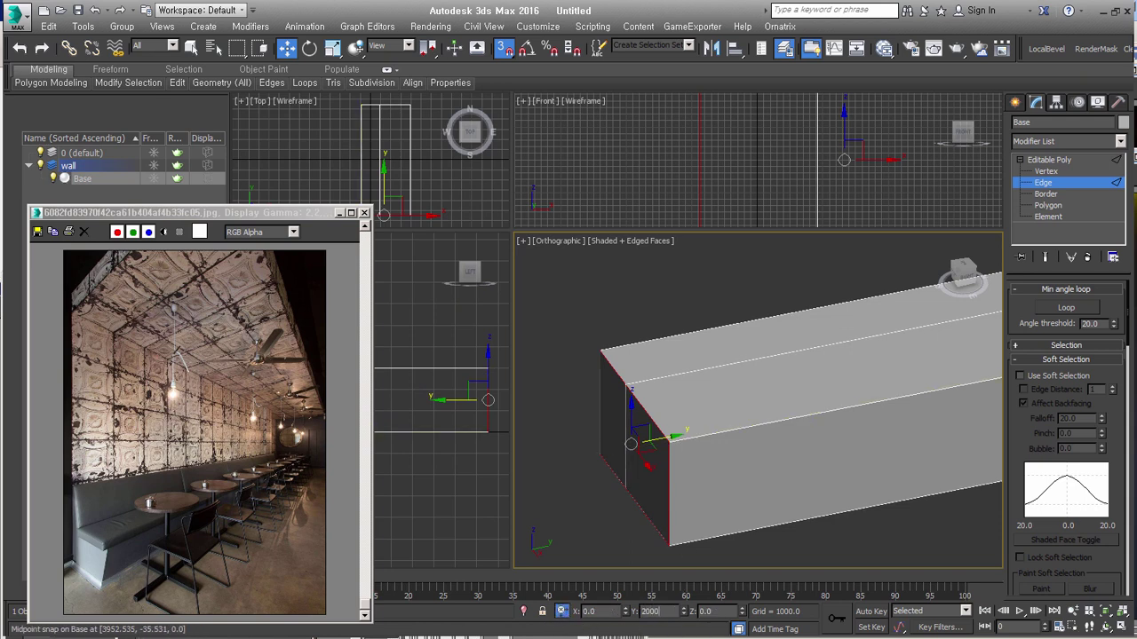
{"action": "key", "text": "Return"}
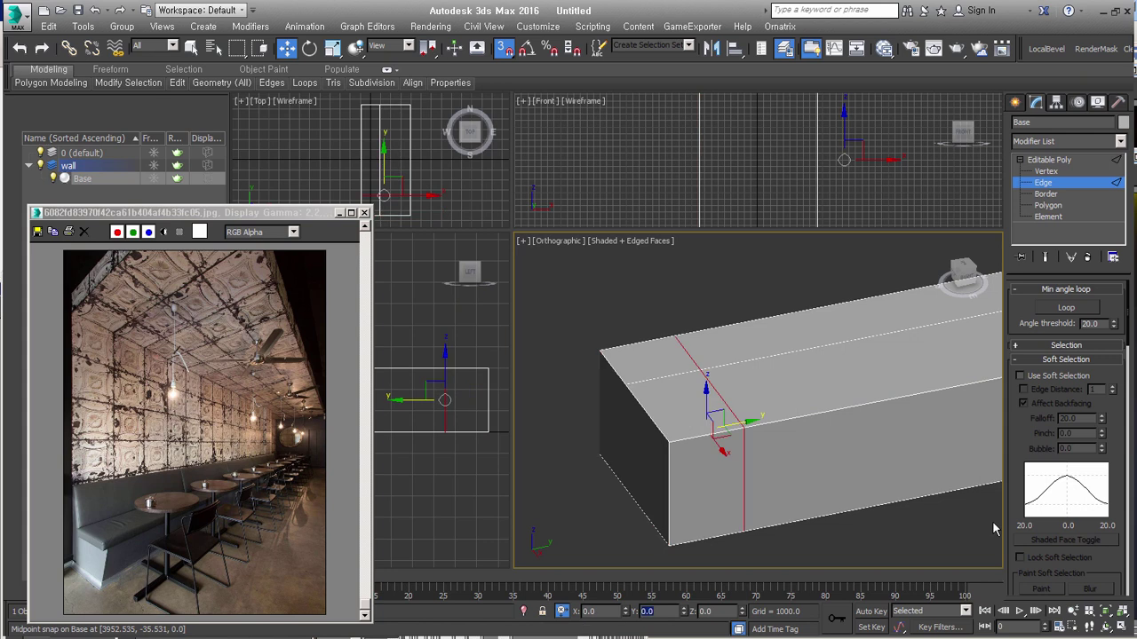
Step: Cut a new edge down the front face and across the top face
{"action": "left_click", "coordinate": [993, 528]}
{"action": "scroll", "coordinate": [994, 528], "scroll_direction": "down", "scroll_amount": 3}
{"action": "middle_click_drag", "start_coordinate": [792, 486], "coordinate": [901, 469], "text": "alt"}
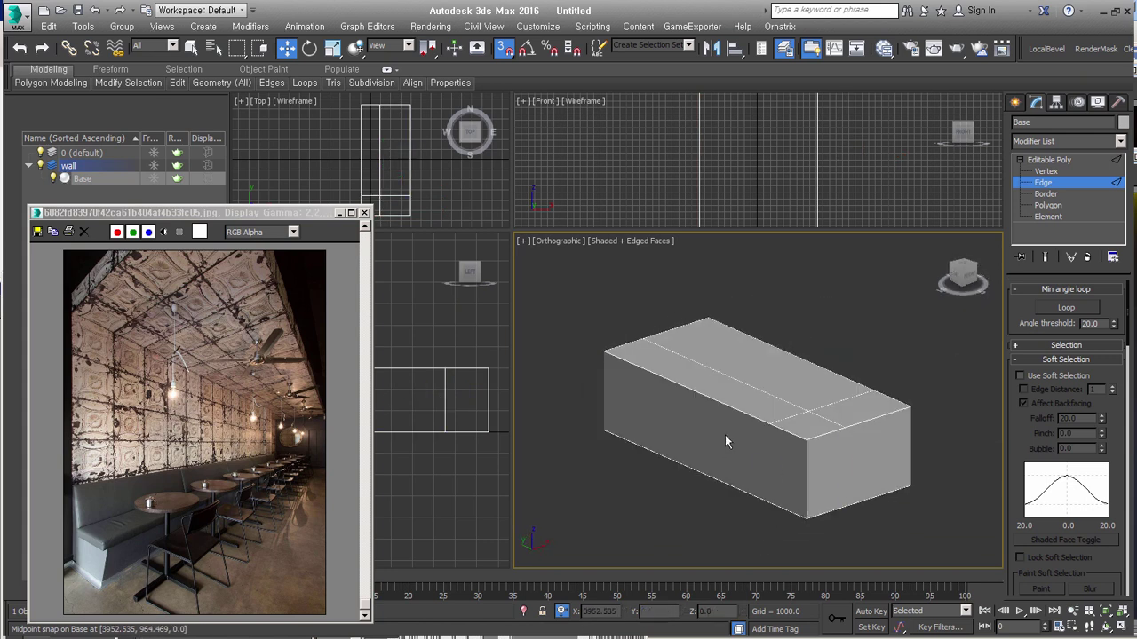
{"action": "left_click", "coordinate": [705, 418]}
{"action": "left_click", "coordinate": [812, 457]}
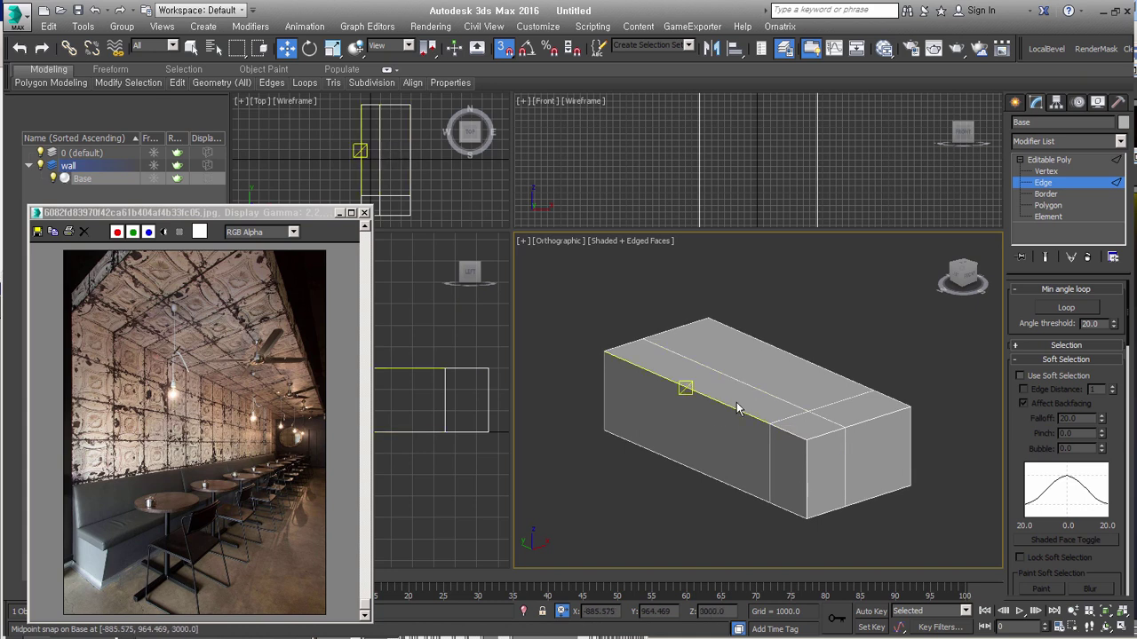
{"action": "left_click", "coordinate": [684, 388]}
Step: Detach the front face and top strip as a clone named T_wall
{"action": "left_click", "coordinate": [1046, 206]}
{"action": "left_click", "coordinate": [730, 431]}
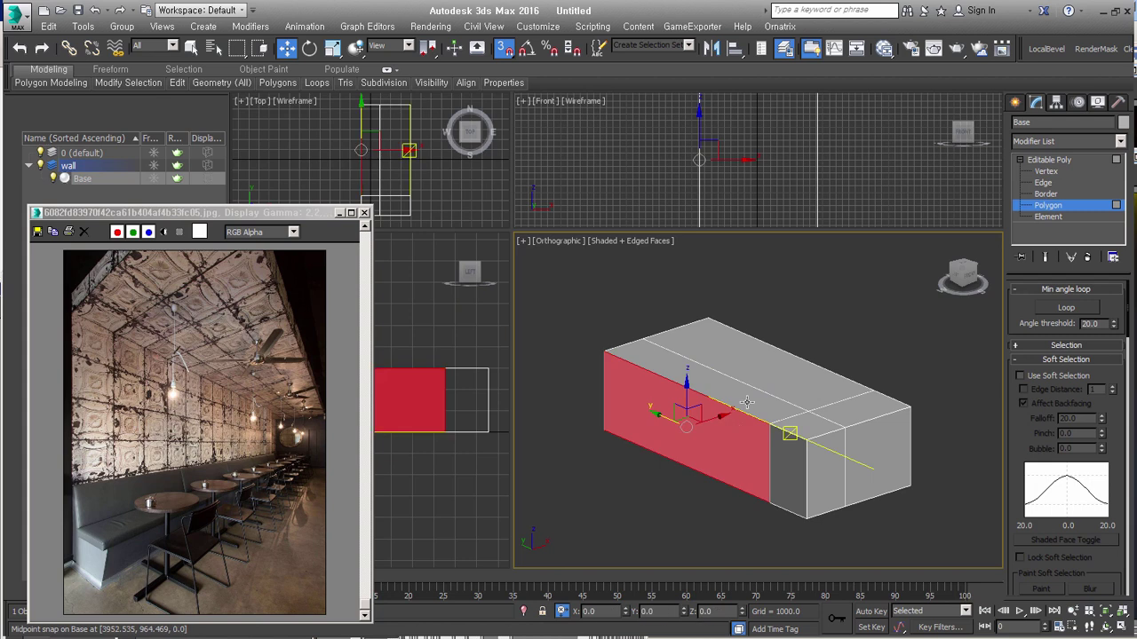
{"action": "left_click", "coordinate": [702, 369], "text": "ctrl"}
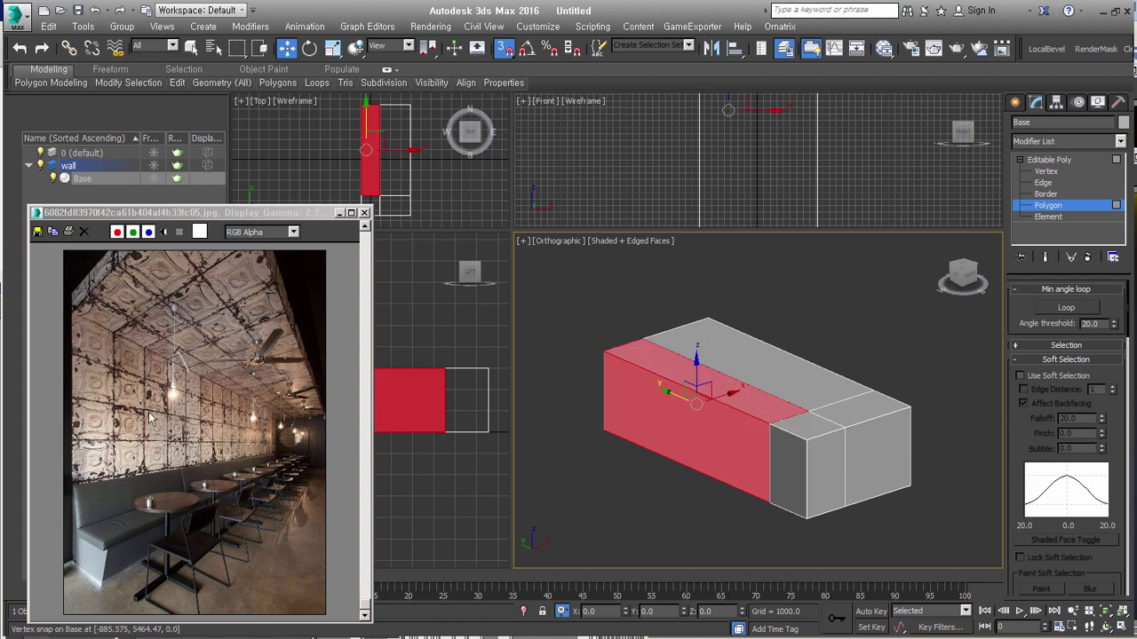
{"action": "mouse_move", "coordinate": [799, 475]}
{"action": "middle_mouse_down", "text": "alt"}
{"action": "mouse_move", "coordinate": [709, 495]}
{"action": "mouse_move", "coordinate": [622, 492]}
{"action": "middle_mouse_up", "text": "alt"}
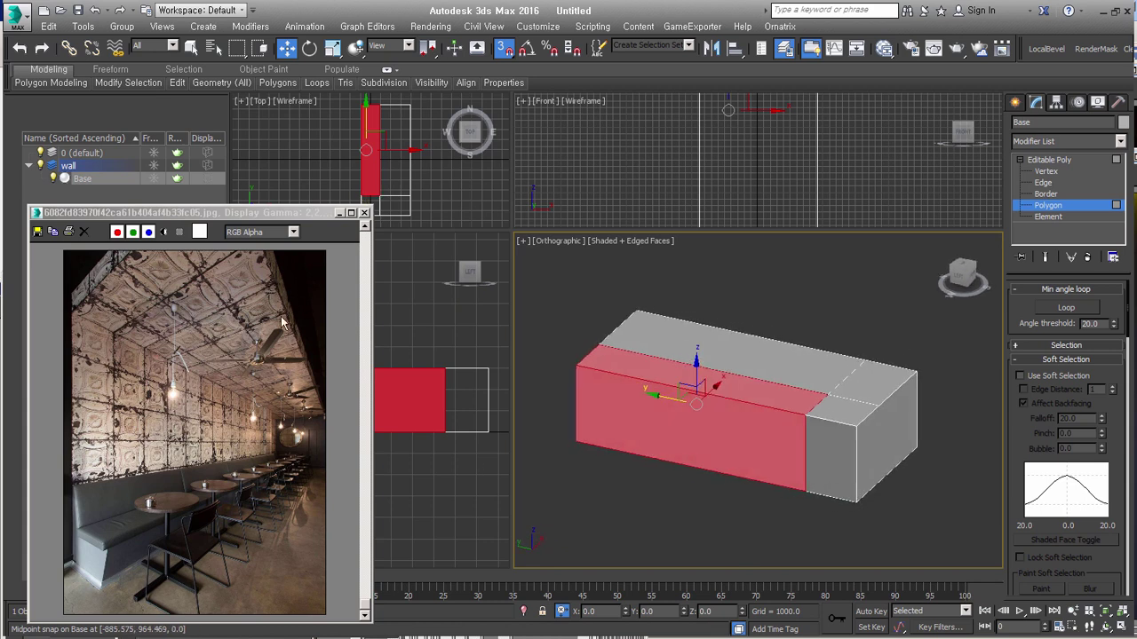
{"action": "right_click", "coordinate": [835, 471]}
{"action": "left_click", "coordinate": [824, 474]}
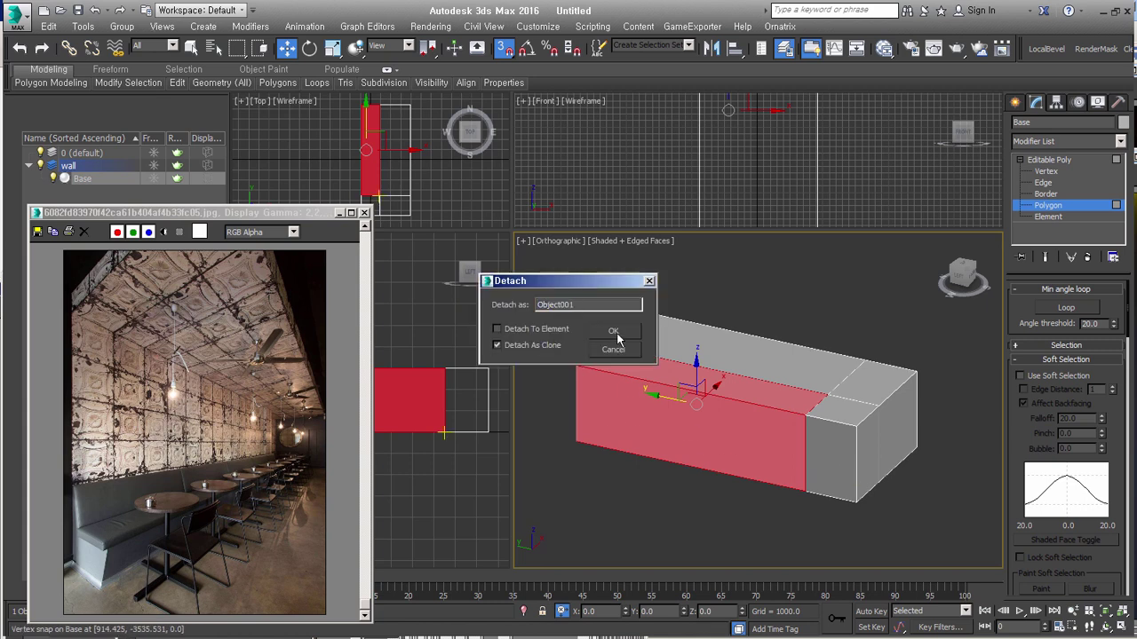
{"action": "double_click", "coordinate": [595, 307]}
{"action": "type", "text": "T_wall"}
{"action": "key", "text": "Return"}
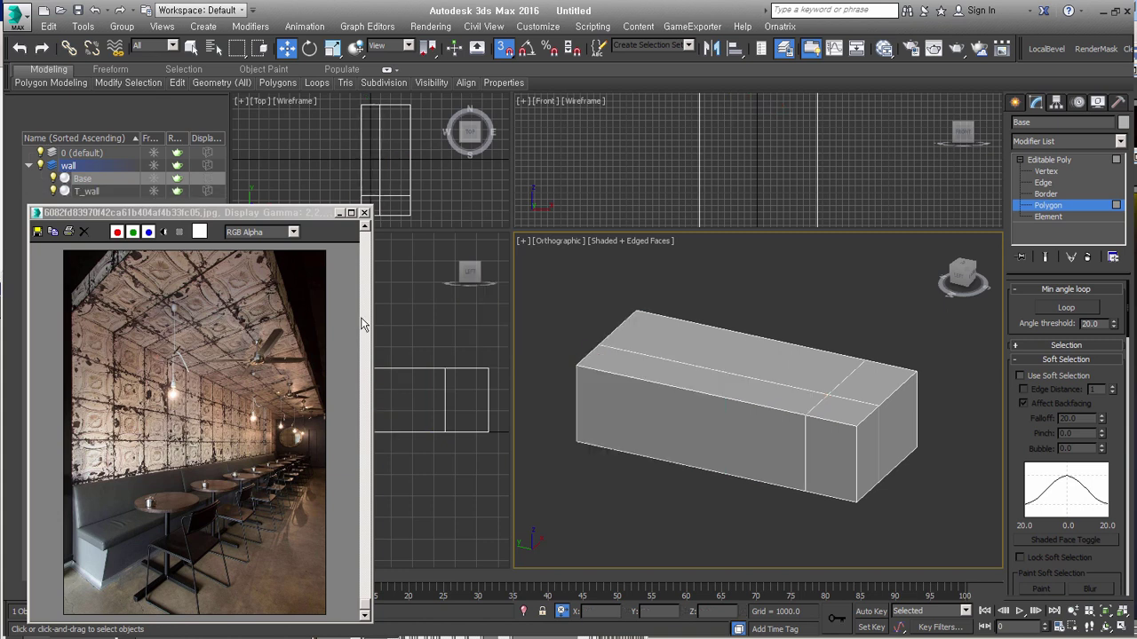
{"action": "left_click", "coordinate": [1068, 208]}
Step: Hide the Base box in the Scene Explorer
{"action": "left_click", "coordinate": [959, 492]}
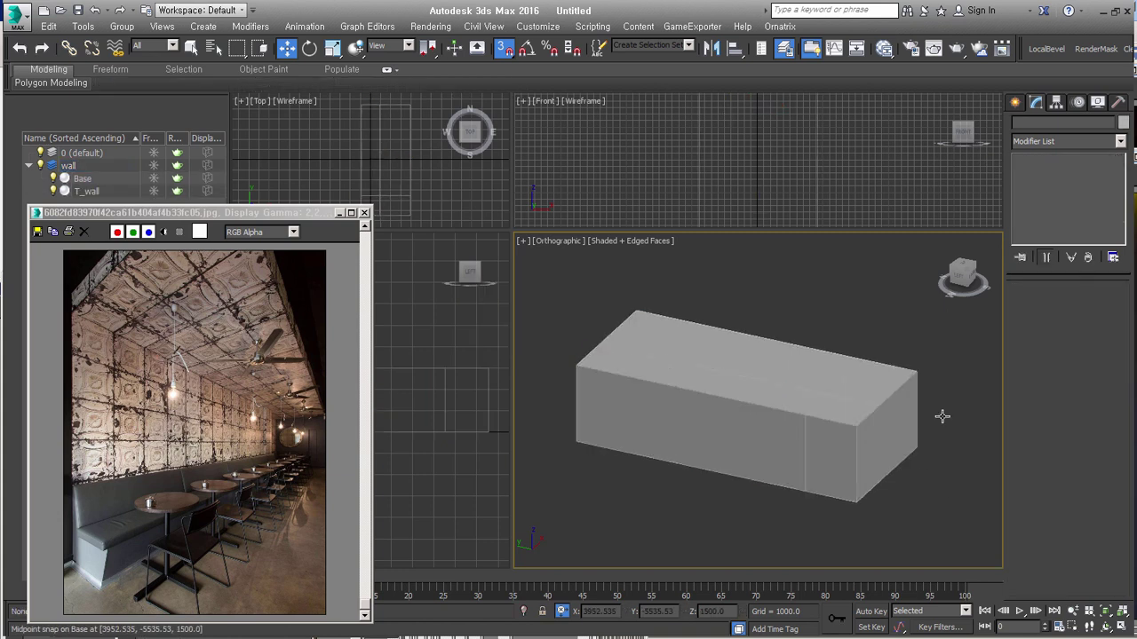
{"action": "scroll", "coordinate": [944, 414], "scroll_direction": "up", "scroll_amount": 3}
{"action": "left_click", "coordinate": [844, 346]}
{"action": "key", "text": "z"}
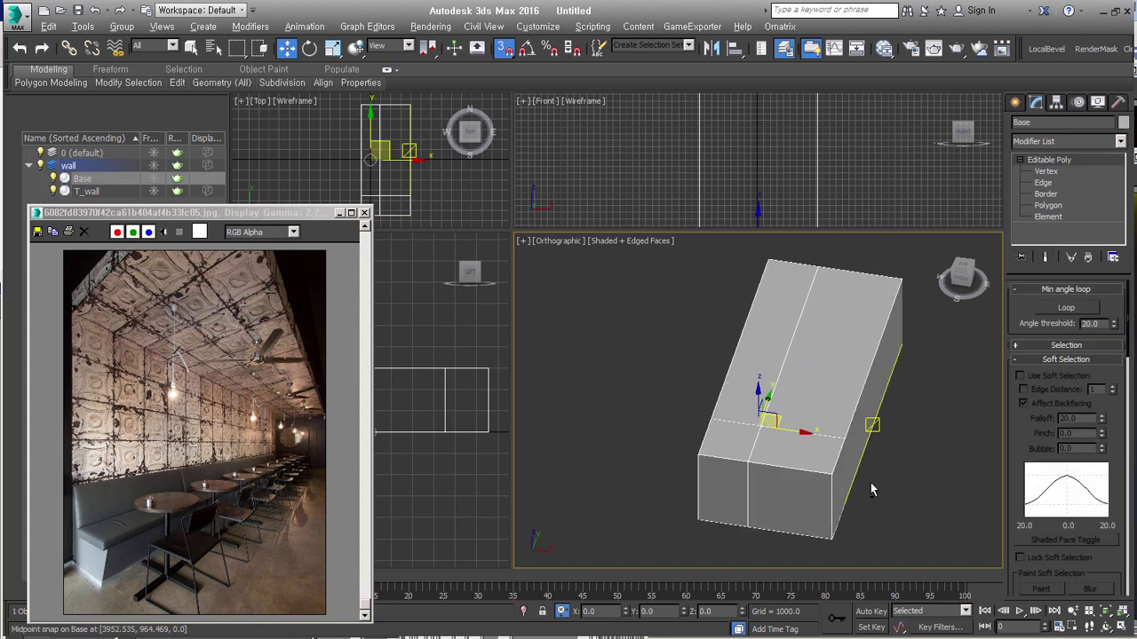
{"action": "middle_click_drag", "start_coordinate": [885, 376], "coordinate": [826, 418], "text": "alt"}
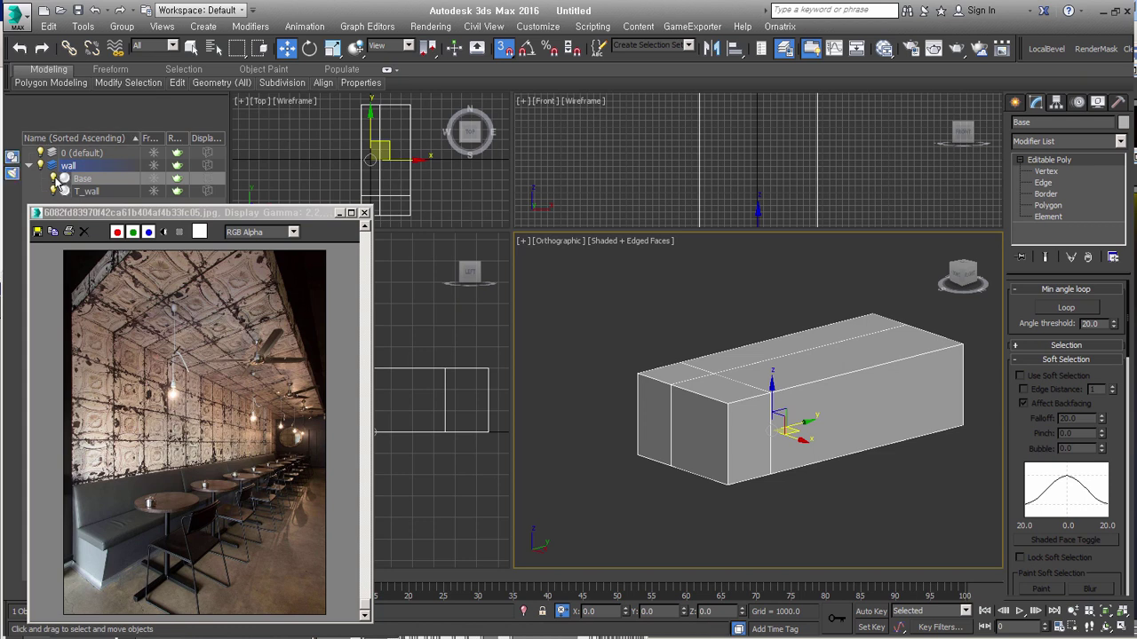
{"action": "left_click", "coordinate": [53, 178]}
Step: Lower T_wall's top face 300 units down along Z
{"action": "left_click", "coordinate": [861, 353]}
{"action": "mouse_move", "coordinate": [860, 353]}
{"action": "middle_mouse_down", "text": "alt"}
{"action": "mouse_move", "coordinate": [939, 402]}
{"action": "mouse_move", "coordinate": [1016, 366]}
{"action": "middle_mouse_up", "text": "alt"}
{"action": "left_click", "coordinate": [1081, 305]}
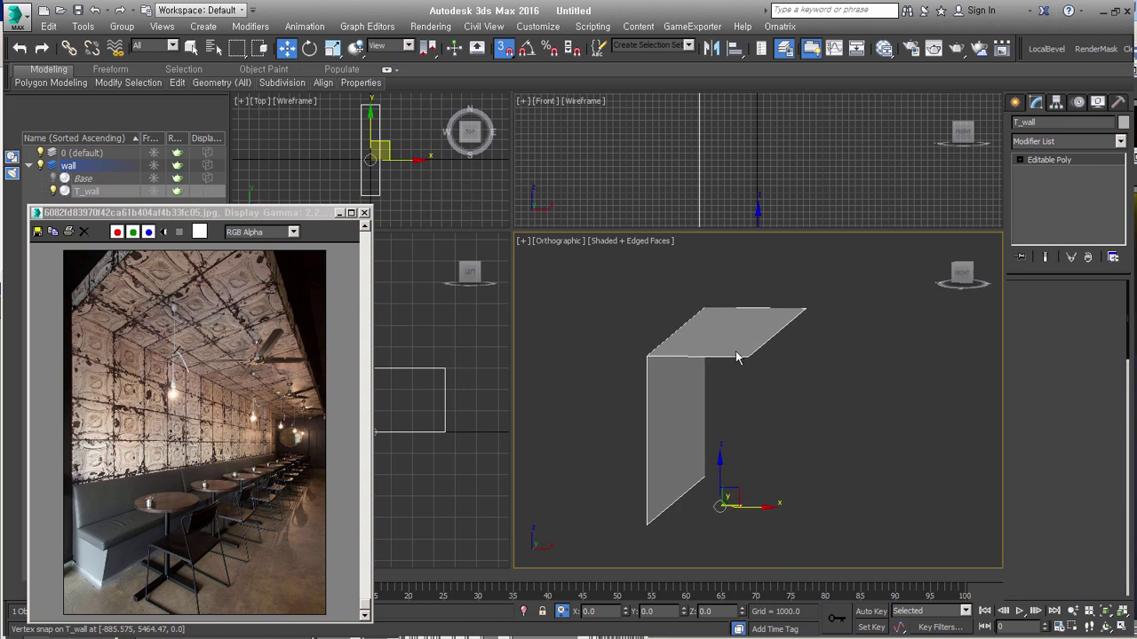
{"action": "left_click", "coordinate": [736, 350]}
{"action": "mouse_move", "coordinate": [698, 356]}
{"action": "middle_mouse_down", "text": "alt"}
{"action": "mouse_move", "coordinate": [680, 389]}
{"action": "mouse_move", "coordinate": [634, 396]}
{"action": "middle_mouse_up", "text": "alt"}
{"action": "middle_click_drag", "start_coordinate": [737, 325], "coordinate": [756, 343]}
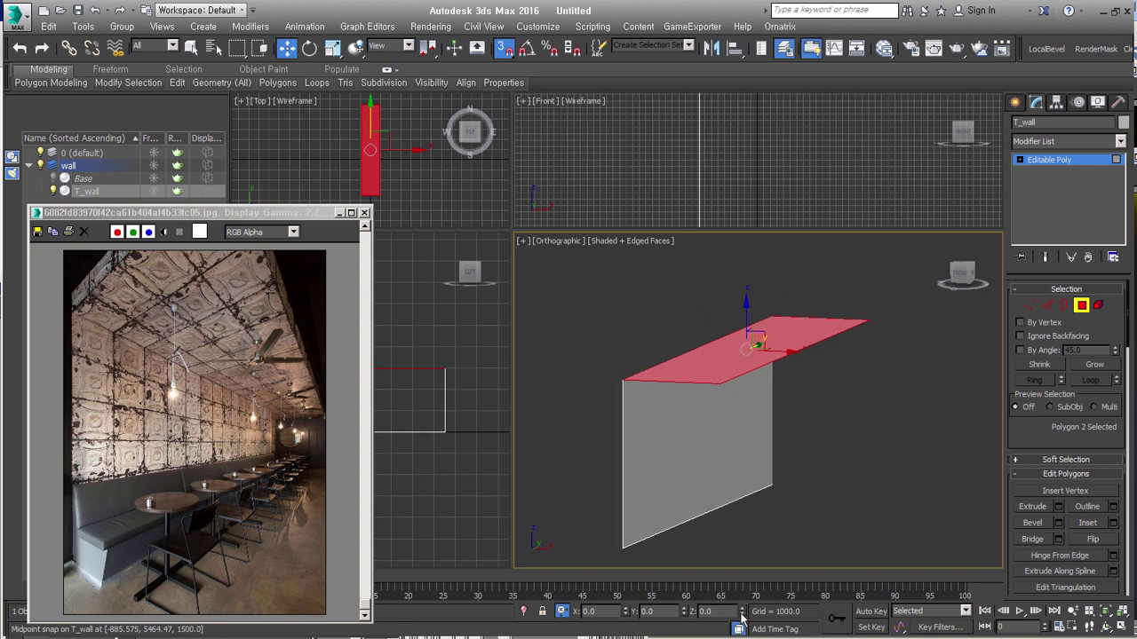
{"action": "type", "text": "-3"}
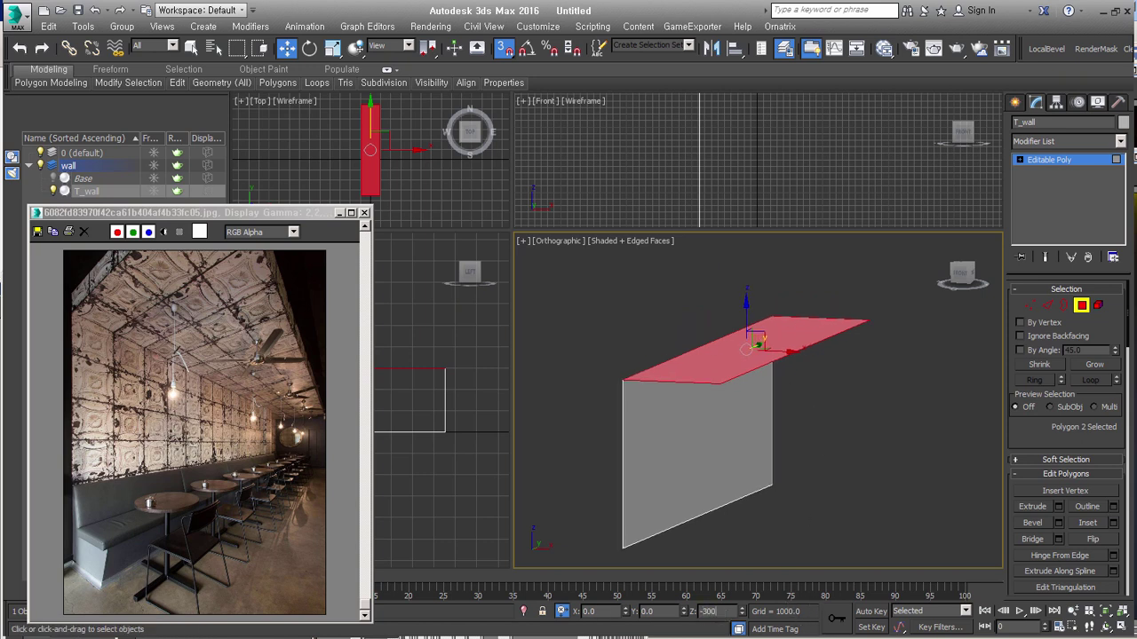
{"action": "key", "text": "Return"}
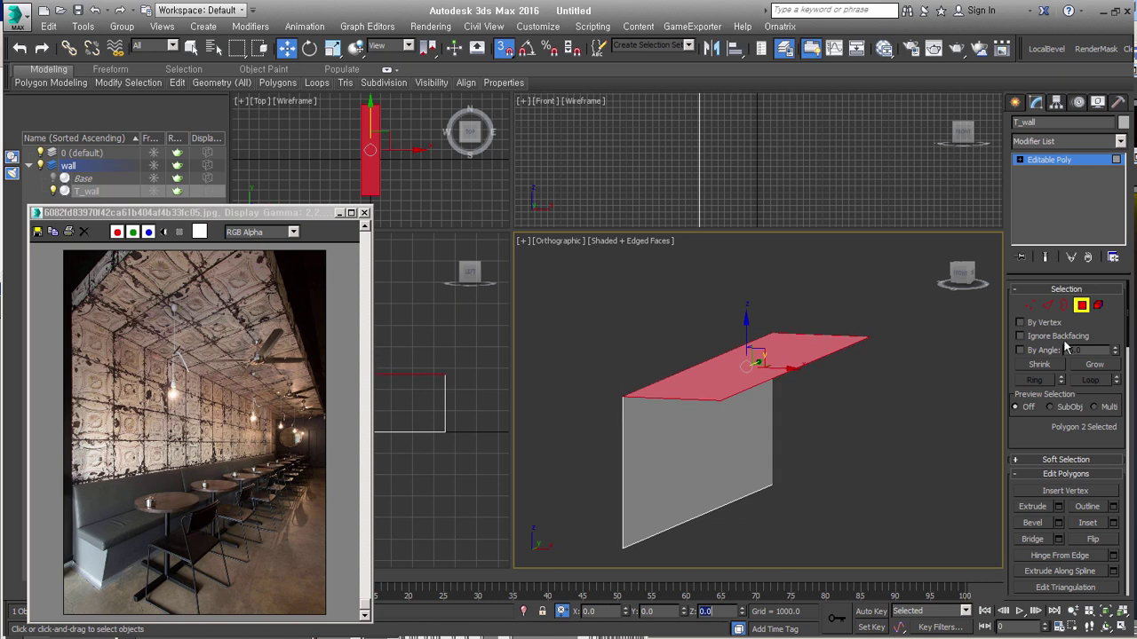
Step: Select the three top edges of T_wall
{"action": "left_click", "coordinate": [1047, 305]}
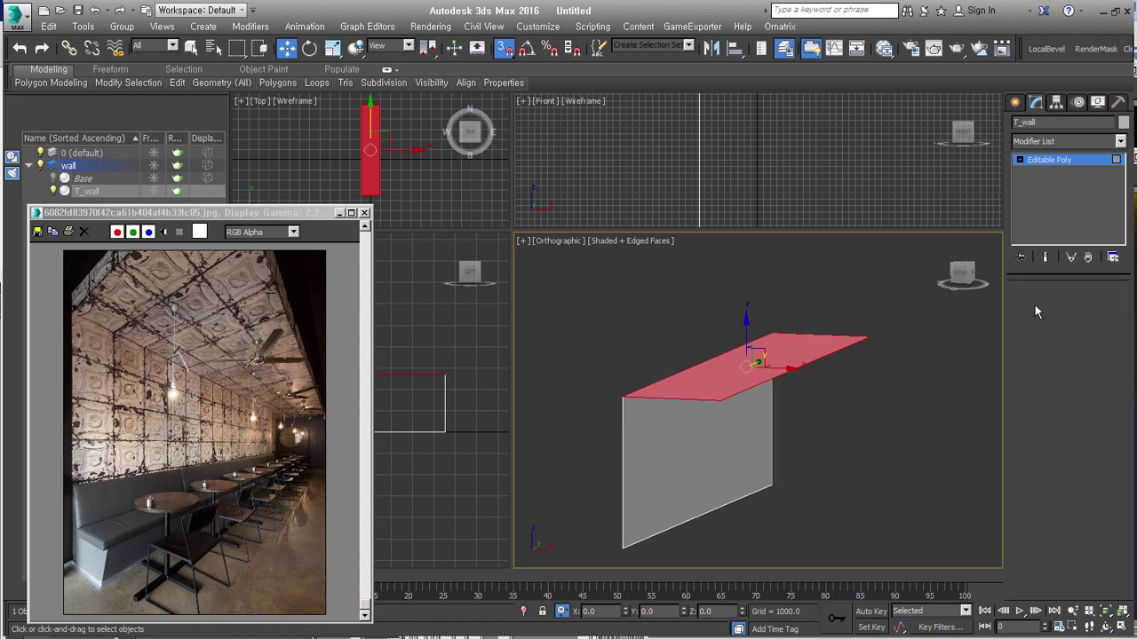
{"action": "left_click", "coordinate": [820, 337]}
{"action": "middle_click_drag", "start_coordinate": [820, 337], "coordinate": [812, 435], "text": "alt"}
{"action": "left_click", "coordinate": [935, 399], "text": "ctrl"}
{"action": "mouse_move", "coordinate": [962, 456]}
{"action": "middle_mouse_down", "text": "alt"}
{"action": "mouse_move", "coordinate": [738, 462]}
{"action": "mouse_move", "coordinate": [813, 397]}
{"action": "mouse_move", "coordinate": [732, 399]}
{"action": "mouse_move", "coordinate": [804, 369]}
{"action": "middle_mouse_up", "text": "alt"}
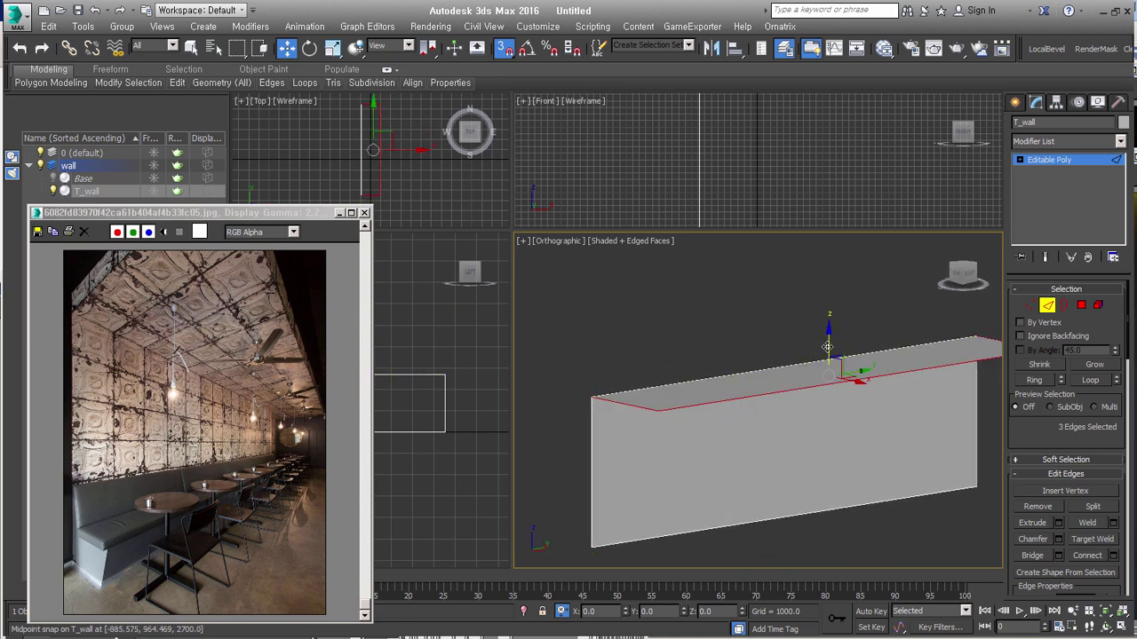
Step: Pull the three top edges out into a ledge strip
{"action": "left_click_drag", "start_coordinate": [828, 347], "coordinate": [626, 424], "text": "shift"}
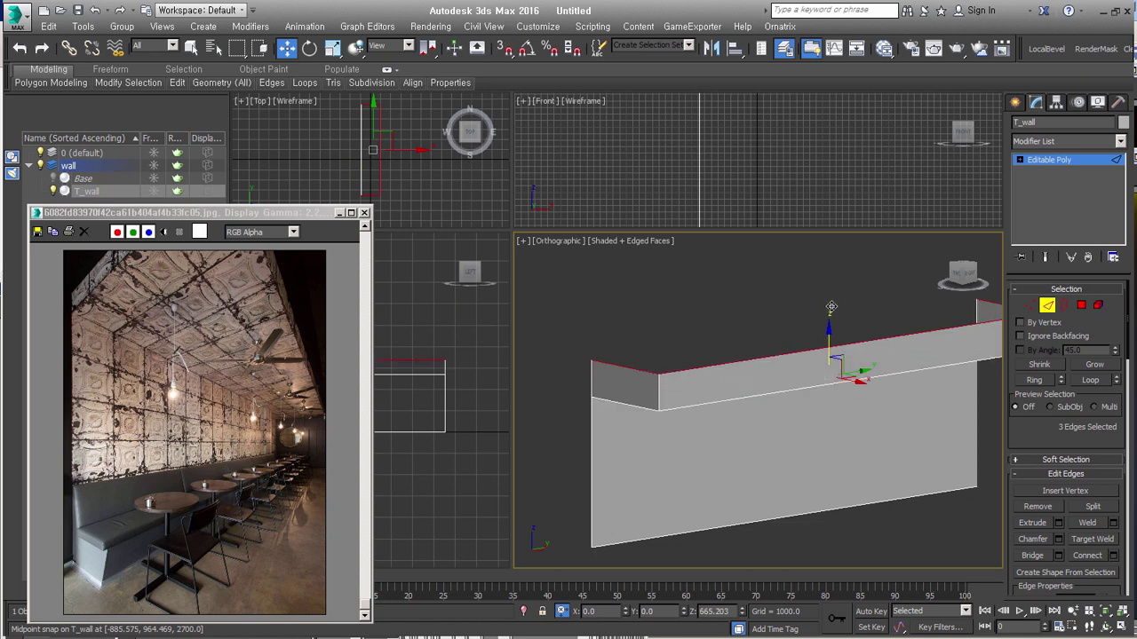
{"action": "right_click", "coordinate": [626, 424]}
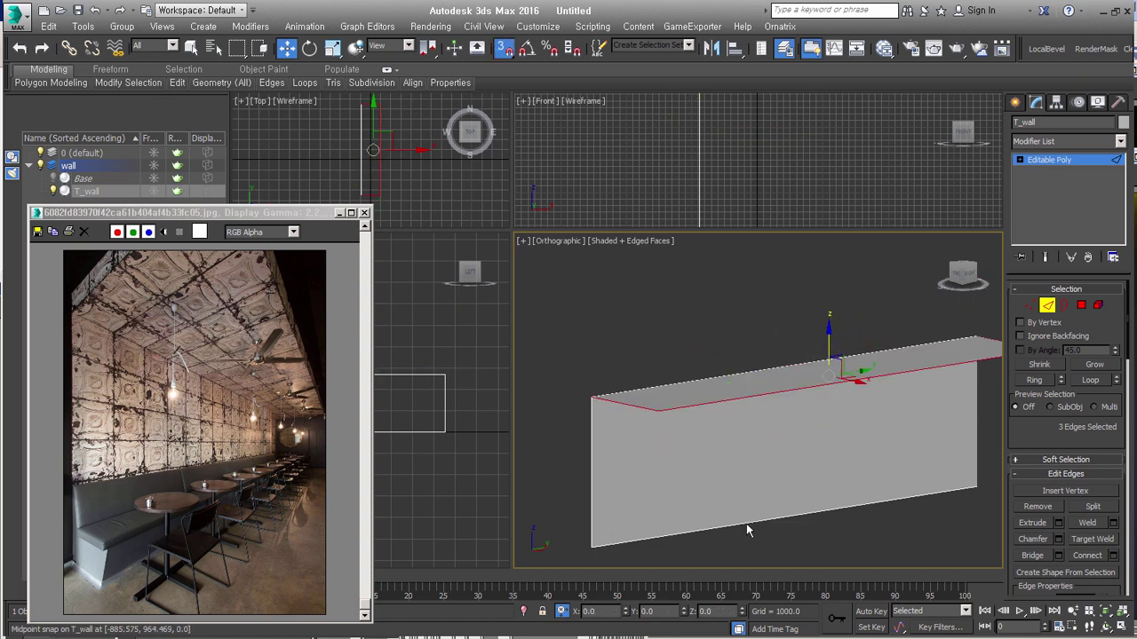
{"action": "left_click_drag", "start_coordinate": [830, 356], "coordinate": [698, 344], "text": "shift"}
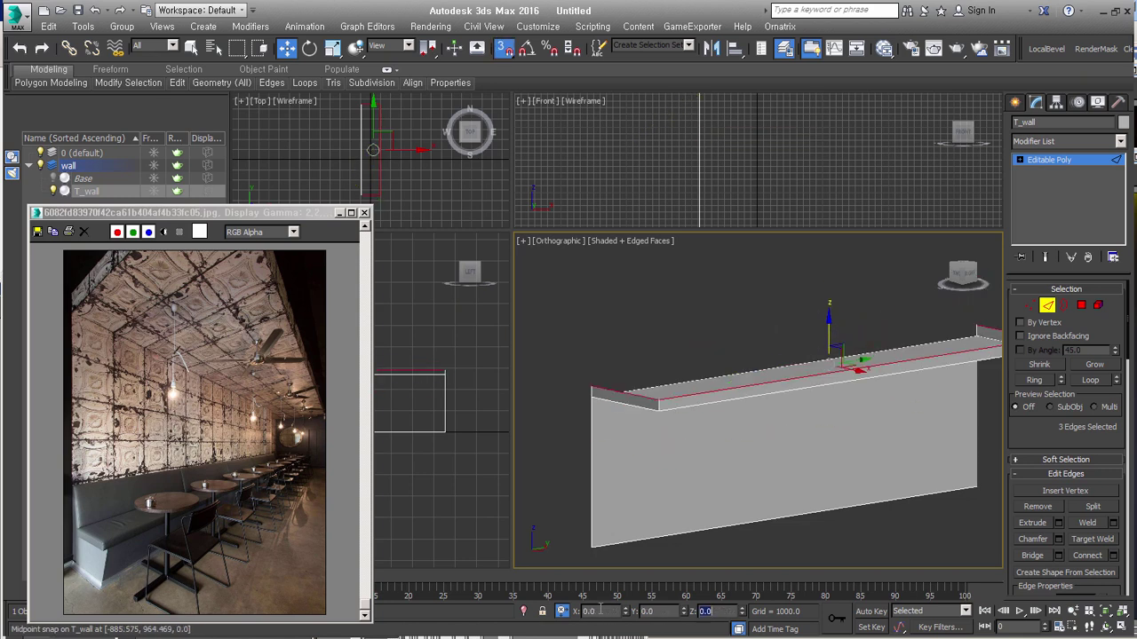
{"action": "left_click", "coordinate": [778, 464]}
{"action": "middle_click_drag", "start_coordinate": [778, 464], "coordinate": [842, 463], "text": "alt"}
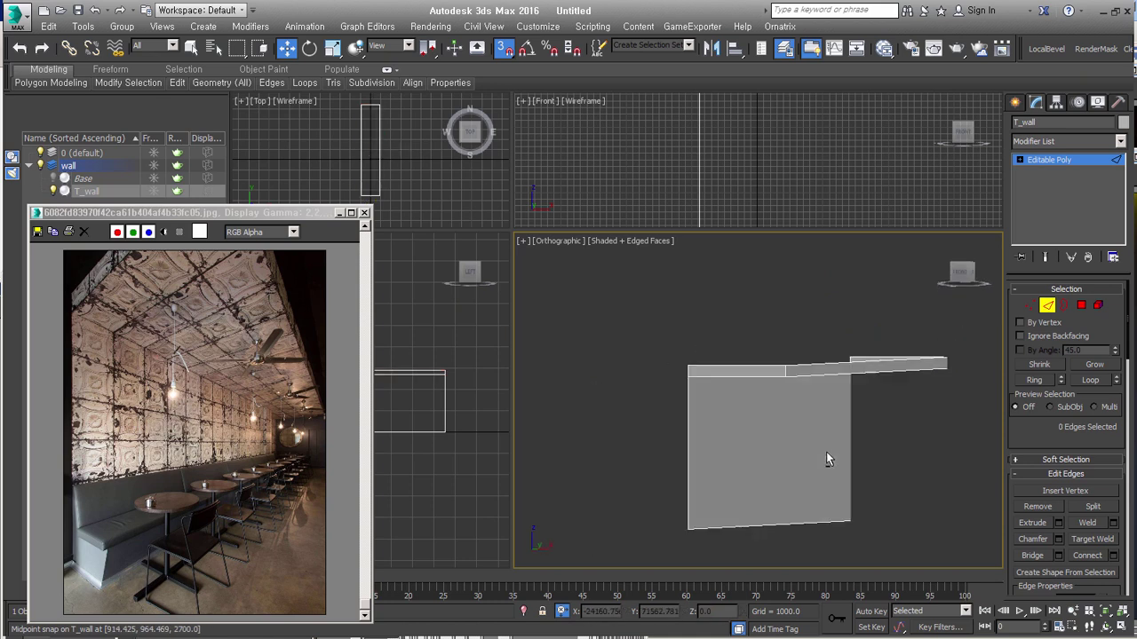
Step: Close the gap between the ledge's front and back top edges to form the slab
{"action": "left_click", "coordinate": [782, 394]}
{"action": "left_click", "coordinate": [850, 332], "text": "ctrl"}
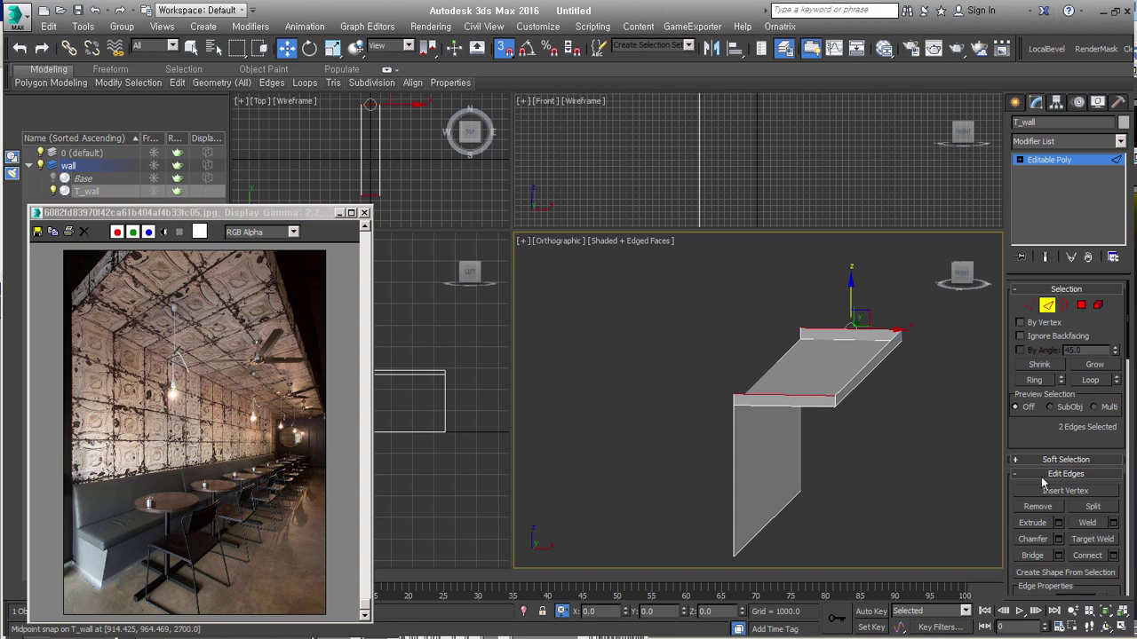
{"action": "left_click", "coordinate": [1044, 560]}
{"action": "mouse_move", "coordinate": [914, 494]}
{"action": "middle_mouse_down", "text": "alt"}
{"action": "mouse_move", "coordinate": [892, 512]}
{"action": "mouse_move", "coordinate": [876, 465]}
{"action": "mouse_move", "coordinate": [978, 500]}
{"action": "mouse_move", "coordinate": [931, 518]}
{"action": "mouse_move", "coordinate": [855, 503]}
{"action": "middle_mouse_up", "text": "alt"}
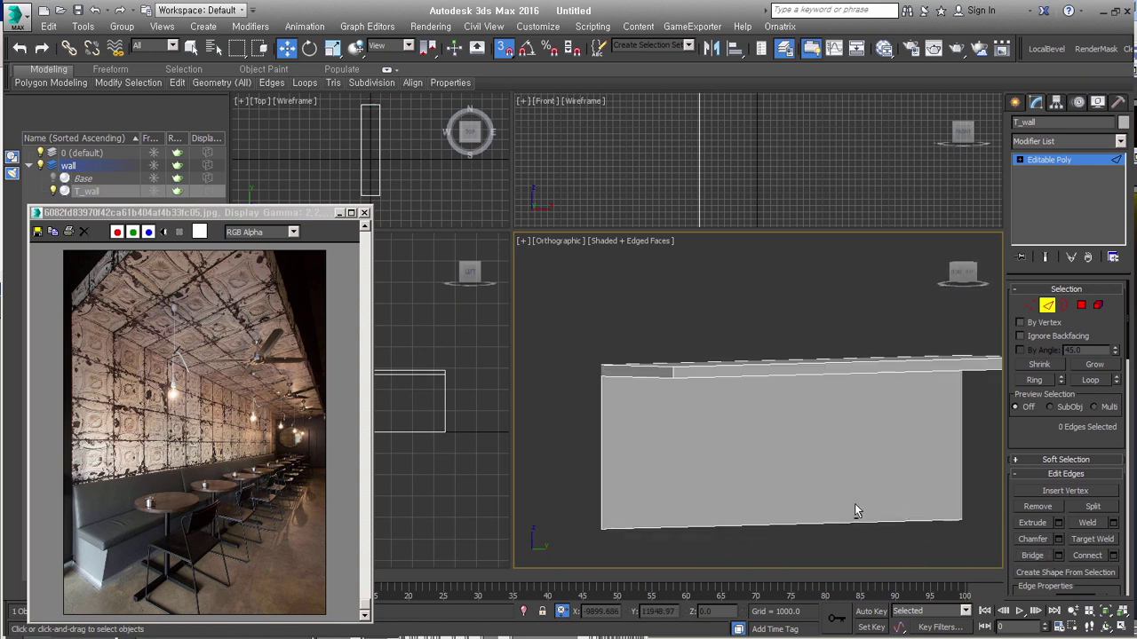
{"action": "middle_click_drag", "start_coordinate": [826, 444], "coordinate": [840, 447], "text": "alt"}
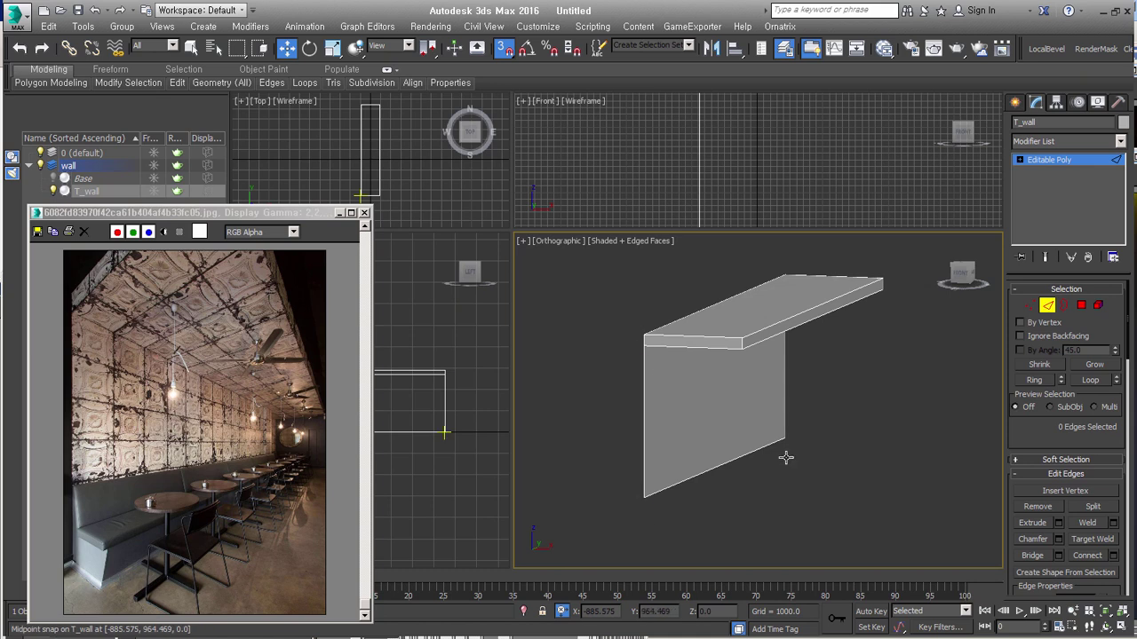
Step: Move the six vertices at the wall's left end with an offset of 5
{"action": "key", "text": "1"}
{"action": "middle_click_drag", "start_coordinate": [659, 392], "coordinate": [688, 400], "text": "alt"}
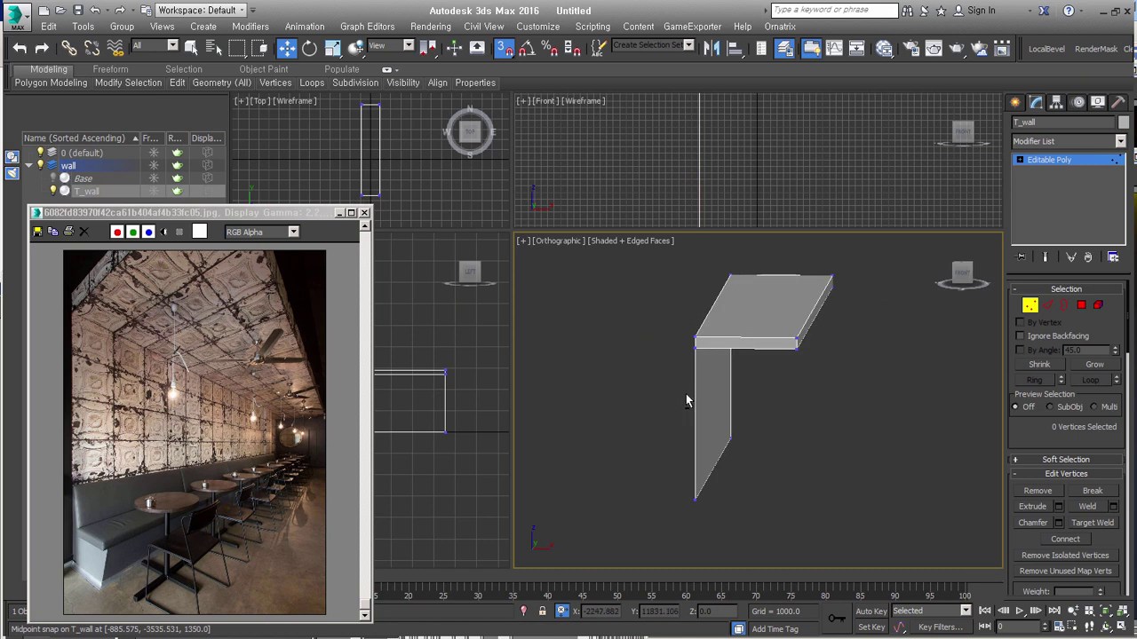
{"action": "left_click_drag", "start_coordinate": [641, 502], "coordinate": [763, 250]}
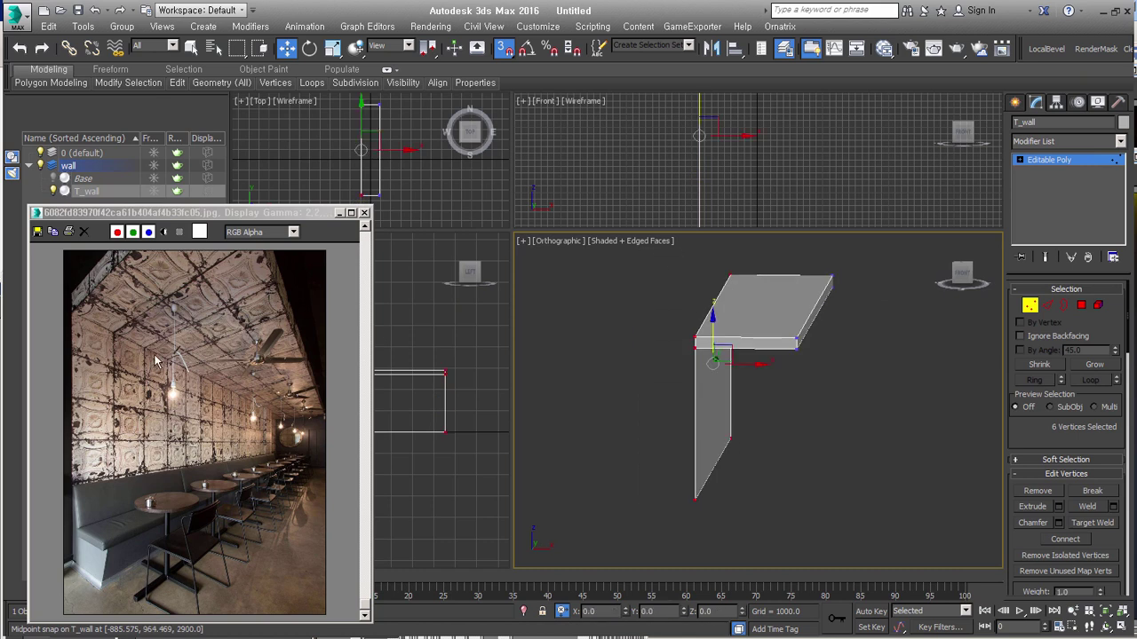
{"action": "scroll", "coordinate": [755, 364], "scroll_direction": "up", "scroll_amount": 2}
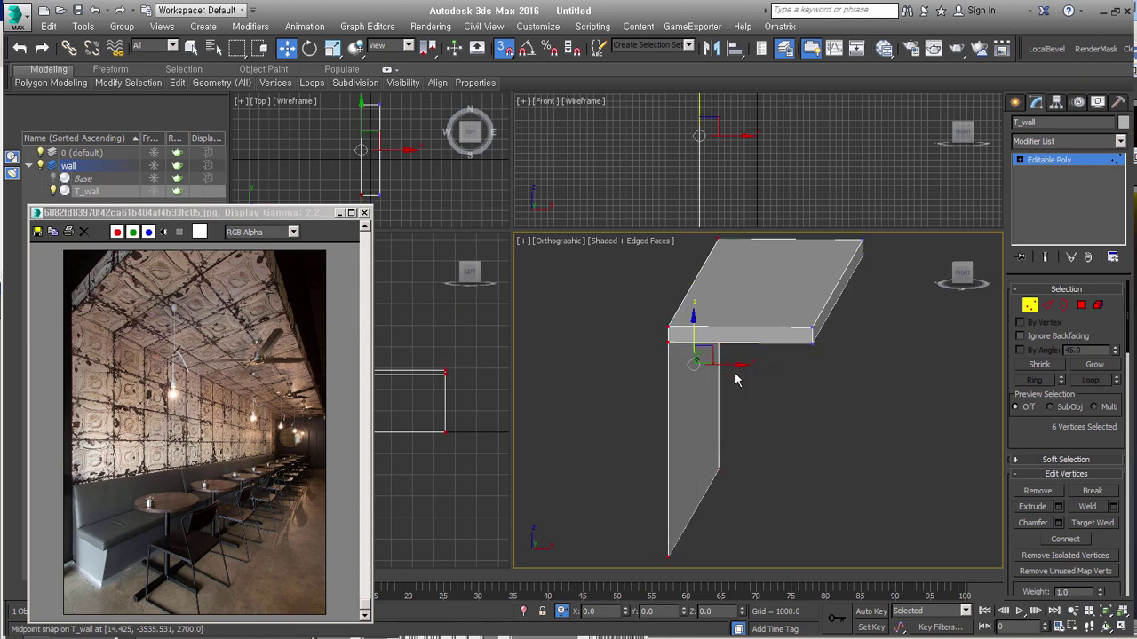
{"action": "type", "text": "5"}
{"action": "key", "text": "Return"}
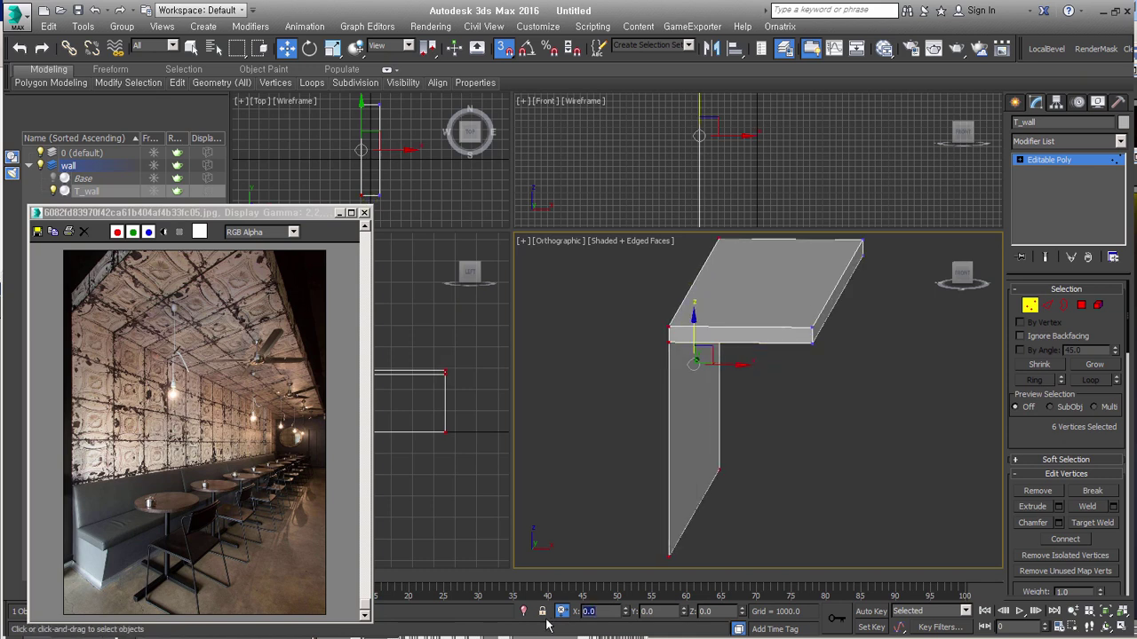
{"action": "left_click", "coordinate": [723, 436]}
{"action": "middle_click_drag", "start_coordinate": [737, 449], "coordinate": [802, 500], "text": "alt"}
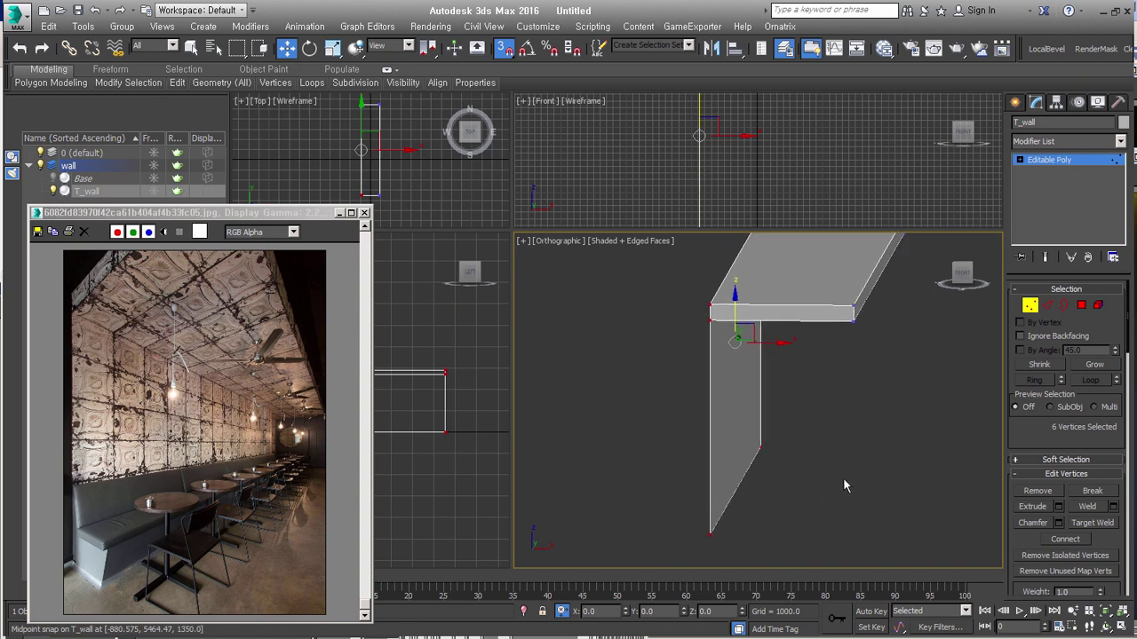
Step: Lengthen the panel and slab by moving their end edges, with a -10 offset
{"action": "key", "text": "2"}
{"action": "middle_click_drag", "start_coordinate": [954, 342], "coordinate": [721, 519], "text": "alt"}
{"action": "left_click_drag", "start_coordinate": [721, 527], "coordinate": [810, 281]}
{"action": "middle_click_drag", "start_coordinate": [810, 281], "coordinate": [757, 433], "text": "alt"}
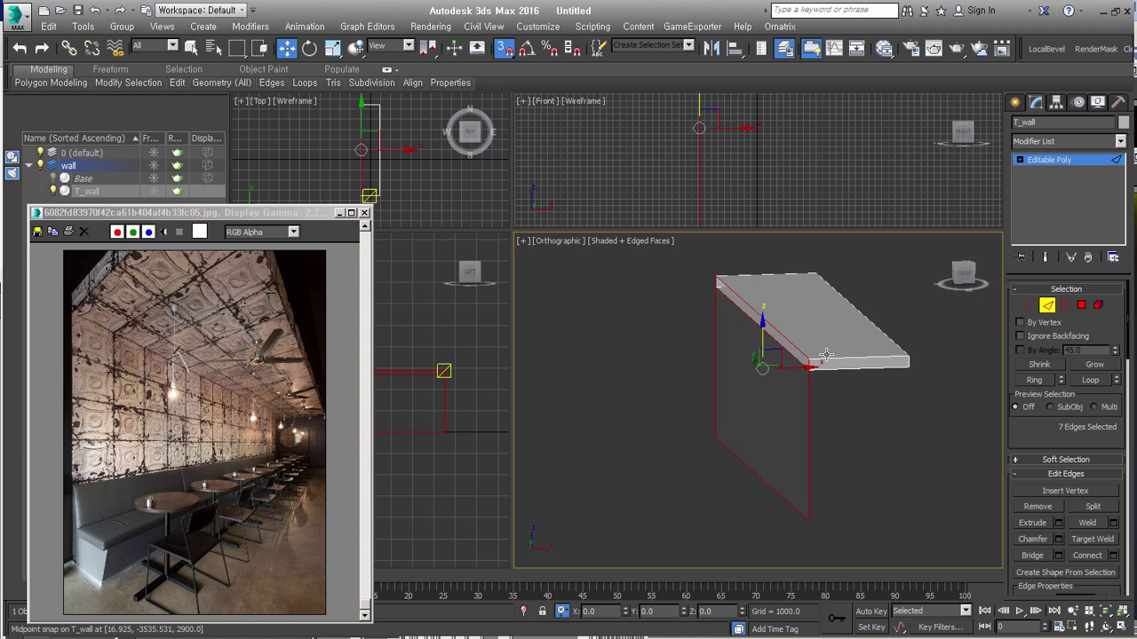
{"action": "middle_click_drag", "start_coordinate": [838, 432], "coordinate": [807, 436], "text": "alt"}
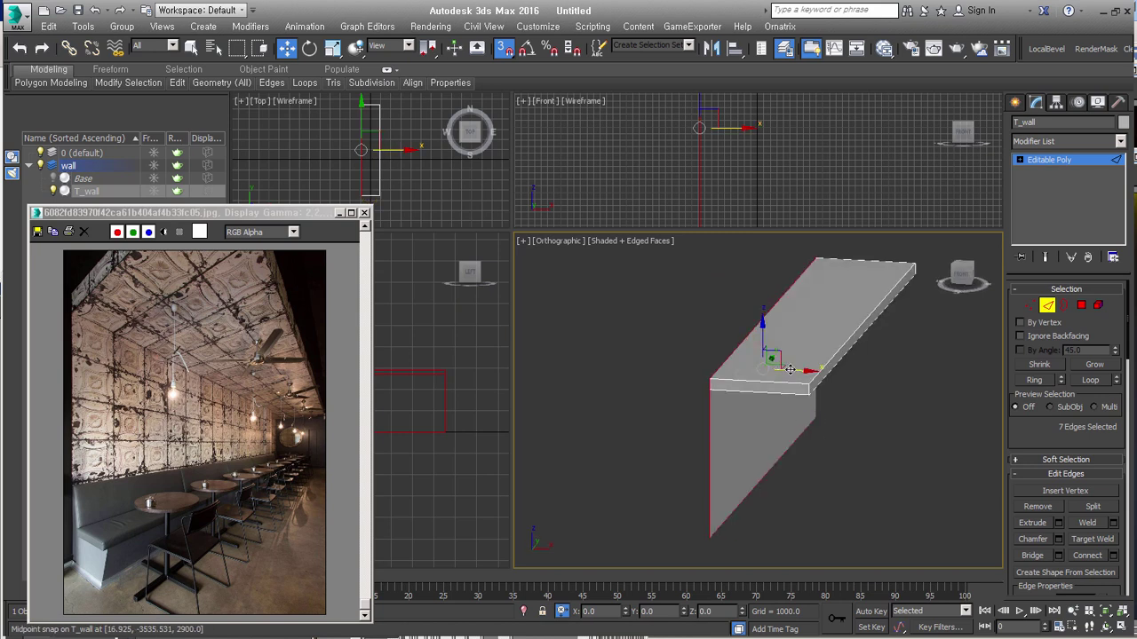
{"action": "scroll", "coordinate": [791, 372], "scroll_direction": "up", "scroll_amount": 3}
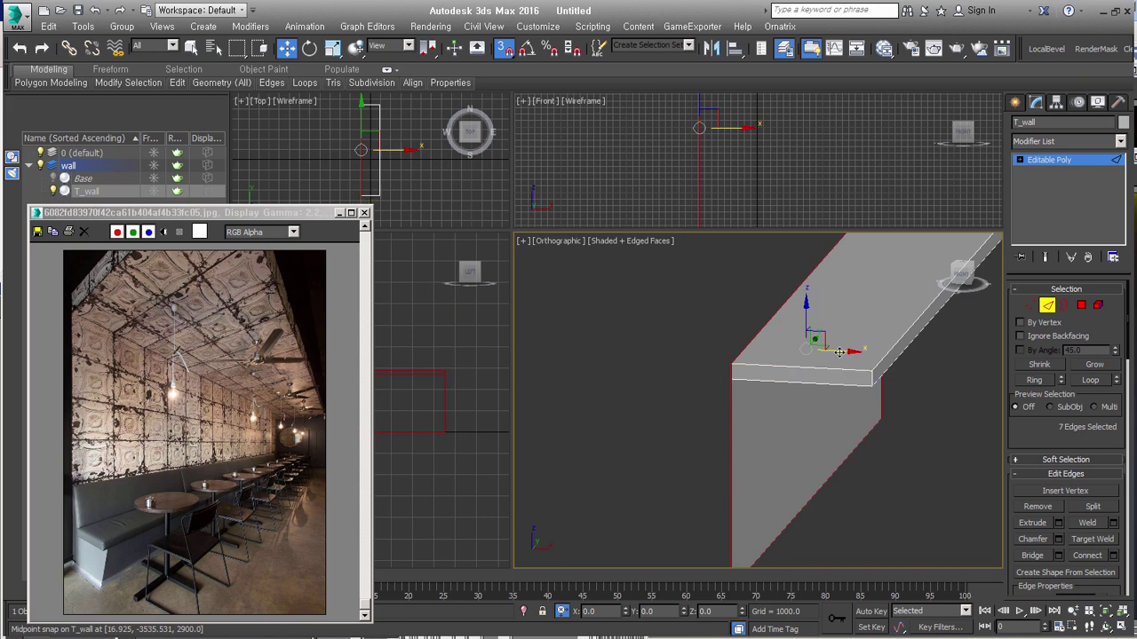
{"action": "mouse_move", "coordinate": [839, 353]}
{"action": "left_mouse_down"}
{"action": "mouse_move", "coordinate": [793, 359]}
{"action": "mouse_move", "coordinate": [851, 370]}
{"action": "left_mouse_up"}
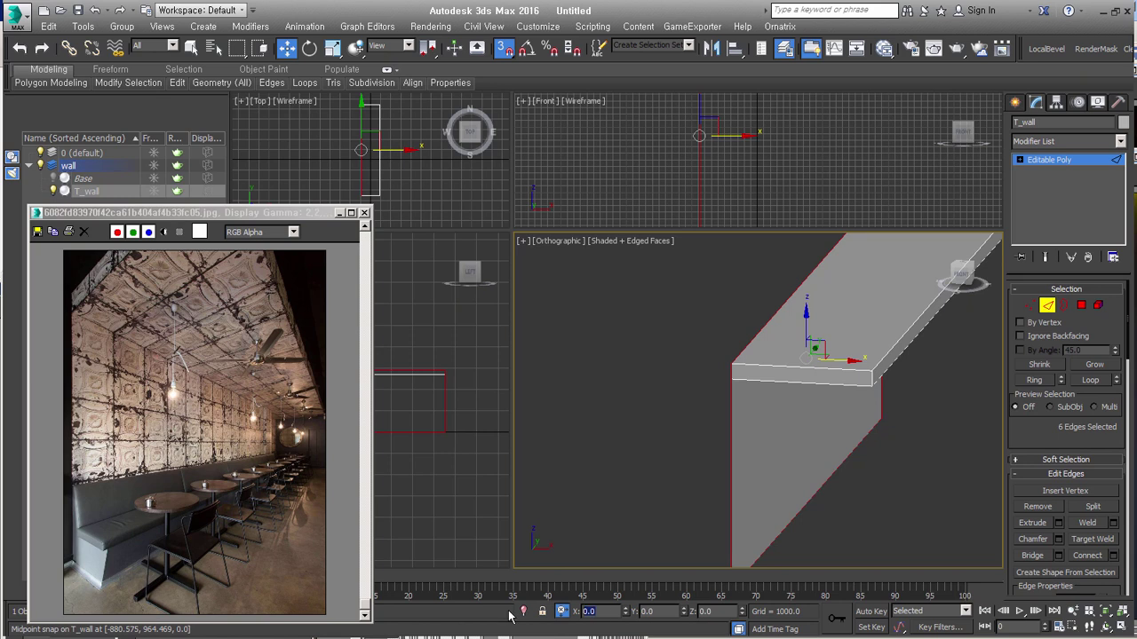
{"action": "type", "text": "-10"}
{"action": "key", "text": "Return"}
{"action": "left_click", "coordinate": [842, 402]}
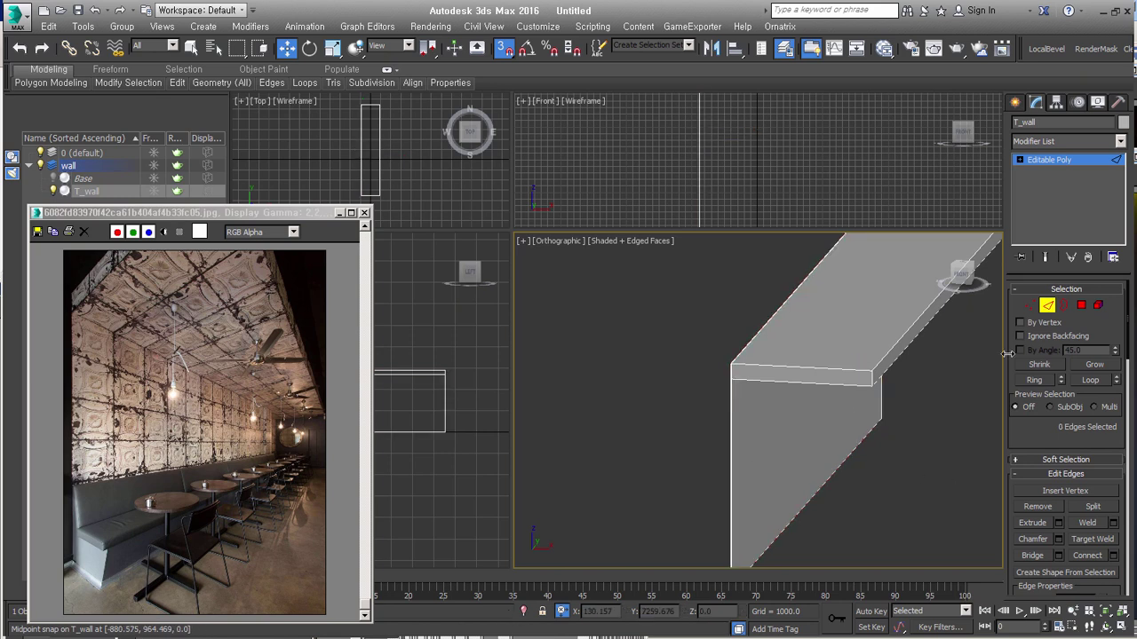
{"action": "left_click", "coordinate": [1048, 307]}
{"action": "middle_click_drag", "start_coordinate": [888, 444], "coordinate": [817, 499], "text": "alt"}
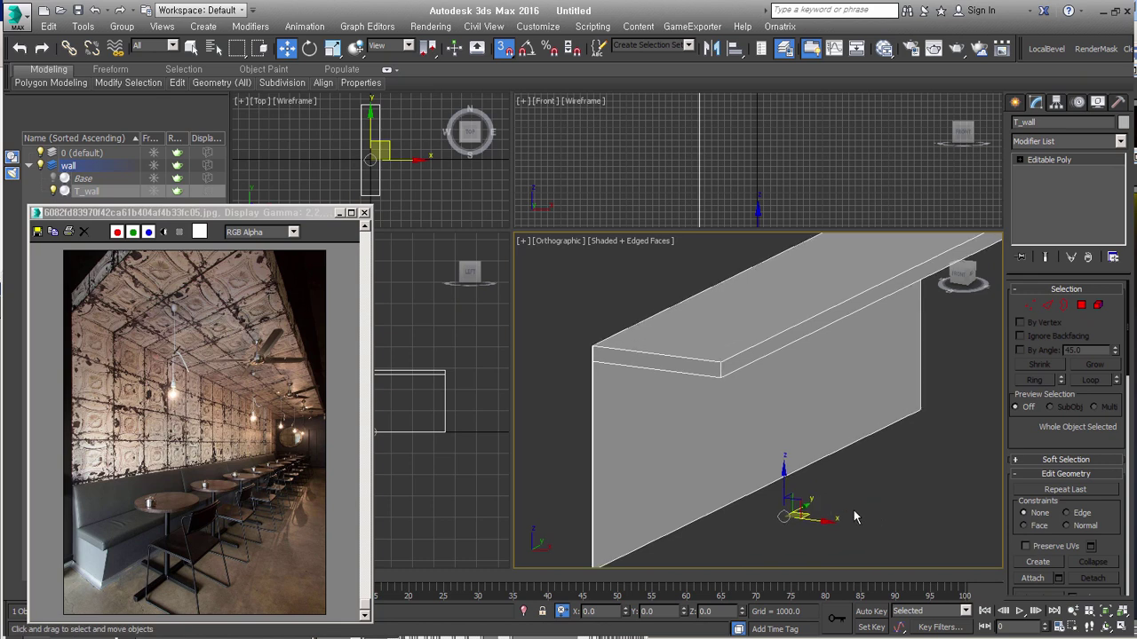
Step: Select T_wall and marquee-select its seven long horizontal edges at Edge level
{"action": "middle_click_drag", "start_coordinate": [844, 513], "coordinate": [898, 484], "text": "alt"}
{"action": "left_click", "coordinate": [907, 520]}
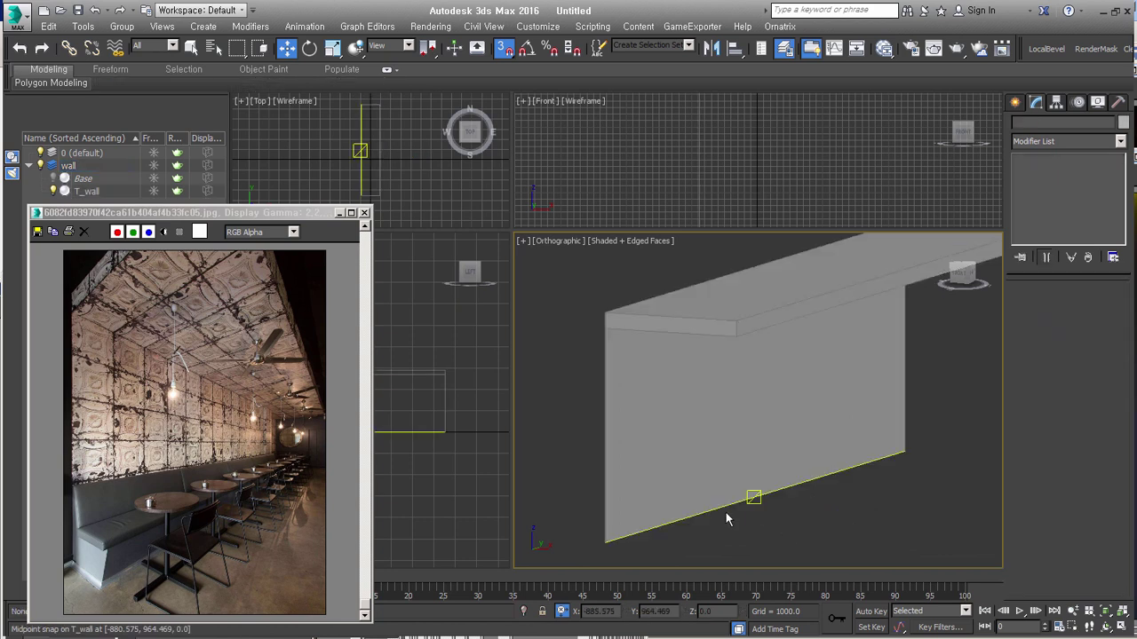
{"action": "mouse_move", "coordinate": [733, 502]}
{"action": "middle_mouse_down", "text": "alt"}
{"action": "mouse_move", "coordinate": [734, 473]}
{"action": "mouse_move", "coordinate": [791, 519]}
{"action": "middle_mouse_up", "text": "alt"}
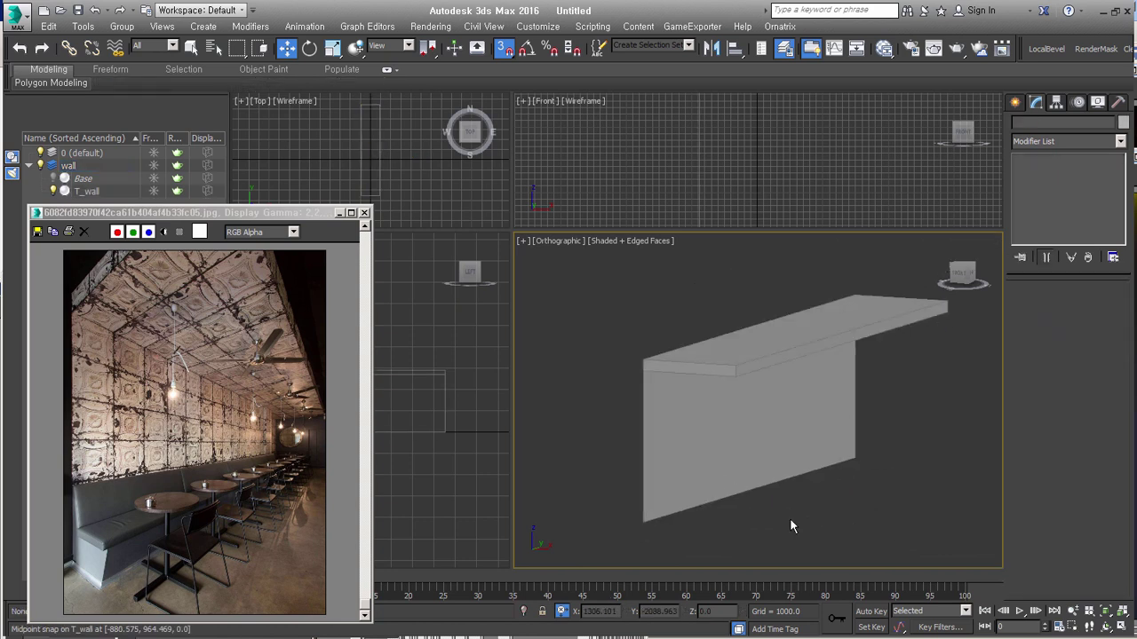
{"action": "left_click", "coordinate": [761, 451]}
{"action": "scroll", "coordinate": [750, 480], "scroll_direction": "up", "scroll_amount": 2}
{"action": "scroll", "coordinate": [746, 484], "scroll_direction": "up", "scroll_amount": 2}
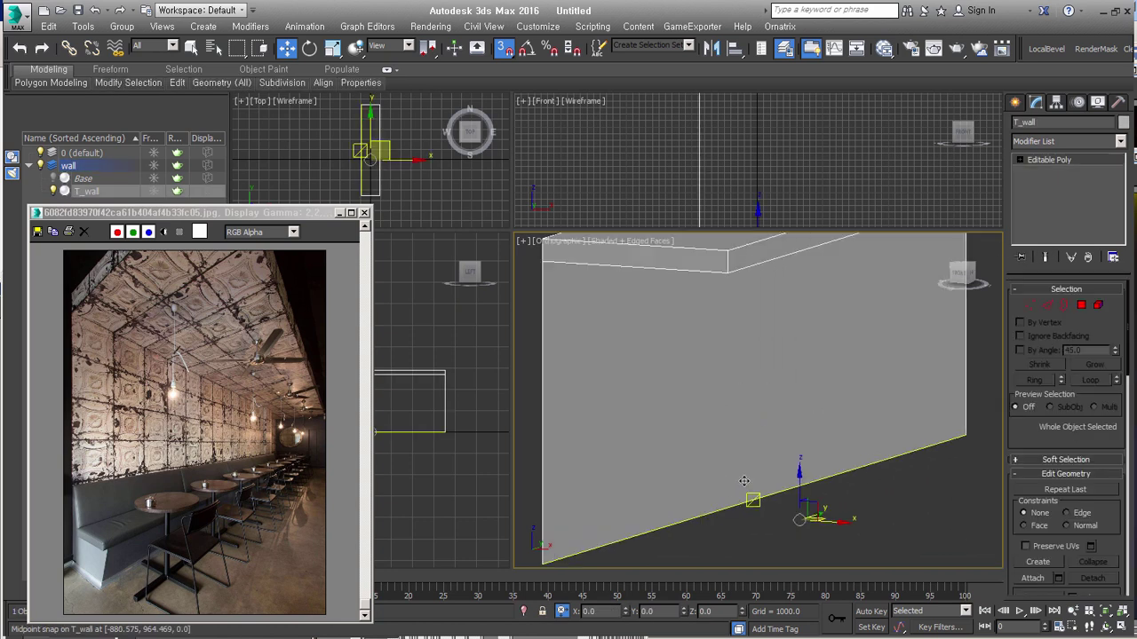
{"action": "scroll", "coordinate": [740, 490], "scroll_direction": "up", "scroll_amount": 1}
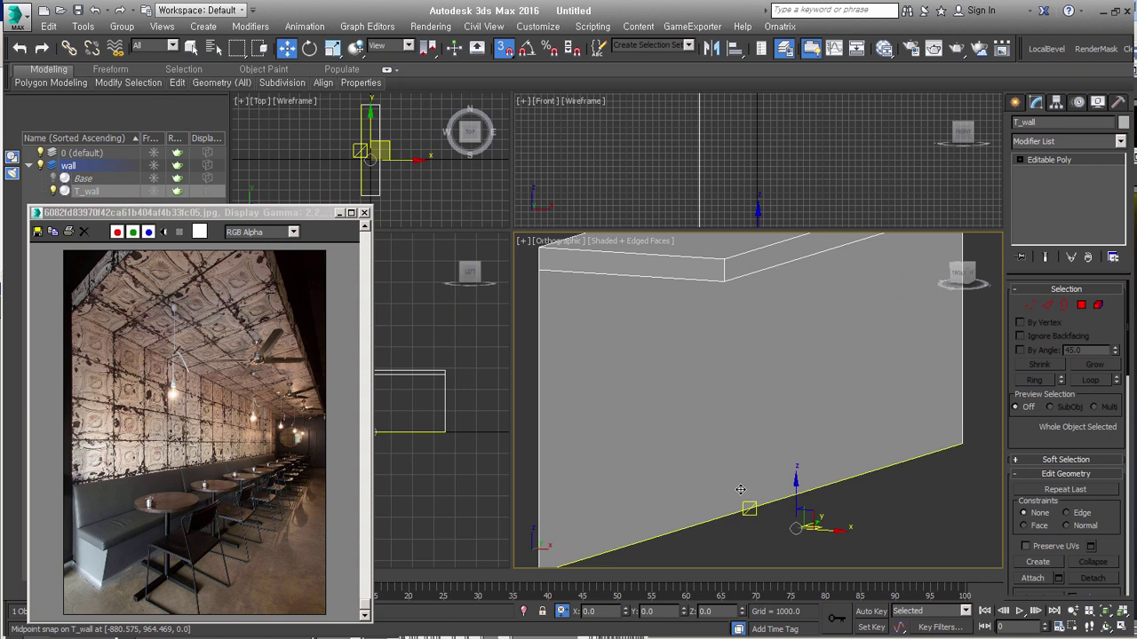
{"action": "key", "text": "2"}
{"action": "middle_click_drag", "start_coordinate": [837, 474], "coordinate": [840, 451], "text": "alt"}
{"action": "scroll", "coordinate": [842, 469], "scroll_direction": "down", "scroll_amount": 3}
{"action": "left_click_drag", "start_coordinate": [791, 520], "coordinate": [794, 456]}
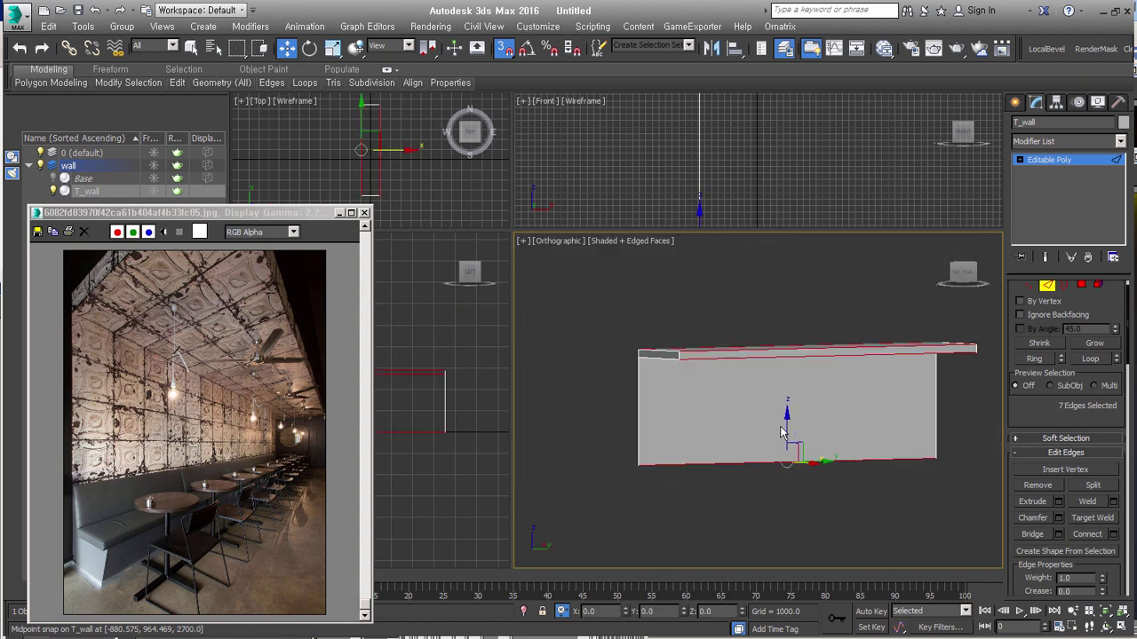
{"action": "middle_click_drag", "start_coordinate": [782, 433], "coordinate": [149, 459], "text": "alt"}
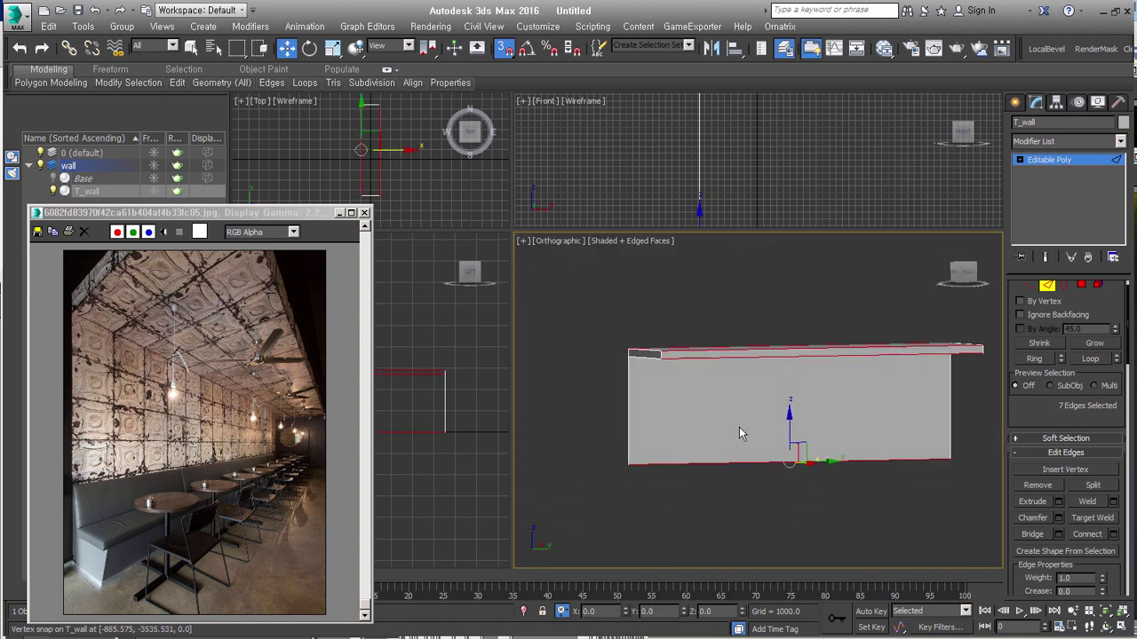
Step: Connect the horizontal edges with more segments to add vertical tile divisions
{"action": "right_click", "coordinate": [768, 387]}
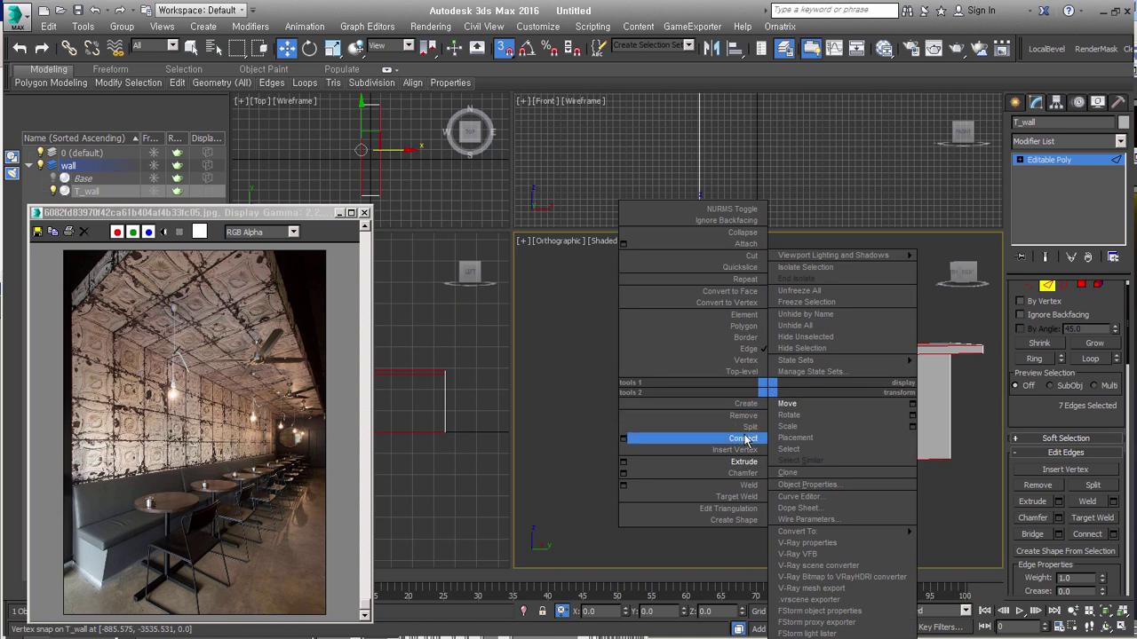
{"action": "left_click", "coordinate": [623, 441]}
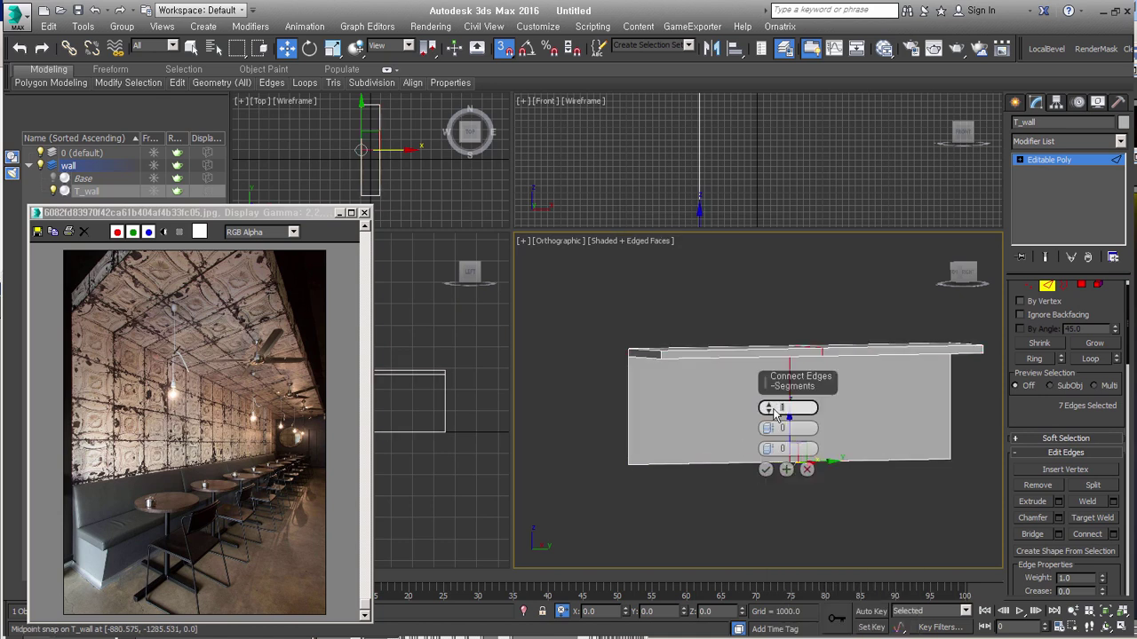
{"action": "left_click_drag", "start_coordinate": [773, 411], "coordinate": [773, 373]}
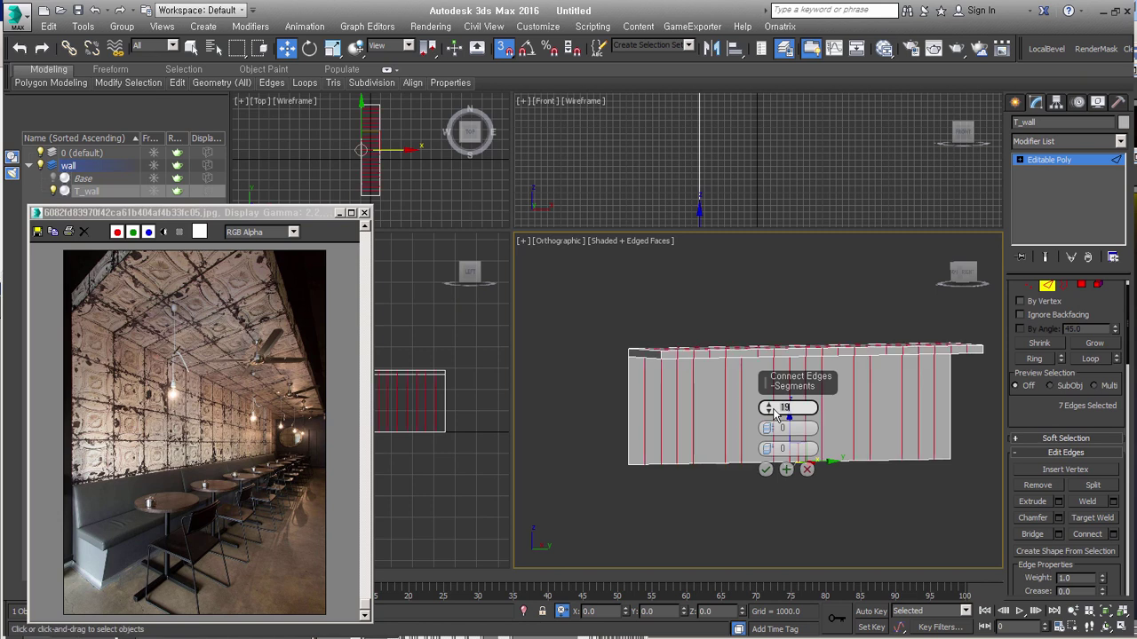
{"action": "left_click", "coordinate": [766, 469]}
{"action": "left_click", "coordinate": [767, 476]}
{"action": "middle_click_drag", "start_coordinate": [755, 500], "coordinate": [873, 494], "text": "alt"}
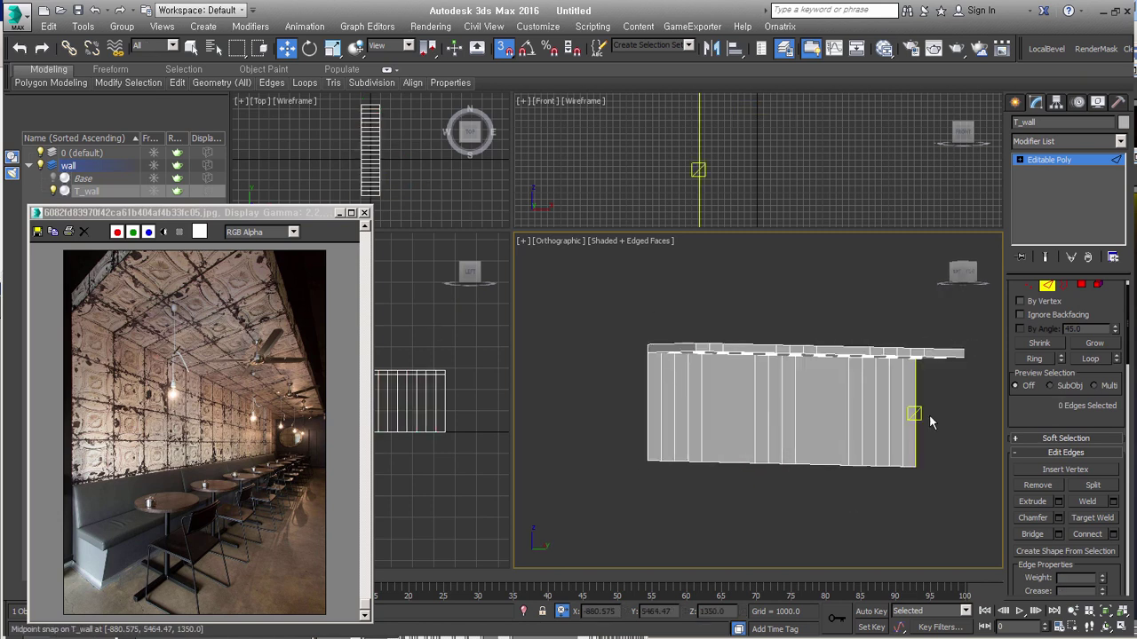
Step: Connect the new vertical edges with 5 segments to add horizontal tile divisions
{"action": "left_click_drag", "start_coordinate": [624, 414], "coordinate": [624, 415]}
{"action": "scroll", "coordinate": [718, 385], "scroll_direction": "up", "scroll_amount": 2}
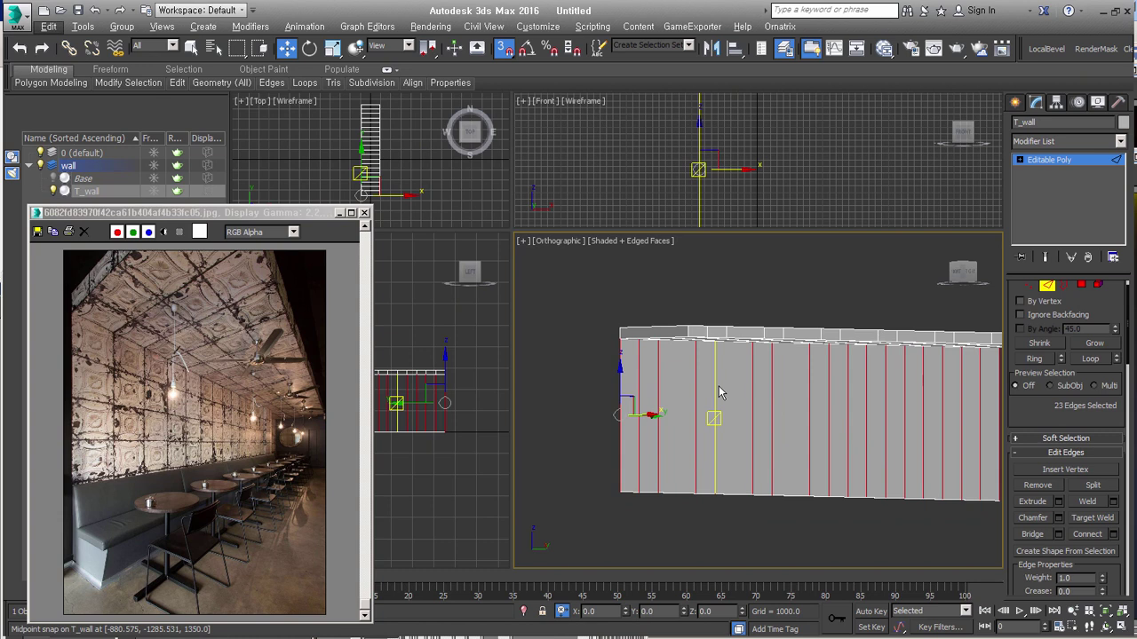
{"action": "right_click", "coordinate": [710, 389]}
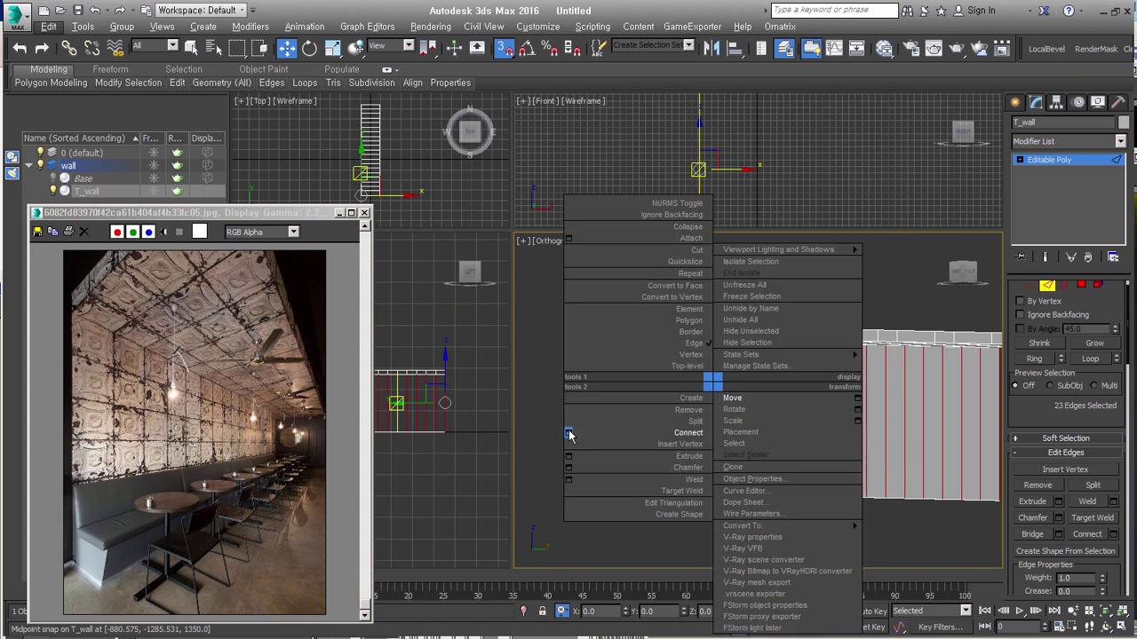
{"action": "left_click", "coordinate": [569, 433]}
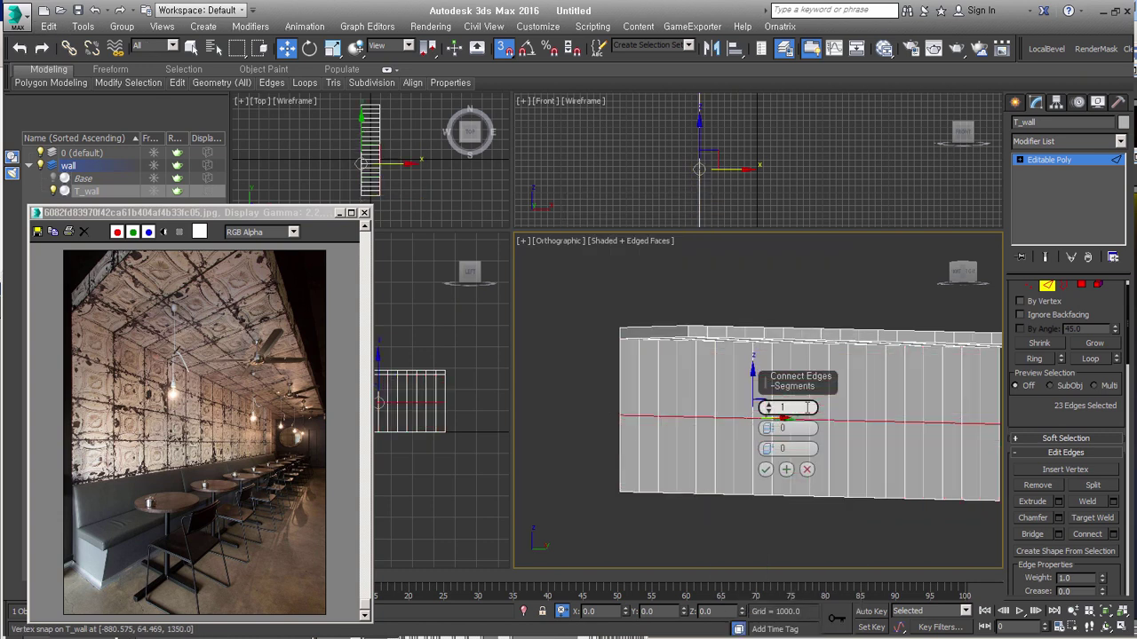
{"action": "type", "text": "5"}
{"action": "key", "text": "Return"}
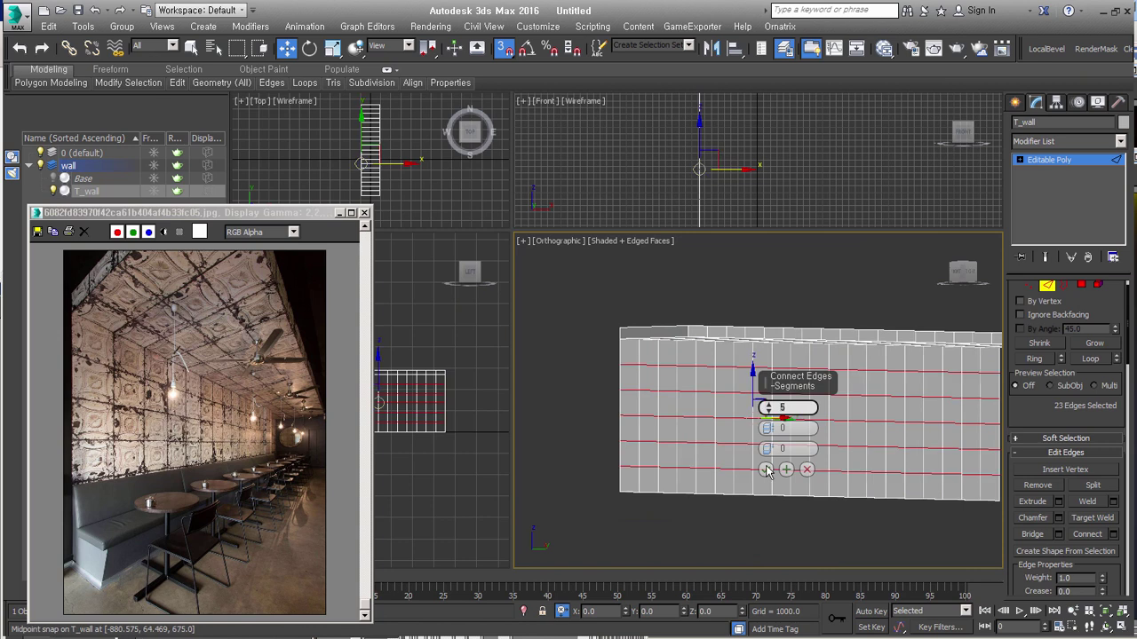
{"action": "left_click", "coordinate": [766, 470]}
{"action": "left_click", "coordinate": [782, 511]}
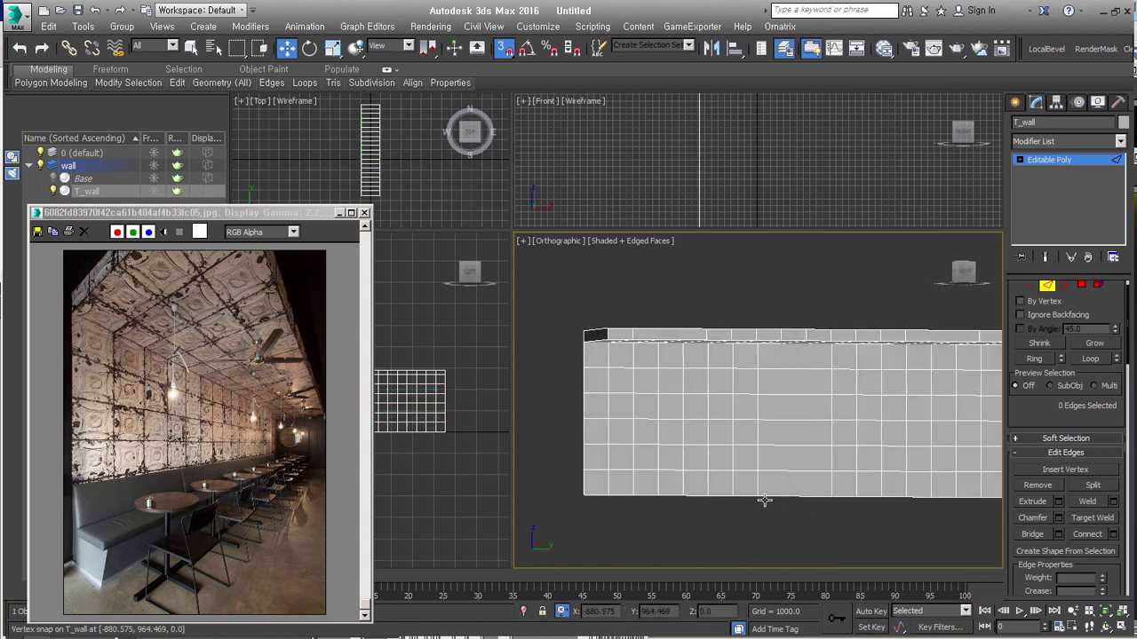
{"action": "scroll", "coordinate": [646, 427], "scroll_direction": "up", "scroll_amount": 3}
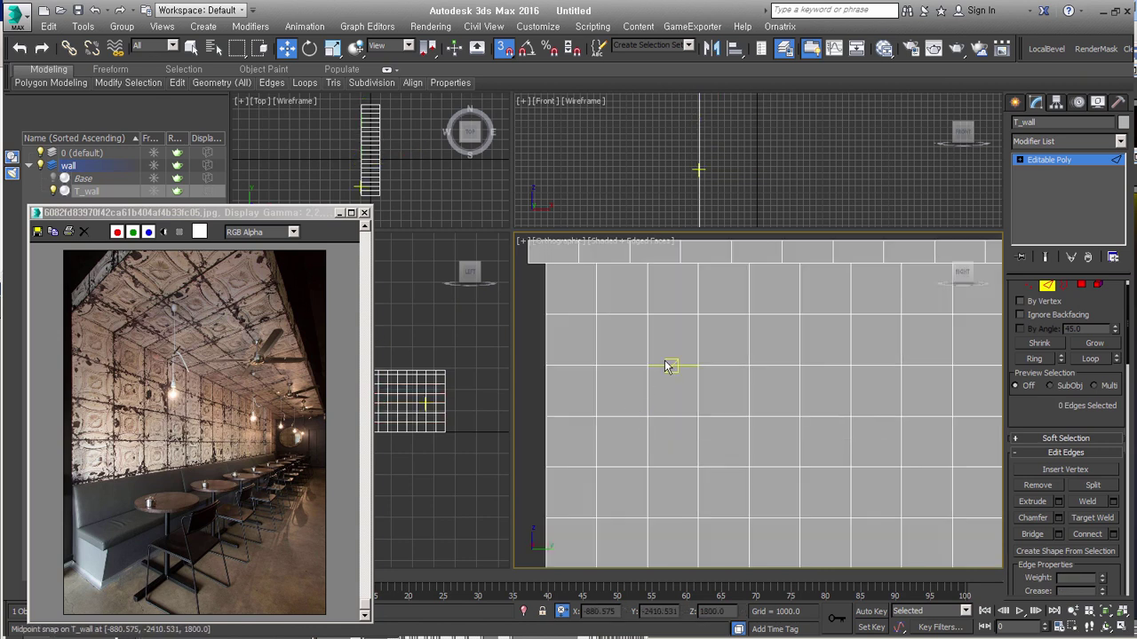
{"action": "scroll", "coordinate": [672, 418], "scroll_direction": "down", "scroll_amount": 5}
{"action": "mouse_move", "coordinate": [672, 418]}
{"action": "middle_mouse_down", "text": "alt"}
{"action": "mouse_move", "coordinate": [703, 432]}
{"action": "mouse_move", "coordinate": [701, 399]}
{"action": "middle_mouse_up", "text": "alt"}
{"action": "scroll", "coordinate": [729, 417], "scroll_direction": "up", "scroll_amount": 2}
{"action": "middle_click_drag", "start_coordinate": [761, 432], "coordinate": [767, 406], "text": "alt"}
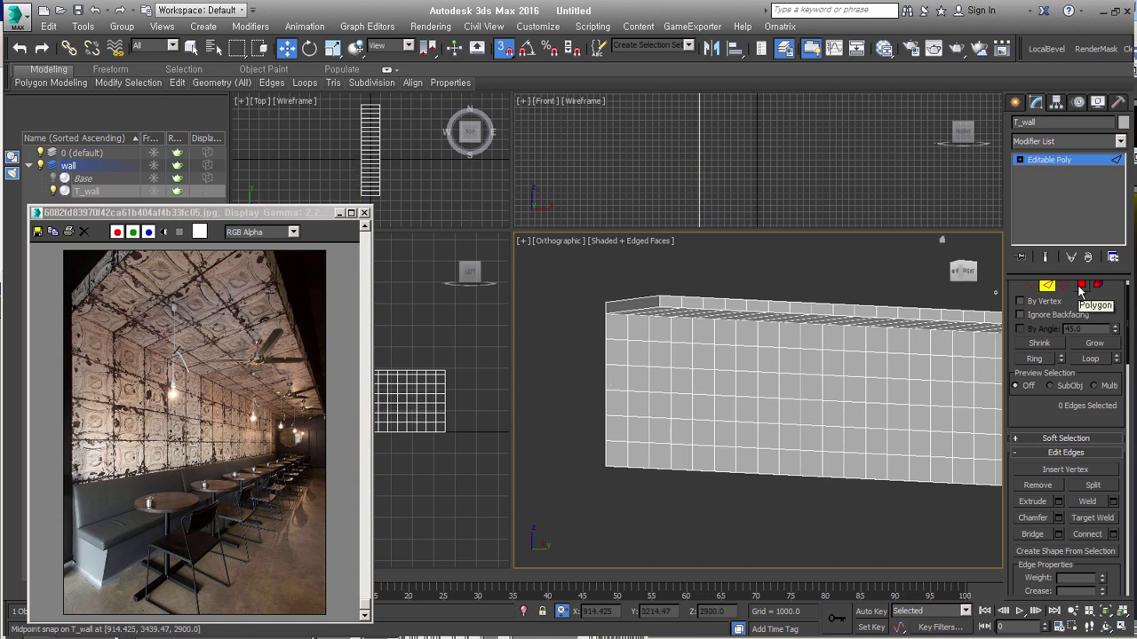
Step: In Photoshop, open 553315_l.jpg from the GB Espresso folder
{"action": "key", "text": "alt+Tab"}
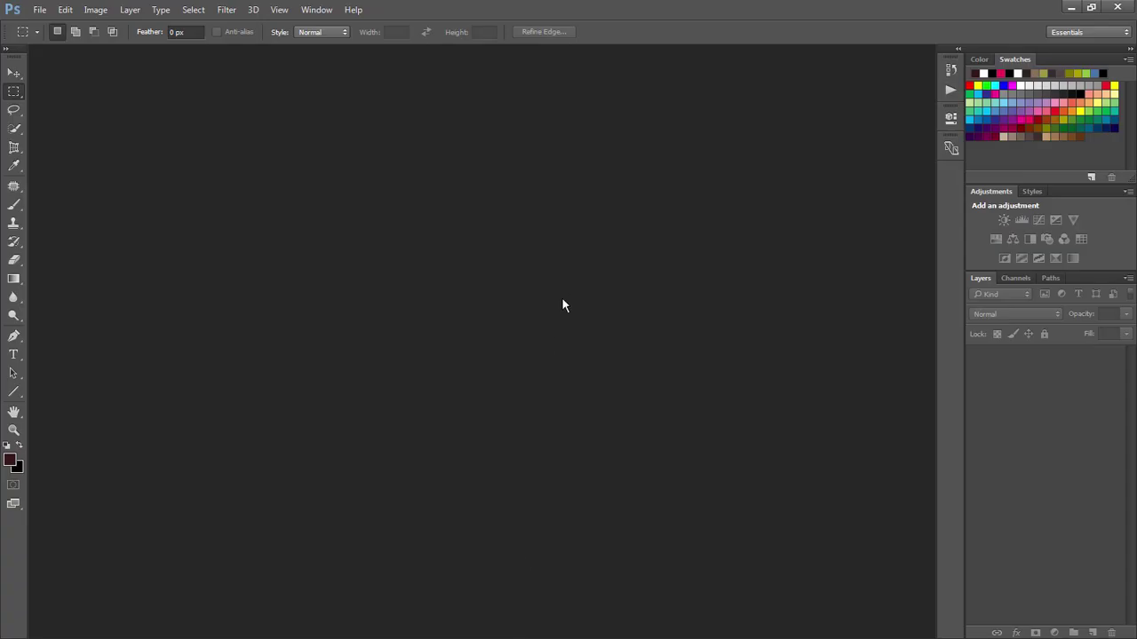
{"action": "key", "text": "ctrl+o"}
{"action": "left_click", "coordinate": [209, 127]}
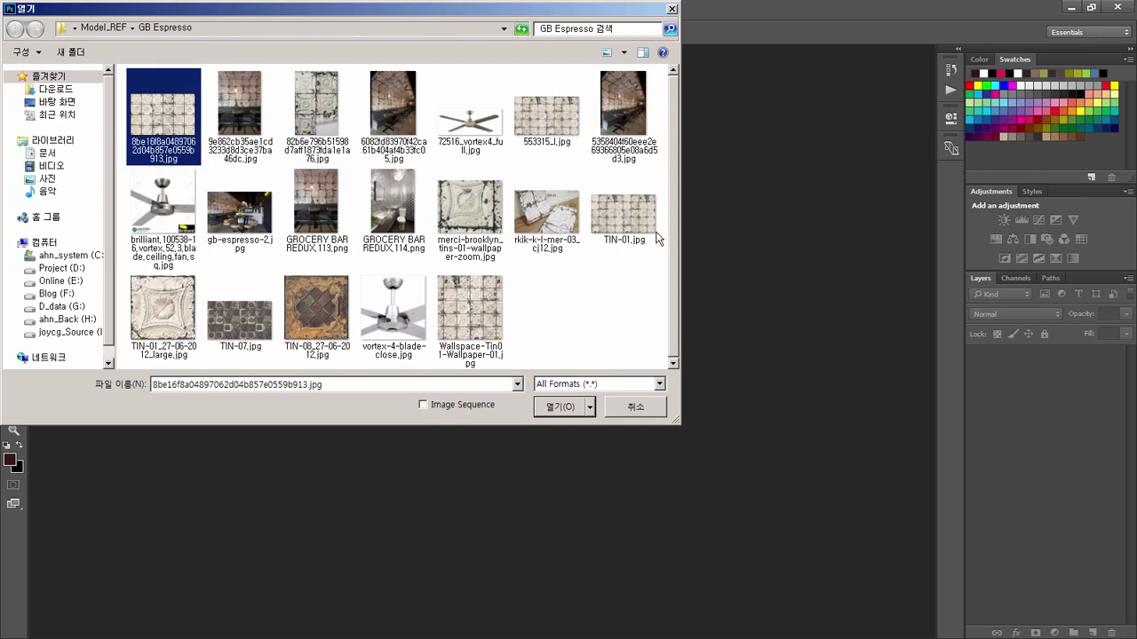
{"action": "left_click", "coordinate": [627, 230]}
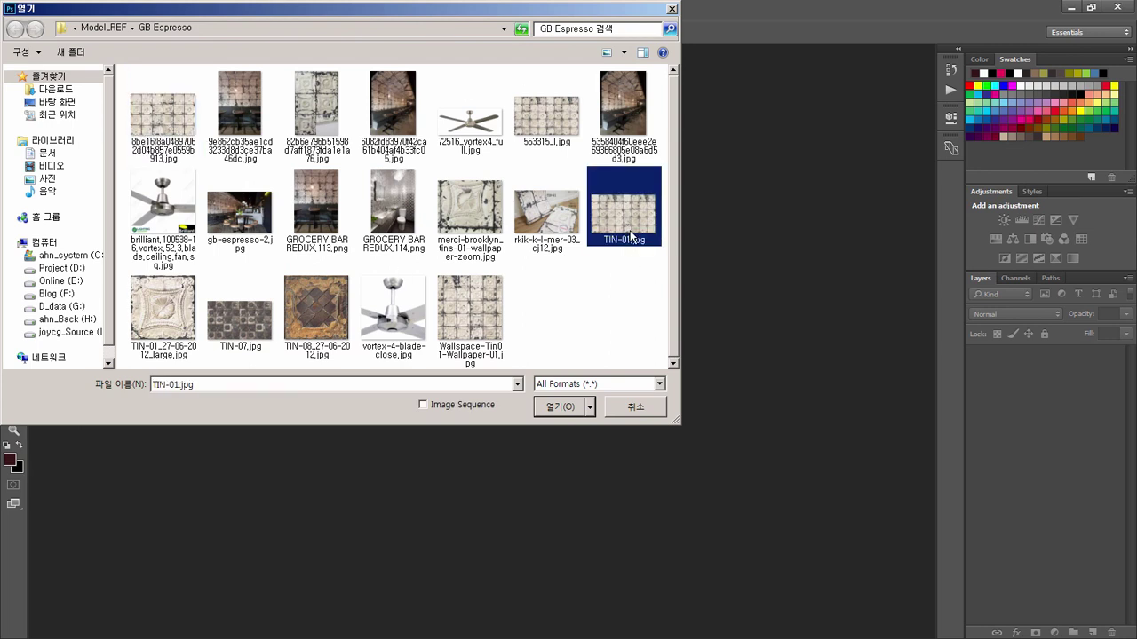
{"action": "mouse_move", "coordinate": [624, 214]}
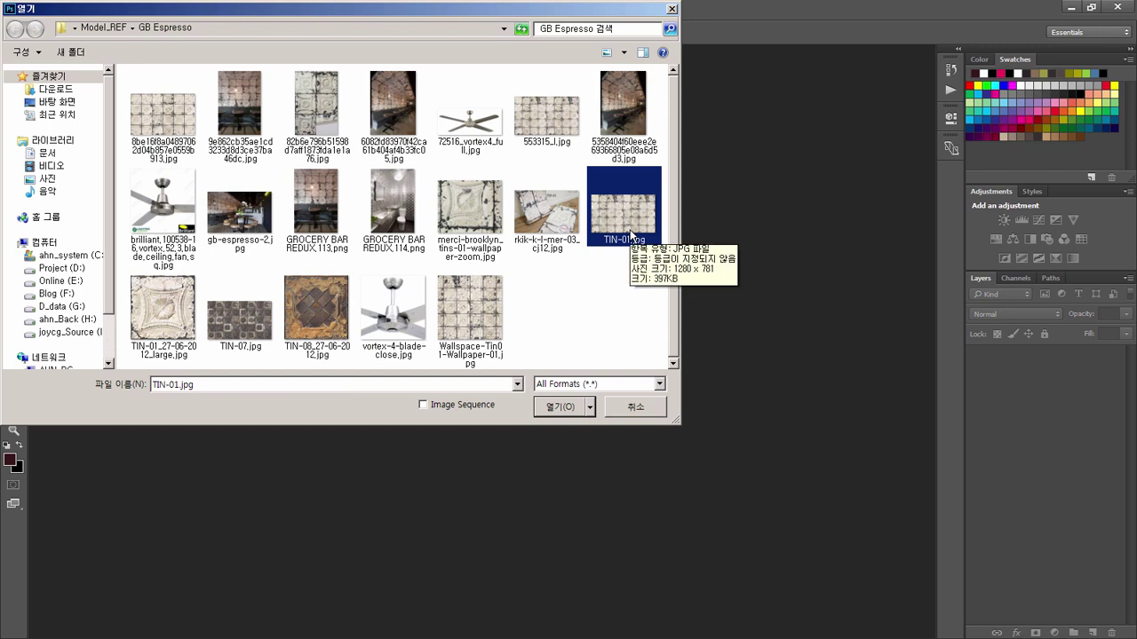
{"action": "left_click", "coordinate": [167, 130]}
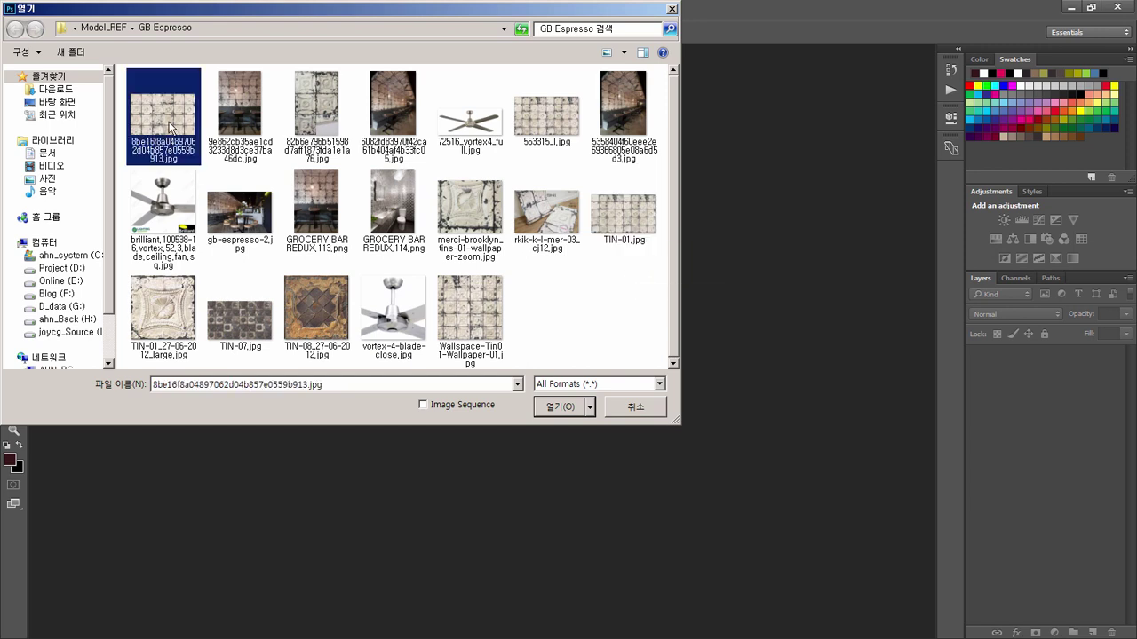
{"action": "left_click", "coordinate": [542, 121]}
{"action": "left_click", "coordinate": [556, 400]}
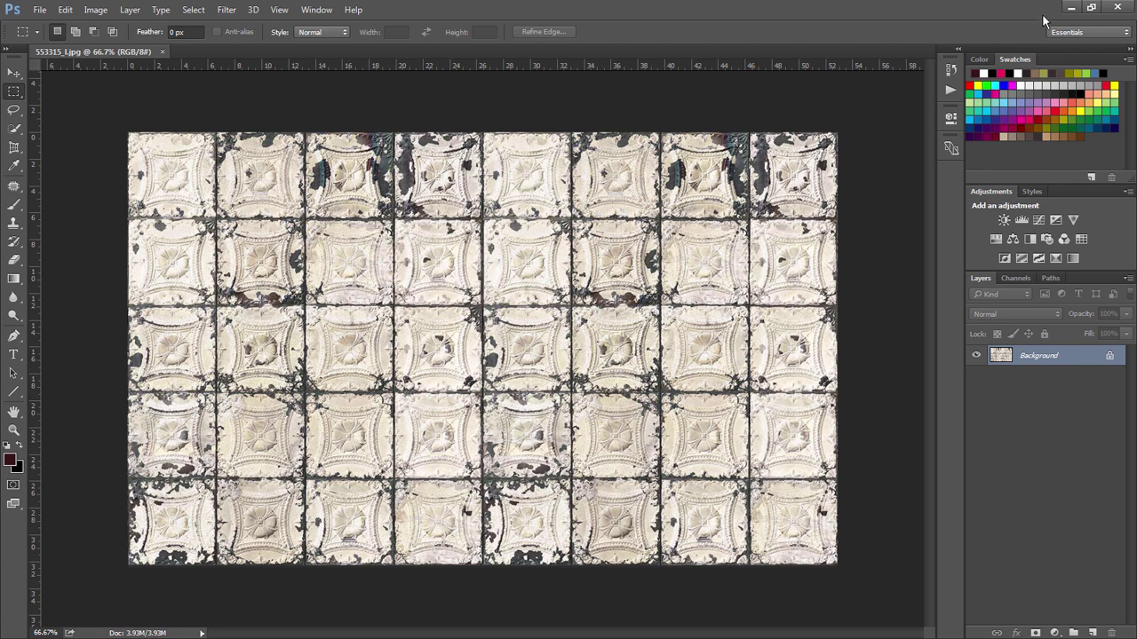
{"action": "left_click", "coordinate": [1071, 7]}
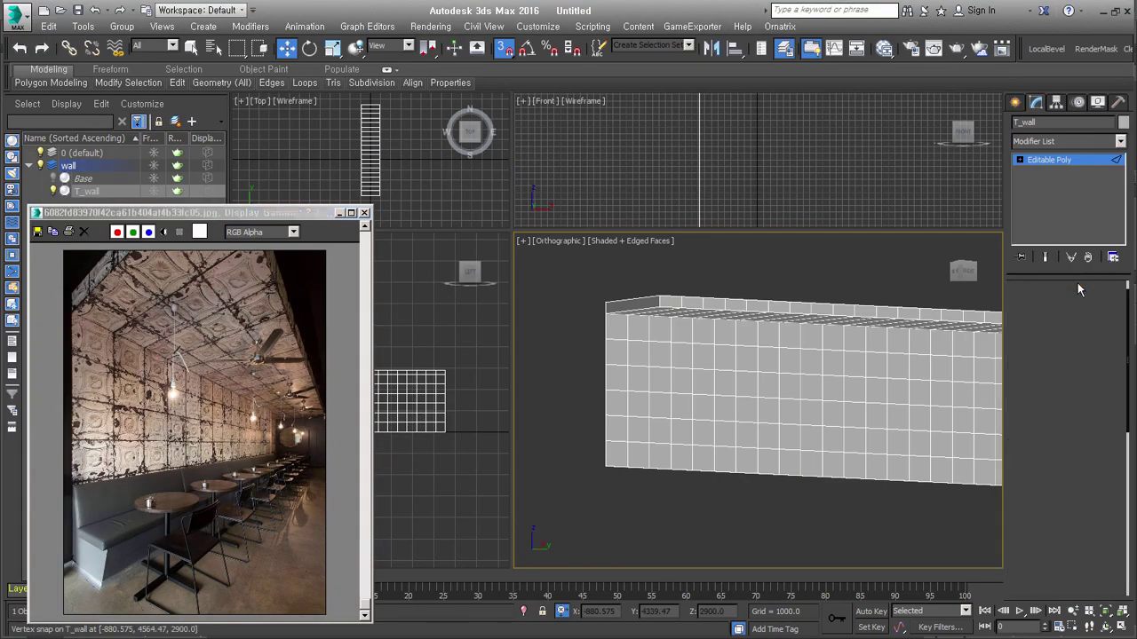
Step: Select a 40-tile polygon block on the left part of T_wall
{"action": "key", "text": "4"}
{"action": "middle_click_drag", "start_coordinate": [764, 391], "coordinate": [622, 381], "text": "alt"}
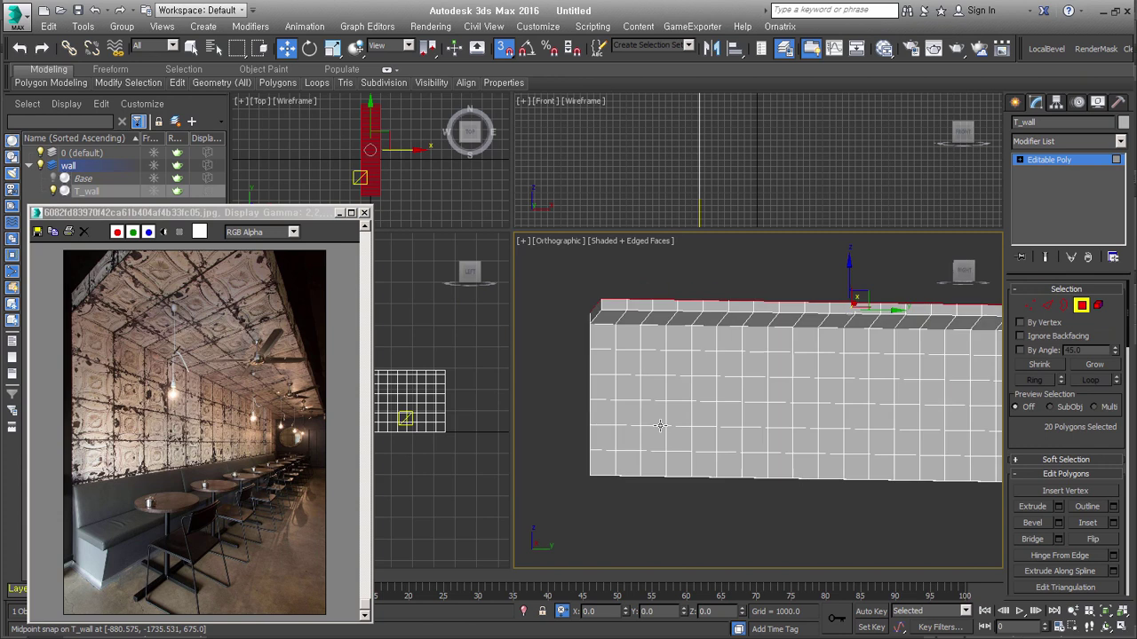
{"action": "left_click", "coordinate": [602, 342]}
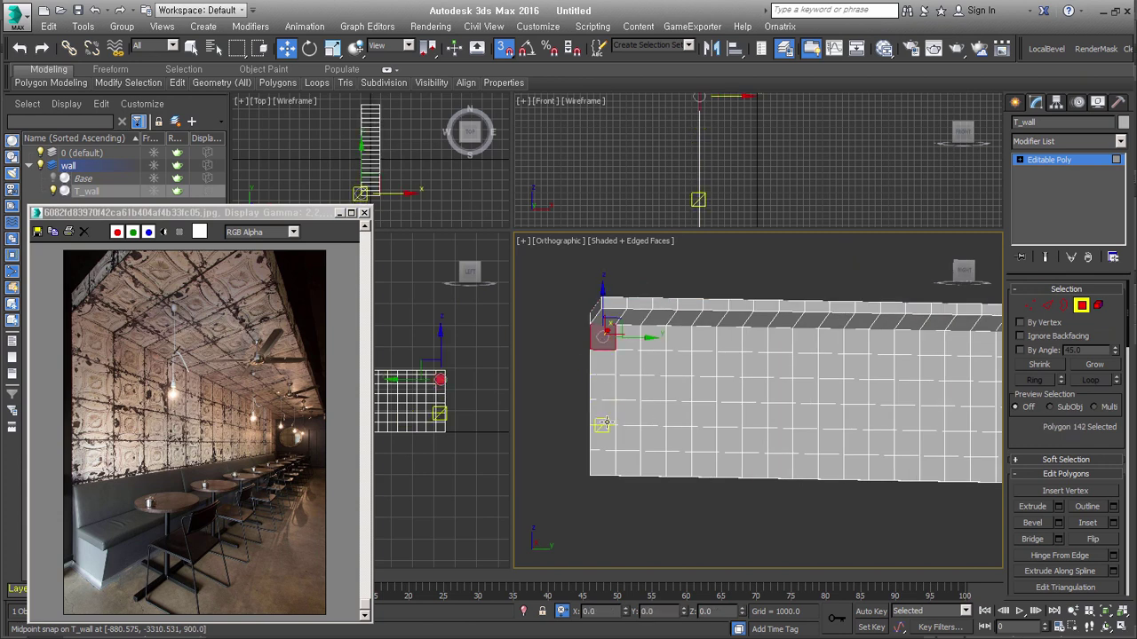
{"action": "left_click", "coordinate": [604, 413], "text": "ctrl"}
{"action": "left_click", "coordinate": [603, 362], "text": "ctrl"}
{"action": "left_click", "coordinate": [603, 386], "text": "ctrl"}
{"action": "left_click", "coordinate": [603, 437], "text": "ctrl"}
{"action": "middle_click_drag", "start_coordinate": [785, 447], "coordinate": [779, 439], "text": "alt"}
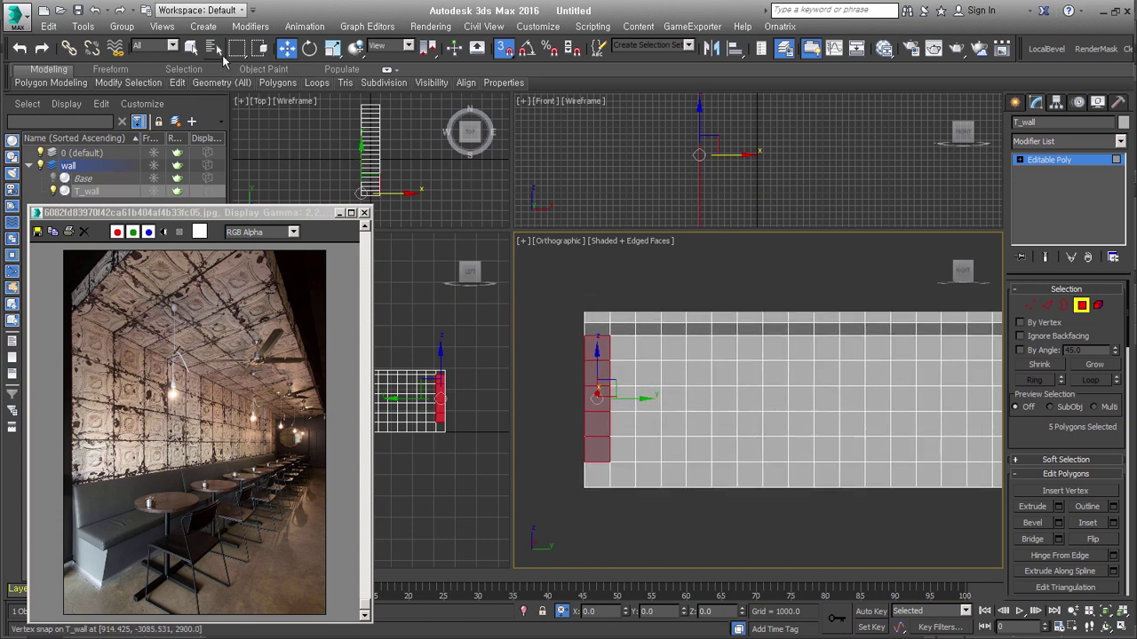
{"action": "left_click", "coordinate": [193, 52]}
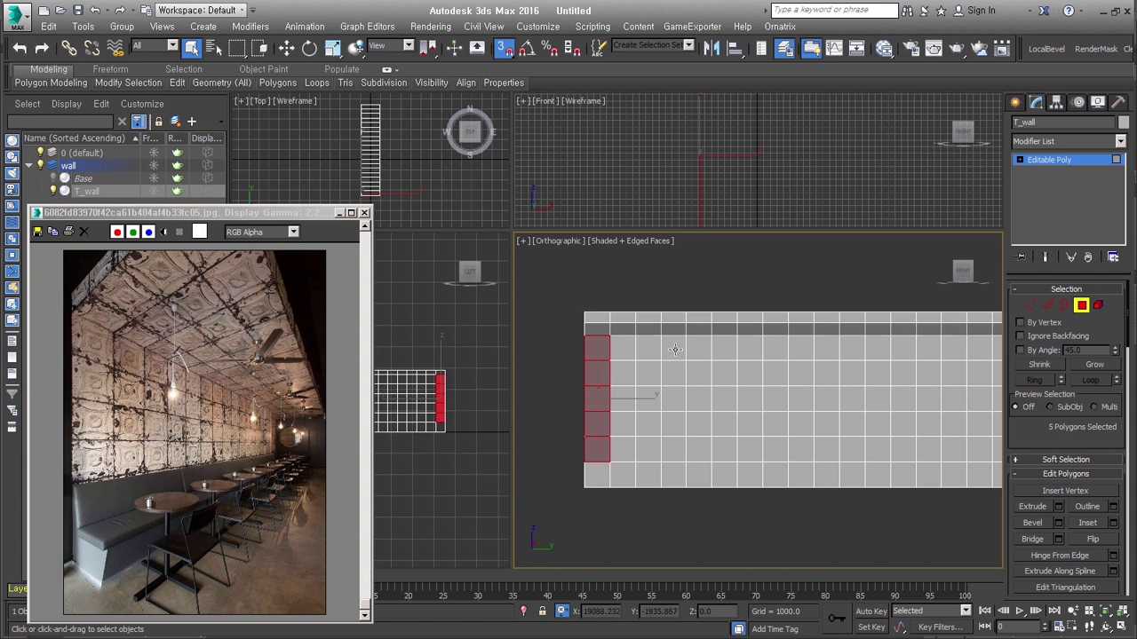
{"action": "left_click_drag", "start_coordinate": [775, 348], "coordinate": [591, 448]}
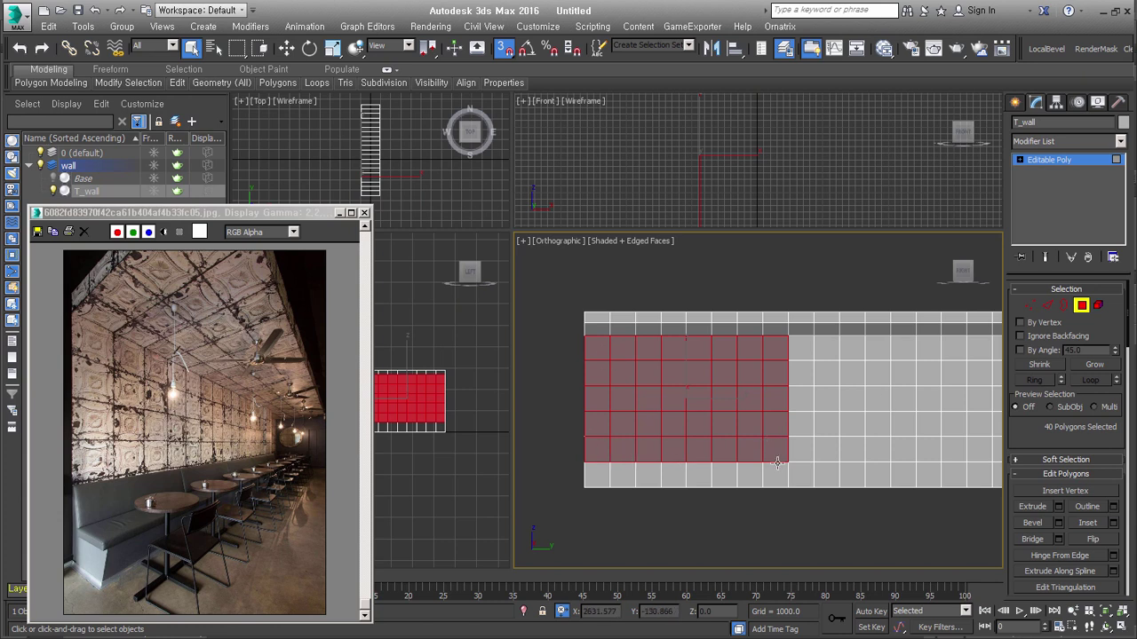
Step: Add a UVW Map to the wall tiles and Normal Align its gizmo to the wall face
{"action": "key", "text": "u"}
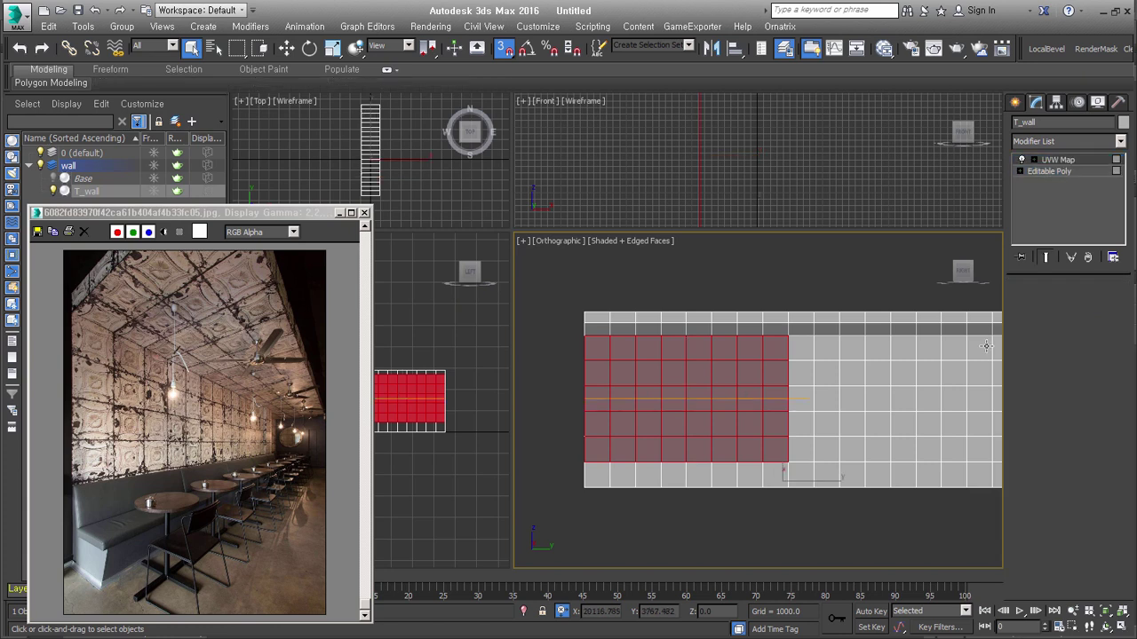
{"action": "left_click_drag", "start_coordinate": [1102, 433], "coordinate": [1107, 325]}
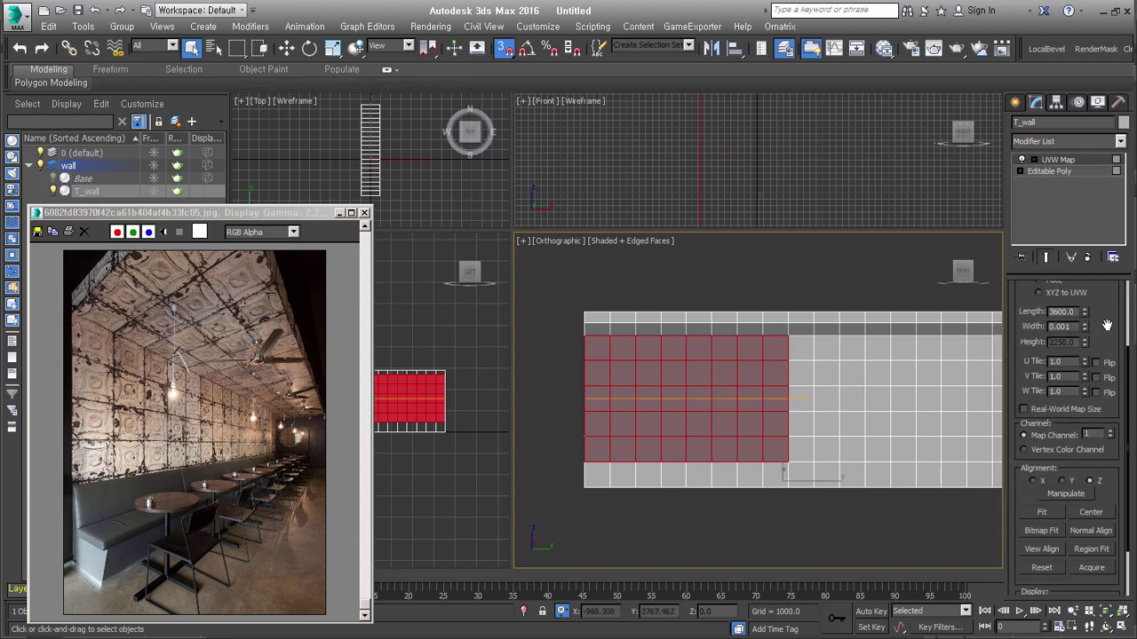
{"action": "middle_click_drag", "start_coordinate": [835, 432], "coordinate": [843, 453], "text": "alt"}
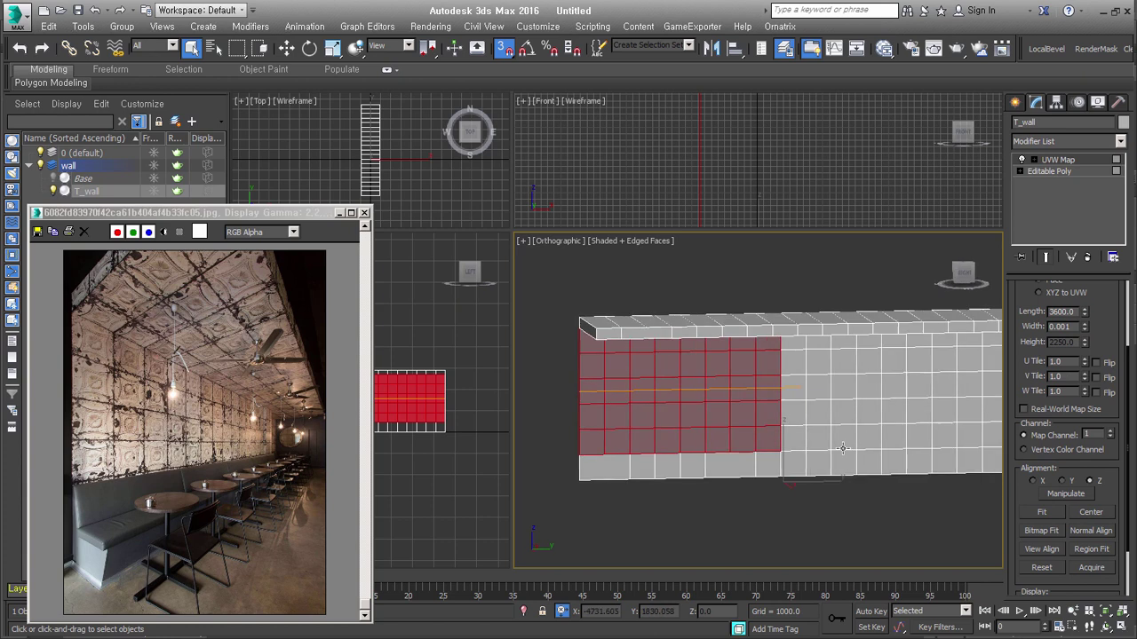
{"action": "middle_click_drag", "start_coordinate": [752, 430], "coordinate": [802, 432], "text": "alt"}
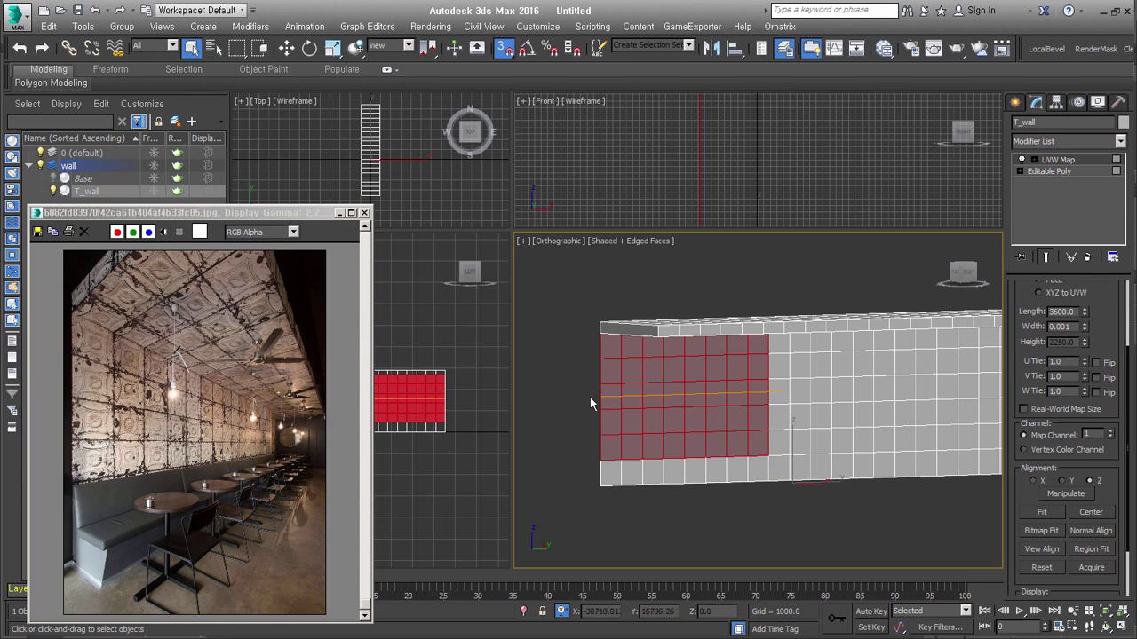
{"action": "left_click", "coordinate": [1091, 533]}
{"action": "mouse_move", "coordinate": [844, 424]}
{"action": "middle_mouse_down", "text": "alt"}
{"action": "mouse_move", "coordinate": [808, 395]}
{"action": "mouse_move", "coordinate": [781, 397]}
{"action": "mouse_move", "coordinate": [805, 408]}
{"action": "middle_mouse_up", "text": "alt"}
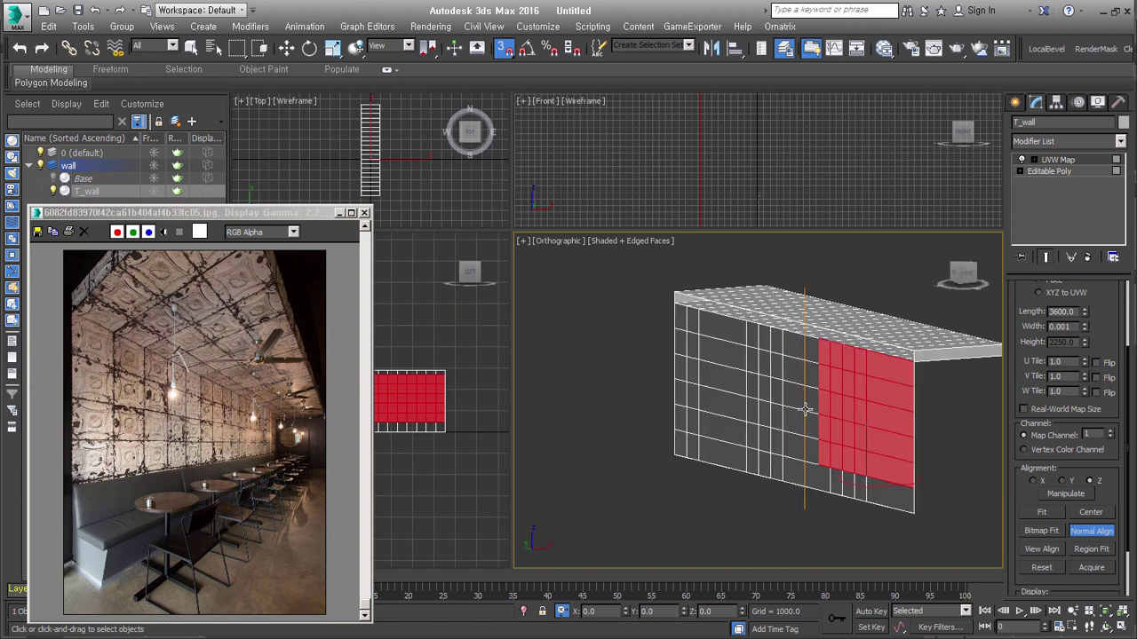
{"action": "mouse_move", "coordinate": [825, 406]}
{"action": "middle_mouse_down", "text": "alt"}
{"action": "mouse_move", "coordinate": [836, 447]}
{"action": "mouse_move", "coordinate": [756, 406]}
{"action": "middle_mouse_up", "text": "alt"}
{"action": "mouse_move", "coordinate": [953, 427]}
{"action": "middle_mouse_down", "text": "alt"}
{"action": "mouse_move", "coordinate": [800, 423]}
{"action": "mouse_move", "coordinate": [809, 384]}
{"action": "mouse_move", "coordinate": [868, 429]}
{"action": "mouse_move", "coordinate": [844, 421]}
{"action": "middle_mouse_up", "text": "alt"}
{"action": "left_click", "coordinate": [1042, 513]}
Step: Check the mapping from the Right view, then collapse the stack to Editable Poly
{"action": "key", "text": "f"}
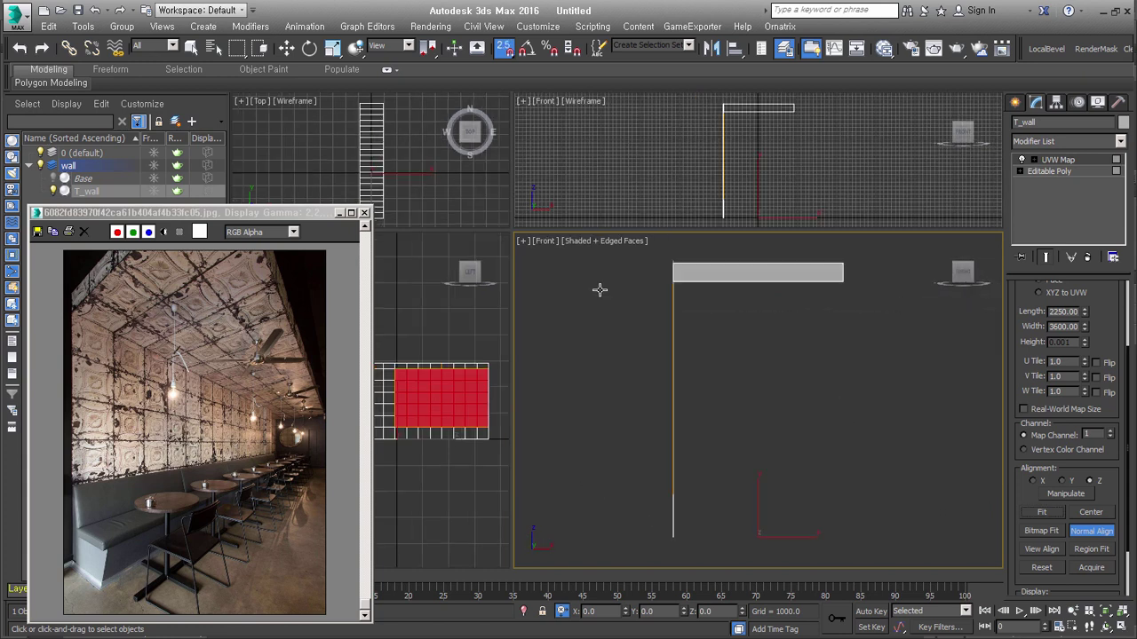
{"action": "left_click", "coordinate": [546, 242]}
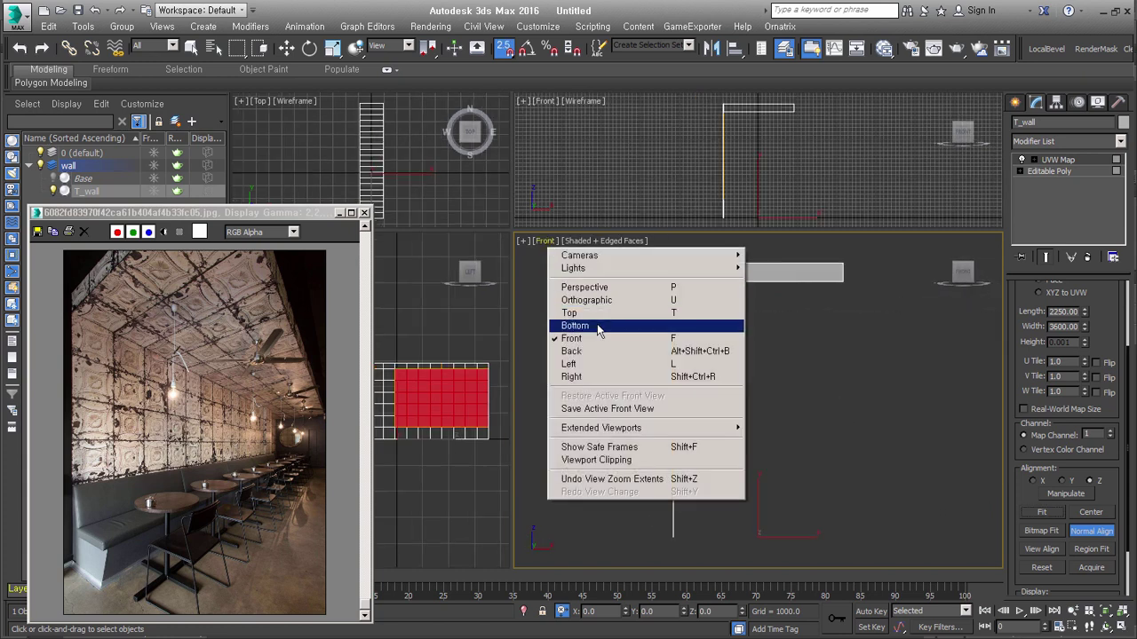
{"action": "left_click", "coordinate": [597, 376]}
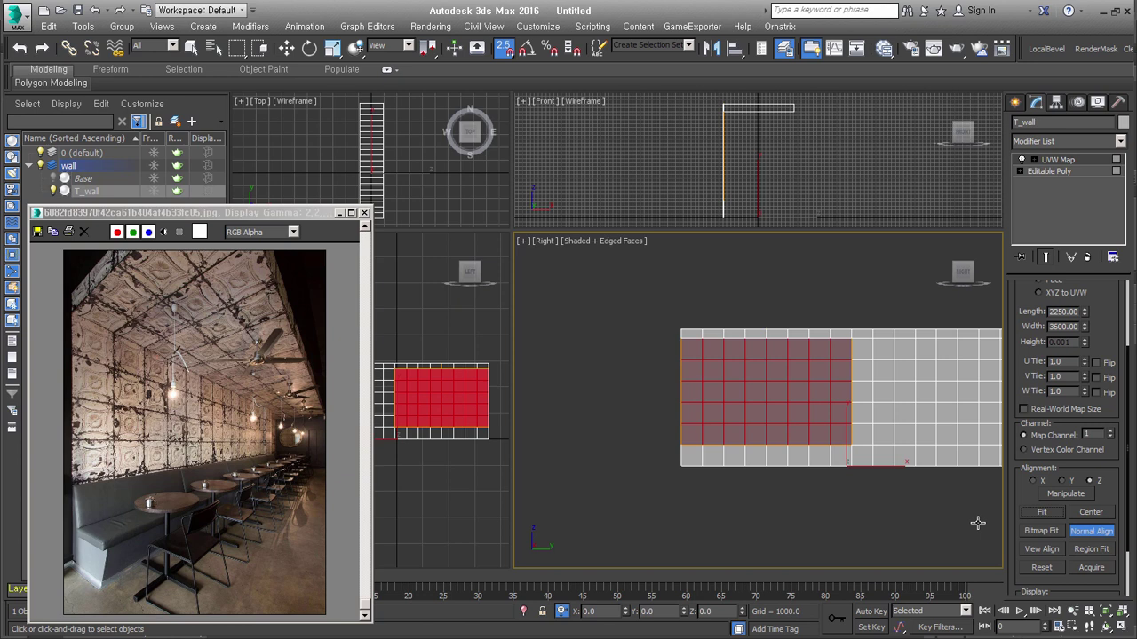
{"action": "mouse_move", "coordinate": [936, 482]}
{"action": "middle_mouse_down", "text": "alt"}
{"action": "mouse_move", "coordinate": [840, 465]}
{"action": "mouse_move", "coordinate": [908, 489]}
{"action": "middle_mouse_up", "text": "alt"}
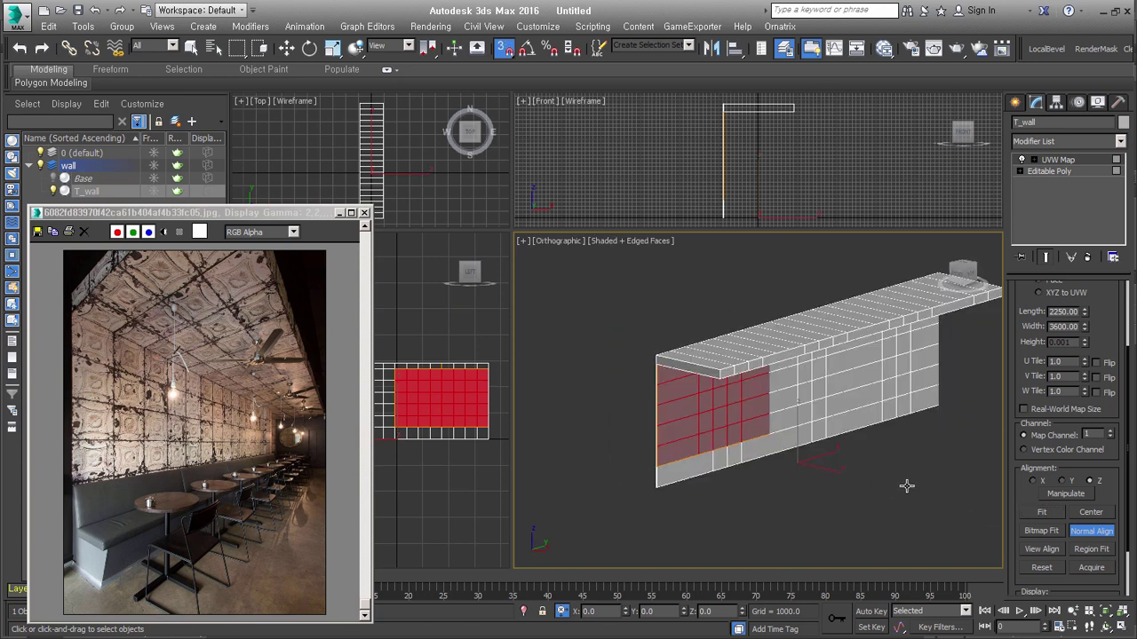
{"action": "key", "text": "ctrl+z"}
{"action": "key", "text": "w"}
{"action": "middle_click_drag", "start_coordinate": [903, 482], "coordinate": [858, 489], "text": "alt"}
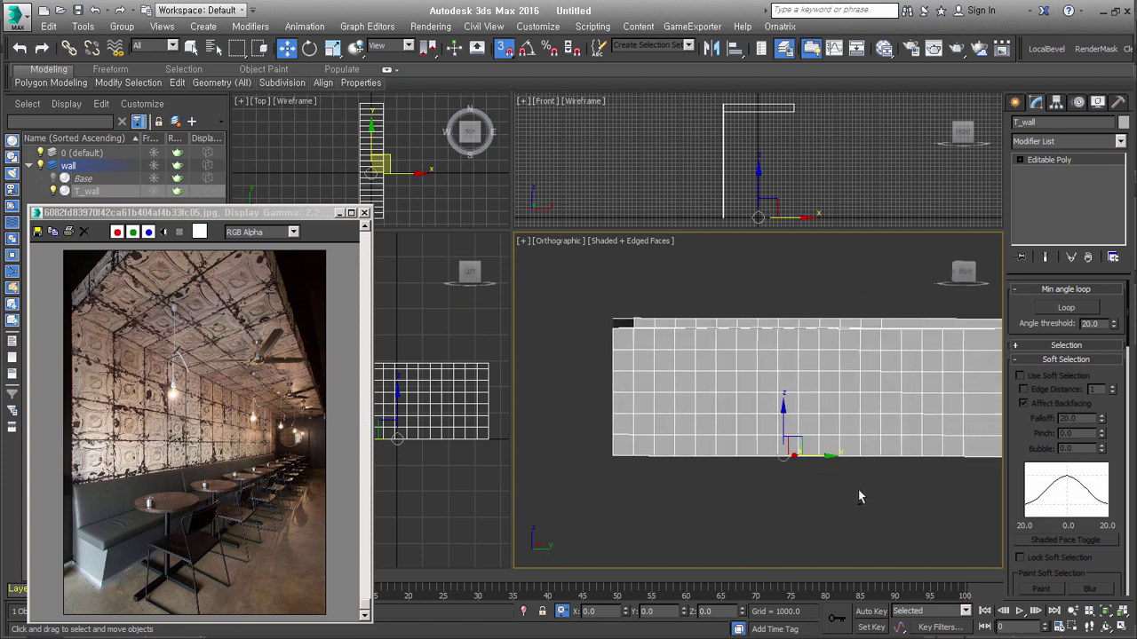
{"action": "scroll", "coordinate": [802, 426], "scroll_direction": "up", "scroll_amount": 2}
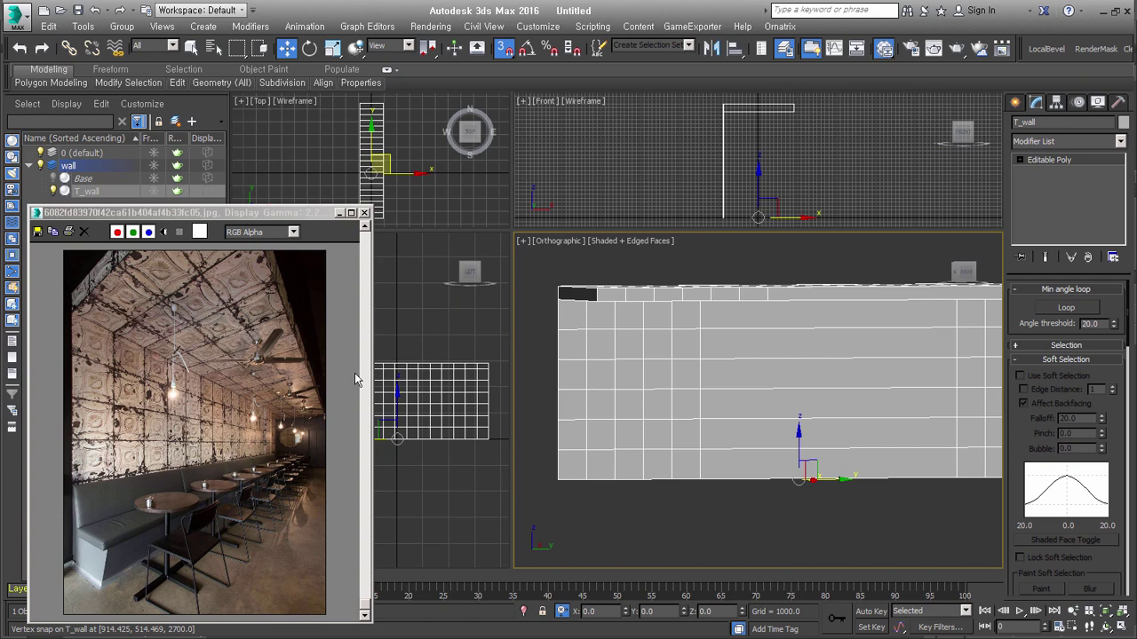
Step: Open the Slate Material Editor and create a new VRayMtl, Material #25
{"action": "key", "text": "m"}
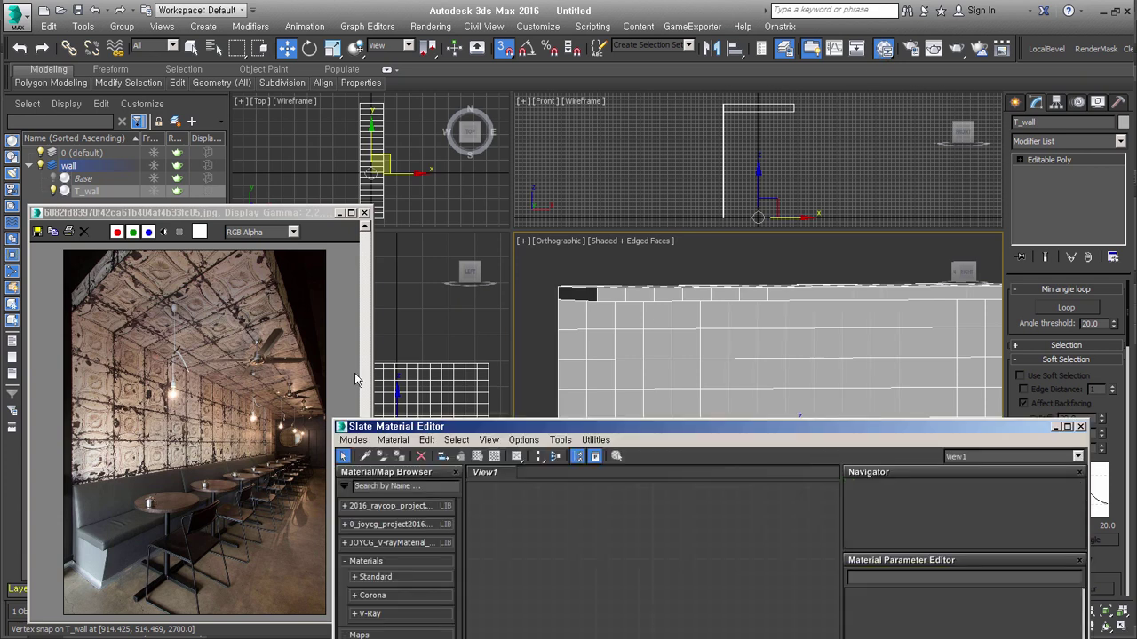
{"action": "left_click_drag", "start_coordinate": [714, 424], "coordinate": [434, 123]}
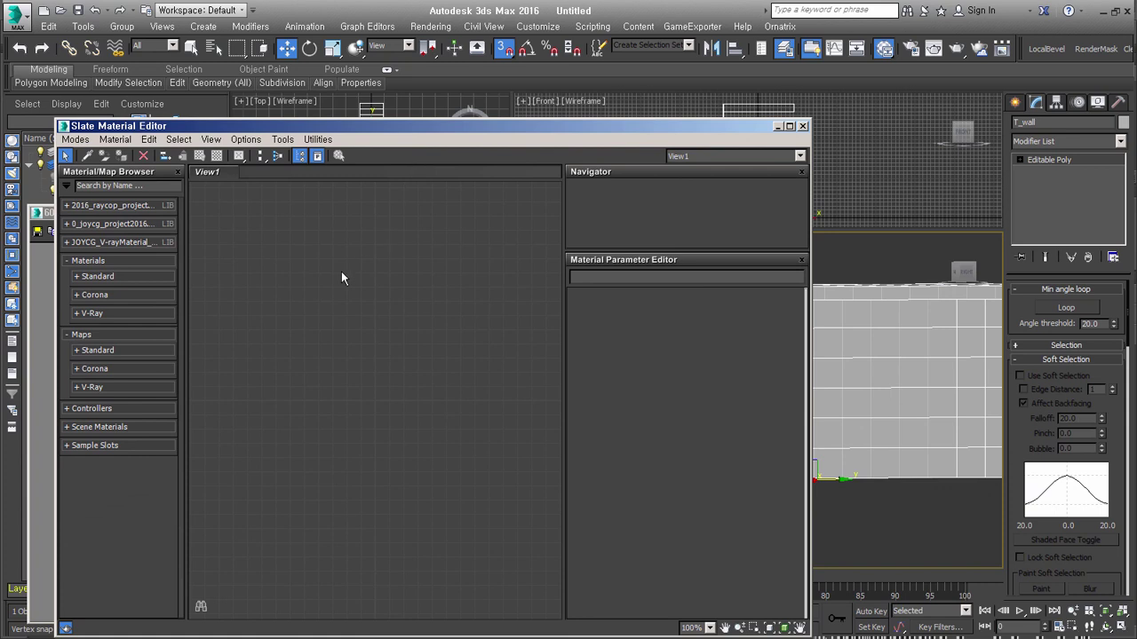
{"action": "left_click", "coordinate": [121, 261]}
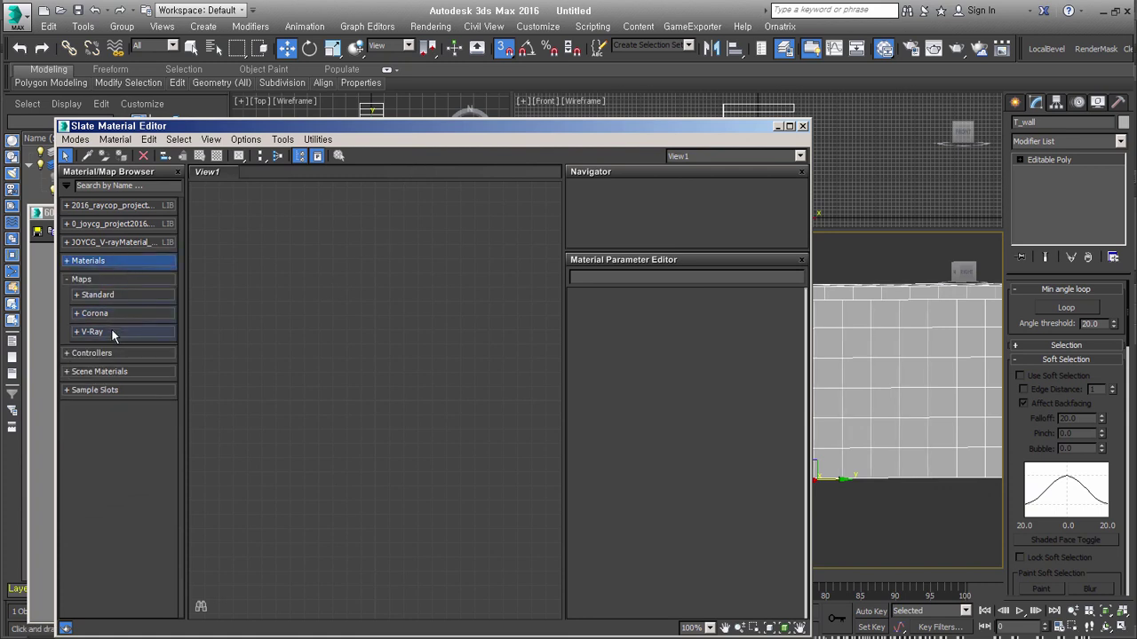
{"action": "left_click", "coordinate": [113, 333]}
{"action": "left_click", "coordinate": [127, 332]}
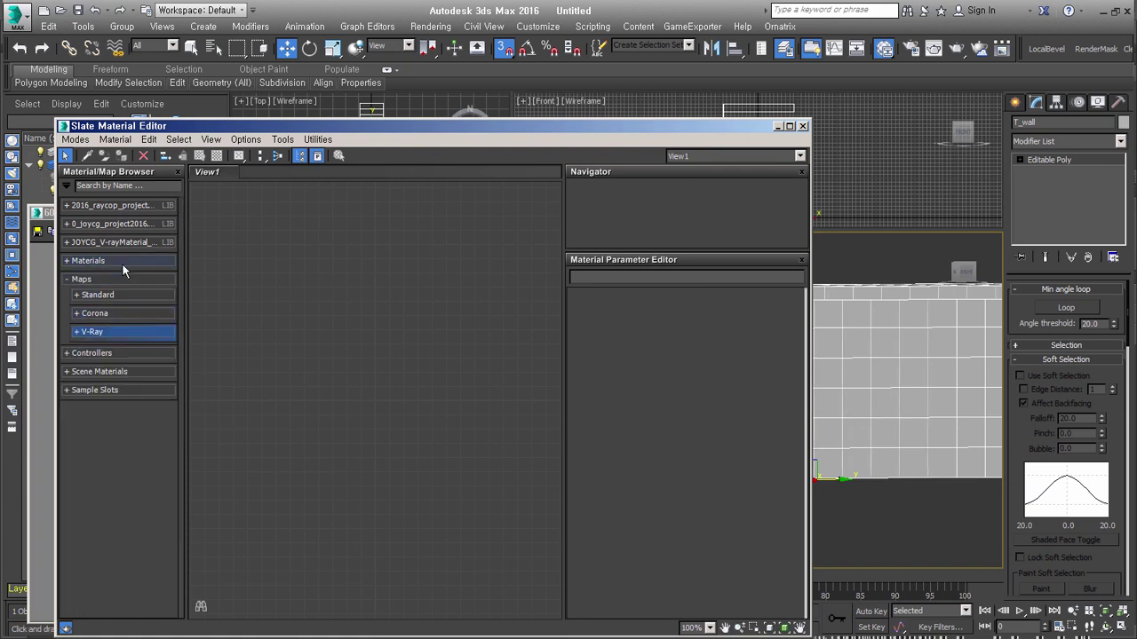
{"action": "left_click", "coordinate": [123, 261]}
{"action": "left_click", "coordinate": [111, 313]}
{"action": "double_click", "coordinate": [130, 456]}
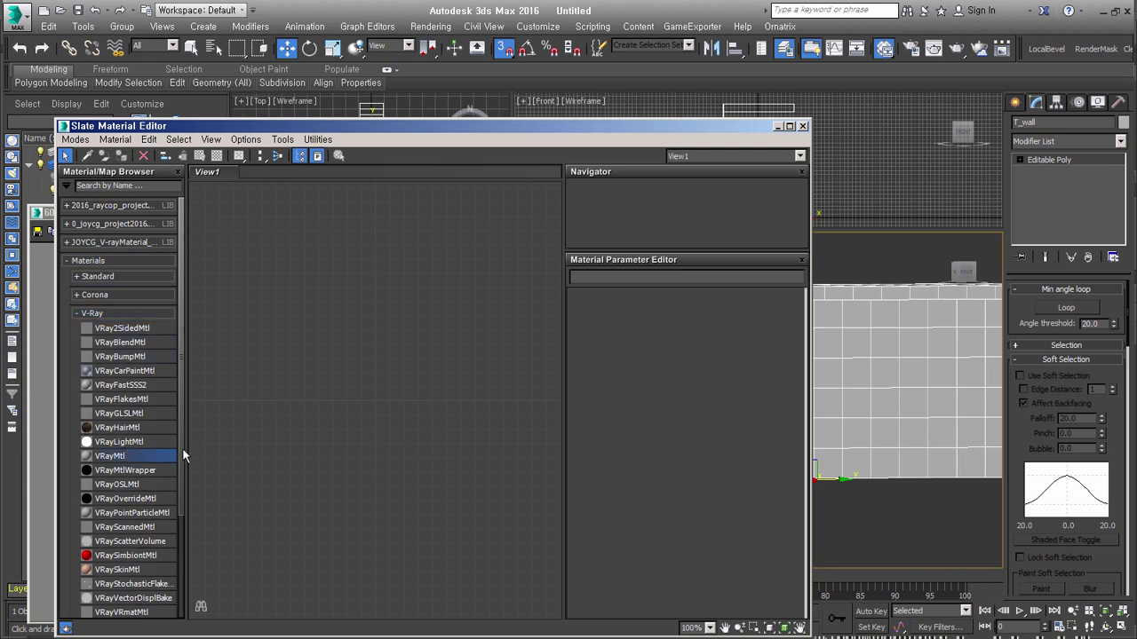
{"action": "left_click", "coordinate": [113, 318]}
{"action": "double_click", "coordinate": [84, 261]}
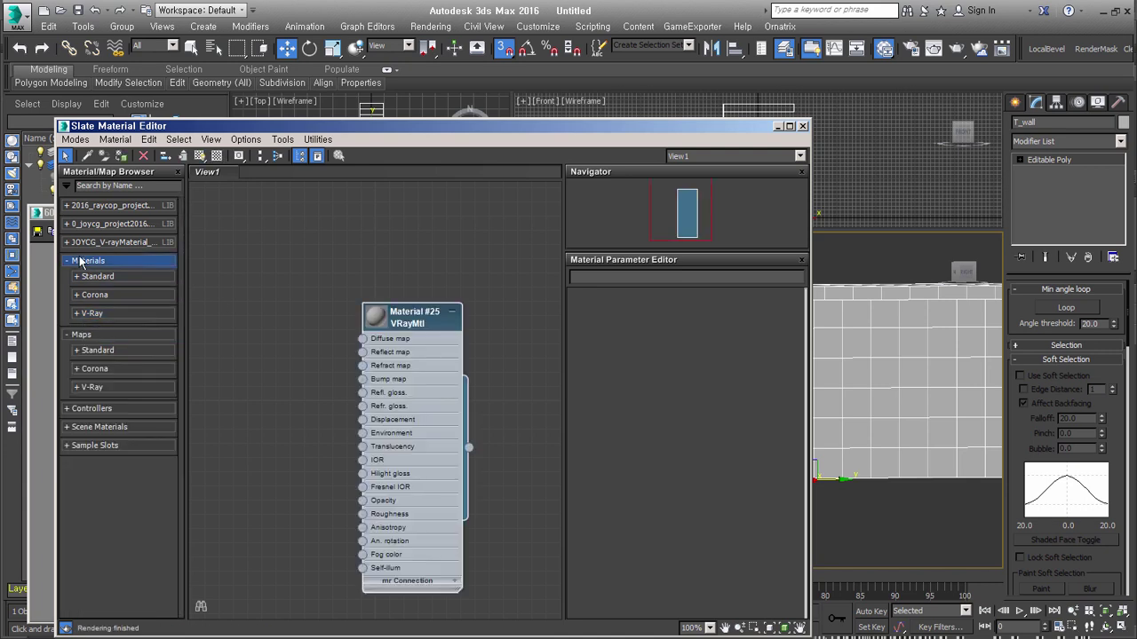
{"action": "left_click_drag", "start_coordinate": [411, 310], "coordinate": [411, 268]}
Step: Add a Standard Bitmap and rename the GB Espresso tile image 553315_l.jpg to wall_tile
{"action": "left_click", "coordinate": [99, 295]}
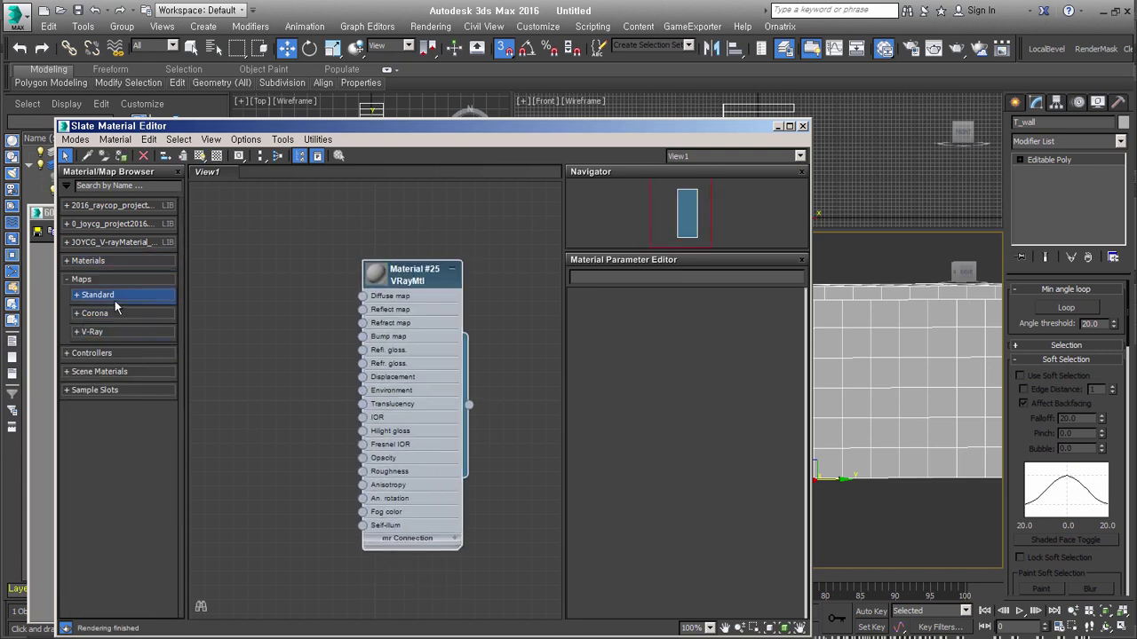
{"action": "left_click_drag", "start_coordinate": [111, 310], "coordinate": [239, 316]}
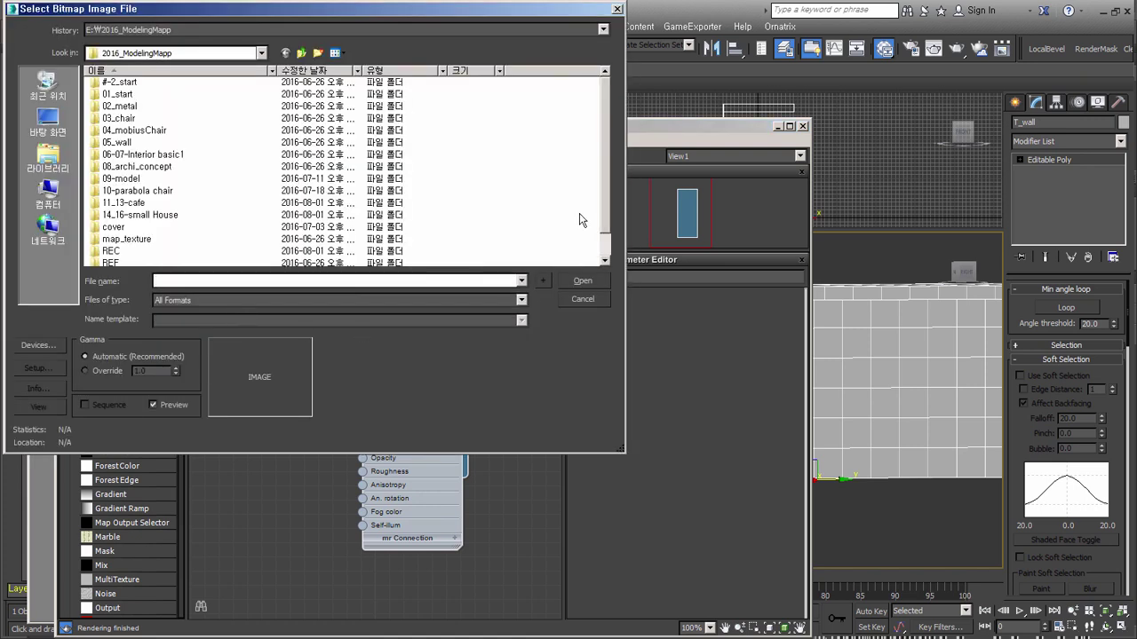
{"action": "left_click", "coordinate": [177, 52]}
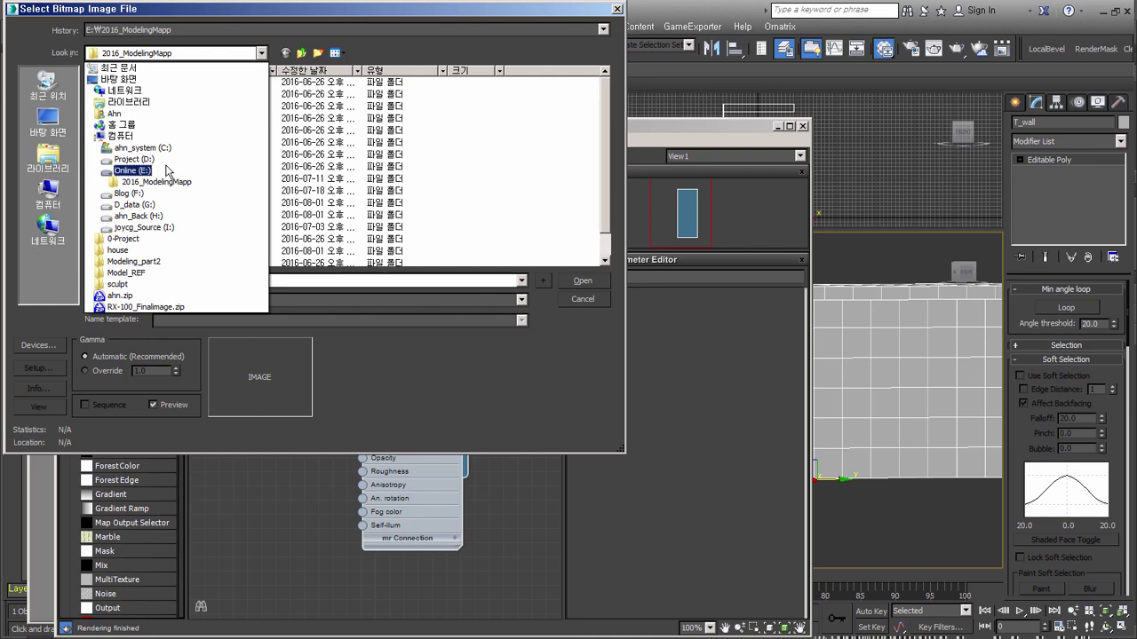
{"action": "left_click", "coordinate": [164, 181]}
{"action": "left_click", "coordinate": [127, 217]}
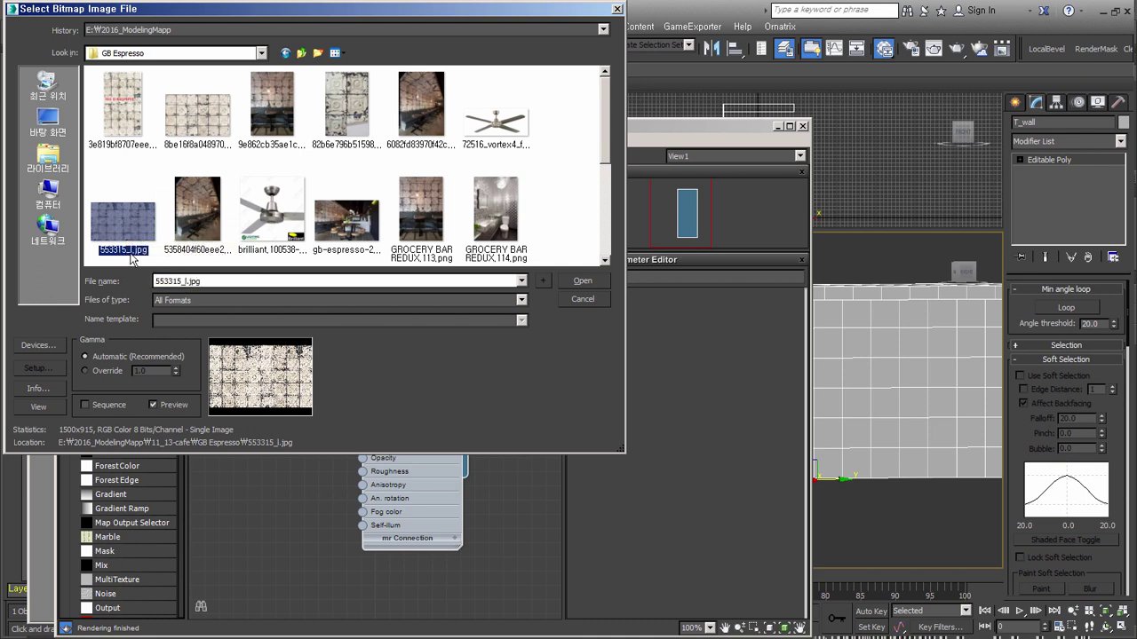
{"action": "left_click", "coordinate": [132, 253]}
{"action": "type", "text": "wall_"}
{"action": "type", "text": "tile"}
Step: Load wall_tile.jpg as the bitmap and wire it into the VRayMtl's diffuse slot
{"action": "key", "text": "Return"}
{"action": "double_click", "coordinate": [133, 229]}
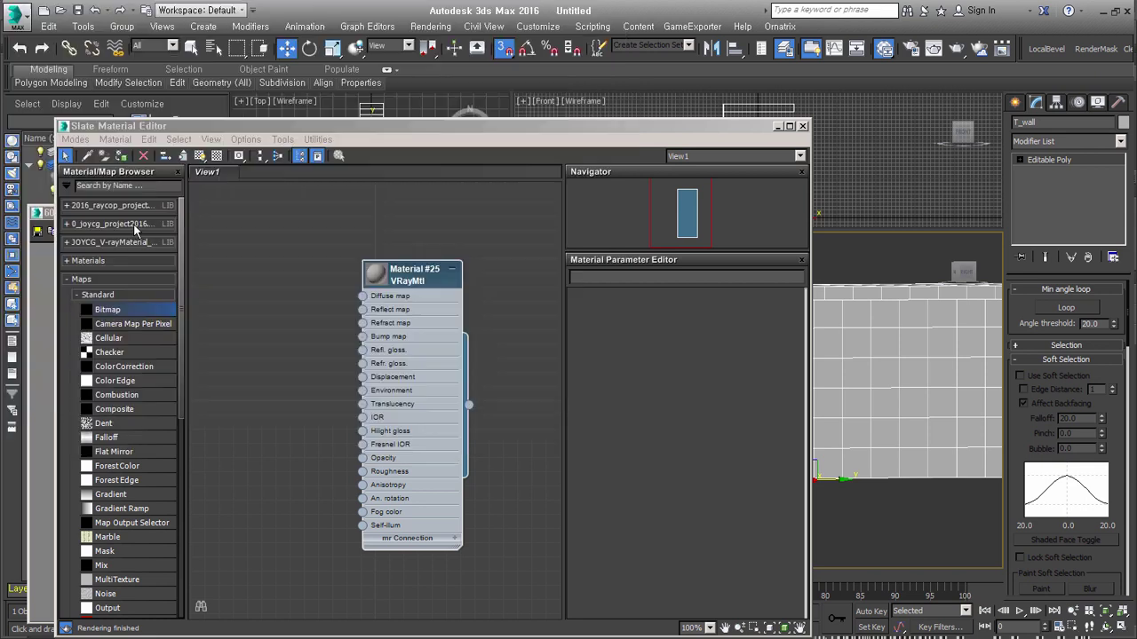
{"action": "double_click", "coordinate": [227, 325]}
{"action": "left_click_drag", "start_coordinate": [299, 369], "coordinate": [363, 297]}
{"action": "double_click", "coordinate": [376, 273]}
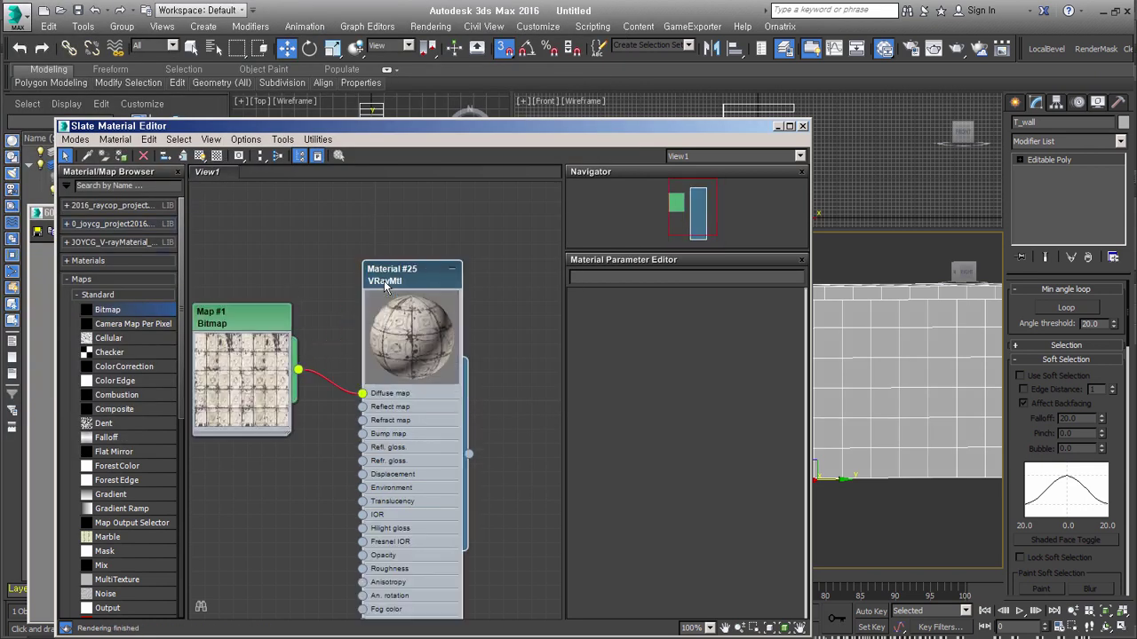
{"action": "right_click", "coordinate": [414, 278]}
{"action": "left_click", "coordinate": [475, 528]}
{"action": "mouse_move", "coordinate": [283, 341]}
{"action": "left_mouse_down"}
{"action": "mouse_move", "coordinate": [297, 308]}
{"action": "mouse_move", "coordinate": [324, 299]}
{"action": "left_mouse_up"}
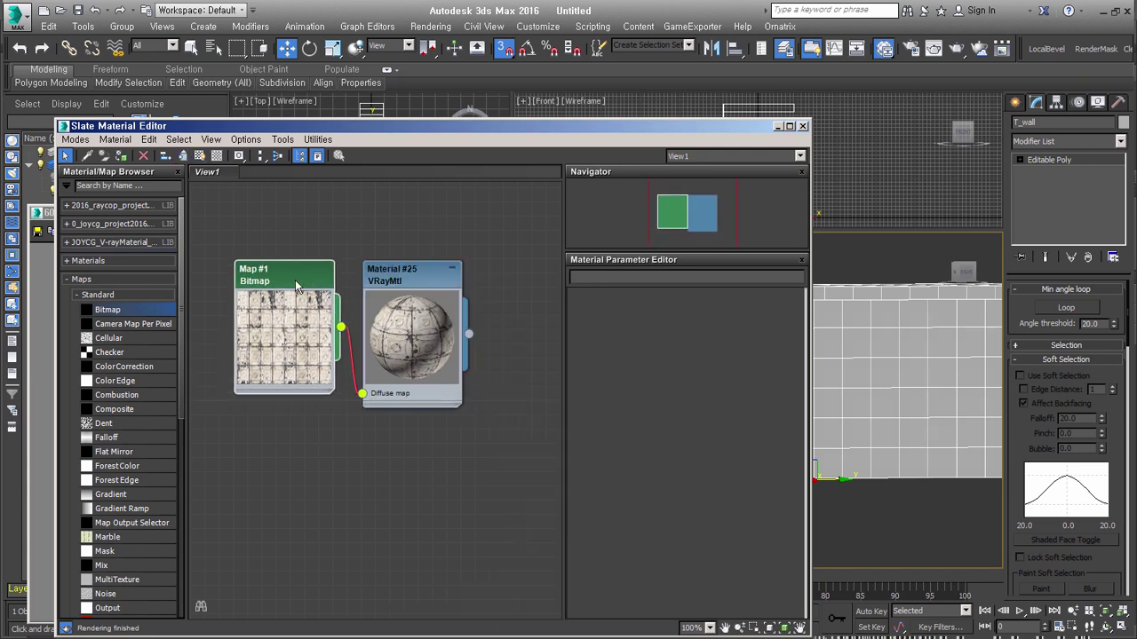
Step: Name the material T_wall and show its tile texture on the wall in the viewport
{"action": "left_click", "coordinate": [200, 162]}
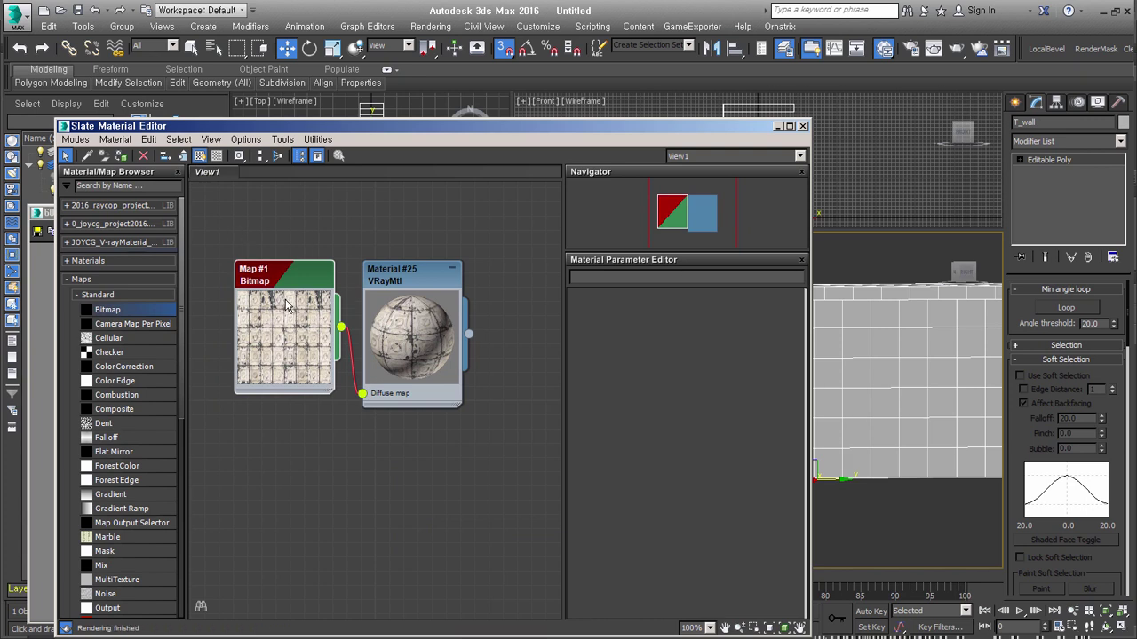
{"action": "left_click", "coordinate": [440, 284]}
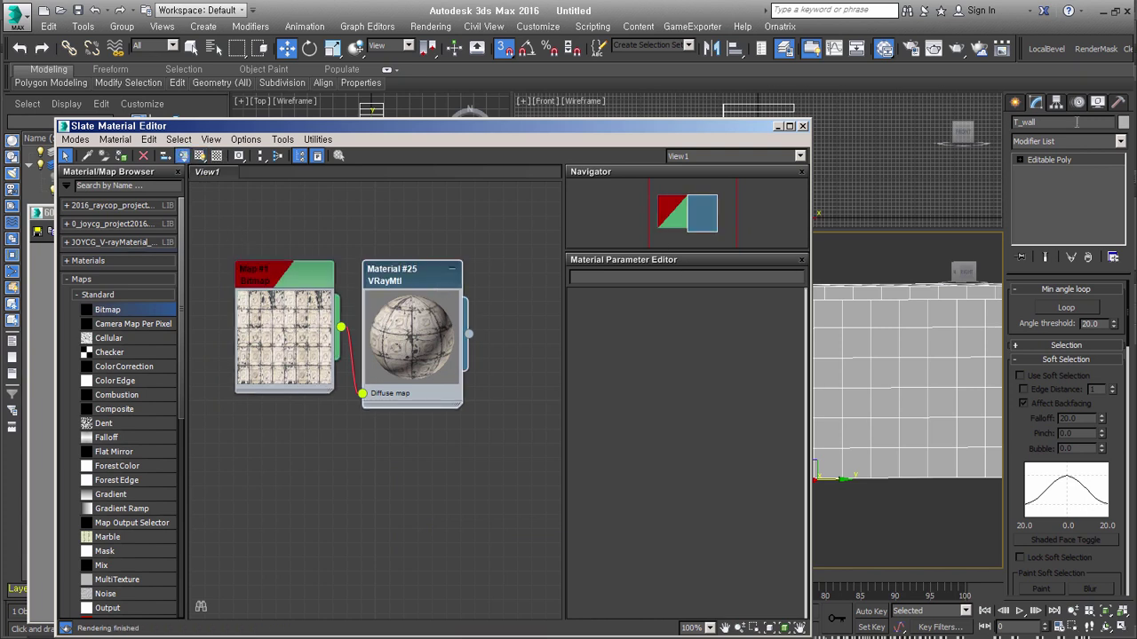
{"action": "left_click", "coordinate": [1077, 123]}
{"action": "double_click", "coordinate": [411, 338]}
{"action": "type", "text": "T_wall"}
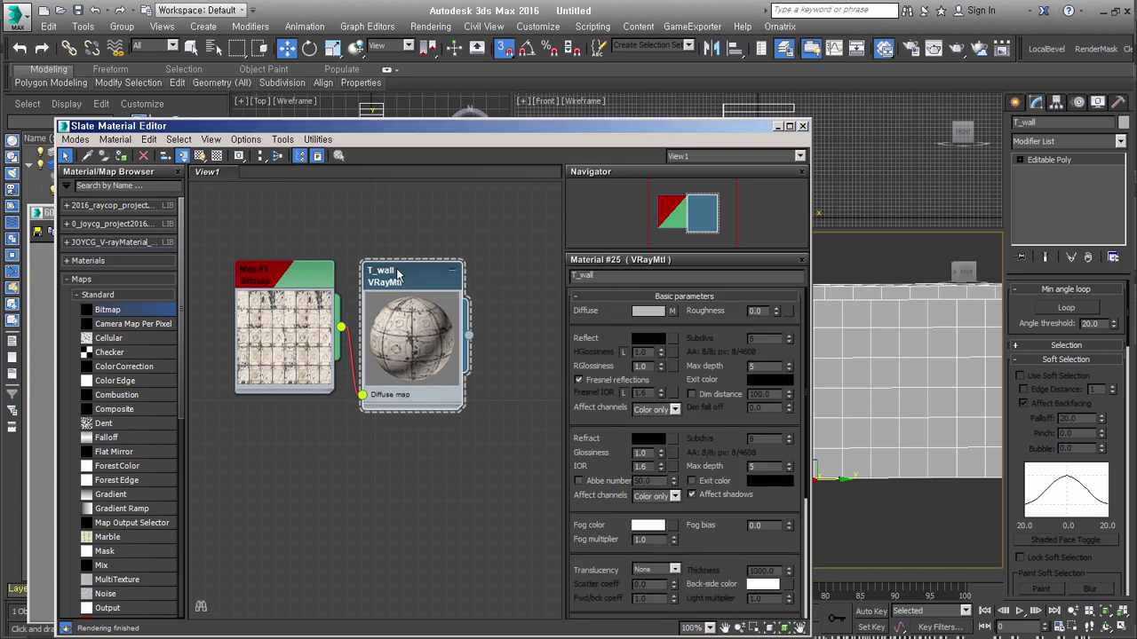
{"action": "left_click", "coordinate": [122, 156]}
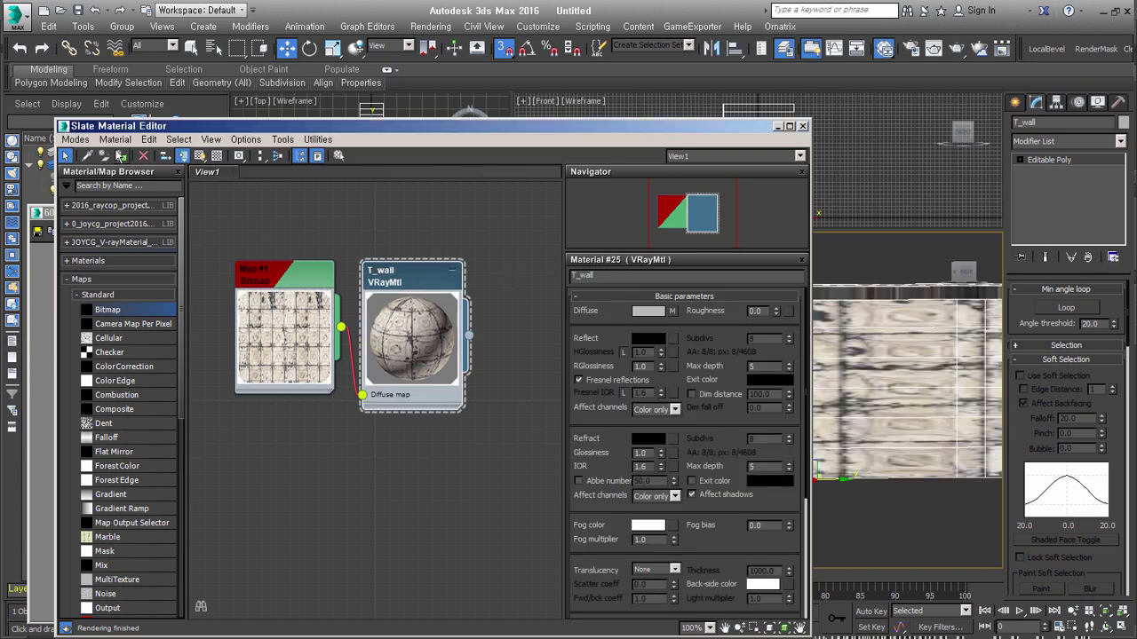
{"action": "left_click", "coordinate": [776, 126]}
{"action": "middle_click_drag", "start_coordinate": [754, 533], "coordinate": [793, 540], "text": "alt"}
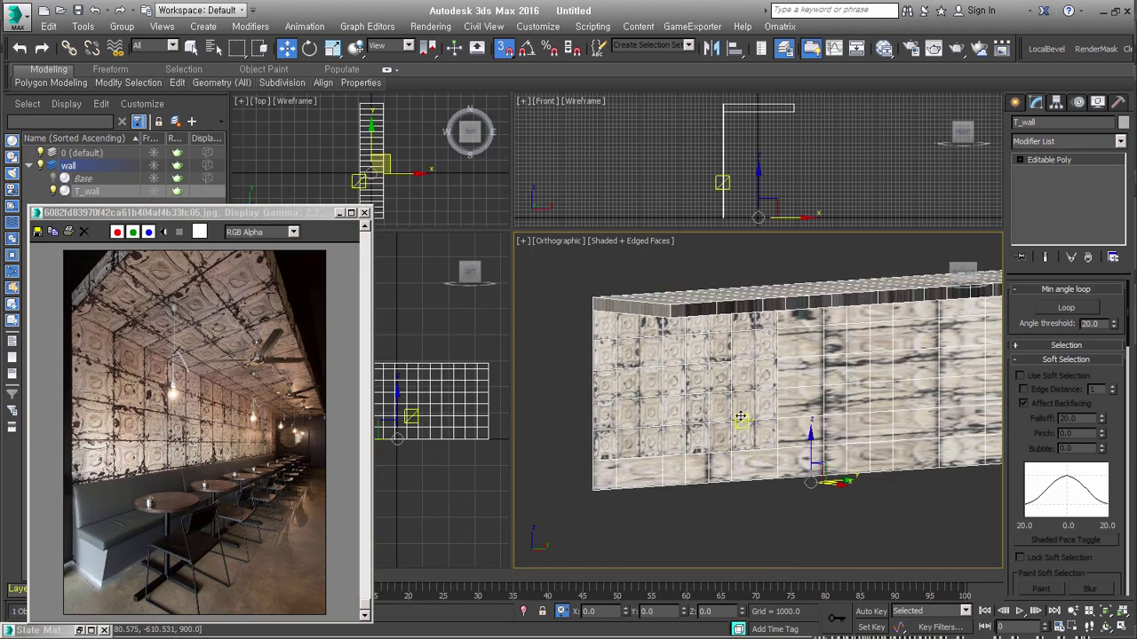
Step: Select the wall's polygons, add a UVW Map modifier and View Align it
{"action": "middle_click_drag", "start_coordinate": [894, 437], "coordinate": [800, 454], "text": "alt"}
{"action": "middle_click_drag", "start_coordinate": [780, 416], "coordinate": [695, 418], "text": "alt"}
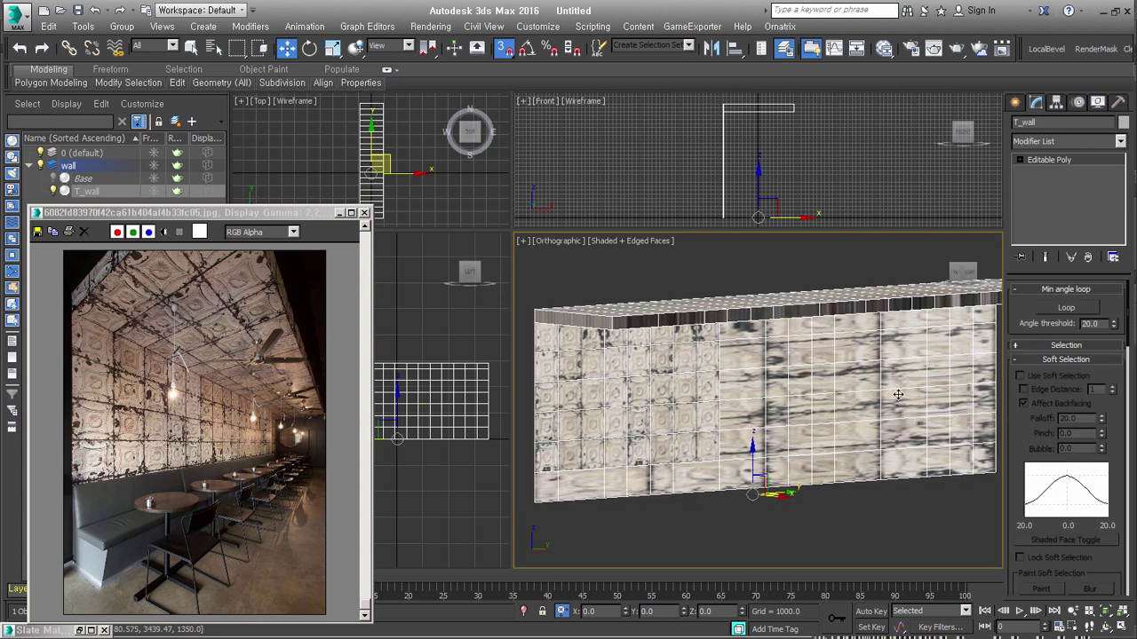
{"action": "middle_click_drag", "start_coordinate": [765, 413], "coordinate": [875, 375], "text": "alt"}
{"action": "key", "text": "4"}
{"action": "left_click_drag", "start_coordinate": [515, 306], "coordinate": [724, 470]}
{"action": "middle_click_drag", "start_coordinate": [725, 470], "coordinate": [782, 455], "text": "alt"}
{"action": "key", "text": "ctrl+u"}
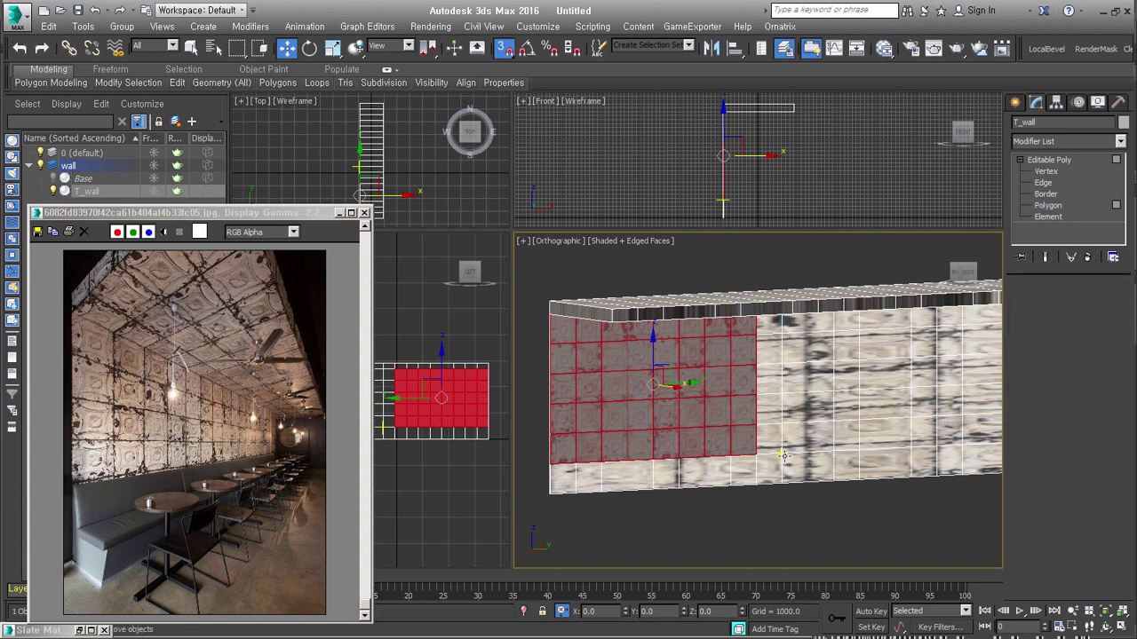
{"action": "scroll", "coordinate": [1115, 437], "scroll_direction": "down", "scroll_amount": 3}
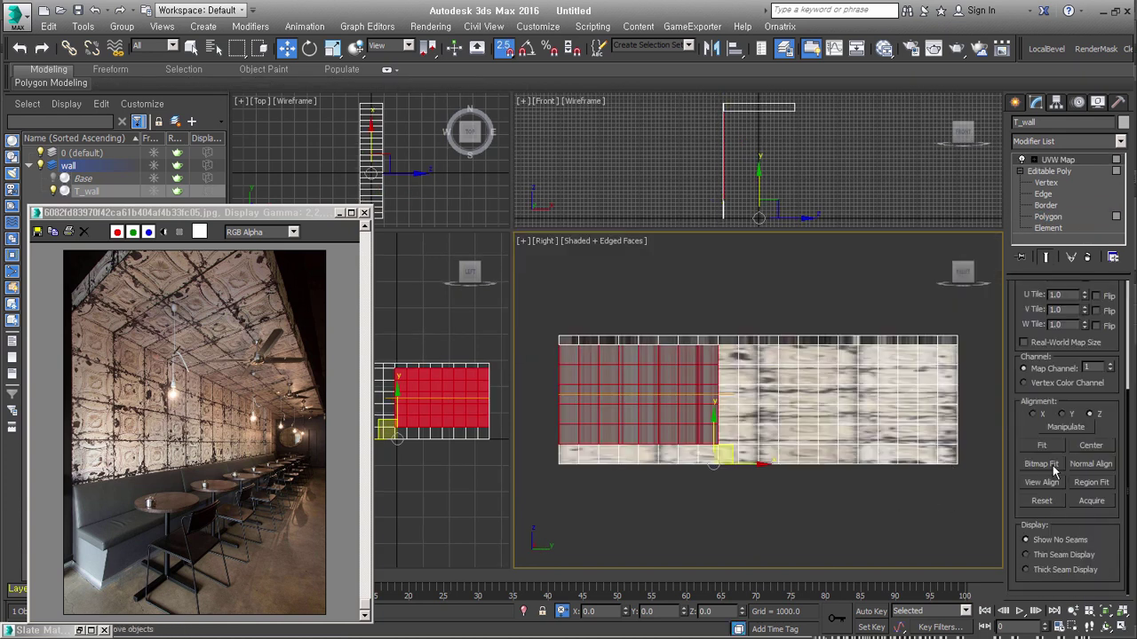
{"action": "left_click", "coordinate": [1051, 484]}
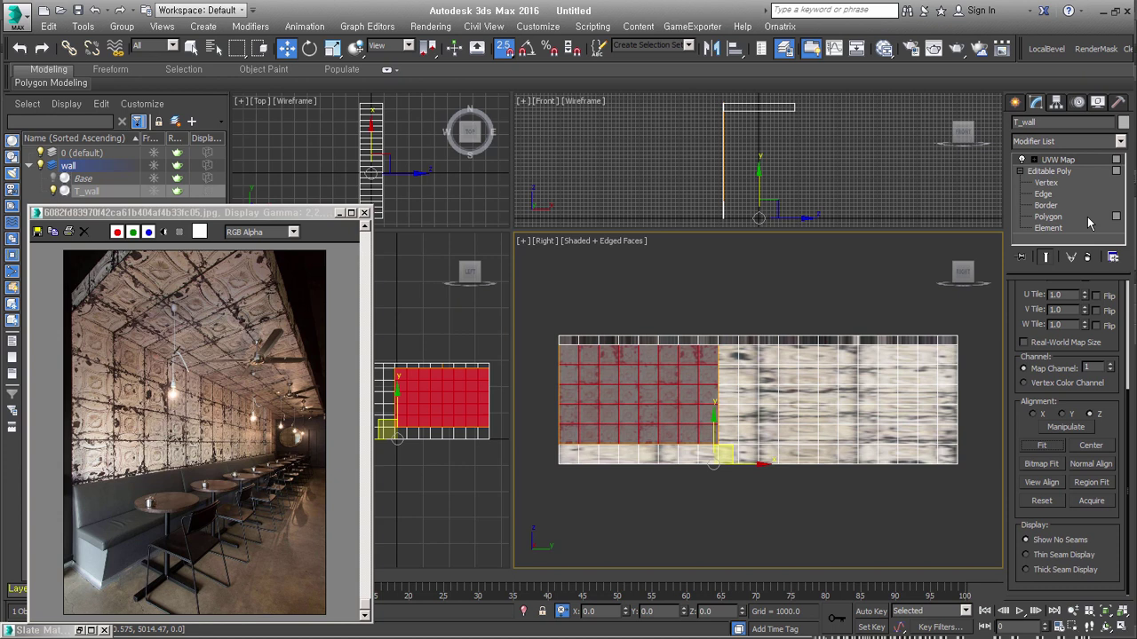
Step: Exit Polygon level so the planar 2250 × 3600 map tiles across the whole wall
{"action": "left_click", "coordinate": [1048, 216]}
{"action": "left_click", "coordinate": [1065, 160]}
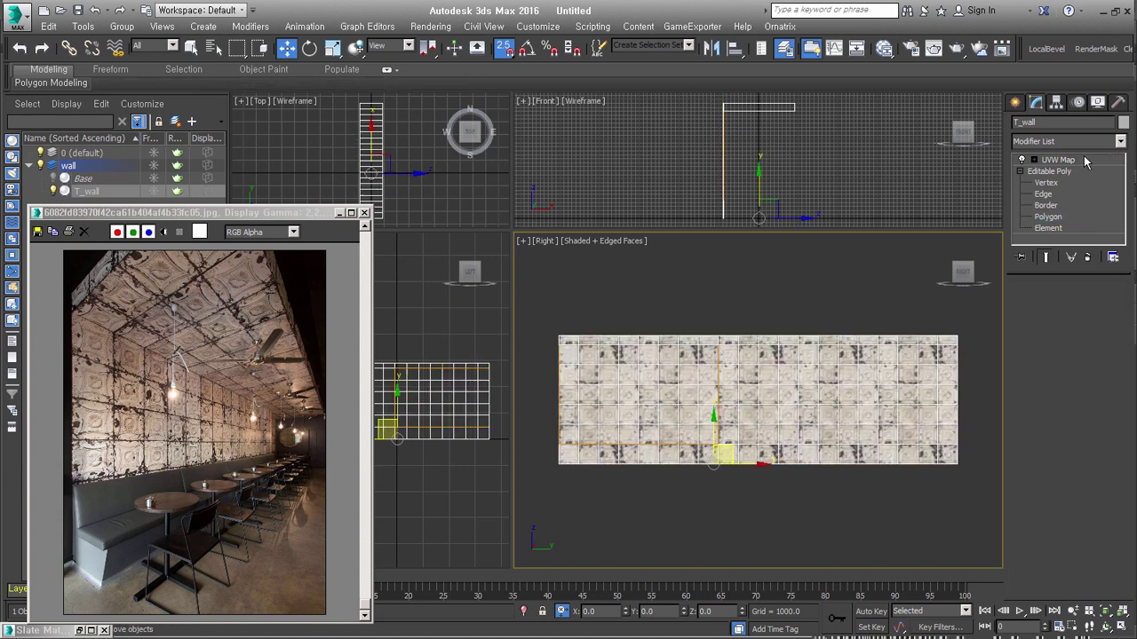
{"action": "scroll", "coordinate": [717, 413], "scroll_direction": "up", "scroll_amount": 5}
{"action": "middle_click_drag", "start_coordinate": [719, 412], "coordinate": [777, 410]}
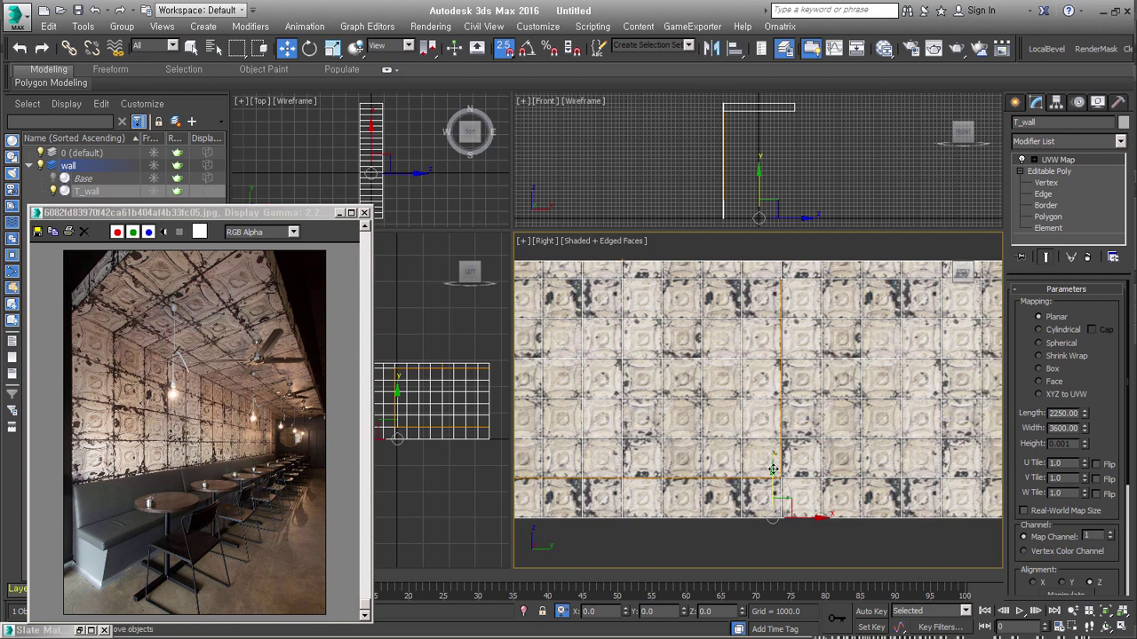
{"action": "left_click", "coordinate": [1048, 217]}
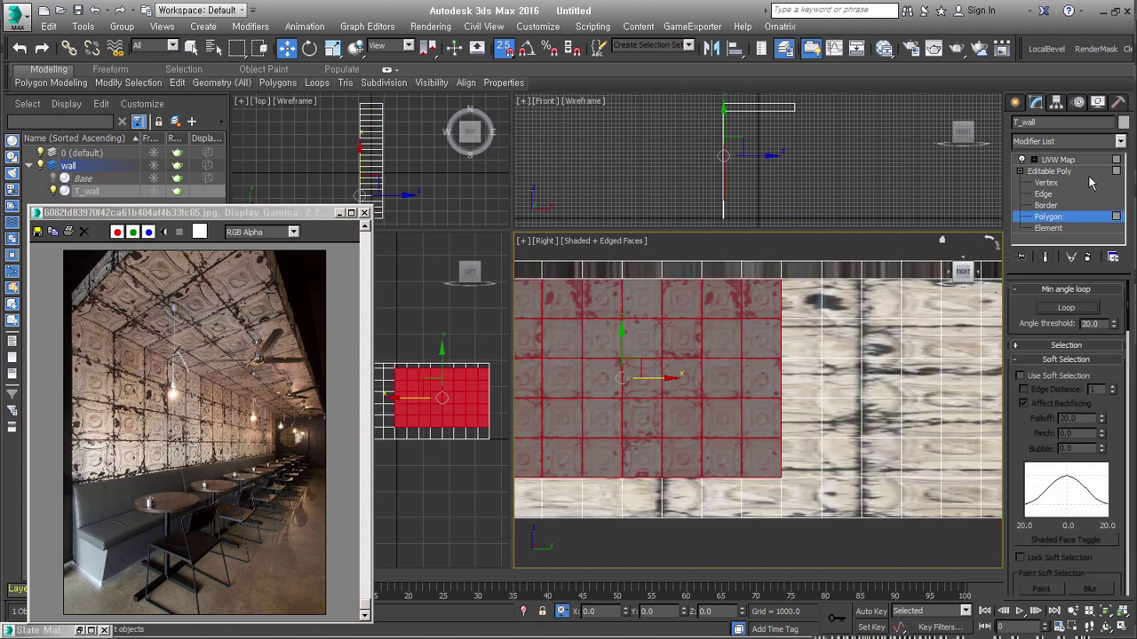
{"action": "left_click", "coordinate": [1094, 162]}
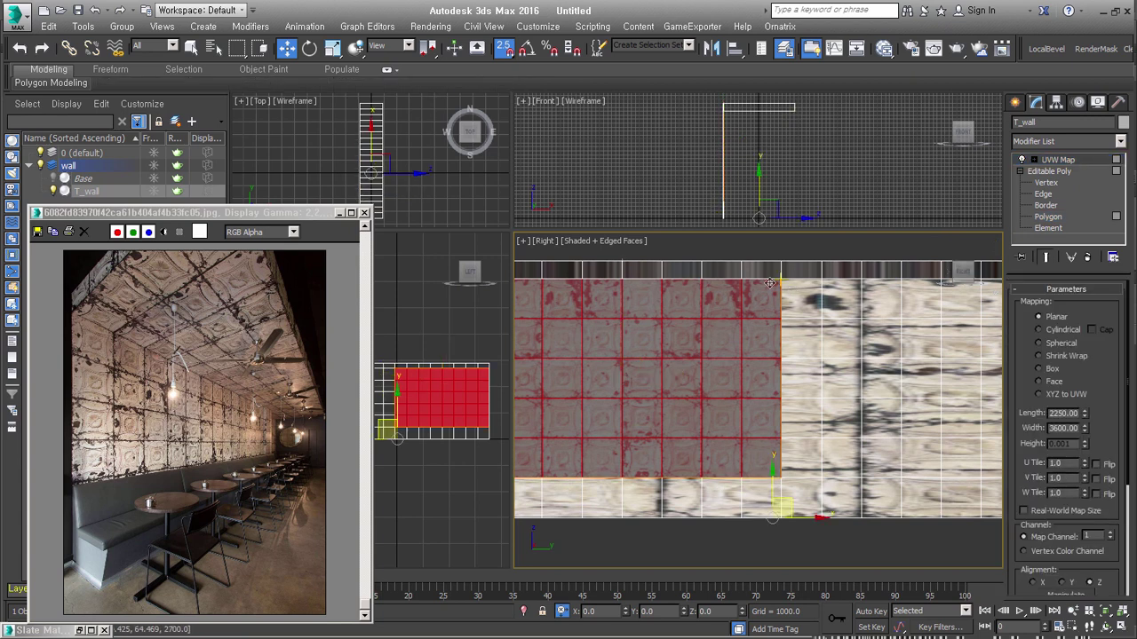
{"action": "left_click", "coordinate": [1086, 218]}
{"action": "left_click", "coordinate": [1092, 169]}
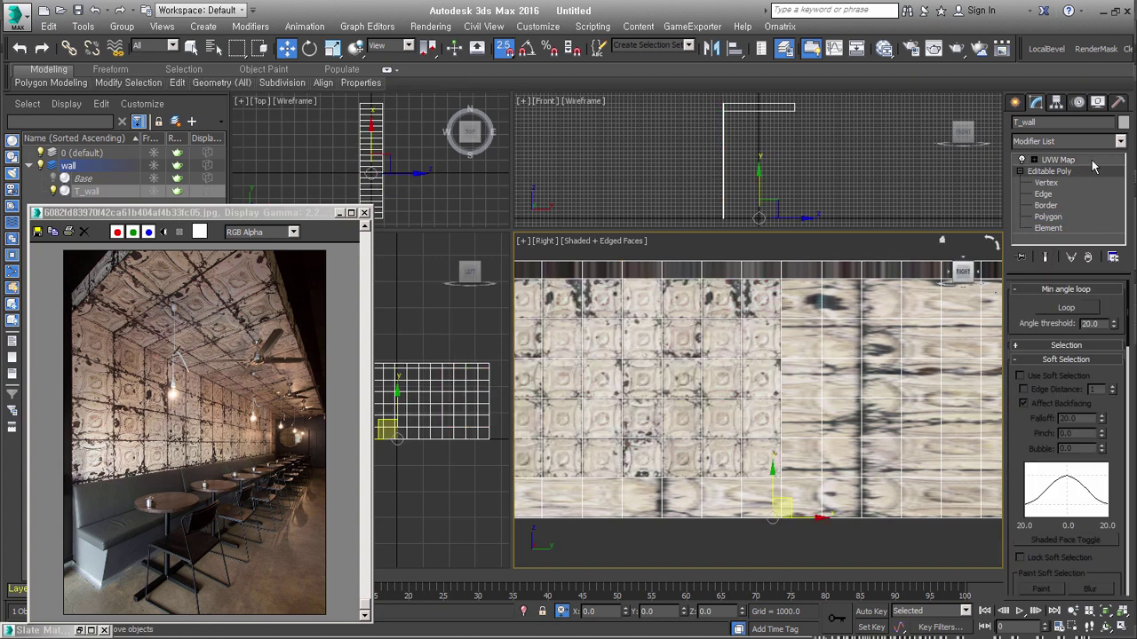
{"action": "left_click", "coordinate": [1095, 160]}
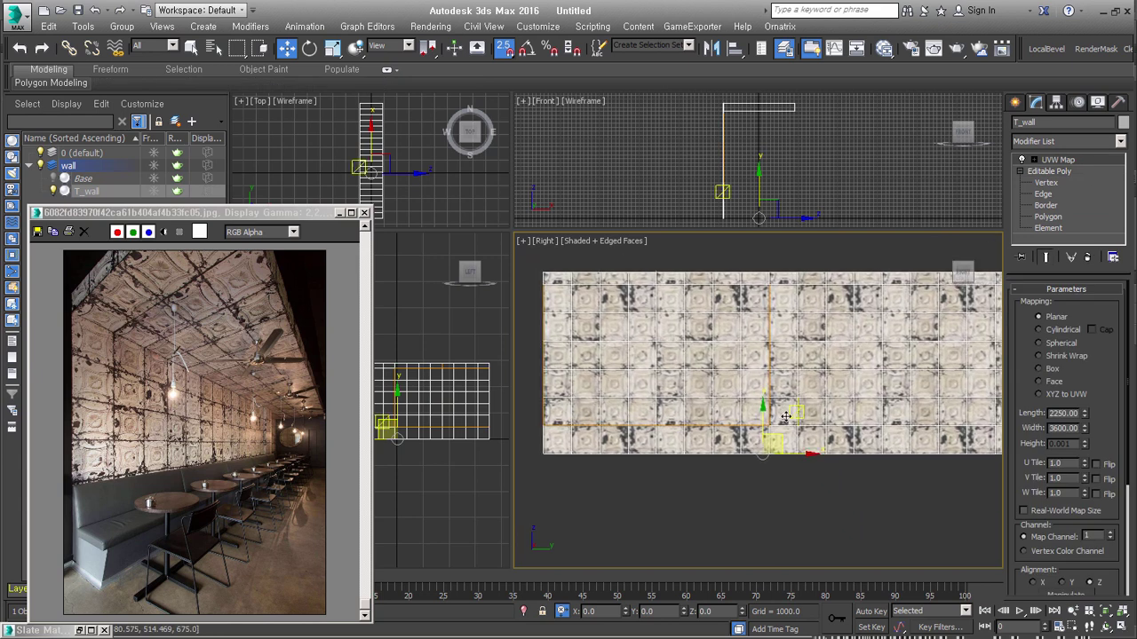
{"action": "middle_click_drag", "start_coordinate": [805, 459], "coordinate": [793, 489], "text": "alt"}
{"action": "left_click", "coordinate": [793, 490]}
{"action": "mouse_move", "coordinate": [790, 429]}
{"action": "middle_mouse_down", "text": "alt"}
{"action": "mouse_move", "coordinate": [705, 330]}
{"action": "mouse_move", "coordinate": [824, 388]}
{"action": "mouse_move", "coordinate": [813, 430]}
{"action": "mouse_move", "coordinate": [825, 456]}
{"action": "mouse_move", "coordinate": [818, 436]}
{"action": "middle_mouse_up", "text": "alt"}
Step: Switch the wall's UVW Map to Box mapping with height 2250
{"action": "left_click", "coordinate": [705, 330]}
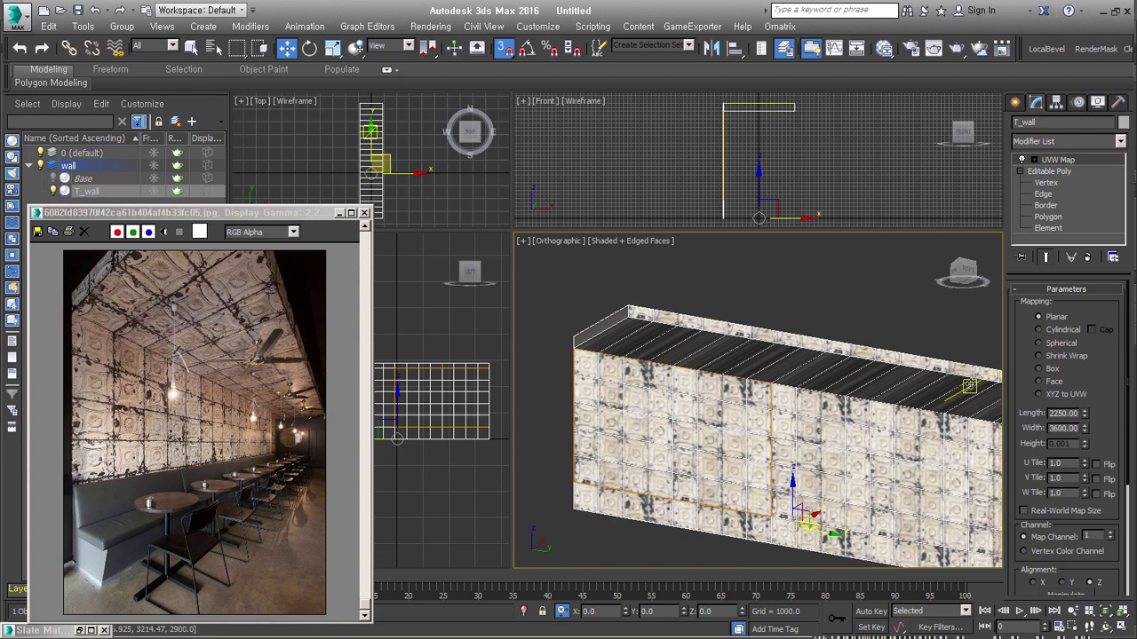
{"action": "double_click", "coordinate": [1061, 413]}
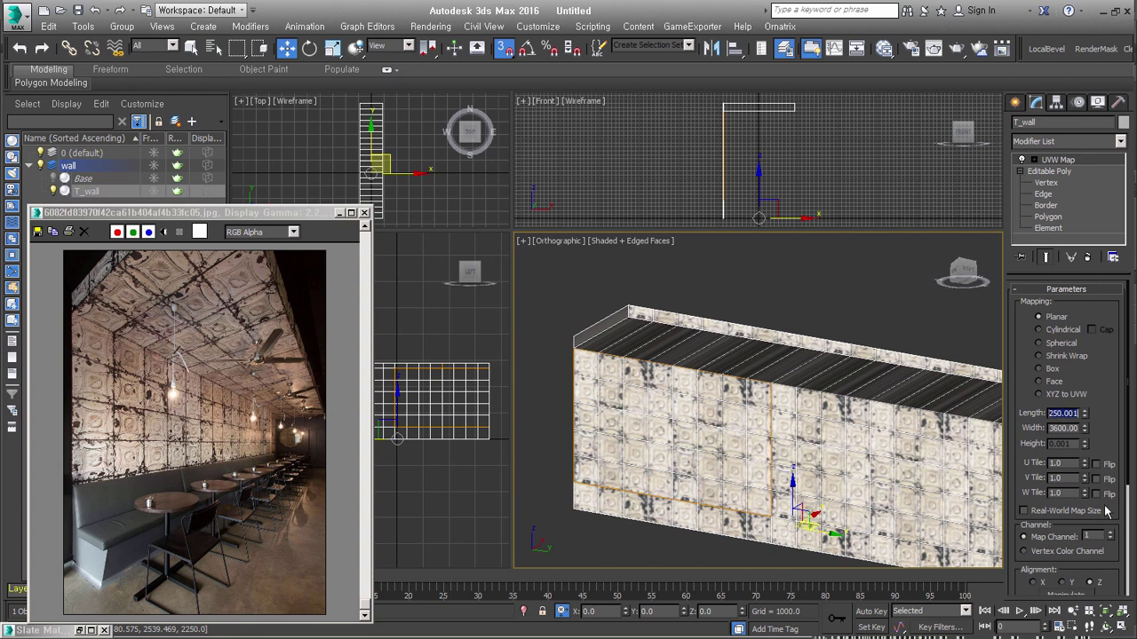
{"action": "left_click", "coordinate": [1052, 368]}
{"action": "double_click", "coordinate": [1064, 444]}
{"action": "type", "text": "2250"}
{"action": "key", "text": "Return"}
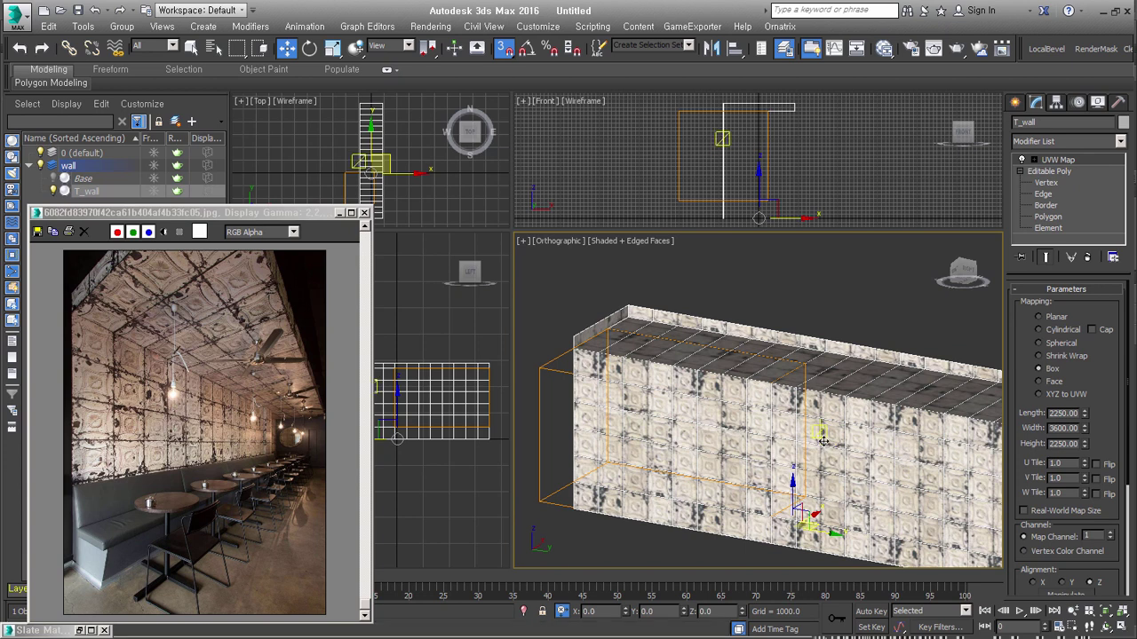
{"action": "middle_click_drag", "start_coordinate": [821, 433], "coordinate": [896, 482], "text": "alt"}
{"action": "middle_click_drag", "start_coordinate": [919, 412], "coordinate": [855, 382], "text": "alt"}
Step: Slide the mapping gizmo along X with snapping off, then leave gizmo editing
{"action": "left_click", "coordinate": [1070, 160]}
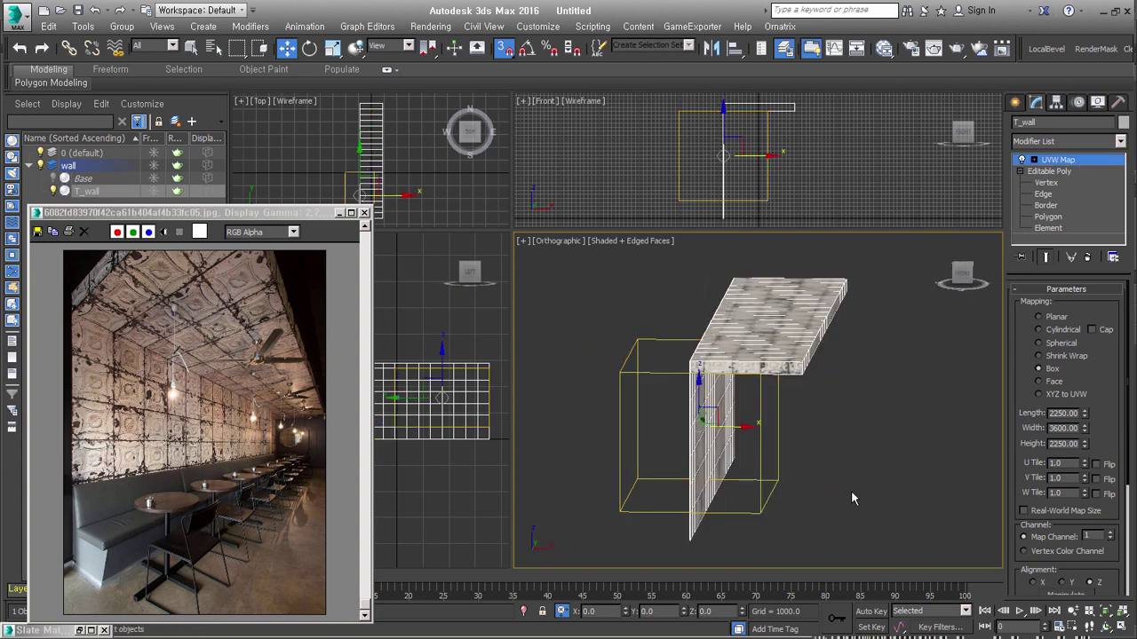
{"action": "key", "text": "s"}
{"action": "left_click_drag", "start_coordinate": [735, 428], "coordinate": [802, 427]}
{"action": "mouse_move", "coordinate": [802, 427]}
{"action": "middle_mouse_down", "text": "alt"}
{"action": "mouse_move", "coordinate": [893, 465]}
{"action": "mouse_move", "coordinate": [871, 392]}
{"action": "middle_mouse_up", "text": "alt"}
{"action": "scroll", "coordinate": [870, 383], "scroll_direction": "up", "scroll_amount": 3}
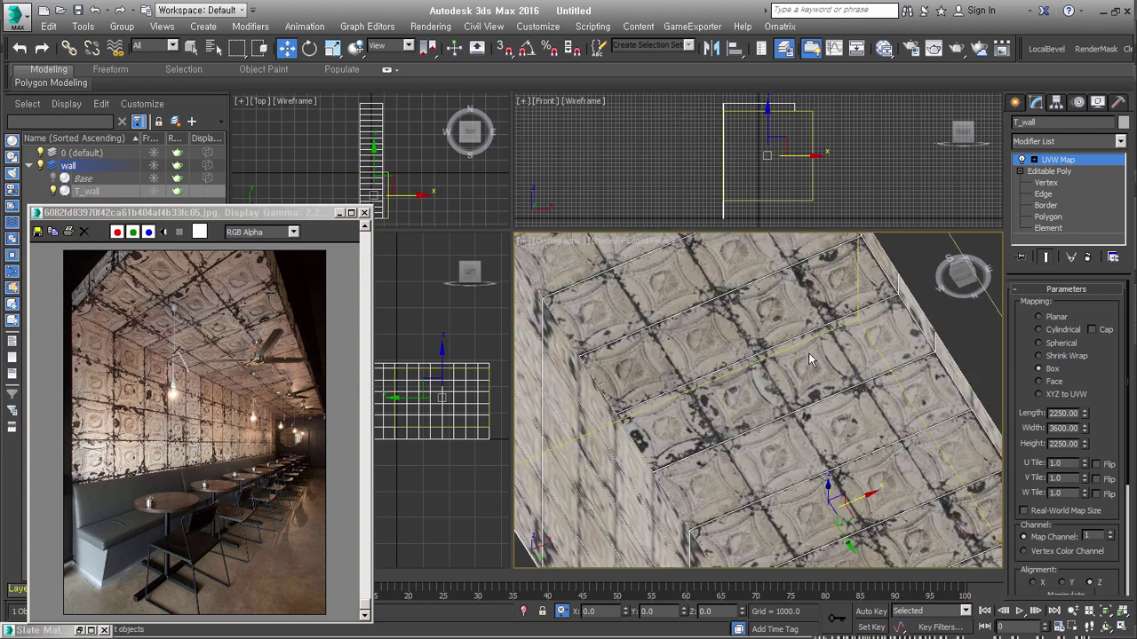
{"action": "scroll", "coordinate": [868, 351], "scroll_direction": "up", "scroll_amount": 2}
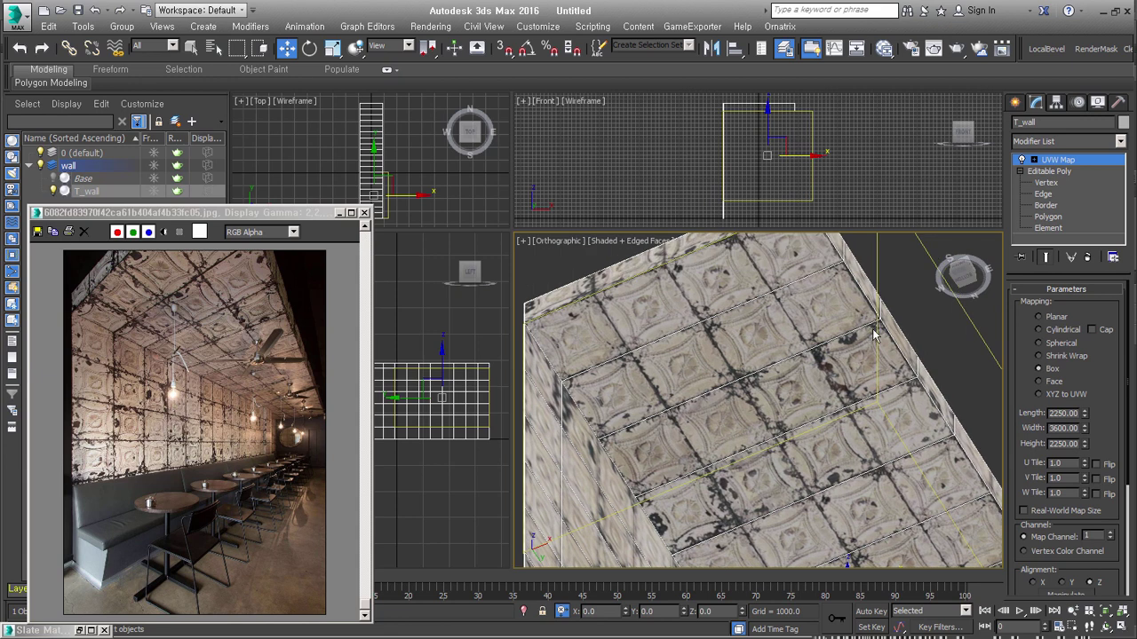
{"action": "left_click", "coordinate": [1089, 163]}
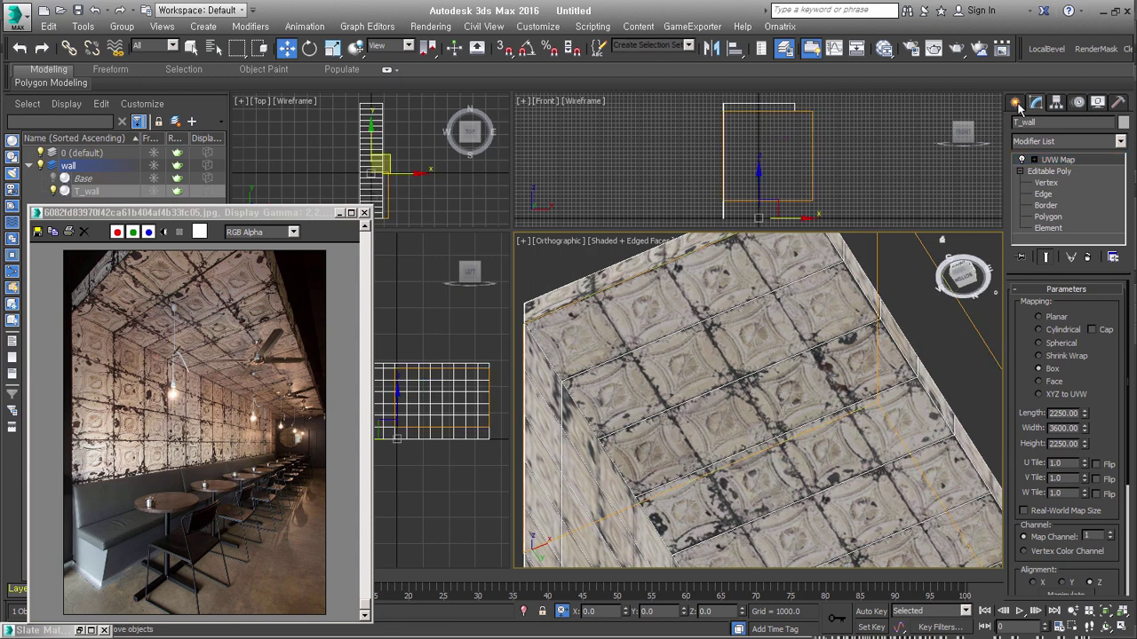
{"action": "left_click", "coordinate": [1016, 103]}
{"action": "mouse_move", "coordinate": [799, 399]}
{"action": "middle_mouse_down", "text": "alt"}
{"action": "mouse_move", "coordinate": [821, 476]}
{"action": "mouse_move", "coordinate": [842, 392]}
{"action": "mouse_move", "coordinate": [829, 377]}
{"action": "middle_mouse_up", "text": "alt"}
{"action": "scroll", "coordinate": [835, 408], "scroll_direction": "down", "scroll_amount": 2}
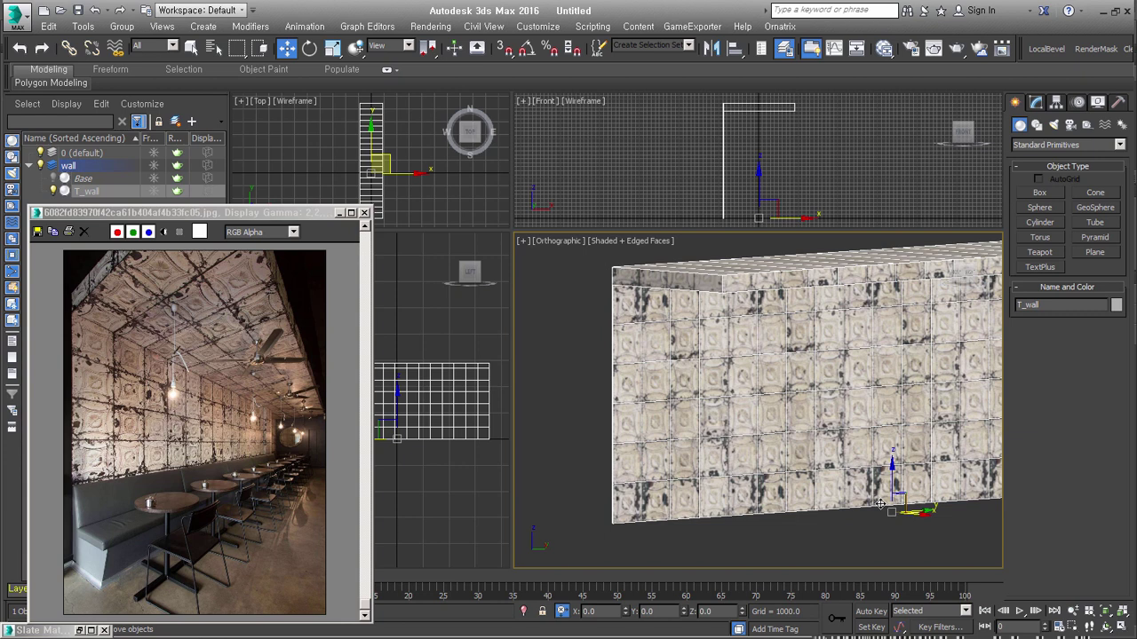
Step: Turn off Show Shaded Material in Viewport for Map #1, minimize the editor and deselect T_wall
{"action": "middle_click_drag", "start_coordinate": [879, 504], "coordinate": [809, 509]}
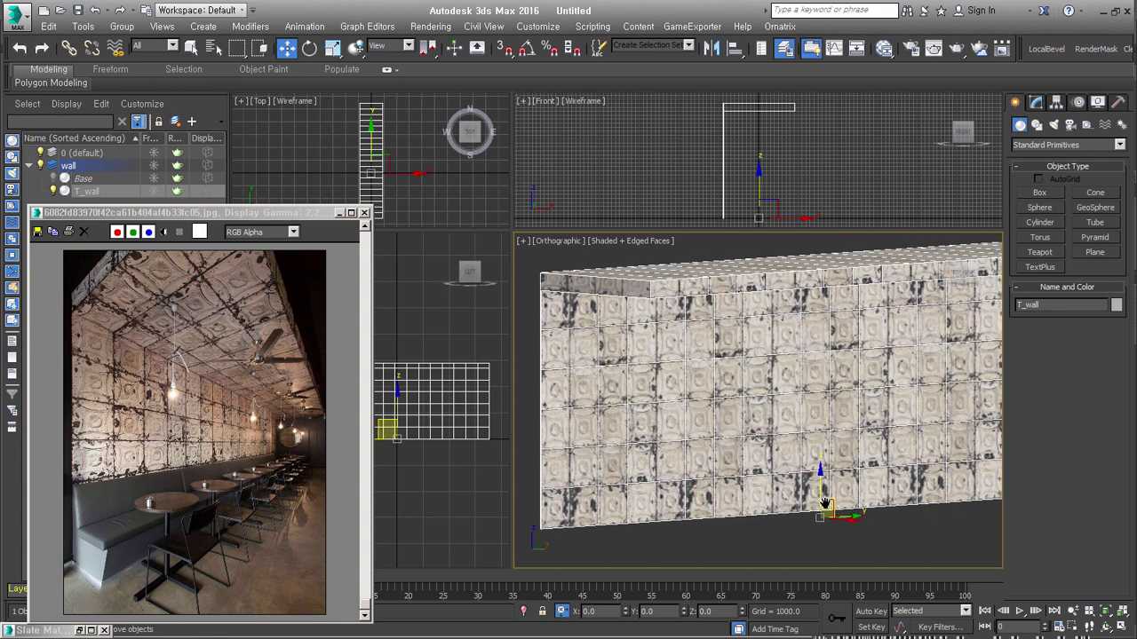
{"action": "left_click", "coordinate": [884, 48]}
{"action": "left_click", "coordinate": [201, 157]}
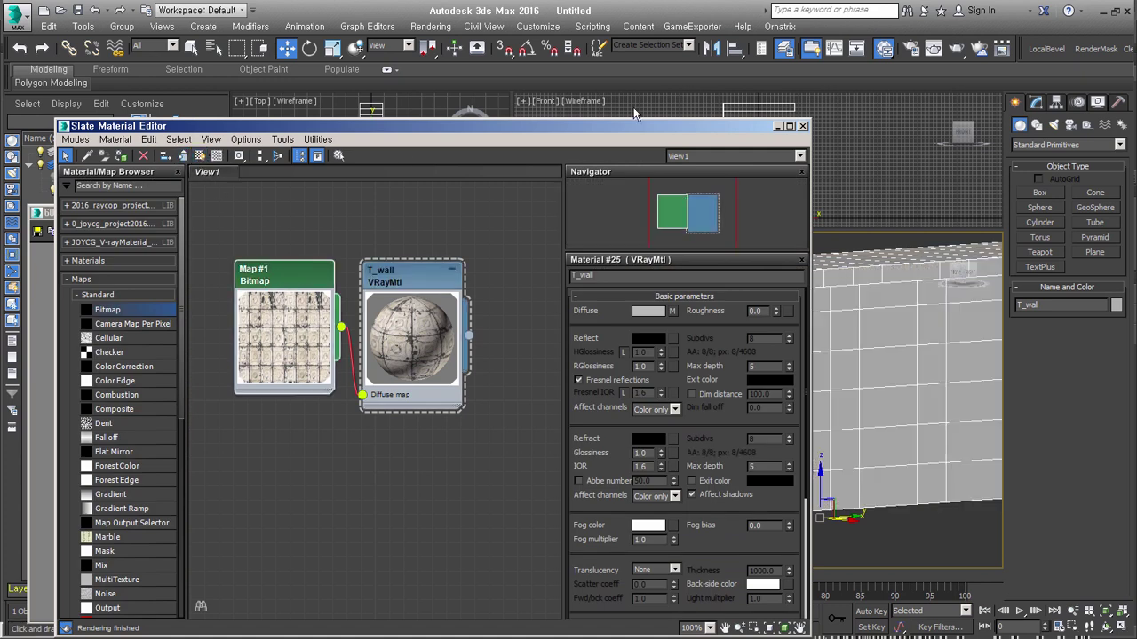
{"action": "left_click", "coordinate": [777, 127]}
{"action": "middle_click_drag", "start_coordinate": [800, 426], "coordinate": [835, 529], "text": "alt"}
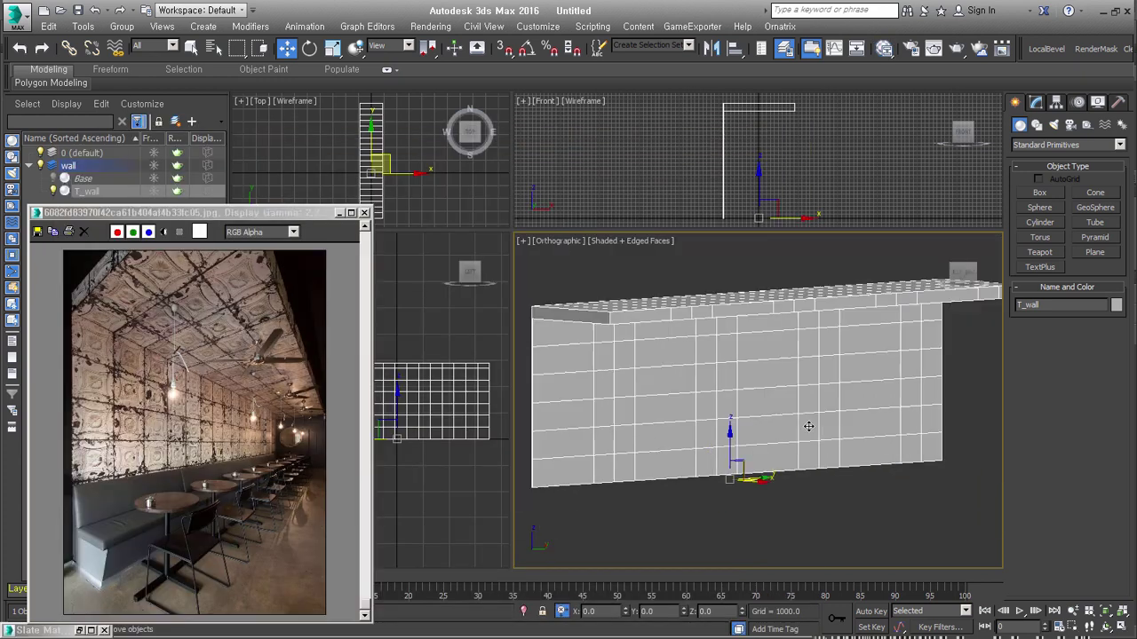
{"action": "left_click", "coordinate": [834, 523]}
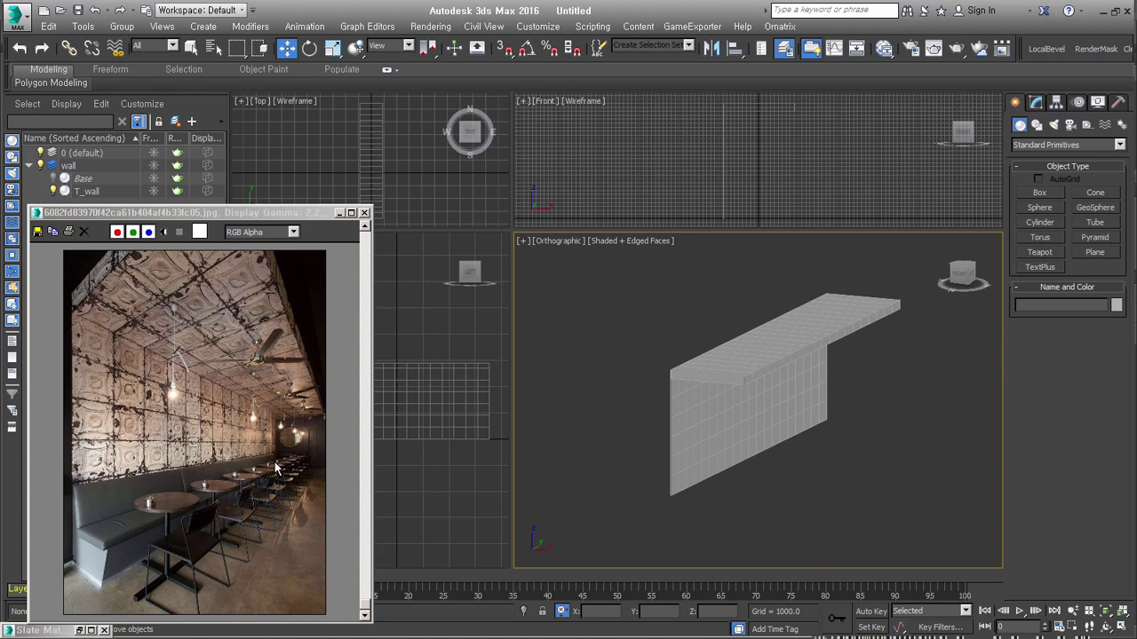
Step: Zoom and pan the café reference photo in the frame buffer window until it shows completely
{"action": "scroll", "coordinate": [275, 468], "scroll_direction": "up", "scroll_amount": 2}
{"action": "scroll", "coordinate": [275, 466], "scroll_direction": "up", "scroll_amount": 2}
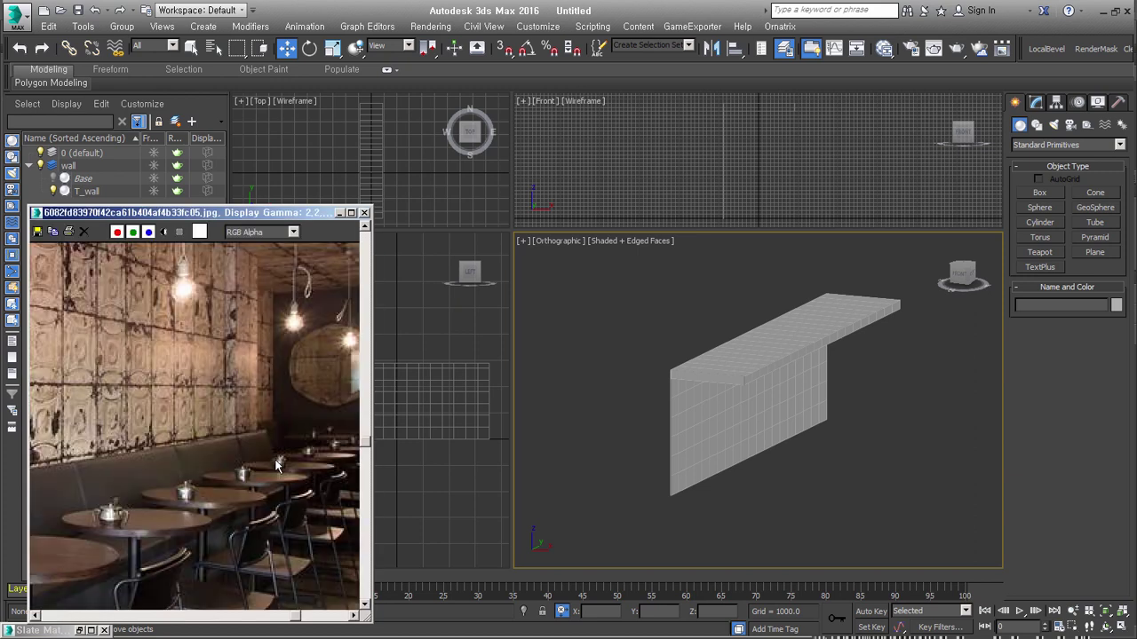
{"action": "middle_click_drag", "start_coordinate": [269, 463], "coordinate": [221, 482]}
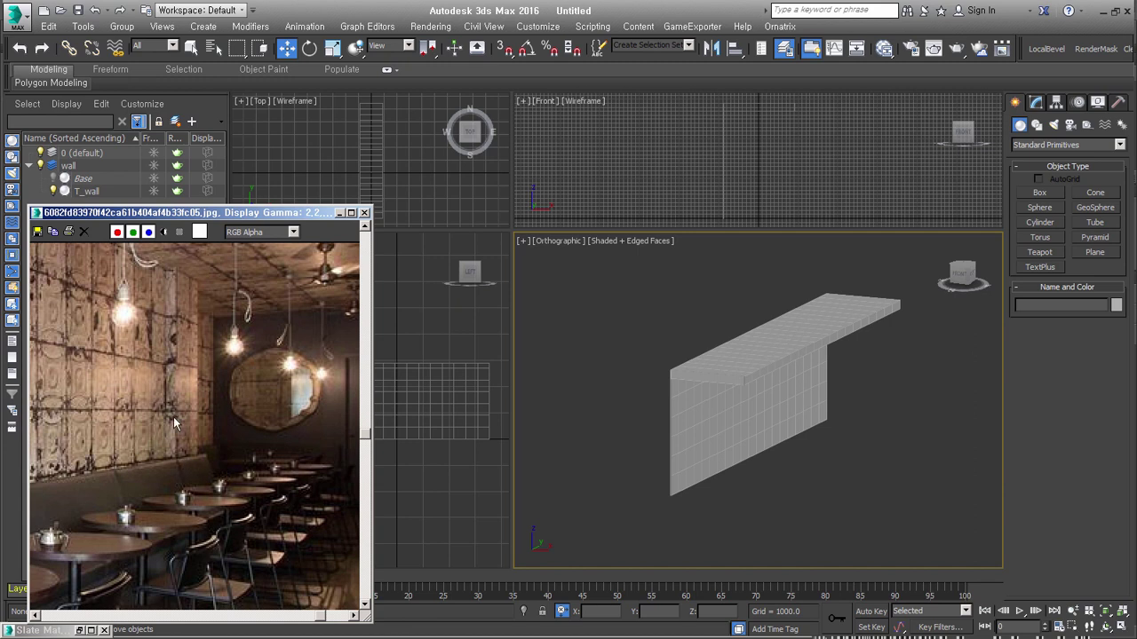
{"action": "middle_click_drag", "start_coordinate": [170, 451], "coordinate": [231, 434]}
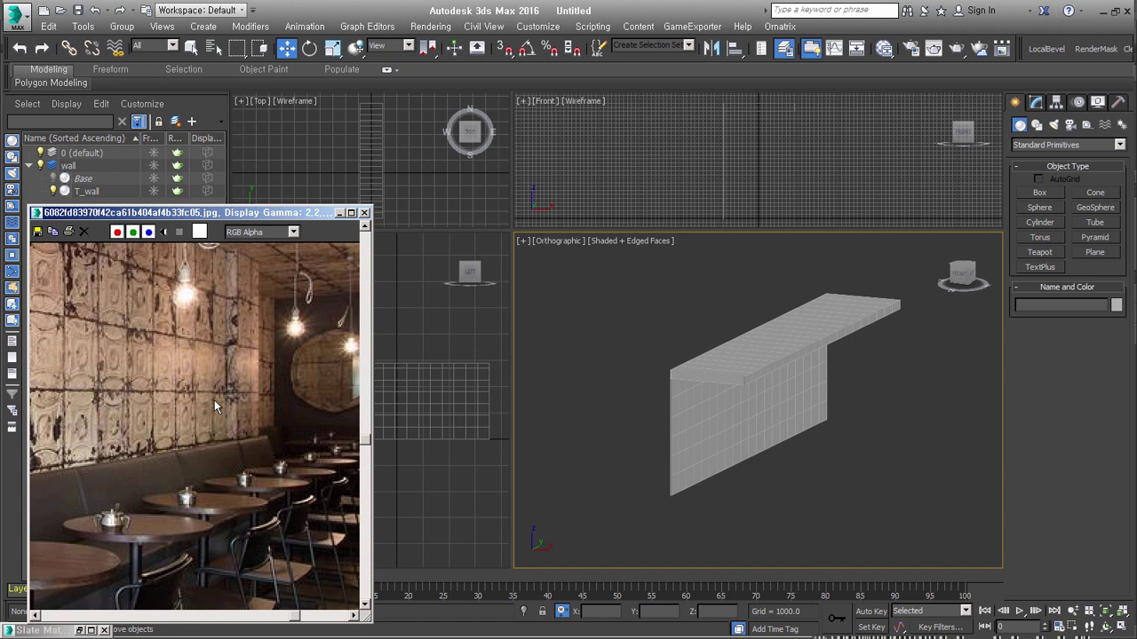
{"action": "left_click", "coordinate": [661, 377]}
{"action": "left_click", "coordinate": [1036, 102]}
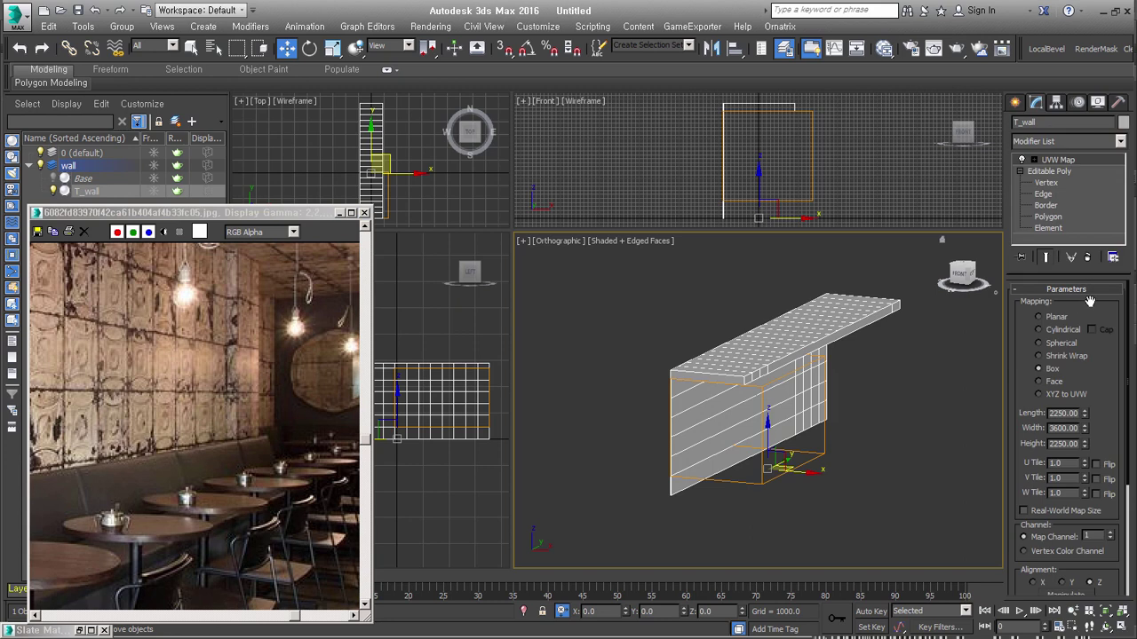
{"action": "left_click", "coordinate": [216, 471]}
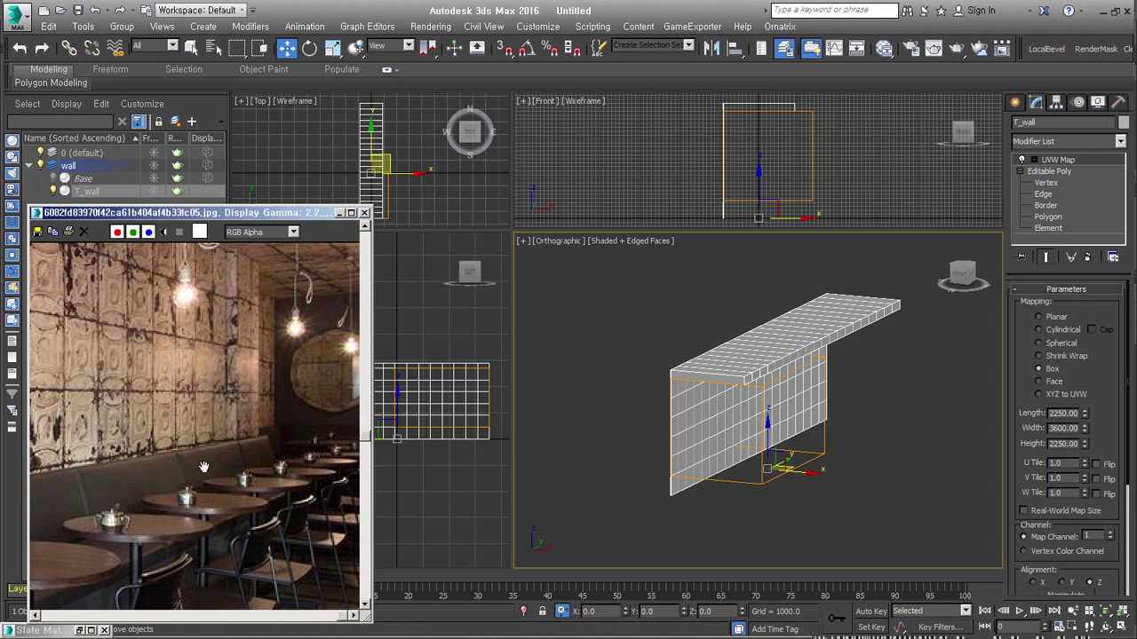
{"action": "scroll", "coordinate": [217, 471], "scroll_direction": "down", "scroll_amount": 5}
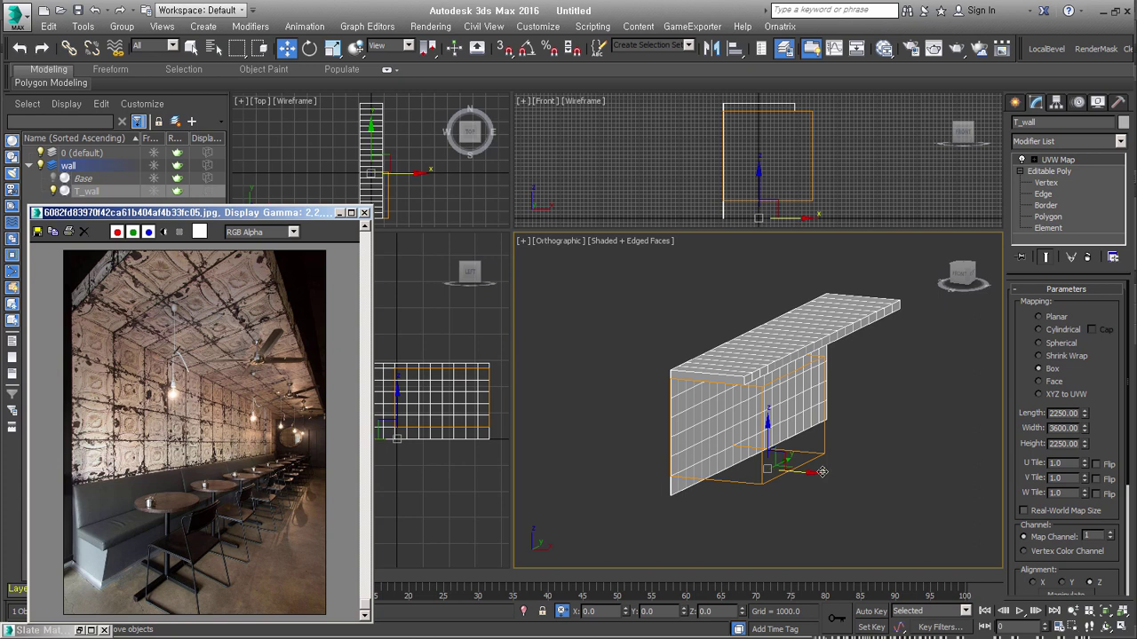
Step: Select T_wall's bottom rows of faces and Detach As Clone into Object001
{"action": "mouse_move", "coordinate": [728, 484]}
{"action": "middle_mouse_down", "text": "alt"}
{"action": "mouse_move", "coordinate": [804, 448]}
{"action": "mouse_move", "coordinate": [768, 461]}
{"action": "middle_mouse_up", "text": "alt"}
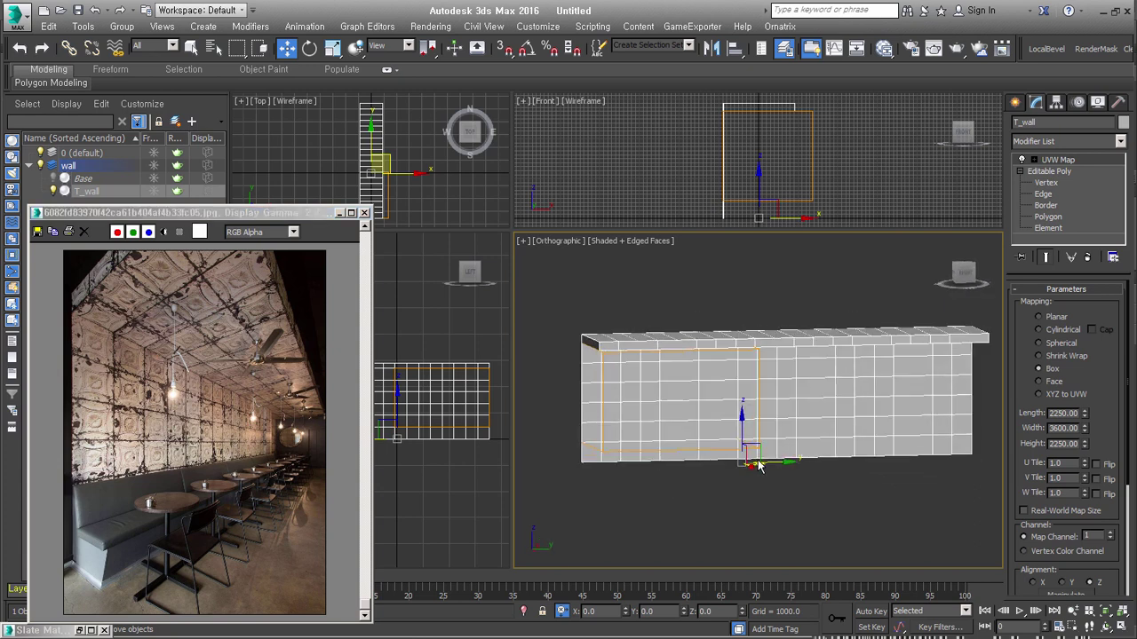
{"action": "left_click", "coordinate": [1055, 218]}
{"action": "left_click_drag", "start_coordinate": [972, 480], "coordinate": [631, 436]}
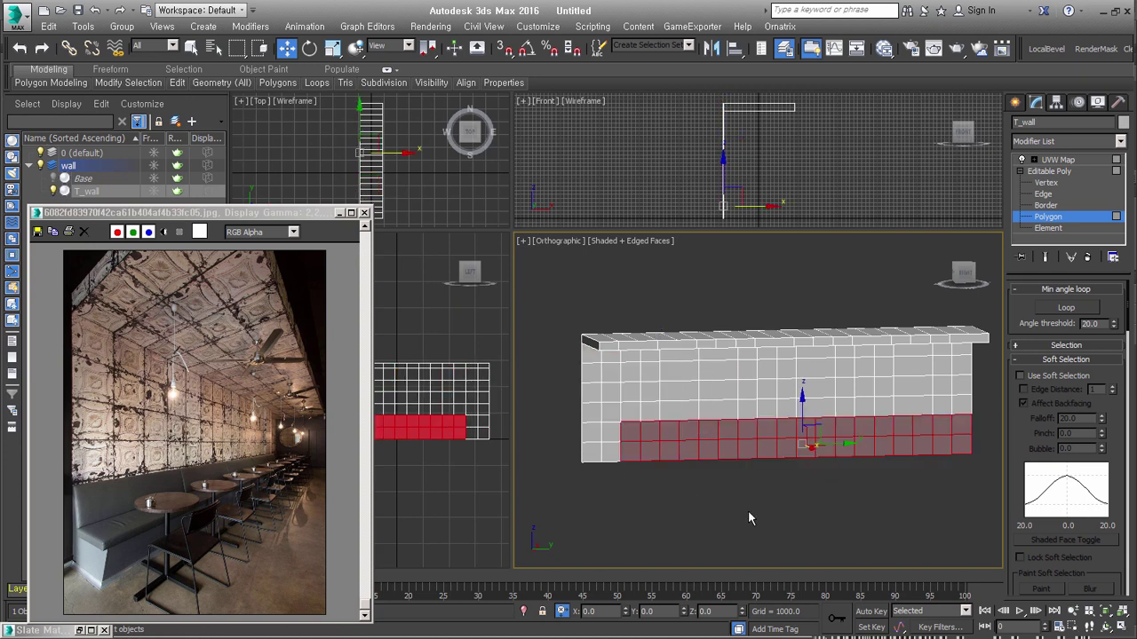
{"action": "key", "text": "alt+d"}
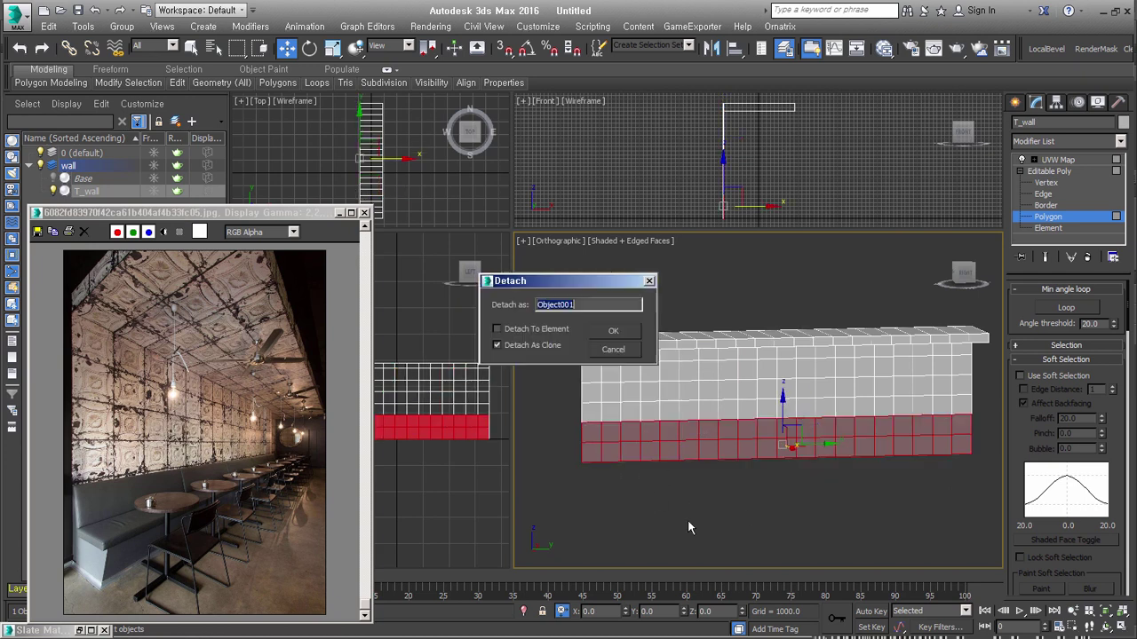
{"action": "left_click", "coordinate": [613, 332]}
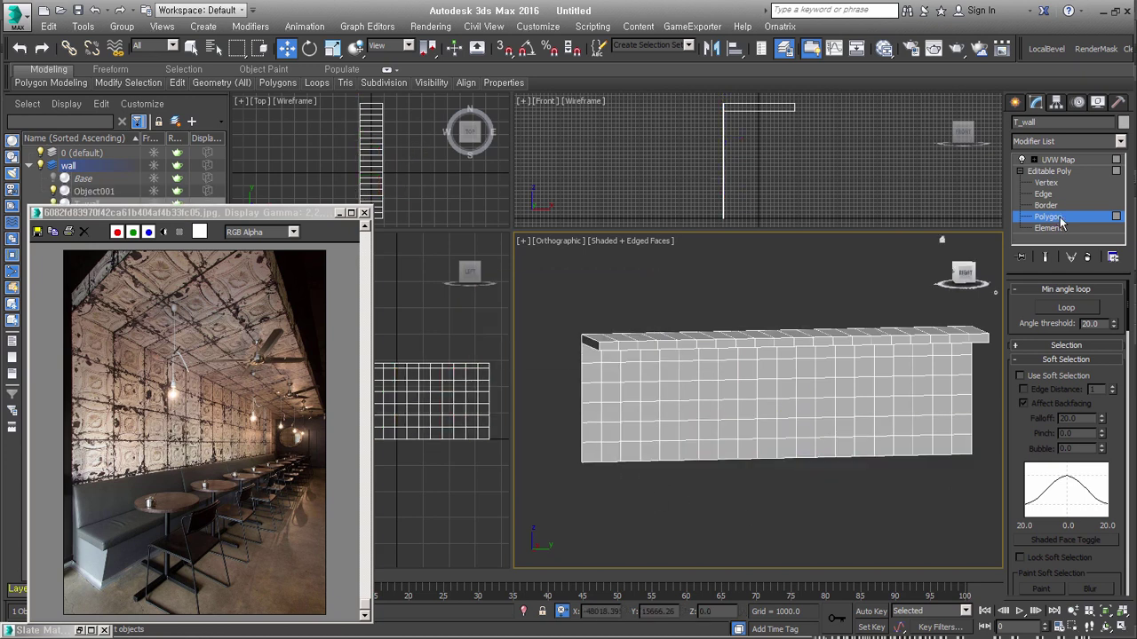
{"action": "left_click", "coordinate": [1058, 159]}
Step: Select the detached Object001 panel and rename it sofa
{"action": "middle_click_drag", "start_coordinate": [676, 437], "coordinate": [734, 498], "text": "alt"}
{"action": "left_click", "coordinate": [722, 508]}
{"action": "left_click", "coordinate": [669, 464]}
{"action": "left_click_drag", "start_coordinate": [595, 446], "coordinate": [749, 509]}
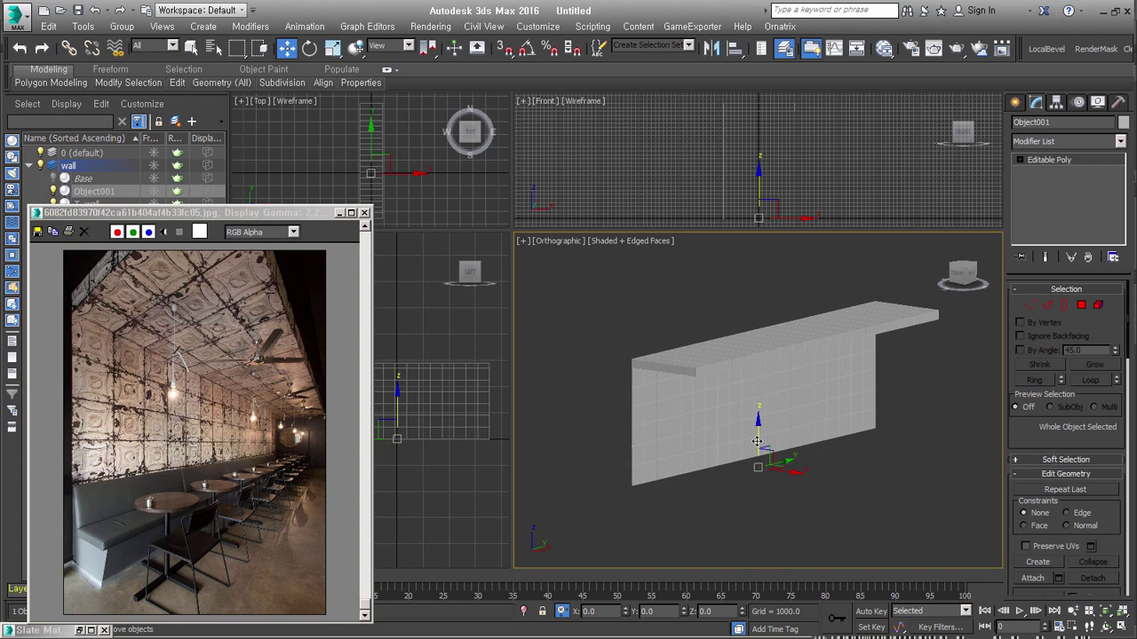
{"action": "middle_click_drag", "start_coordinate": [746, 438], "coordinate": [762, 456], "text": "alt"}
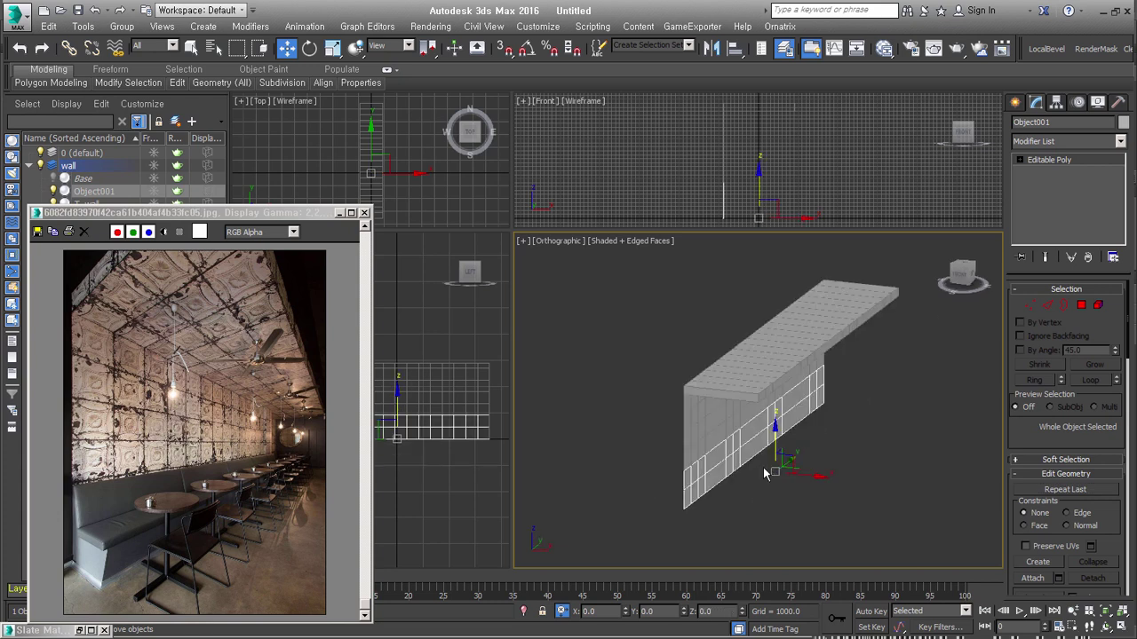
{"action": "scroll", "coordinate": [767, 471], "scroll_direction": "up", "scroll_amount": 2}
{"action": "type", "text": "sofa"}
{"action": "key", "text": "Return"}
{"action": "middle_click_drag", "start_coordinate": [701, 302], "coordinate": [717, 281], "text": "alt"}
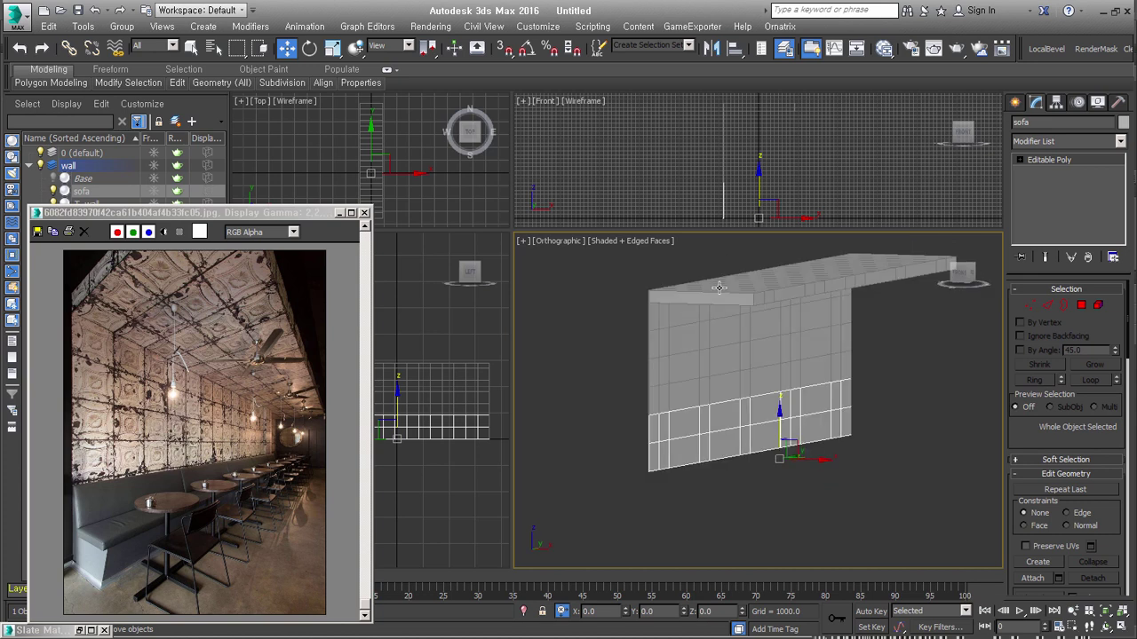
Step: Select an edge loop on the sofa panel, try a Chamfer, then cancel it
{"action": "scroll", "coordinate": [701, 471], "scroll_direction": "up", "scroll_amount": 2}
{"action": "scroll", "coordinate": [691, 442], "scroll_direction": "up", "scroll_amount": 2}
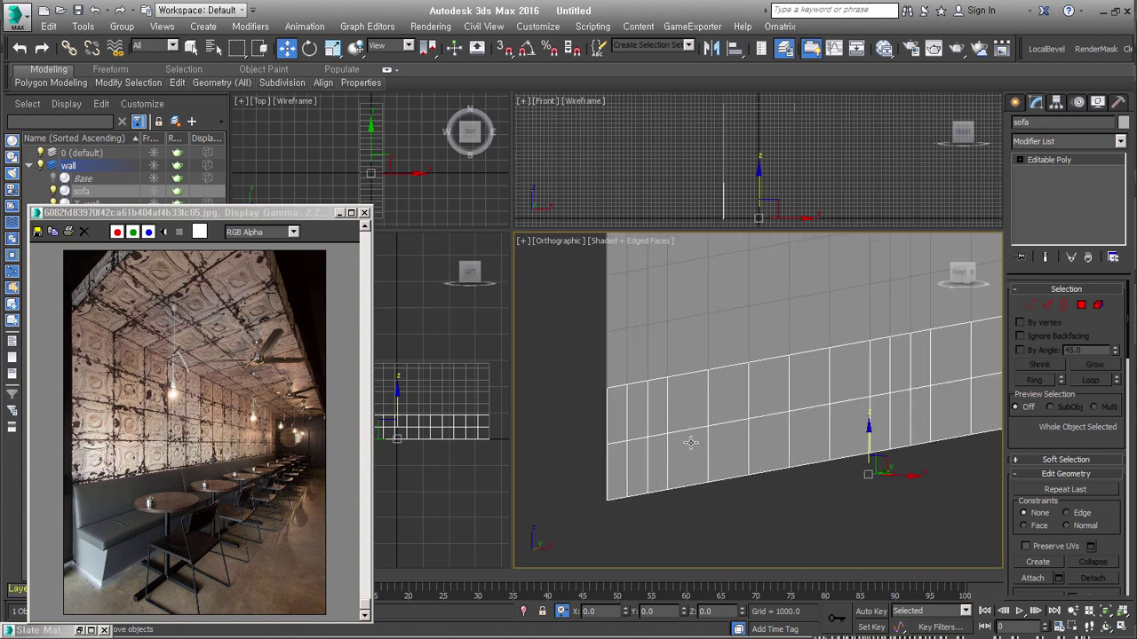
{"action": "left_click", "coordinate": [1047, 305]}
{"action": "left_click", "coordinate": [763, 361]}
{"action": "double_click", "coordinate": [763, 361]}
{"action": "right_click", "coordinate": [760, 357]}
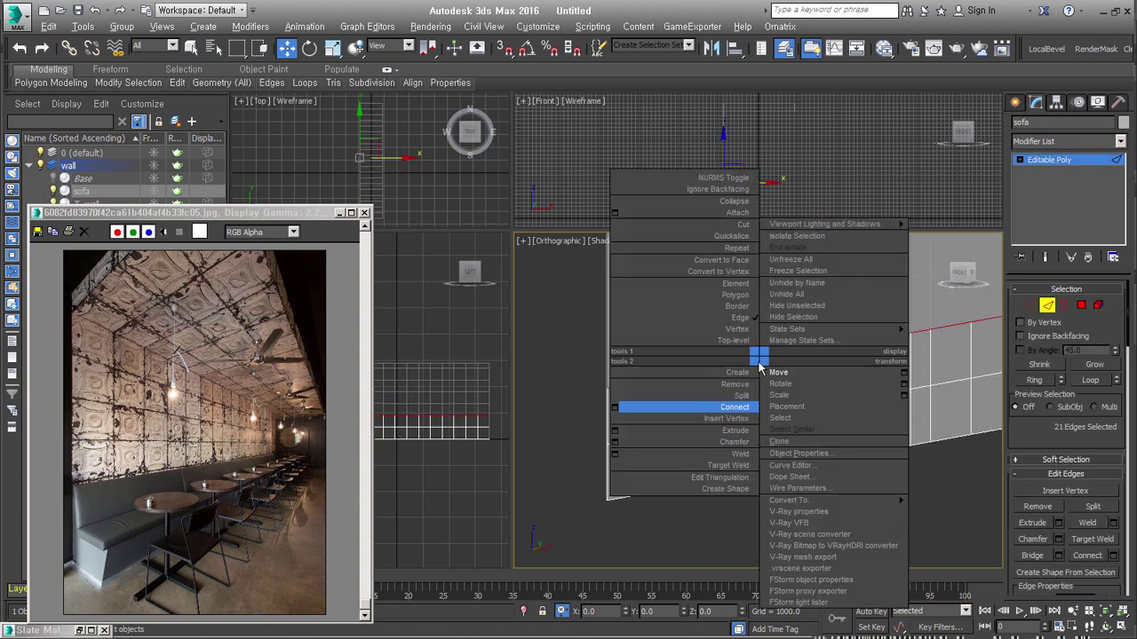
{"action": "left_click", "coordinate": [614, 442]}
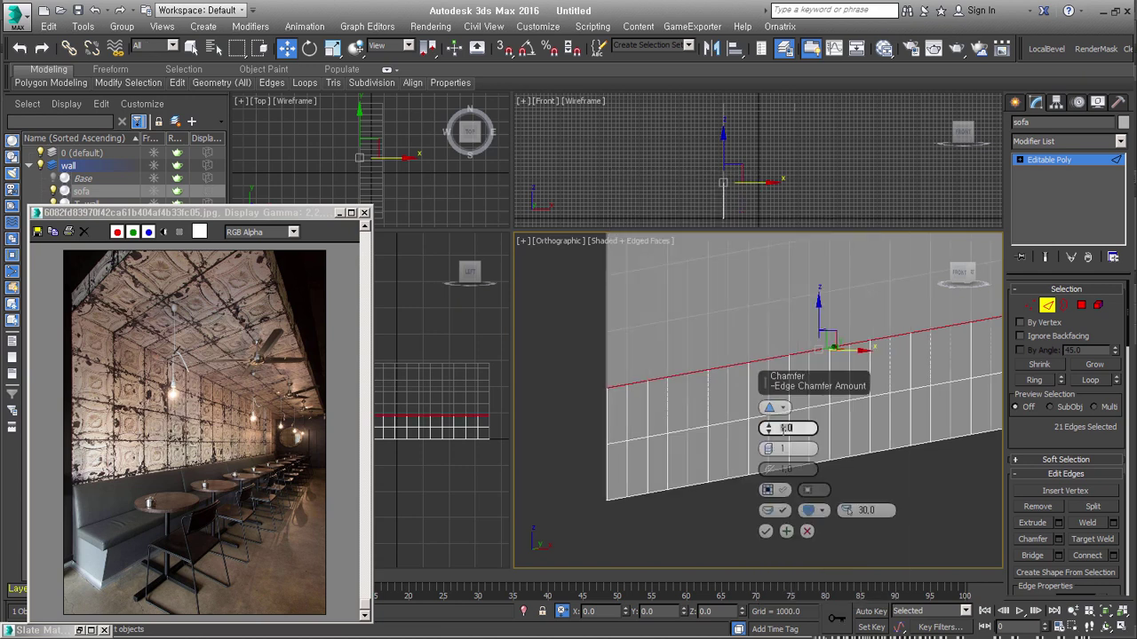
{"action": "type", "text": "0"}
{"action": "key", "text": "Return"}
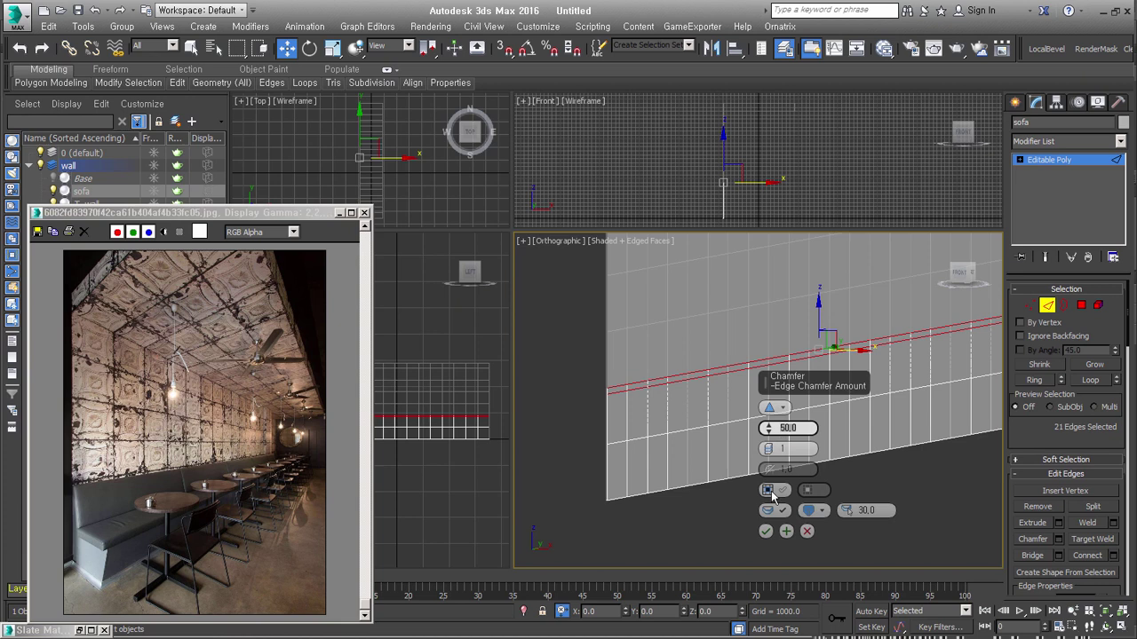
{"action": "right_click", "coordinate": [767, 428]}
{"action": "left_click", "coordinate": [765, 531]}
{"action": "left_click", "coordinate": [762, 530]}
{"action": "left_click", "coordinate": [1064, 304]}
Step: Ring-select the sofa panel's interior tile edges with Alt+R and Remove them
{"action": "mouse_move", "coordinate": [758, 315]}
{"action": "middle_mouse_down"}
{"action": "mouse_move", "coordinate": [744, 431]}
{"action": "mouse_move", "coordinate": [825, 447]}
{"action": "middle_mouse_up"}
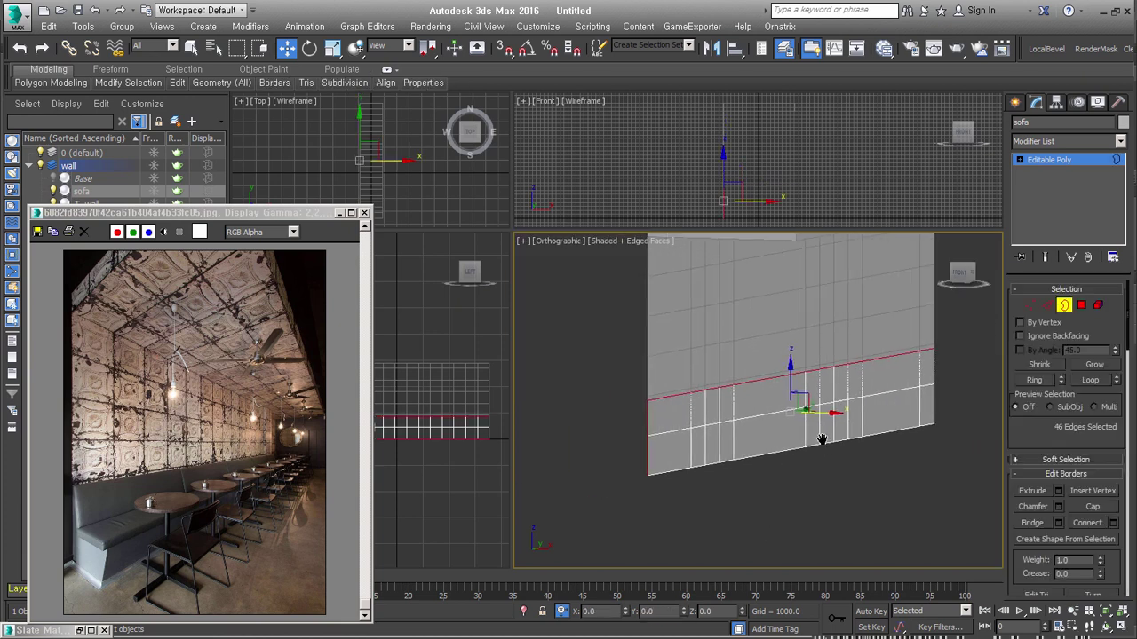
{"action": "left_click", "coordinate": [1048, 306]}
{"action": "key", "text": "alt+r"}
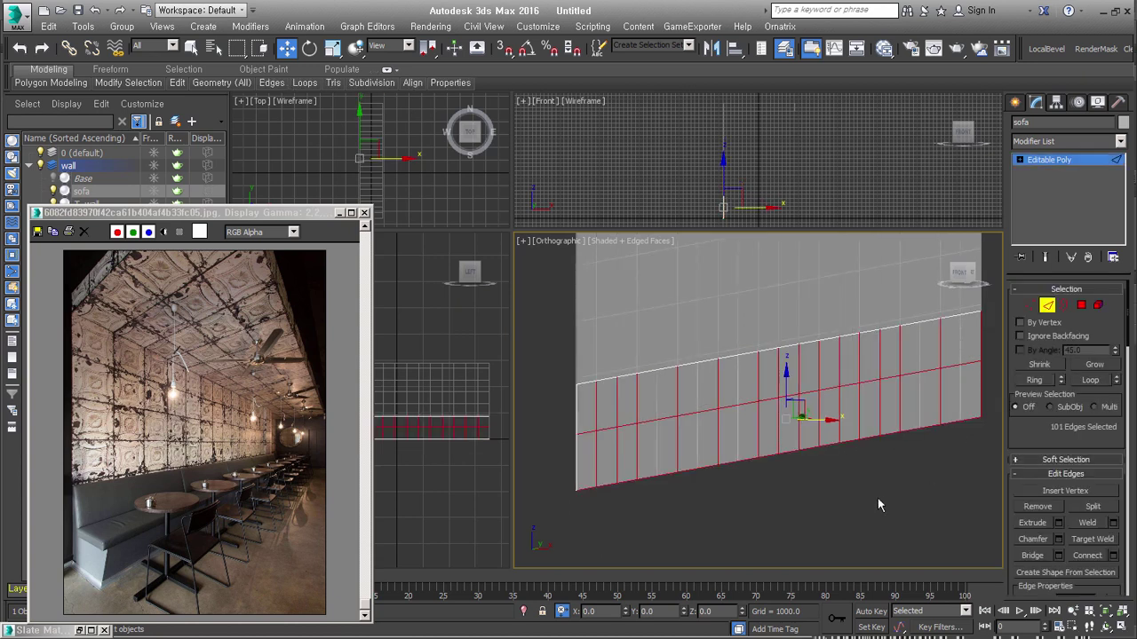
{"action": "left_click", "coordinate": [1035, 507]}
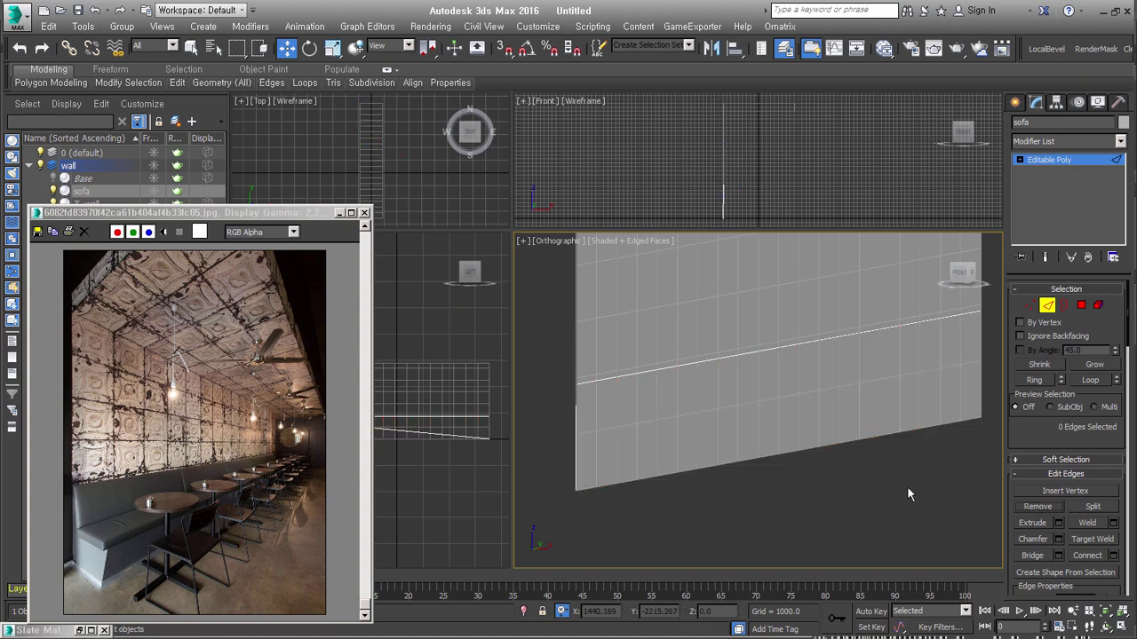
{"action": "middle_click_drag", "start_coordinate": [907, 486], "coordinate": [895, 487], "text": "alt"}
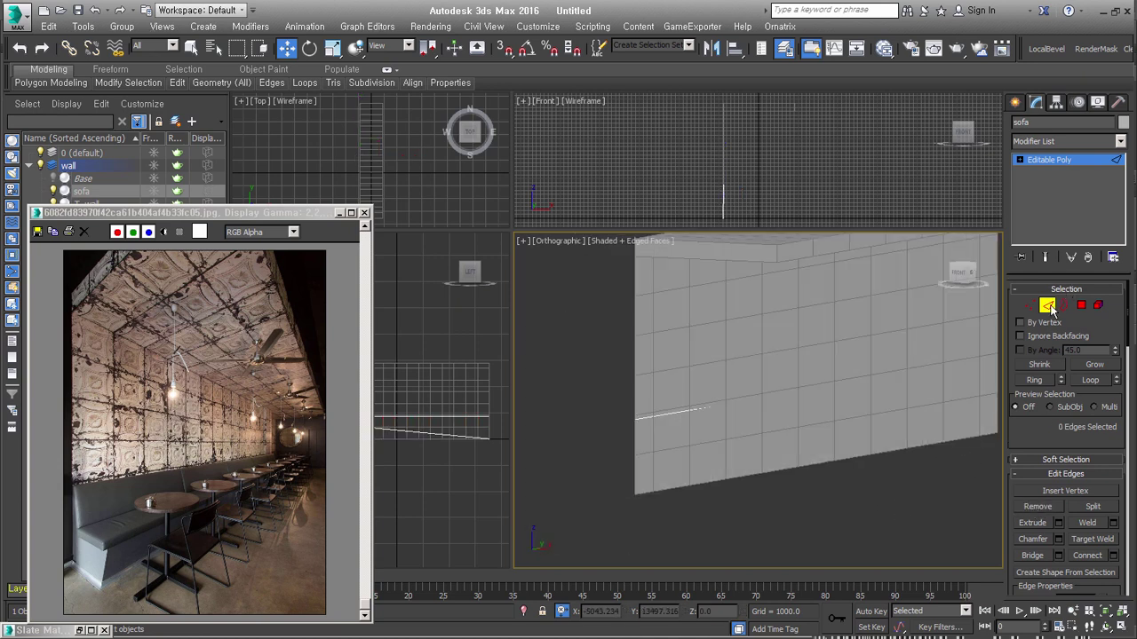
{"action": "left_click", "coordinate": [1047, 304]}
{"action": "key", "text": "F3"}
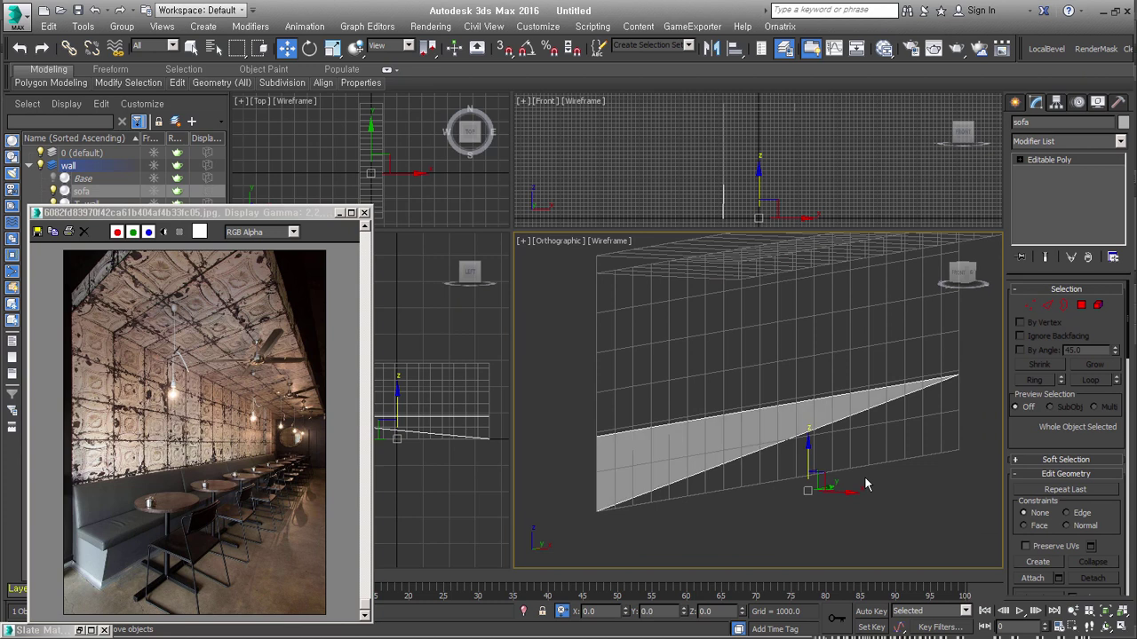
Step: Remove the extra edge loop running along the sofa panel's top
{"action": "left_click", "coordinate": [1047, 304]}
{"action": "middle_click_drag", "start_coordinate": [990, 406], "coordinate": [754, 465], "text": "alt"}
{"action": "left_click", "coordinate": [754, 464]}
{"action": "mouse_move", "coordinate": [853, 400]}
{"action": "middle_mouse_down", "text": "alt"}
{"action": "mouse_move", "coordinate": [859, 437]}
{"action": "mouse_move", "coordinate": [925, 406]}
{"action": "middle_mouse_up", "text": "alt"}
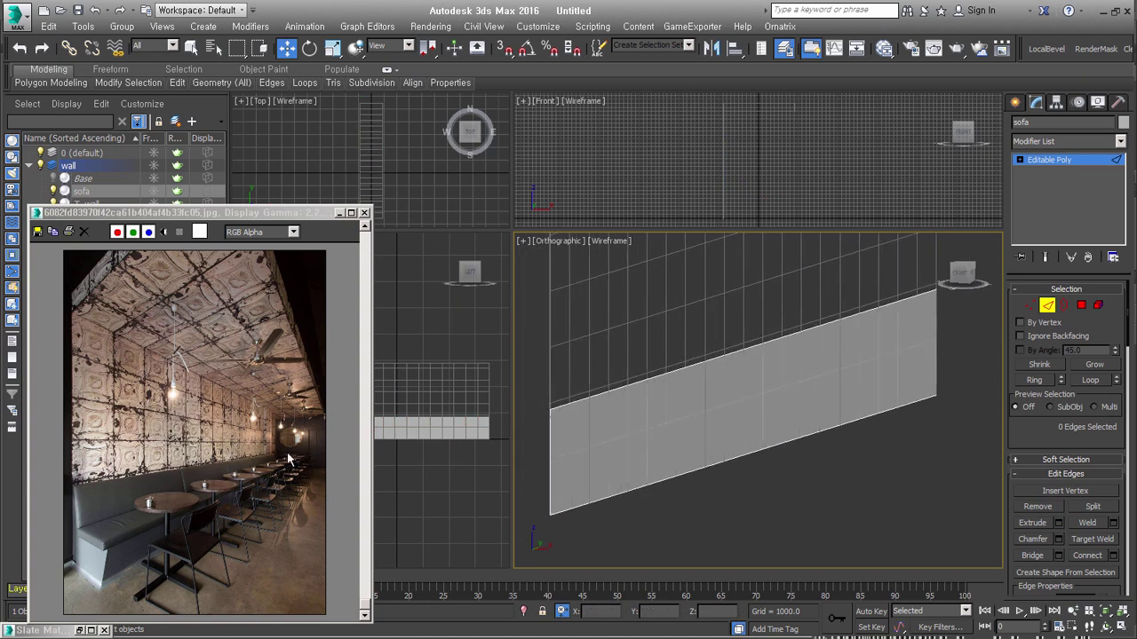
{"action": "double_click", "coordinate": [764, 343]}
{"action": "right_click", "coordinate": [762, 405]}
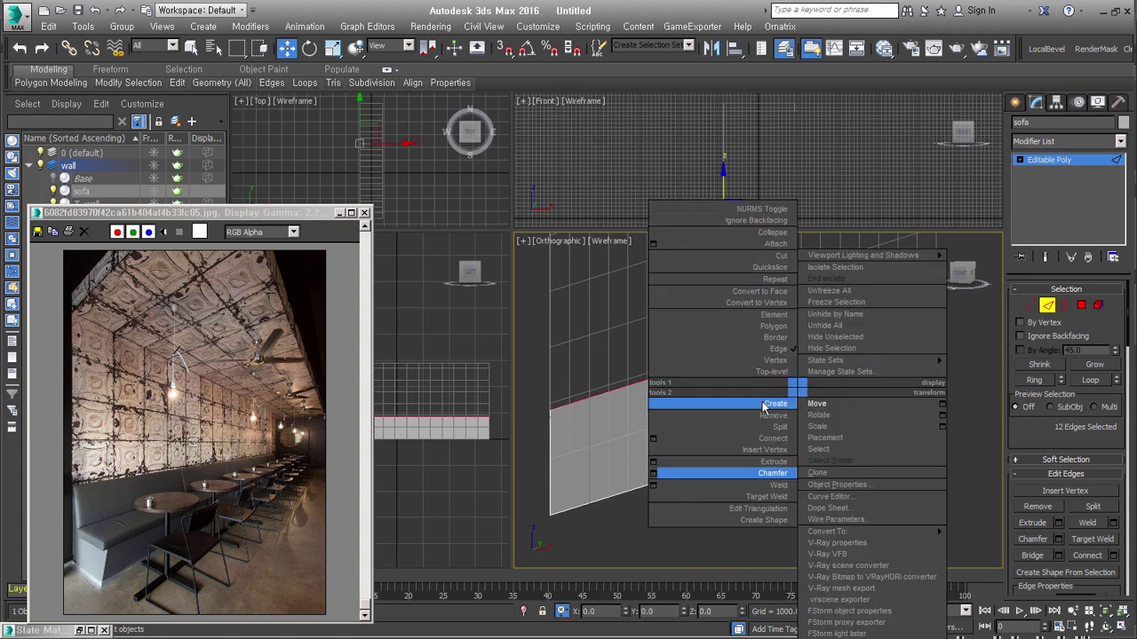
{"action": "left_click", "coordinate": [910, 453]}
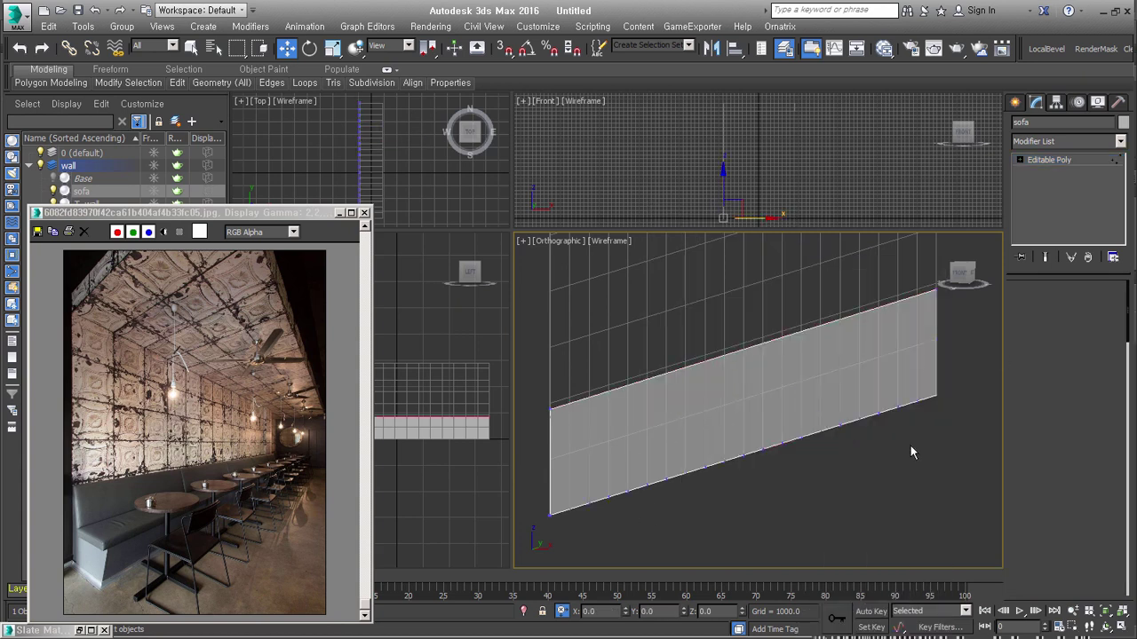
Step: Box-select and remove the leftover vertices along the panel's bottom
{"action": "key", "text": "1"}
{"action": "middle_click_drag", "start_coordinate": [880, 473], "coordinate": [921, 434], "text": "alt"}
{"action": "left_click", "coordinate": [940, 363]}
{"action": "left_click_drag", "start_coordinate": [939, 395], "coordinate": [658, 499]}
{"action": "left_click", "coordinate": [1035, 493]}
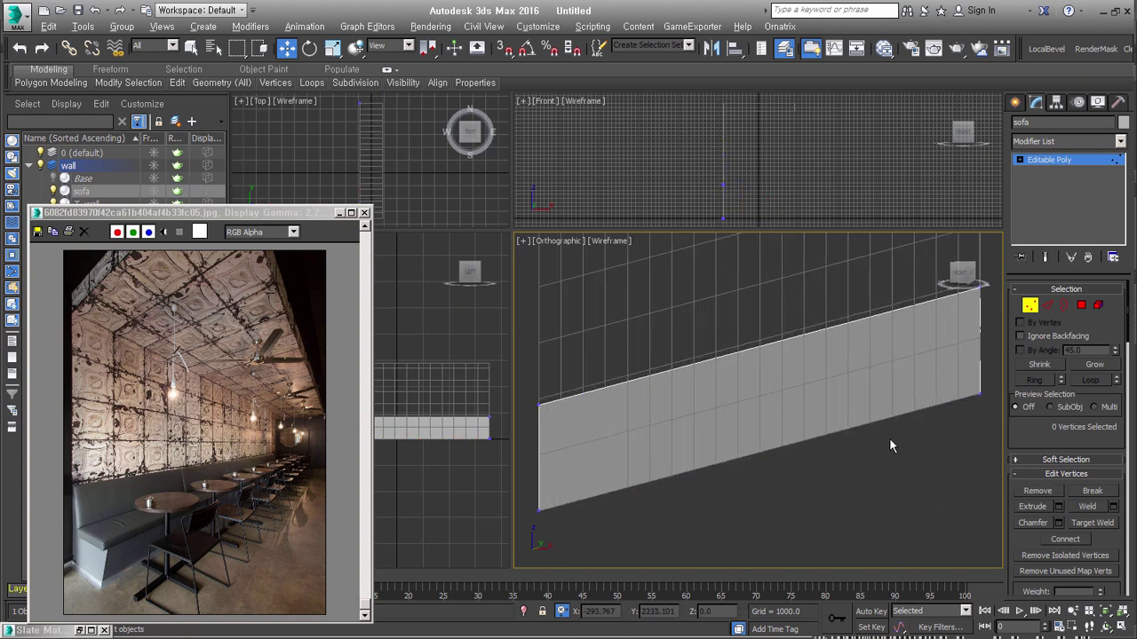
{"action": "middle_click_drag", "start_coordinate": [887, 438], "coordinate": [941, 427], "text": "alt"}
Step: Apply a quad-menu edge command to the panel's top edge
{"action": "left_click", "coordinate": [1049, 306]}
{"action": "left_click", "coordinate": [743, 343]}
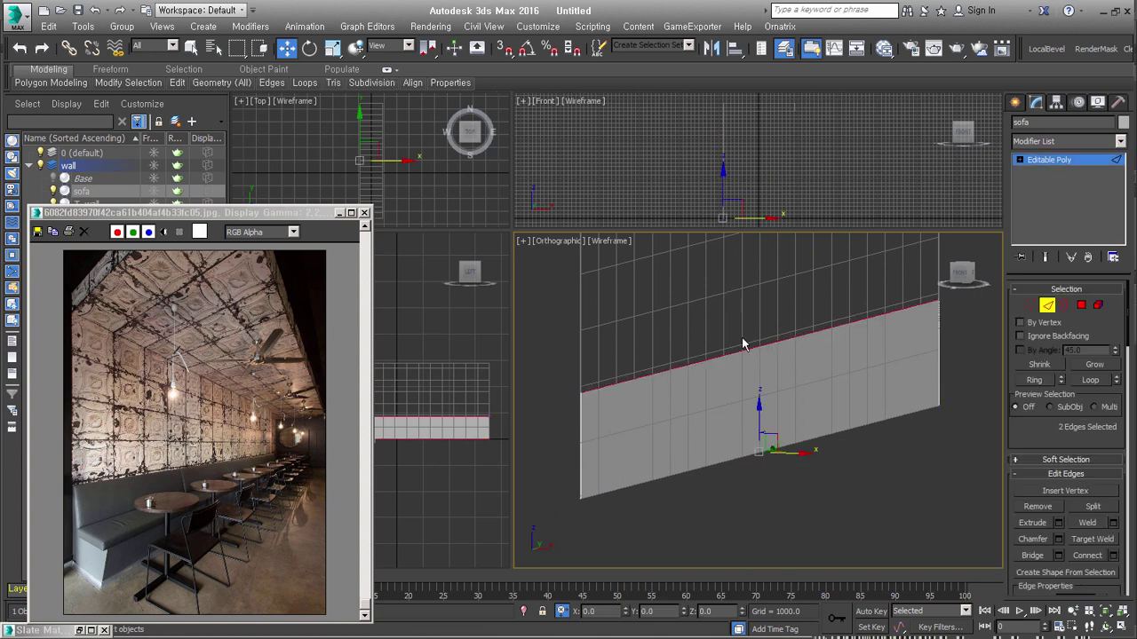
{"action": "right_click", "coordinate": [746, 388]}
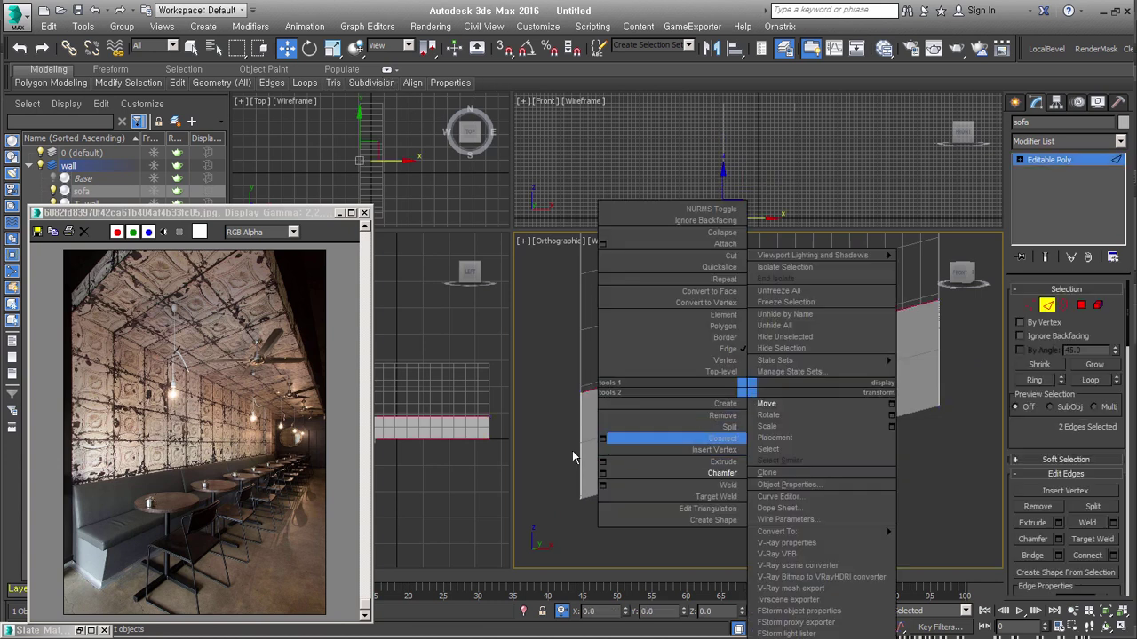
{"action": "left_click", "coordinate": [572, 450]}
Step: Switch to Polygon mode with nothing selected and close in on the panel face
{"action": "middle_click_drag", "start_coordinate": [594, 518], "coordinate": [734, 458], "text": "alt"}
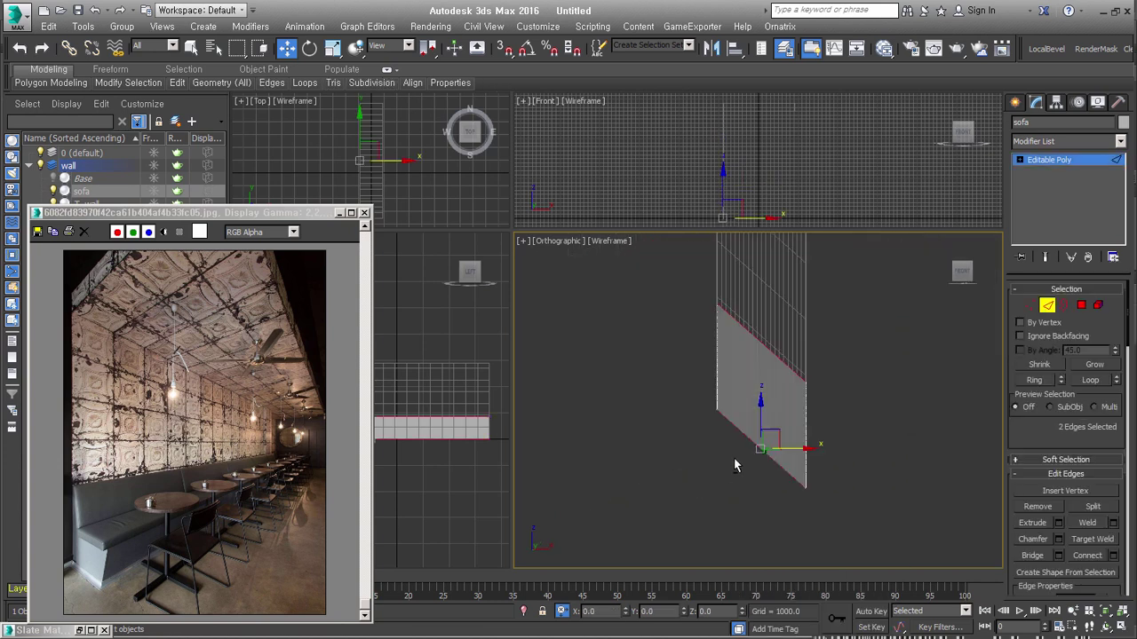
{"action": "key", "text": "4"}
{"action": "middle_click_drag", "start_coordinate": [887, 398], "coordinate": [704, 441], "text": "alt"}
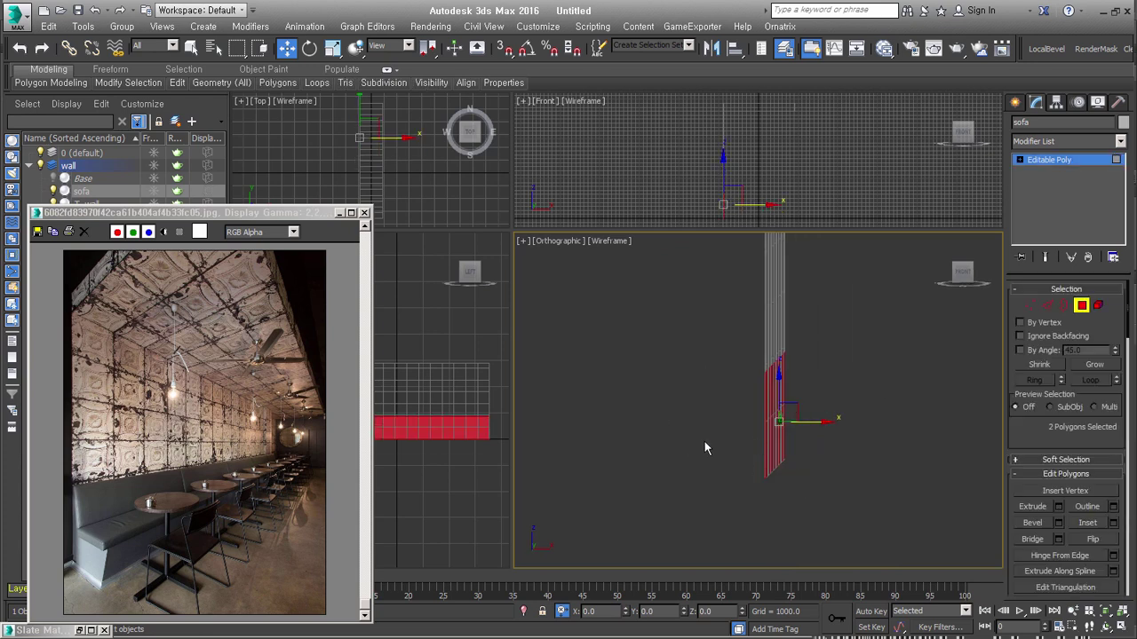
{"action": "left_click", "coordinate": [845, 506]}
{"action": "middle_click_drag", "start_coordinate": [844, 505], "coordinate": [787, 464], "text": "alt"}
{"action": "scroll", "coordinate": [617, 323], "scroll_direction": "up", "scroll_amount": 5}
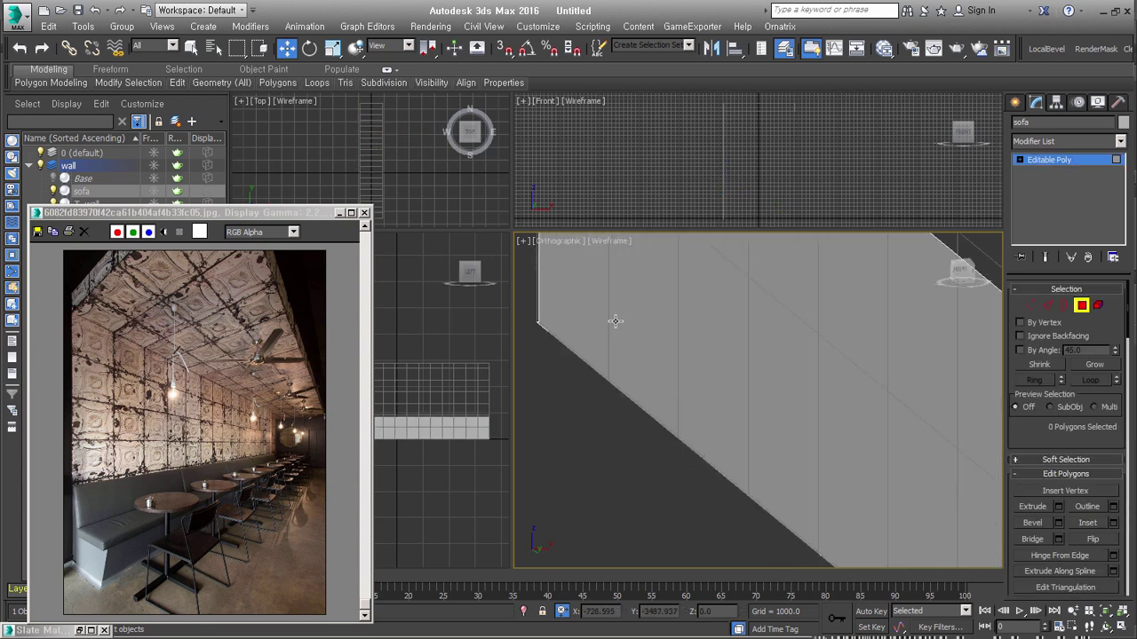
{"action": "middle_click_drag", "start_coordinate": [617, 322], "coordinate": [521, 329], "text": "alt"}
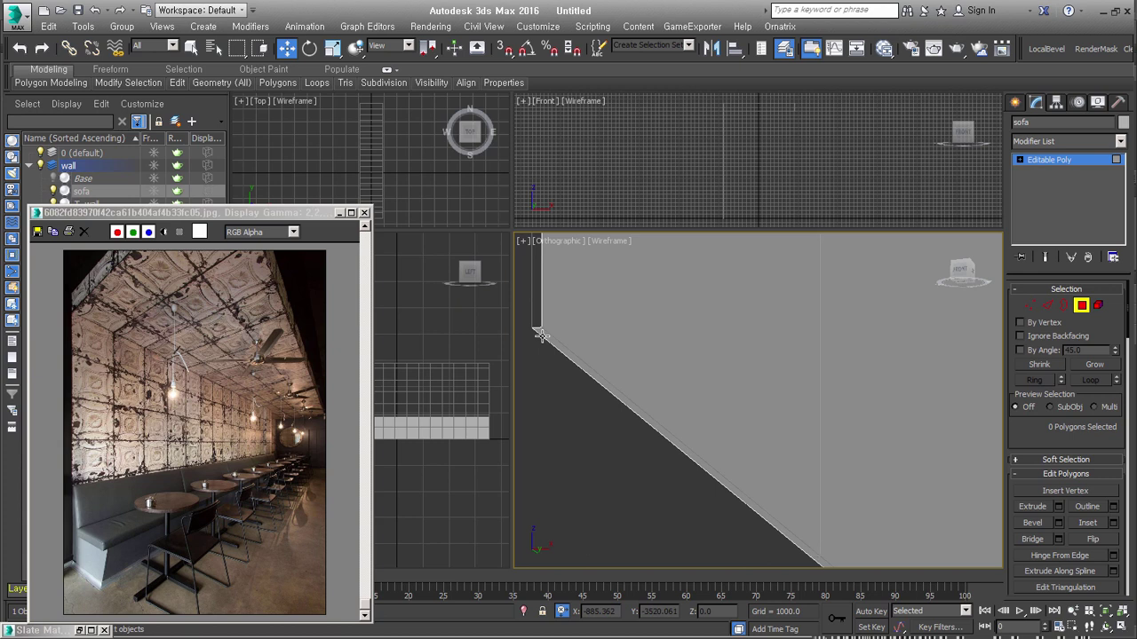
Step: Select the panel's large face and frame it in the Front view
{"action": "left_click", "coordinate": [542, 336]}
{"action": "middle_click_drag", "start_coordinate": [839, 380], "coordinate": [716, 430], "text": "alt"}
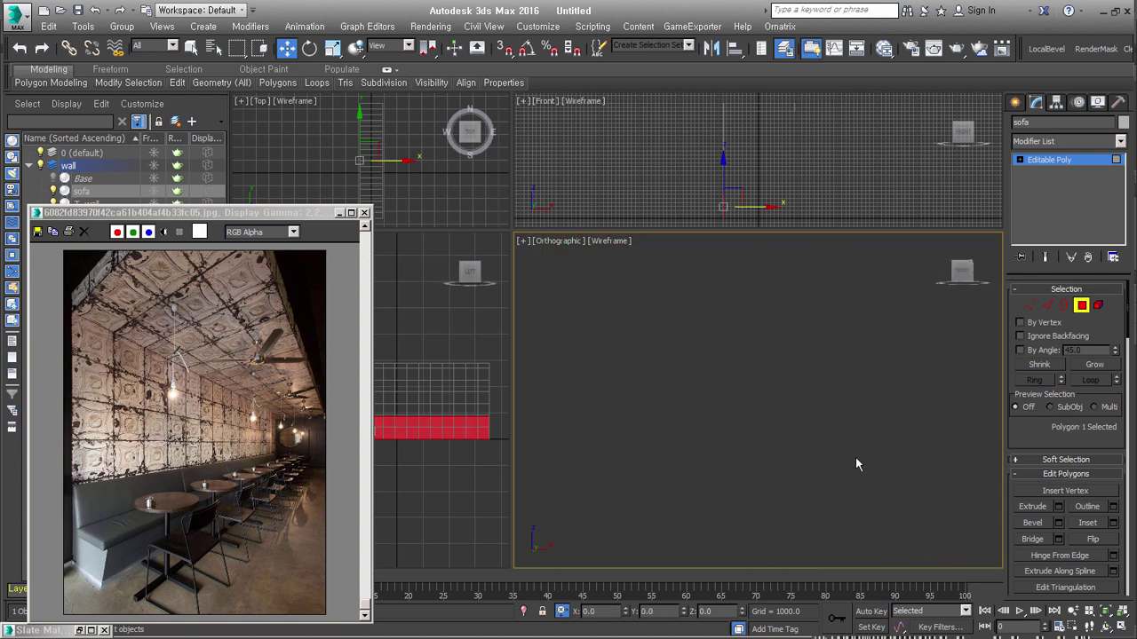
{"action": "key", "text": "l"}
{"action": "key", "text": "ctrl+shift+z"}
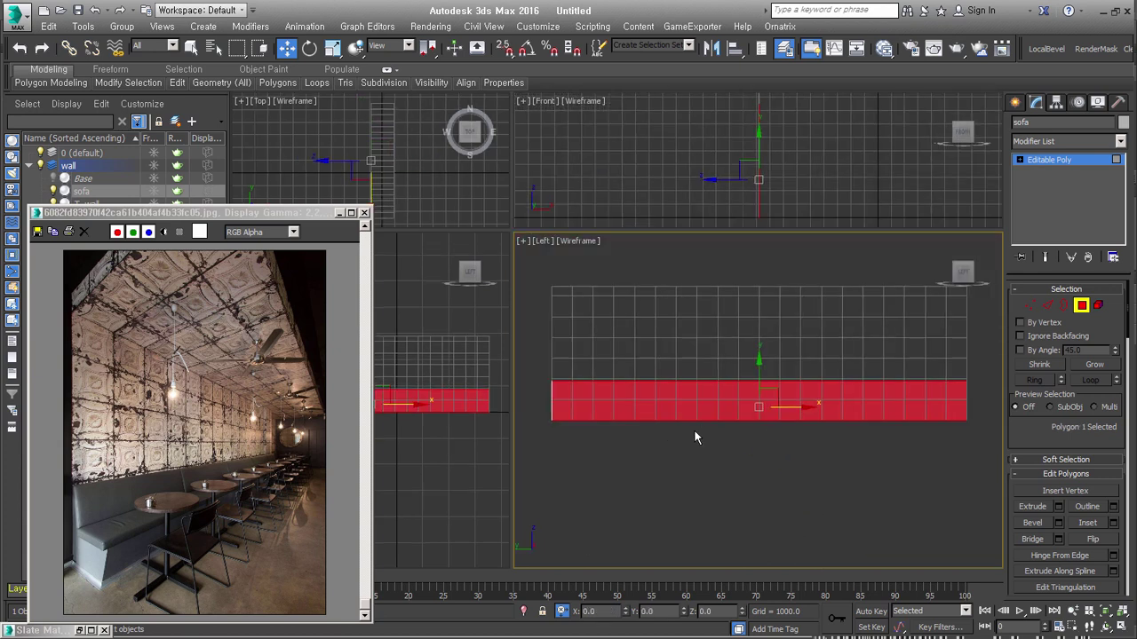
{"action": "key", "text": "f"}
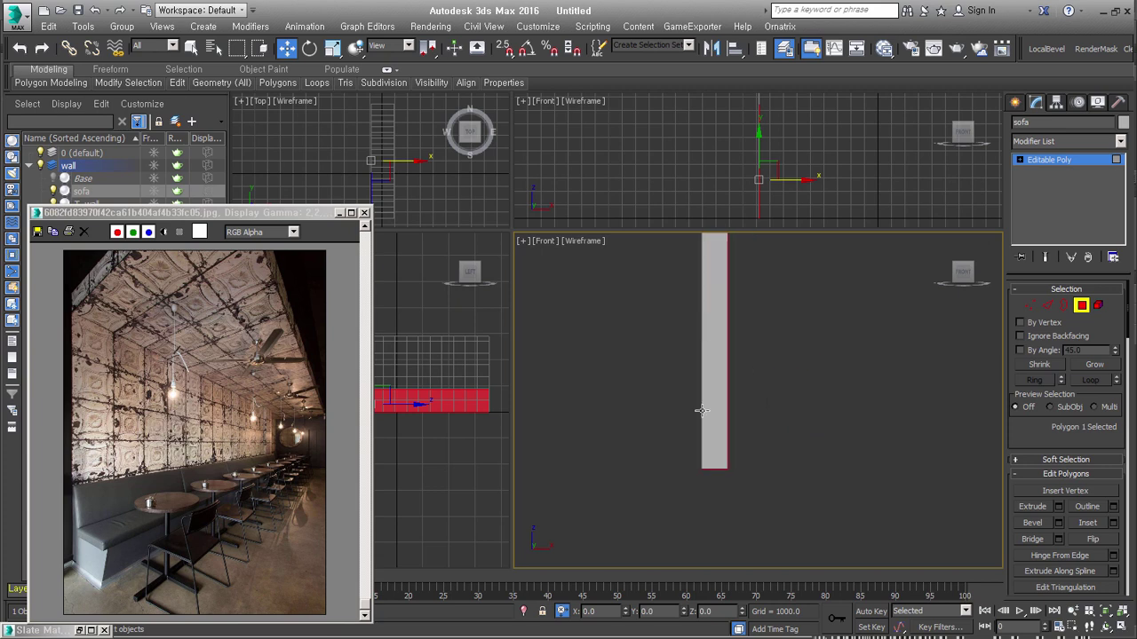
Step: Select the panel's two bottom-right vertices, then return to Polygon mode
{"action": "left_click", "coordinate": [1029, 305]}
{"action": "left_click_drag", "start_coordinate": [782, 481], "coordinate": [721, 503]}
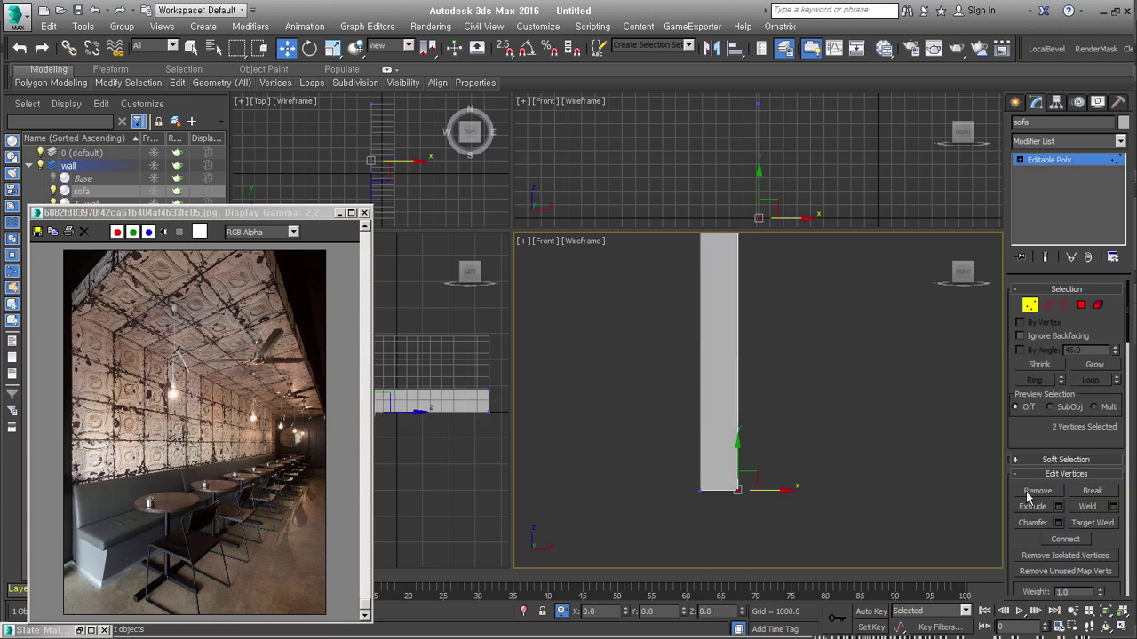
{"action": "left_click", "coordinate": [1081, 304]}
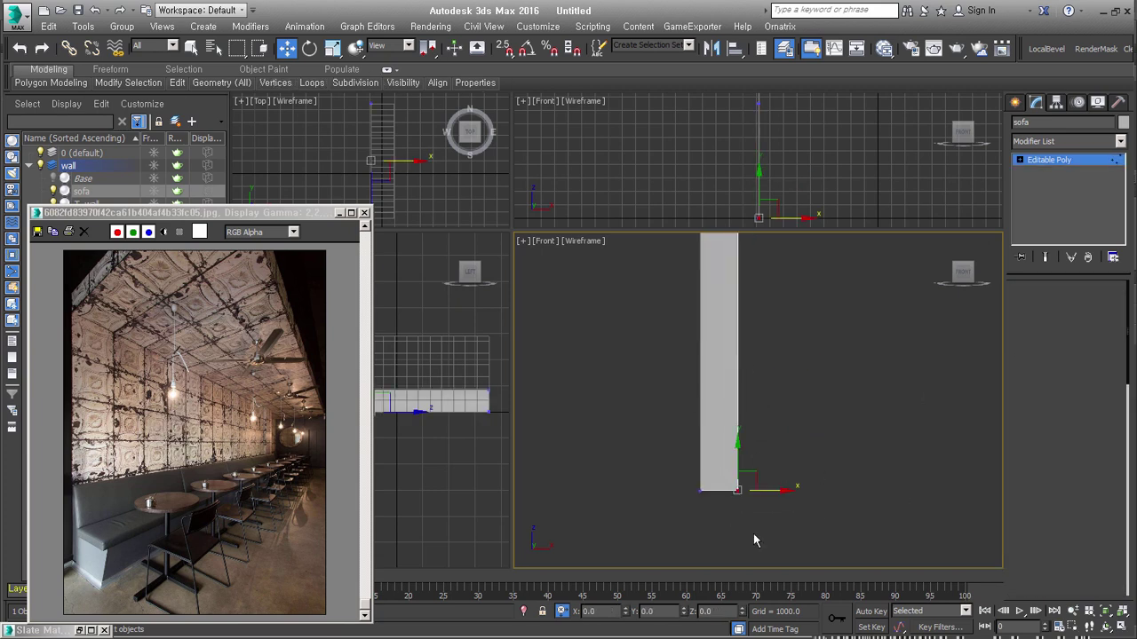
Step: Orbit and zoom into an angled view along the strip at the wall's foot
{"action": "left_click", "coordinate": [808, 481]}
{"action": "mouse_move", "coordinate": [808, 480]}
{"action": "middle_mouse_down", "text": "alt"}
{"action": "mouse_move", "coordinate": [819, 496]}
{"action": "mouse_move", "coordinate": [595, 396]}
{"action": "mouse_move", "coordinate": [807, 485]}
{"action": "mouse_move", "coordinate": [763, 359]}
{"action": "mouse_move", "coordinate": [755, 436]}
{"action": "mouse_move", "coordinate": [748, 399]}
{"action": "mouse_move", "coordinate": [767, 414]}
{"action": "middle_mouse_up", "text": "alt"}
{"action": "scroll", "coordinate": [768, 414], "scroll_direction": "up", "scroll_amount": 5}
{"action": "scroll", "coordinate": [734, 426], "scroll_direction": "up", "scroll_amount": 2}
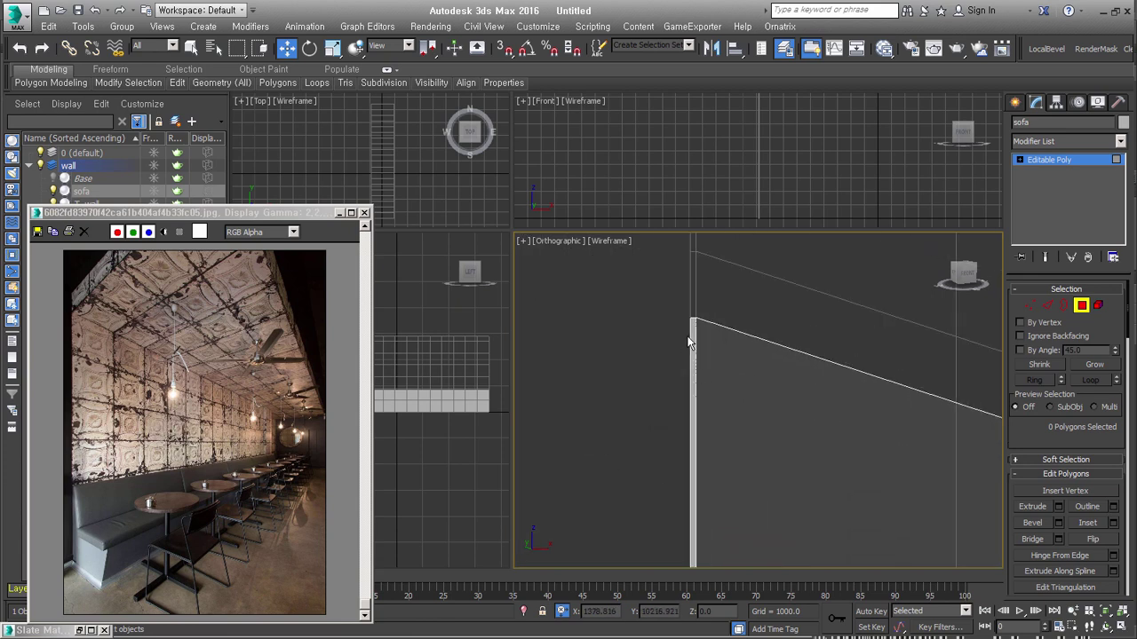
{"action": "left_click", "coordinate": [692, 363]}
{"action": "middle_click_drag", "start_coordinate": [736, 464], "coordinate": [705, 305], "text": "alt"}
{"action": "left_click", "coordinate": [706, 305]}
{"action": "mouse_move", "coordinate": [728, 342]}
{"action": "middle_mouse_down", "text": "alt"}
{"action": "mouse_move", "coordinate": [805, 460]}
{"action": "mouse_move", "coordinate": [774, 393]}
{"action": "middle_mouse_up", "text": "alt"}
{"action": "scroll", "coordinate": [774, 393], "scroll_direction": "down", "scroll_amount": 3}
Step: Connect the strip's top and bottom long edges with 5 vertical segments
{"action": "left_click", "coordinate": [1063, 307]}
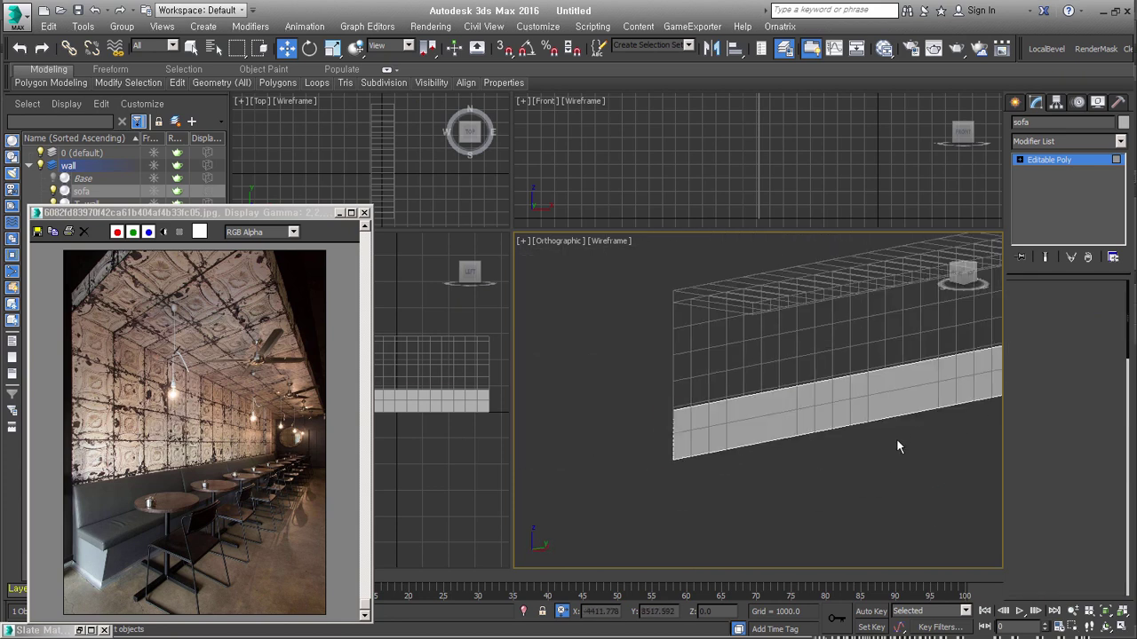
{"action": "mouse_move", "coordinate": [868, 449]}
{"action": "middle_mouse_down"}
{"action": "mouse_move", "coordinate": [745, 404]}
{"action": "mouse_move", "coordinate": [783, 400]}
{"action": "middle_mouse_up"}
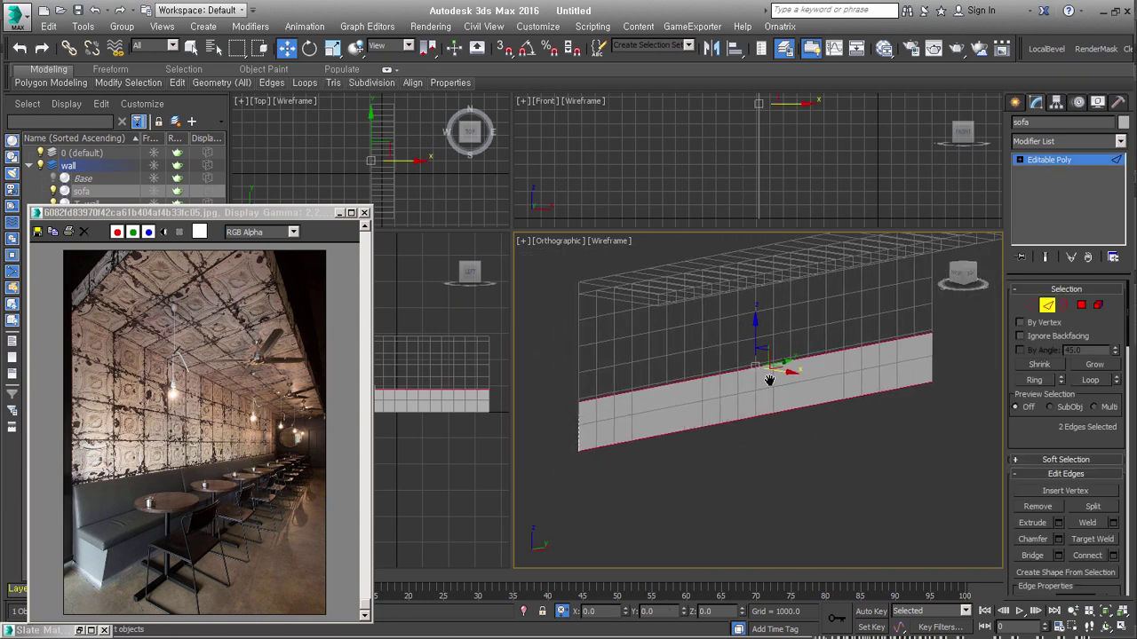
{"action": "right_click", "coordinate": [783, 399]}
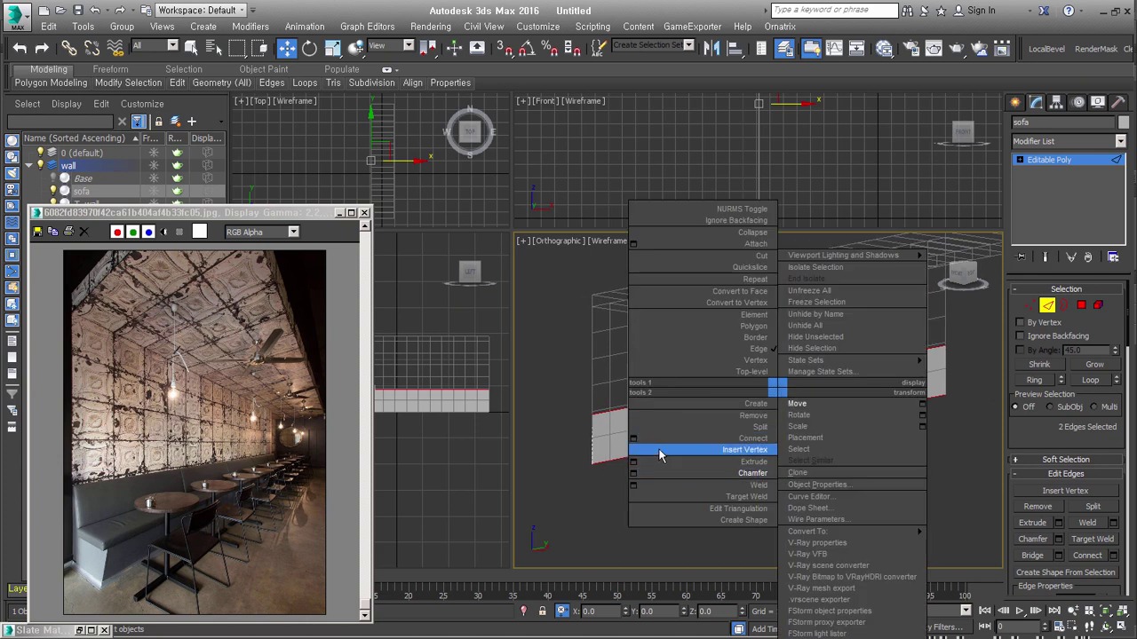
{"action": "left_click", "coordinate": [702, 463]}
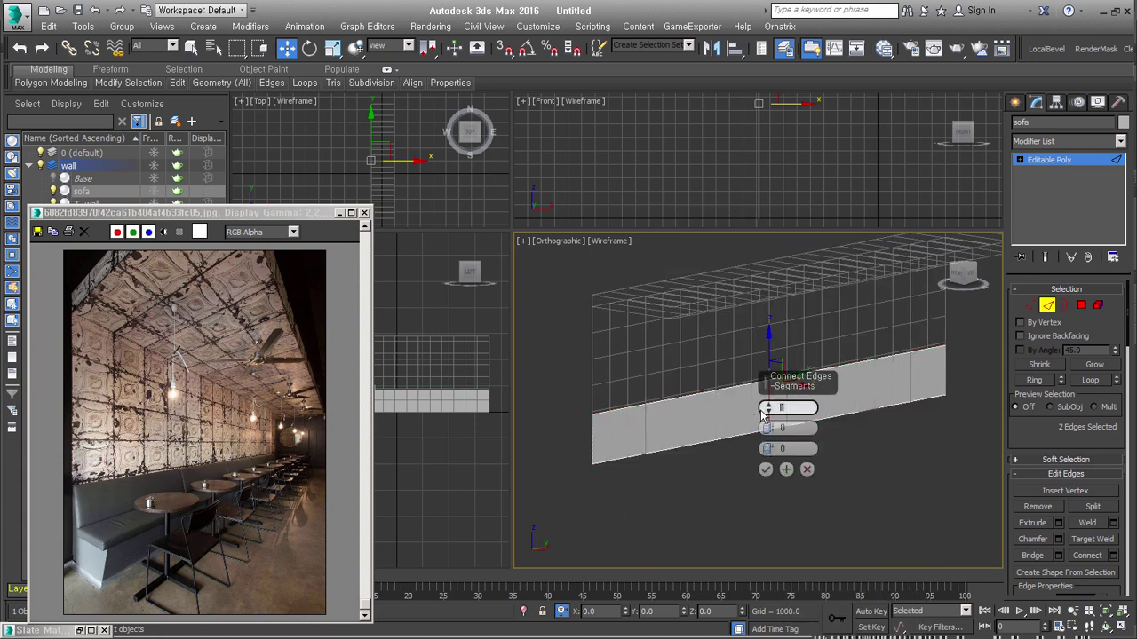
{"action": "type", "text": "5"}
{"action": "key", "text": "Return"}
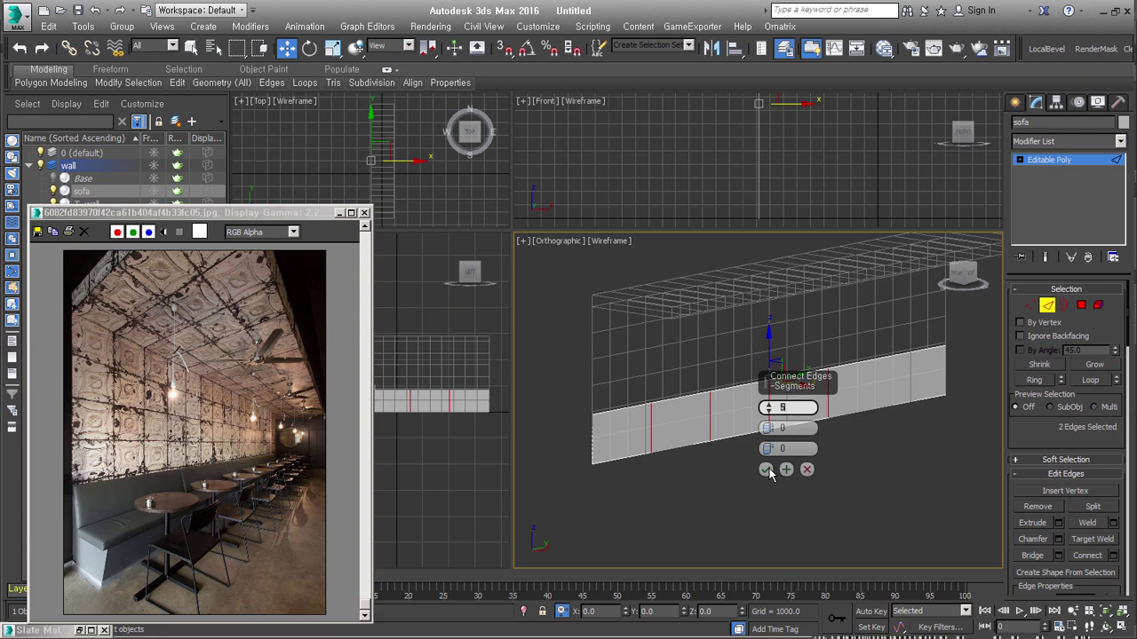
{"action": "left_click", "coordinate": [765, 470]}
Step: Box-select and delete the strip polygons, keeping only the left-end section
{"action": "mouse_move", "coordinate": [897, 406]}
{"action": "middle_mouse_down", "text": "alt"}
{"action": "mouse_move", "coordinate": [878, 417]}
{"action": "mouse_move", "coordinate": [867, 380]}
{"action": "middle_mouse_up", "text": "alt"}
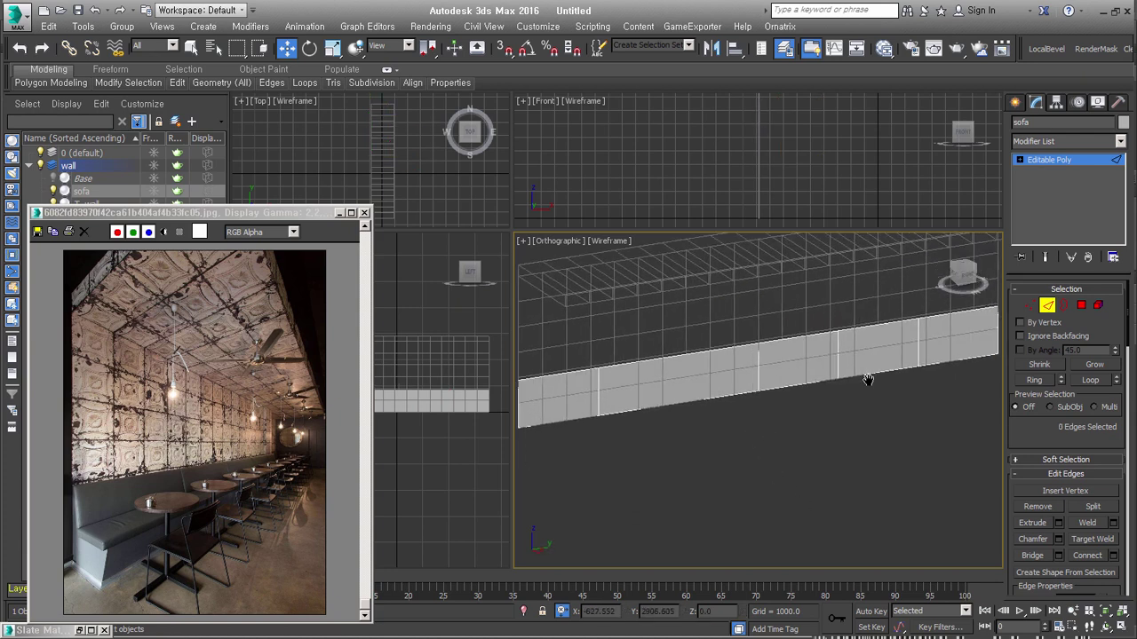
{"action": "left_click", "coordinate": [1080, 305]}
{"action": "scroll", "coordinate": [790, 413], "scroll_direction": "down", "scroll_amount": 2}
{"action": "left_click_drag", "start_coordinate": [934, 421], "coordinate": [703, 328]}
{"action": "key", "text": "Delete"}
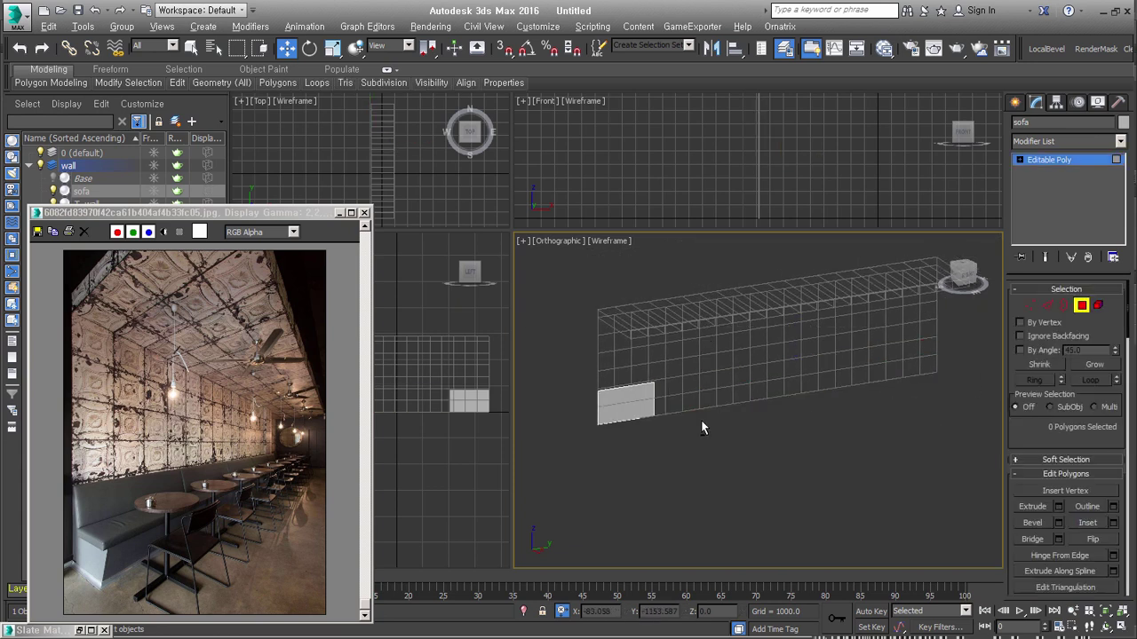
Step: Exit sub-object editing and select the remaining small sofa panel
{"action": "middle_click_drag", "start_coordinate": [702, 428], "coordinate": [740, 427], "text": "alt"}
{"action": "left_click", "coordinate": [1064, 305]}
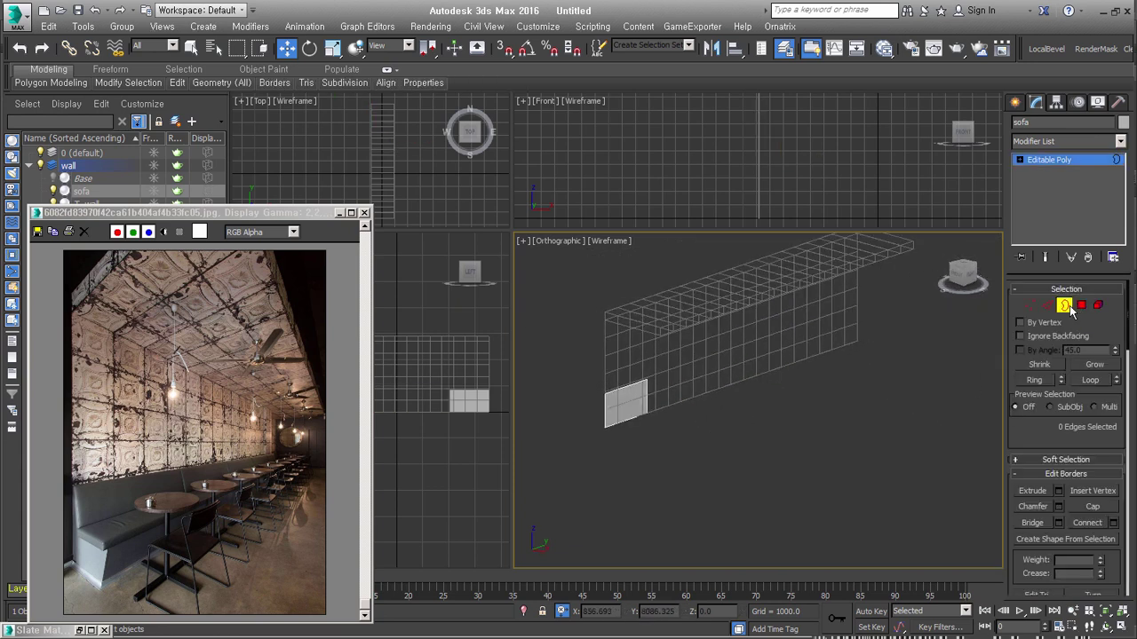
{"action": "left_click", "coordinate": [1064, 306]}
{"action": "scroll", "coordinate": [729, 418], "scroll_direction": "up", "scroll_amount": 2}
{"action": "scroll", "coordinate": [728, 417], "scroll_direction": "up", "scroll_amount": 2}
{"action": "scroll", "coordinate": [726, 421], "scroll_direction": "up", "scroll_amount": 2}
{"action": "left_click", "coordinate": [726, 421]}
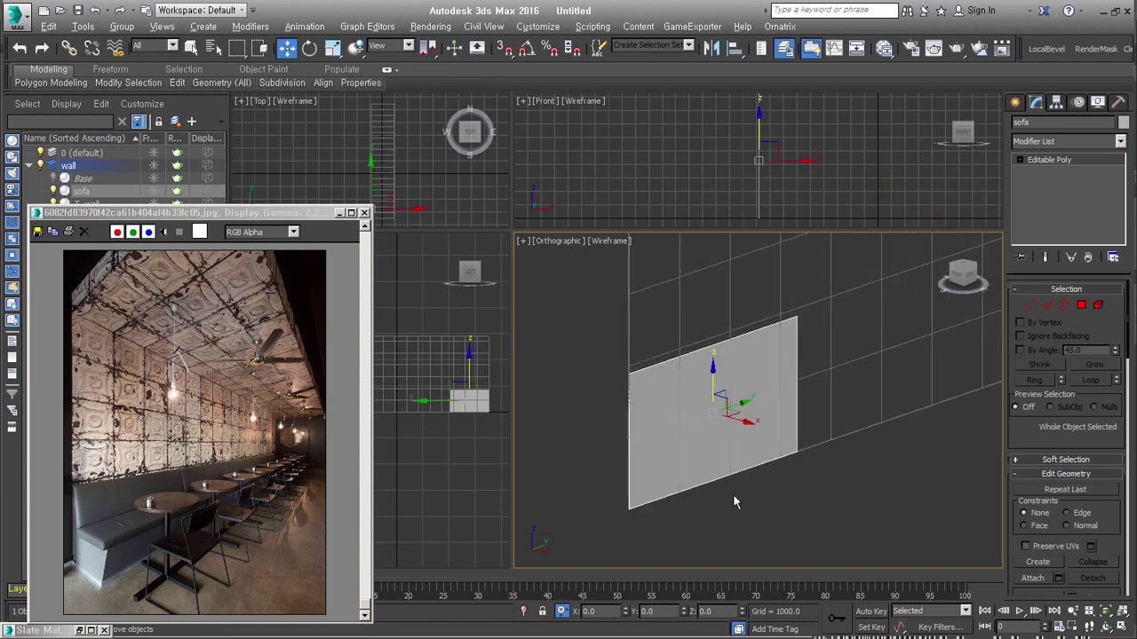
{"action": "mouse_move", "coordinate": [723, 448]}
{"action": "middle_mouse_down", "text": "alt"}
{"action": "mouse_move", "coordinate": [737, 473]}
{"action": "mouse_move", "coordinate": [760, 462]}
{"action": "middle_mouse_up", "text": "alt"}
Step: Chamfer the panel's middle edge with an amount of 450
{"action": "left_click", "coordinate": [1046, 304]}
{"action": "left_click", "coordinate": [675, 444]}
{"action": "right_click", "coordinate": [707, 386]}
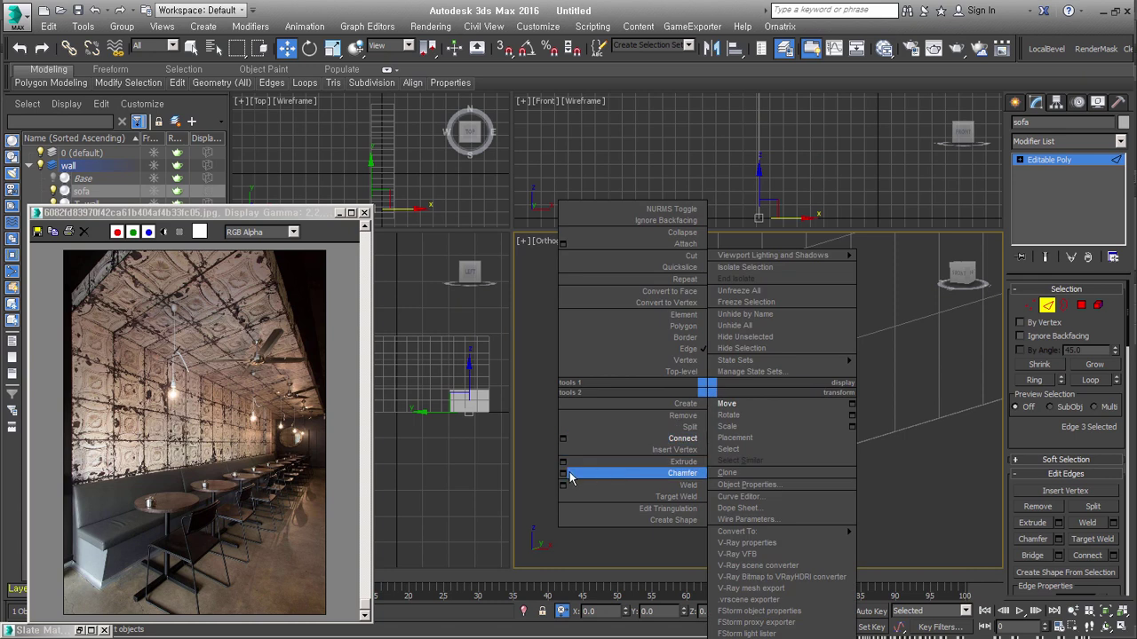
{"action": "left_click", "coordinate": [569, 477]}
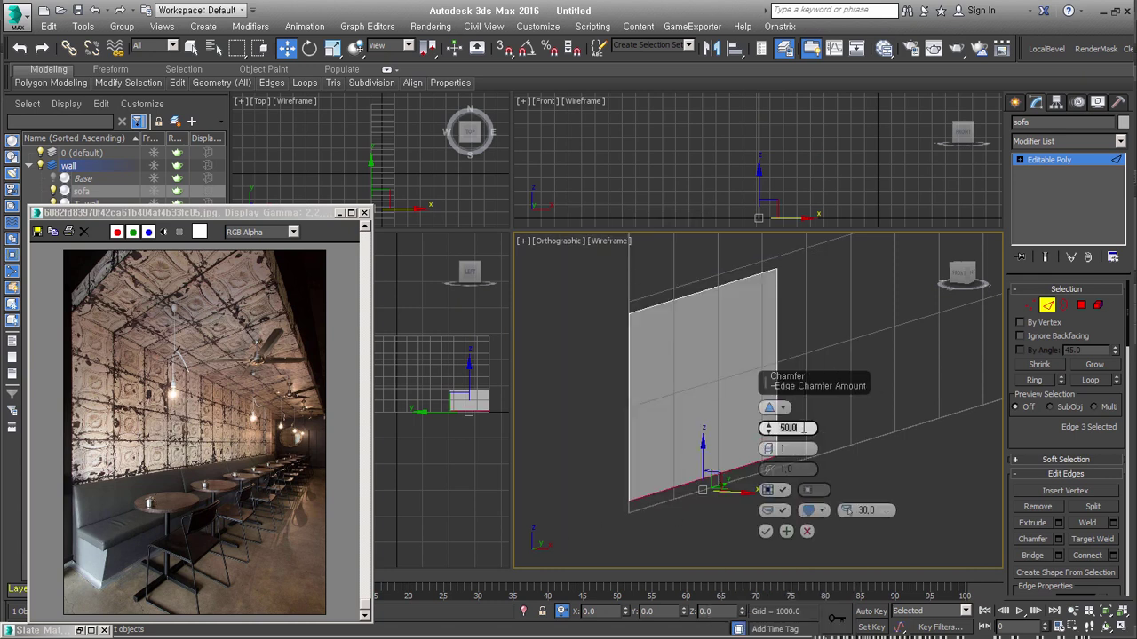
{"action": "type", "text": "450"}
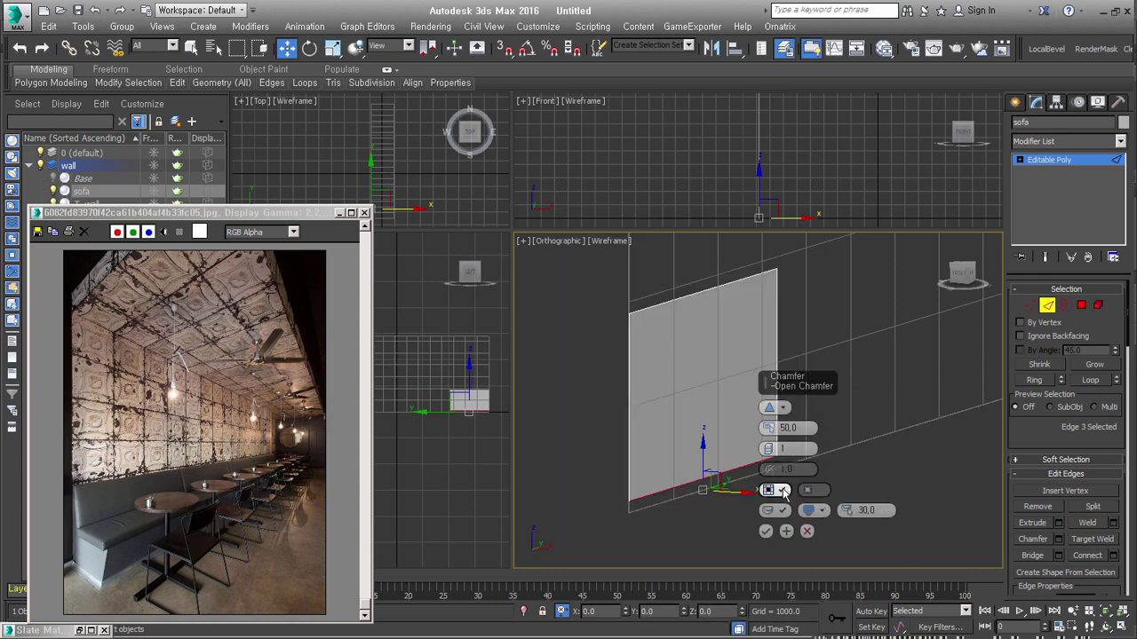
{"action": "key", "text": "Return"}
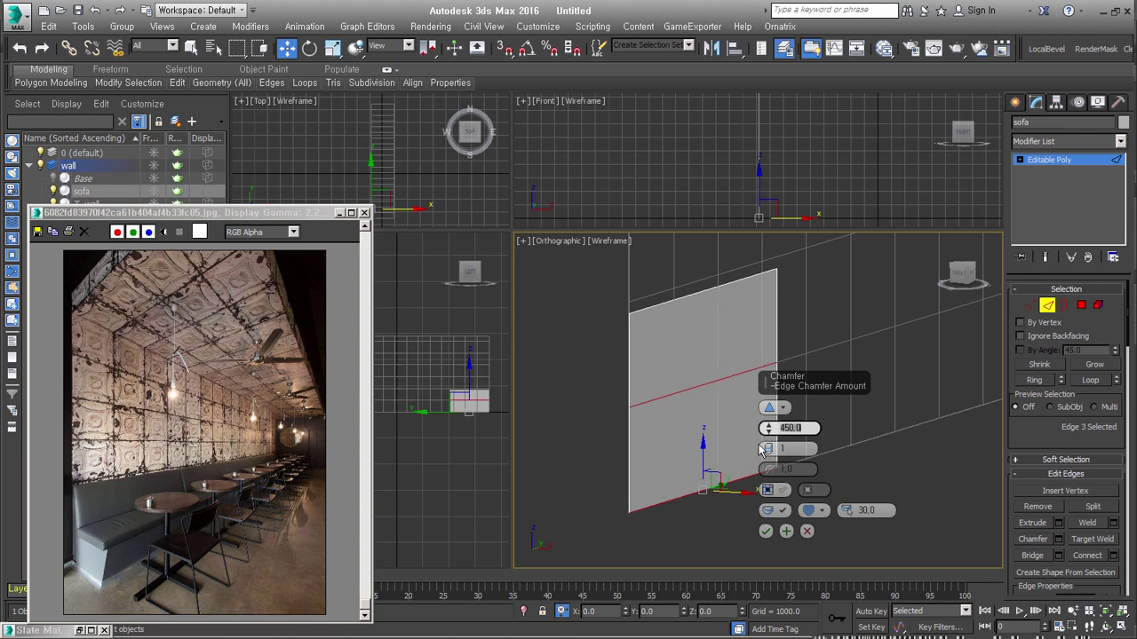
{"action": "left_click", "coordinate": [765, 531]}
Step: Chamfer the panel's bottom edge with a final amount of 400
{"action": "left_click_drag", "start_coordinate": [737, 505], "coordinate": [711, 480]}
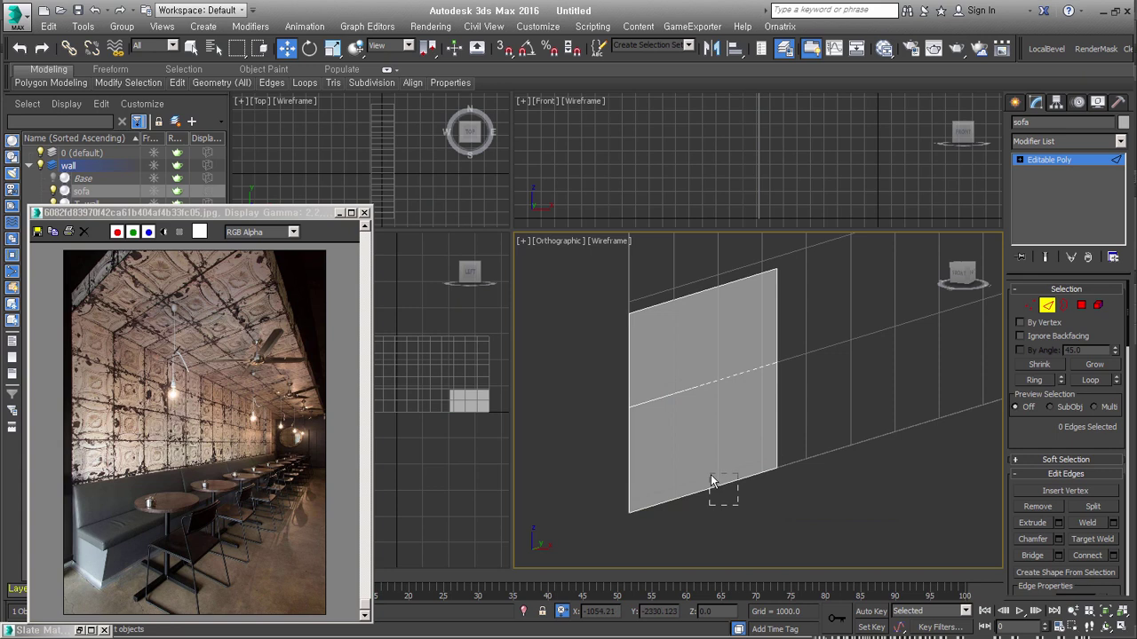
{"action": "right_click", "coordinate": [728, 388]}
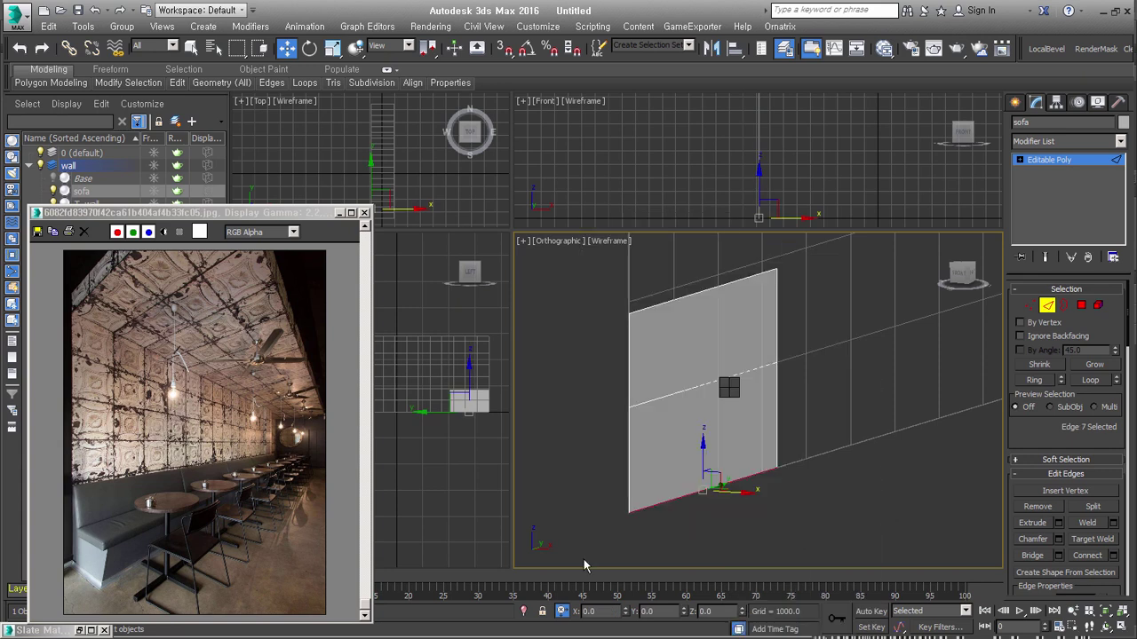
{"action": "type", "text": "80"}
{"action": "key", "text": "Return"}
{"action": "type", "text": "50,0"}
{"action": "key", "text": "Return"}
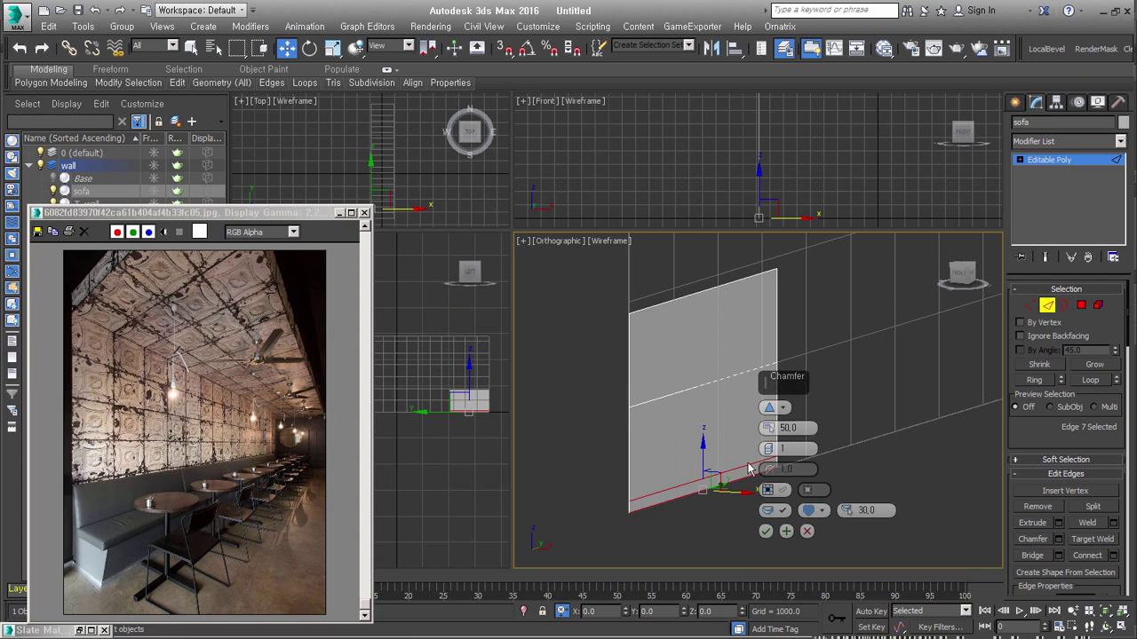
{"action": "left_click_drag", "start_coordinate": [769, 430], "coordinate": [789, 349]}
{"action": "left_click", "coordinate": [798, 428]}
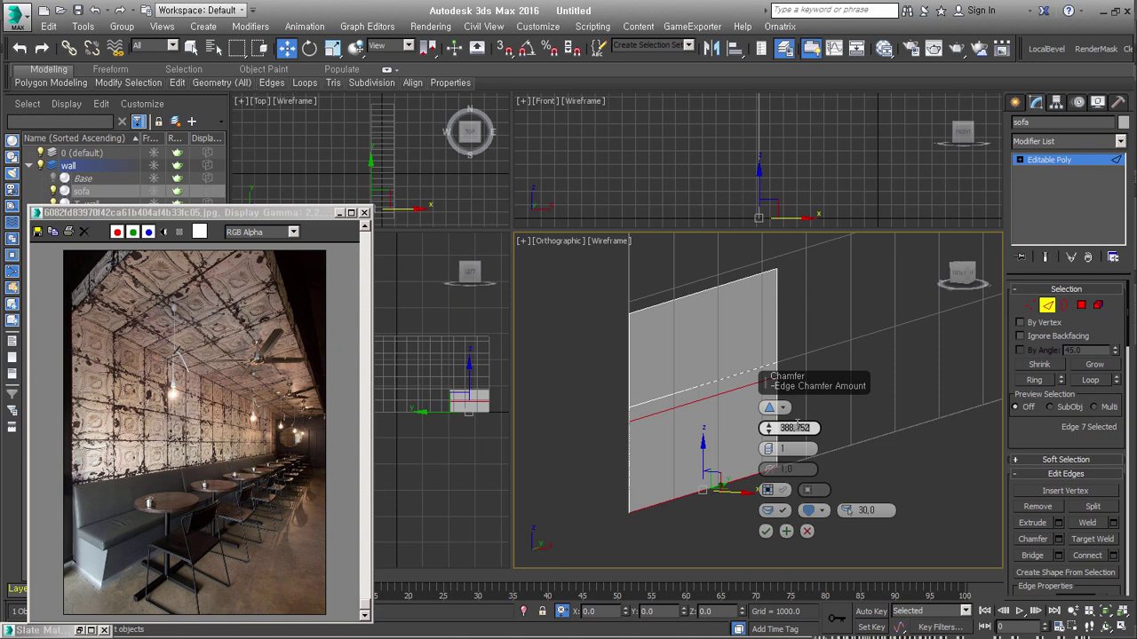
{"action": "type", "text": "400"}
{"action": "key", "text": "Return"}
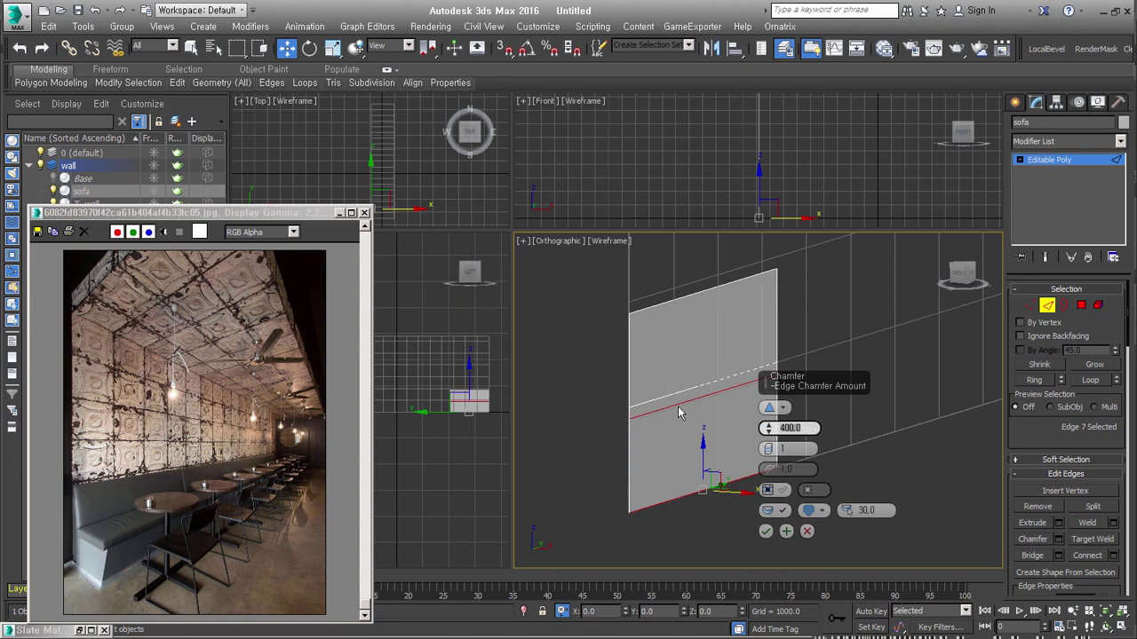
{"action": "left_click", "coordinate": [767, 531]}
{"action": "left_click", "coordinate": [767, 522]}
{"action": "mouse_move", "coordinate": [769, 519]}
{"action": "middle_mouse_down", "text": "alt"}
{"action": "mouse_move", "coordinate": [770, 460]}
{"action": "mouse_move", "coordinate": [743, 462]}
{"action": "middle_mouse_up", "text": "alt"}
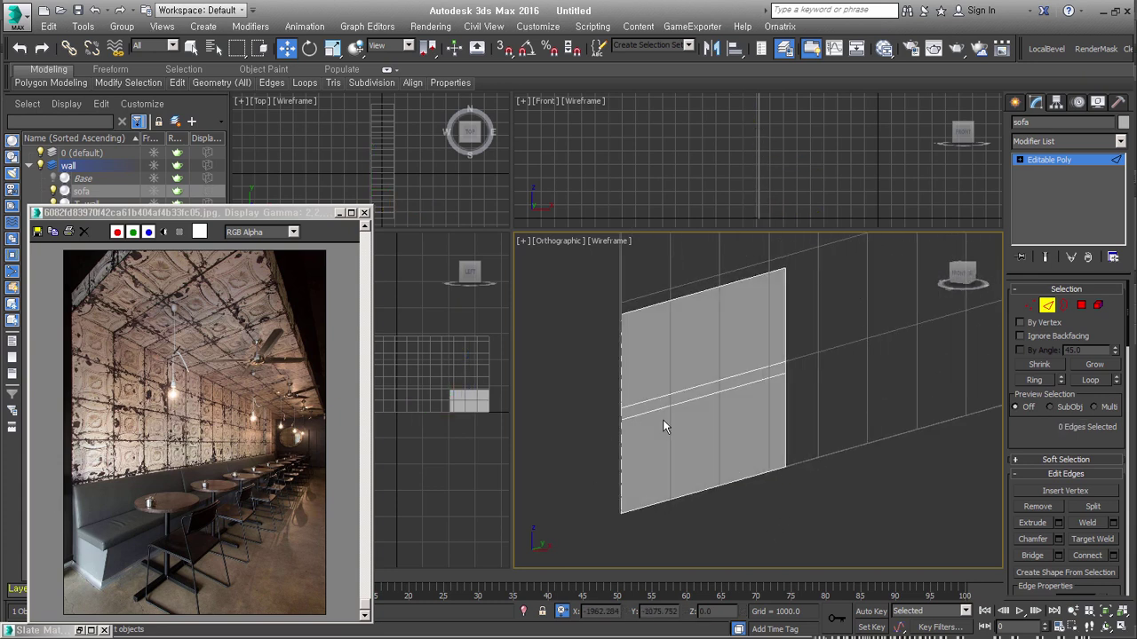
Step: Add a Shell modifier with Inner Amount 20 to thicken the panel
{"action": "key", "text": "s"}
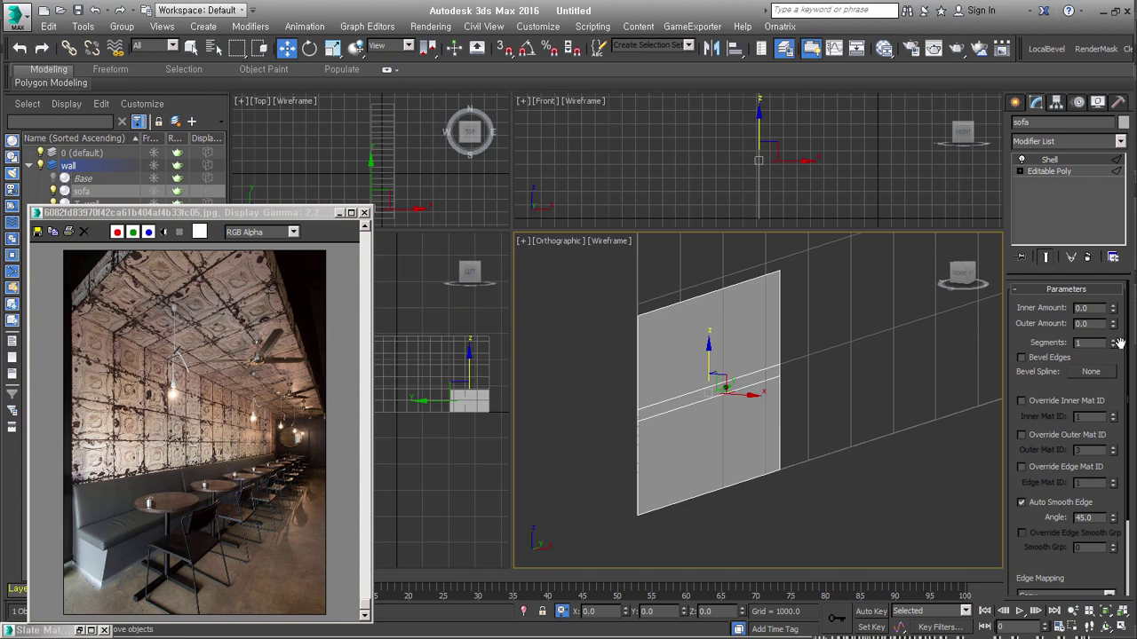
{"action": "double_click", "coordinate": [1073, 308]}
{"action": "type", "text": "20"}
{"action": "key", "text": "Return"}
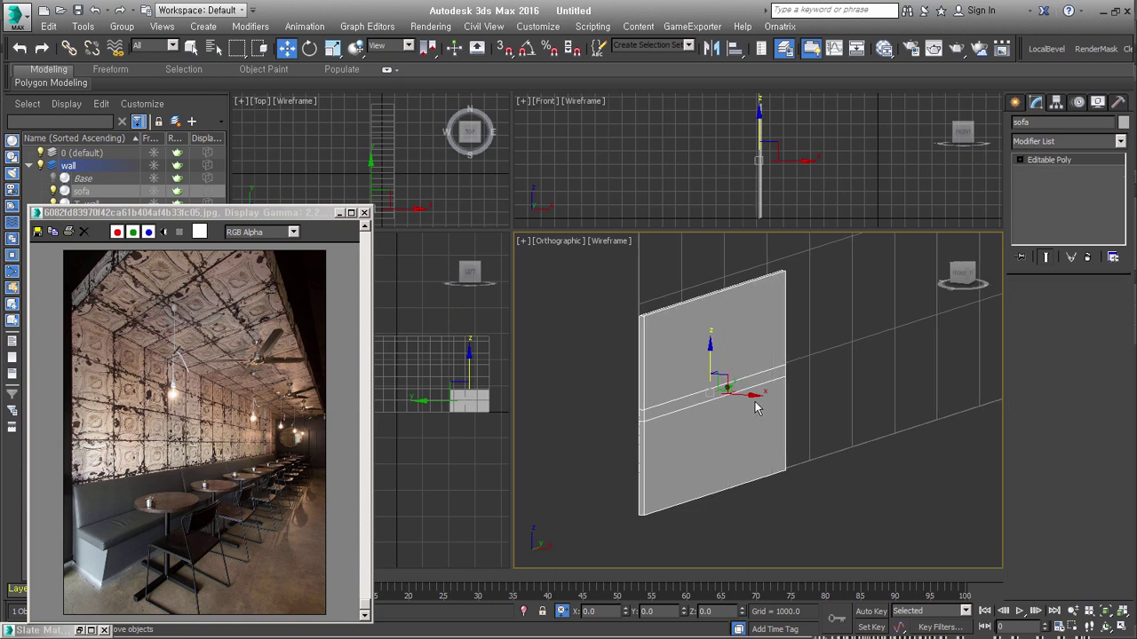
Step: Select the panel's lower-section polygon and push it forward
{"action": "left_click", "coordinate": [1019, 159]}
{"action": "left_click", "coordinate": [1048, 205]}
{"action": "left_click", "coordinate": [699, 409]}
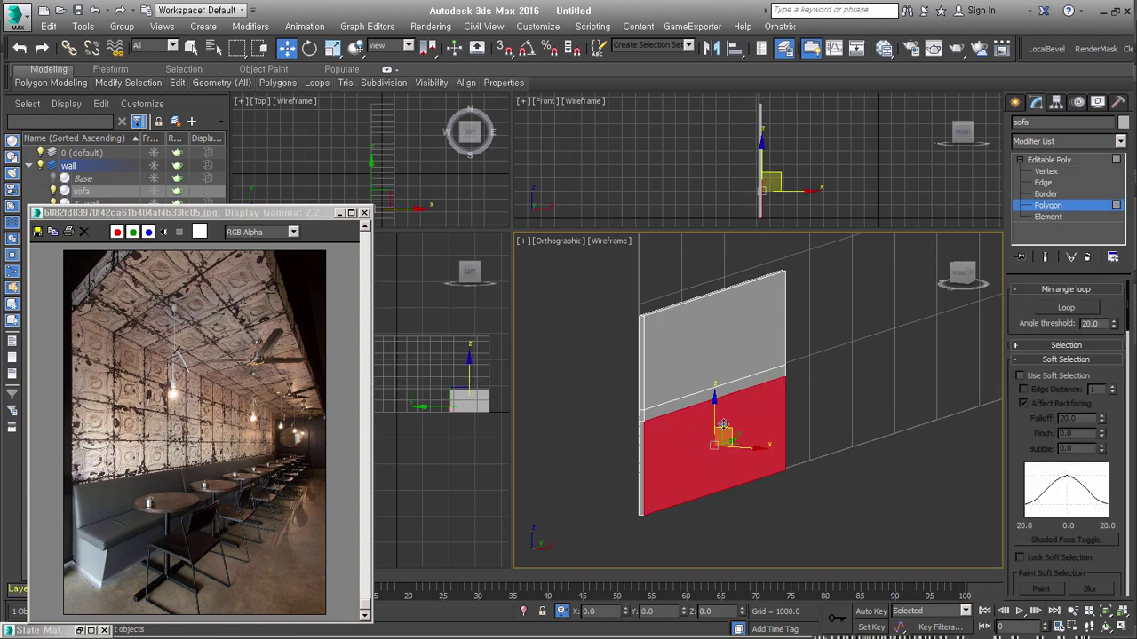
{"action": "left_click", "coordinate": [689, 400], "text": "ctrl"}
{"action": "left_click_drag", "start_coordinate": [744, 425], "coordinate": [730, 440]}
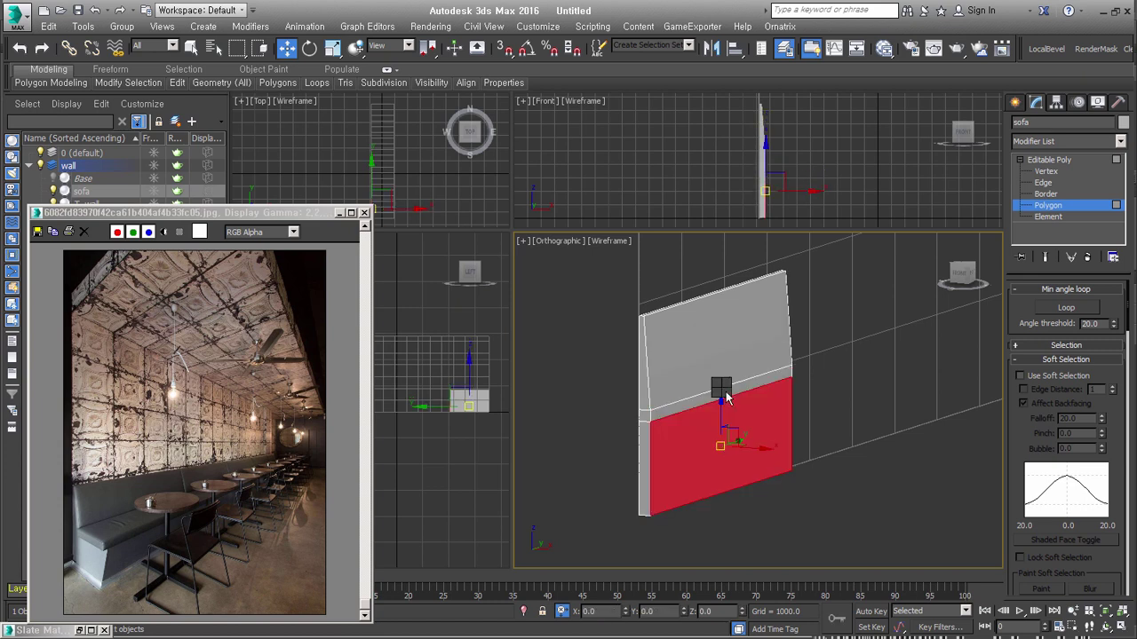
Step: Extrude the lower face outward into a deep box seat below the backrest
{"action": "right_click", "coordinate": [721, 388]}
{"action": "left_click", "coordinate": [700, 430]}
{"action": "left_click_drag", "start_coordinate": [713, 474], "coordinate": [733, 371]}
{"action": "mouse_move", "coordinate": [734, 371]}
{"action": "middle_mouse_down", "text": "alt"}
{"action": "mouse_move", "coordinate": [784, 405]}
{"action": "mouse_move", "coordinate": [754, 429]}
{"action": "middle_mouse_up", "text": "alt"}
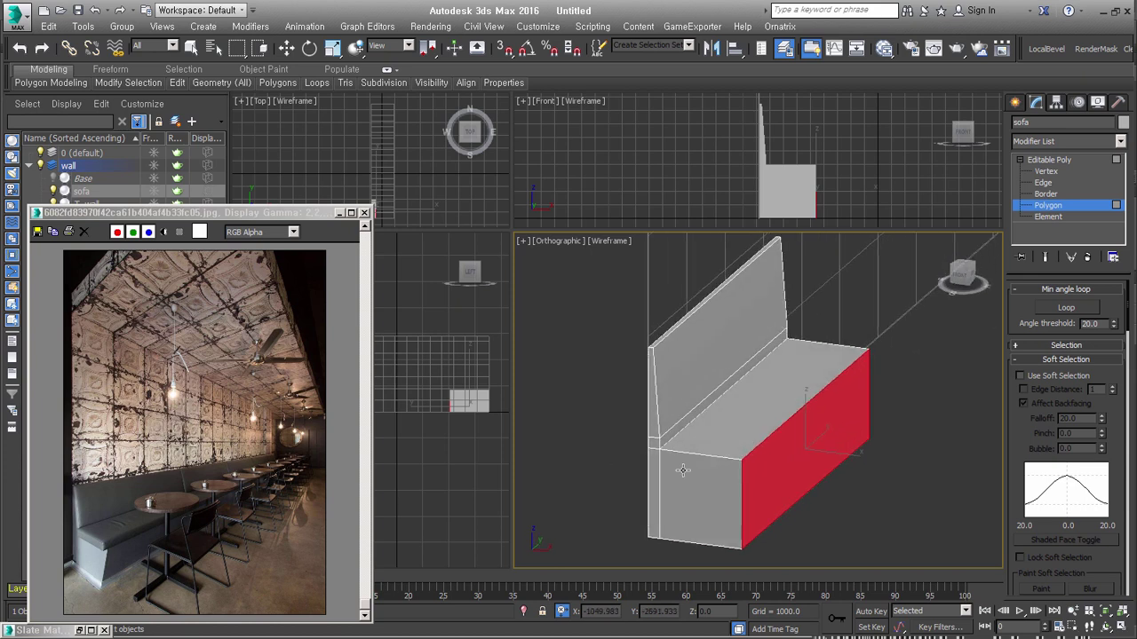
{"action": "key", "text": "w"}
{"action": "middle_click_drag", "start_coordinate": [790, 495], "coordinate": [811, 485], "text": "alt"}
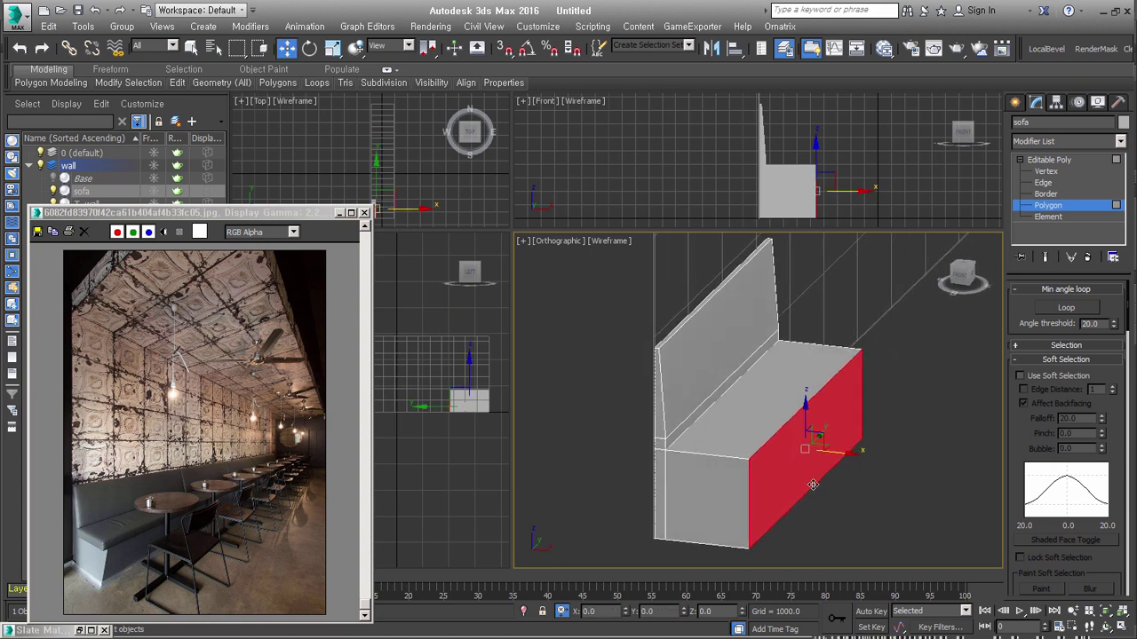
{"action": "left_click", "coordinate": [854, 530]}
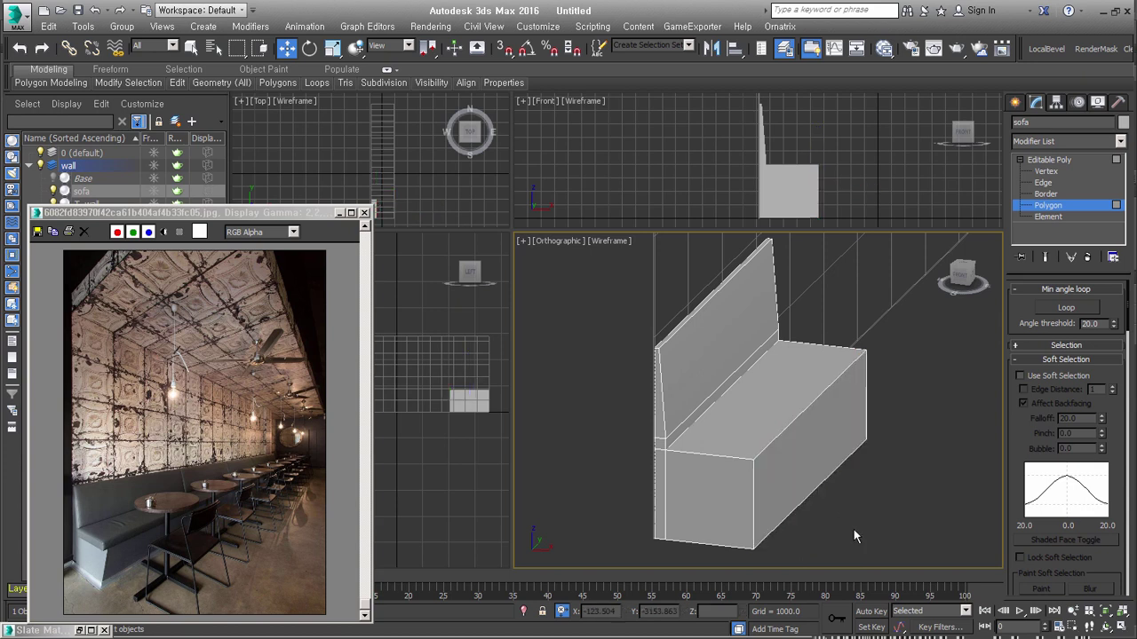
{"action": "middle_click_drag", "start_coordinate": [854, 529], "coordinate": [823, 513], "text": "alt"}
Step: Move the sofa's bottom front edge back to slant the base inward
{"action": "key", "text": "2"}
{"action": "left_click", "coordinate": [814, 492]}
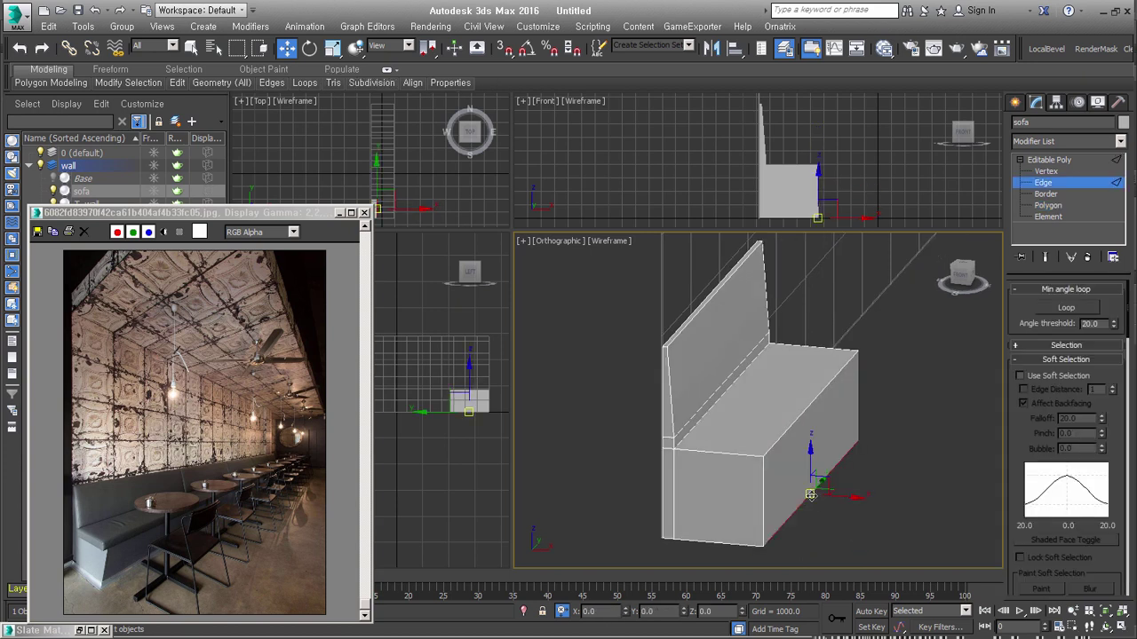
{"action": "left_click_drag", "start_coordinate": [823, 495], "coordinate": [810, 497]}
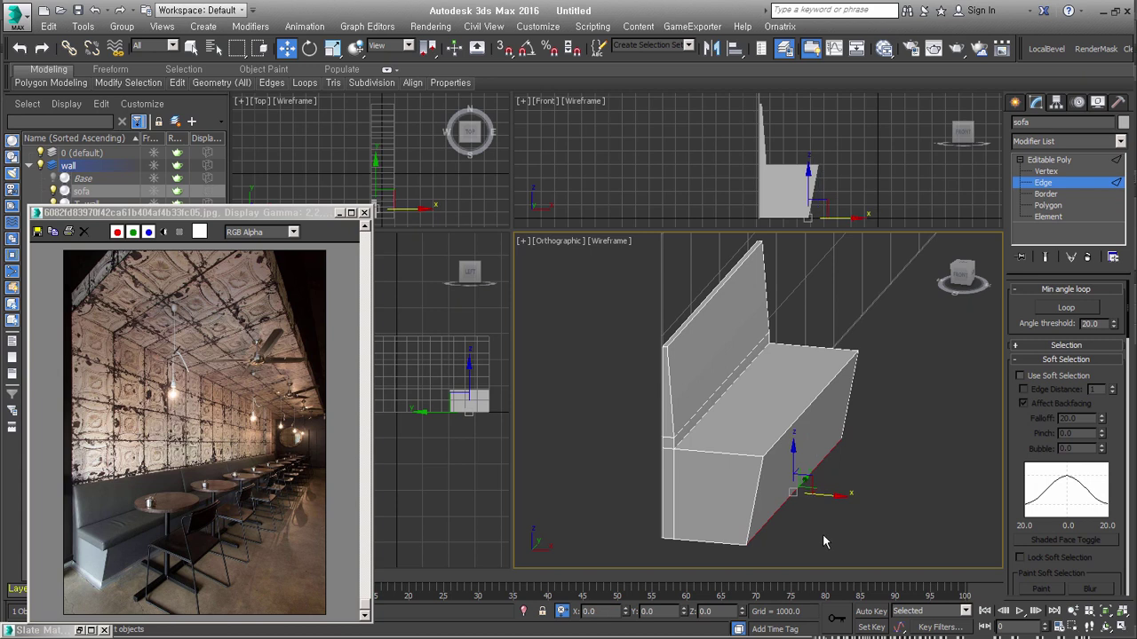
{"action": "left_click", "coordinate": [822, 534]}
{"action": "middle_click_drag", "start_coordinate": [822, 534], "coordinate": [802, 471], "text": "alt"}
Step: Insert a Swift Loop edge loop around the sofa's lower base
{"action": "key", "text": "shift+alt+w"}
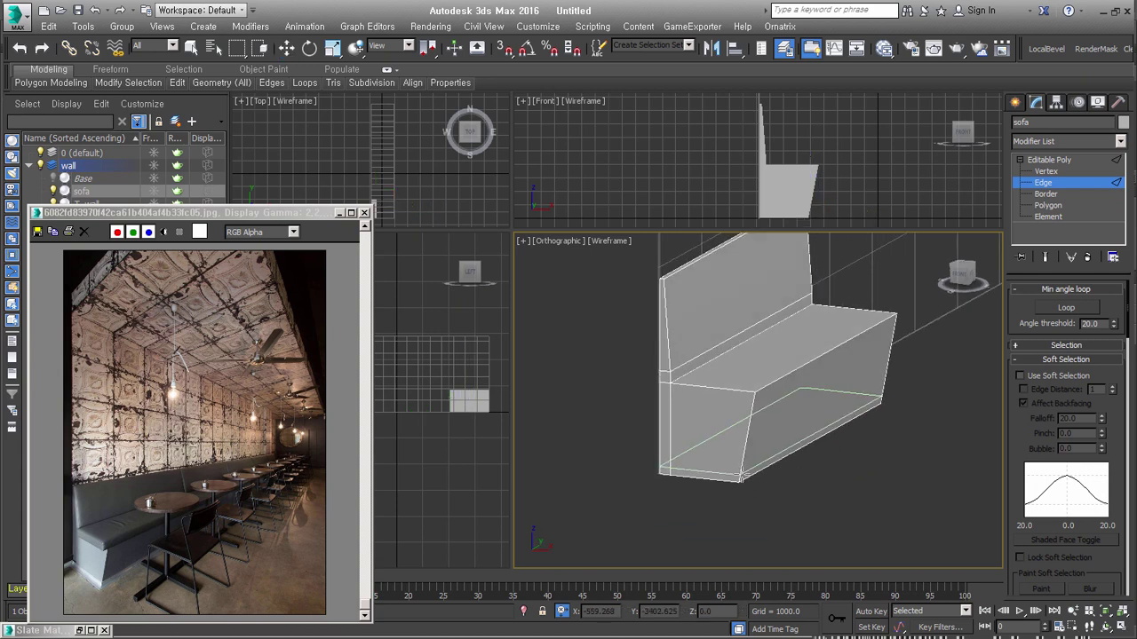
{"action": "left_click", "coordinate": [738, 472]}
{"action": "right_click", "coordinate": [738, 472]}
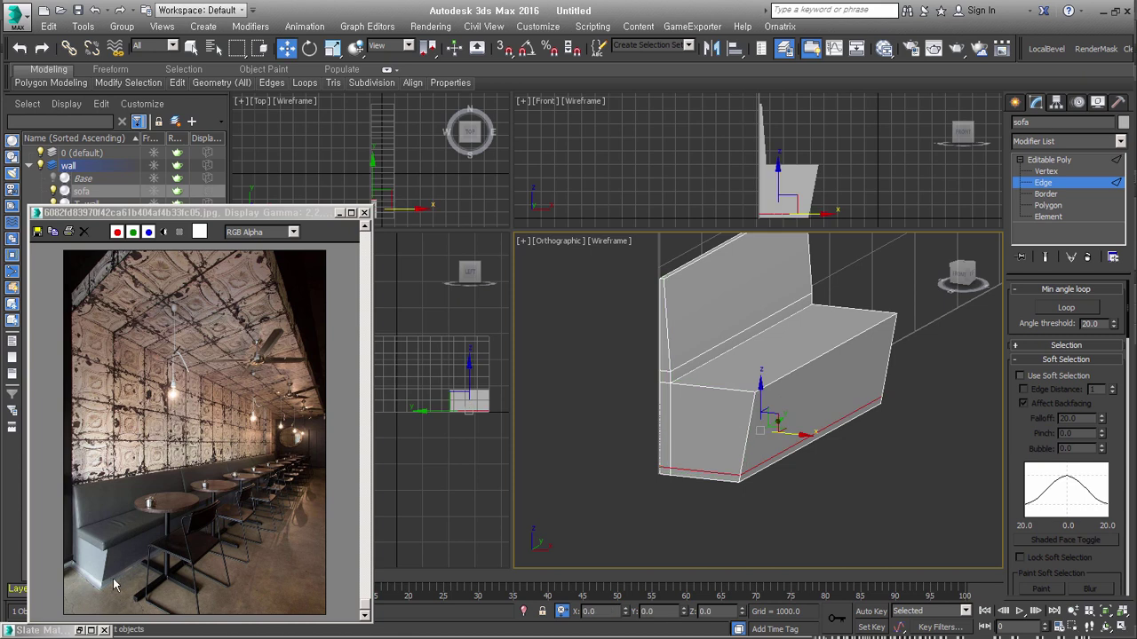
{"action": "left_click", "coordinate": [811, 488]}
{"action": "mouse_move", "coordinate": [787, 495]}
{"action": "middle_mouse_down", "text": "alt"}
{"action": "mouse_move", "coordinate": [711, 436]}
{"action": "mouse_move", "coordinate": [672, 440]}
{"action": "mouse_move", "coordinate": [734, 439]}
{"action": "middle_mouse_up", "text": "alt"}
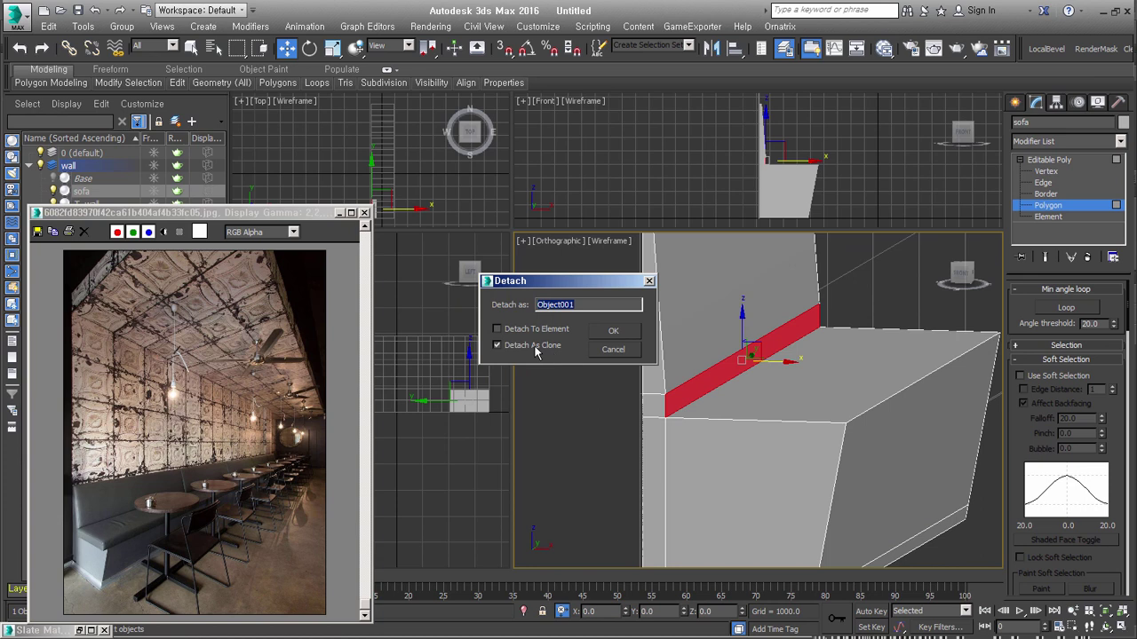
Step: Detach clones of the seat strip as Object001 and the backrest face as Object002
{"action": "left_click", "coordinate": [609, 332]}
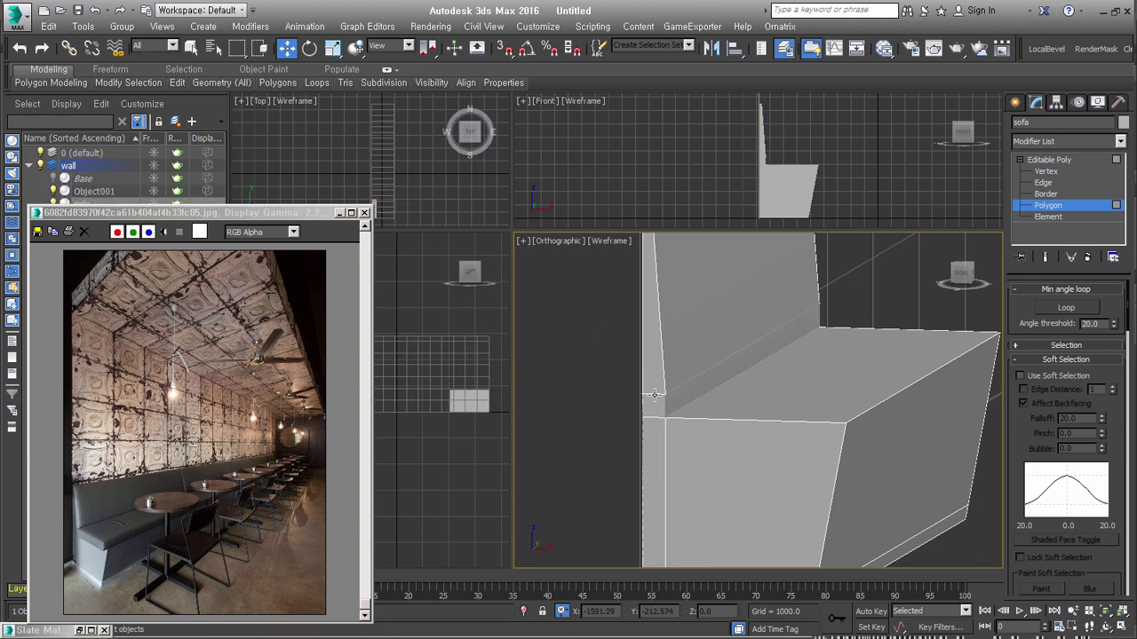
{"action": "left_click", "coordinate": [680, 364]}
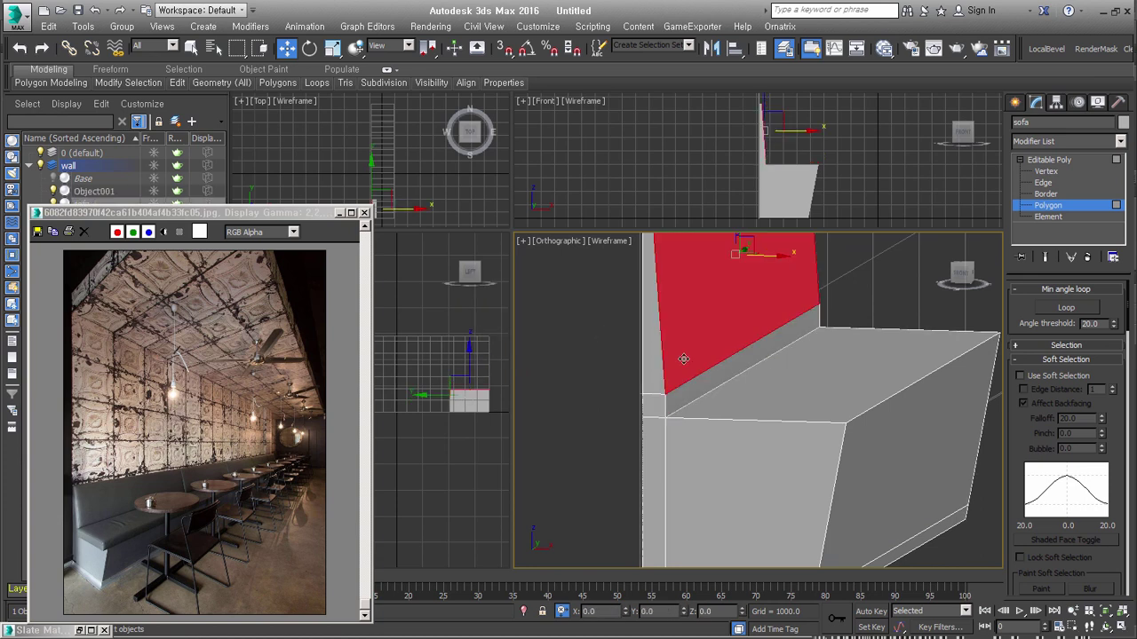
{"action": "scroll", "coordinate": [737, 454], "scroll_direction": "down", "scroll_amount": 2}
{"action": "key", "text": "alt+d"}
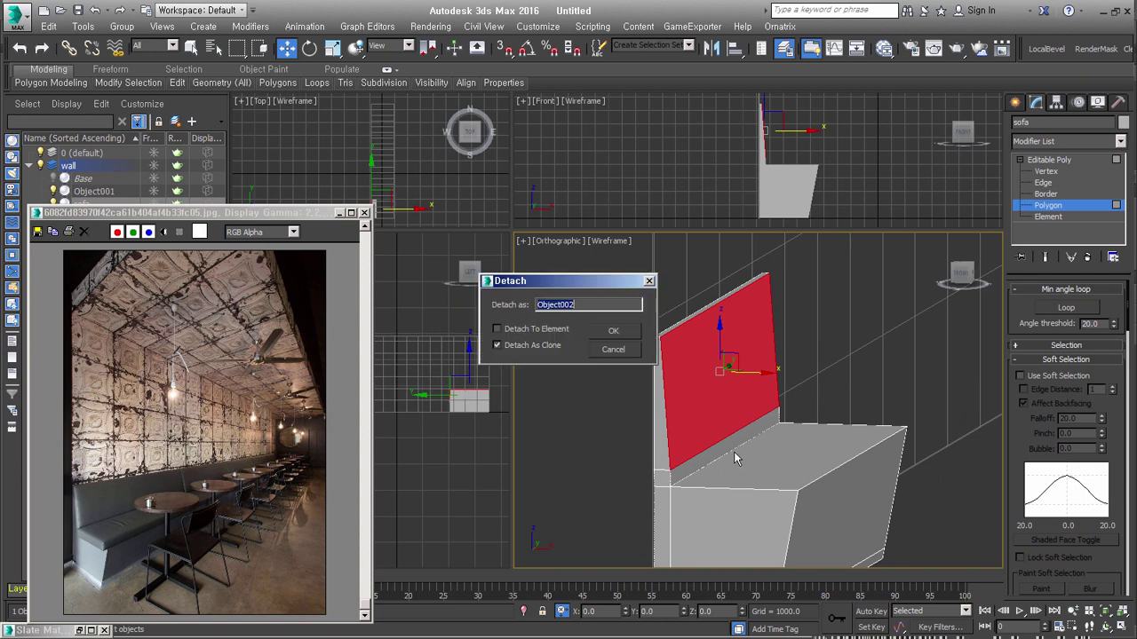
{"action": "left_click", "coordinate": [613, 331]}
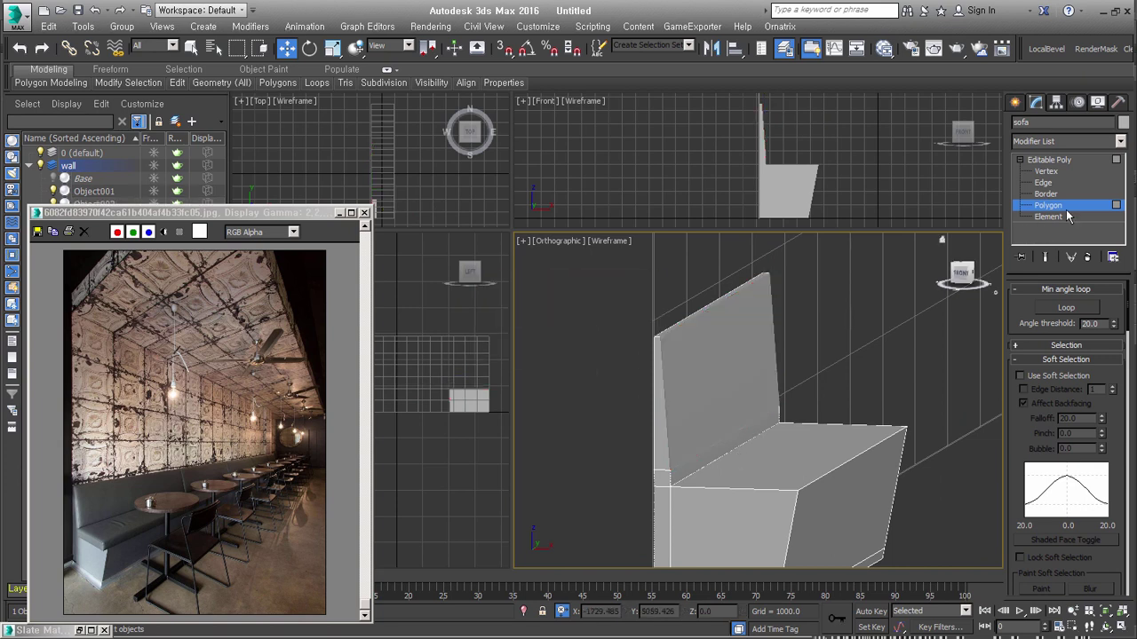
Step: Exit face editing on the sofa and select the detached Object001 strip
{"action": "left_click", "coordinate": [1052, 205]}
{"action": "middle_click_drag", "start_coordinate": [855, 476], "coordinate": [796, 427]}
{"action": "left_click", "coordinate": [929, 518]}
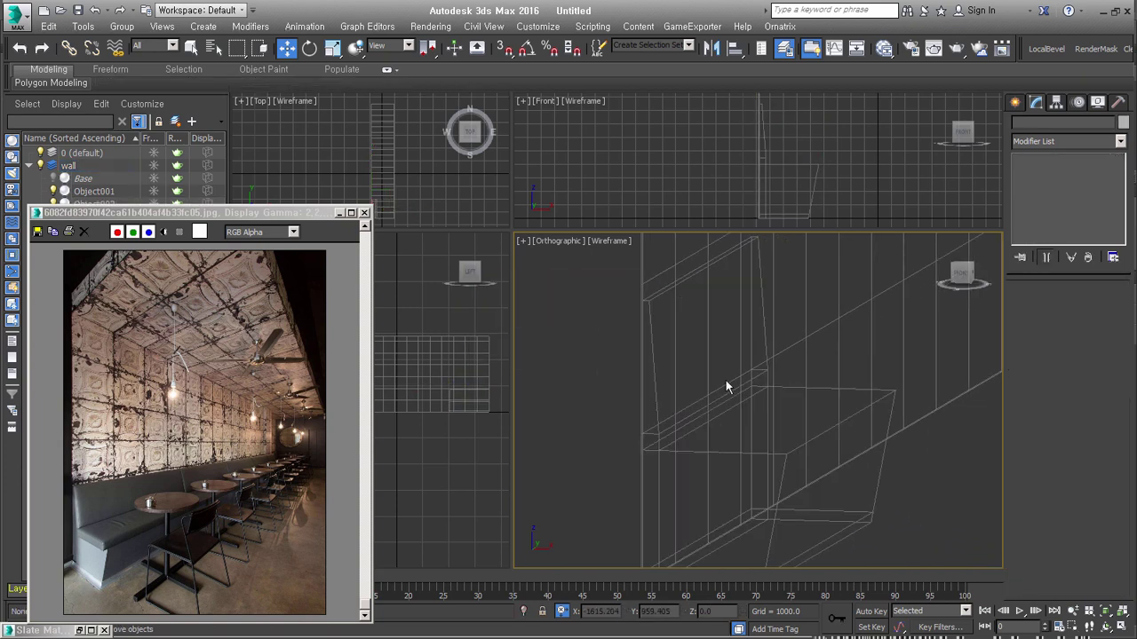
{"action": "left_click", "coordinate": [708, 409]}
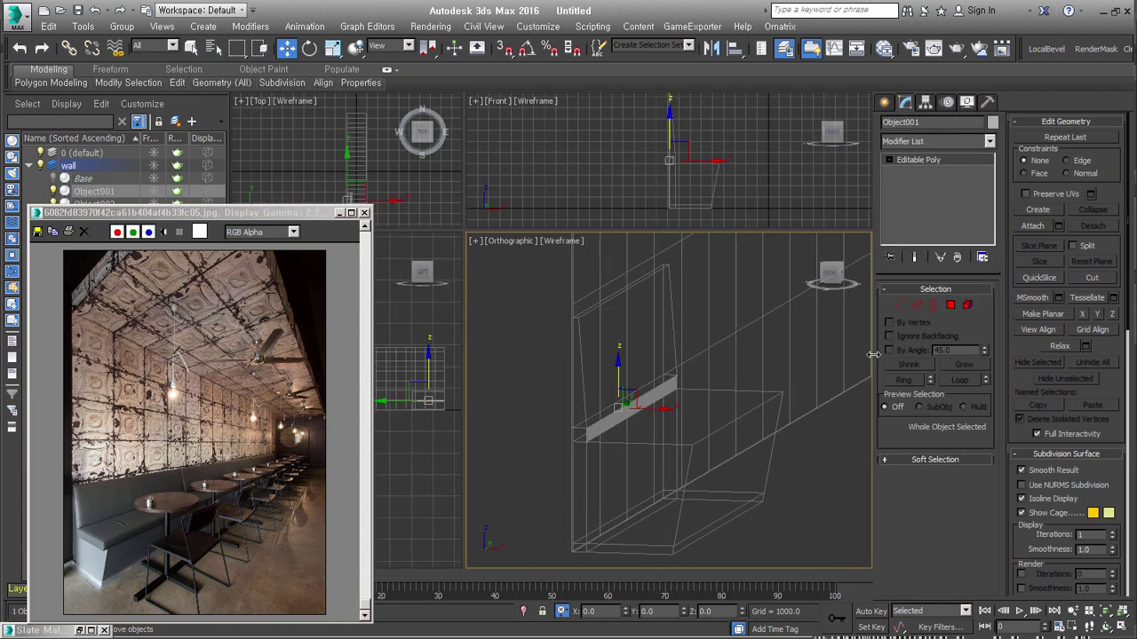
Step: Shell Object001 with inner amount 0 and outer amount about 369
{"action": "left_click_drag", "start_coordinate": [1004, 356], "coordinate": [1033, 356]}
{"action": "scroll", "coordinate": [756, 373], "scroll_direction": "up", "scroll_amount": 3}
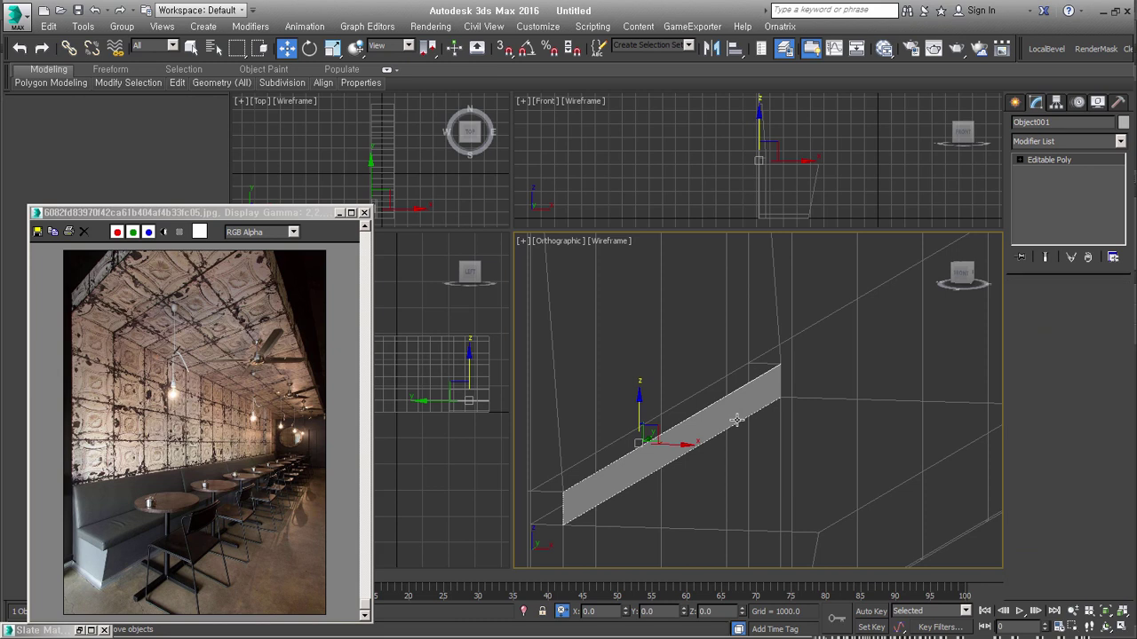
{"action": "middle_click_drag", "start_coordinate": [769, 454], "coordinate": [751, 415]}
{"action": "right_click", "coordinate": [1113, 308]}
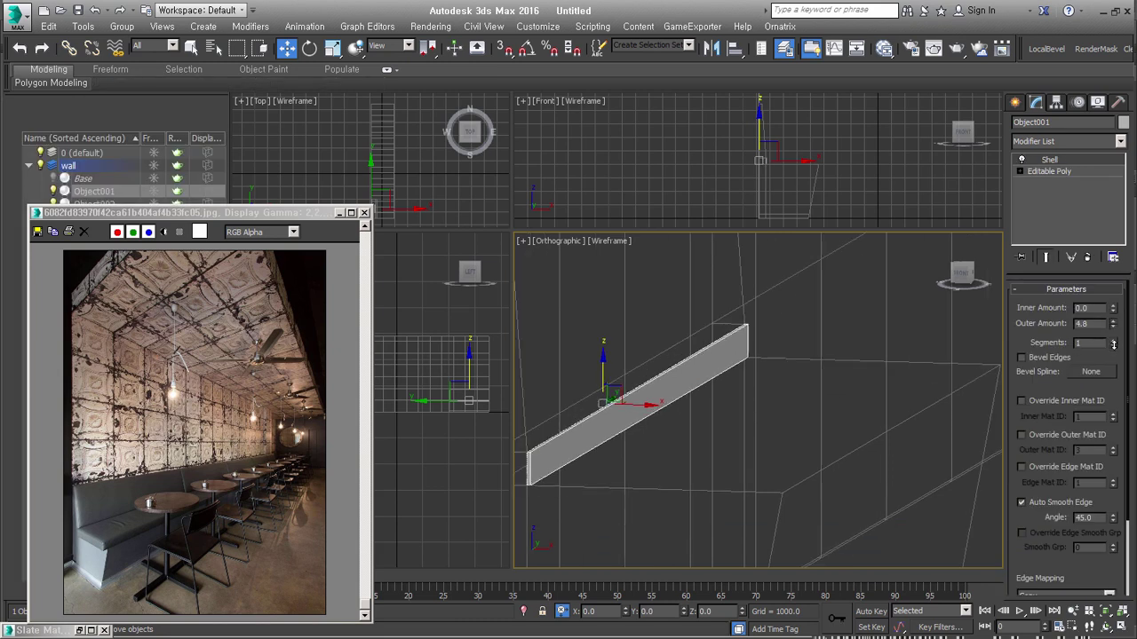
{"action": "left_click_drag", "start_coordinate": [1112, 326], "coordinate": [1113, 258]}
{"action": "left_click_drag", "start_coordinate": [1113, 324], "coordinate": [1113, 266]}
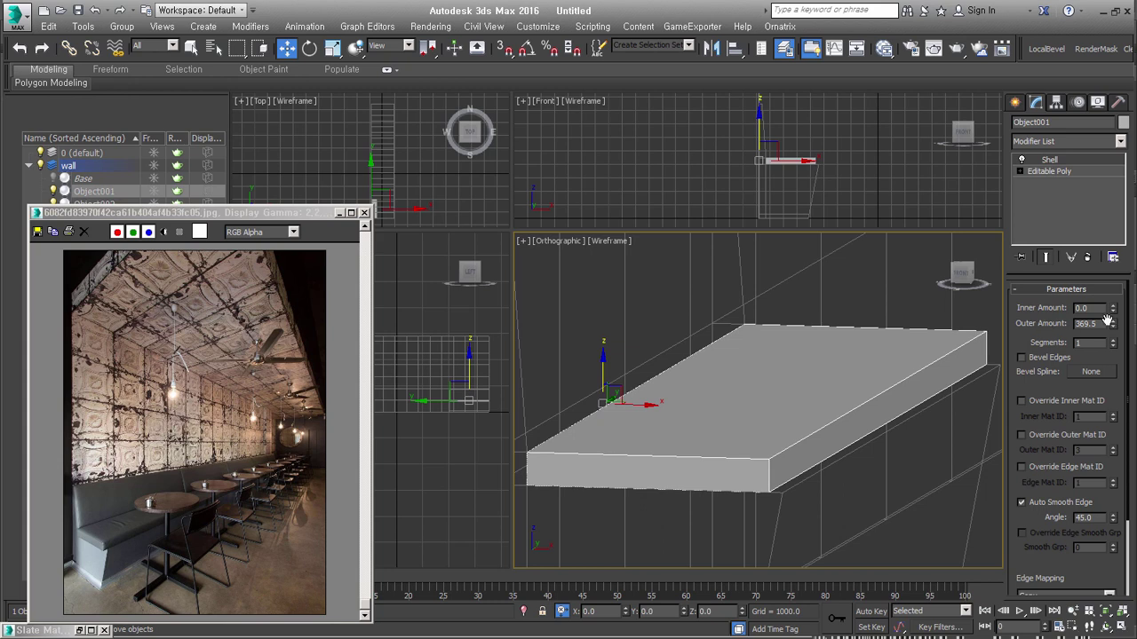
Step: Collapse the shelled strip into an editable mesh and enter vertex editing
{"action": "right_click", "coordinate": [1049, 159]}
{"action": "left_click", "coordinate": [1070, 302]}
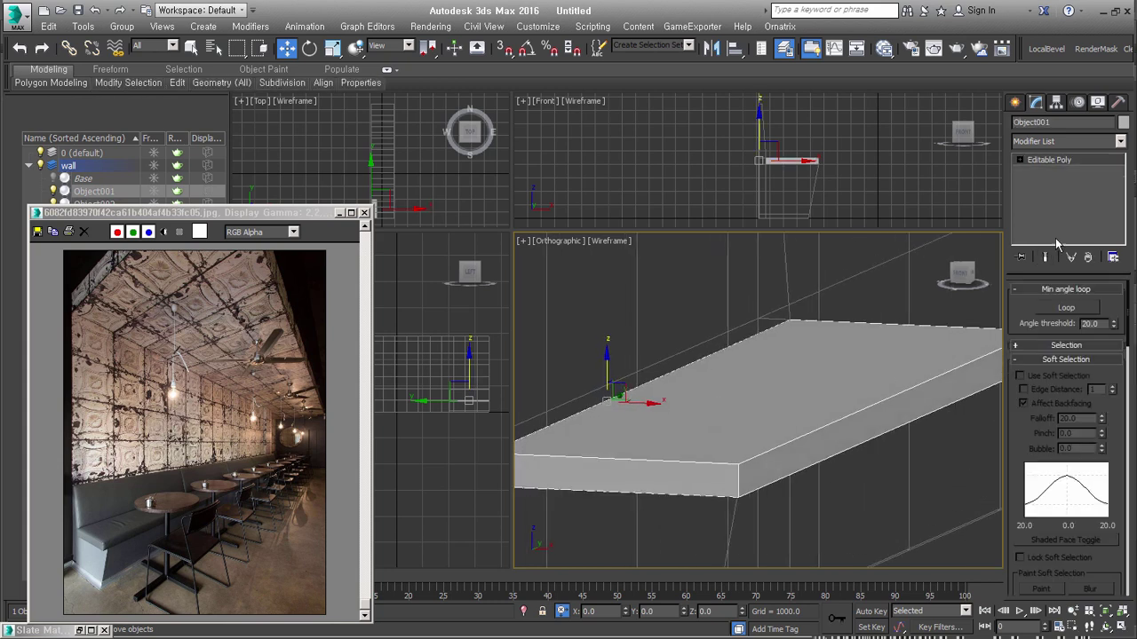
{"action": "left_click", "coordinate": [1020, 161]}
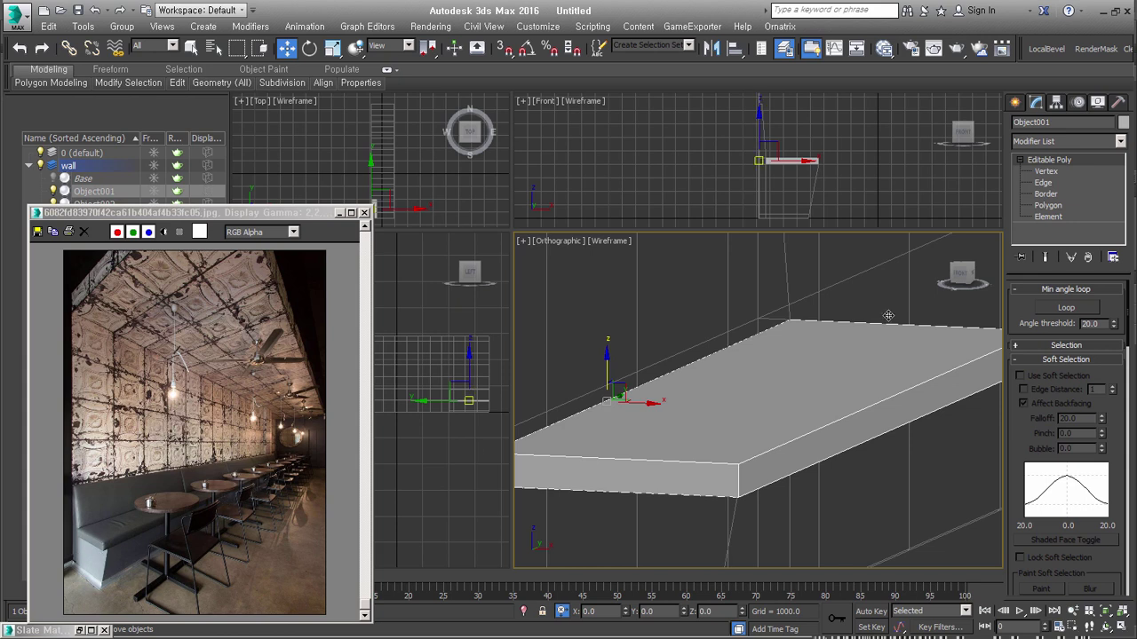
{"action": "left_click", "coordinate": [1045, 172]}
Step: Nudge the slab's near-face vertices slightly left, then select backrest Object002
{"action": "scroll", "coordinate": [683, 495], "scroll_direction": "down", "scroll_amount": 3}
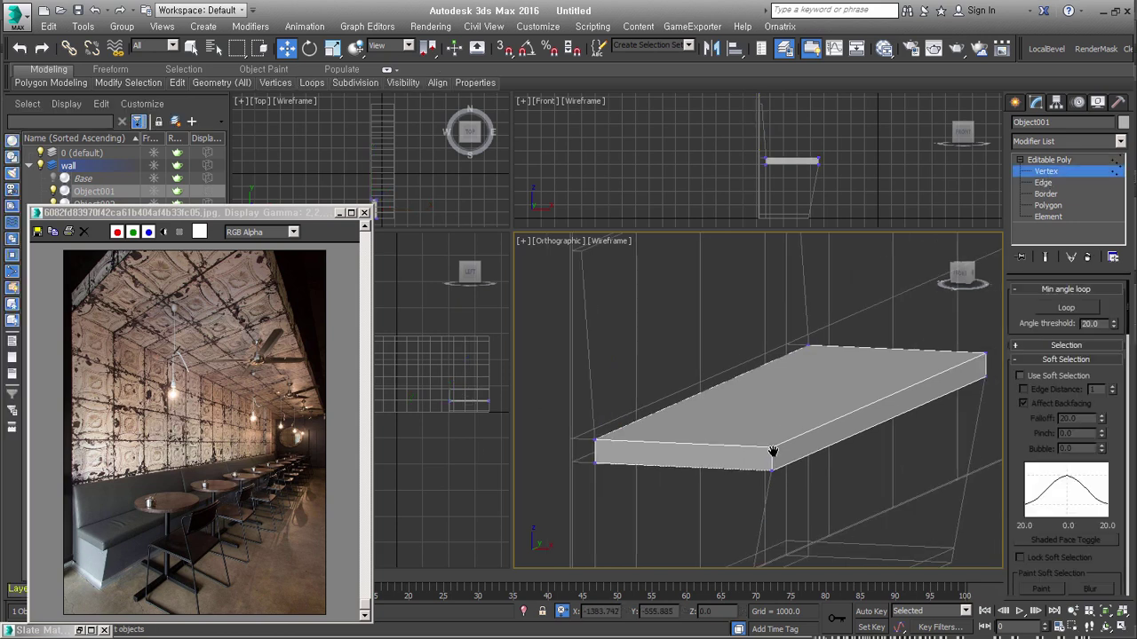
{"action": "left_click_drag", "start_coordinate": [612, 504], "coordinate": [572, 403]}
{"action": "left_click_drag", "start_coordinate": [793, 479], "coordinate": [588, 424]}
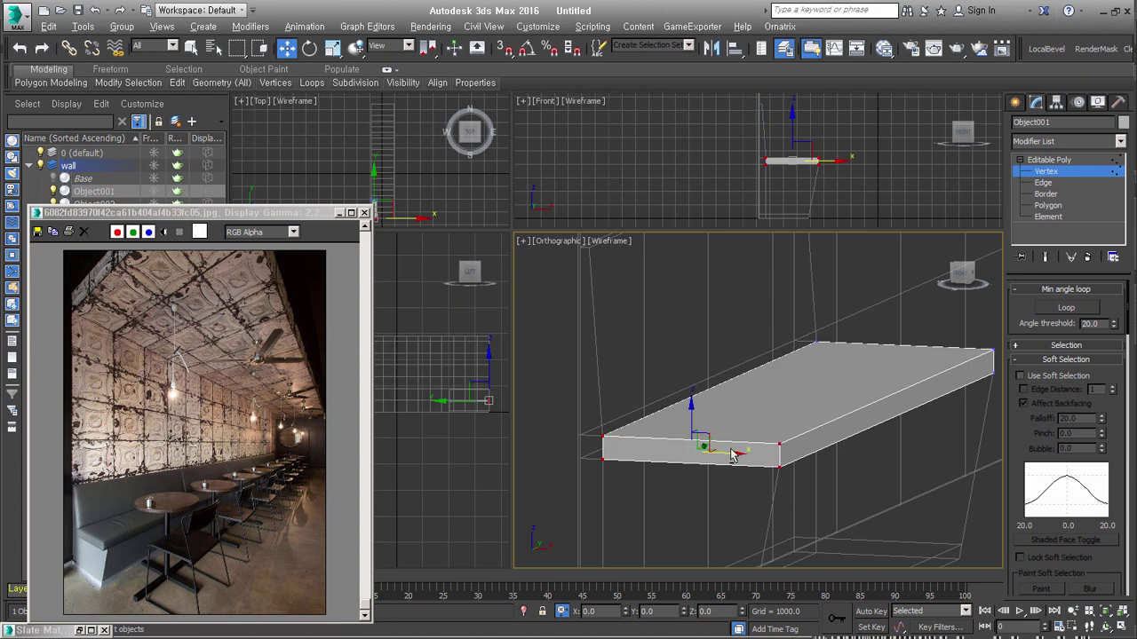
{"action": "middle_click_drag", "start_coordinate": [588, 424], "coordinate": [714, 448], "text": "alt"}
{"action": "left_click_drag", "start_coordinate": [711, 445], "coordinate": [706, 446]}
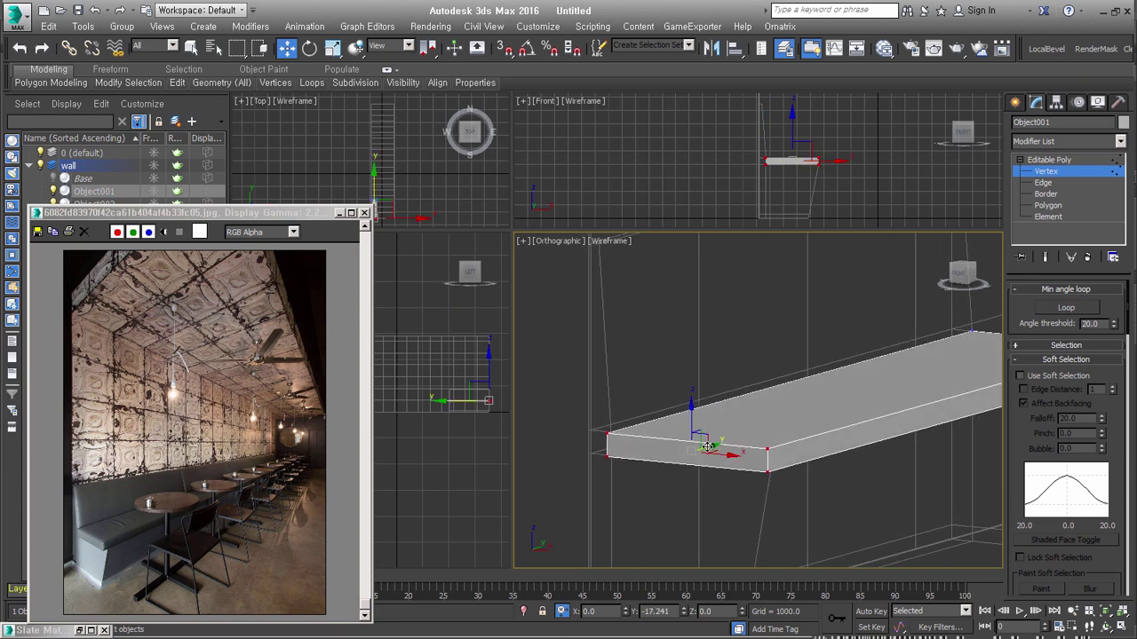
{"action": "middle_click_drag", "start_coordinate": [725, 320], "coordinate": [520, 460], "text": "alt"}
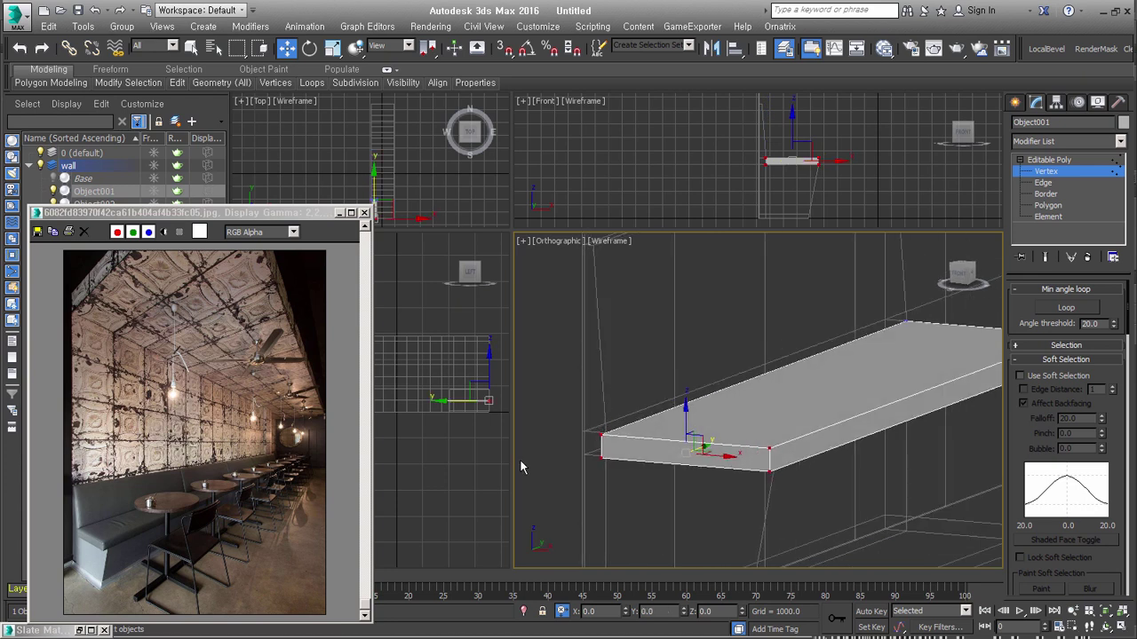
{"action": "left_click", "coordinate": [1095, 172]}
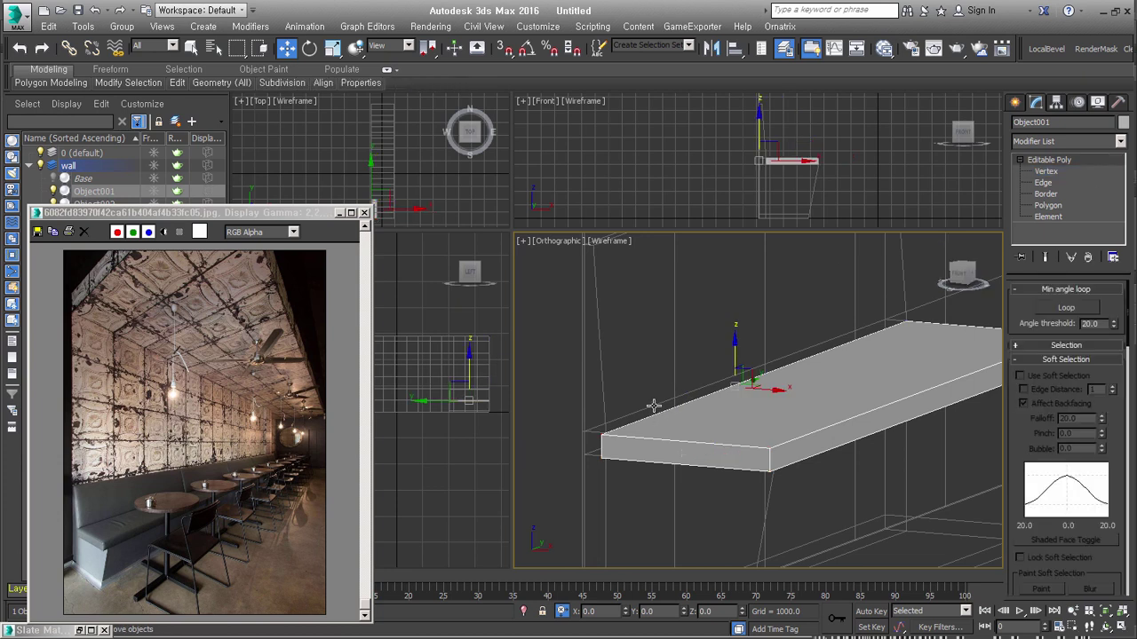
{"action": "left_click", "coordinate": [601, 423]}
{"action": "mouse_move", "coordinate": [770, 380]}
{"action": "middle_mouse_down", "text": "alt"}
{"action": "mouse_move", "coordinate": [786, 400]}
{"action": "mouse_move", "coordinate": [584, 304]}
{"action": "middle_mouse_up", "text": "alt"}
Step: Select the backrest's two left-edge vertices at vertex level and turn on snapping
{"action": "key", "text": "1"}
{"action": "left_click_drag", "start_coordinate": [581, 300], "coordinate": [676, 519]}
{"action": "key", "text": "s"}
{"action": "middle_click_drag", "start_coordinate": [638, 378], "coordinate": [660, 418], "text": "alt"}
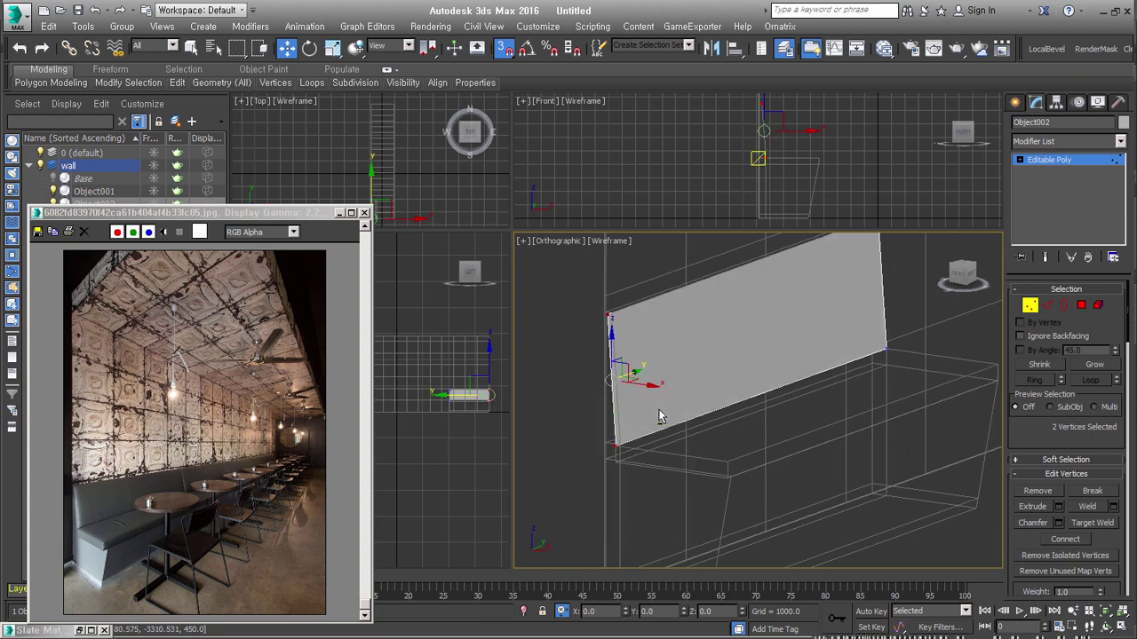
Step: Give the backrest panel a Shell thickness of 52, then reduce it to about 45.4
{"action": "left_click", "coordinate": [1030, 305]}
{"action": "right_click", "coordinate": [1095, 324]}
{"action": "left_click", "coordinate": [934, 379]}
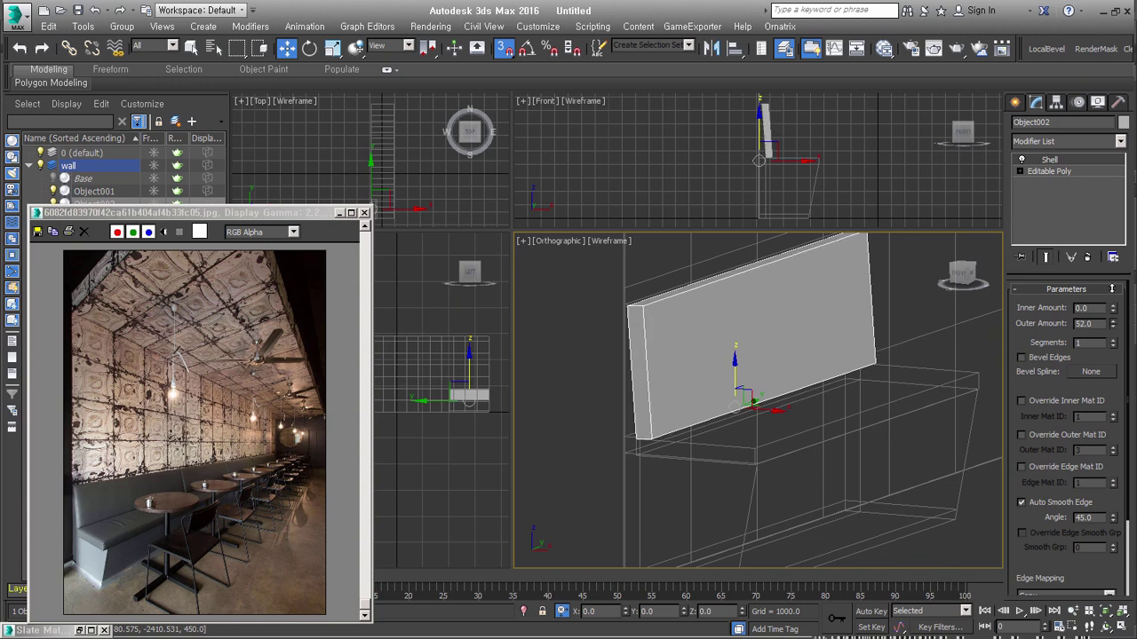
{"action": "left_click_drag", "start_coordinate": [1113, 324], "coordinate": [1118, 350]}
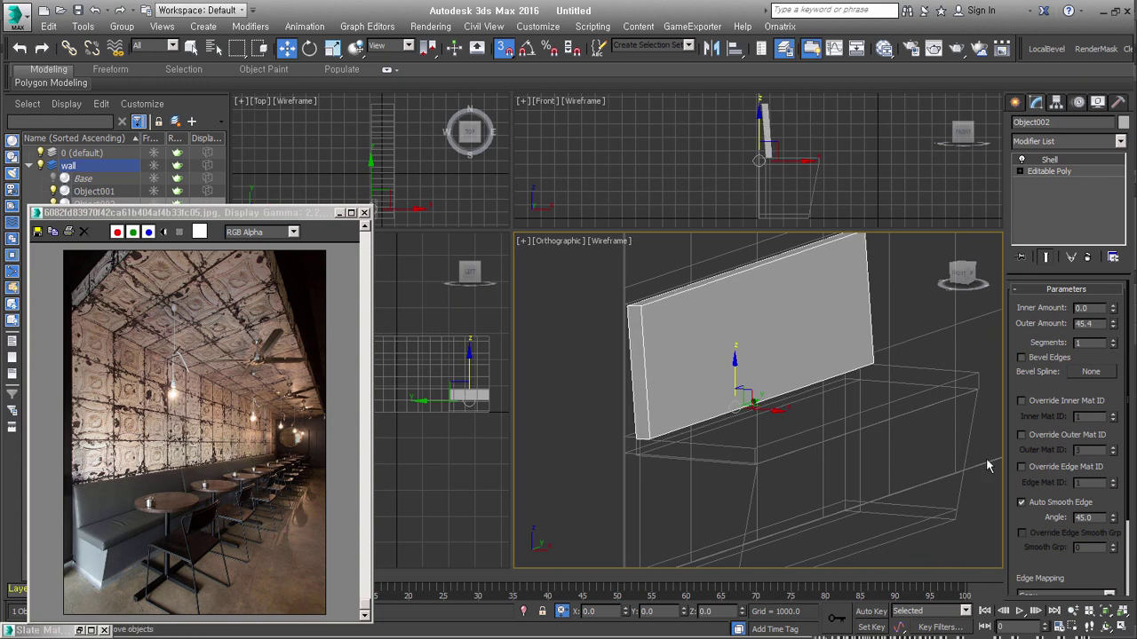
{"action": "middle_click_drag", "start_coordinate": [693, 408], "coordinate": [764, 373], "text": "alt"}
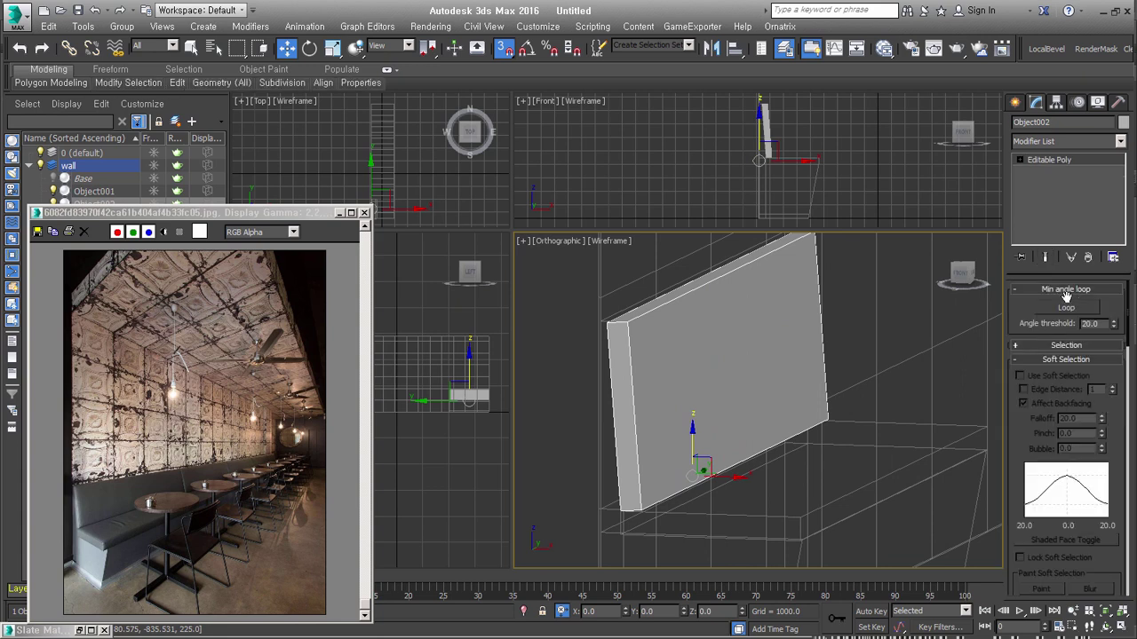
Step: At edge level, select the backrest's top edge and nudge it slightly left with snapping off
{"action": "left_click", "coordinate": [1020, 160]}
{"action": "left_click", "coordinate": [1044, 182]}
{"action": "left_click", "coordinate": [688, 283]}
{"action": "key", "text": "s"}
{"action": "middle_click_drag", "start_coordinate": [707, 302], "coordinate": [738, 349]}
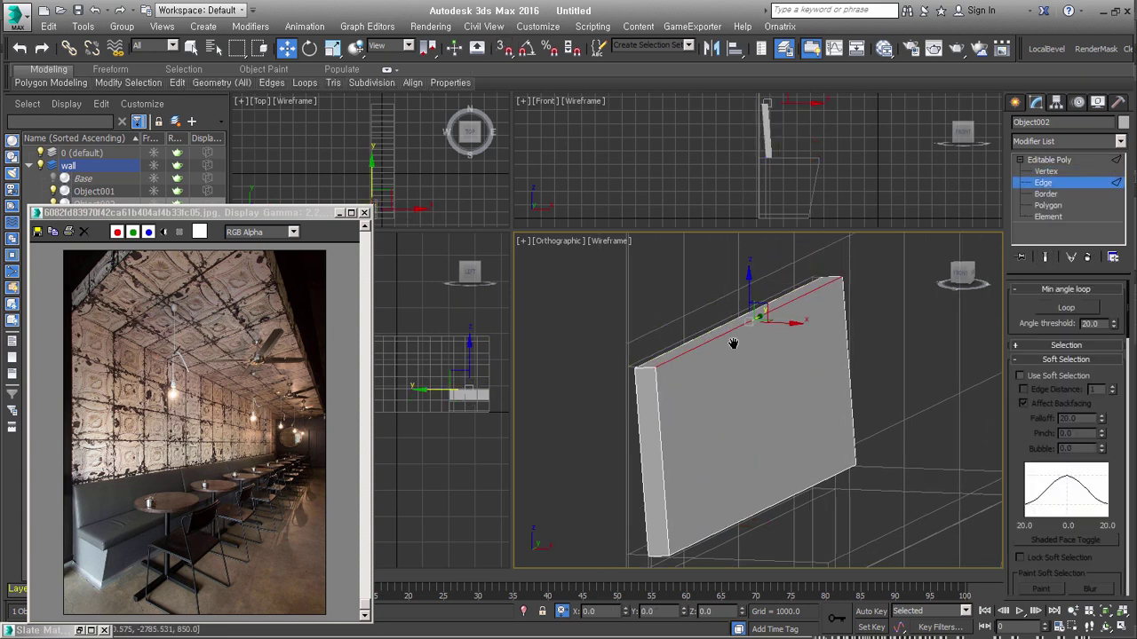
{"action": "left_click_drag", "start_coordinate": [770, 326], "coordinate": [762, 326]}
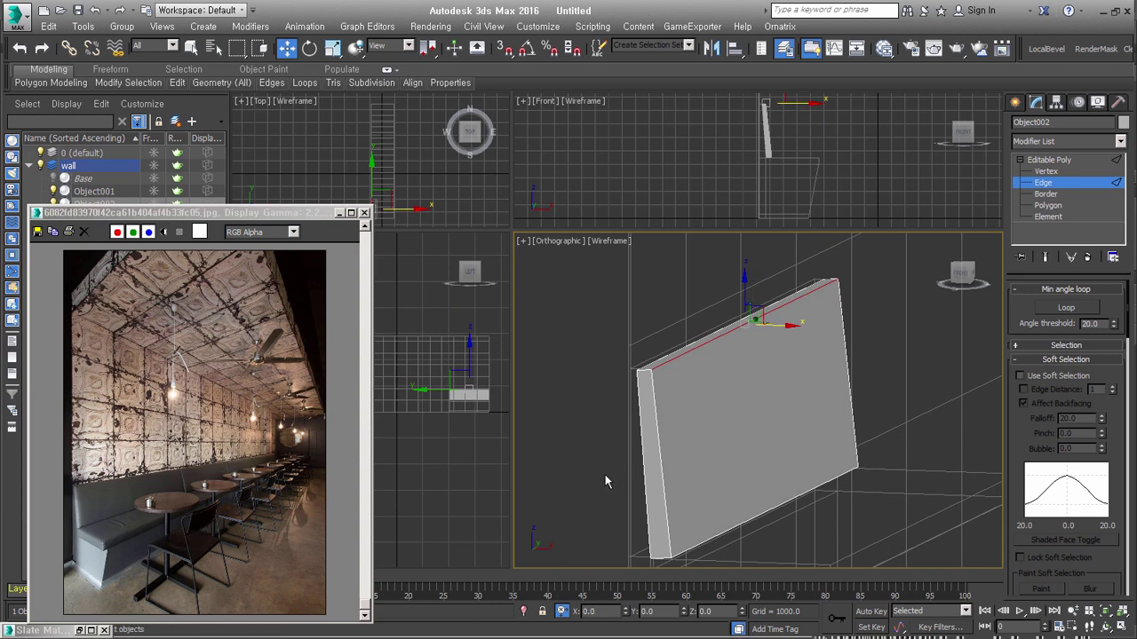
{"action": "mouse_move", "coordinate": [770, 452]}
{"action": "middle_mouse_down", "text": "alt"}
{"action": "mouse_move", "coordinate": [779, 470]}
{"action": "mouse_move", "coordinate": [786, 444]}
{"action": "middle_mouse_up", "text": "alt"}
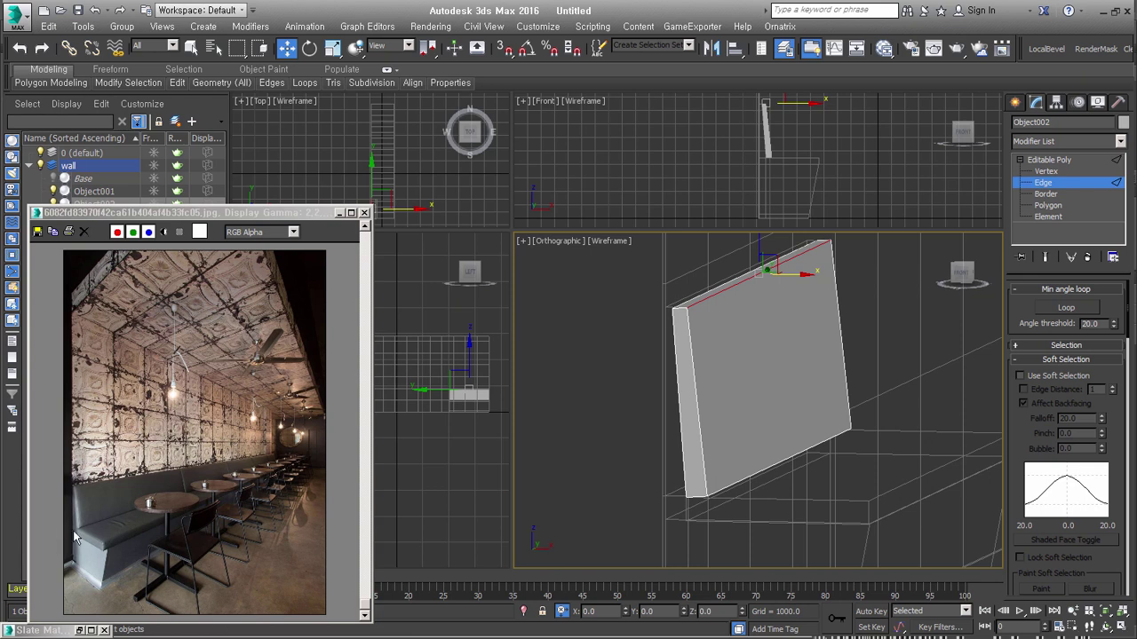
Step: Leave Edge level on the wall panel and select the bench seat slab Object001
{"action": "mouse_move", "coordinate": [569, 437]}
{"action": "middle_mouse_down", "text": "alt"}
{"action": "mouse_move", "coordinate": [708, 474]}
{"action": "mouse_move", "coordinate": [724, 492]}
{"action": "middle_mouse_up", "text": "alt"}
{"action": "left_click", "coordinate": [1074, 185]}
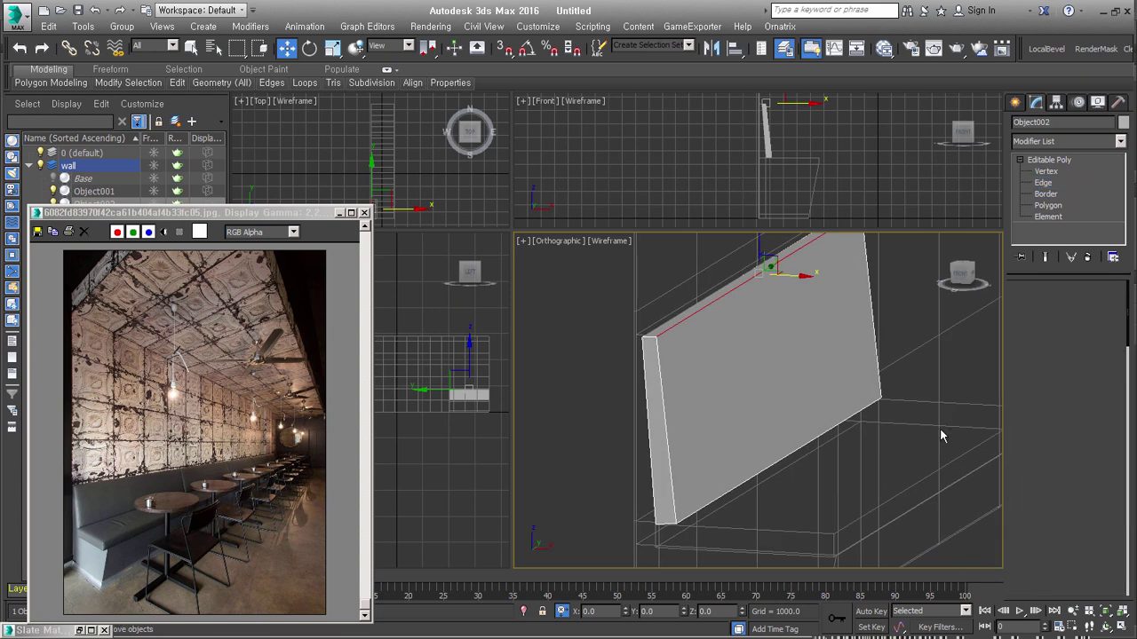
{"action": "middle_click_drag", "start_coordinate": [913, 502], "coordinate": [870, 464]}
{"action": "left_click", "coordinate": [871, 455]}
{"action": "left_click", "coordinate": [867, 446]}
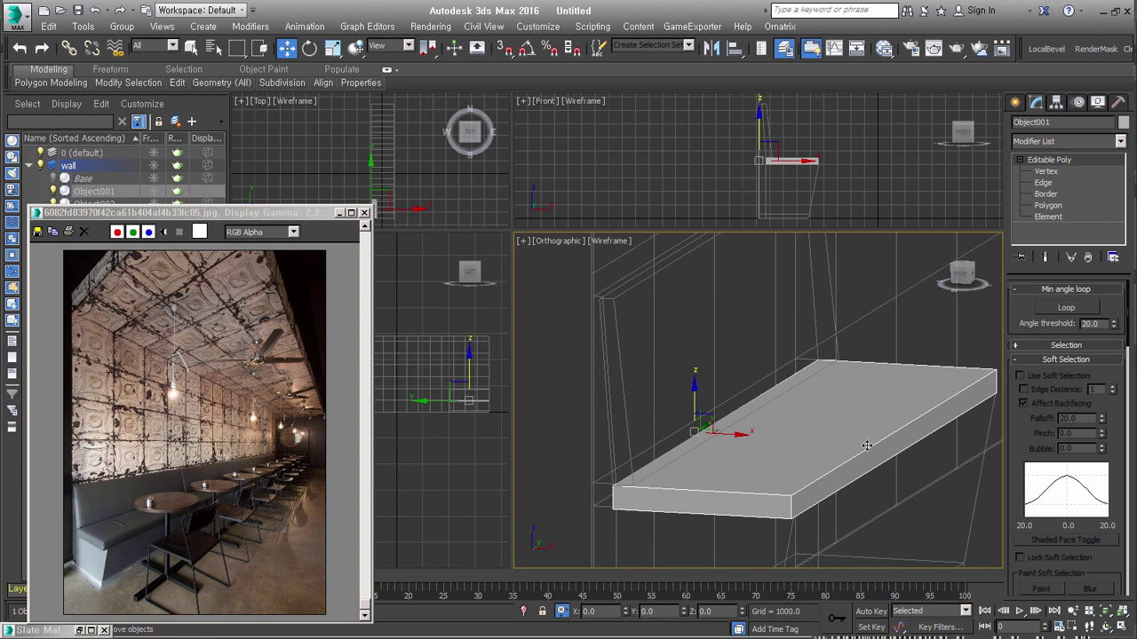
{"action": "mouse_move", "coordinate": [883, 472]}
{"action": "middle_mouse_down", "text": "alt"}
{"action": "mouse_move", "coordinate": [886, 459]}
{"action": "mouse_move", "coordinate": [858, 464]}
{"action": "middle_mouse_up", "text": "alt"}
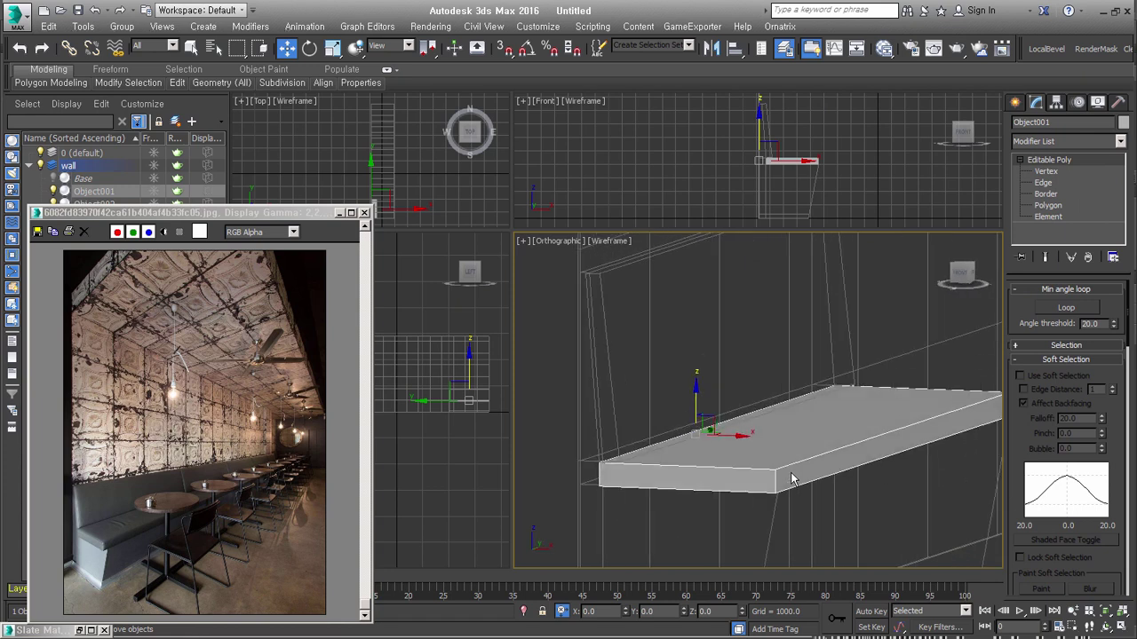
{"action": "mouse_move", "coordinate": [791, 478]}
{"action": "middle_mouse_down", "text": "alt"}
{"action": "mouse_move", "coordinate": [746, 427]}
{"action": "mouse_move", "coordinate": [719, 471]}
{"action": "mouse_move", "coordinate": [742, 465]}
{"action": "middle_mouse_up", "text": "alt"}
Step: Insert edge loops along Object001's edges and enter its Edge sub-object level
{"action": "key", "text": "shift+alt+w"}
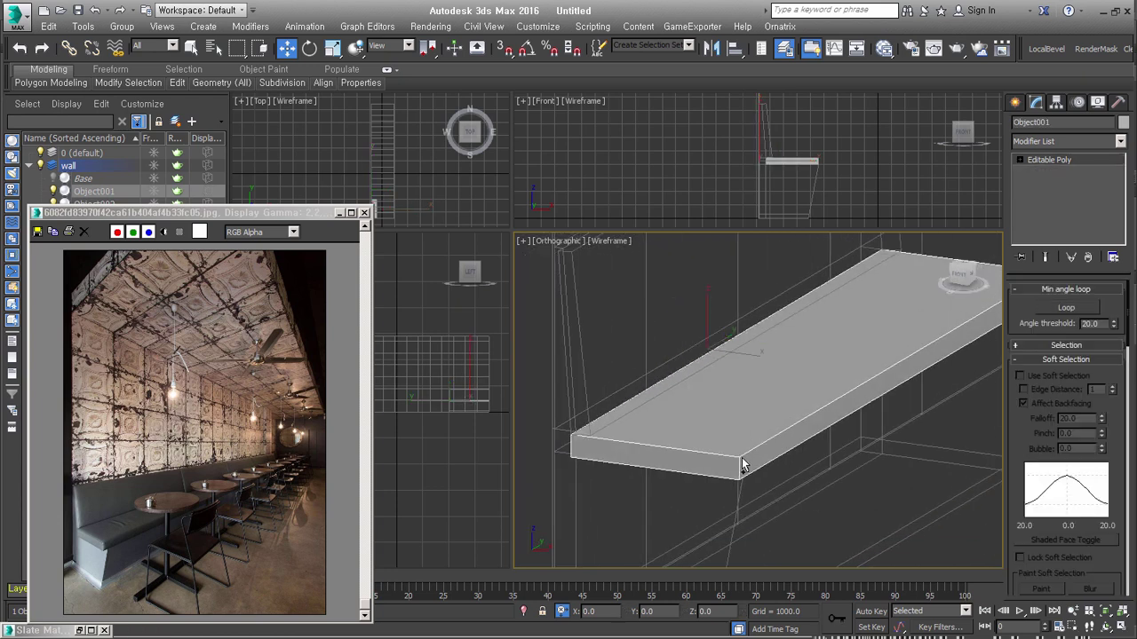
{"action": "scroll", "coordinate": [715, 468], "scroll_direction": "up", "scroll_amount": 6}
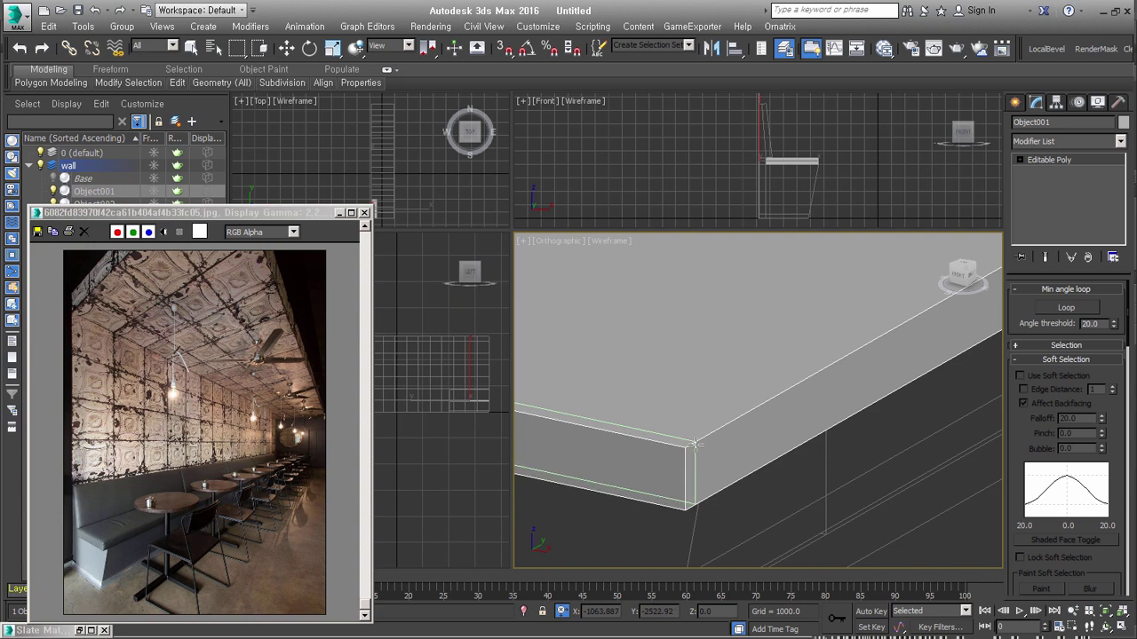
{"action": "scroll", "coordinate": [717, 467], "scroll_direction": "down", "scroll_amount": 2}
{"action": "middle_click_drag", "start_coordinate": [718, 466], "coordinate": [822, 517]}
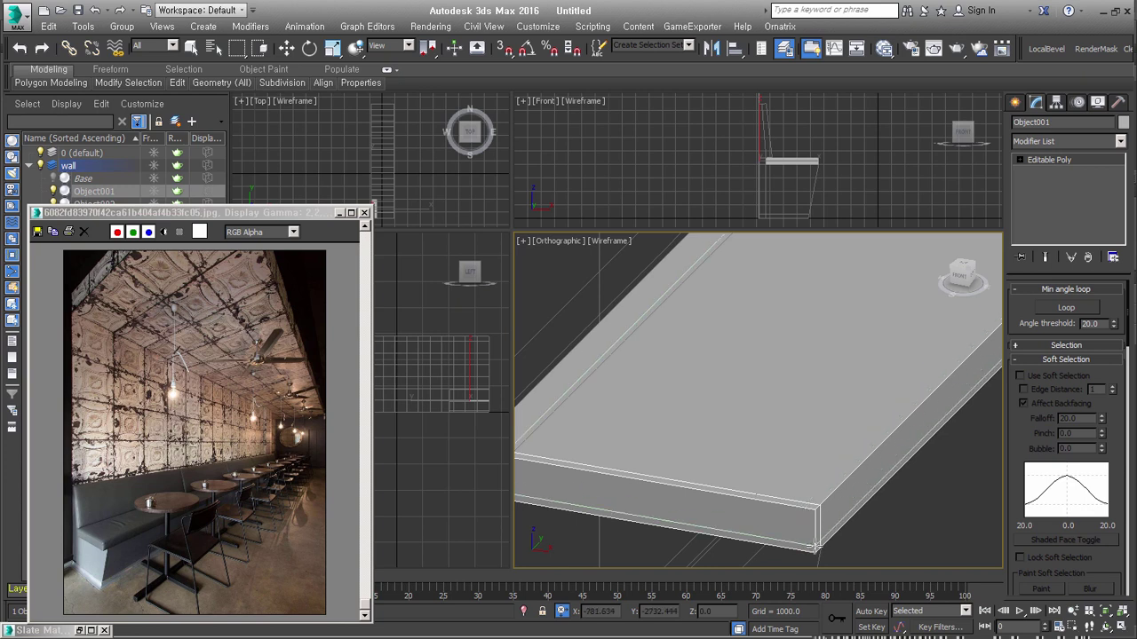
{"action": "key", "text": "w"}
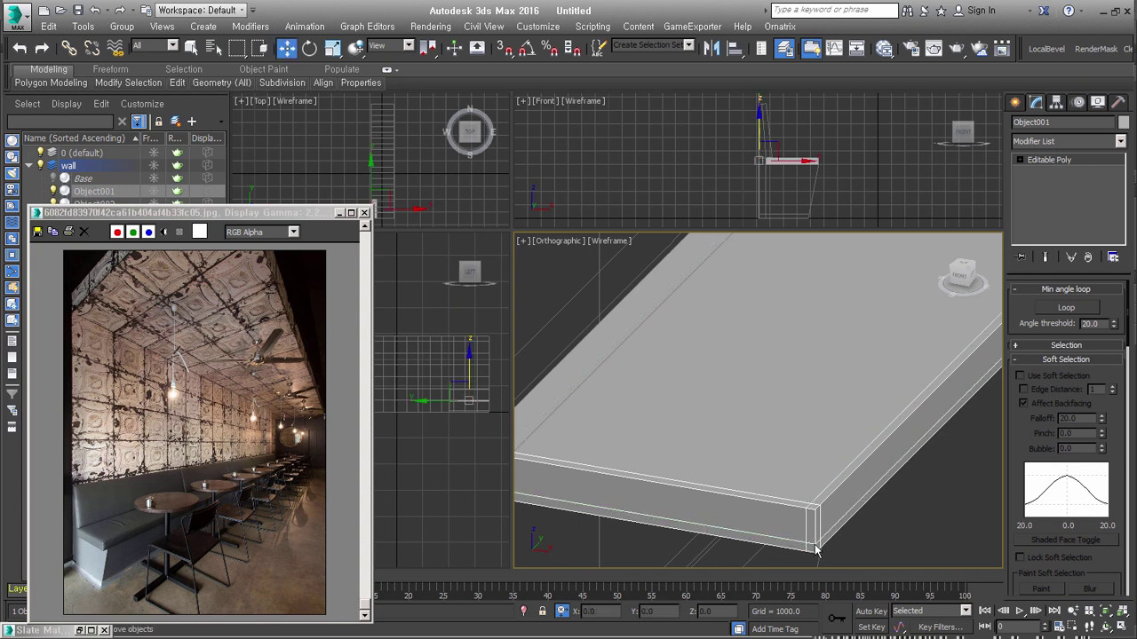
{"action": "scroll", "coordinate": [816, 533], "scroll_direction": "down", "scroll_amount": 2}
{"action": "scroll", "coordinate": [849, 487], "scroll_direction": "down", "scroll_amount": 1}
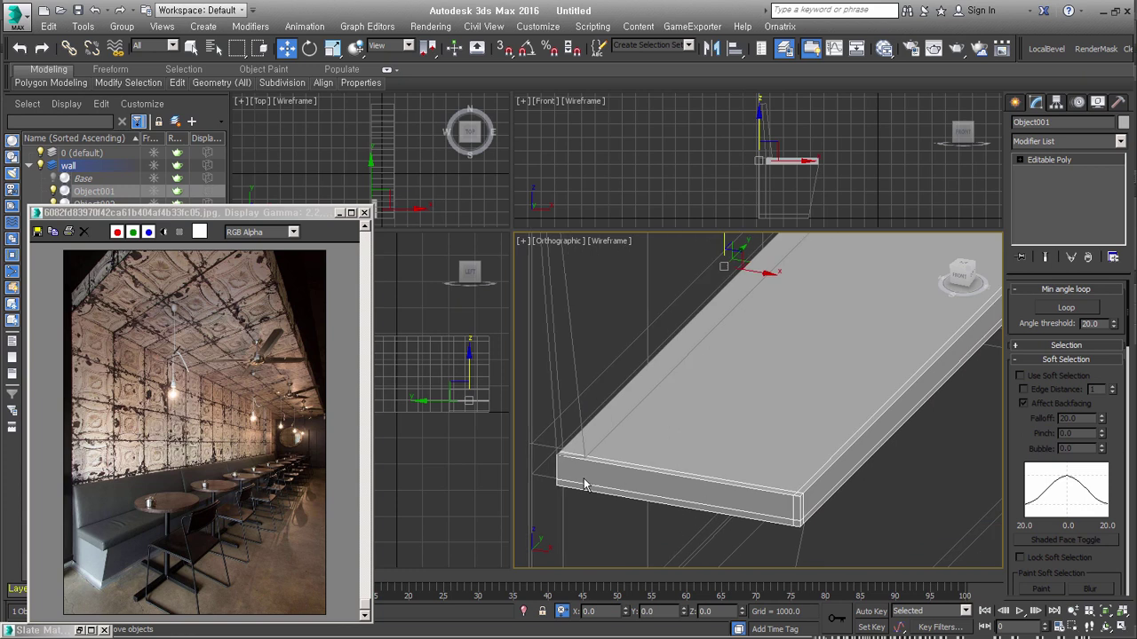
{"action": "key", "text": "F4"}
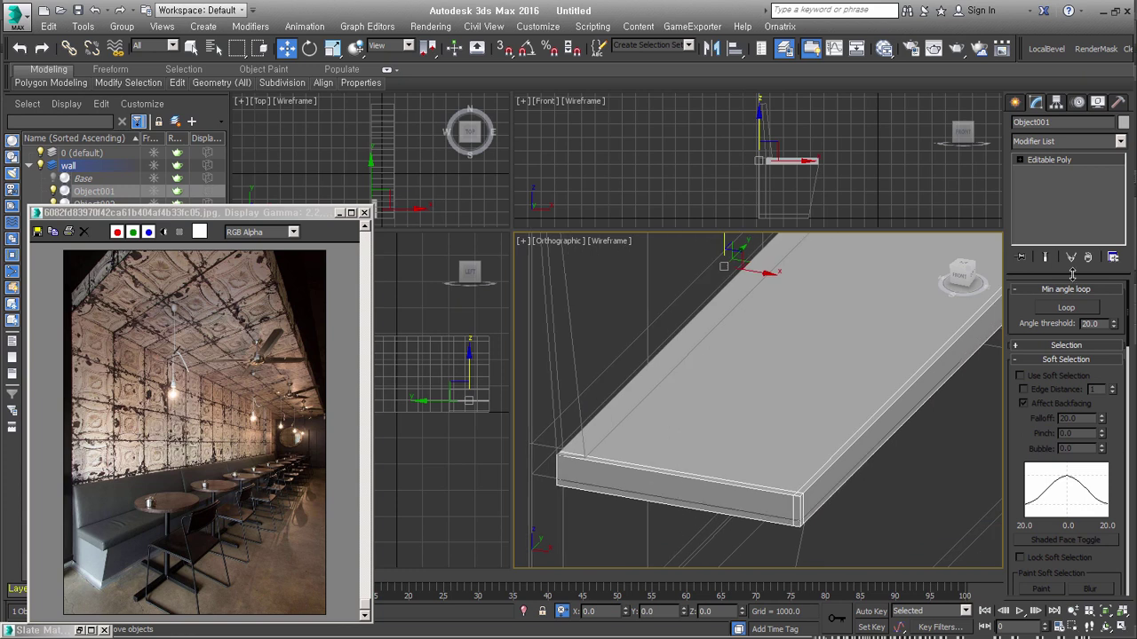
{"action": "left_click", "coordinate": [1020, 159]}
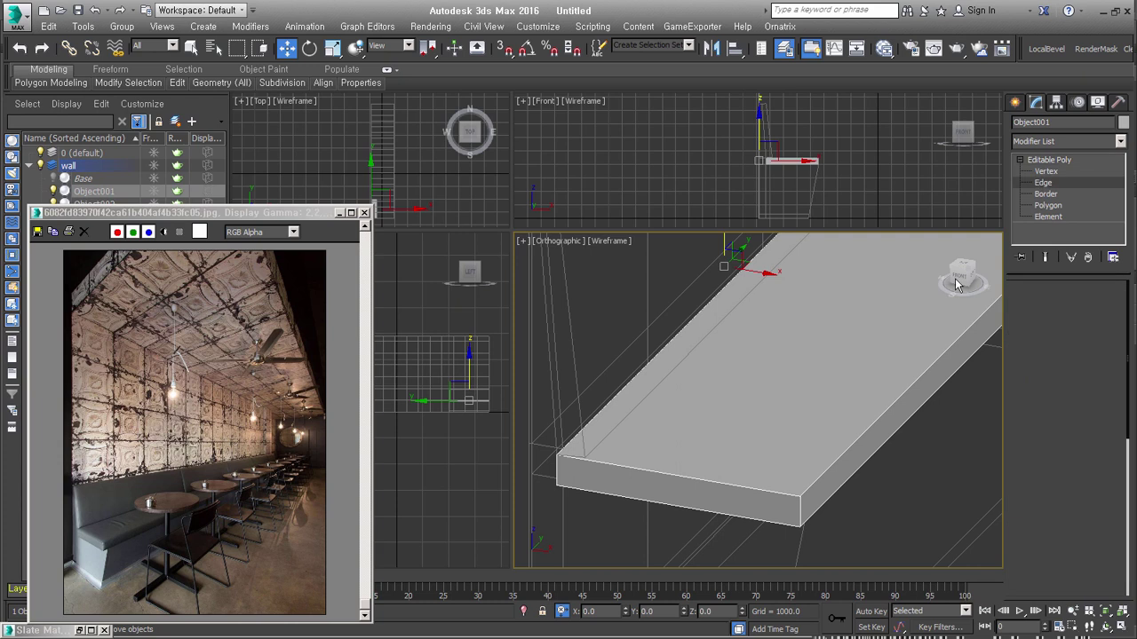
Step: Chamfer the slab's long edges in Quad mode with tension 0 and amount 7.36
{"action": "left_click", "coordinate": [1044, 182]}
{"action": "left_click", "coordinate": [811, 503]}
{"action": "scroll", "coordinate": [810, 504], "scroll_direction": "up", "scroll_amount": 3}
{"action": "right_click", "coordinate": [827, 387]}
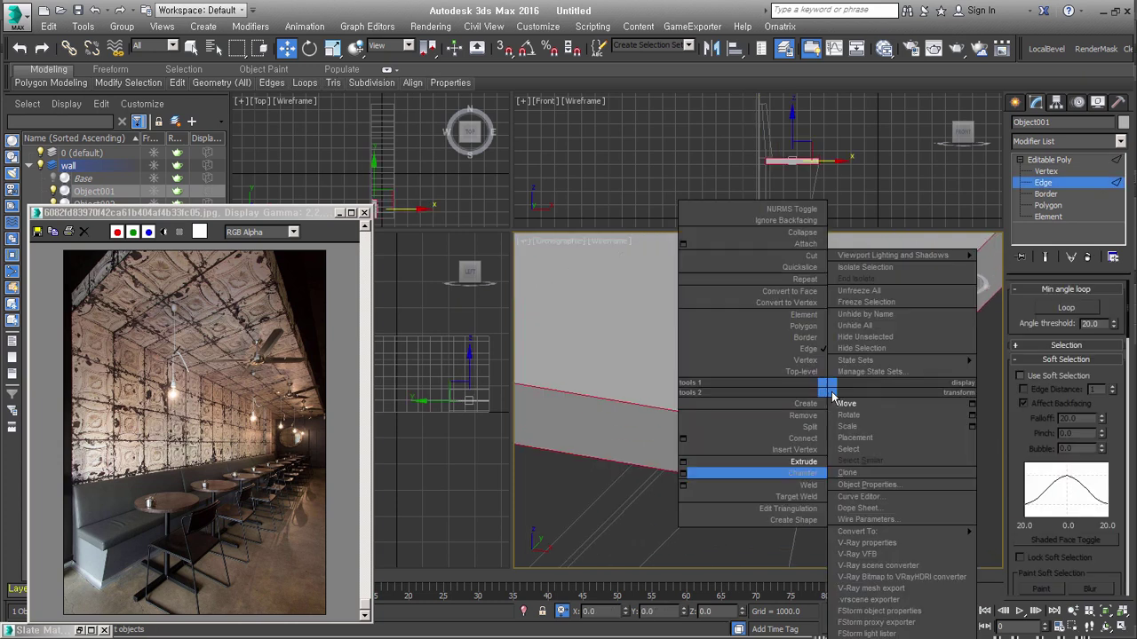
{"action": "left_click", "coordinate": [679, 473]}
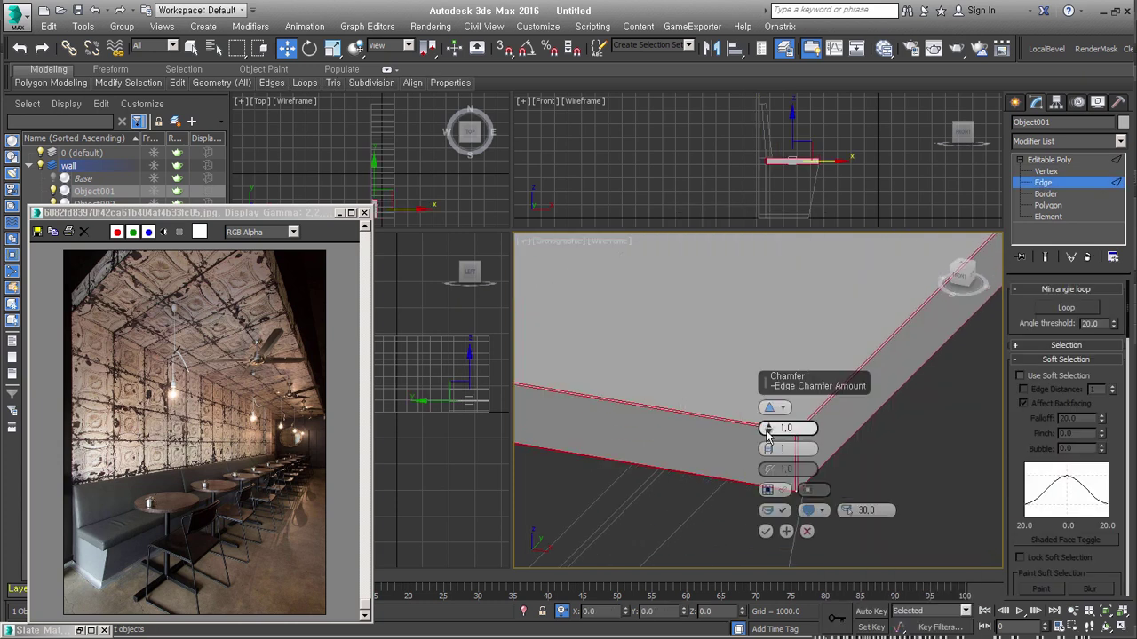
{"action": "left_click_drag", "start_coordinate": [770, 430], "coordinate": [771, 425]}
{"action": "left_click", "coordinate": [770, 408]}
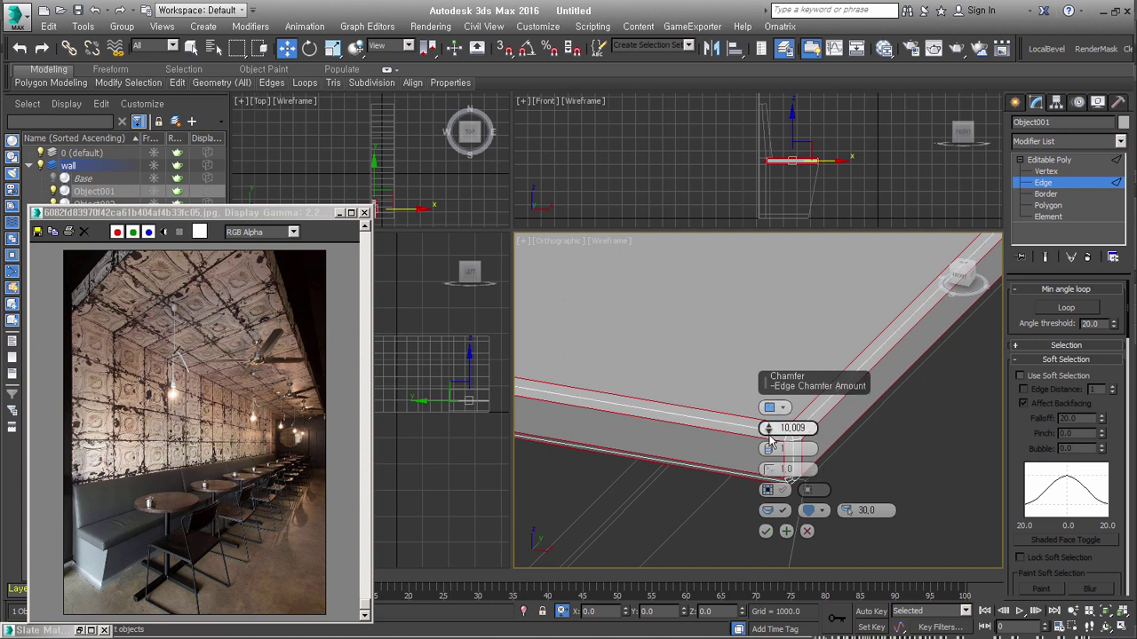
{"action": "left_click_drag", "start_coordinate": [770, 472], "coordinate": [770, 484]}
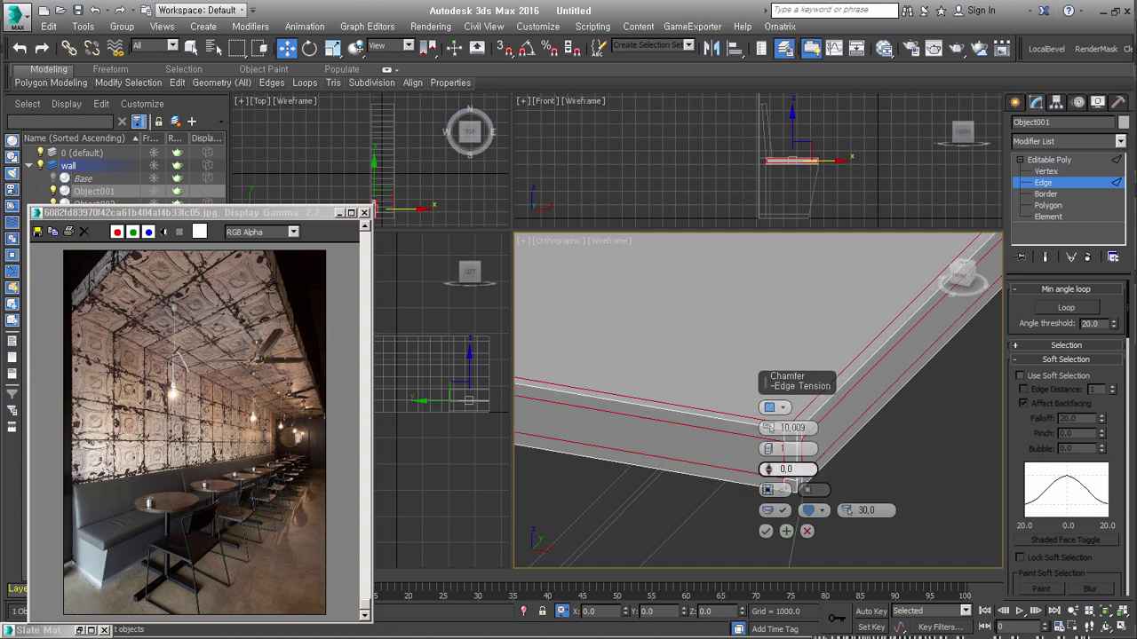
{"action": "left_click_drag", "start_coordinate": [769, 428], "coordinate": [769, 431]}
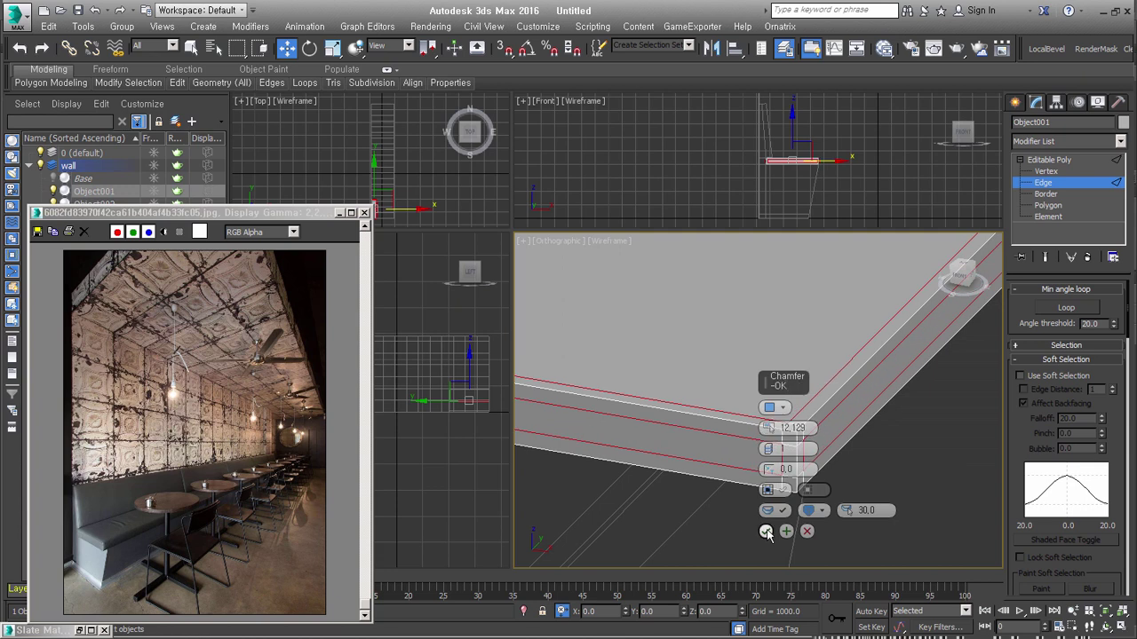
{"action": "left_click_drag", "start_coordinate": [769, 428], "coordinate": [770, 430]}
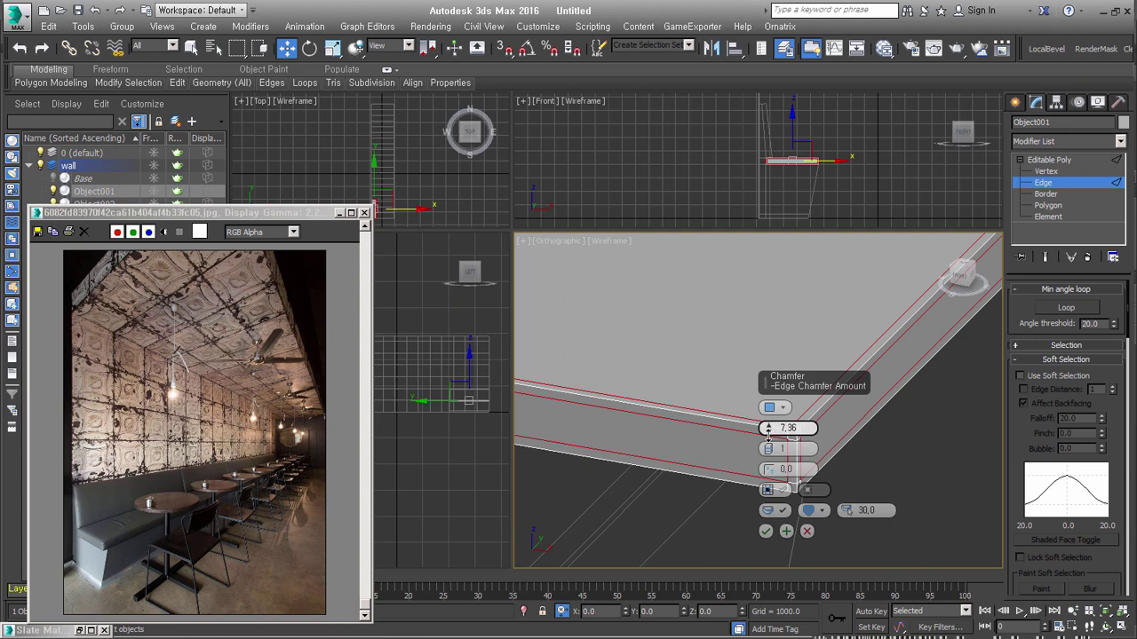
{"action": "left_click", "coordinate": [766, 531]}
{"action": "middle_click_drag", "start_coordinate": [766, 531], "coordinate": [601, 415], "text": "alt"}
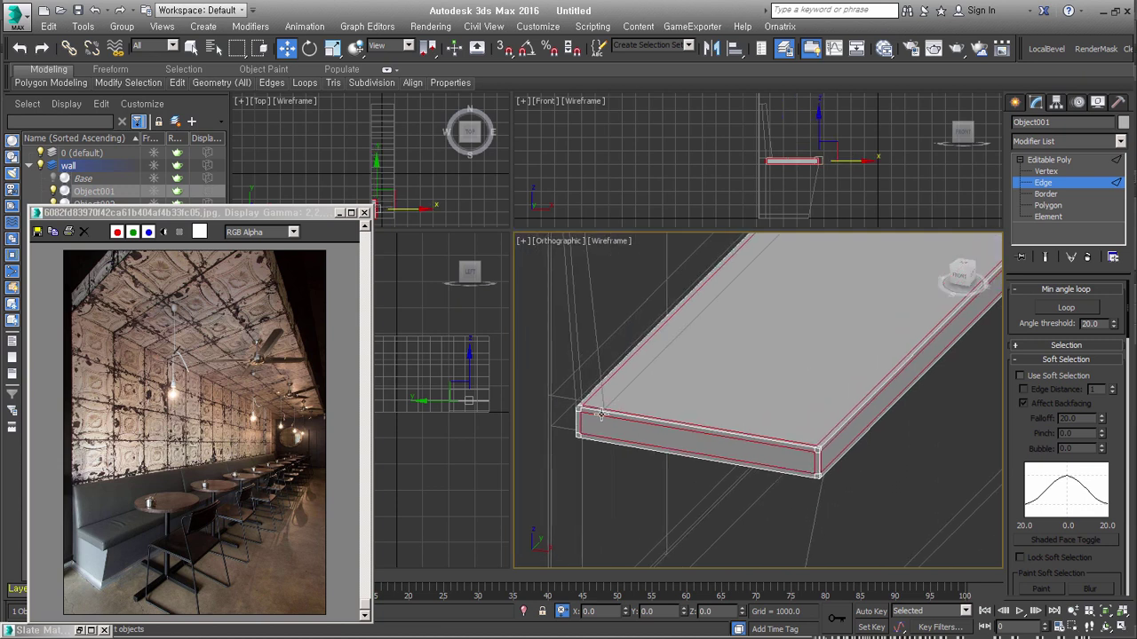
{"action": "key", "text": "w"}
{"action": "scroll", "coordinate": [693, 418], "scroll_direction": "down", "scroll_amount": 3}
{"action": "mouse_move", "coordinate": [693, 417]}
{"action": "middle_mouse_down", "text": "alt"}
{"action": "mouse_move", "coordinate": [749, 437]}
{"action": "mouse_move", "coordinate": [782, 391]}
{"action": "middle_mouse_up", "text": "alt"}
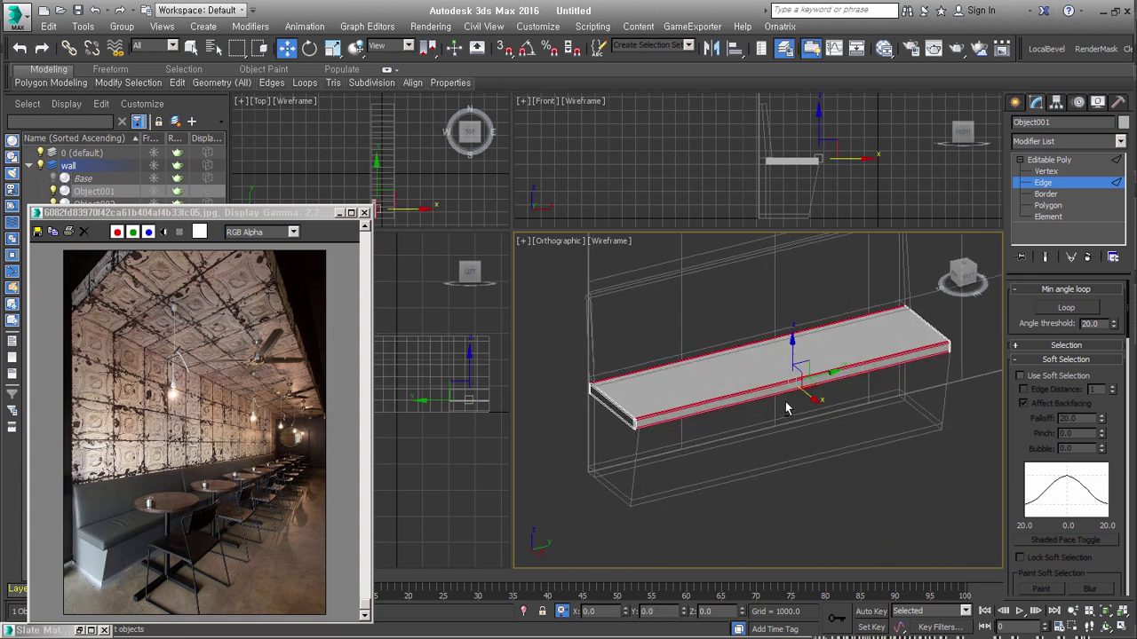
{"action": "scroll", "coordinate": [779, 377], "scroll_direction": "up", "scroll_amount": 3}
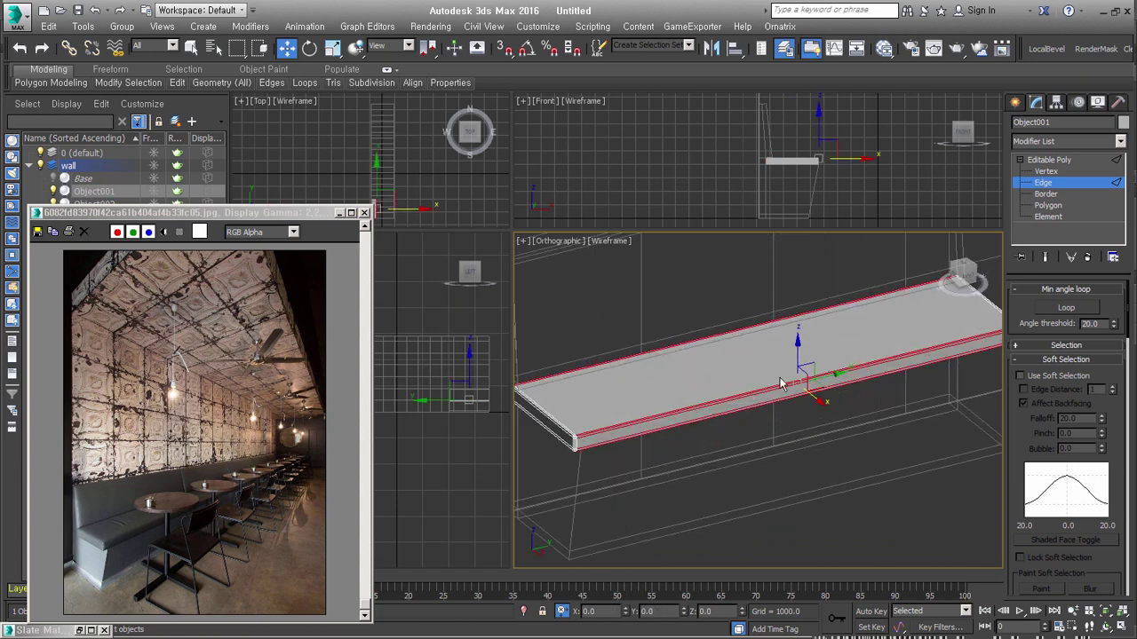
Step: Connect the edges with 11 crosswise segments, then 3 lengthwise segments, gridding the top
{"action": "right_click", "coordinate": [781, 384]}
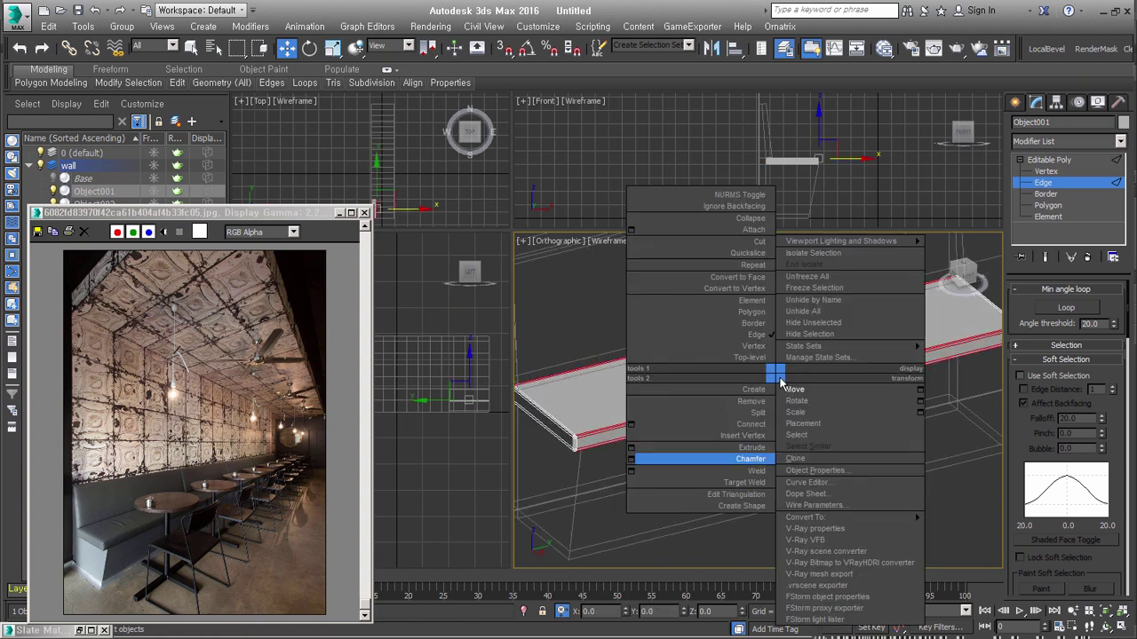
{"action": "left_click", "coordinate": [632, 425]}
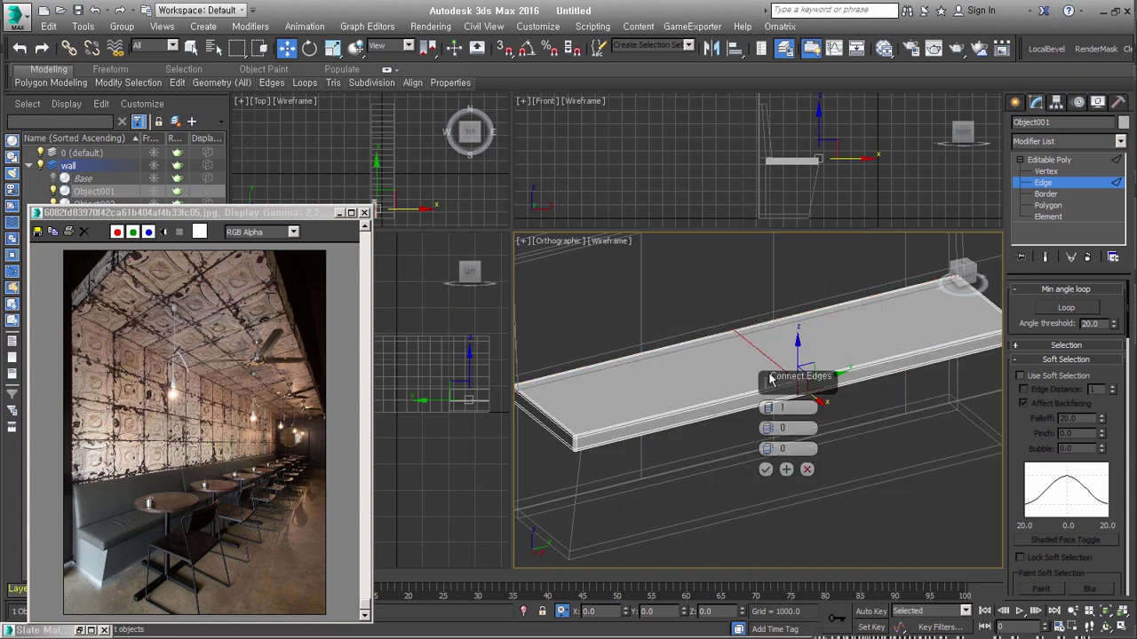
{"action": "left_click_drag", "start_coordinate": [772, 385], "coordinate": [775, 380]}
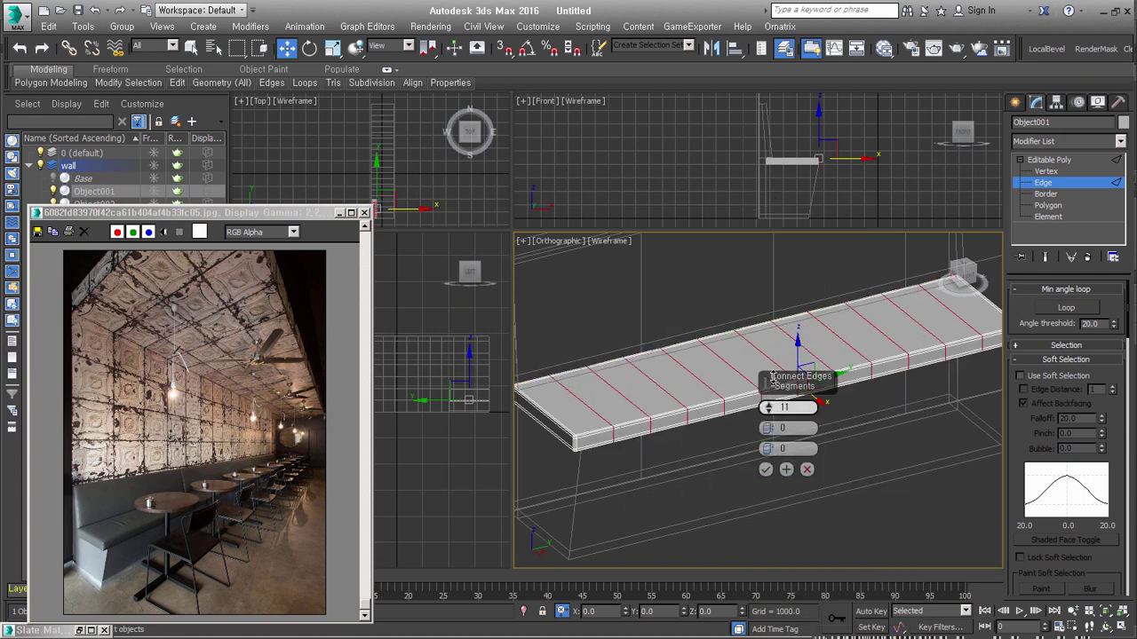
{"action": "left_click", "coordinate": [766, 469]}
{"action": "mouse_move", "coordinate": [764, 474]}
{"action": "middle_mouse_down", "text": "alt"}
{"action": "mouse_move", "coordinate": [696, 448]}
{"action": "mouse_move", "coordinate": [762, 495]}
{"action": "middle_mouse_up", "text": "alt"}
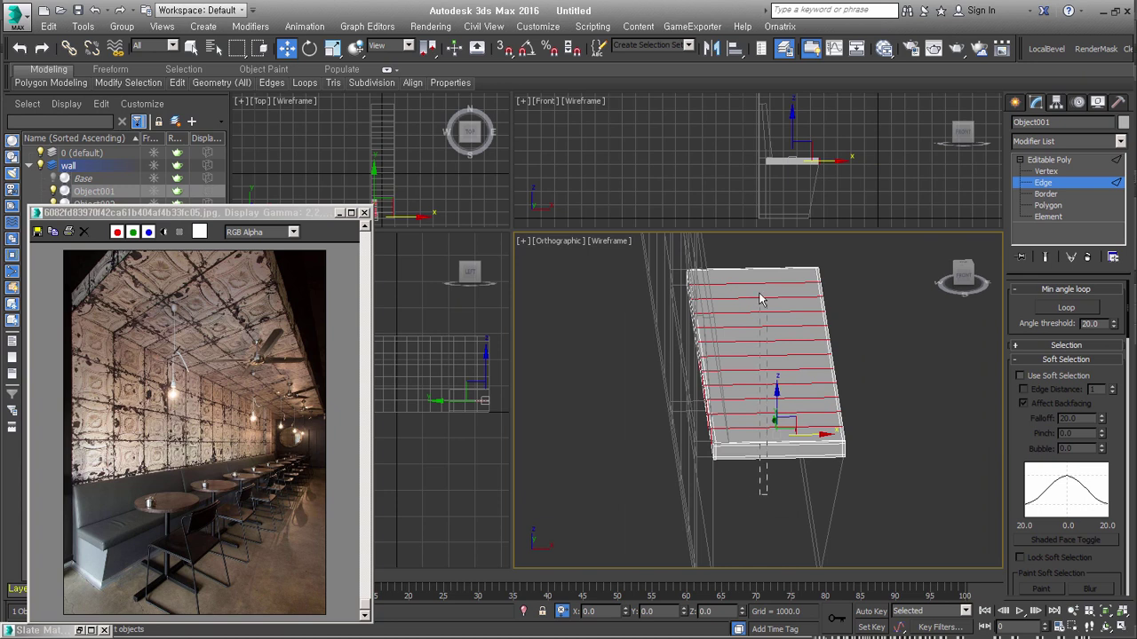
{"action": "middle_click_drag", "start_coordinate": [759, 299], "coordinate": [750, 388], "text": "alt"}
{"action": "right_click", "coordinate": [749, 388]}
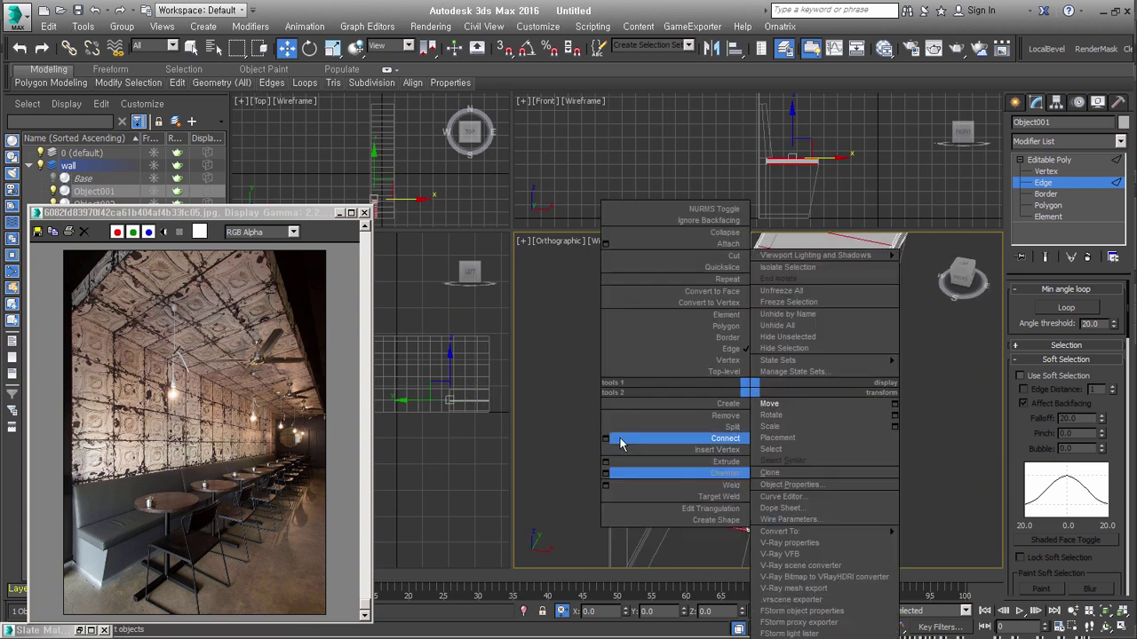
{"action": "left_click", "coordinate": [620, 443]}
{"action": "left_click_drag", "start_coordinate": [769, 402], "coordinate": [769, 381]}
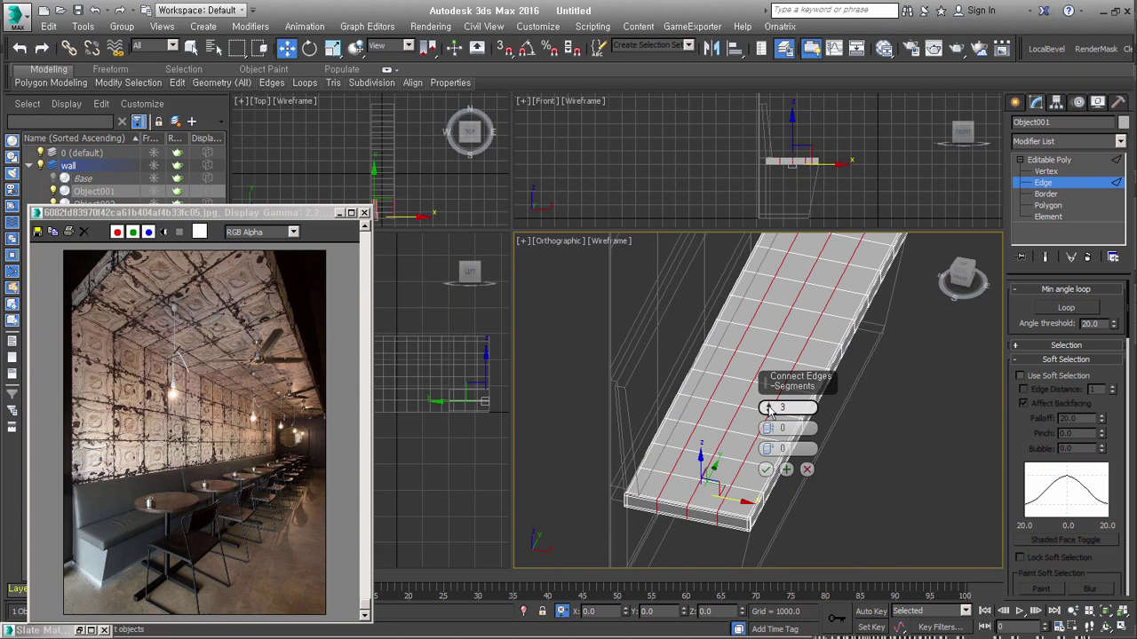
{"action": "left_click", "coordinate": [765, 469]}
{"action": "middle_click_drag", "start_coordinate": [854, 509], "coordinate": [795, 513], "text": "alt"}
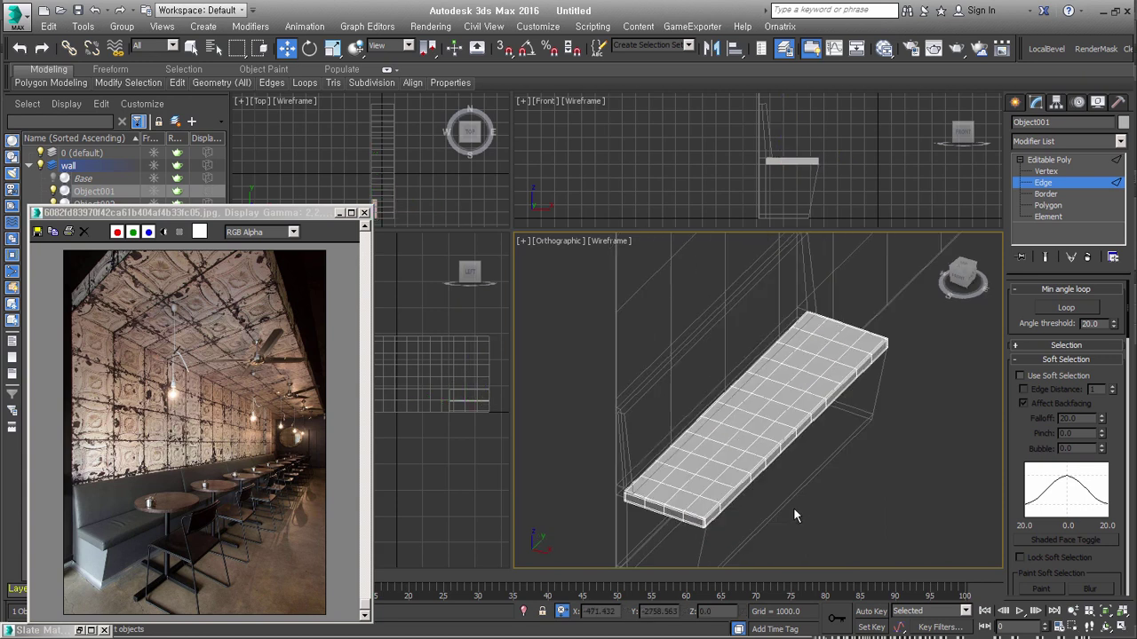
Step: Select the slab's top polygons using By Angle with Ignore Backfacing enabled
{"action": "left_click", "coordinate": [1050, 205]}
{"action": "mouse_move", "coordinate": [857, 420]}
{"action": "middle_mouse_down", "text": "alt"}
{"action": "mouse_move", "coordinate": [884, 370]}
{"action": "mouse_move", "coordinate": [869, 390]}
{"action": "middle_mouse_up", "text": "alt"}
{"action": "scroll", "coordinate": [870, 389], "scroll_direction": "up", "scroll_amount": 3}
{"action": "scroll", "coordinate": [700, 499], "scroll_direction": "up", "scroll_amount": 4}
{"action": "middle_click_drag", "start_coordinate": [700, 498], "coordinate": [699, 490], "text": "alt"}
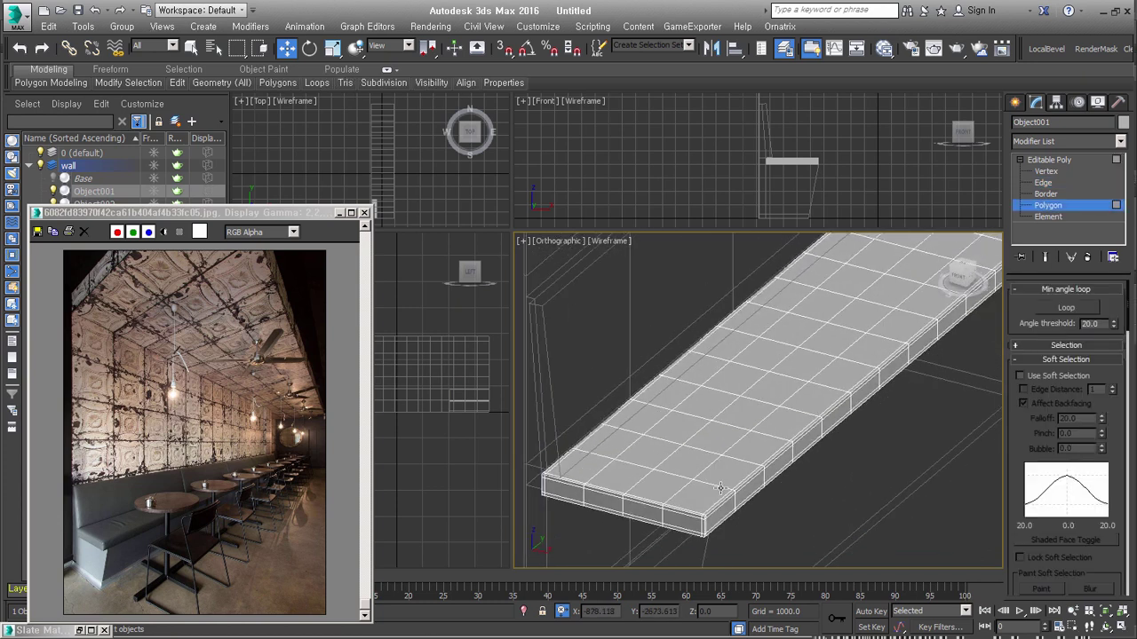
{"action": "scroll", "coordinate": [772, 406], "scroll_direction": "down", "scroll_amount": 3}
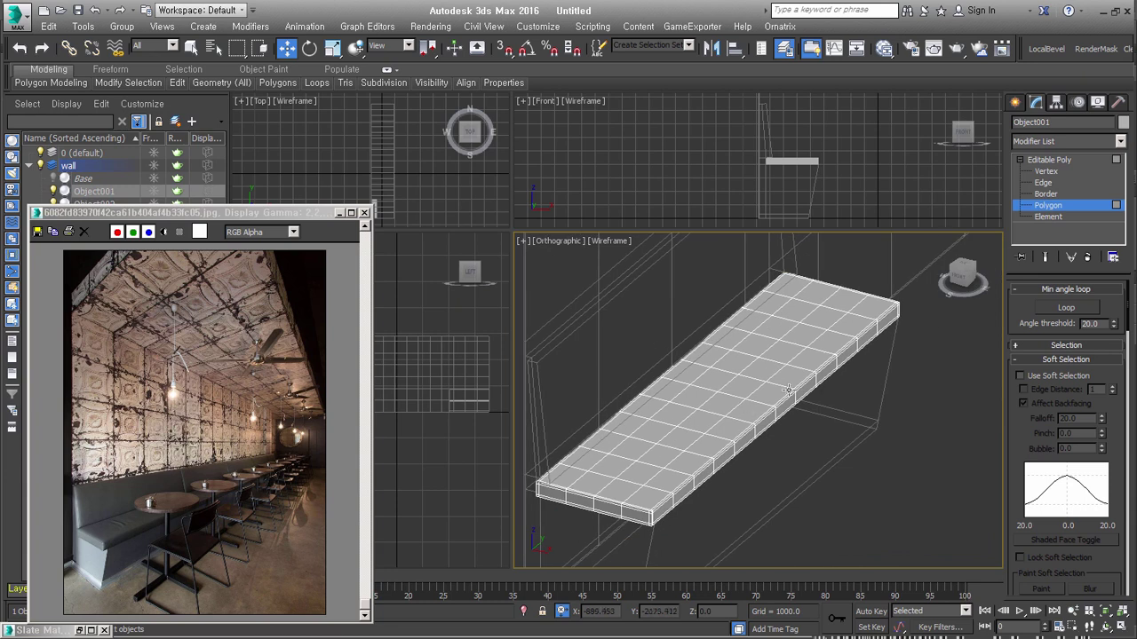
{"action": "scroll", "coordinate": [1026, 314], "scroll_direction": "down", "scroll_amount": 1}
{"action": "left_click", "coordinate": [1035, 337]}
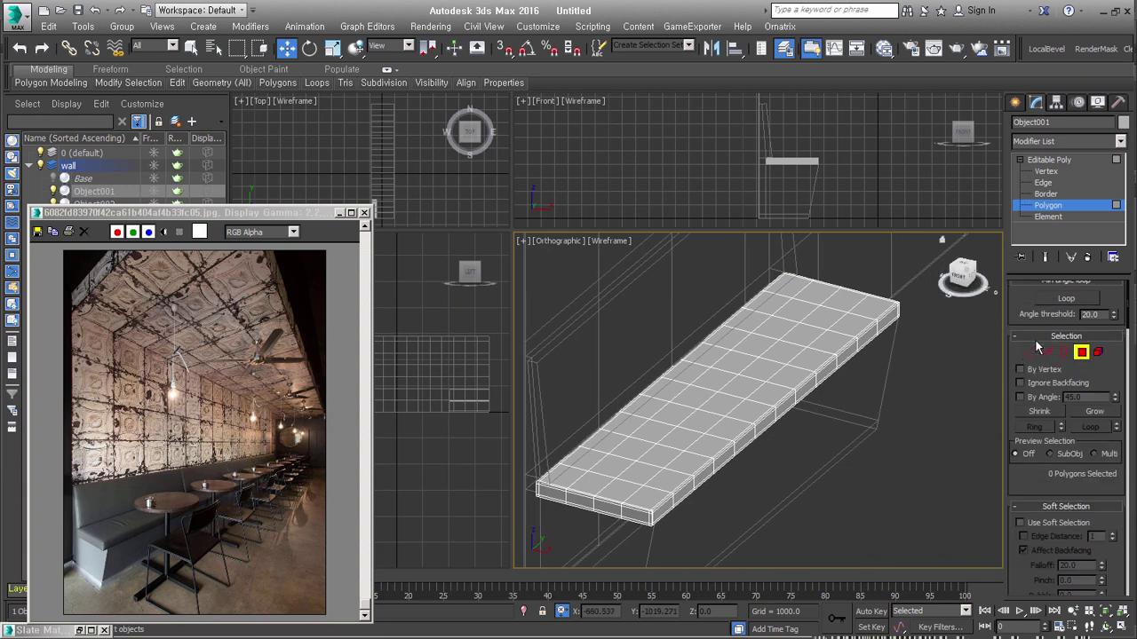
{"action": "left_click", "coordinate": [1019, 383]}
{"action": "left_click", "coordinate": [1020, 397]}
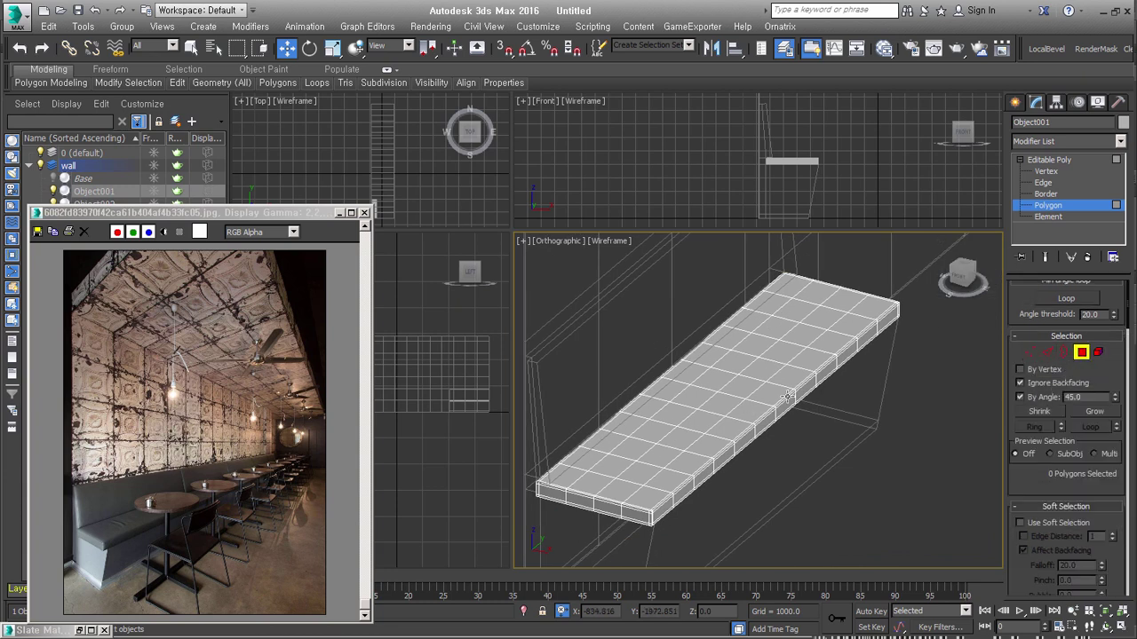
{"action": "left_click", "coordinate": [764, 395]}
{"action": "mouse_move", "coordinate": [803, 442]}
{"action": "middle_mouse_down", "text": "alt"}
{"action": "mouse_move", "coordinate": [686, 455]}
{"action": "mouse_move", "coordinate": [681, 360]}
{"action": "mouse_move", "coordinate": [774, 450]}
{"action": "mouse_move", "coordinate": [783, 489]}
{"action": "middle_mouse_up", "text": "alt"}
Step: Turn off By Angle and shrink the polygon selection to drop the rim faces
{"action": "left_click", "coordinate": [1046, 397]}
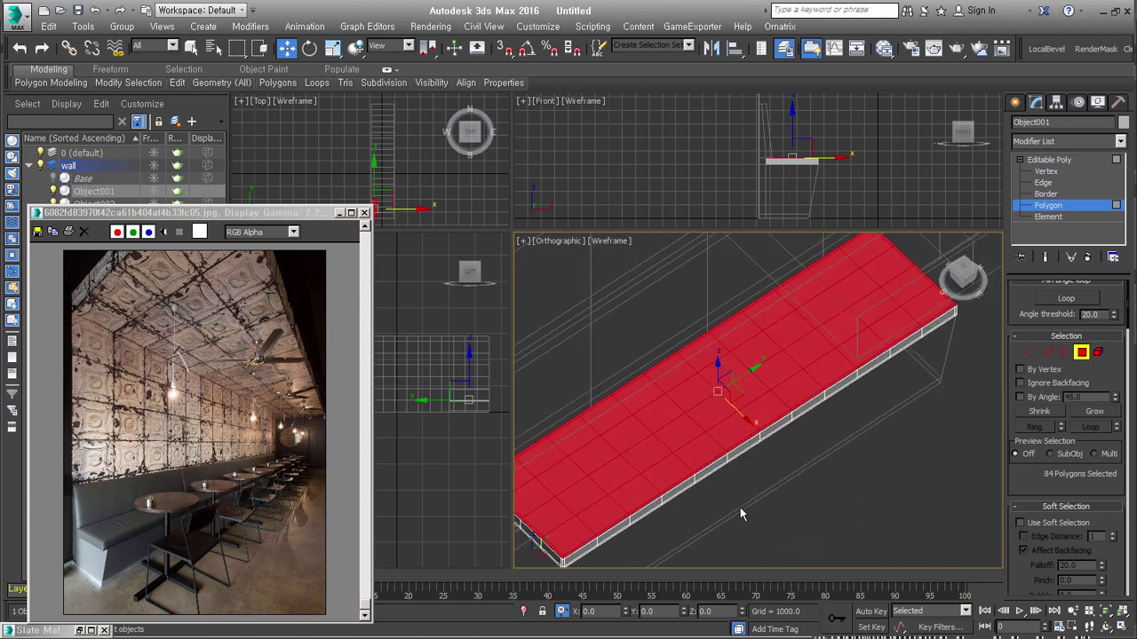
{"action": "scroll", "coordinate": [742, 515], "scroll_direction": "up", "scroll_amount": 4}
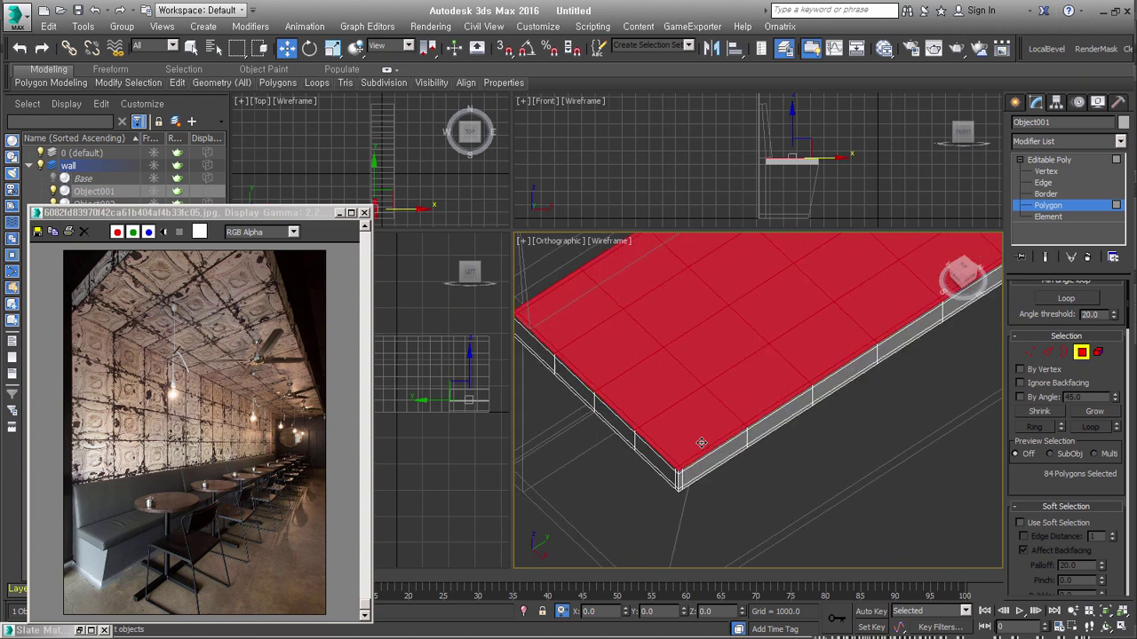
{"action": "left_click", "coordinate": [1039, 411]}
{"action": "scroll", "coordinate": [670, 462], "scroll_direction": "up", "scroll_amount": 2}
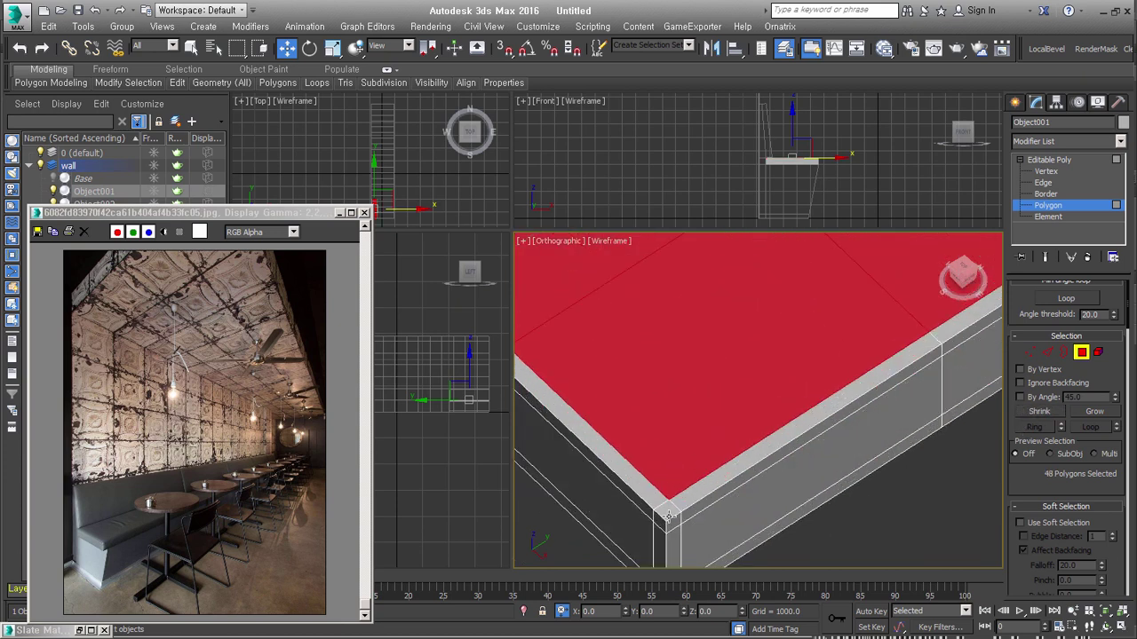
{"action": "scroll", "coordinate": [668, 517], "scroll_direction": "down", "scroll_amount": 4}
{"action": "scroll", "coordinate": [773, 442], "scroll_direction": "down", "scroll_amount": 1}
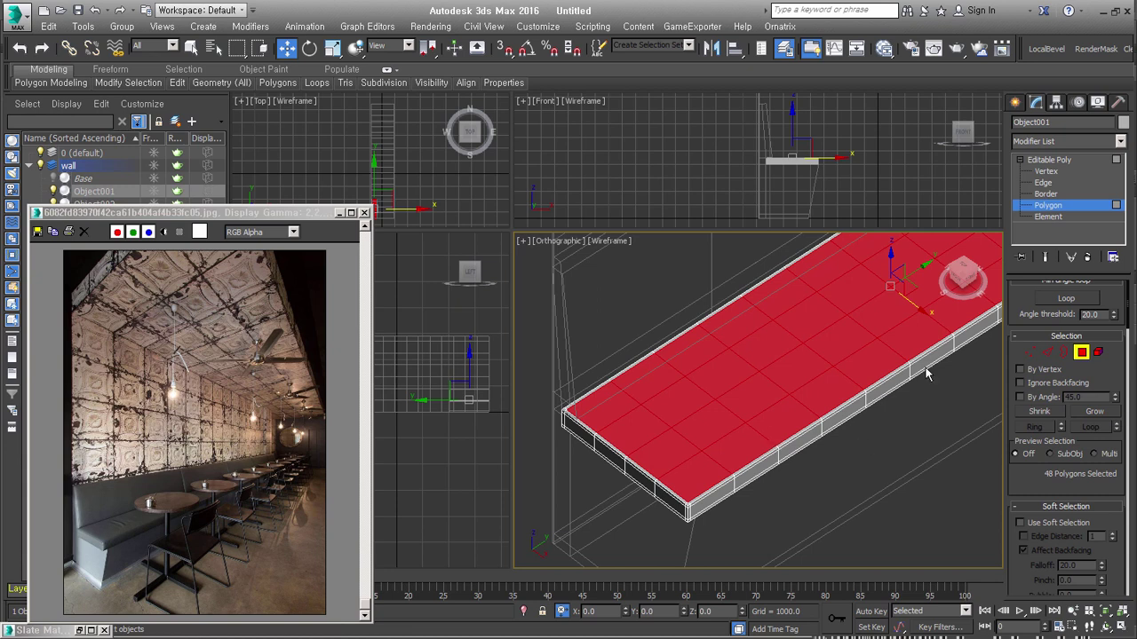
Step: Add a Push modifier of about 2.75 to the slab and collapse it into the mesh
{"action": "left_click", "coordinate": [1081, 144]}
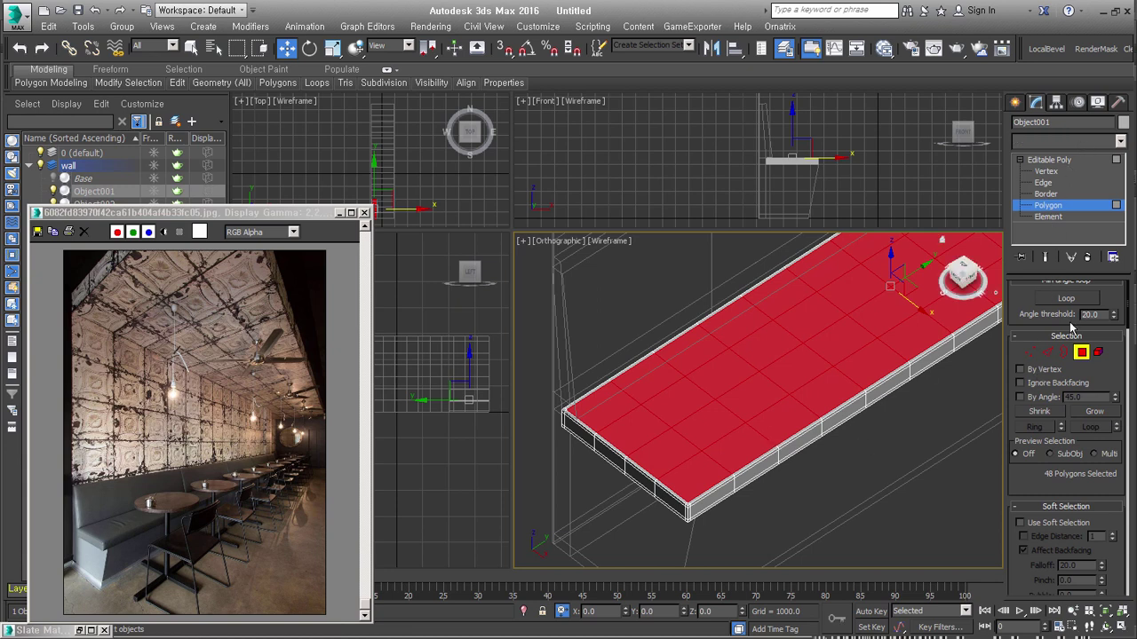
{"action": "type", "text": "pu"}
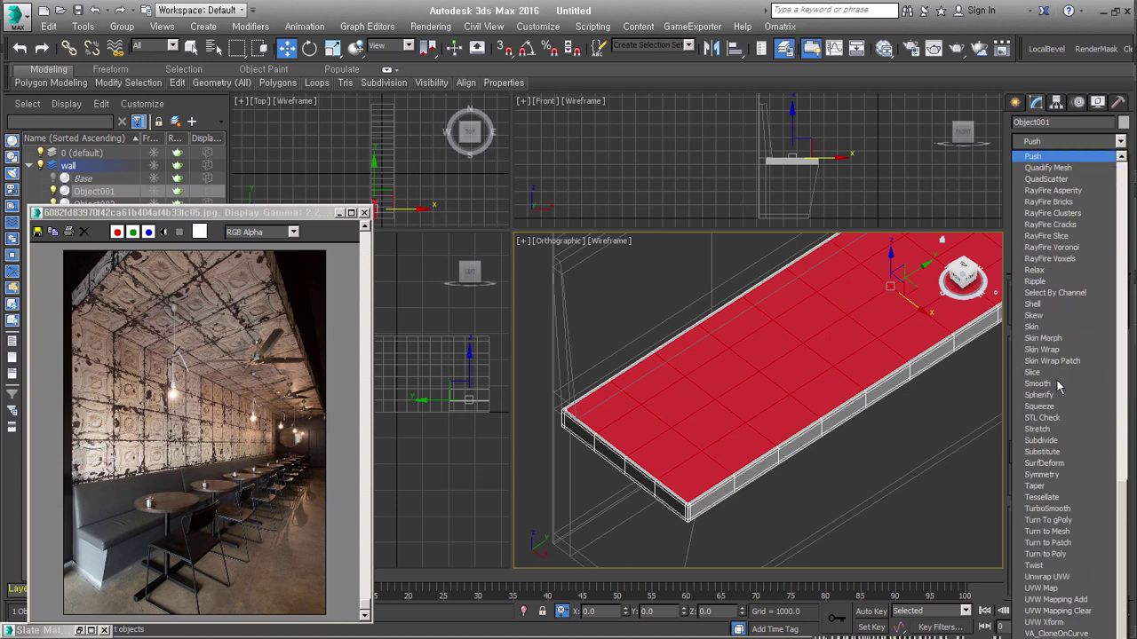
{"action": "key", "text": "Return"}
{"action": "mouse_move", "coordinate": [988, 376]}
{"action": "middle_mouse_down", "text": "alt"}
{"action": "mouse_move", "coordinate": [795, 454]}
{"action": "mouse_move", "coordinate": [708, 468]}
{"action": "middle_mouse_up", "text": "alt"}
{"action": "scroll", "coordinate": [729, 446], "scroll_direction": "up", "scroll_amount": 5}
{"action": "left_click_drag", "start_coordinate": [1117, 309], "coordinate": [1112, 280]}
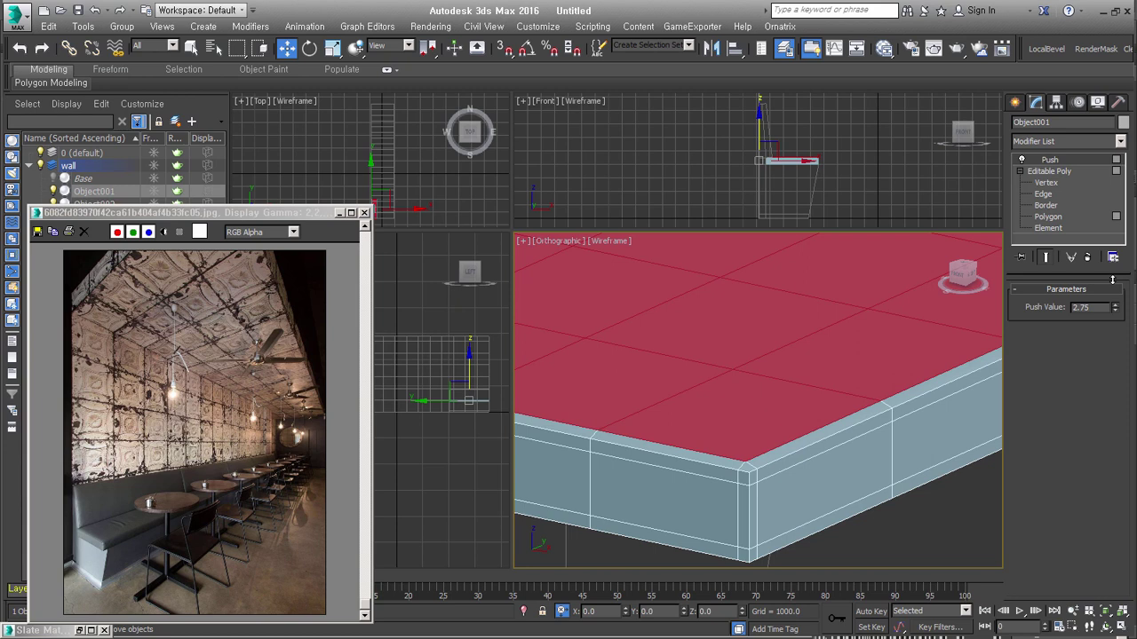
{"action": "scroll", "coordinate": [793, 417], "scroll_direction": "down", "scroll_amount": 5}
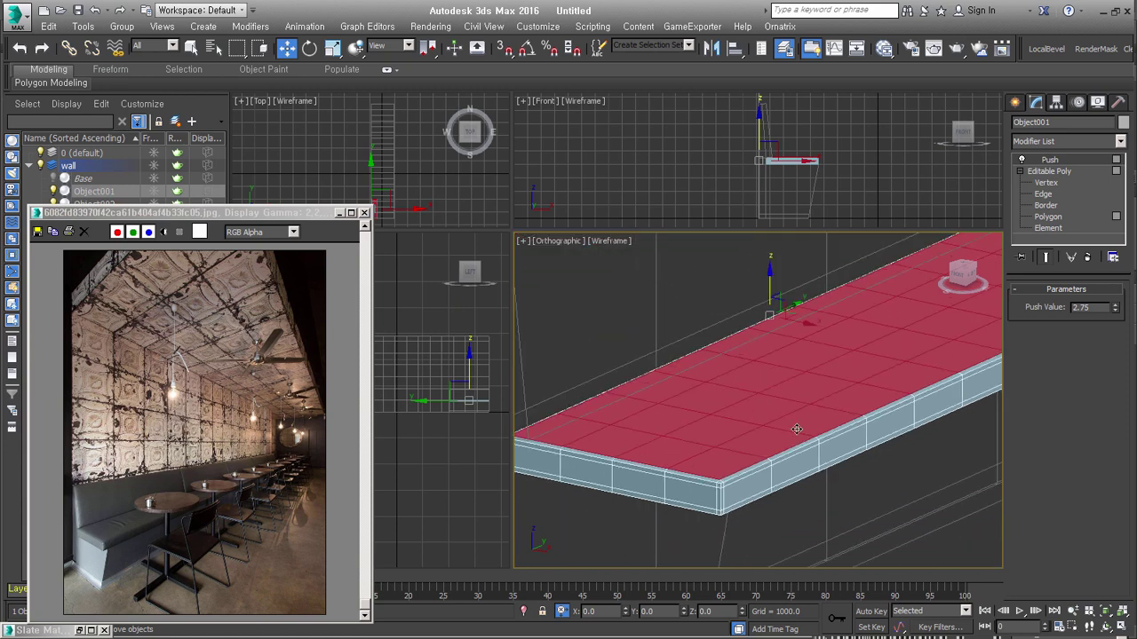
{"action": "right_click", "coordinate": [994, 331]}
{"action": "left_click", "coordinate": [1048, 461]}
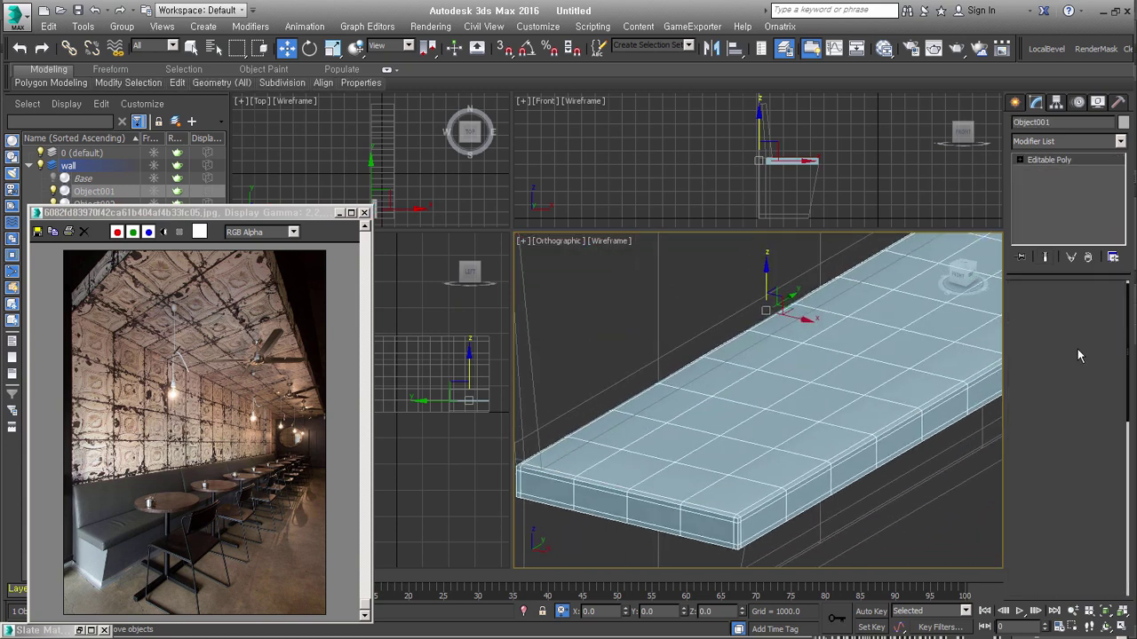
Step: Shrink the polygon selection to a centre strip, toggle 3D snap, then clear the selection
{"action": "key", "text": "4"}
{"action": "left_click", "coordinate": [1049, 414]}
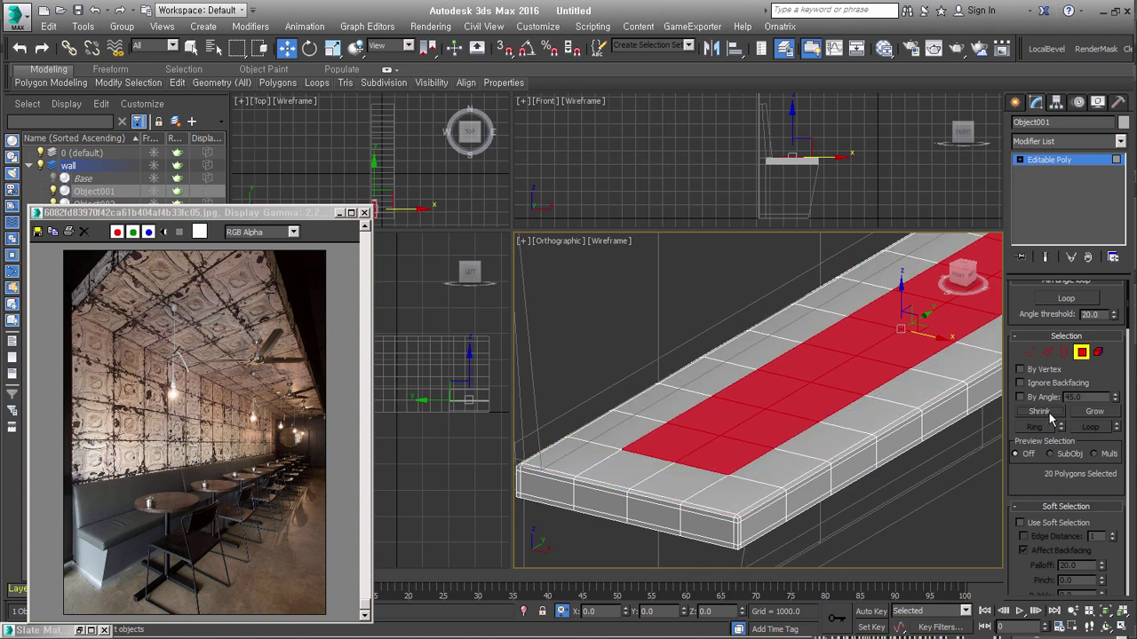
{"action": "scroll", "coordinate": [811, 517], "scroll_direction": "down", "scroll_amount": 2}
{"action": "scroll", "coordinate": [807, 524], "scroll_direction": "down", "scroll_amount": 1}
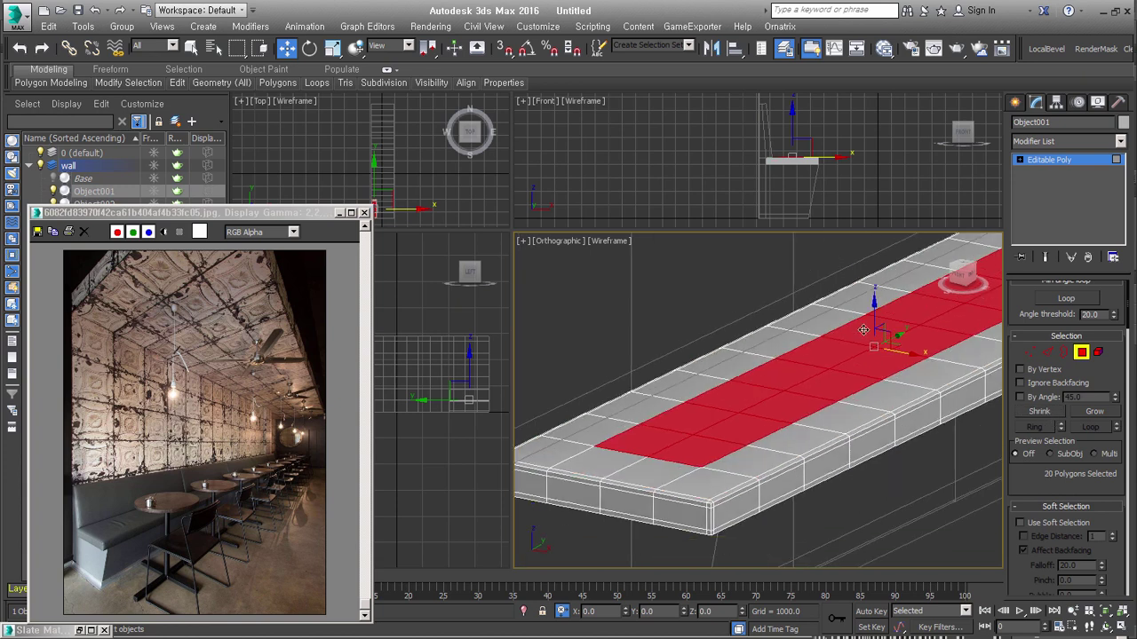
{"action": "scroll", "coordinate": [863, 330], "scroll_direction": "up", "scroll_amount": 2}
{"action": "key", "text": "s"}
{"action": "key", "text": "s"}
{"action": "scroll", "coordinate": [885, 327], "scroll_direction": "down", "scroll_amount": 1}
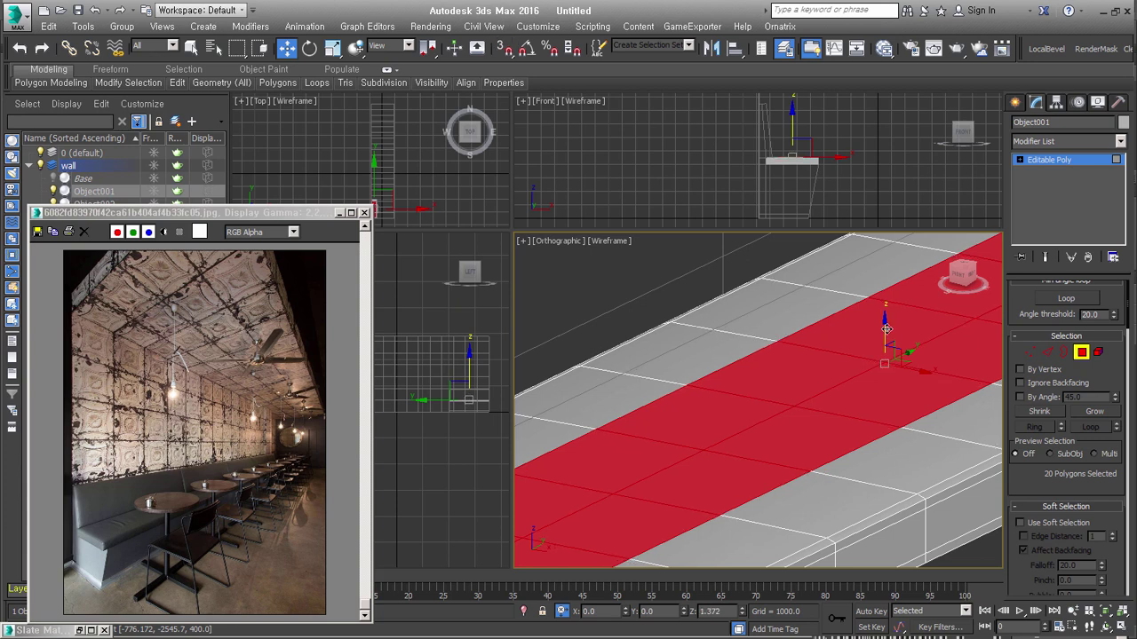
{"action": "scroll", "coordinate": [852, 355], "scroll_direction": "down", "scroll_amount": 2}
{"action": "scroll", "coordinate": [853, 364], "scroll_direction": "down", "scroll_amount": 2}
{"action": "scroll", "coordinate": [888, 409], "scroll_direction": "down", "scroll_amount": 2}
{"action": "middle_click_drag", "start_coordinate": [893, 420], "coordinate": [722, 466], "text": "alt"}
{"action": "scroll", "coordinate": [836, 438], "scroll_direction": "up", "scroll_amount": 2}
{"action": "left_click", "coordinate": [726, 476]}
{"action": "scroll", "coordinate": [664, 432], "scroll_direction": "up", "scroll_amount": 3}
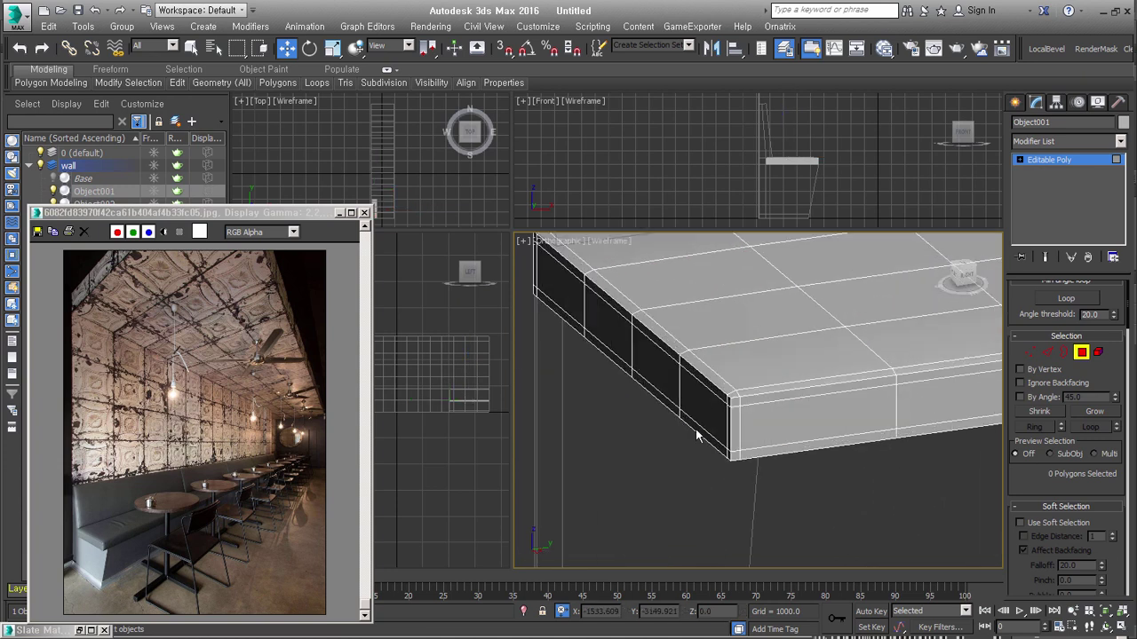
Step: Select all the front side's polygons using By Angle selection
{"action": "left_click", "coordinate": [1081, 352]}
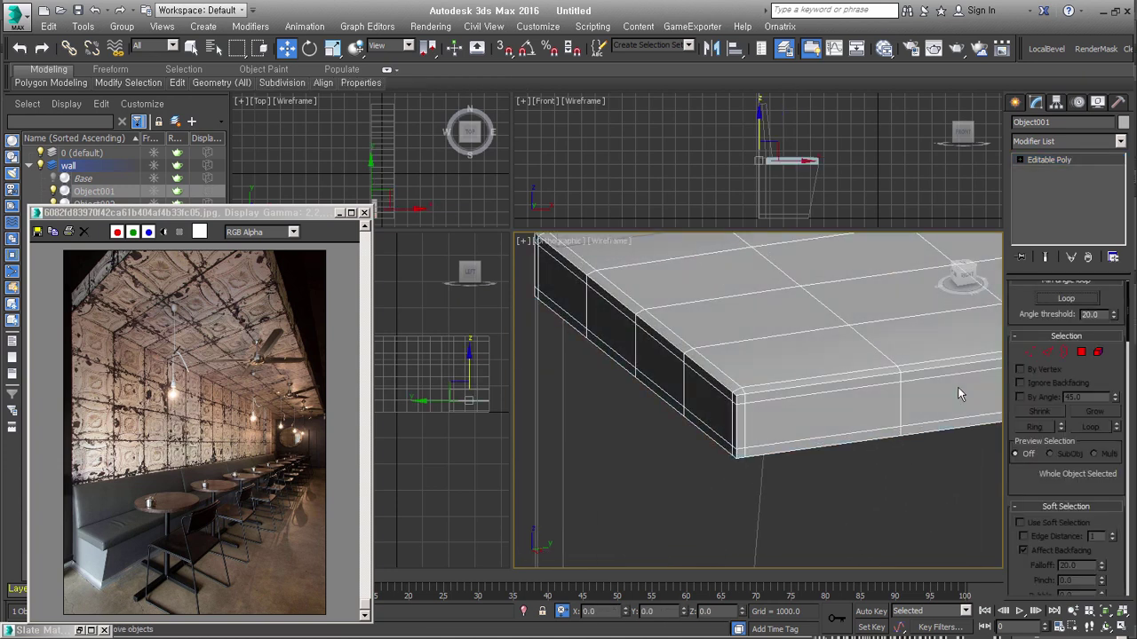
{"action": "middle_click_drag", "start_coordinate": [959, 390], "coordinate": [845, 435], "text": "alt"}
{"action": "left_click", "coordinate": [1081, 351]}
{"action": "left_click", "coordinate": [1044, 397]}
{"action": "left_click", "coordinate": [823, 433]}
Step: Outline the selected front polygons and switch to their border edges
{"action": "scroll", "coordinate": [827, 433], "scroll_direction": "up", "scroll_amount": 2}
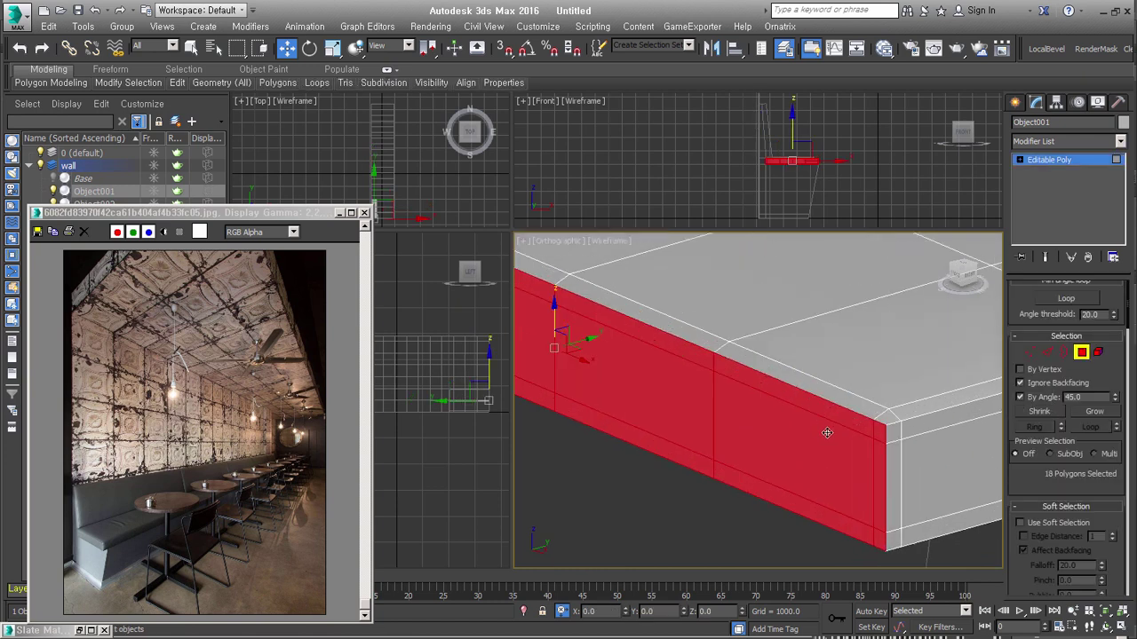
{"action": "right_click", "coordinate": [827, 432]}
{"action": "left_click", "coordinate": [798, 453]}
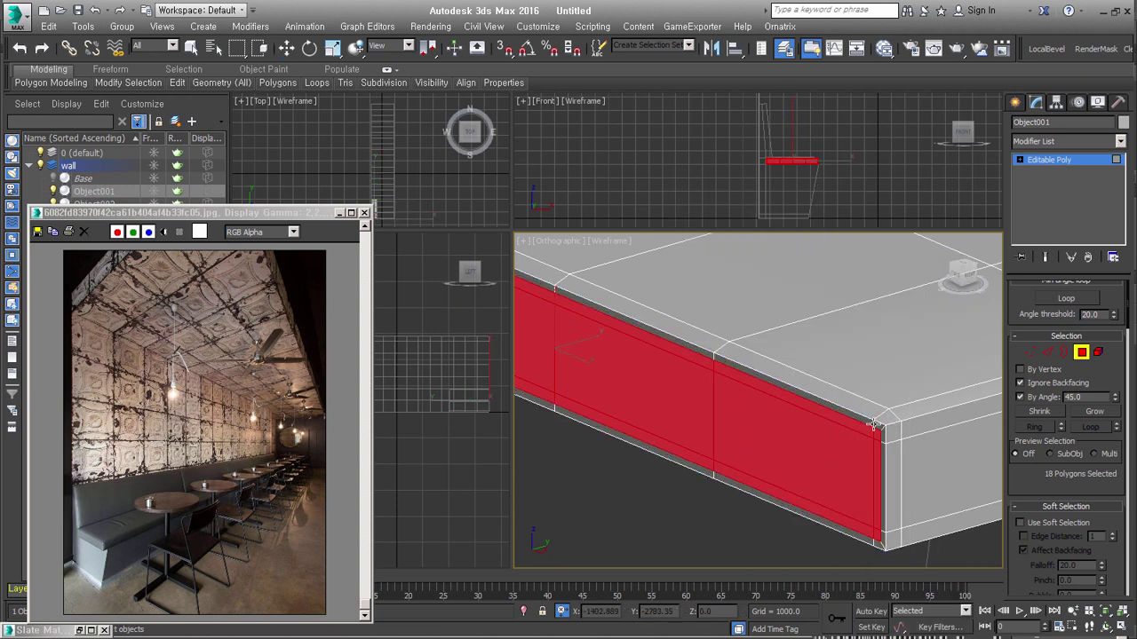
{"action": "left_click", "coordinate": [1047, 351]}
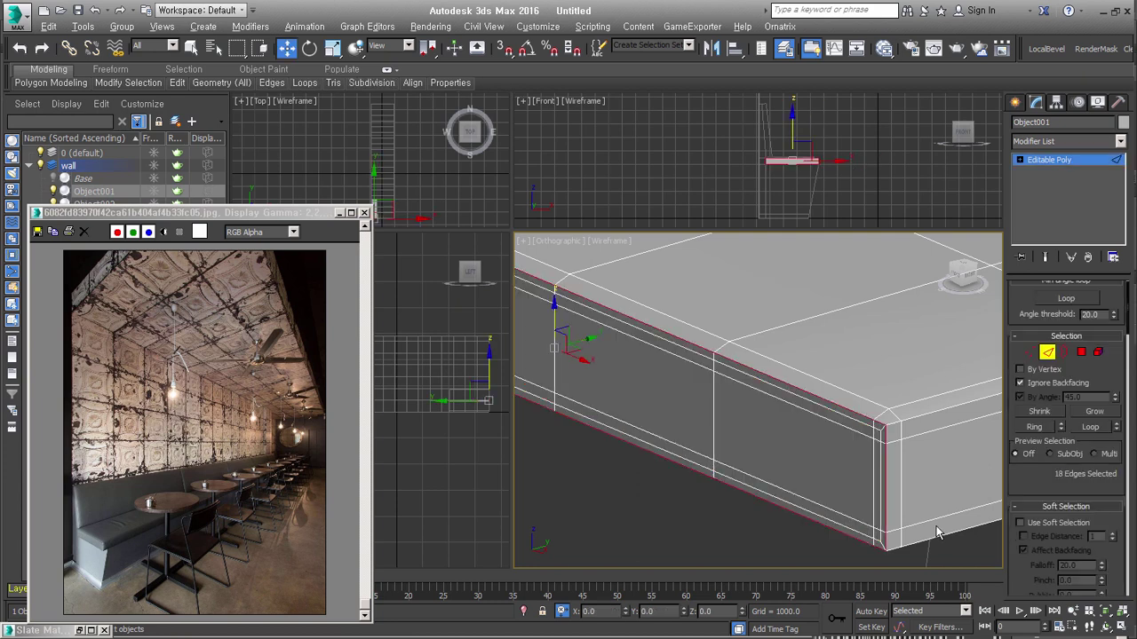
Step: Move the border edges along Y to widen the bevelled band along the top edge
{"action": "left_click_drag", "start_coordinate": [584, 341], "coordinate": [591, 342]}
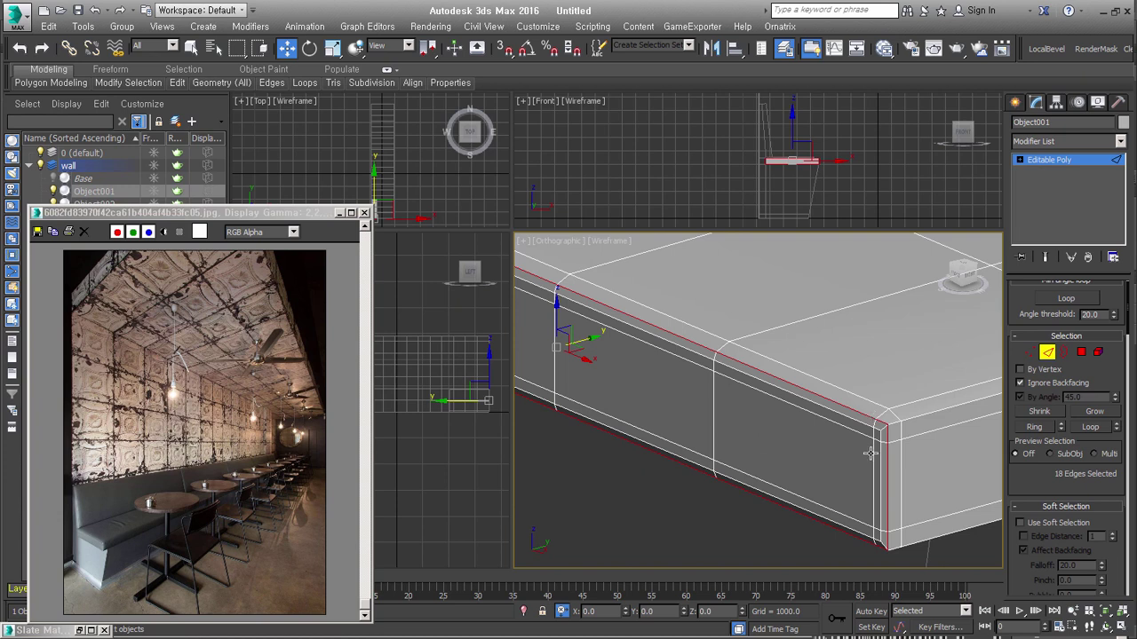
{"action": "scroll", "coordinate": [870, 454], "scroll_direction": "down", "scroll_amount": 3}
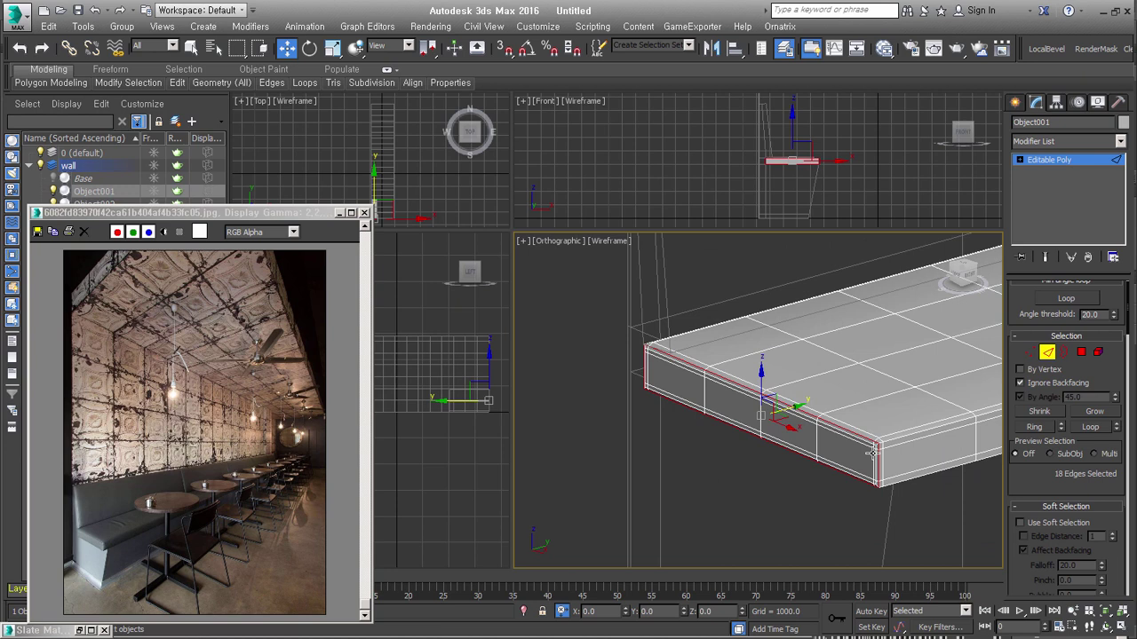
{"action": "mouse_move", "coordinate": [870, 454]}
{"action": "middle_mouse_down", "text": "alt"}
{"action": "mouse_move", "coordinate": [826, 382]}
{"action": "mouse_move", "coordinate": [791, 432]}
{"action": "middle_mouse_up", "text": "alt"}
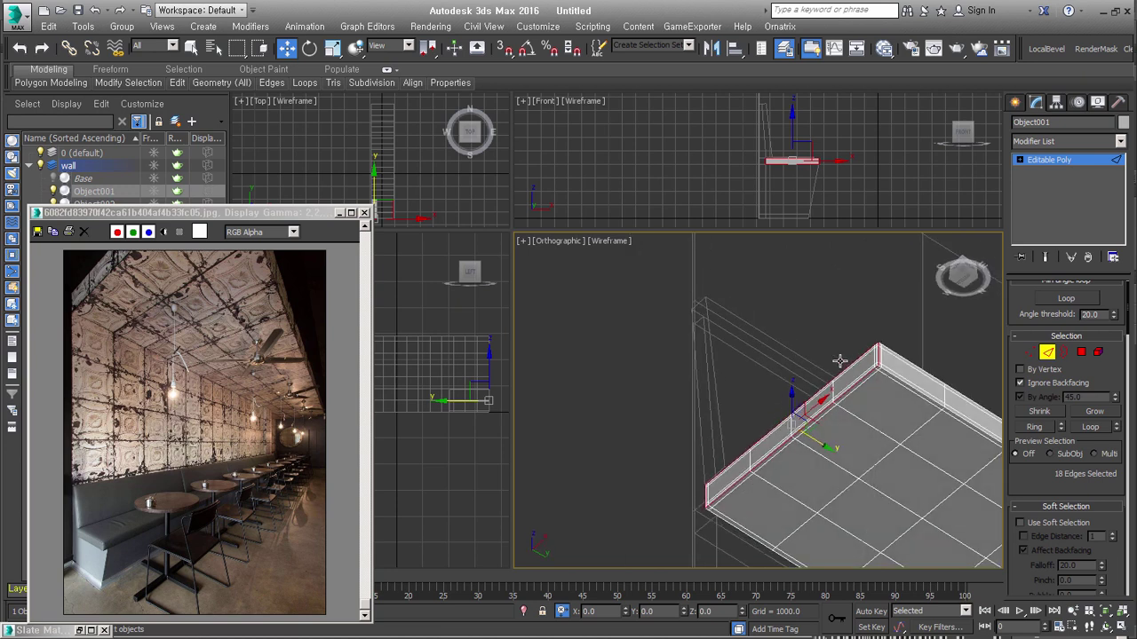
{"action": "scroll", "coordinate": [791, 431], "scroll_direction": "up", "scroll_amount": 3}
{"action": "scroll", "coordinate": [792, 431], "scroll_direction": "up", "scroll_amount": 2}
{"action": "scroll", "coordinate": [756, 400], "scroll_direction": "down", "scroll_amount": 2}
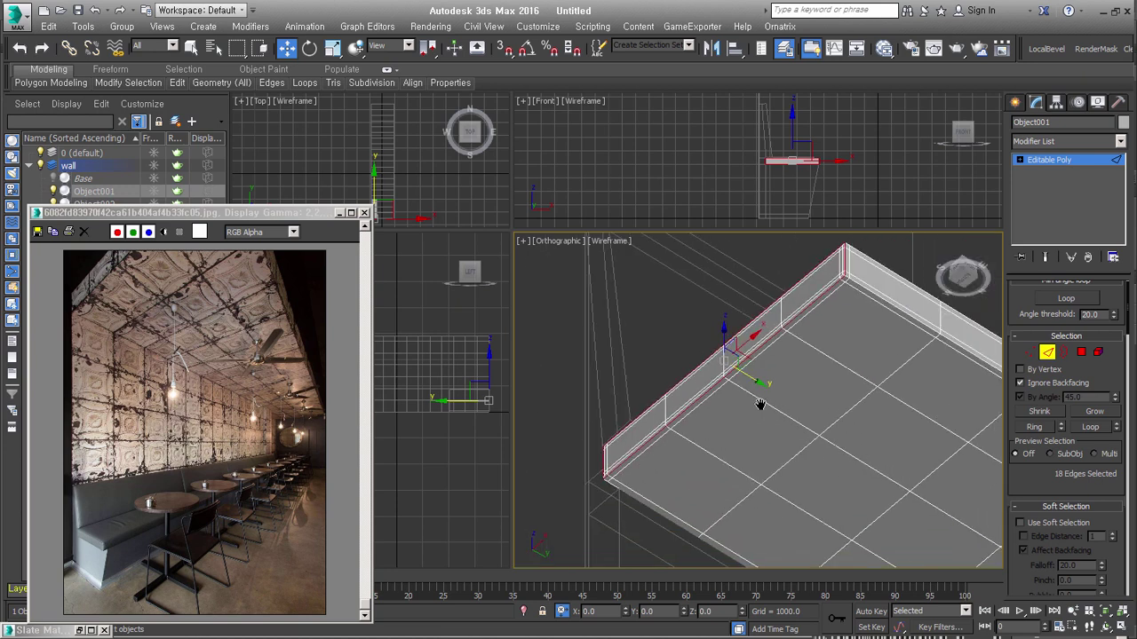
{"action": "scroll", "coordinate": [782, 427], "scroll_direction": "down", "scroll_amount": 1}
{"action": "mouse_move", "coordinate": [752, 390]}
{"action": "middle_mouse_down", "text": "alt"}
{"action": "mouse_move", "coordinate": [865, 465]}
{"action": "mouse_move", "coordinate": [800, 393]}
{"action": "mouse_move", "coordinate": [819, 497]}
{"action": "mouse_move", "coordinate": [815, 479]}
{"action": "middle_mouse_up", "text": "alt"}
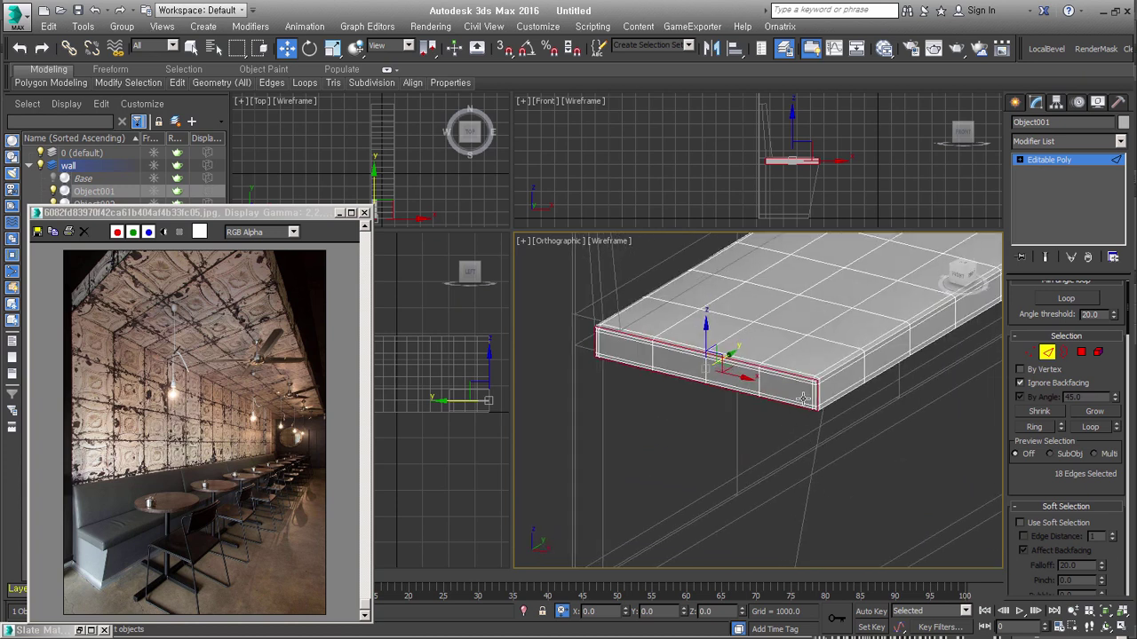
{"action": "scroll", "coordinate": [818, 384], "scroll_direction": "up", "scroll_amount": 4}
{"action": "middle_click_drag", "start_coordinate": [819, 384], "coordinate": [728, 378], "text": "alt"}
{"action": "middle_click_drag", "start_coordinate": [658, 373], "coordinate": [622, 355], "text": "alt"}
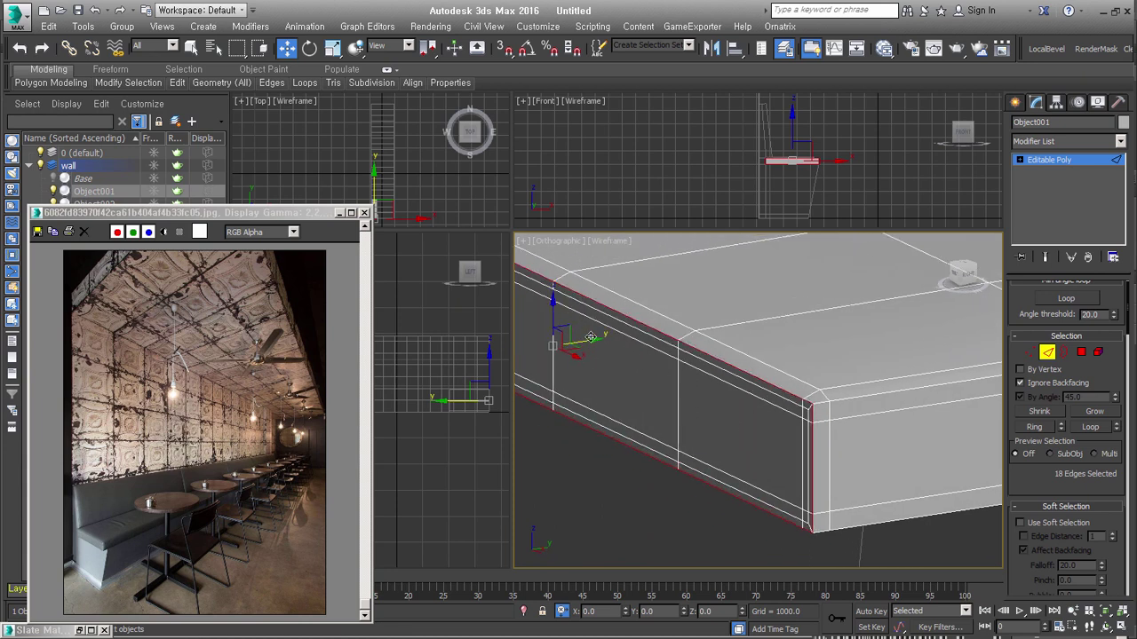
{"action": "left_click_drag", "start_coordinate": [589, 340], "coordinate": [589, 340]}
{"action": "scroll", "coordinate": [589, 340], "scroll_direction": "up", "scroll_amount": 1}
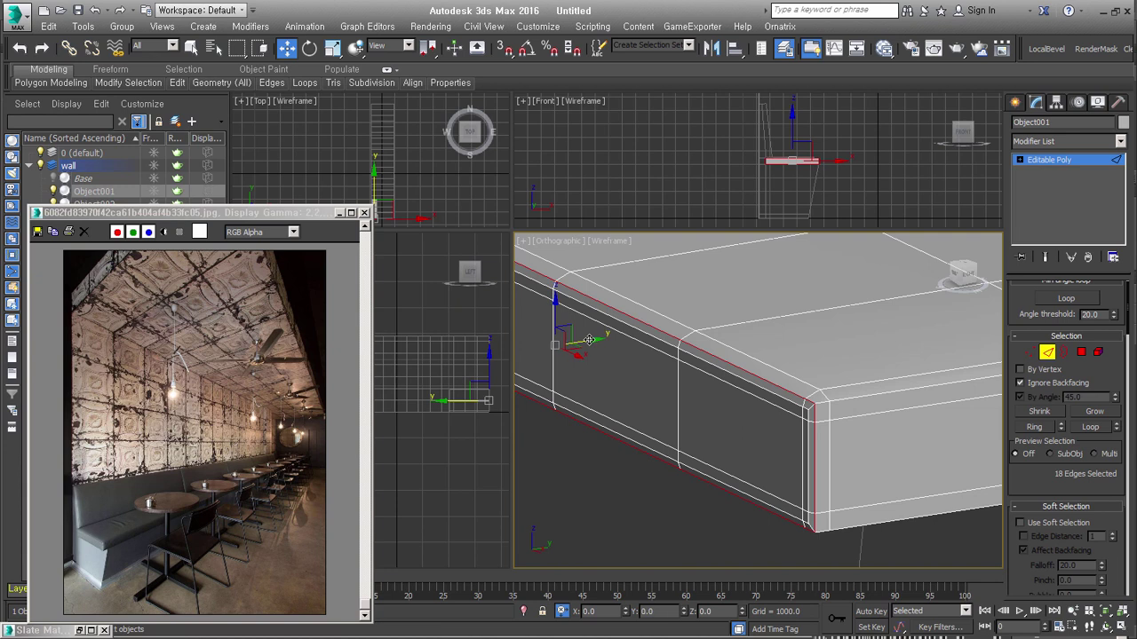
{"action": "scroll", "coordinate": [718, 381], "scroll_direction": "up", "scroll_amount": 2}
Step: Chamfer the selected front border edges by a small amount
{"action": "right_click", "coordinate": [826, 367]}
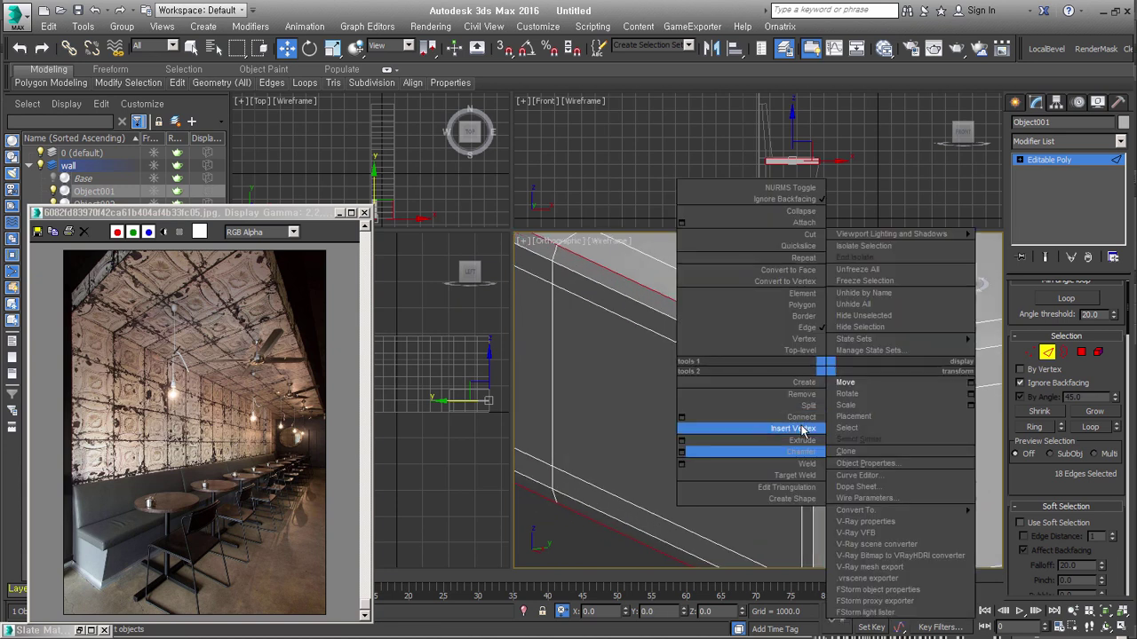
{"action": "left_click", "coordinate": [813, 451]}
{"action": "left_click_drag", "start_coordinate": [826, 392], "coordinate": [874, 442]}
{"action": "scroll", "coordinate": [835, 399], "scroll_direction": "up", "scroll_amount": 3}
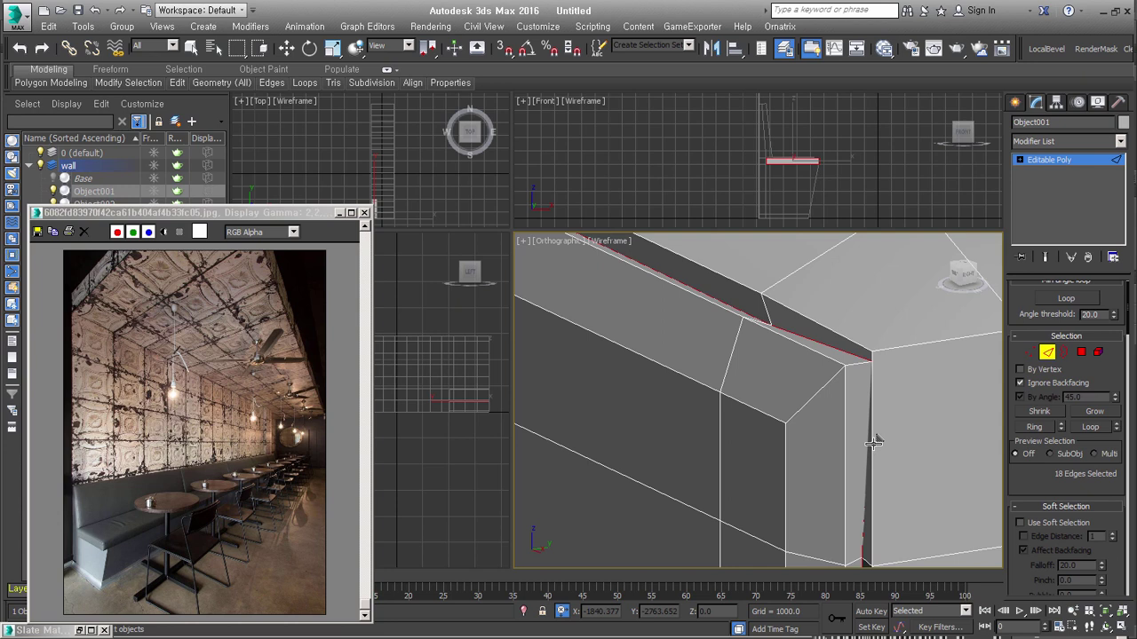
Step: Nudge the chamfered edges with Move to leave a thin band beside the rounded corner
{"action": "mouse_move", "coordinate": [874, 442]}
{"action": "middle_mouse_down", "text": "alt"}
{"action": "mouse_move", "coordinate": [855, 399]}
{"action": "mouse_move", "coordinate": [889, 402]}
{"action": "middle_mouse_up", "text": "alt"}
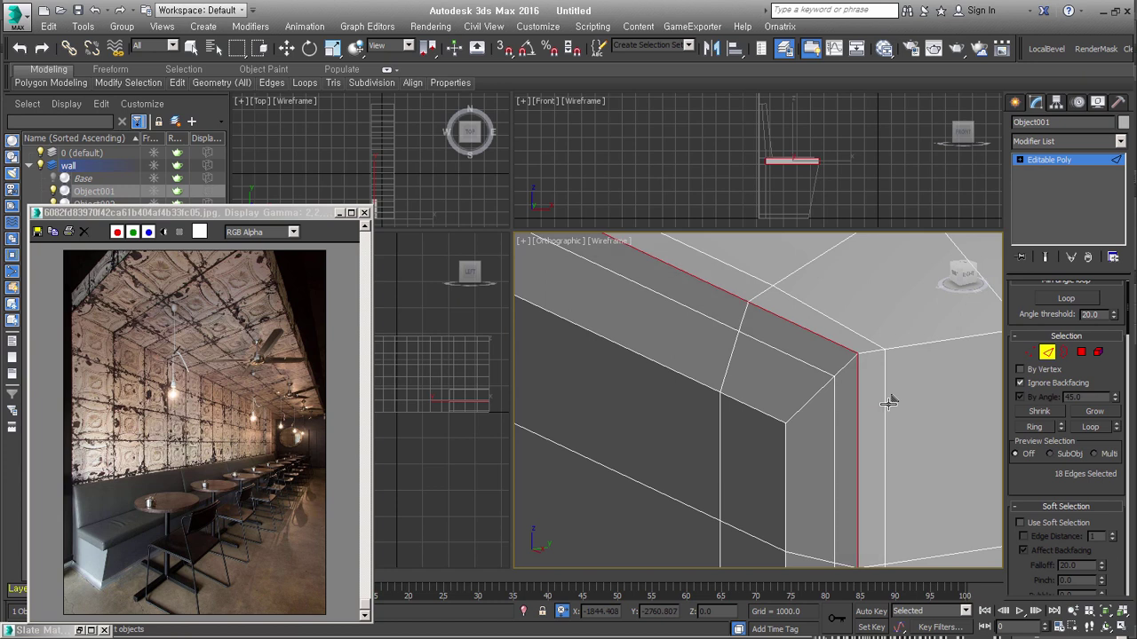
{"action": "left_click_drag", "start_coordinate": [855, 391], "coordinate": [864, 417]}
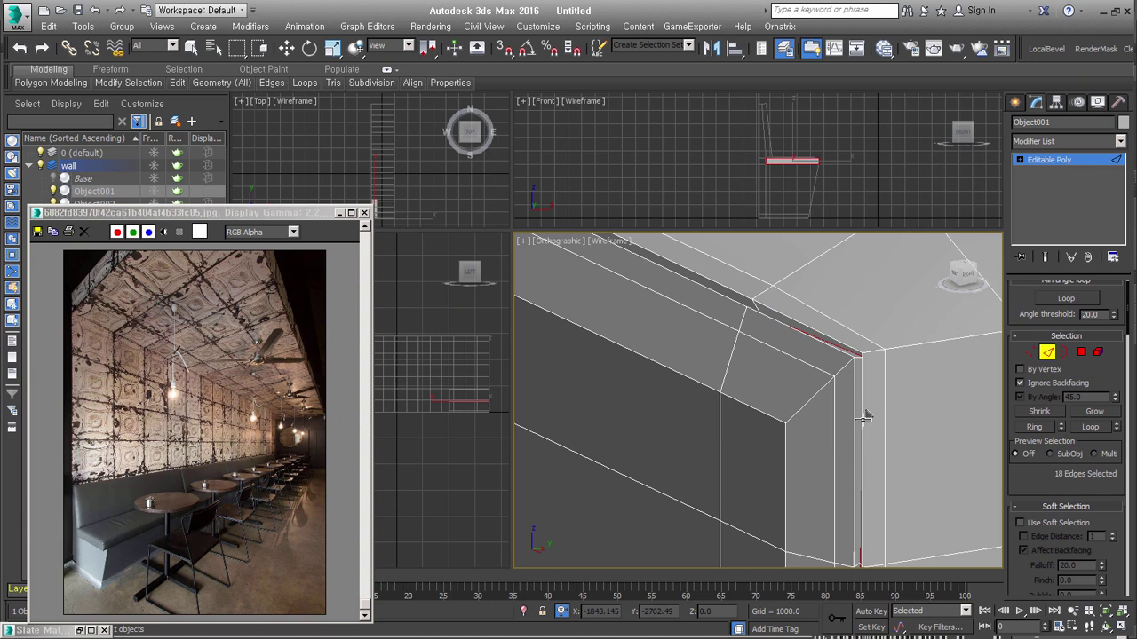
{"action": "scroll", "coordinate": [863, 417], "scroll_direction": "down", "scroll_amount": 3}
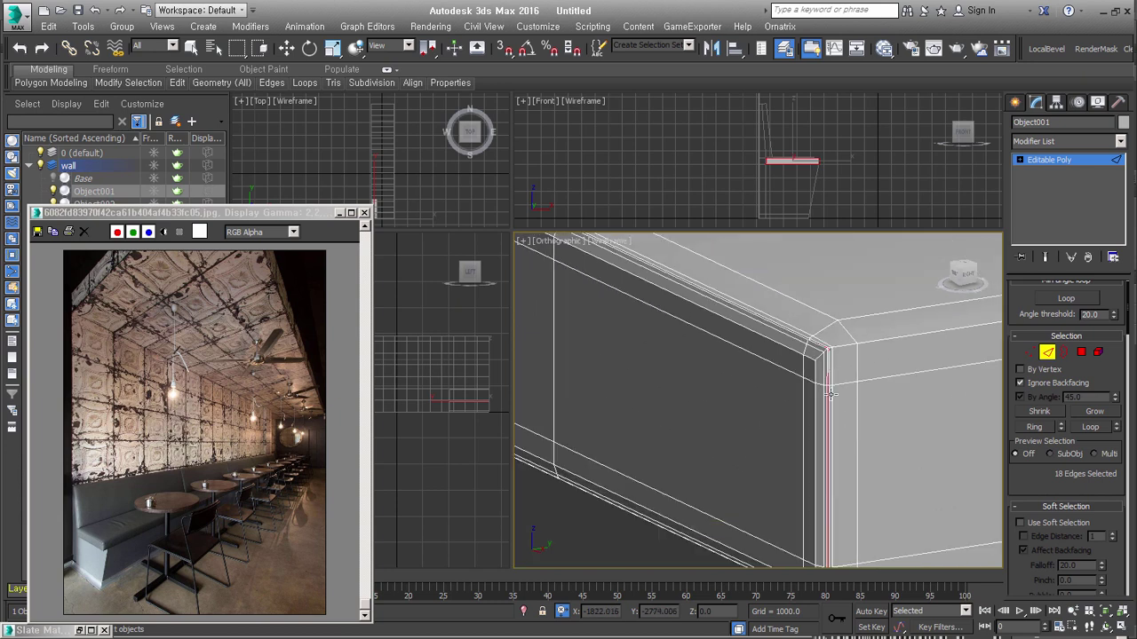
{"action": "scroll", "coordinate": [824, 360], "scroll_direction": "down", "scroll_amount": 1}
{"action": "mouse_move", "coordinate": [808, 404]}
{"action": "middle_mouse_down", "text": "alt"}
{"action": "mouse_move", "coordinate": [875, 411]}
{"action": "mouse_move", "coordinate": [687, 467]}
{"action": "mouse_move", "coordinate": [722, 461]}
{"action": "middle_mouse_up", "text": "alt"}
Step: Leave edge editing and add a Symmetry modifier to the seat slab, mirroring across Y
{"action": "key", "text": "w"}
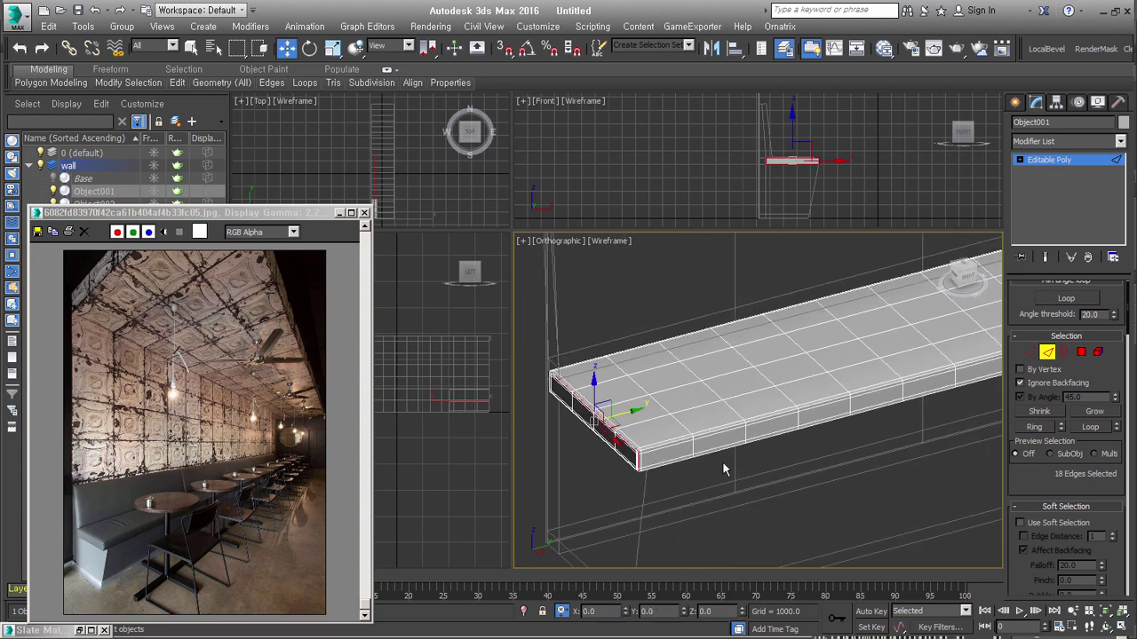
{"action": "key", "text": "6"}
{"action": "key", "text": "2"}
{"action": "middle_click_drag", "start_coordinate": [941, 397], "coordinate": [827, 359]}
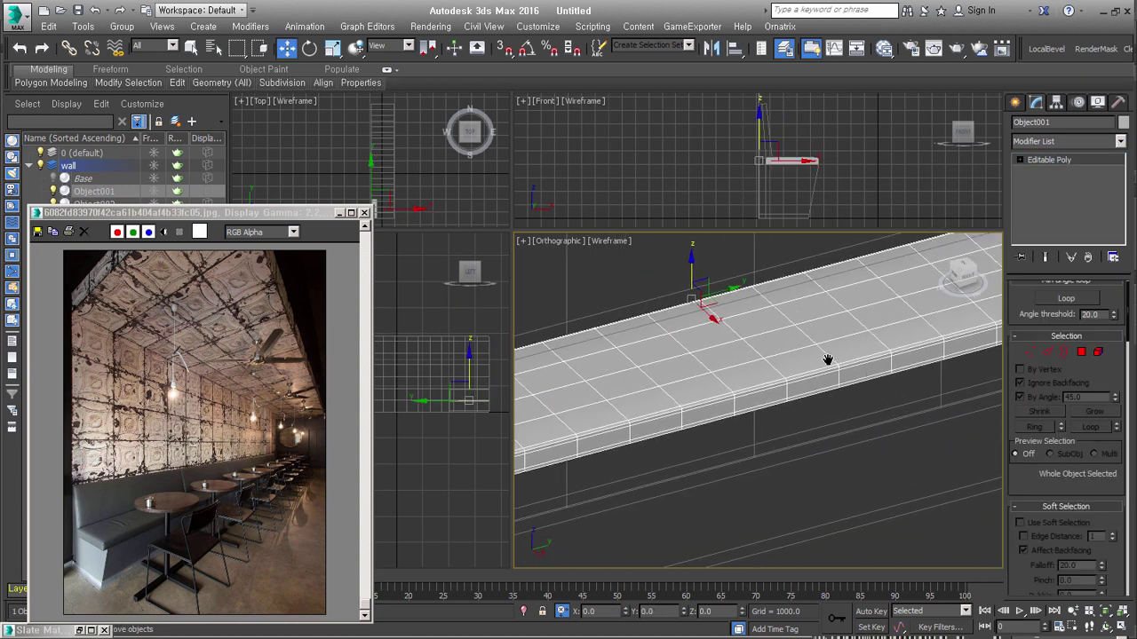
{"action": "key", "text": "alt+s"}
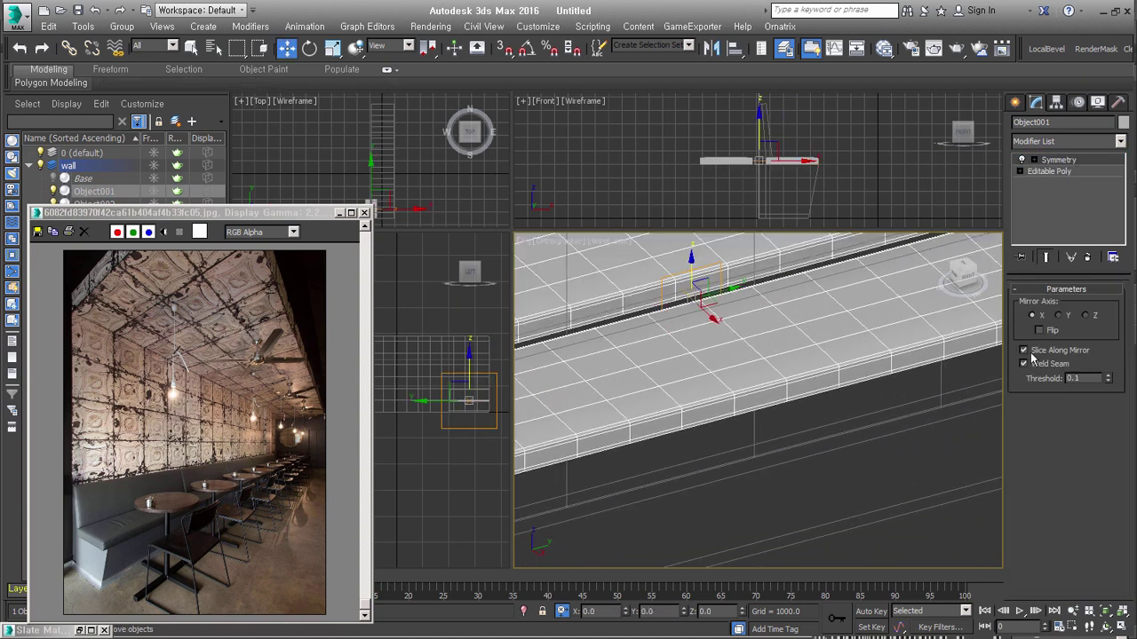
{"action": "left_click", "coordinate": [1061, 317]}
Step: Flip the Symmetry so the opposite half of the slab is mirrored
{"action": "middle_click_drag", "start_coordinate": [826, 395], "coordinate": [807, 386], "text": "alt"}
{"action": "scroll", "coordinate": [637, 417], "scroll_direction": "up", "scroll_amount": 5}
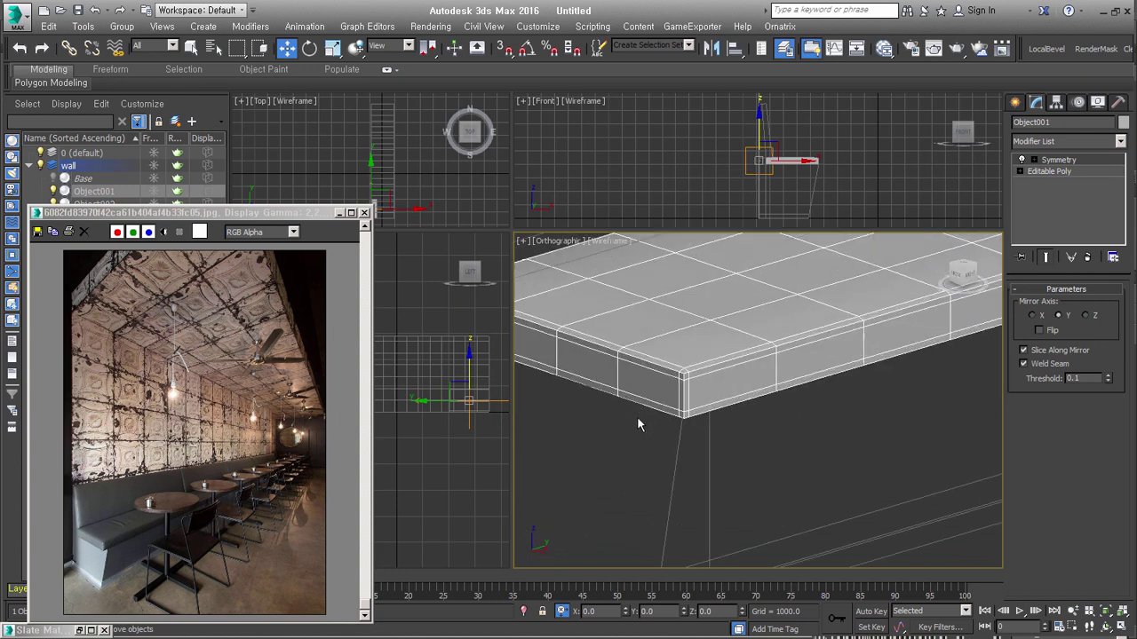
{"action": "left_click", "coordinate": [1040, 330]}
{"action": "scroll", "coordinate": [929, 459], "scroll_direction": "down", "scroll_amount": 5}
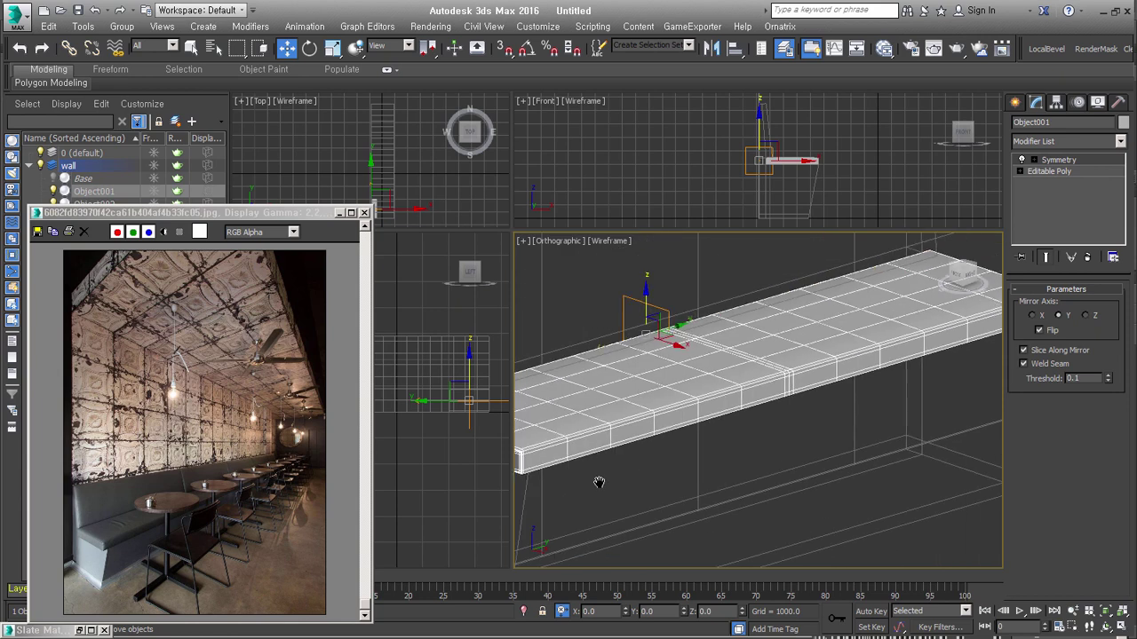
{"action": "middle_click_drag", "start_coordinate": [599, 475], "coordinate": [743, 444], "text": "alt"}
{"action": "mouse_move", "coordinate": [957, 409]}
{"action": "middle_mouse_down", "text": "alt"}
{"action": "mouse_move", "coordinate": [763, 422]}
{"action": "mouse_move", "coordinate": [729, 465]}
{"action": "middle_mouse_up", "text": "alt"}
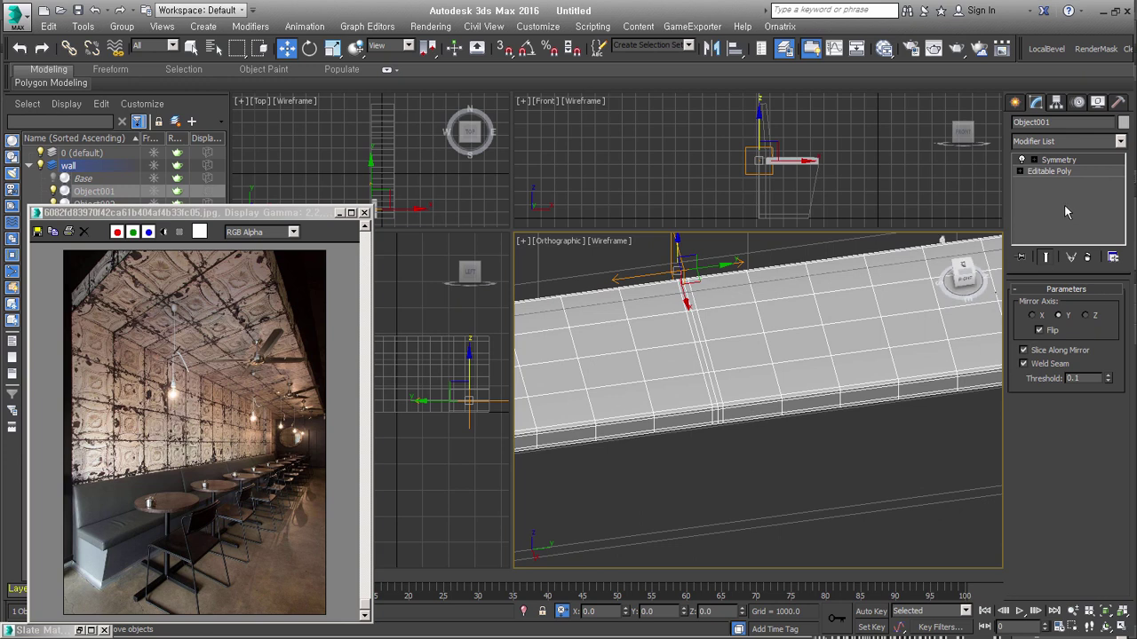
Step: Remove and restore the Symmetry modifier, trying the Z mirror axis and then Y again
{"action": "left_click", "coordinate": [1091, 258]}
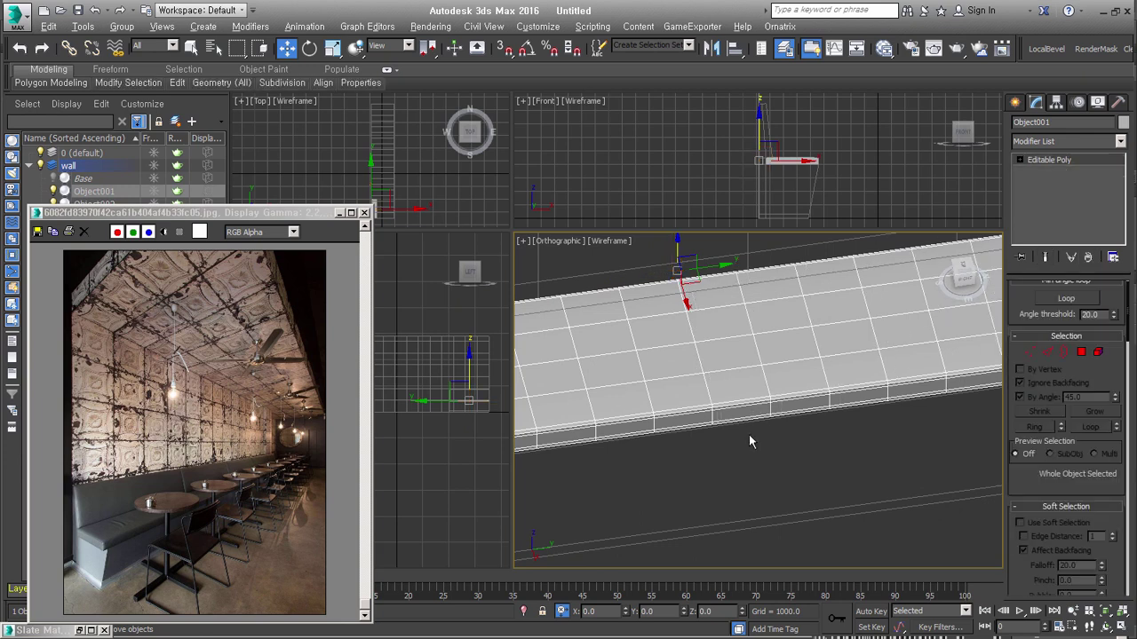
{"action": "key", "text": "ctrl+z"}
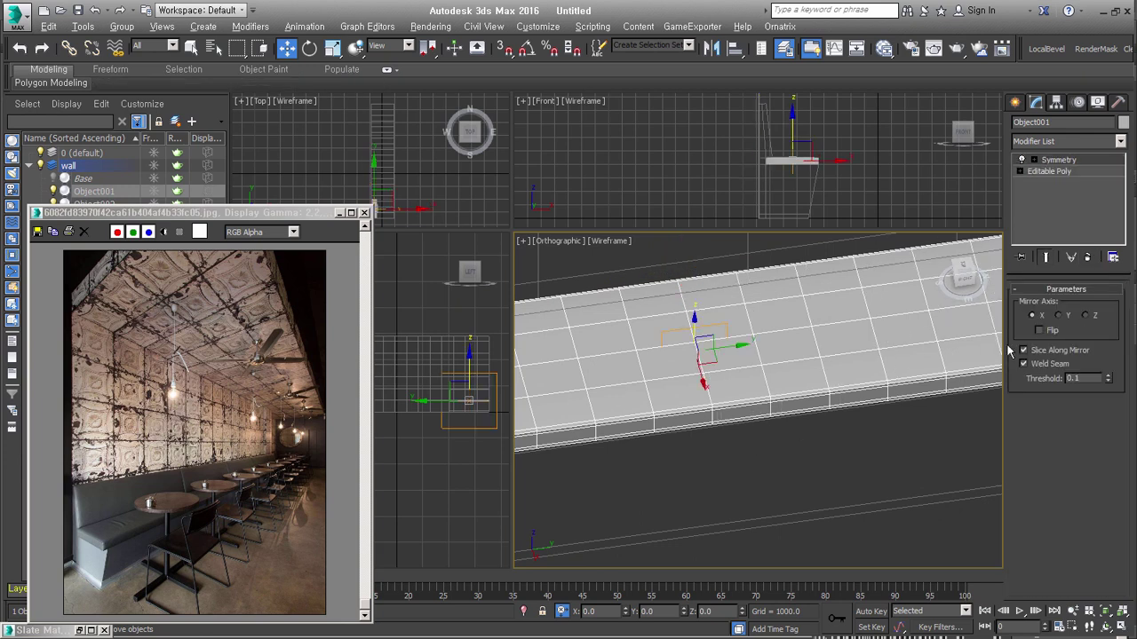
{"action": "left_click", "coordinate": [1093, 317]}
{"action": "mouse_move", "coordinate": [692, 463]}
{"action": "middle_mouse_down", "text": "alt"}
{"action": "mouse_move", "coordinate": [694, 435]}
{"action": "mouse_move", "coordinate": [658, 436]}
{"action": "middle_mouse_up", "text": "alt"}
{"action": "left_click", "coordinate": [1057, 316]}
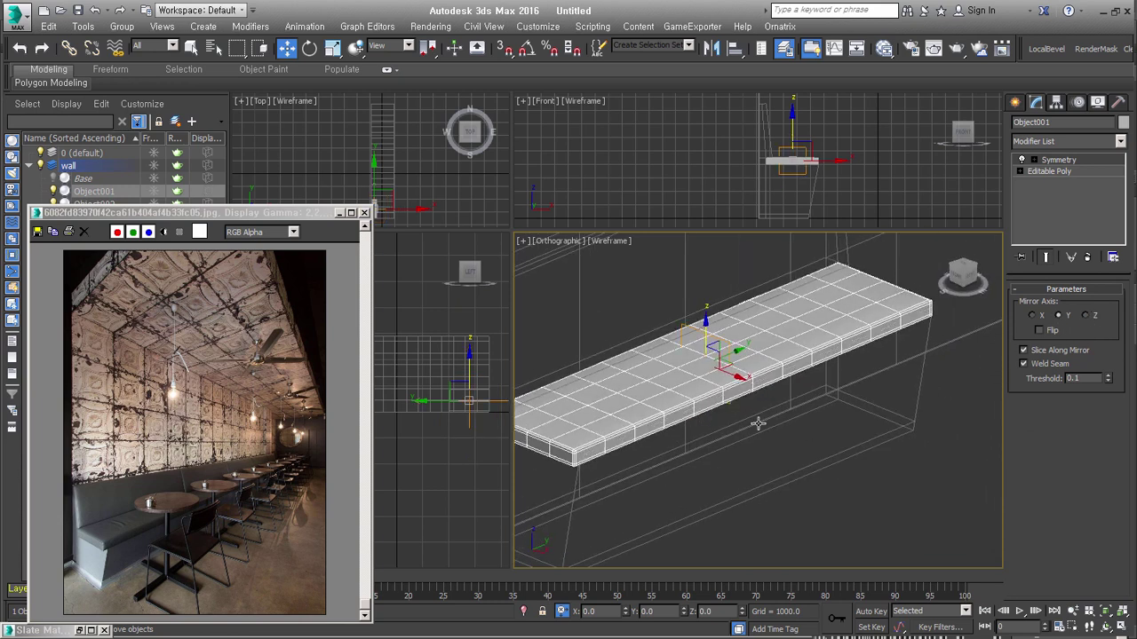
{"action": "middle_click_drag", "start_coordinate": [756, 418], "coordinate": [807, 414], "text": "alt"}
{"action": "scroll", "coordinate": [807, 414], "scroll_direction": "up", "scroll_amount": 5}
Step: Delete the Symmetry modifier and enter Edge sub-object mode on the Editable Poly
{"action": "left_click", "coordinate": [1038, 330]}
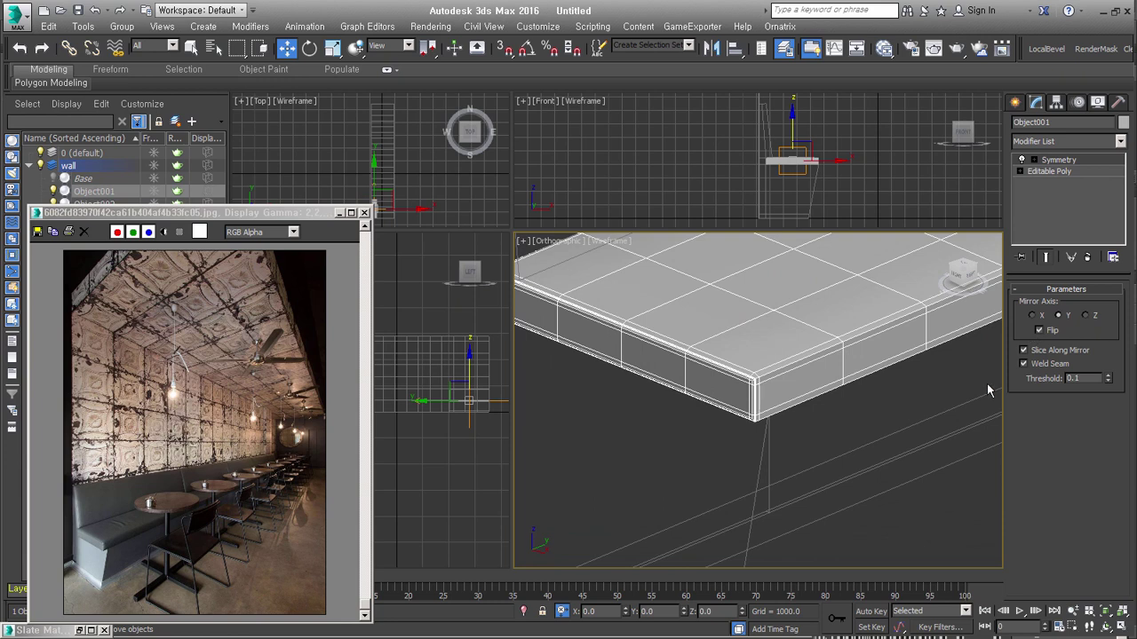
{"action": "scroll", "coordinate": [800, 400], "scroll_direction": "down", "scroll_amount": 3}
{"action": "mouse_move", "coordinate": [729, 417]}
{"action": "middle_mouse_down", "text": "alt"}
{"action": "mouse_move", "coordinate": [810, 328]}
{"action": "mouse_move", "coordinate": [807, 380]}
{"action": "middle_mouse_up", "text": "alt"}
{"action": "left_click", "coordinate": [1046, 352]}
{"action": "scroll", "coordinate": [802, 364], "scroll_direction": "down", "scroll_amount": 3}
{"action": "scroll", "coordinate": [655, 414], "scroll_direction": "up", "scroll_amount": 4}
{"action": "mouse_move", "coordinate": [654, 415]}
{"action": "middle_mouse_down", "text": "alt"}
{"action": "mouse_move", "coordinate": [906, 325]}
{"action": "mouse_move", "coordinate": [844, 312]}
{"action": "mouse_move", "coordinate": [812, 281]}
{"action": "middle_mouse_up", "text": "alt"}
Step: Exit edge editing, add a TurboSmooth modifier with Ctrl+T, and switch to smooth shading
{"action": "middle_click_drag", "start_coordinate": [744, 399], "coordinate": [676, 409], "text": "alt"}
{"action": "scroll", "coordinate": [675, 413], "scroll_direction": "up", "scroll_amount": 4}
{"action": "scroll", "coordinate": [675, 413], "scroll_direction": "up", "scroll_amount": 2}
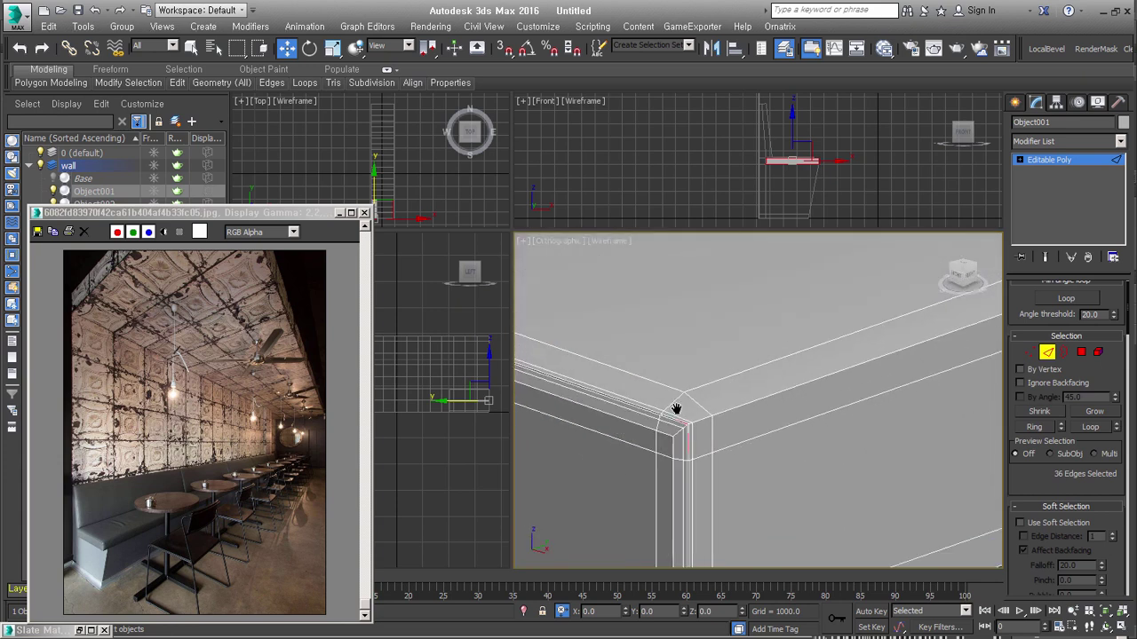
{"action": "scroll", "coordinate": [676, 409], "scroll_direction": "down", "scroll_amount": 5}
{"action": "scroll", "coordinate": [676, 410], "scroll_direction": "down", "scroll_amount": 3}
{"action": "left_click", "coordinate": [1057, 160]}
{"action": "key", "text": "ctrl+t"}
{"action": "middle_click_drag", "start_coordinate": [798, 419], "coordinate": [789, 416], "text": "alt"}
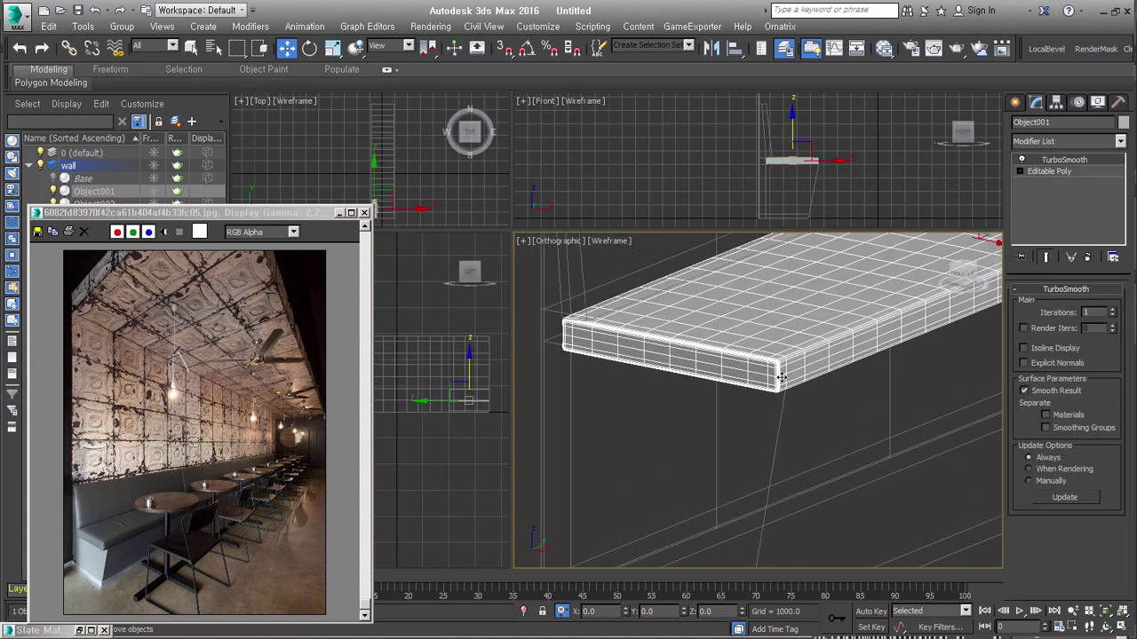
{"action": "key", "text": "F3"}
Step: Raise TurboSmooth iterations to 2, then select Editable Poly with edged faces shown
{"action": "scroll", "coordinate": [780, 376], "scroll_direction": "up", "scroll_amount": 3}
{"action": "scroll", "coordinate": [764, 318], "scroll_direction": "up", "scroll_amount": 1}
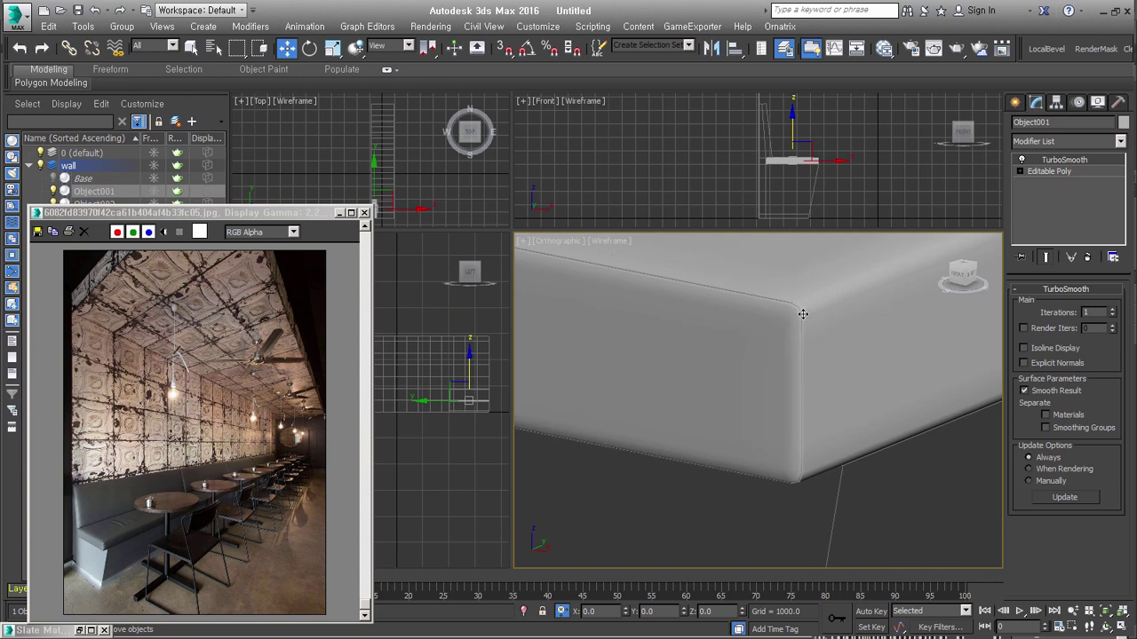
{"action": "left_click", "coordinate": [1115, 314]}
{"action": "mouse_move", "coordinate": [817, 399]}
{"action": "middle_mouse_down", "text": "alt"}
{"action": "mouse_move", "coordinate": [929, 418]}
{"action": "mouse_move", "coordinate": [636, 352]}
{"action": "mouse_move", "coordinate": [772, 392]}
{"action": "middle_mouse_up", "text": "alt"}
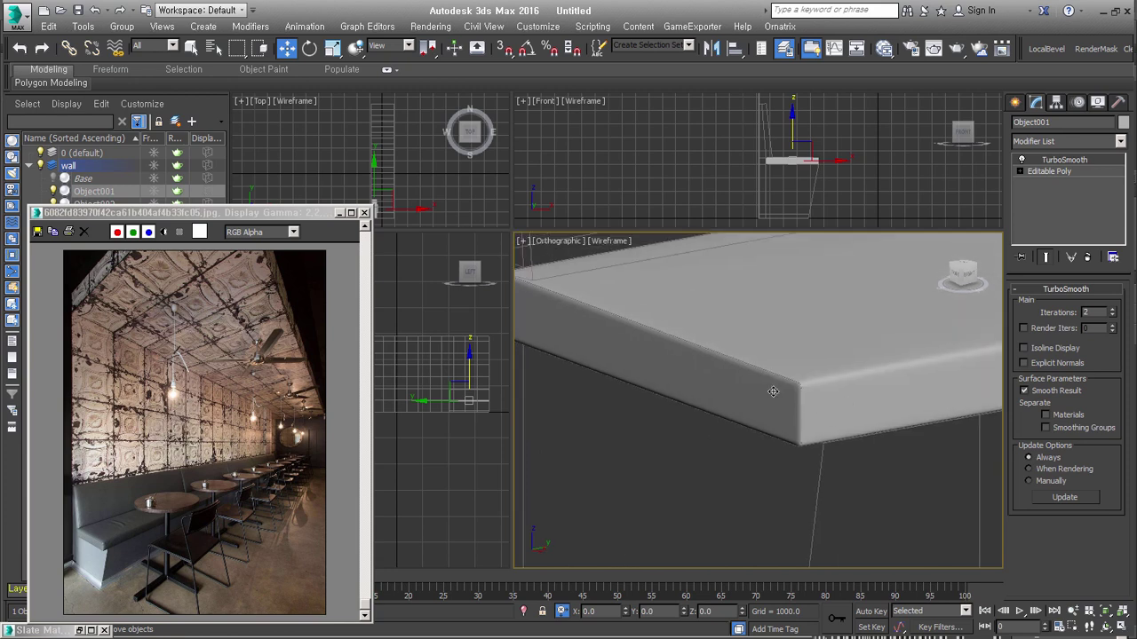
{"action": "scroll", "coordinate": [712, 372], "scroll_direction": "up", "scroll_amount": 3}
{"action": "scroll", "coordinate": [675, 351], "scroll_direction": "up", "scroll_amount": 2}
{"action": "scroll", "coordinate": [635, 328], "scroll_direction": "up", "scroll_amount": 2}
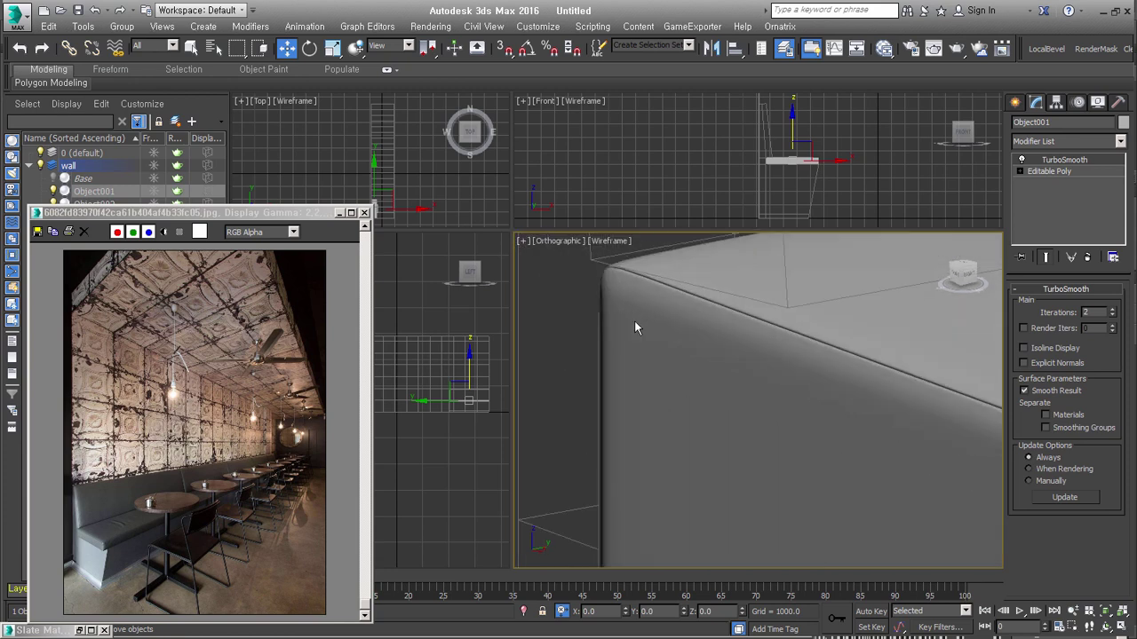
{"action": "left_click", "coordinate": [1048, 171]}
{"action": "mouse_move", "coordinate": [728, 320]}
{"action": "middle_mouse_down", "text": "alt"}
{"action": "mouse_move", "coordinate": [687, 305]}
{"action": "mouse_move", "coordinate": [616, 313]}
{"action": "middle_mouse_up", "text": "alt"}
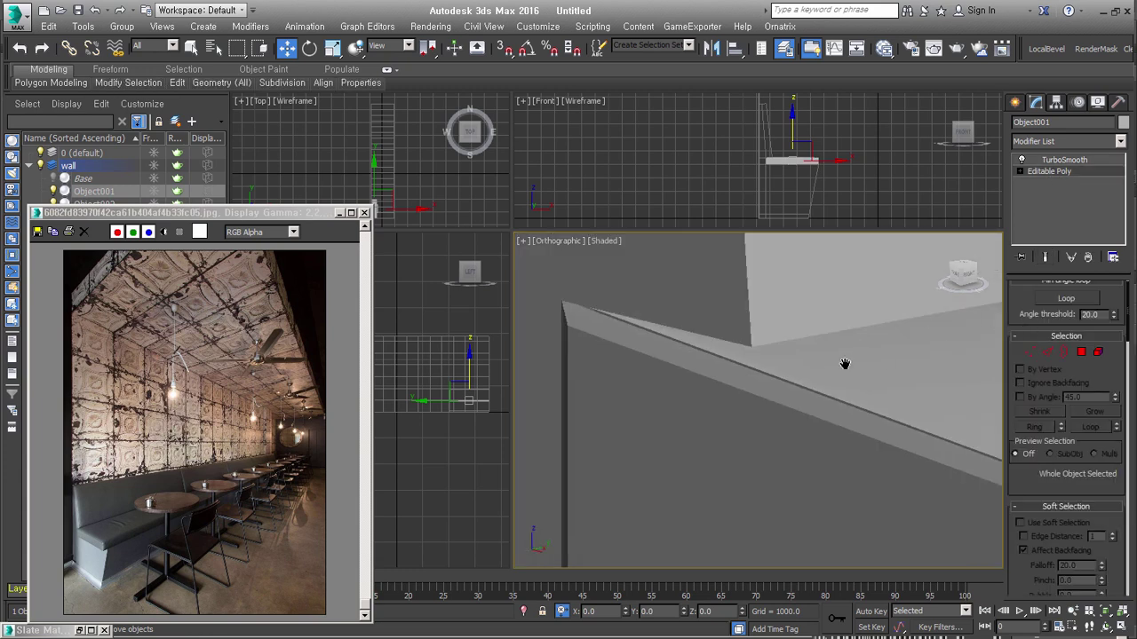
{"action": "key", "text": "F4"}
Step: Select the slab's edge loop and add a Push modifier below TurboSmooth with value 1.45
{"action": "left_click", "coordinate": [1054, 356]}
{"action": "double_click", "coordinate": [874, 406]}
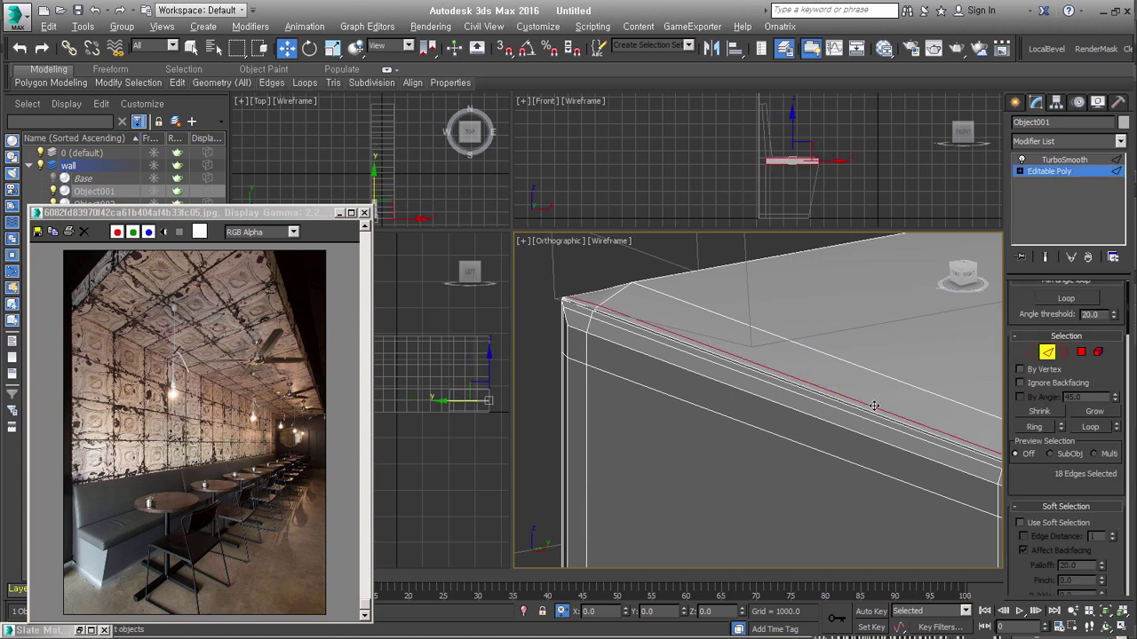
{"action": "middle_click_drag", "start_coordinate": [874, 406], "coordinate": [778, 367], "text": "alt"}
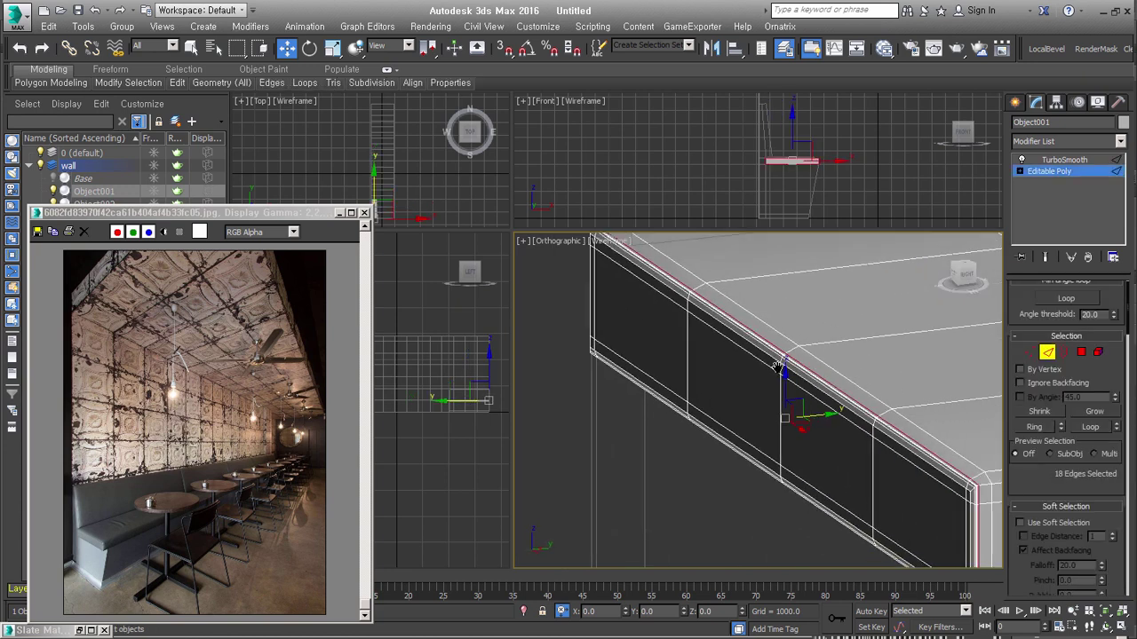
{"action": "left_click", "coordinate": [1066, 141]}
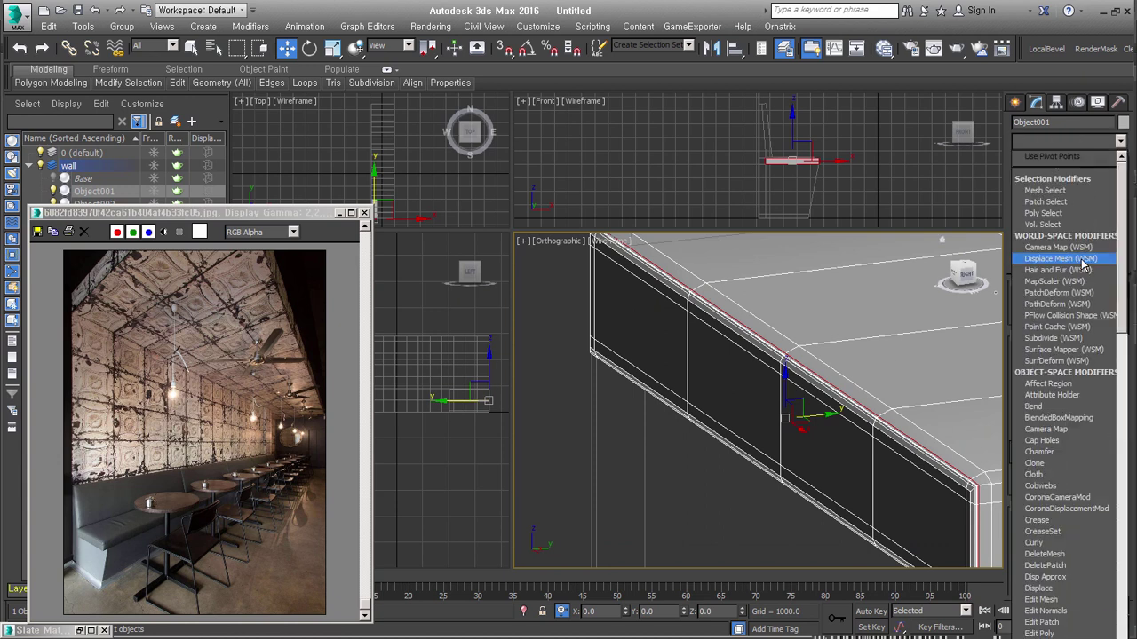
{"action": "key", "text": "p"}
{"action": "key", "text": "Return"}
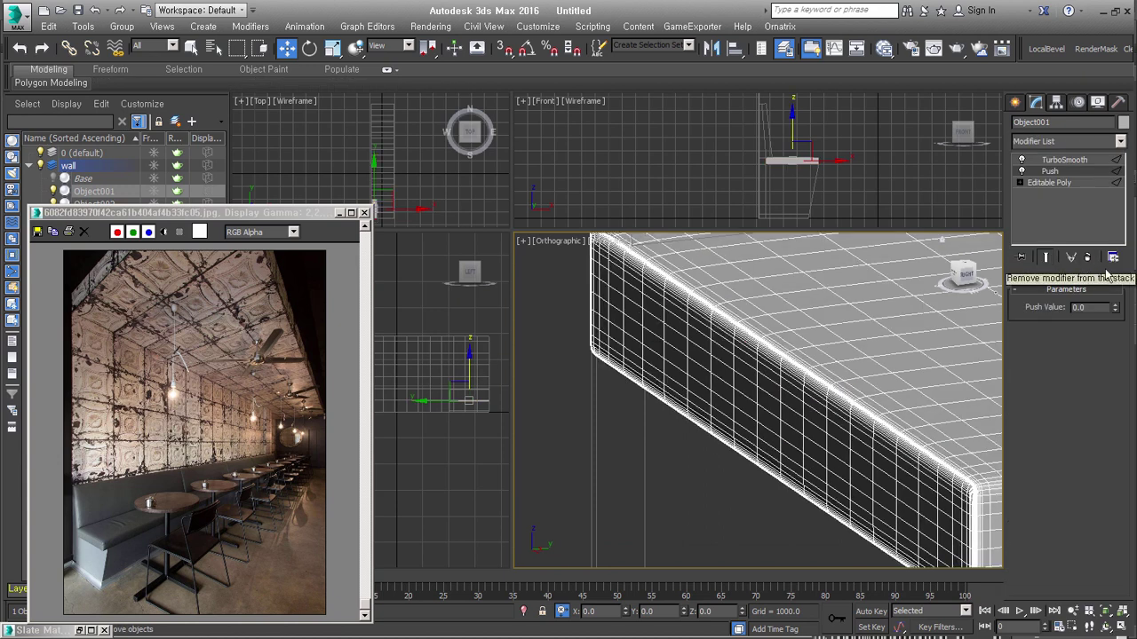
{"action": "left_click", "coordinate": [1021, 160]}
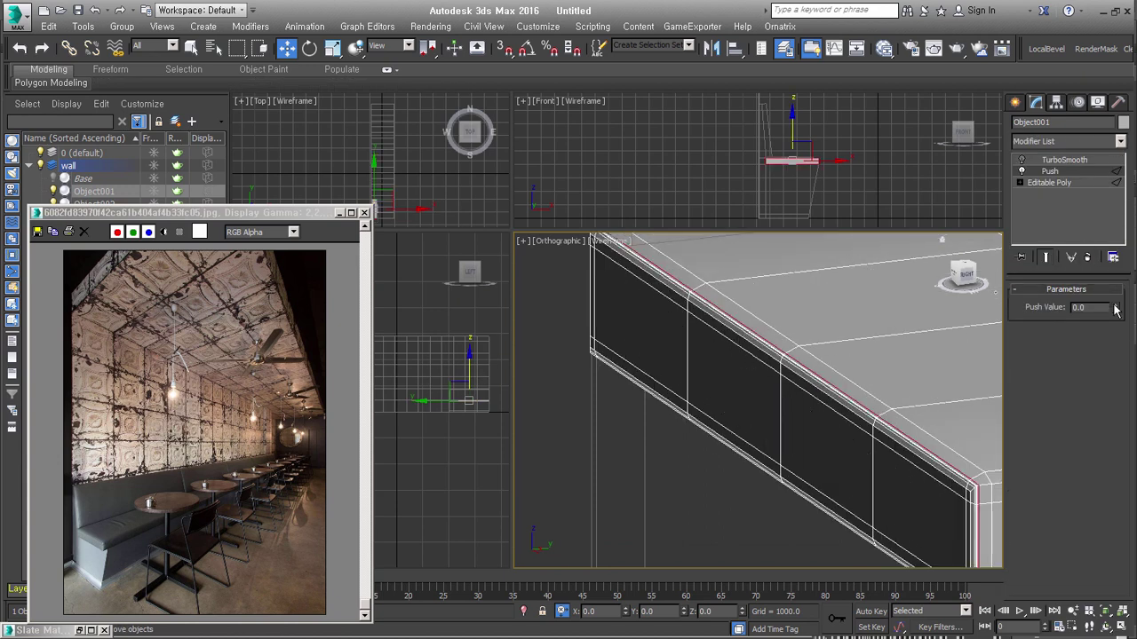
{"action": "left_click_drag", "start_coordinate": [1117, 300], "coordinate": [1122, 310]}
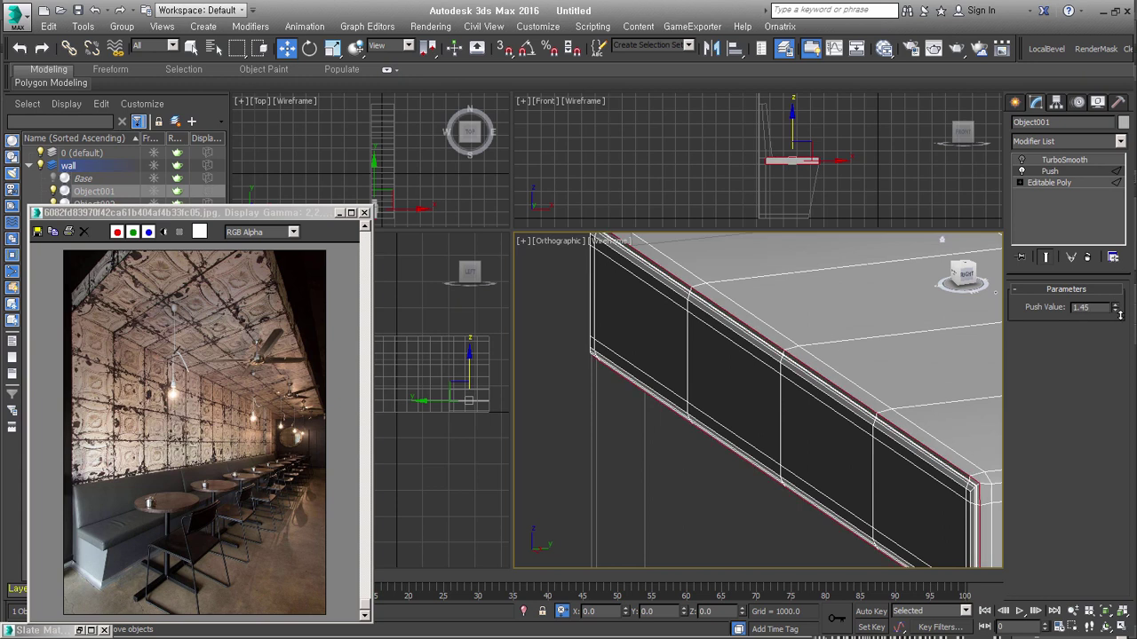
{"action": "mouse_move", "coordinate": [760, 348]}
{"action": "middle_mouse_down", "text": "alt"}
{"action": "mouse_move", "coordinate": [724, 396]}
{"action": "mouse_move", "coordinate": [703, 394]}
{"action": "middle_mouse_up", "text": "alt"}
{"action": "scroll", "coordinate": [723, 396], "scroll_direction": "up", "scroll_amount": 3}
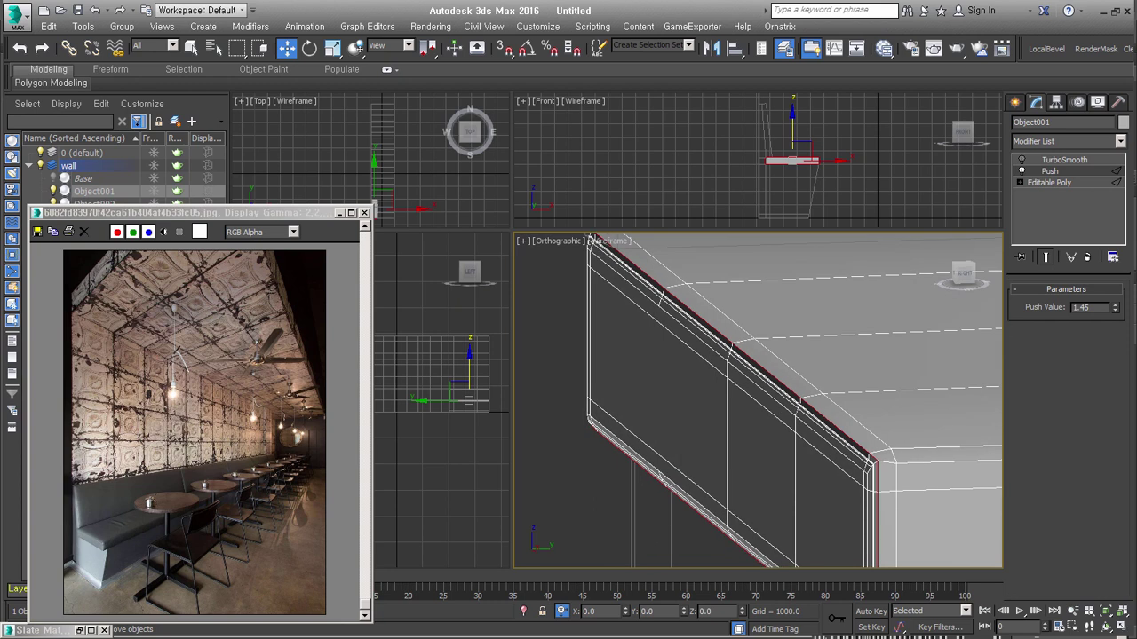
{"action": "left_click", "coordinate": [1021, 160]}
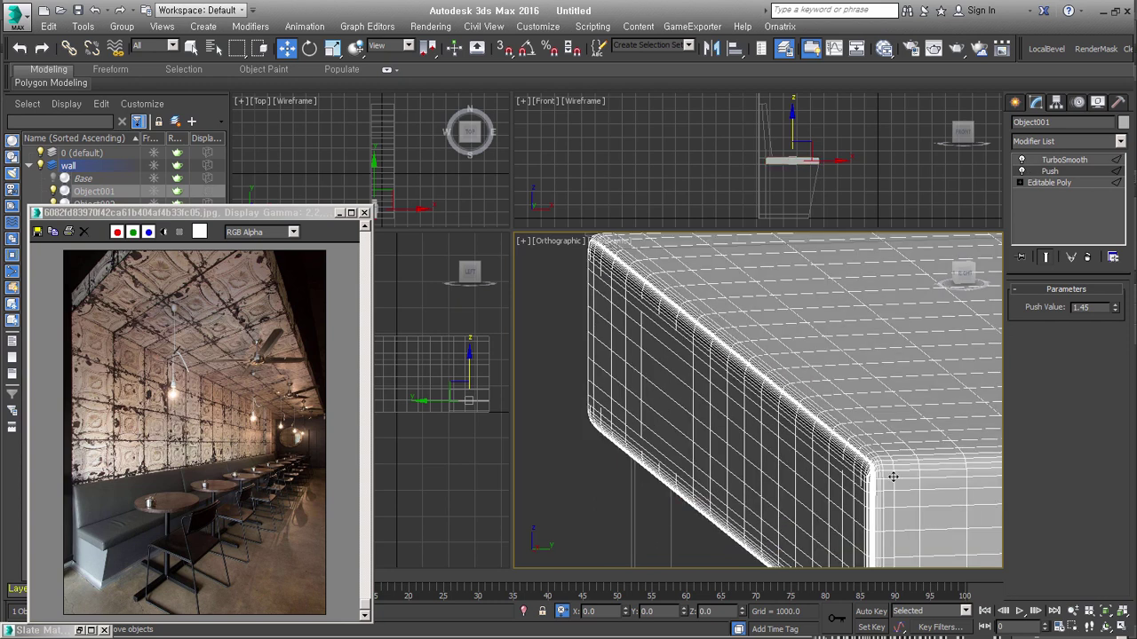
{"action": "key", "text": "F4"}
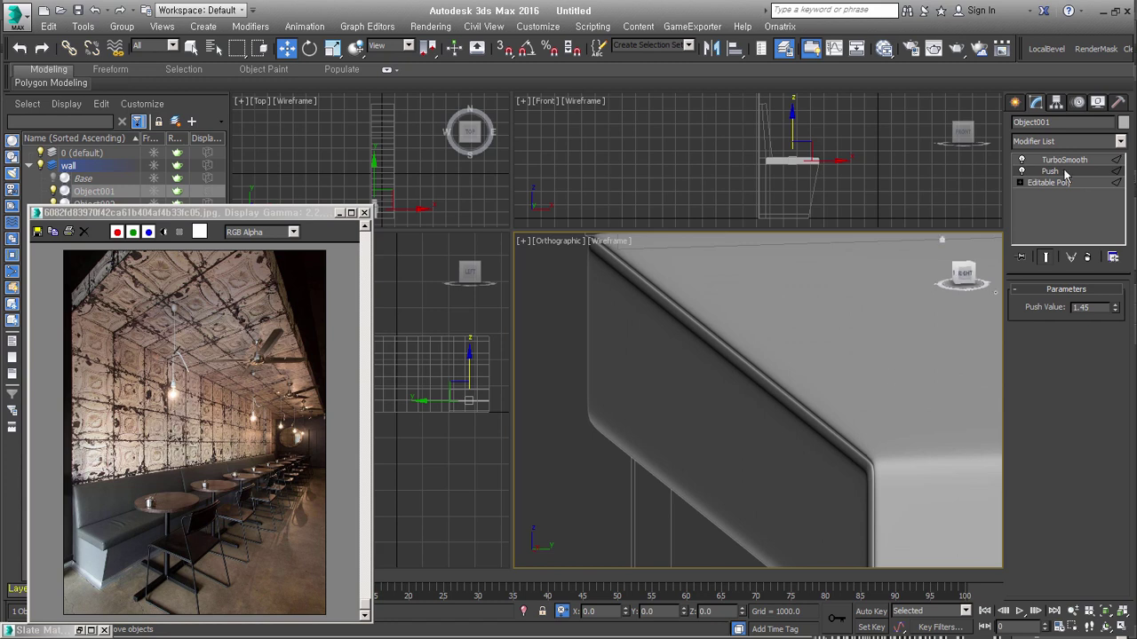
Step: Add an Edit Poly modifier on top and enable Paint Deformation Push/Pull
{"action": "left_click", "coordinate": [1017, 103]}
{"action": "mouse_move", "coordinate": [811, 451]}
{"action": "middle_mouse_down", "text": "alt"}
{"action": "mouse_move", "coordinate": [658, 413]}
{"action": "mouse_move", "coordinate": [628, 391]}
{"action": "middle_mouse_up", "text": "alt"}
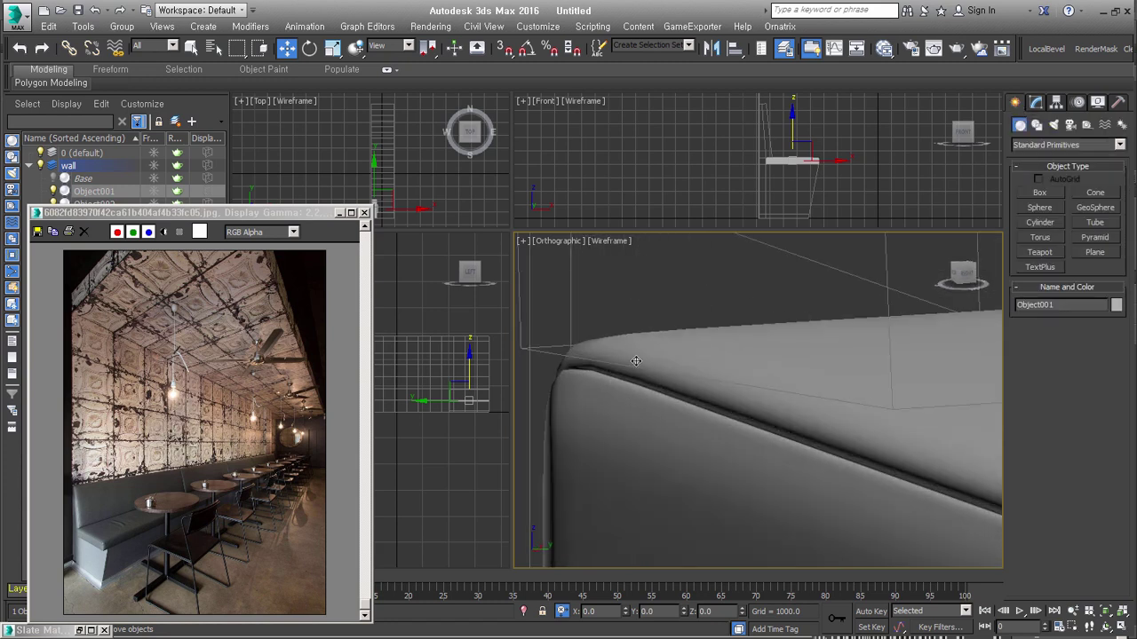
{"action": "middle_click_drag", "start_coordinate": [662, 461], "coordinate": [604, 333], "text": "alt"}
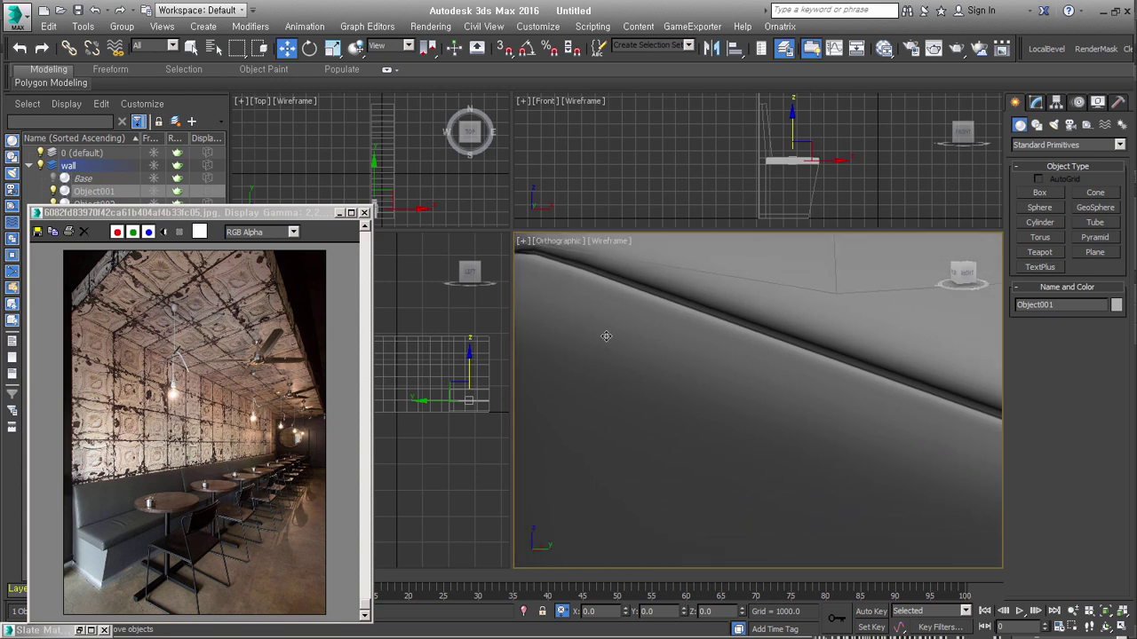
{"action": "mouse_move", "coordinate": [926, 443]}
{"action": "middle_mouse_down"}
{"action": "mouse_move", "coordinate": [756, 431]}
{"action": "mouse_move", "coordinate": [724, 411]}
{"action": "mouse_move", "coordinate": [798, 402]}
{"action": "middle_mouse_up"}
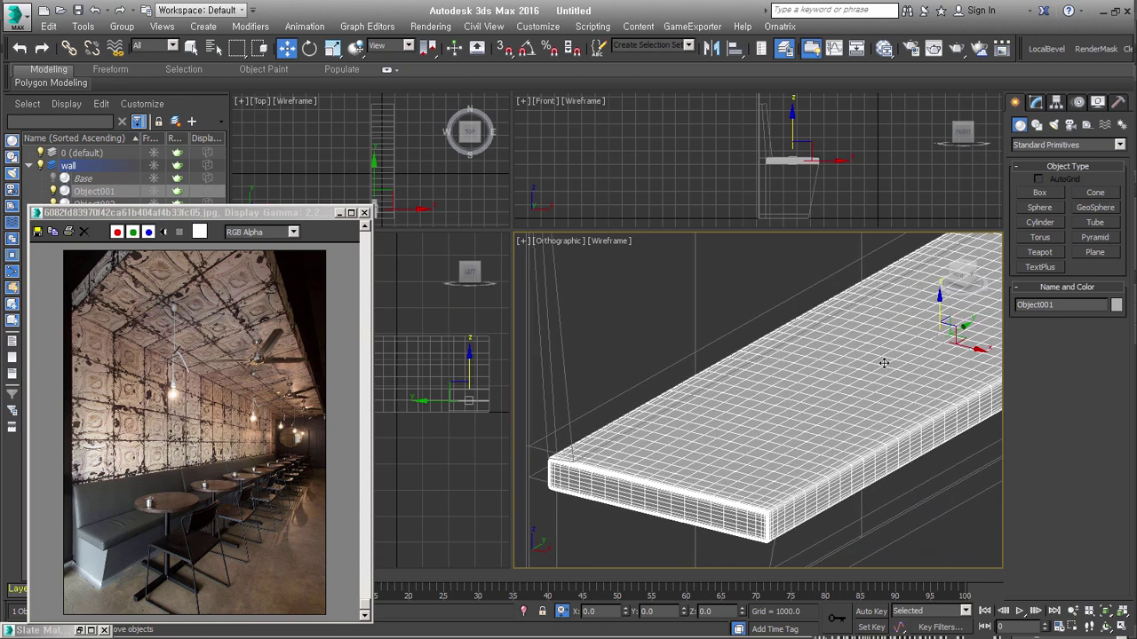
{"action": "left_click", "coordinate": [1035, 103]}
{"action": "middle_click_drag", "start_coordinate": [895, 400], "coordinate": [835, 425]}
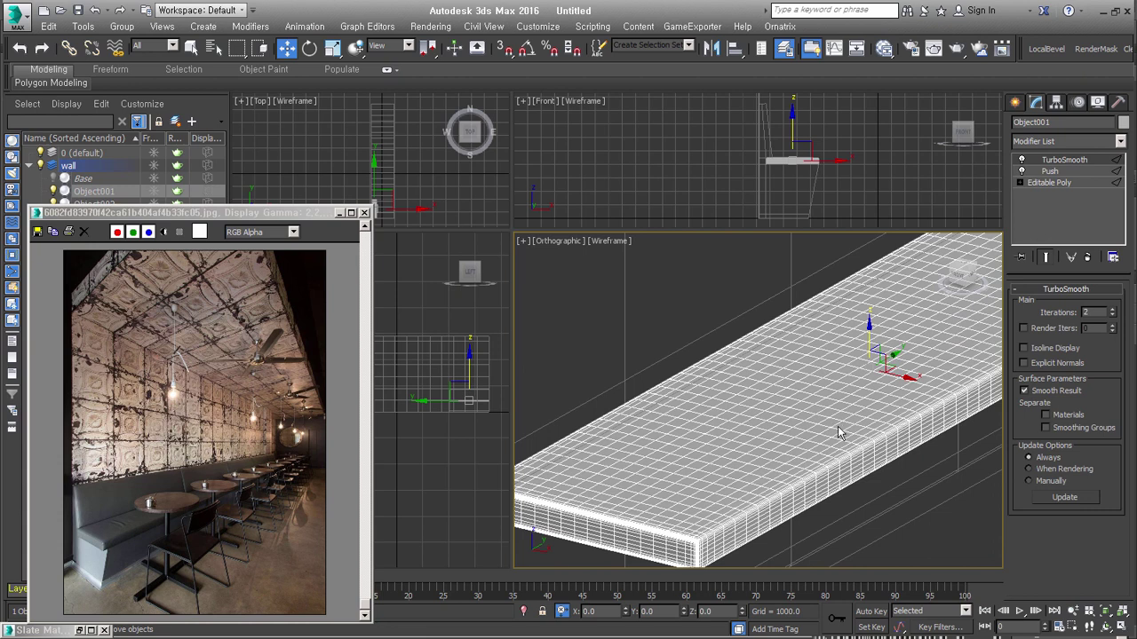
{"action": "key", "text": "alt+e"}
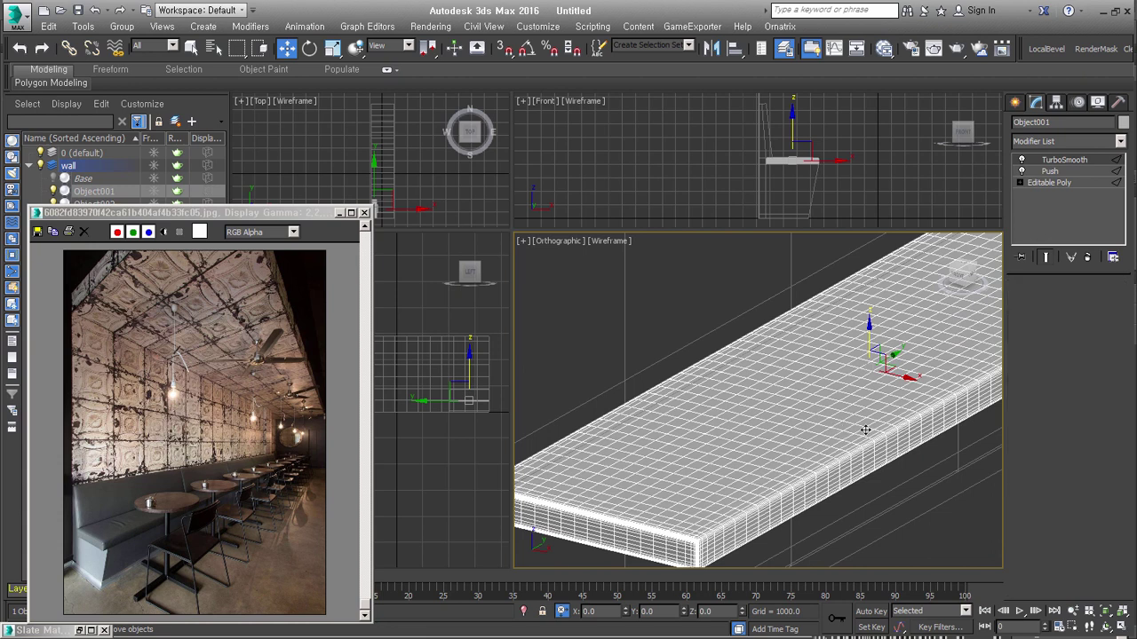
{"action": "middle_click_drag", "start_coordinate": [865, 430], "coordinate": [959, 479], "text": "alt"}
{"action": "left_click", "coordinate": [1058, 427]}
{"action": "left_click", "coordinate": [1039, 405]}
{"action": "middle_click_drag", "start_coordinate": [670, 418], "coordinate": [690, 425]}
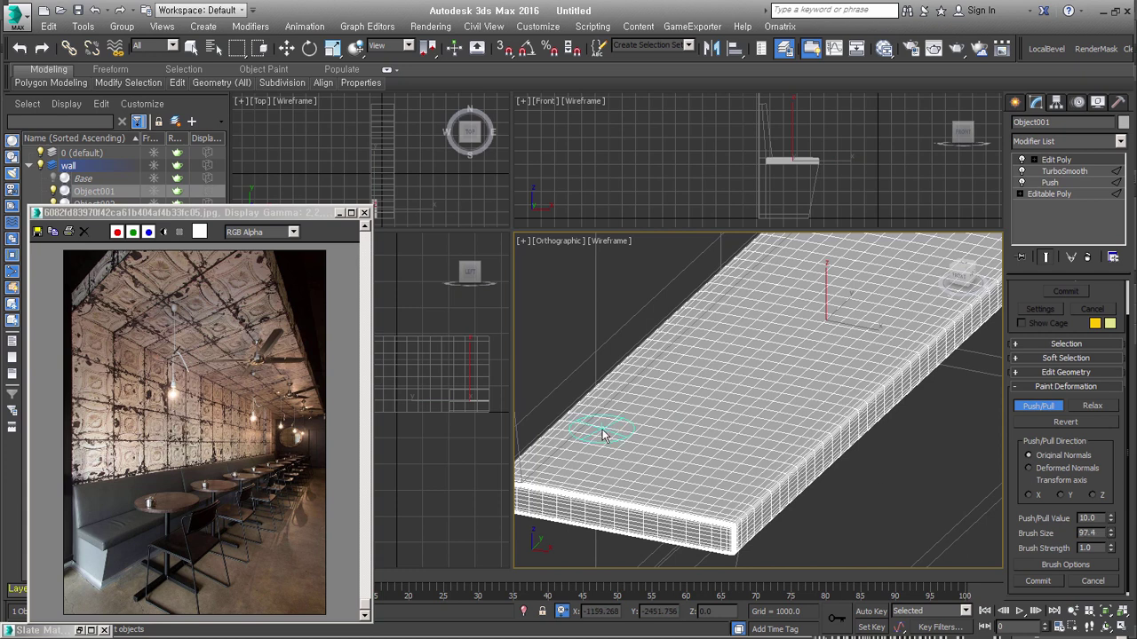
Step: In shaded view, undo a test dent and paint a push/pull stroke across the slab
{"action": "key", "text": "F3"}
{"action": "left_click_drag", "start_coordinate": [610, 424], "coordinate": [804, 418]}
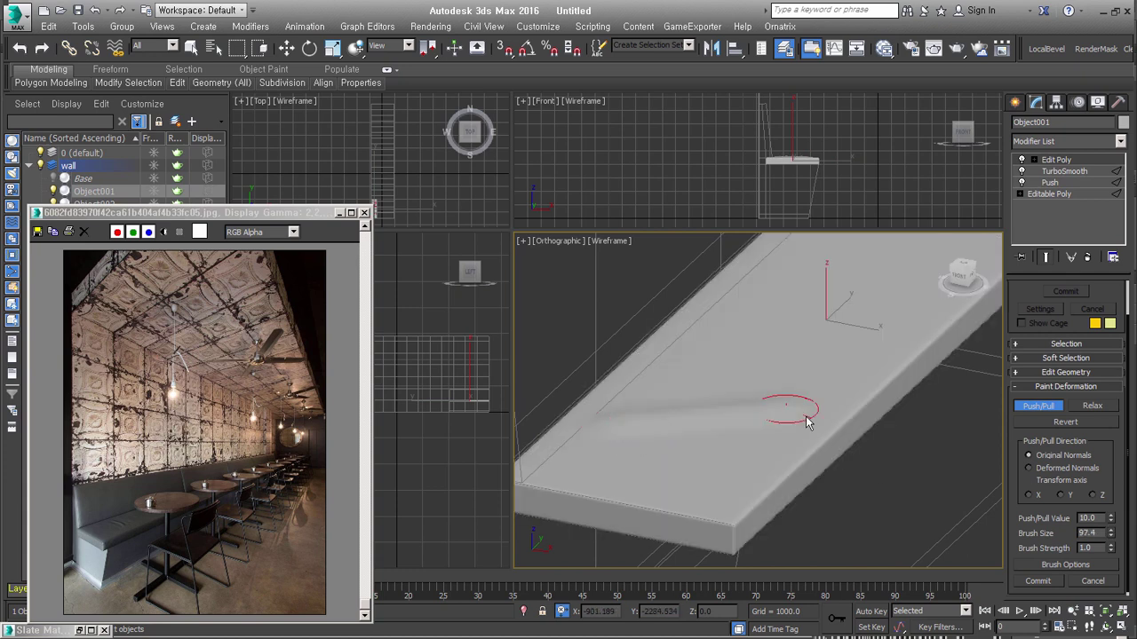
{"action": "key", "text": "ctrl+z"}
{"action": "double_click", "coordinate": [1098, 518]}
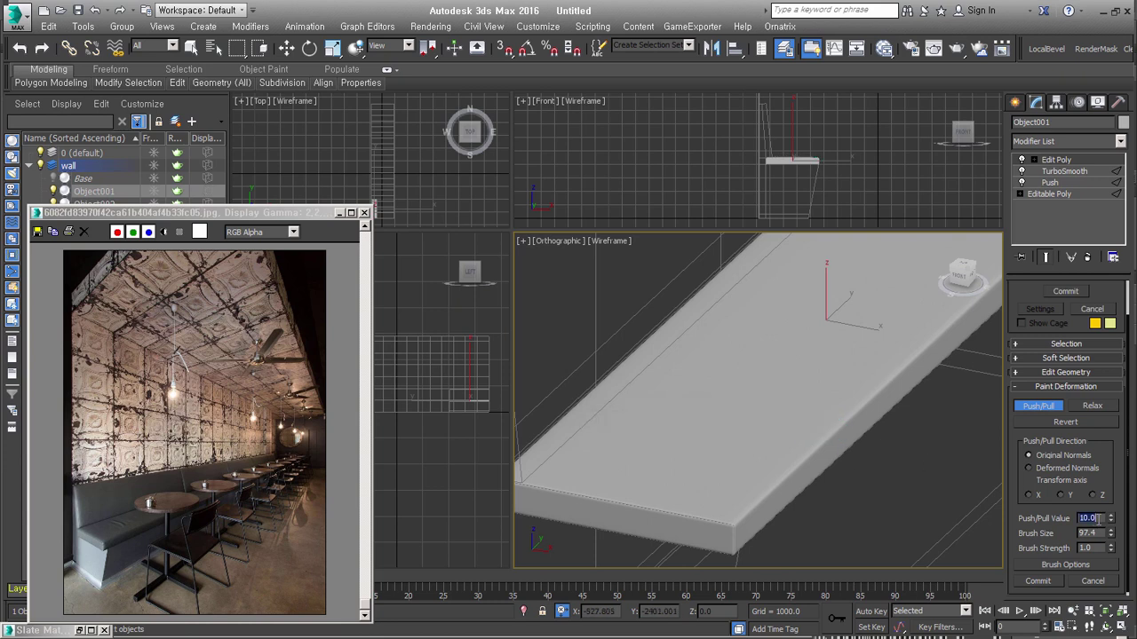
{"action": "type", "text": "1"}
{"action": "mouse_move", "coordinate": [784, 413]}
{"action": "middle_mouse_down", "text": "alt"}
{"action": "mouse_move", "coordinate": [818, 385]}
{"action": "mouse_move", "coordinate": [717, 370]}
{"action": "mouse_move", "coordinate": [655, 391]}
{"action": "middle_mouse_up", "text": "alt"}
{"action": "left_click_drag", "start_coordinate": [654, 391], "coordinate": [972, 408]}
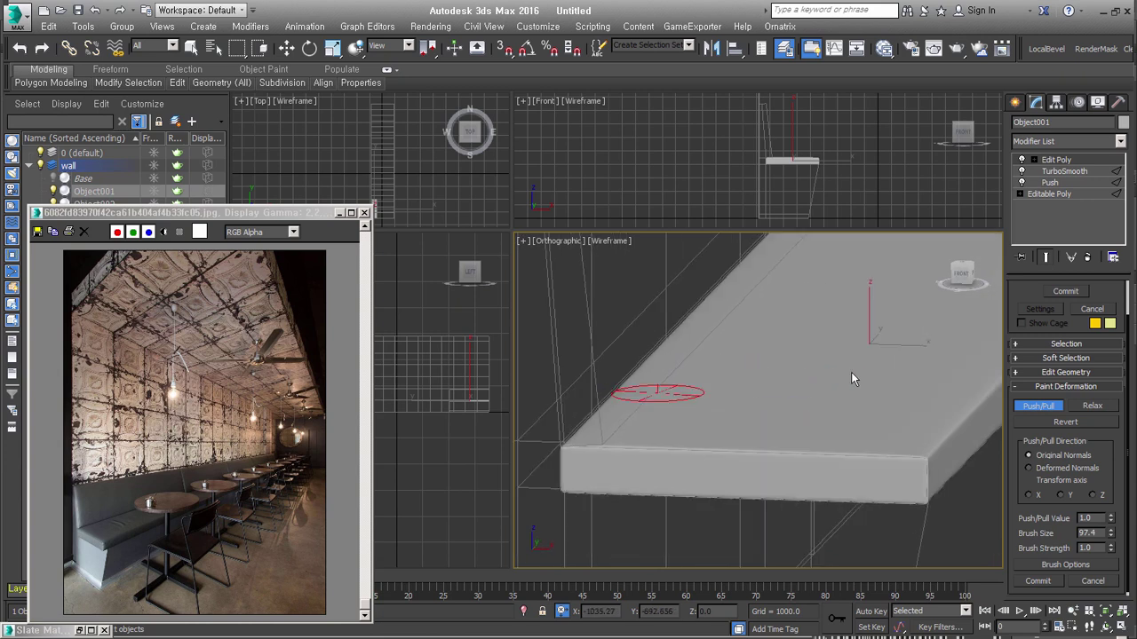
Step: Paint more push/pull across the slab top and enter a value of 1
{"action": "middle_click_drag", "start_coordinate": [817, 426], "coordinate": [753, 439], "text": "alt"}
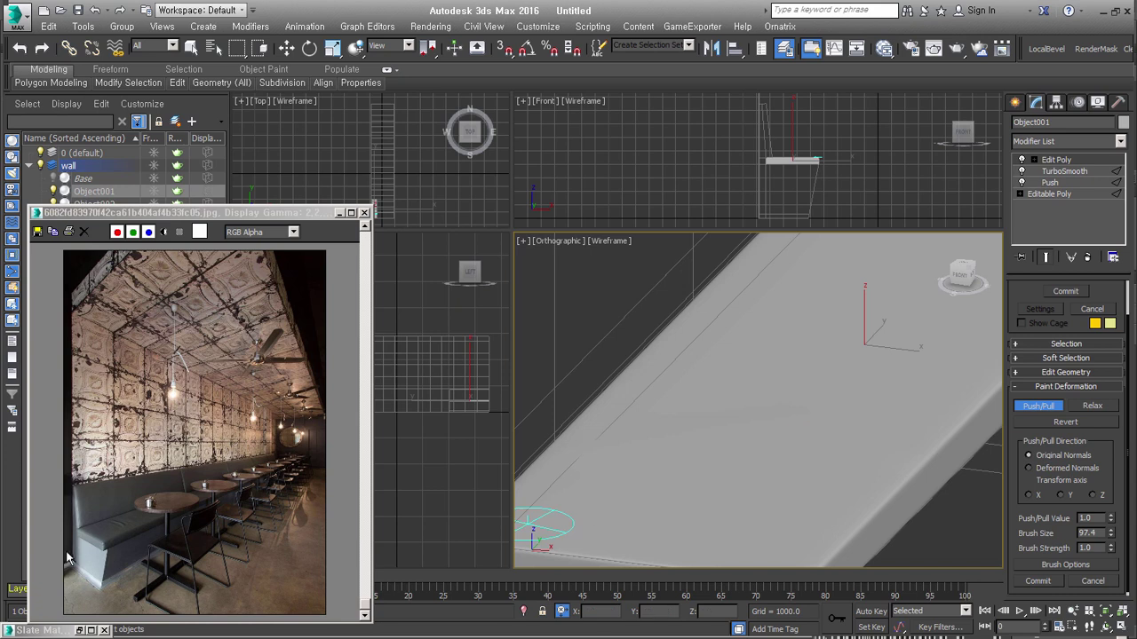
{"action": "mouse_move", "coordinate": [857, 472]}
{"action": "middle_mouse_down", "text": "alt"}
{"action": "mouse_move", "coordinate": [794, 444]}
{"action": "mouse_move", "coordinate": [793, 416]}
{"action": "middle_mouse_up", "text": "alt"}
{"action": "left_click_drag", "start_coordinate": [793, 415], "coordinate": [876, 411]}
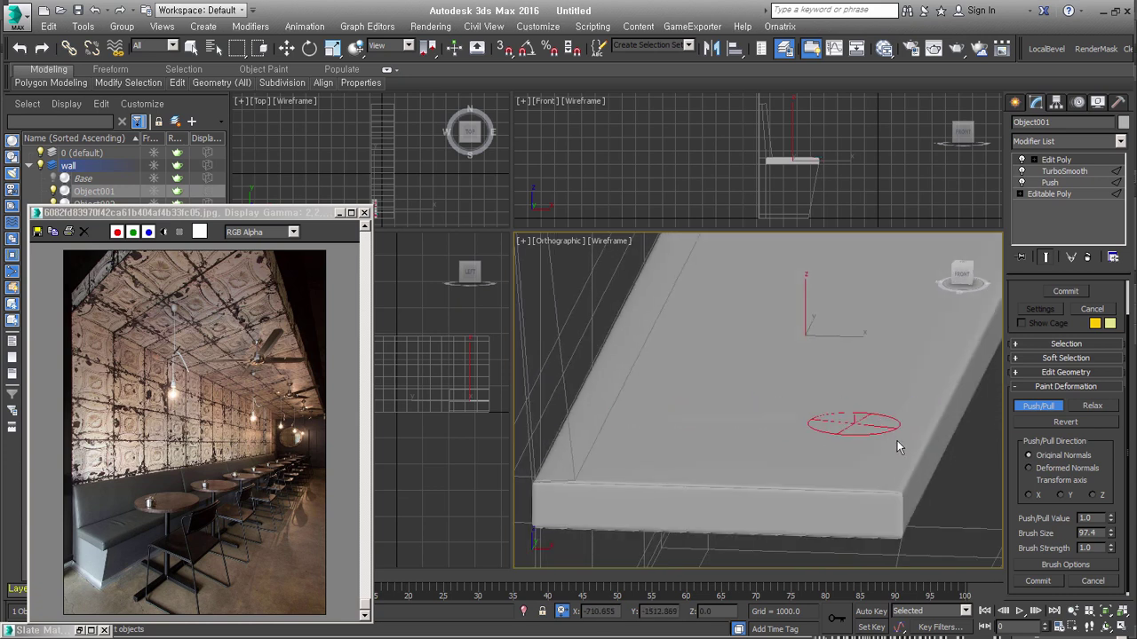
{"action": "mouse_move", "coordinate": [876, 411]}
{"action": "middle_mouse_down", "text": "alt"}
{"action": "mouse_move", "coordinate": [838, 464]}
{"action": "mouse_move", "coordinate": [684, 400]}
{"action": "middle_mouse_up", "text": "alt"}
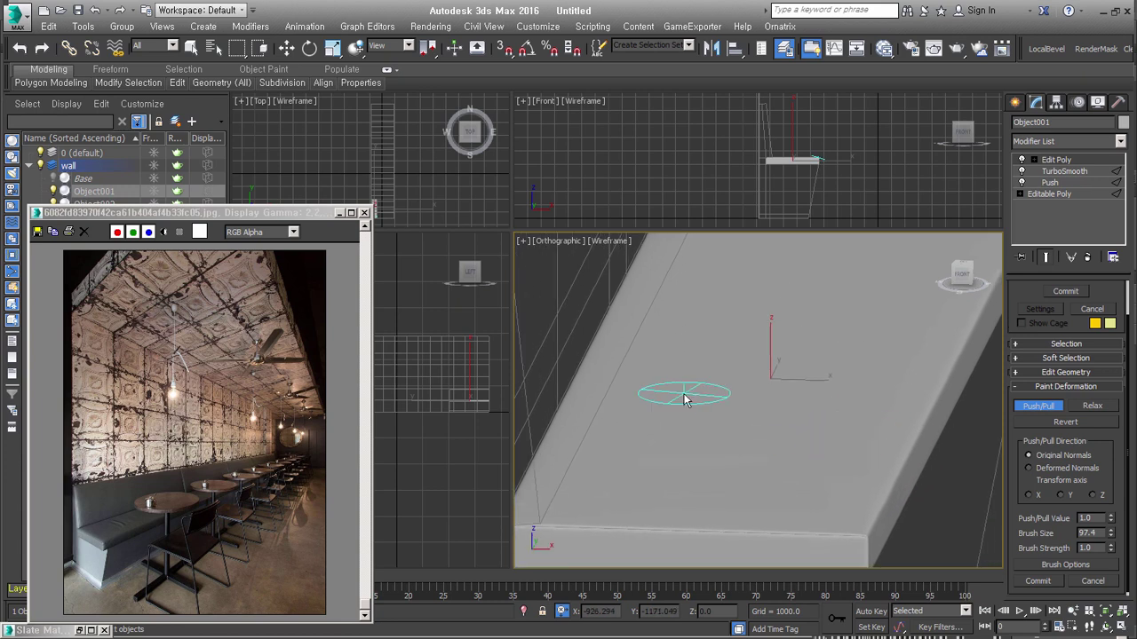
{"action": "type", "text": "1"}
{"action": "scroll", "coordinate": [782, 395], "scroll_direction": "down", "scroll_amount": 3}
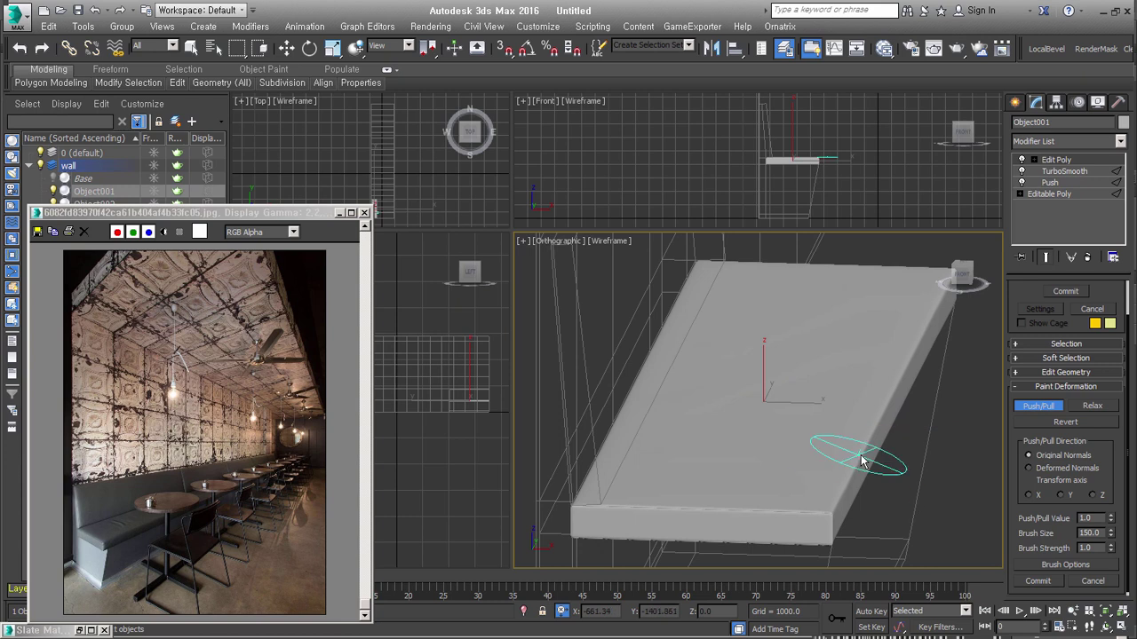
{"action": "middle_click_drag", "start_coordinate": [866, 458], "coordinate": [831, 443], "text": "alt"}
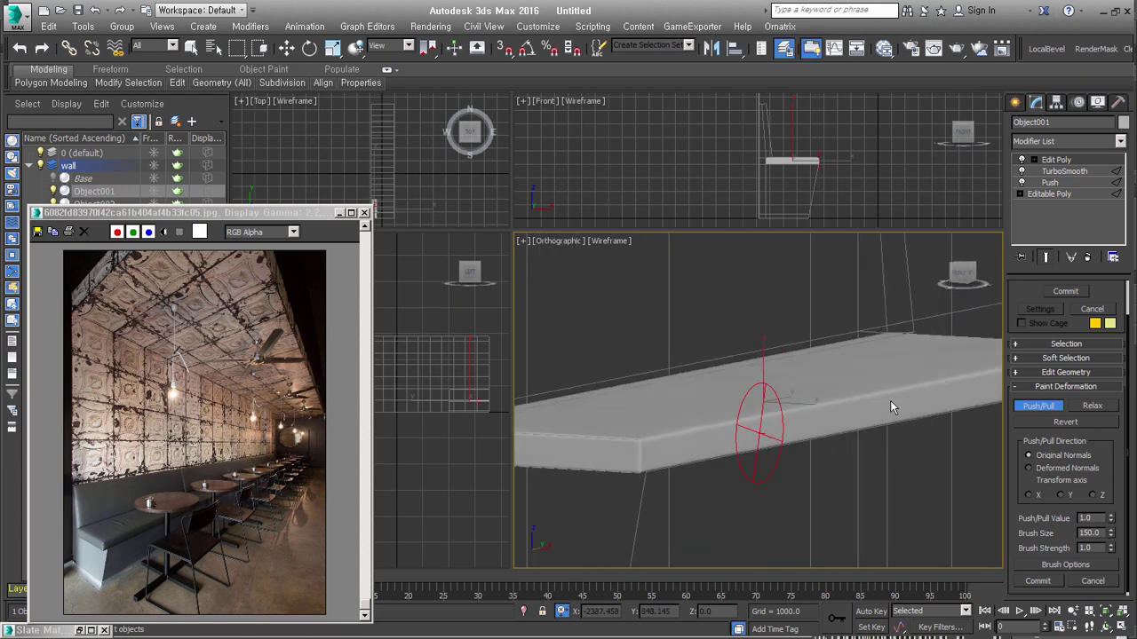
{"action": "mouse_move", "coordinate": [917, 413]}
{"action": "middle_mouse_down", "text": "alt"}
{"action": "mouse_move", "coordinate": [800, 411]}
{"action": "mouse_move", "coordinate": [844, 418]}
{"action": "mouse_move", "coordinate": [682, 445]}
{"action": "middle_mouse_up", "text": "alt"}
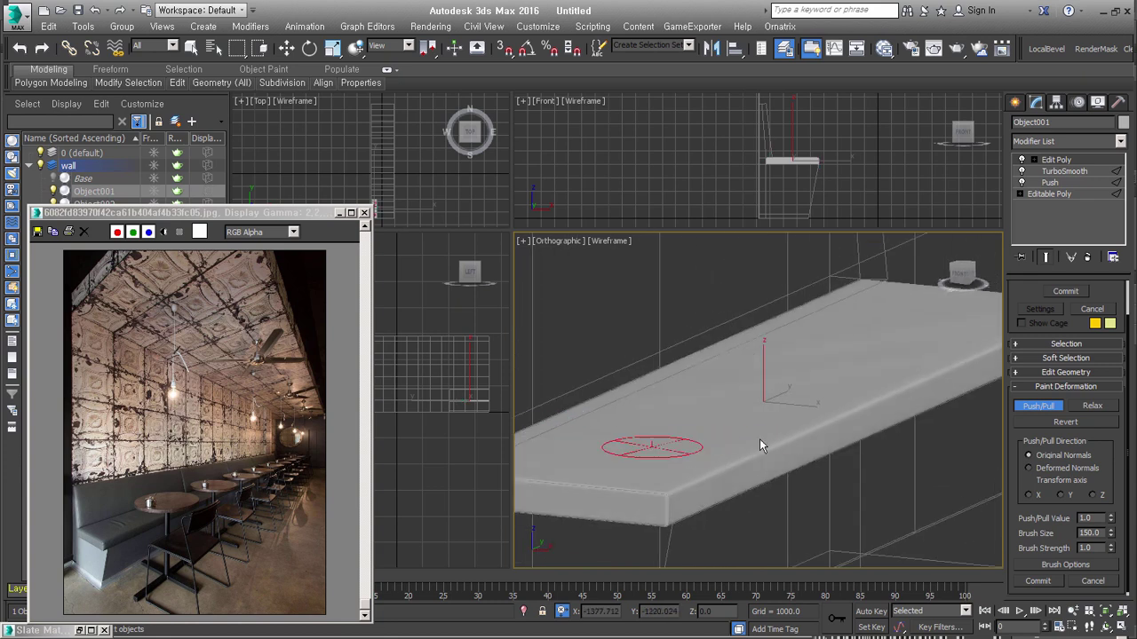
{"action": "mouse_move", "coordinate": [858, 443]}
{"action": "middle_mouse_down", "text": "alt"}
{"action": "mouse_move", "coordinate": [852, 469]}
{"action": "mouse_move", "coordinate": [854, 448]}
{"action": "middle_mouse_up", "text": "alt"}
Step: Set the brush size to 40 and paint push/pull deformation across the slab top
{"action": "double_click", "coordinate": [1098, 533]}
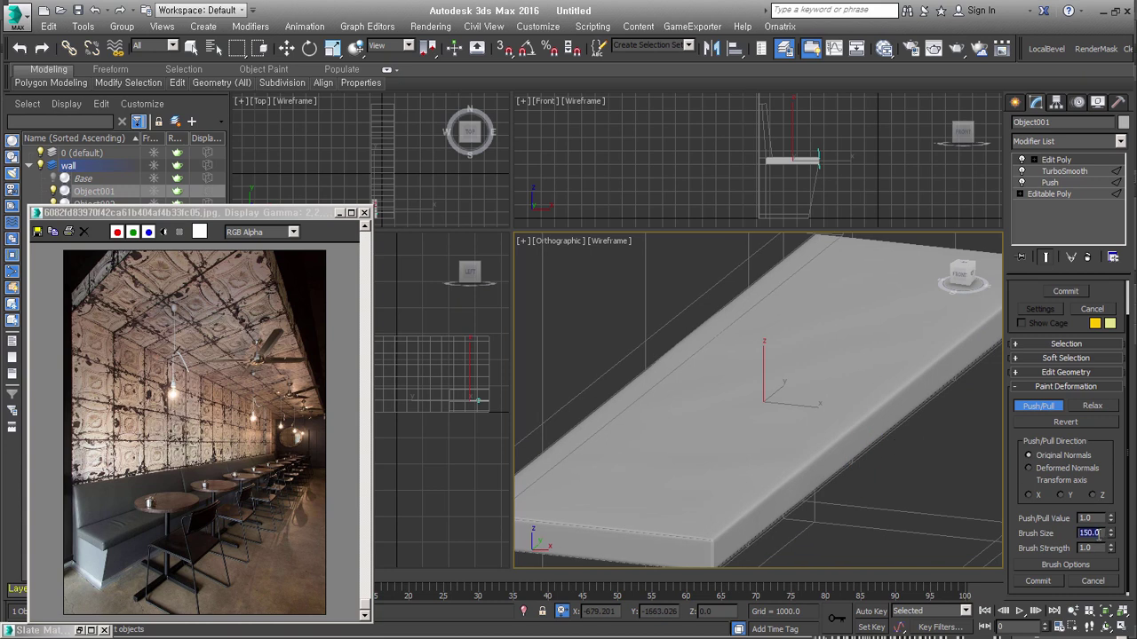
{"action": "type", "text": "4"}
{"action": "middle_click_drag", "start_coordinate": [621, 507], "coordinate": [665, 426], "text": "alt"}
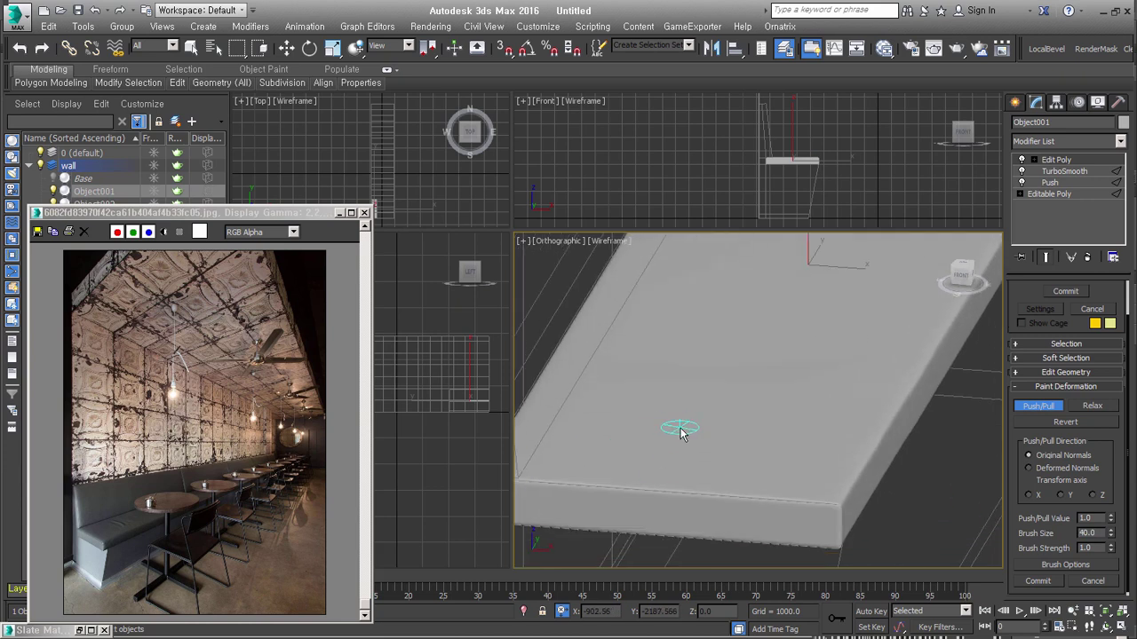
{"action": "scroll", "coordinate": [675, 431], "scroll_direction": "up", "scroll_amount": 3}
{"action": "left_click_drag", "start_coordinate": [630, 444], "coordinate": [907, 507]}
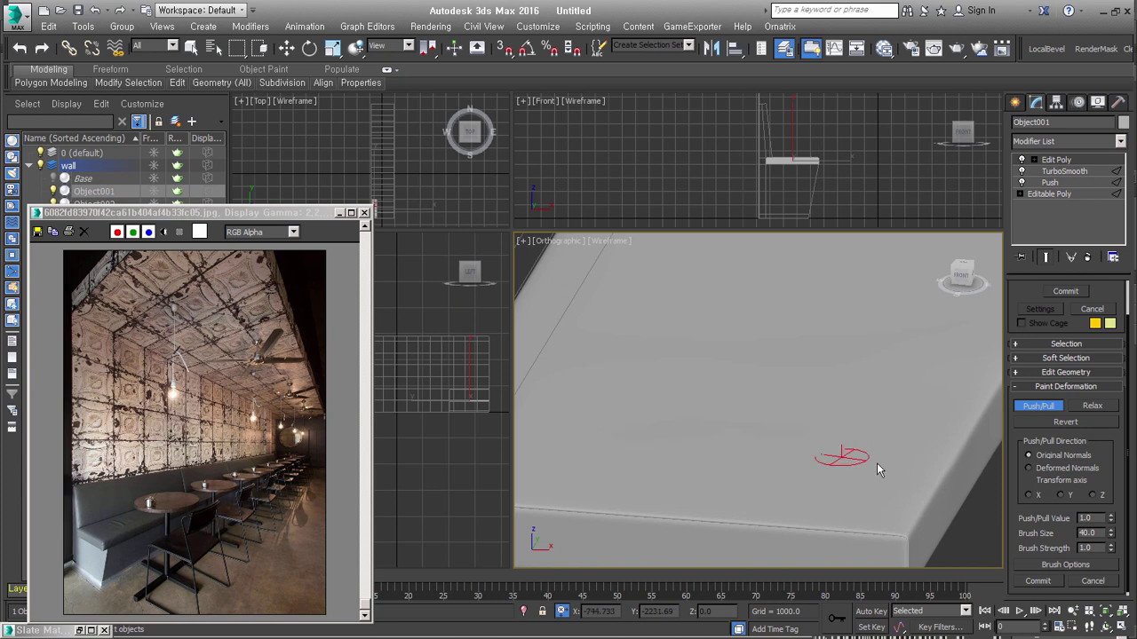
{"action": "middle_click_drag", "start_coordinate": [876, 465], "coordinate": [818, 439]}
{"action": "scroll", "coordinate": [818, 440], "scroll_direction": "down", "scroll_amount": 2}
{"action": "scroll", "coordinate": [812, 448], "scroll_direction": "down", "scroll_amount": 2}
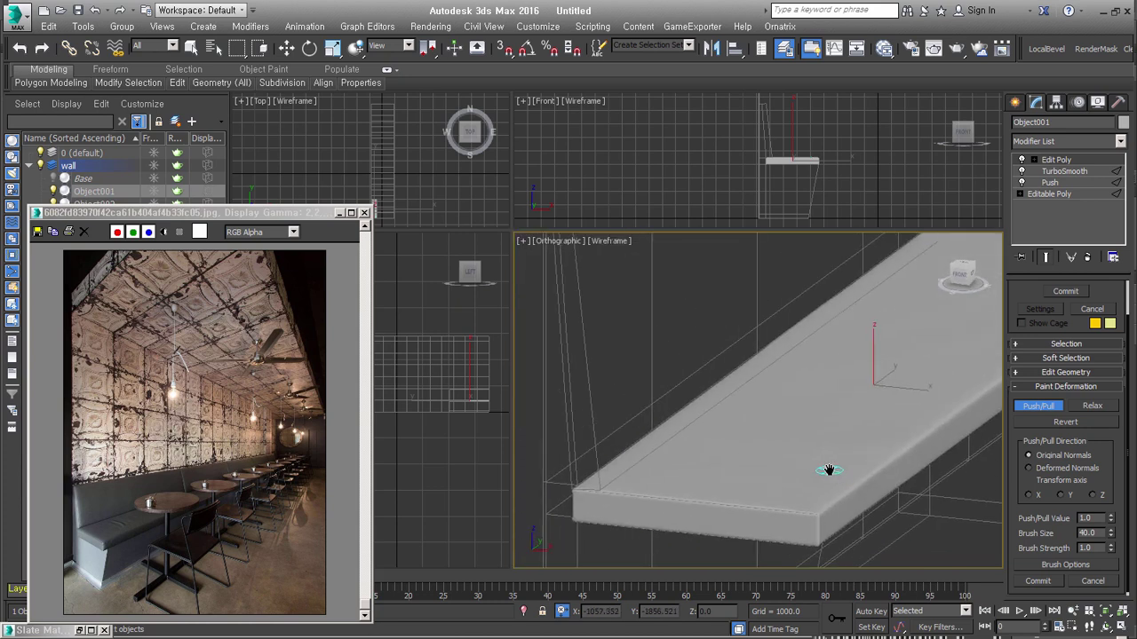
{"action": "scroll", "coordinate": [801, 464], "scroll_direction": "down", "scroll_amount": 2}
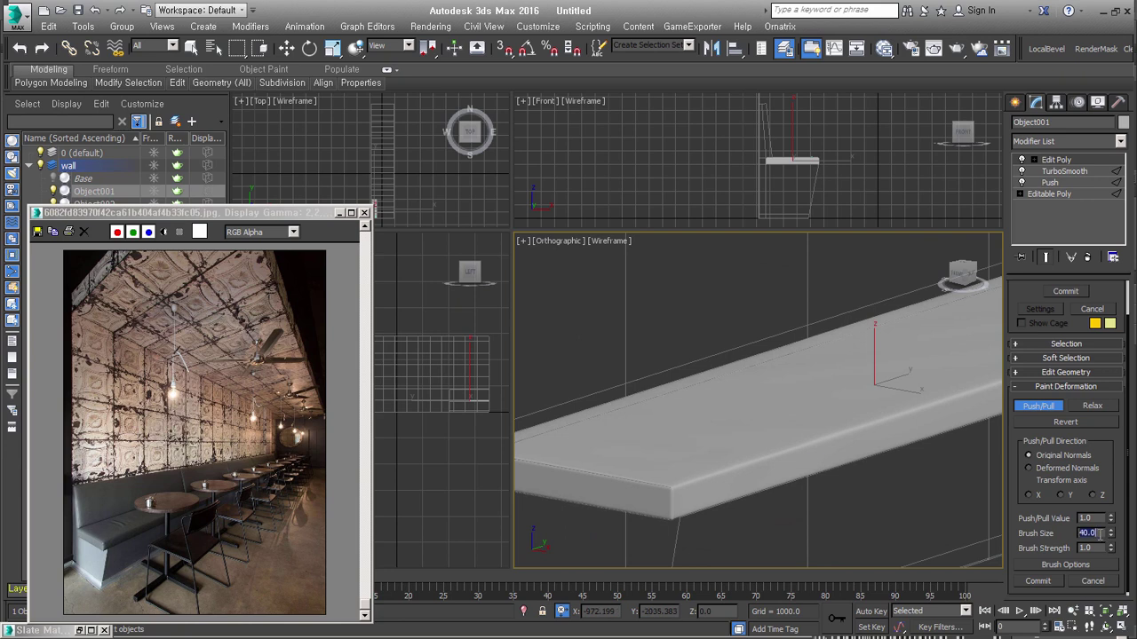
{"action": "type", "text": "20"}
Step: Set the Push/Pull Value to 2.0, reframe the slab, and switch the brush to Relax
{"action": "double_click", "coordinate": [1098, 522]}
{"action": "type", "text": "2"}
{"action": "key", "text": "Return"}
{"action": "mouse_move", "coordinate": [750, 417]}
{"action": "middle_mouse_down", "text": "alt"}
{"action": "mouse_move", "coordinate": [672, 507]}
{"action": "mouse_move", "coordinate": [690, 489]}
{"action": "mouse_move", "coordinate": [640, 470]}
{"action": "middle_mouse_up", "text": "alt"}
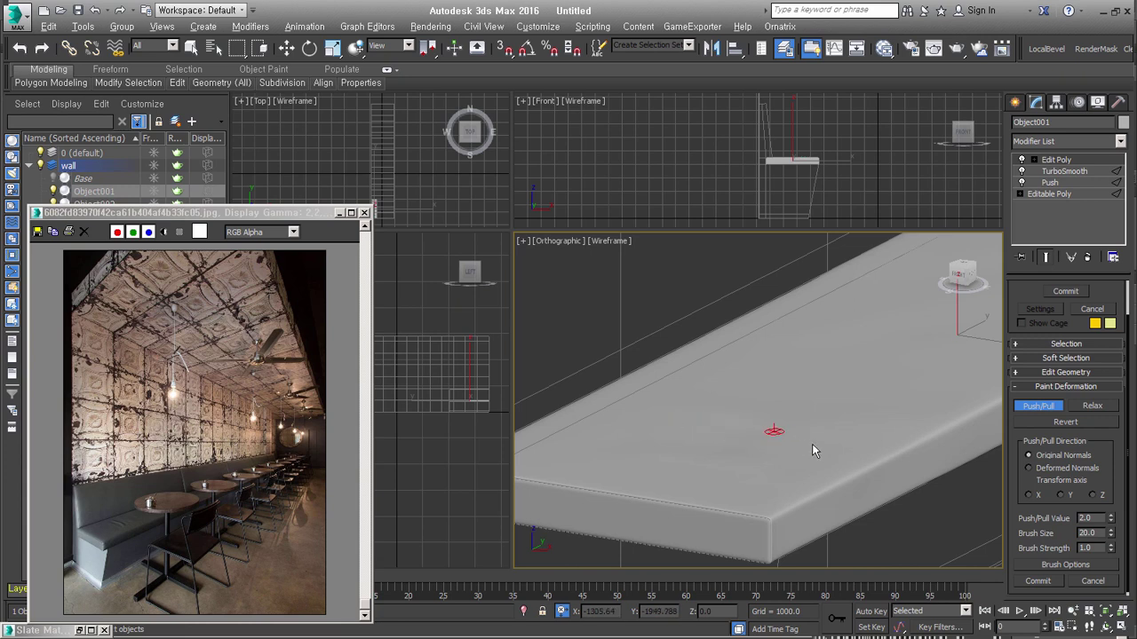
{"action": "mouse_move", "coordinate": [735, 485]}
{"action": "middle_mouse_down", "text": "alt"}
{"action": "mouse_move", "coordinate": [769, 476]}
{"action": "mouse_move", "coordinate": [816, 435]}
{"action": "middle_mouse_up", "text": "alt"}
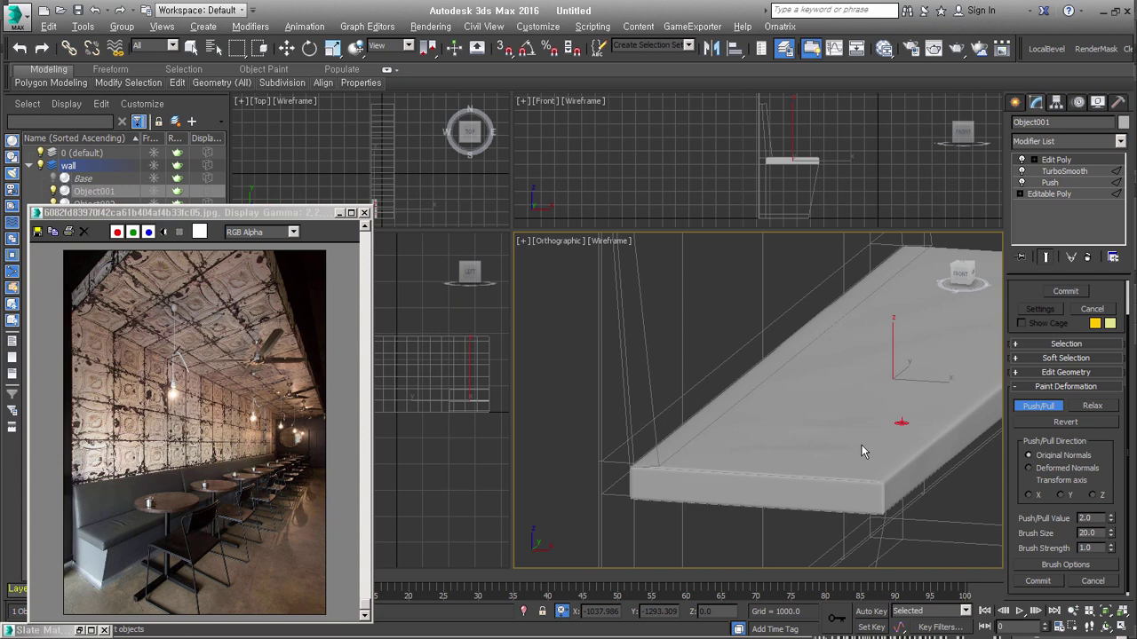
{"action": "middle_click_drag", "start_coordinate": [862, 445], "coordinate": [772, 491]}
{"action": "scroll", "coordinate": [786, 490], "scroll_direction": "up", "scroll_amount": 2}
{"action": "scroll", "coordinate": [803, 480], "scroll_direction": "up", "scroll_amount": 2}
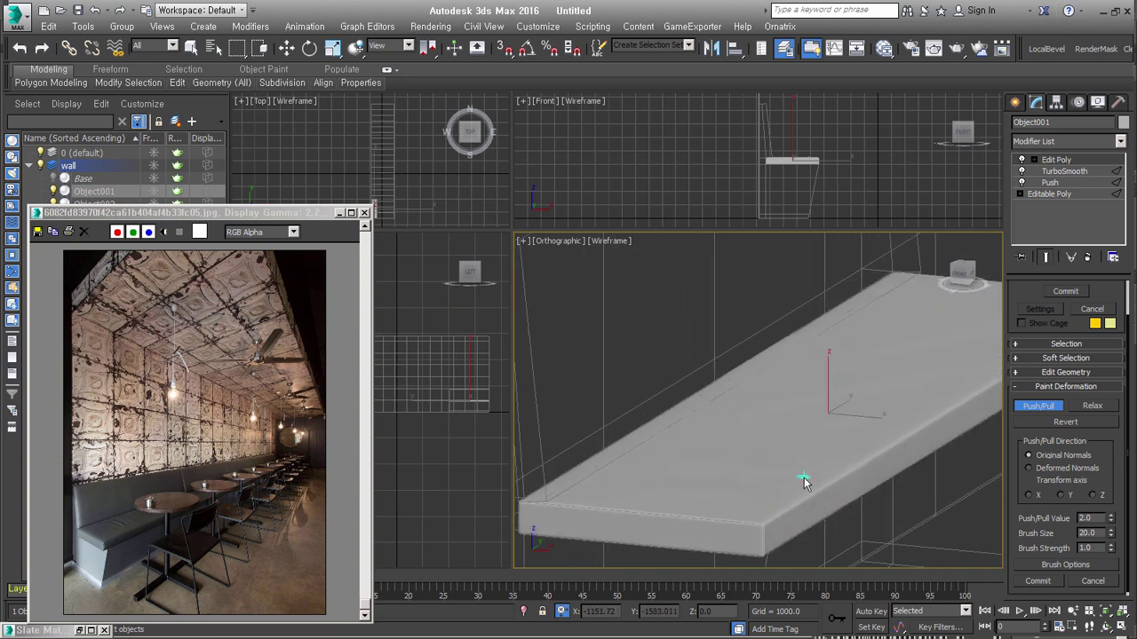
{"action": "left_click", "coordinate": [1093, 406]}
Step: Set the brush size to 100 and relax-paint the slab's top surface and front edge
{"action": "scroll", "coordinate": [799, 507], "scroll_direction": "up", "scroll_amount": 1}
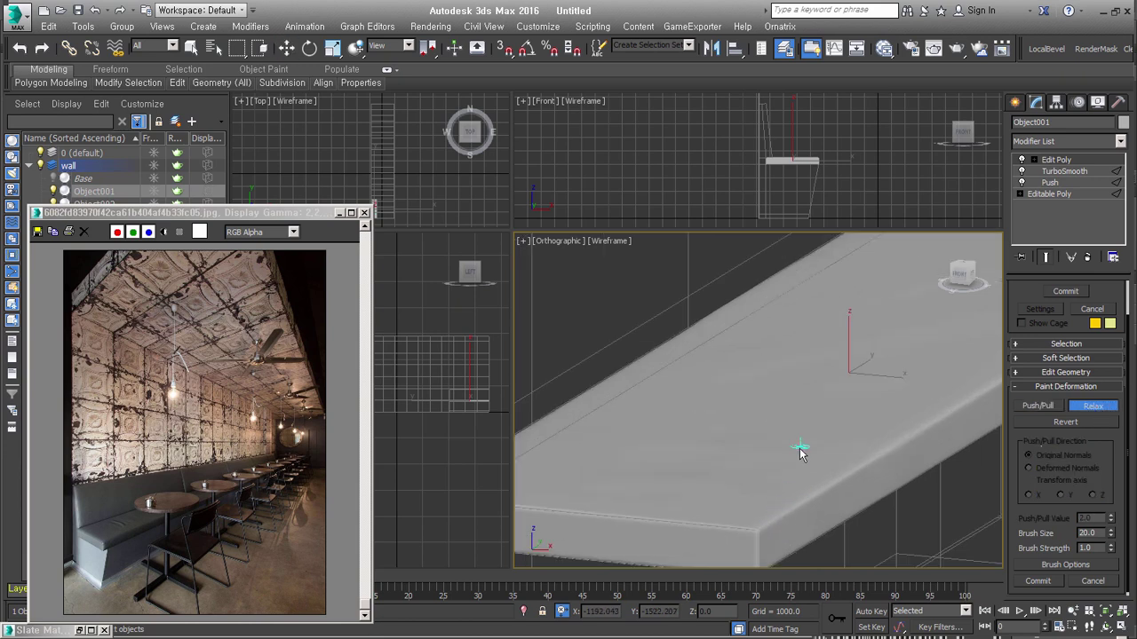
{"action": "scroll", "coordinate": [803, 453], "scroll_direction": "up", "scroll_amount": 2}
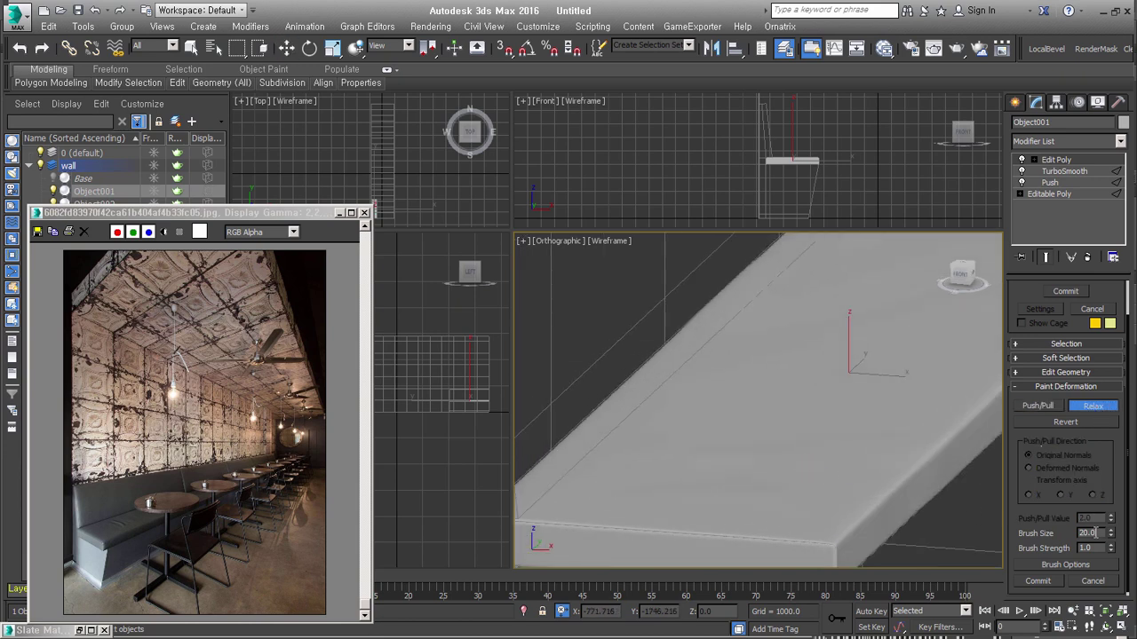
{"action": "type", "text": "100"}
{"action": "key", "text": "Return"}
{"action": "middle_click_drag", "start_coordinate": [813, 520], "coordinate": [787, 482]}
{"action": "mouse_move", "coordinate": [775, 430]}
{"action": "left_mouse_down"}
{"action": "mouse_move", "coordinate": [845, 378]}
{"action": "mouse_move", "coordinate": [793, 460]}
{"action": "mouse_move", "coordinate": [757, 467]}
{"action": "left_mouse_up"}
{"action": "mouse_move", "coordinate": [851, 421]}
{"action": "left_mouse_down"}
{"action": "mouse_move", "coordinate": [585, 446]}
{"action": "mouse_move", "coordinate": [635, 379]}
{"action": "mouse_move", "coordinate": [589, 440]}
{"action": "left_mouse_up"}
{"action": "mouse_move", "coordinate": [685, 455]}
{"action": "left_mouse_down"}
{"action": "mouse_move", "coordinate": [775, 466]}
{"action": "mouse_move", "coordinate": [817, 504]}
{"action": "left_mouse_up"}
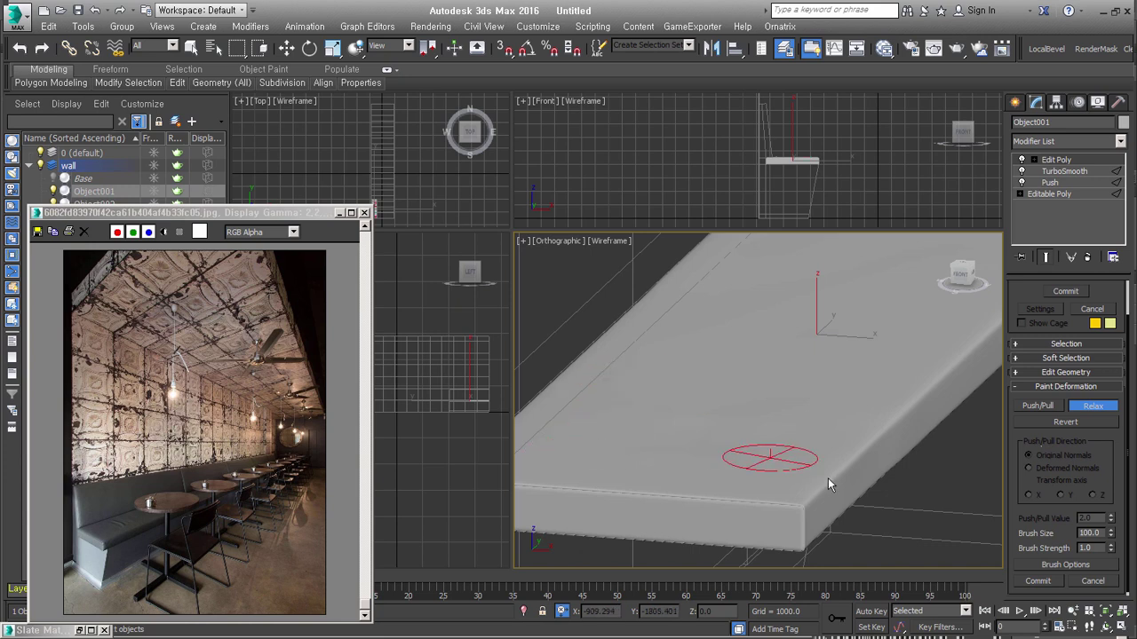
Step: Relax-paint the slab's rounded front corner, reducing the brush size to 50
{"action": "scroll", "coordinate": [812, 507], "scroll_direction": "up", "scroll_amount": 2}
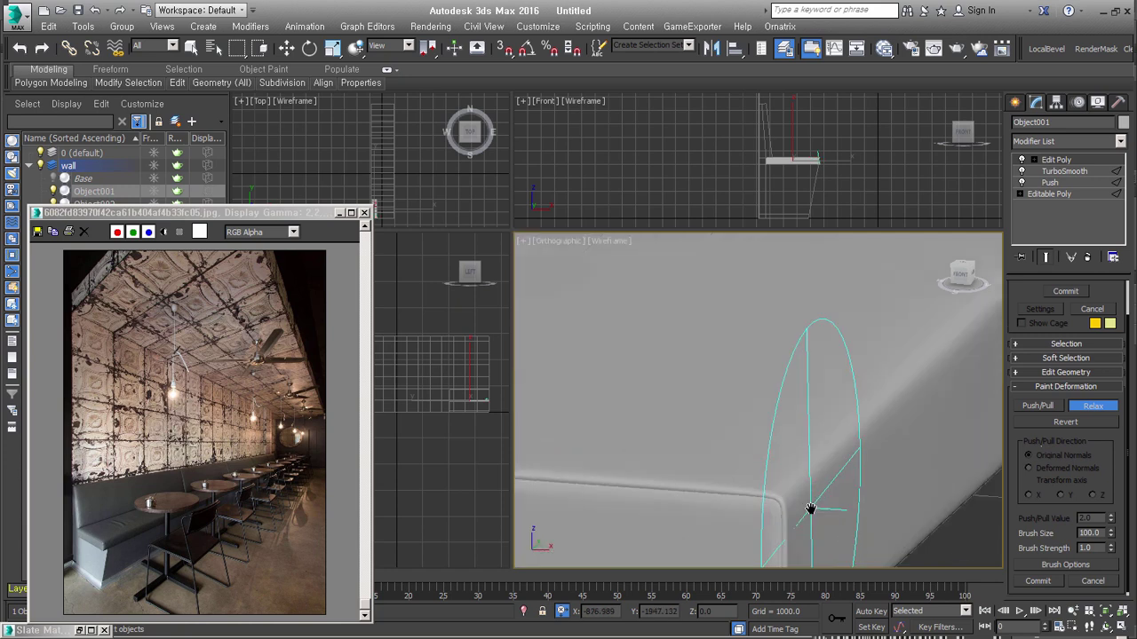
{"action": "scroll", "coordinate": [787, 381], "scroll_direction": "up", "scroll_amount": 2}
{"action": "scroll", "coordinate": [774, 414], "scroll_direction": "up", "scroll_amount": 1}
{"action": "scroll", "coordinate": [726, 395], "scroll_direction": "up", "scroll_amount": 1}
{"action": "mouse_move", "coordinate": [727, 395]}
{"action": "left_mouse_down"}
{"action": "mouse_move", "coordinate": [760, 435]}
{"action": "mouse_move", "coordinate": [754, 386]}
{"action": "mouse_move", "coordinate": [777, 406]}
{"action": "mouse_move", "coordinate": [788, 326]}
{"action": "mouse_move", "coordinate": [870, 275]}
{"action": "mouse_move", "coordinate": [779, 381]}
{"action": "left_mouse_up"}
{"action": "mouse_move", "coordinate": [779, 381]}
{"action": "middle_mouse_down"}
{"action": "mouse_move", "coordinate": [779, 317]}
{"action": "mouse_move", "coordinate": [754, 414]}
{"action": "mouse_move", "coordinate": [740, 351]}
{"action": "middle_mouse_up"}
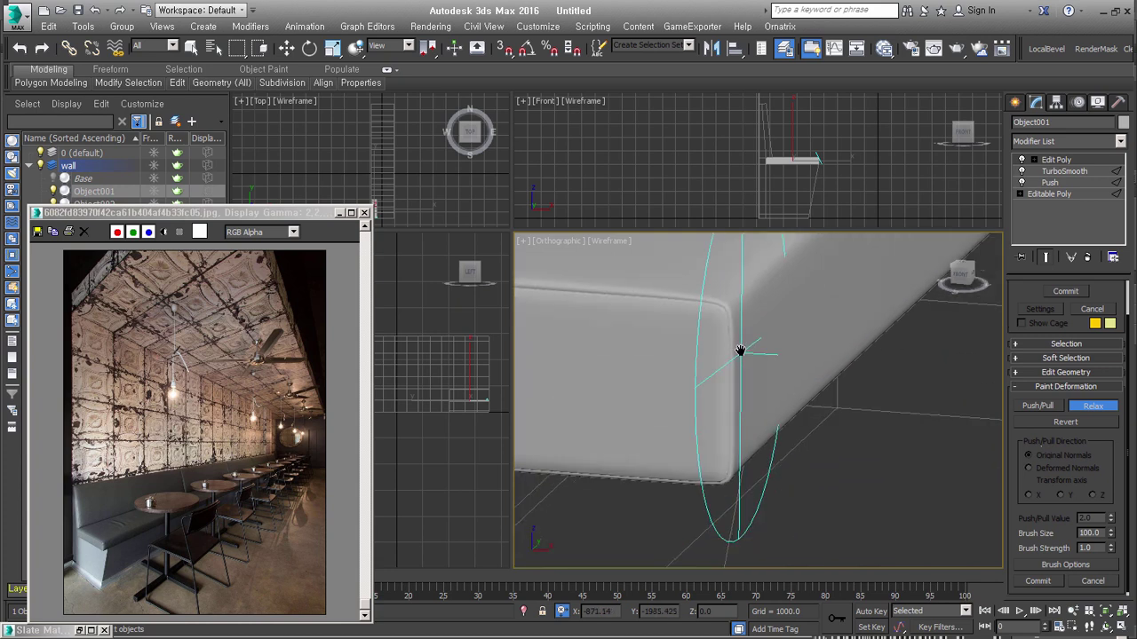
{"action": "double_click", "coordinate": [1087, 533]}
{"action": "type", "text": "50"}
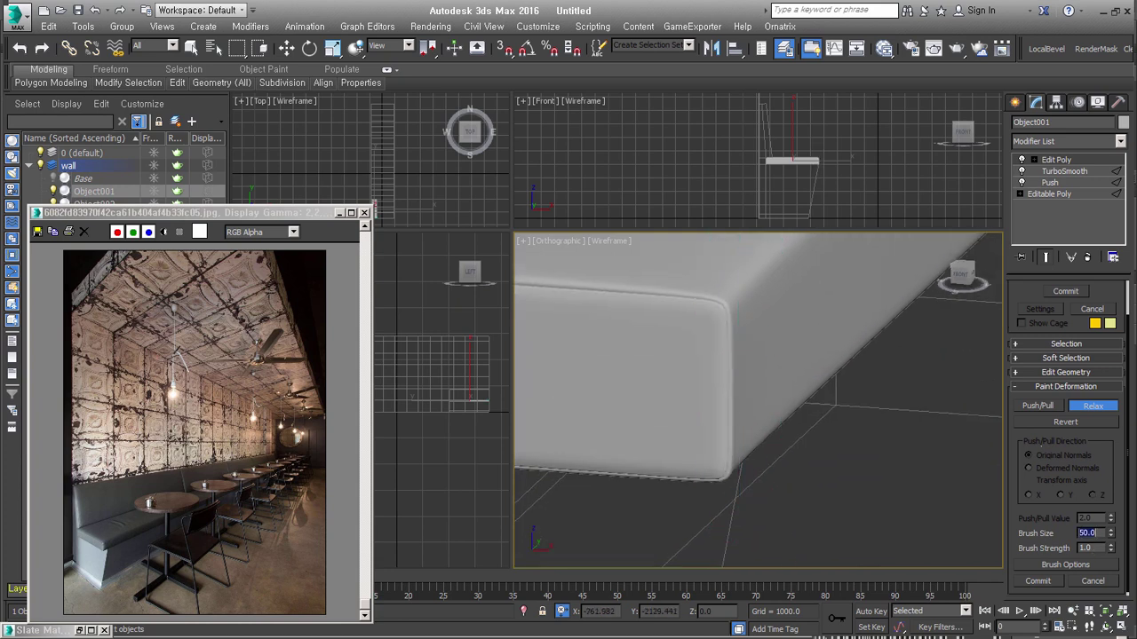
{"action": "mouse_move", "coordinate": [736, 342]}
{"action": "left_mouse_down"}
{"action": "mouse_move", "coordinate": [756, 379]}
{"action": "mouse_move", "coordinate": [811, 393]}
{"action": "left_mouse_up"}
{"action": "mouse_move", "coordinate": [811, 393]}
{"action": "middle_mouse_down", "text": "alt"}
{"action": "mouse_move", "coordinate": [791, 406]}
{"action": "mouse_move", "coordinate": [823, 395]}
{"action": "middle_mouse_up", "text": "alt"}
Step: Exit the paint brush and toggle between shaded and wireframe views to check the slab
{"action": "left_click", "coordinate": [1015, 102]}
{"action": "mouse_move", "coordinate": [711, 426]}
{"action": "middle_mouse_down"}
{"action": "mouse_move", "coordinate": [790, 373]}
{"action": "mouse_move", "coordinate": [849, 419]}
{"action": "middle_mouse_up"}
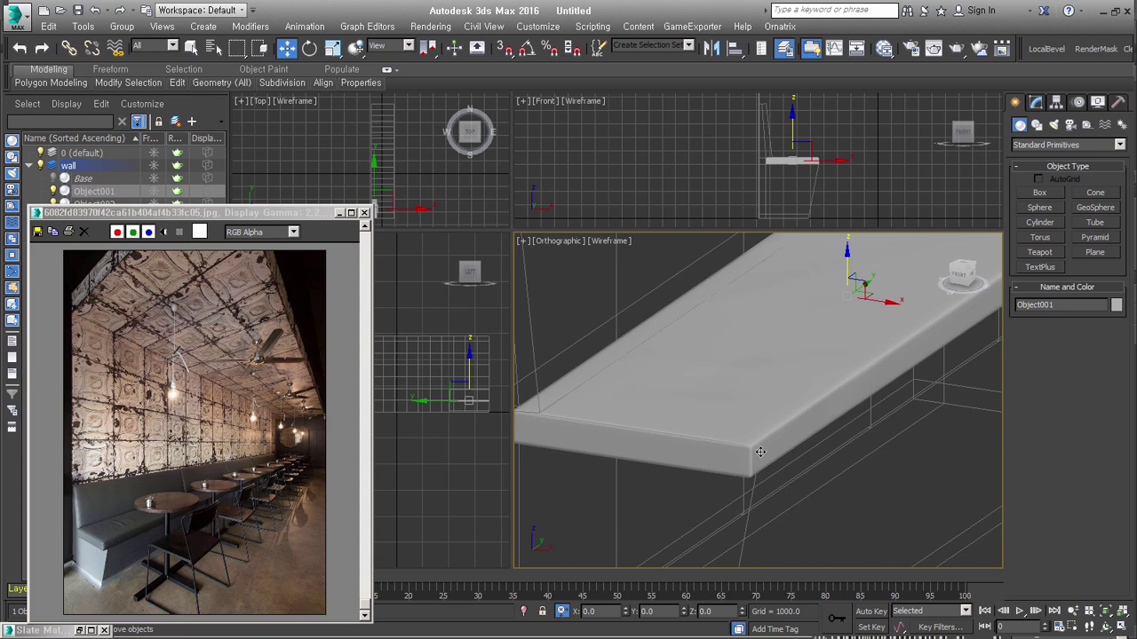
{"action": "scroll", "coordinate": [760, 452], "scroll_direction": "up", "scroll_amount": 2}
{"action": "left_click", "coordinate": [1037, 102]}
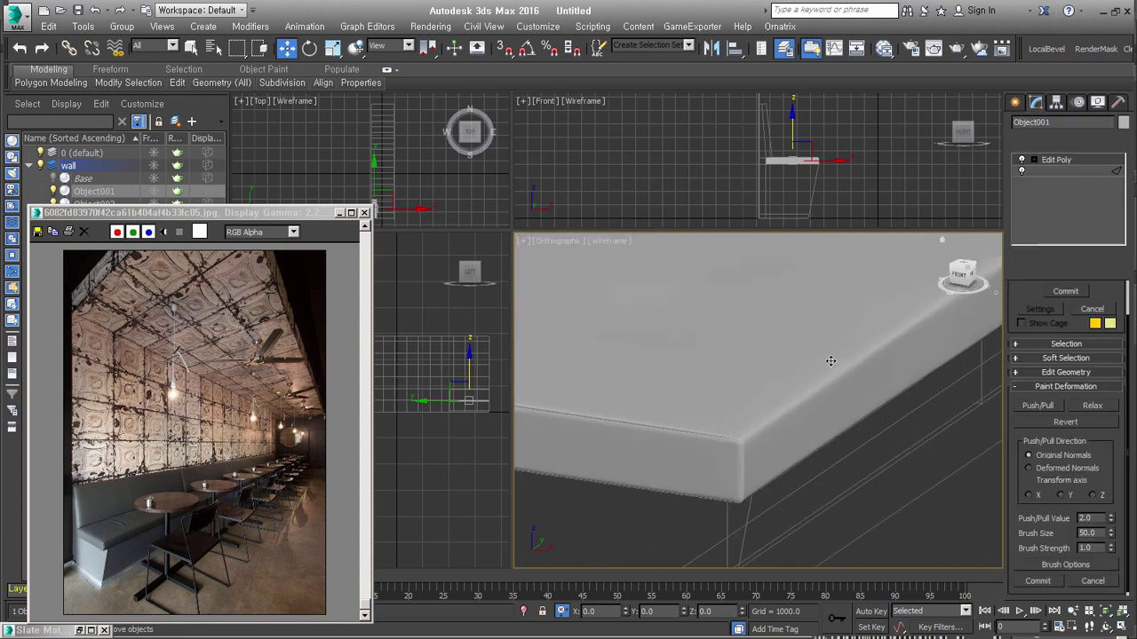
{"action": "key", "text": "F3"}
{"action": "middle_click_drag", "start_coordinate": [765, 439], "coordinate": [853, 417]}
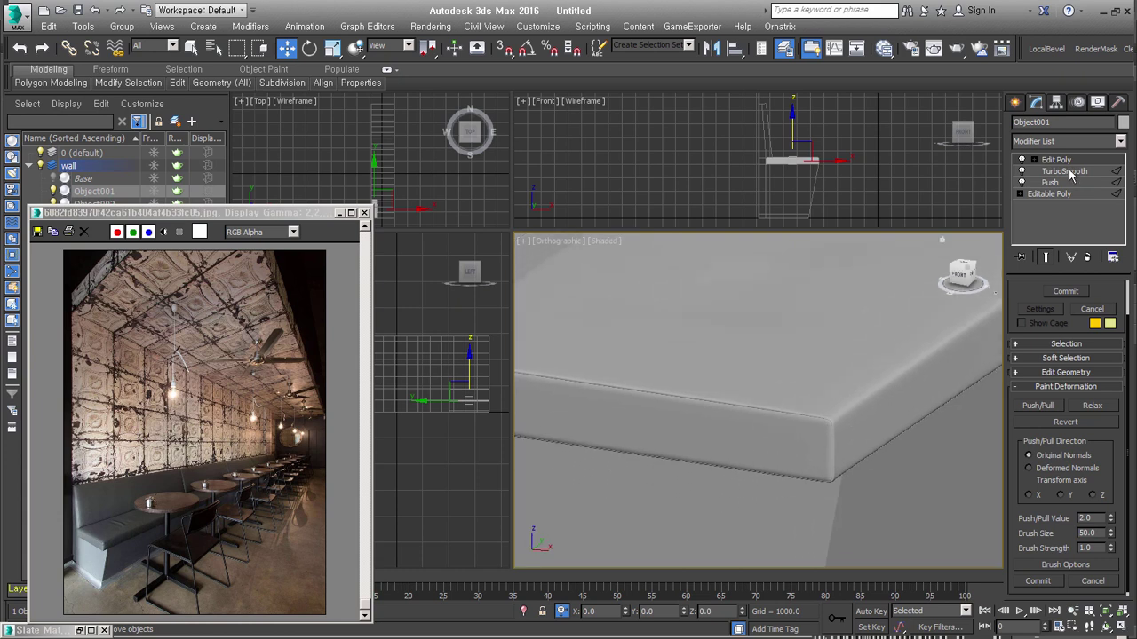
{"action": "mouse_move", "coordinate": [870, 363]}
{"action": "middle_mouse_down"}
{"action": "mouse_move", "coordinate": [869, 424]}
{"action": "mouse_move", "coordinate": [848, 440]}
{"action": "mouse_move", "coordinate": [799, 395]}
{"action": "mouse_move", "coordinate": [787, 402]}
{"action": "middle_mouse_up"}
{"action": "key", "text": "F3"}
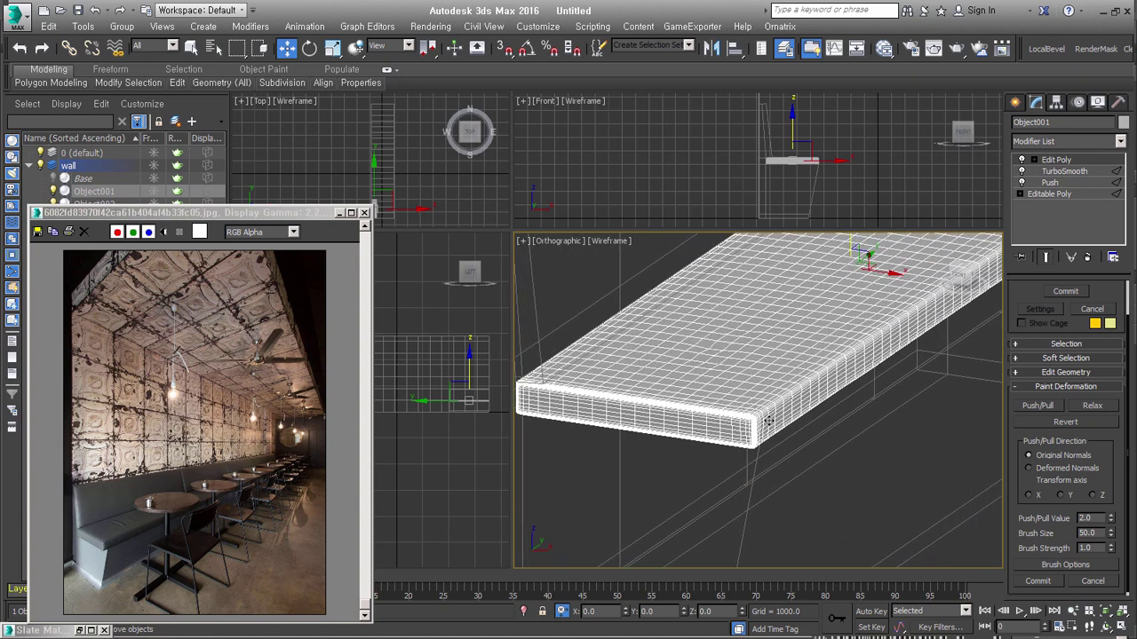
{"action": "scroll", "coordinate": [768, 424], "scroll_direction": "up", "scroll_amount": 2}
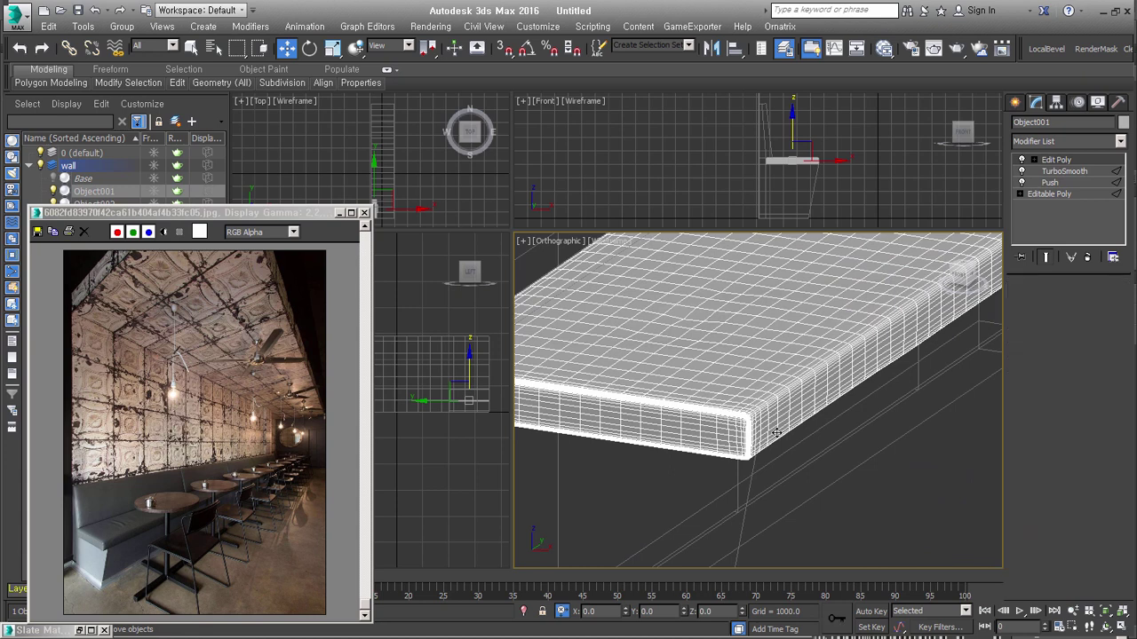
Step: Add an Unwrap UVW modifier to the slab and loop-select the edges around one end
{"action": "key", "text": "u"}
{"action": "left_click", "coordinate": [1048, 310]}
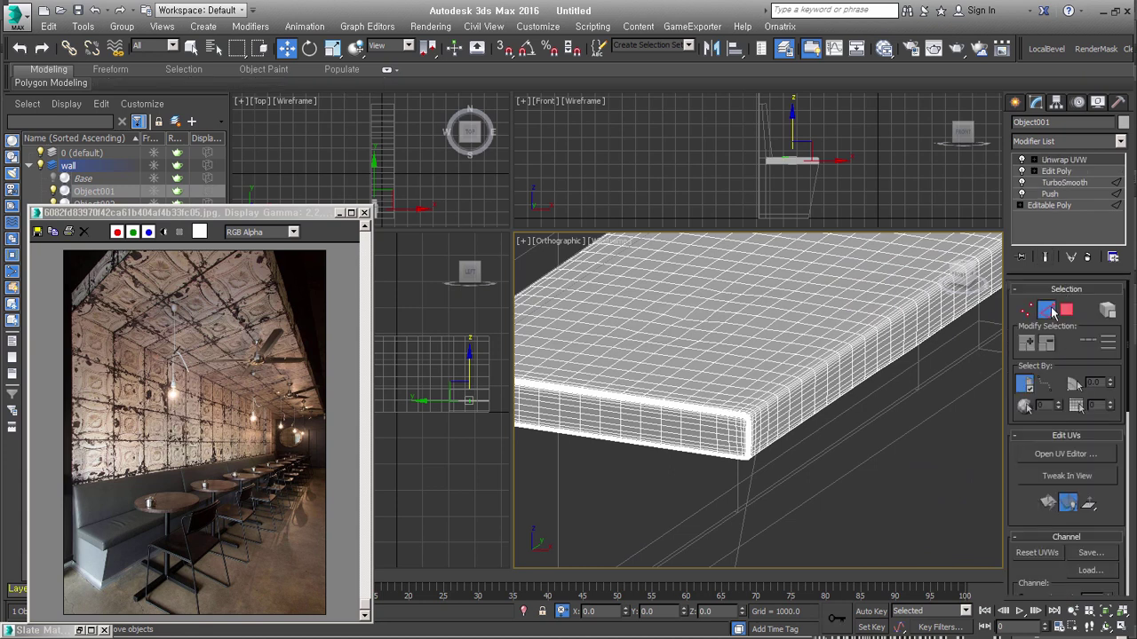
{"action": "scroll", "coordinate": [670, 468], "scroll_direction": "up", "scroll_amount": 3}
{"action": "scroll", "coordinate": [701, 429], "scroll_direction": "up", "scroll_amount": 3}
{"action": "scroll", "coordinate": [848, 383], "scroll_direction": "up", "scroll_amount": 3}
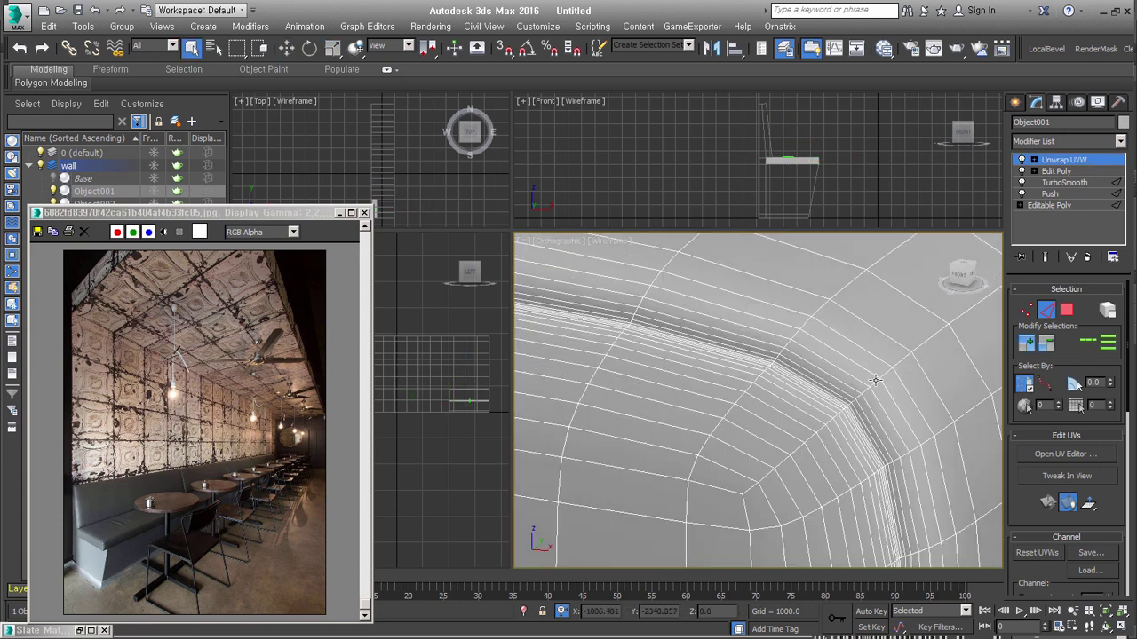
{"action": "scroll", "coordinate": [809, 435], "scroll_direction": "up", "scroll_amount": 3}
{"action": "left_click", "coordinate": [814, 444]}
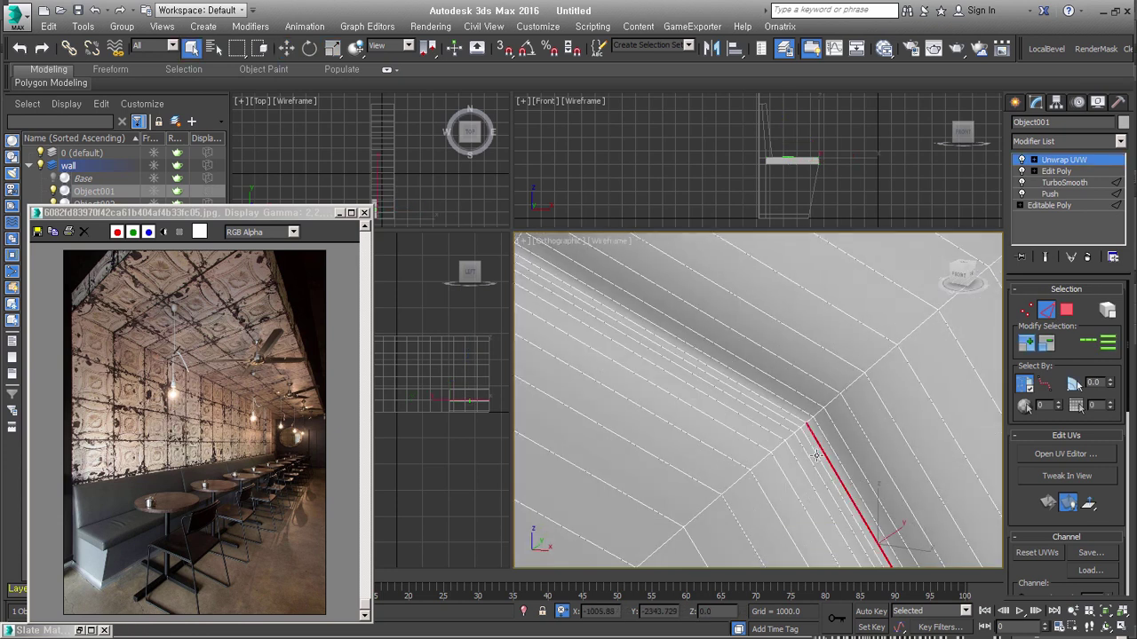
{"action": "scroll", "coordinate": [816, 453], "scroll_direction": "down", "scroll_amount": 3}
{"action": "scroll", "coordinate": [831, 418], "scroll_direction": "down", "scroll_amount": 2}
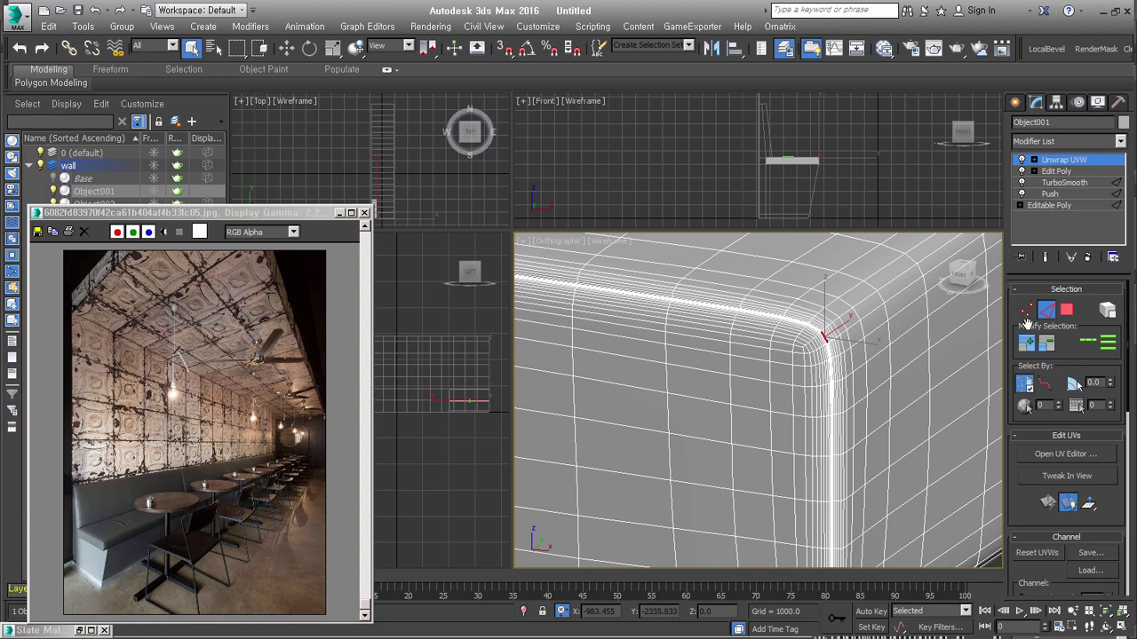
{"action": "left_click", "coordinate": [1088, 346]}
{"action": "scroll", "coordinate": [883, 432], "scroll_direction": "down", "scroll_amount": 3}
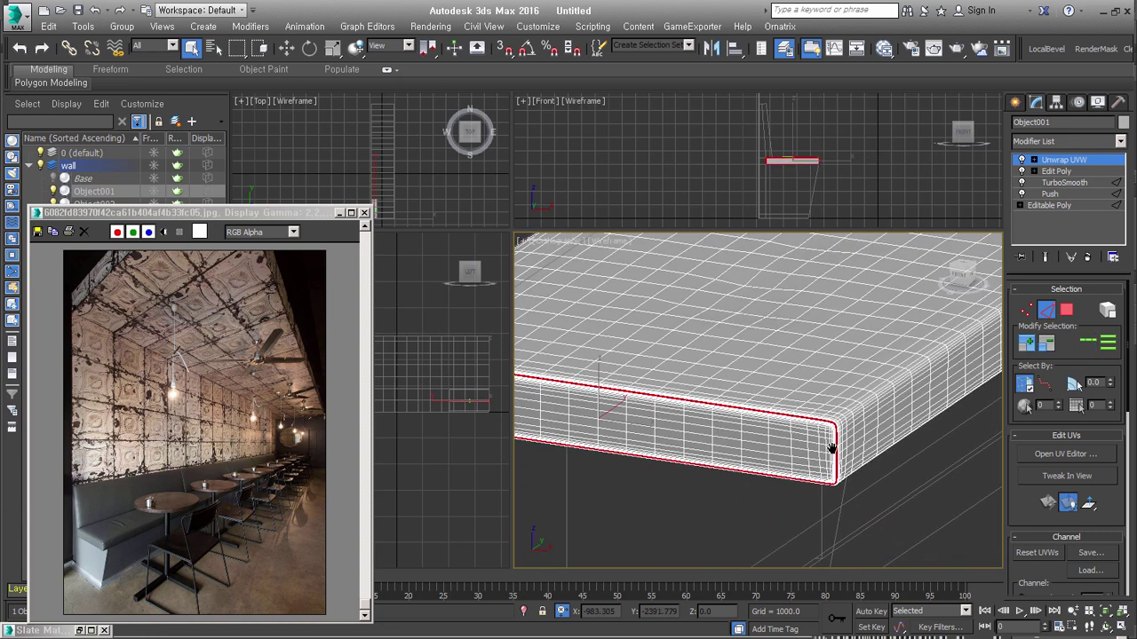
{"action": "scroll", "coordinate": [830, 451], "scroll_direction": "down", "scroll_amount": 2}
{"action": "scroll", "coordinate": [835, 457], "scroll_direction": "down", "scroll_amount": 1}
Step: Hide the map seam lines shown on the slab mesh
{"action": "middle_click_drag", "start_coordinate": [839, 464], "coordinate": [696, 354], "text": "alt"}
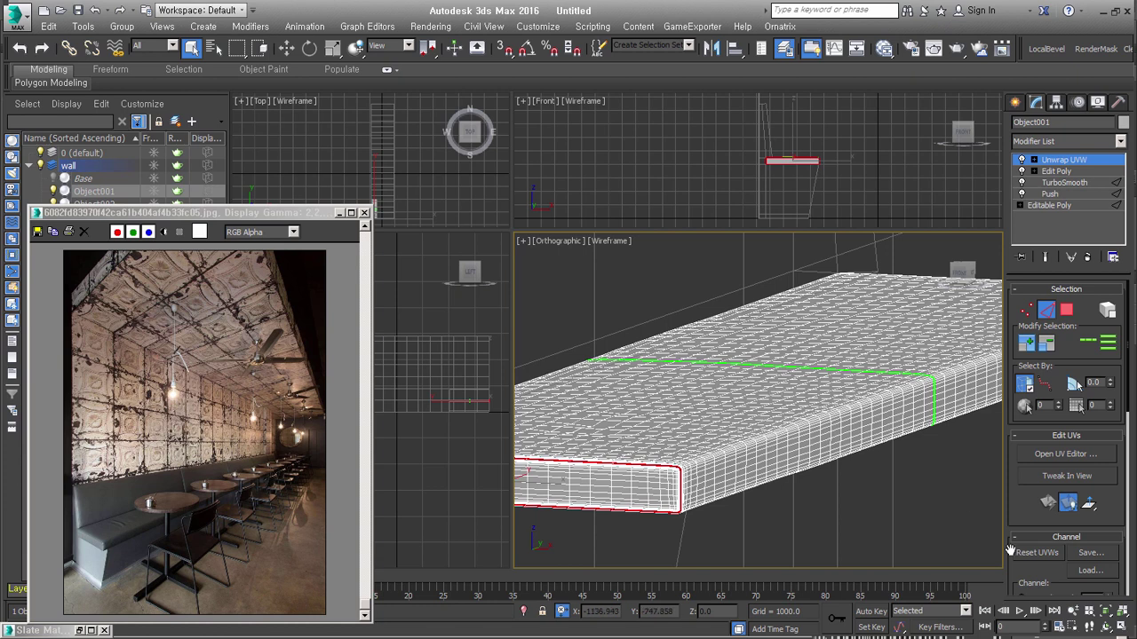
{"action": "left_click_drag", "start_coordinate": [1014, 518], "coordinate": [1017, 191]}
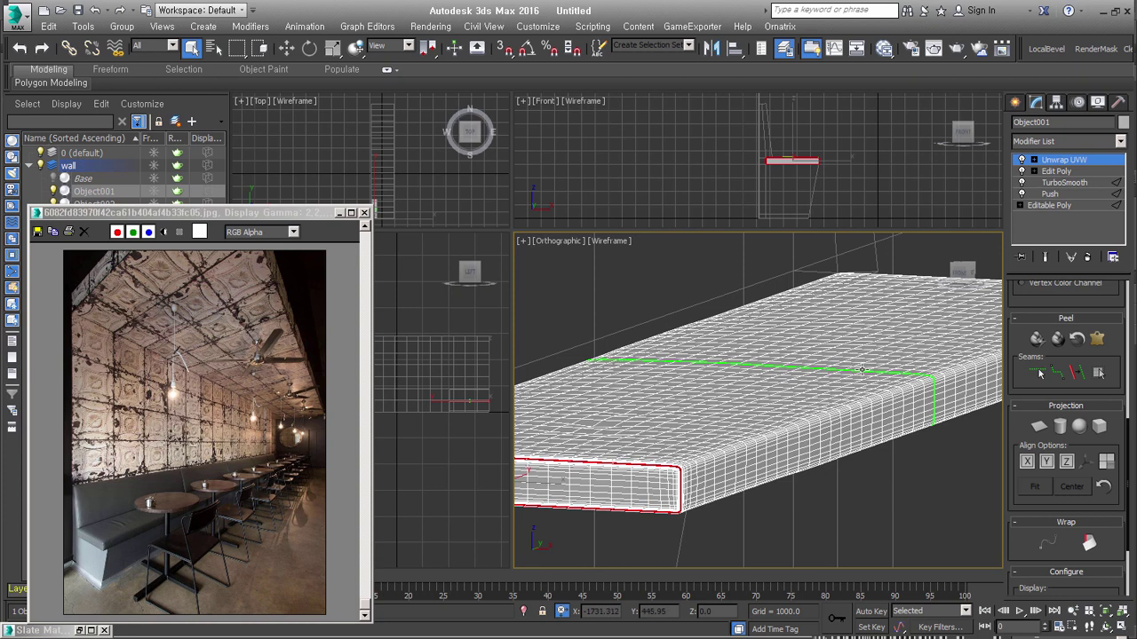
{"action": "left_click_drag", "start_coordinate": [1012, 552], "coordinate": [1017, 420]}
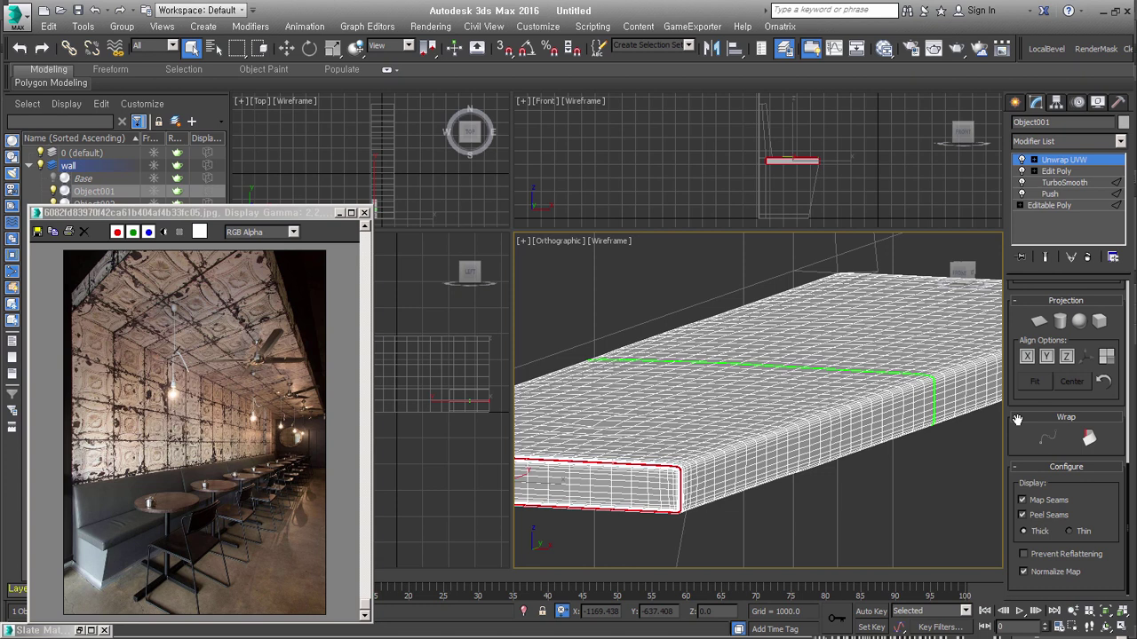
{"action": "left_click", "coordinate": [1033, 502]}
Step: Select an edge at the slab's other end and grow it into a full loop with Alt+L
{"action": "mouse_move", "coordinate": [711, 508]}
{"action": "middle_mouse_down", "text": "alt"}
{"action": "mouse_move", "coordinate": [740, 442]}
{"action": "mouse_move", "coordinate": [659, 477]}
{"action": "mouse_move", "coordinate": [734, 418]}
{"action": "middle_mouse_up", "text": "alt"}
{"action": "scroll", "coordinate": [702, 459], "scroll_direction": "down", "scroll_amount": 3}
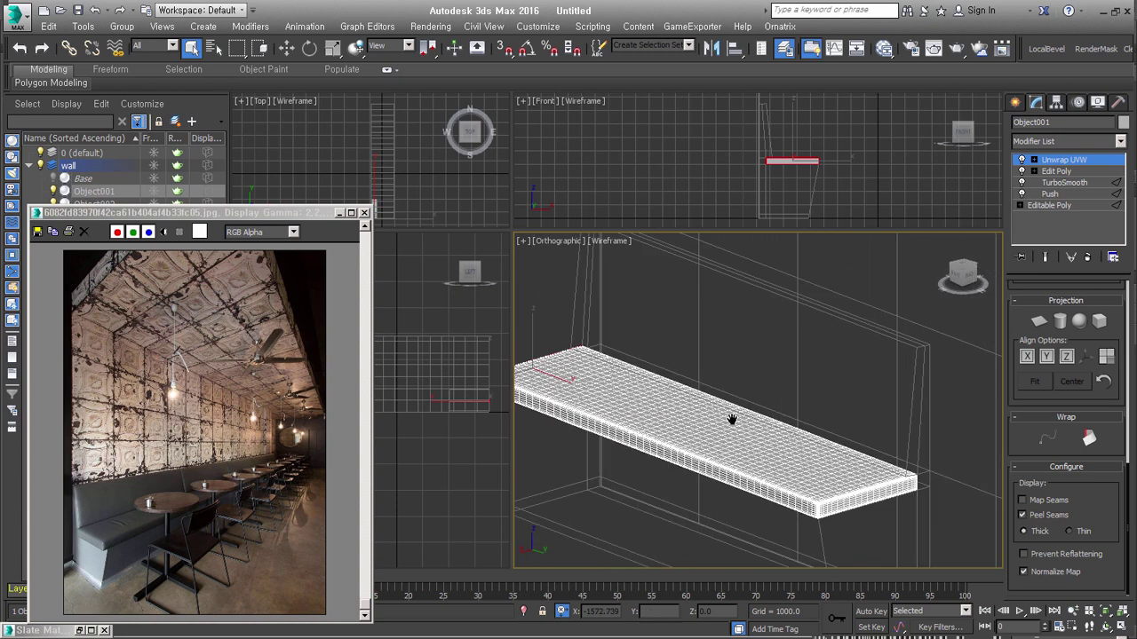
{"action": "scroll", "coordinate": [657, 357], "scroll_direction": "up", "scroll_amount": 10}
{"action": "scroll", "coordinate": [709, 391], "scroll_direction": "up", "scroll_amount": 3}
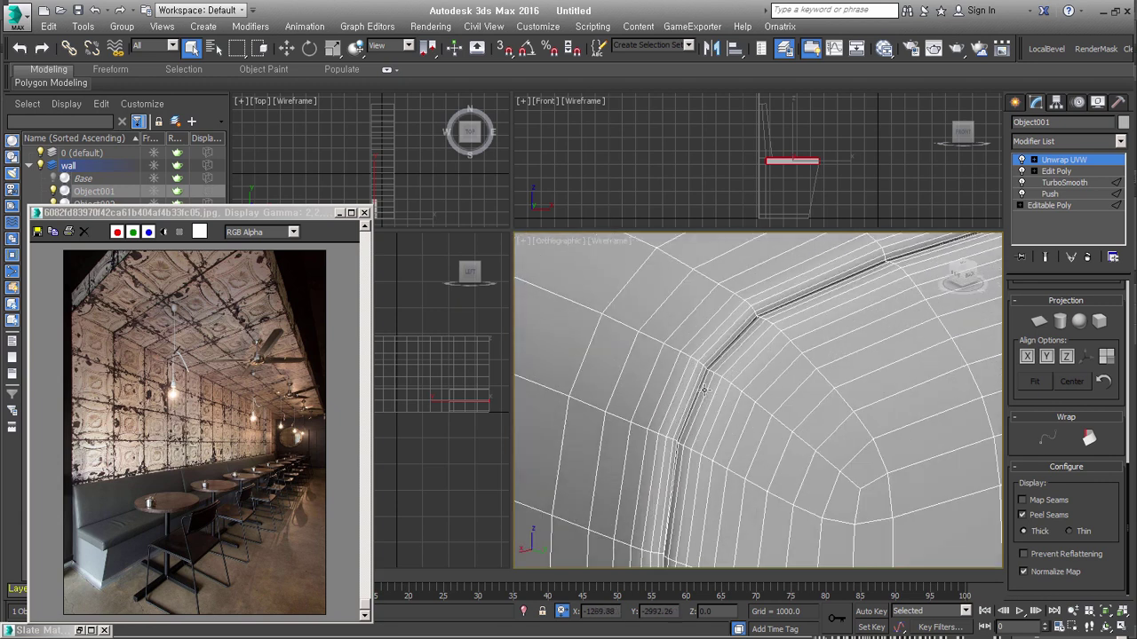
{"action": "scroll", "coordinate": [711, 370], "scroll_direction": "up", "scroll_amount": 2}
{"action": "left_click", "coordinate": [714, 363]}
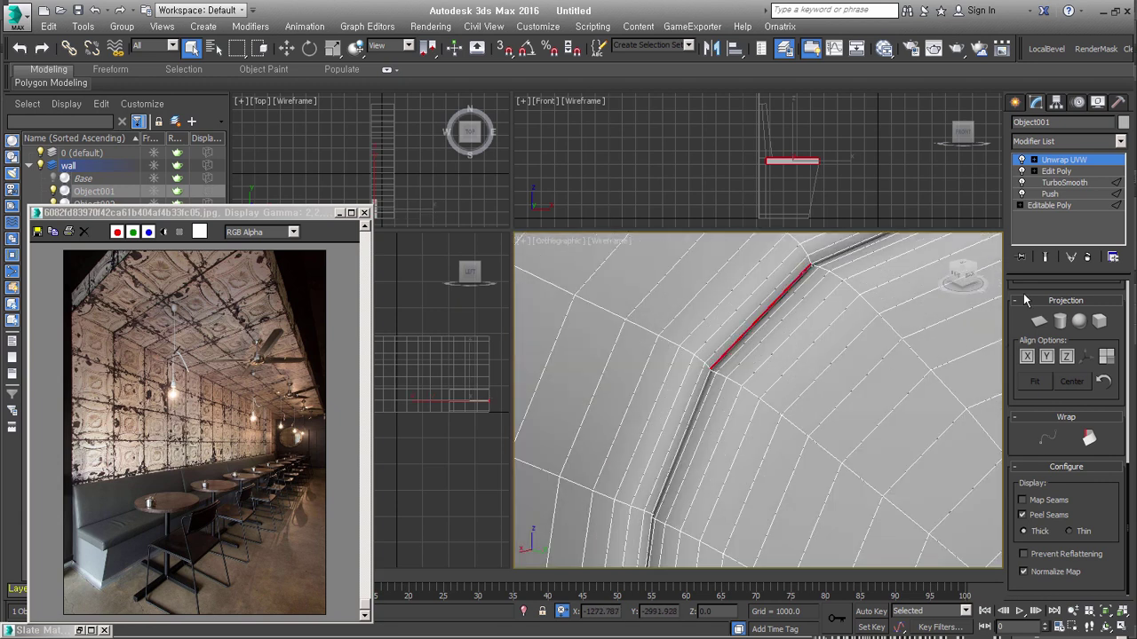
{"action": "scroll", "coordinate": [1035, 563], "scroll_direction": "up", "scroll_amount": 5}
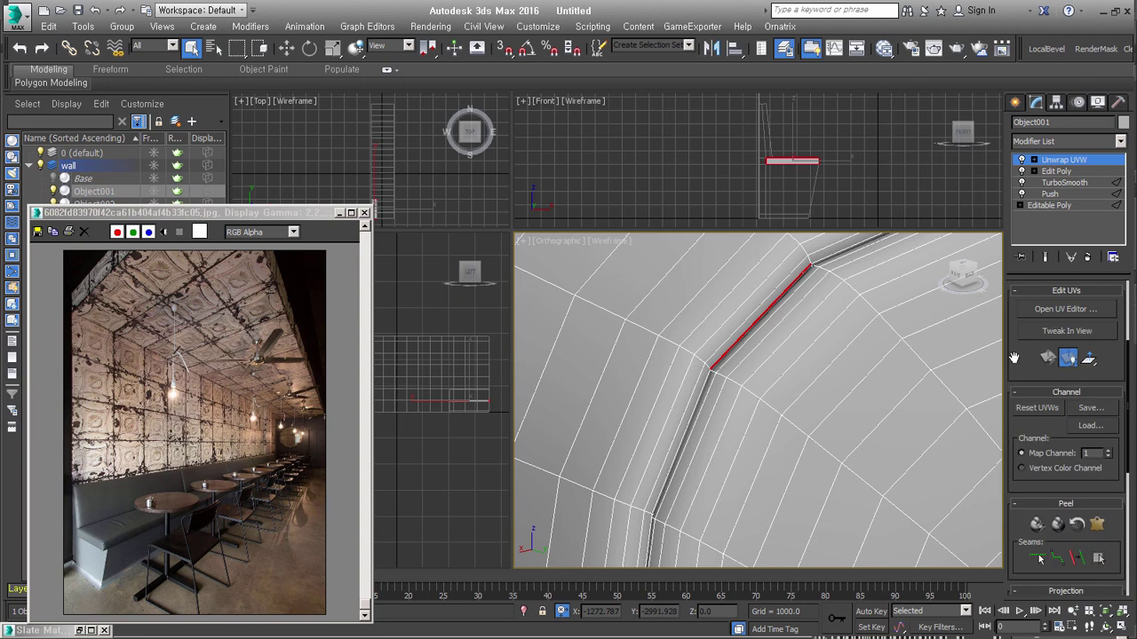
{"action": "scroll", "coordinate": [1021, 364], "scroll_direction": "up", "scroll_amount": 3}
{"action": "key", "text": "alt+l"}
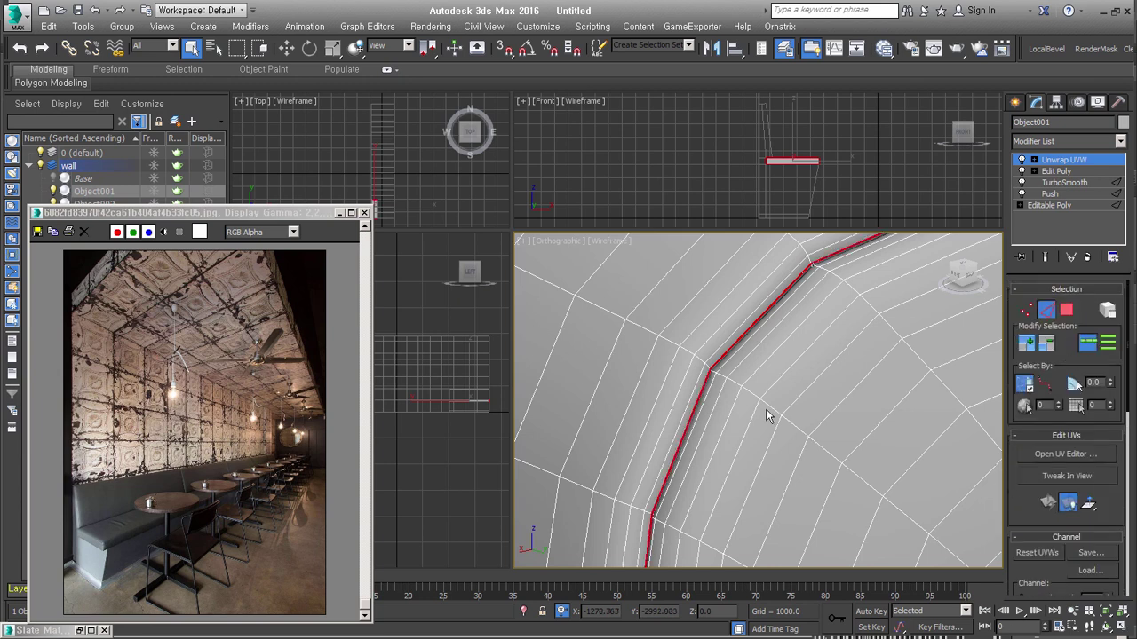
{"action": "scroll", "coordinate": [768, 416], "scroll_direction": "down", "scroll_amount": 4}
{"action": "scroll", "coordinate": [767, 415], "scroll_direction": "down", "scroll_amount": 5}
Step: Select a first edge across the slab's top surface
{"action": "mouse_move", "coordinate": [918, 406]}
{"action": "middle_mouse_down", "text": "alt"}
{"action": "mouse_move", "coordinate": [921, 375]}
{"action": "mouse_move", "coordinate": [837, 489]}
{"action": "mouse_move", "coordinate": [888, 432]}
{"action": "mouse_move", "coordinate": [770, 335]}
{"action": "middle_mouse_up", "text": "alt"}
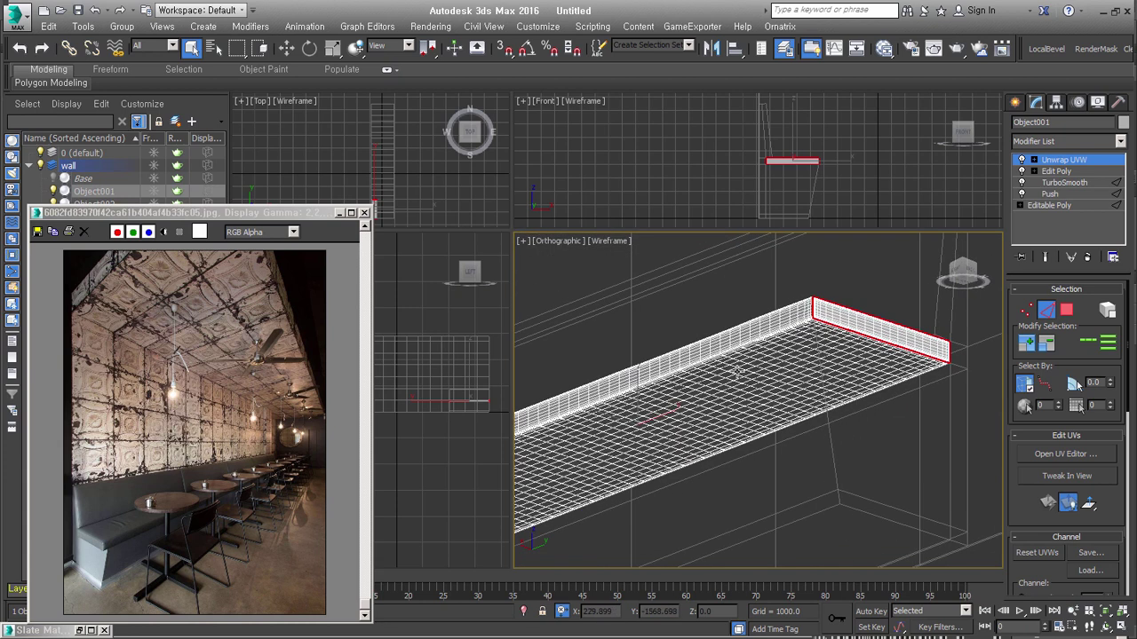
{"action": "scroll", "coordinate": [904, 331], "scroll_direction": "up", "scroll_amount": 4}
{"action": "scroll", "coordinate": [879, 338], "scroll_direction": "up", "scroll_amount": 4}
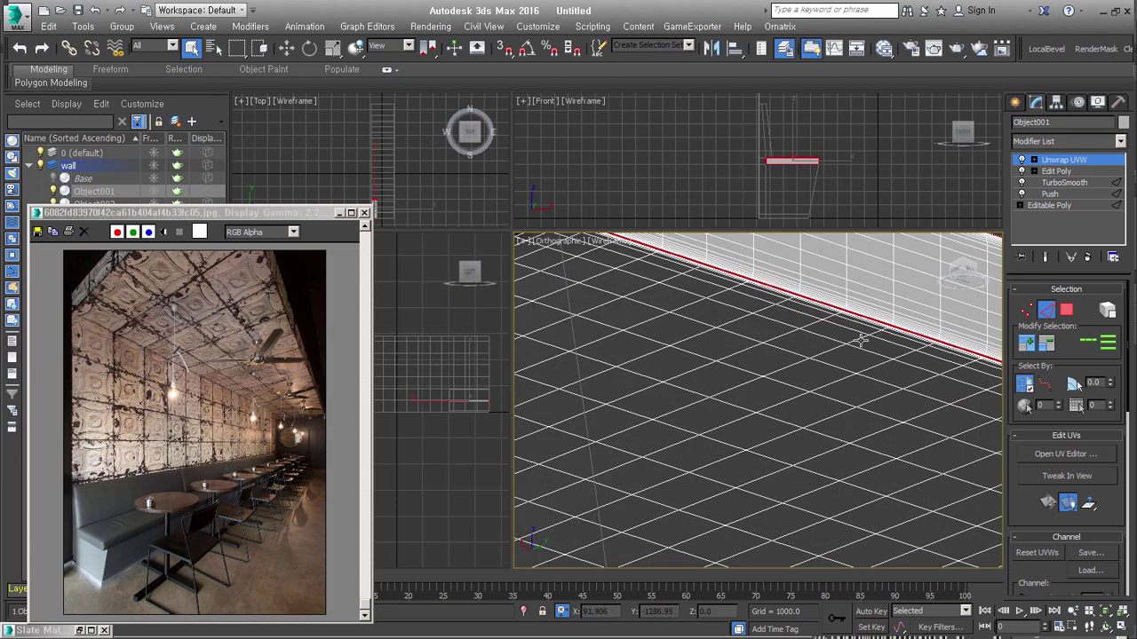
{"action": "scroll", "coordinate": [895, 368], "scroll_direction": "down", "scroll_amount": 4}
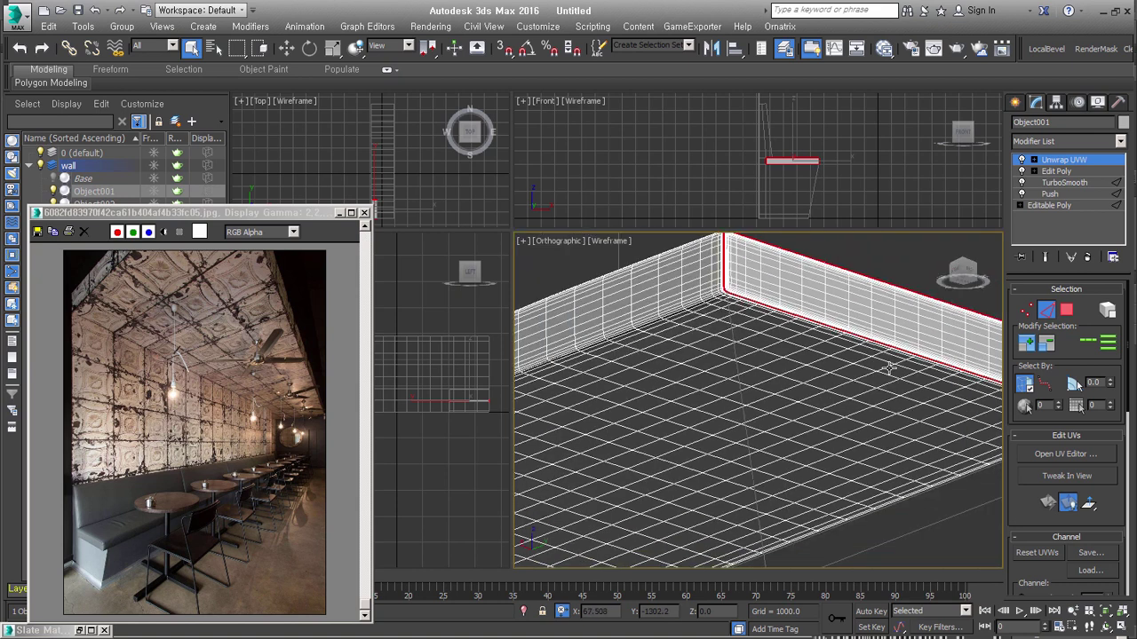
{"action": "left_click", "coordinate": [892, 367]}
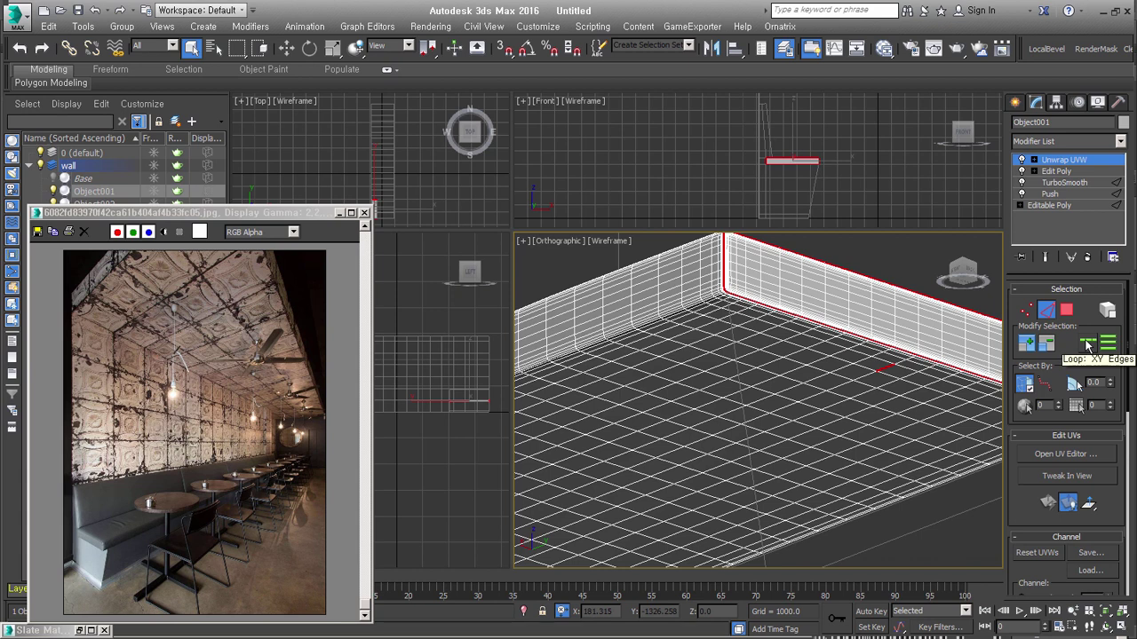
{"action": "middle_click_drag", "start_coordinate": [840, 468], "coordinate": [892, 378]}
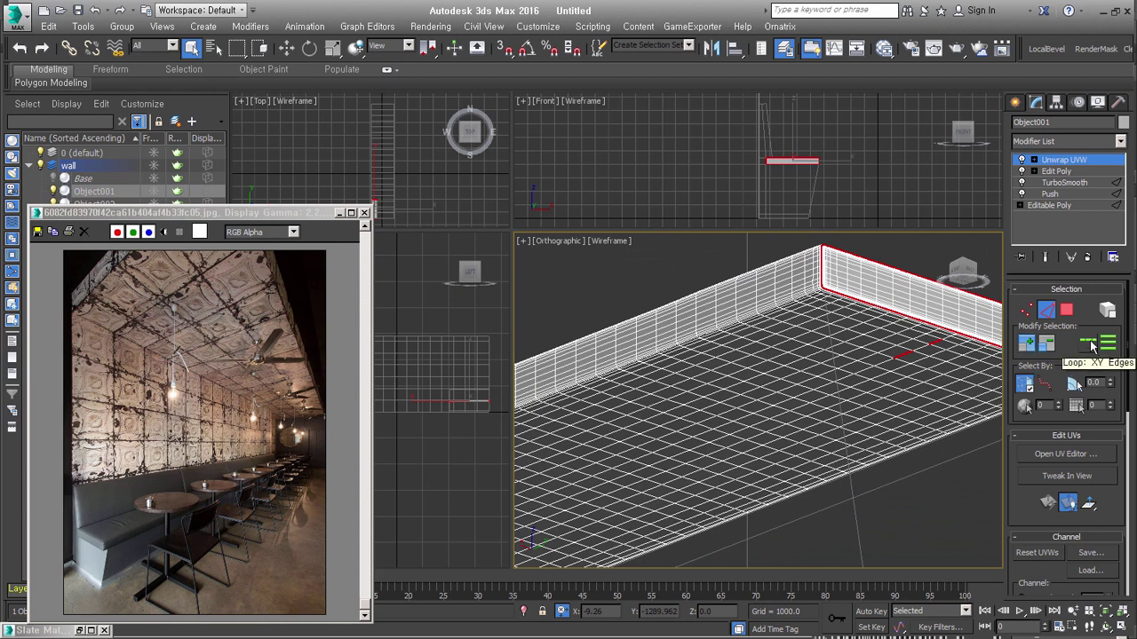
{"action": "scroll", "coordinate": [924, 358], "scroll_direction": "up", "scroll_amount": 3}
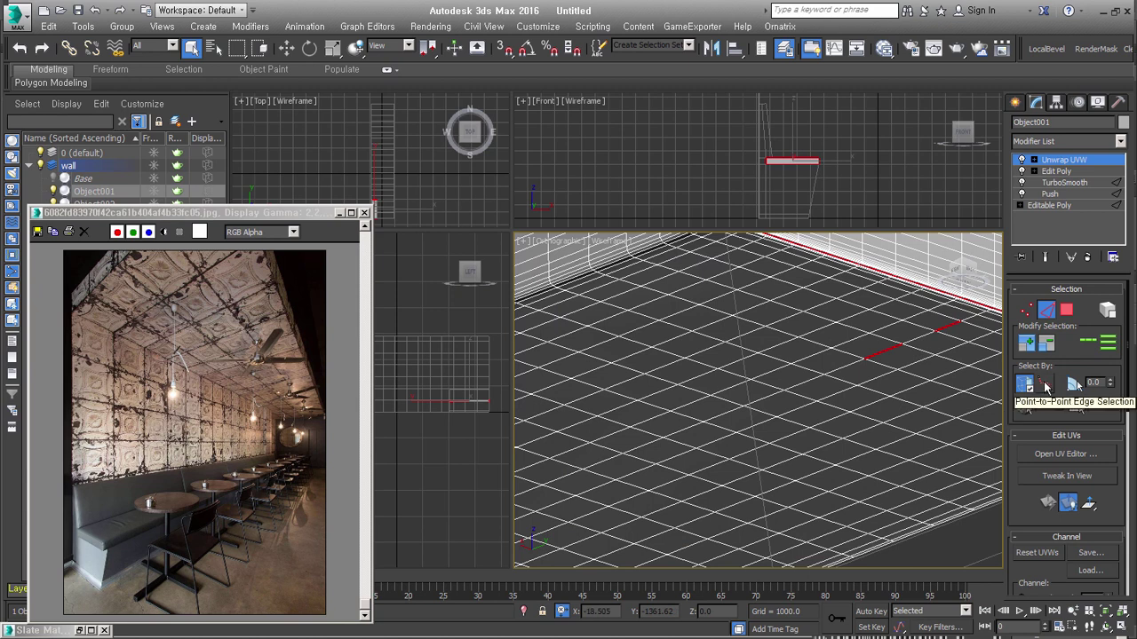
Step: Enable Point-to-Point Edge Selection and trace an edge path along the top between both end loops
{"action": "left_click", "coordinate": [1045, 384]}
{"action": "scroll", "coordinate": [896, 356], "scroll_direction": "up", "scroll_amount": 1}
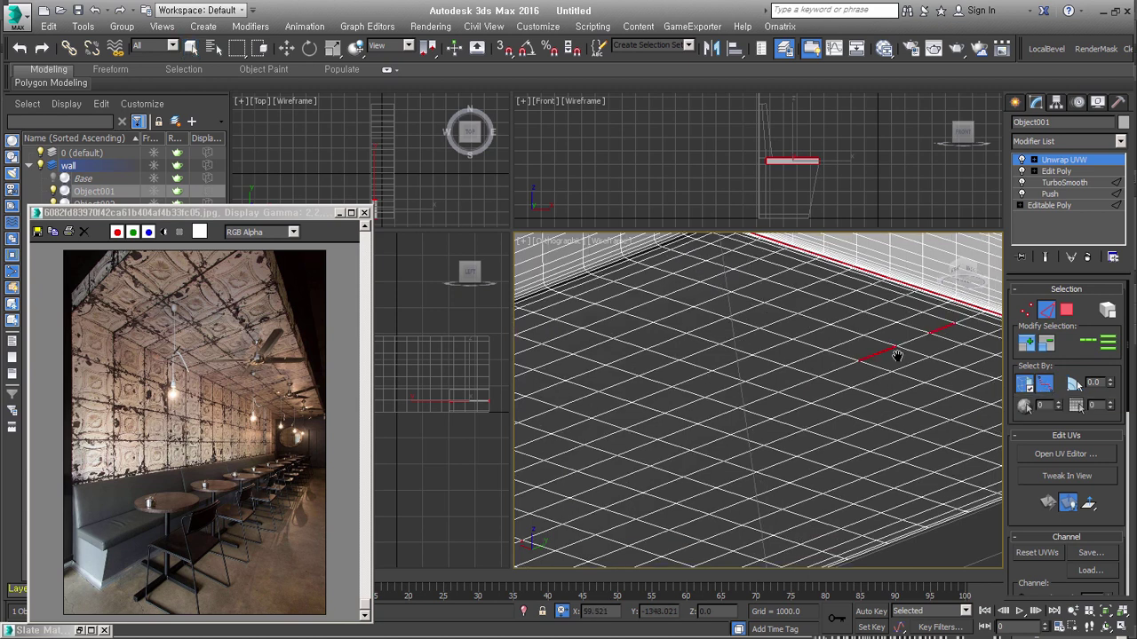
{"action": "scroll", "coordinate": [880, 350], "scroll_direction": "up", "scroll_amount": 2}
{"action": "scroll", "coordinate": [965, 317], "scroll_direction": "up", "scroll_amount": 2}
{"action": "scroll", "coordinate": [965, 317], "scroll_direction": "up", "scroll_amount": 2}
{"action": "middle_click_drag", "start_coordinate": [964, 325], "coordinate": [761, 350]}
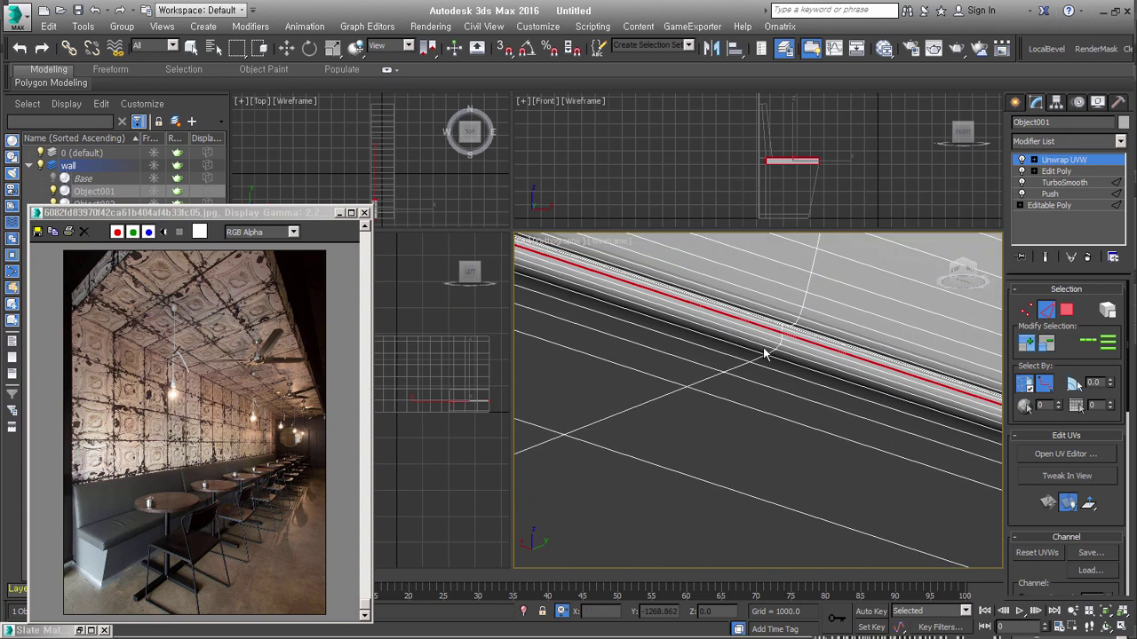
{"action": "scroll", "coordinate": [634, 436], "scroll_direction": "down", "scroll_amount": 2}
{"action": "scroll", "coordinate": [663, 406], "scroll_direction": "down", "scroll_amount": 3}
{"action": "scroll", "coordinate": [620, 466], "scroll_direction": "down", "scroll_amount": 4}
{"action": "scroll", "coordinate": [811, 373], "scroll_direction": "down", "scroll_amount": 3}
{"action": "scroll", "coordinate": [812, 373], "scroll_direction": "down", "scroll_amount": 2}
{"action": "middle_click_drag", "start_coordinate": [812, 373], "coordinate": [823, 460], "text": "alt"}
{"action": "scroll", "coordinate": [691, 445], "scroll_direction": "up", "scroll_amount": 2}
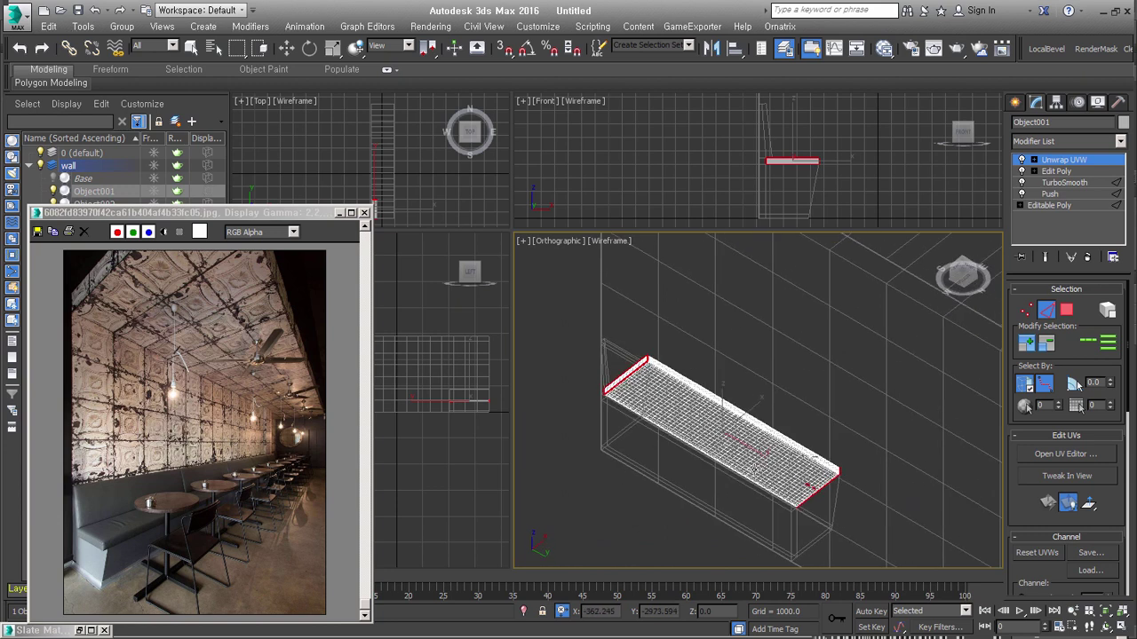
{"action": "scroll", "coordinate": [771, 453], "scroll_direction": "up", "scroll_amount": 4}
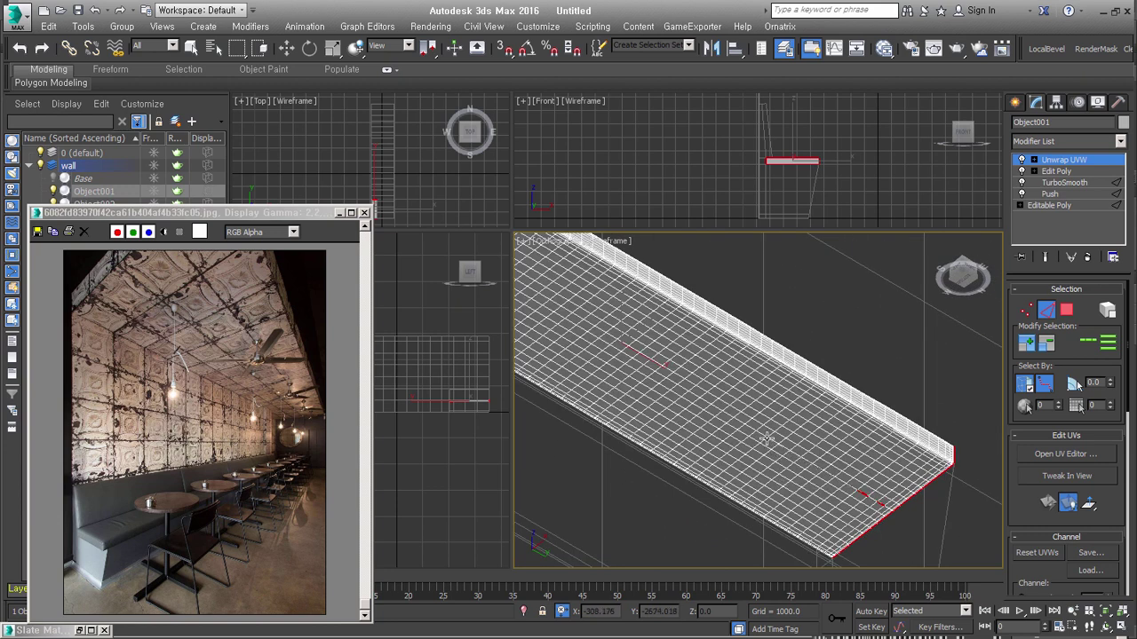
{"action": "scroll", "coordinate": [634, 347], "scroll_direction": "up", "scroll_amount": 1}
{"action": "scroll", "coordinate": [675, 378], "scroll_direction": "up", "scroll_amount": 1}
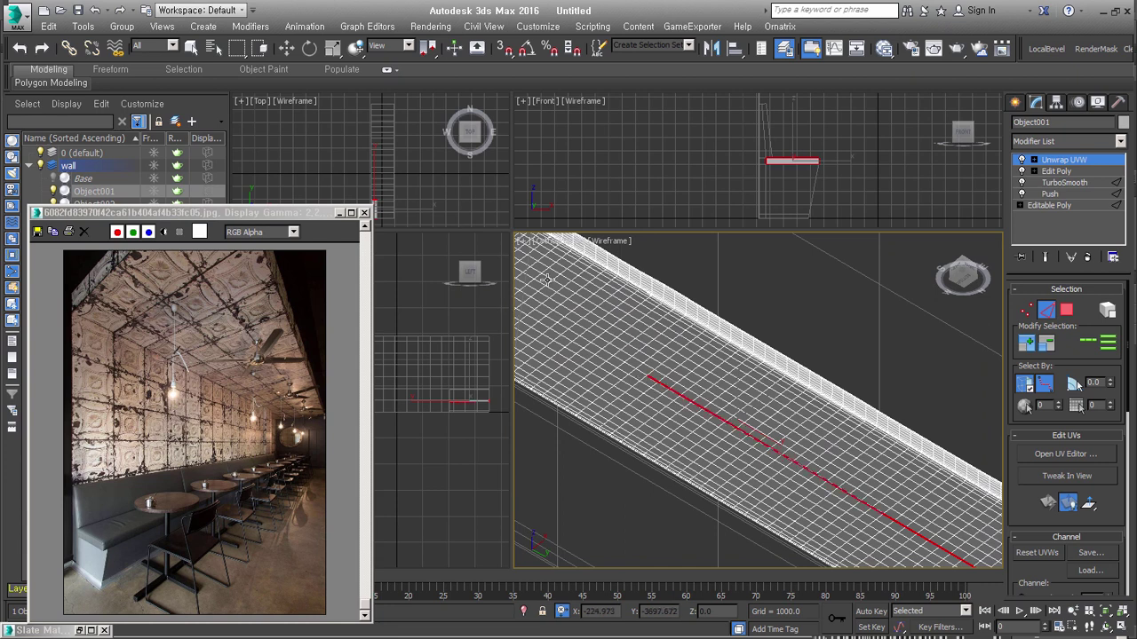
{"action": "scroll", "coordinate": [756, 406], "scroll_direction": "down", "scroll_amount": 1}
{"action": "scroll", "coordinate": [685, 385], "scroll_direction": "down", "scroll_amount": 1}
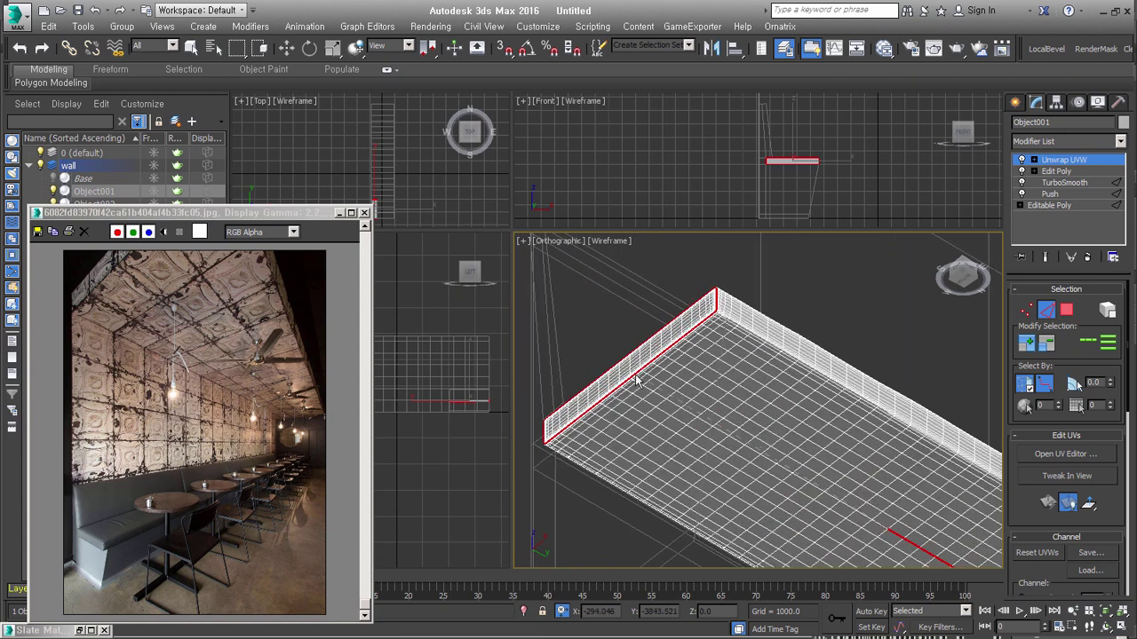
{"action": "scroll", "coordinate": [632, 382], "scroll_direction": "up", "scroll_amount": 5}
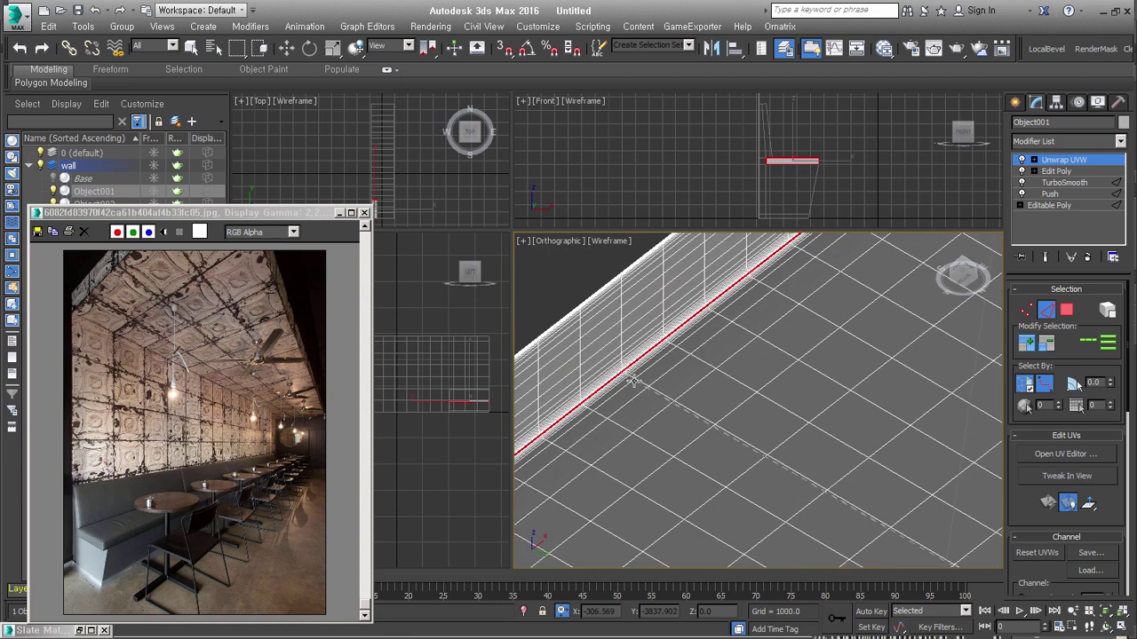
{"action": "scroll", "coordinate": [632, 378], "scroll_direction": "up", "scroll_amount": 2}
{"action": "scroll", "coordinate": [617, 359], "scroll_direction": "up", "scroll_amount": 2}
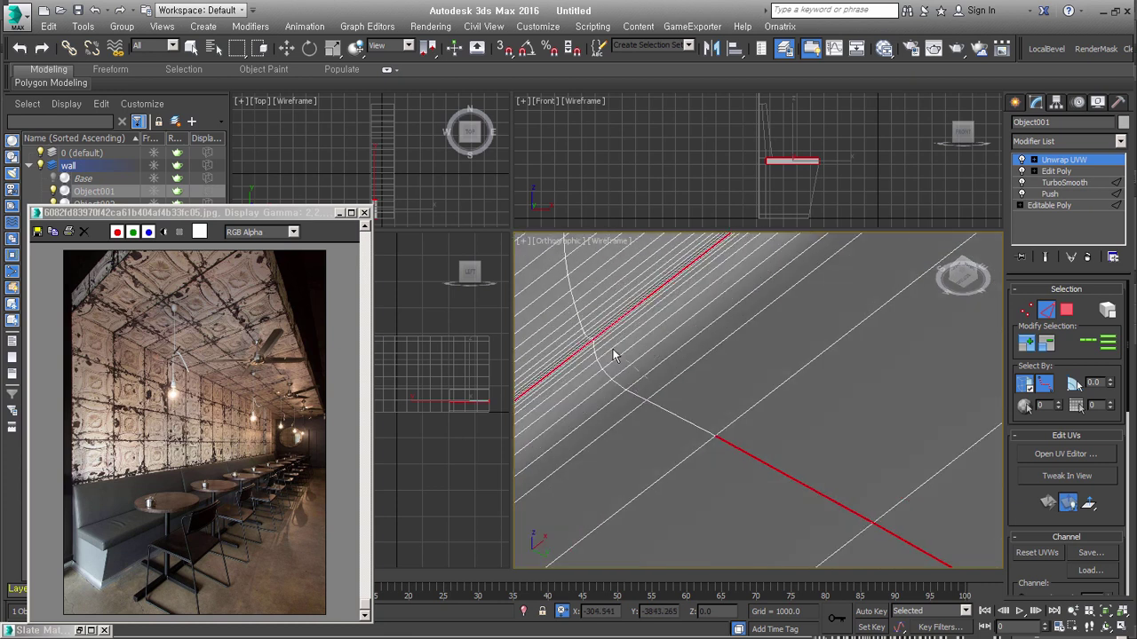
{"action": "scroll", "coordinate": [612, 352], "scroll_direction": "up", "scroll_amount": 1}
{"action": "scroll", "coordinate": [602, 331], "scroll_direction": "up", "scroll_amount": 2}
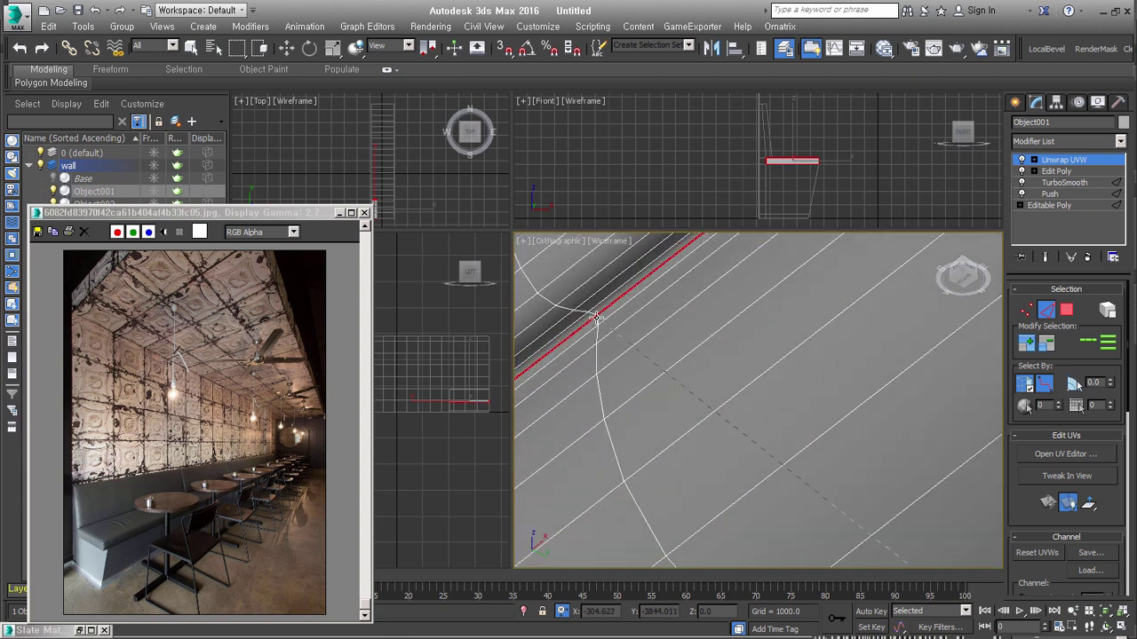
{"action": "scroll", "coordinate": [604, 347], "scroll_direction": "down", "scroll_amount": 2}
{"action": "scroll", "coordinate": [614, 371], "scroll_direction": "down", "scroll_amount": 1}
{"action": "scroll", "coordinate": [647, 380], "scroll_direction": "down", "scroll_amount": 2}
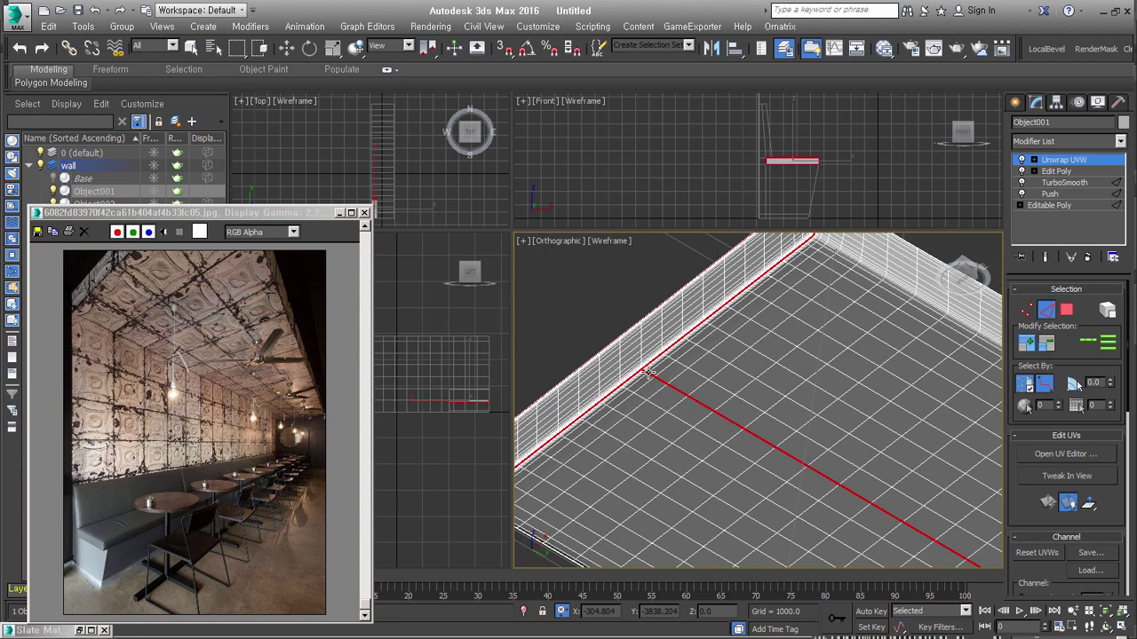
{"action": "scroll", "coordinate": [651, 373], "scroll_direction": "down", "scroll_amount": 5}
{"action": "mouse_move", "coordinate": [651, 373]}
{"action": "middle_mouse_down", "text": "alt"}
{"action": "mouse_move", "coordinate": [758, 457]}
{"action": "mouse_move", "coordinate": [687, 471]}
{"action": "mouse_move", "coordinate": [780, 424]}
{"action": "middle_mouse_up", "text": "alt"}
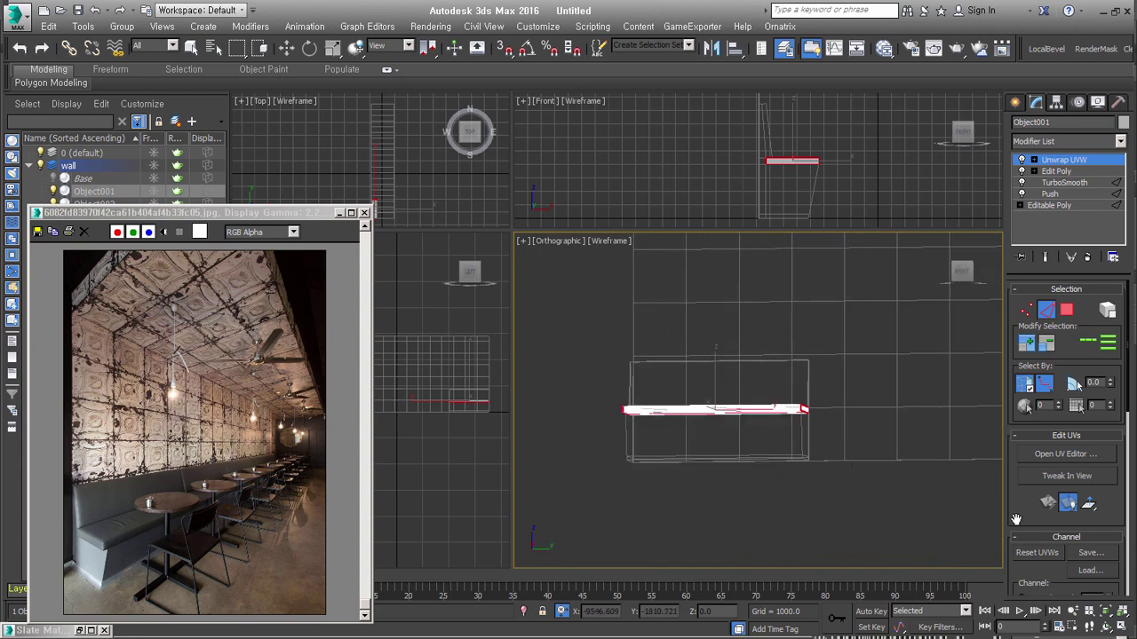
{"action": "scroll", "coordinate": [1016, 518], "scroll_direction": "down", "scroll_amount": 5}
{"action": "mouse_move", "coordinate": [757, 407]}
{"action": "middle_mouse_down", "text": "alt"}
{"action": "mouse_move", "coordinate": [794, 444]}
{"action": "mouse_move", "coordinate": [705, 423]}
{"action": "middle_mouse_up", "text": "alt"}
{"action": "scroll", "coordinate": [692, 445], "scroll_direction": "up", "scroll_amount": 3}
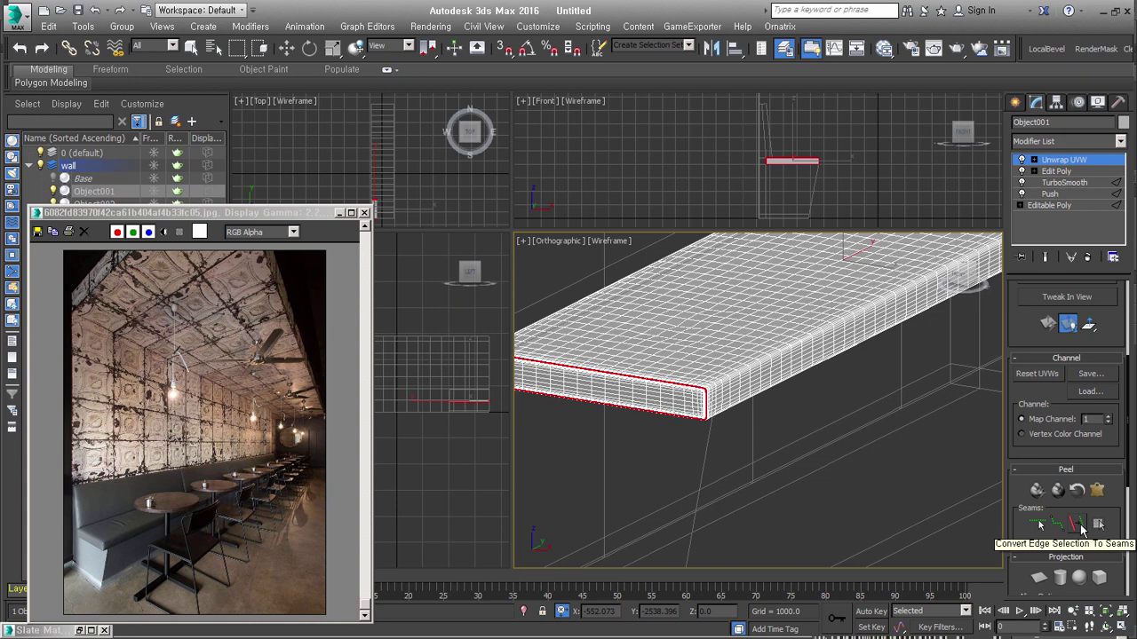
Step: Convert the selected edges to UV seams and switch Unwrap UVW to Polygon level
{"action": "left_click", "coordinate": [1081, 528]}
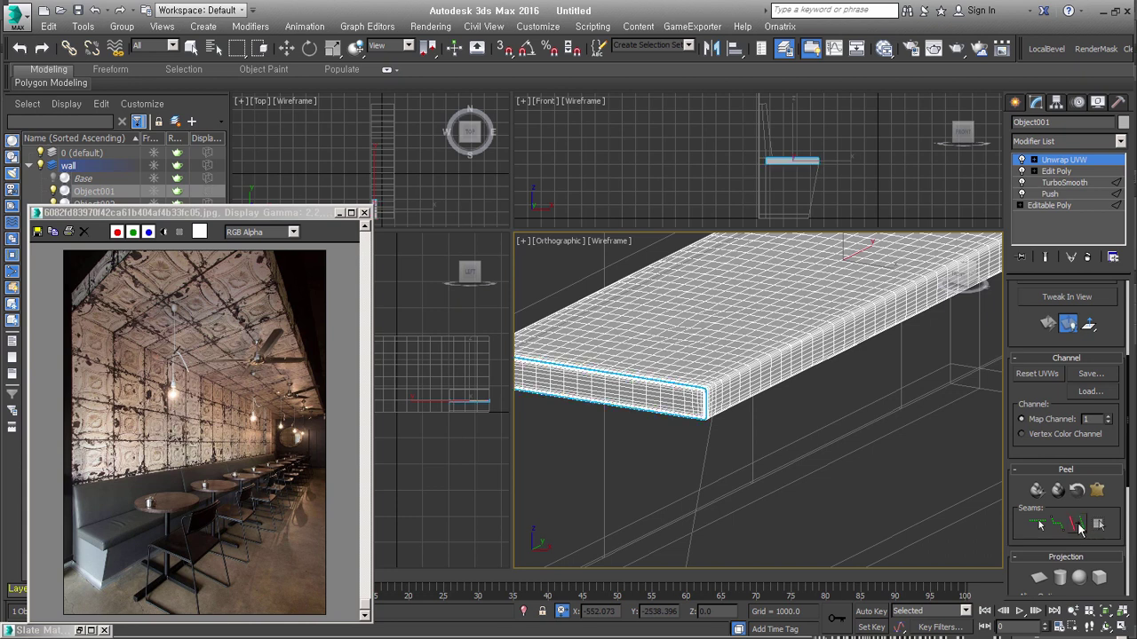
{"action": "middle_click_drag", "start_coordinate": [769, 418], "coordinate": [752, 483], "text": "alt"}
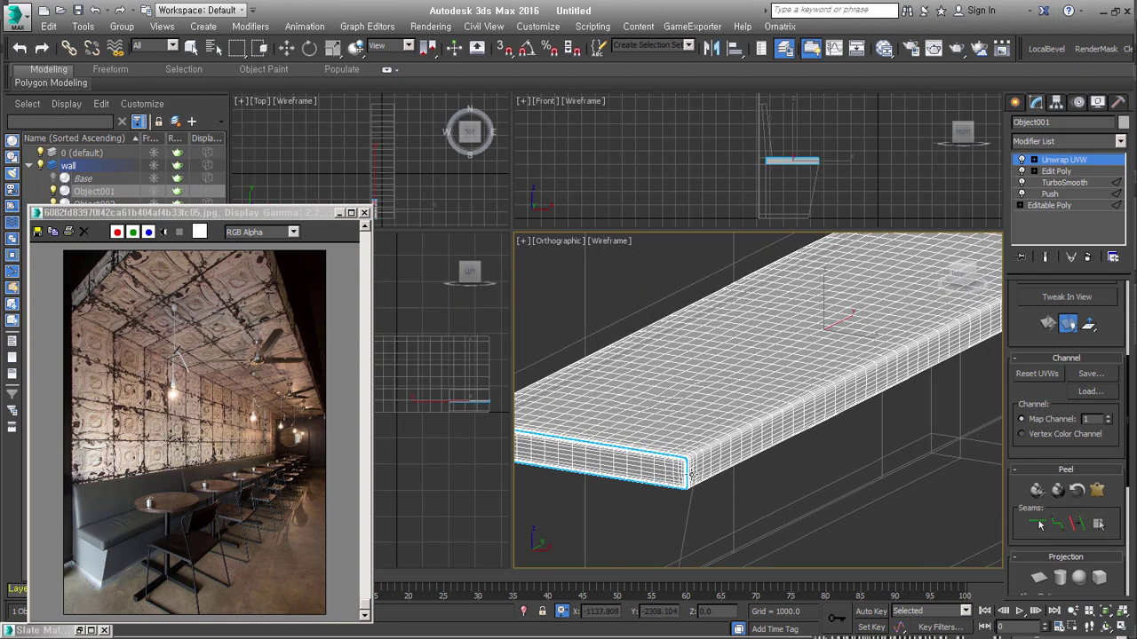
{"action": "left_click", "coordinate": [1031, 160]}
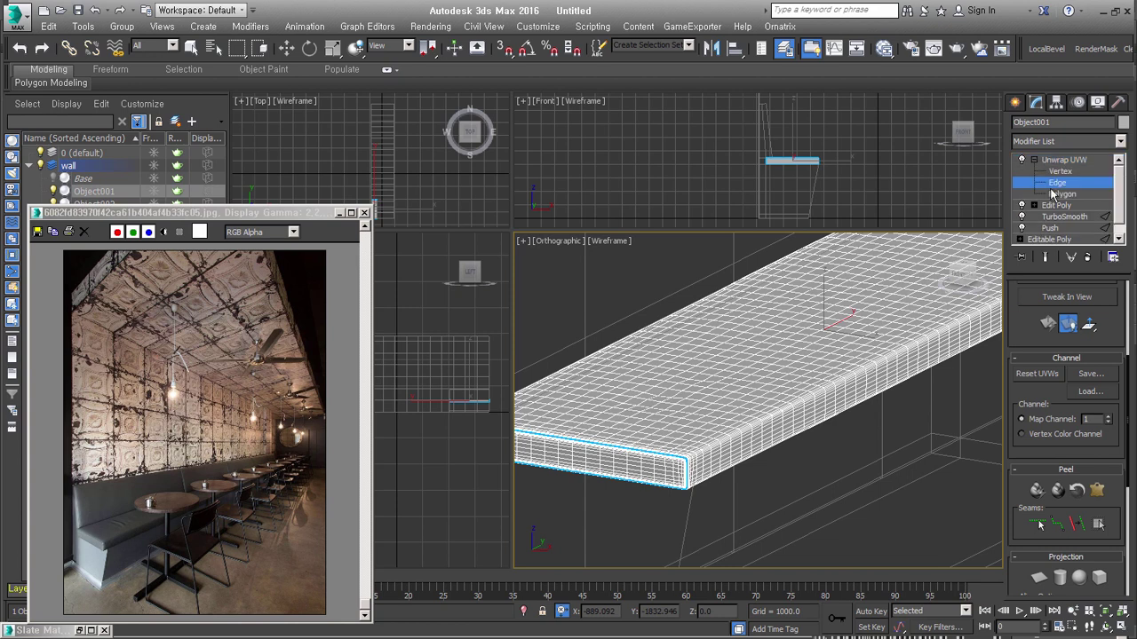
{"action": "left_click", "coordinate": [1061, 194]}
Step: Pick a slab face and expand the polygon selection out to the seams
{"action": "scroll", "coordinate": [785, 487], "scroll_direction": "down", "scroll_amount": 4}
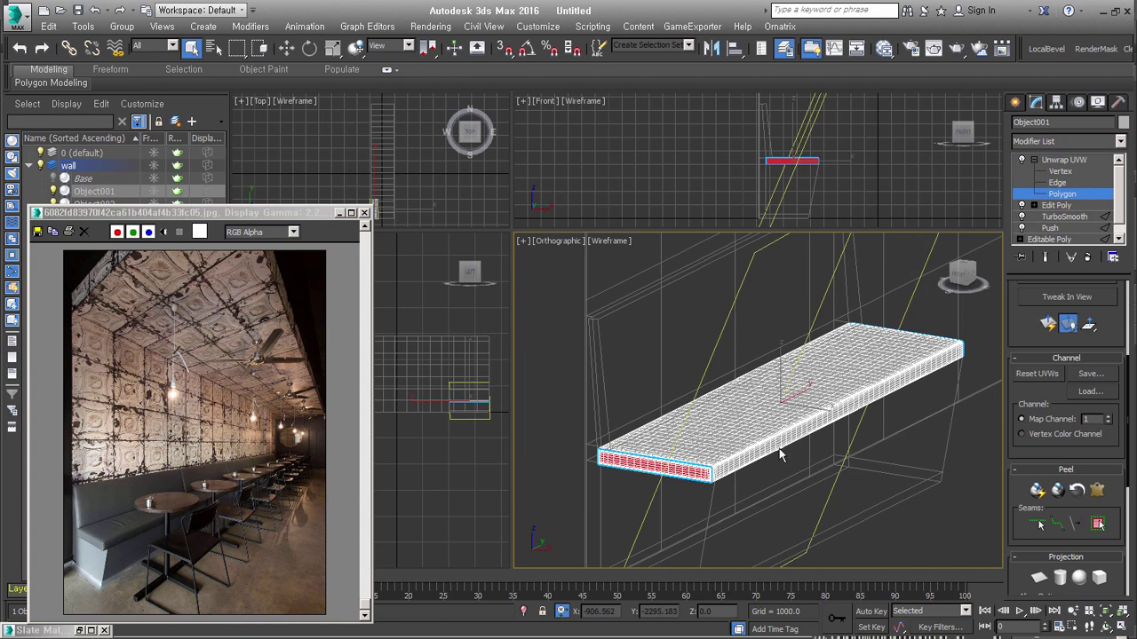
{"action": "left_click", "coordinate": [781, 455]}
{"action": "middle_click_drag", "start_coordinate": [875, 486], "coordinate": [871, 478], "text": "alt"}
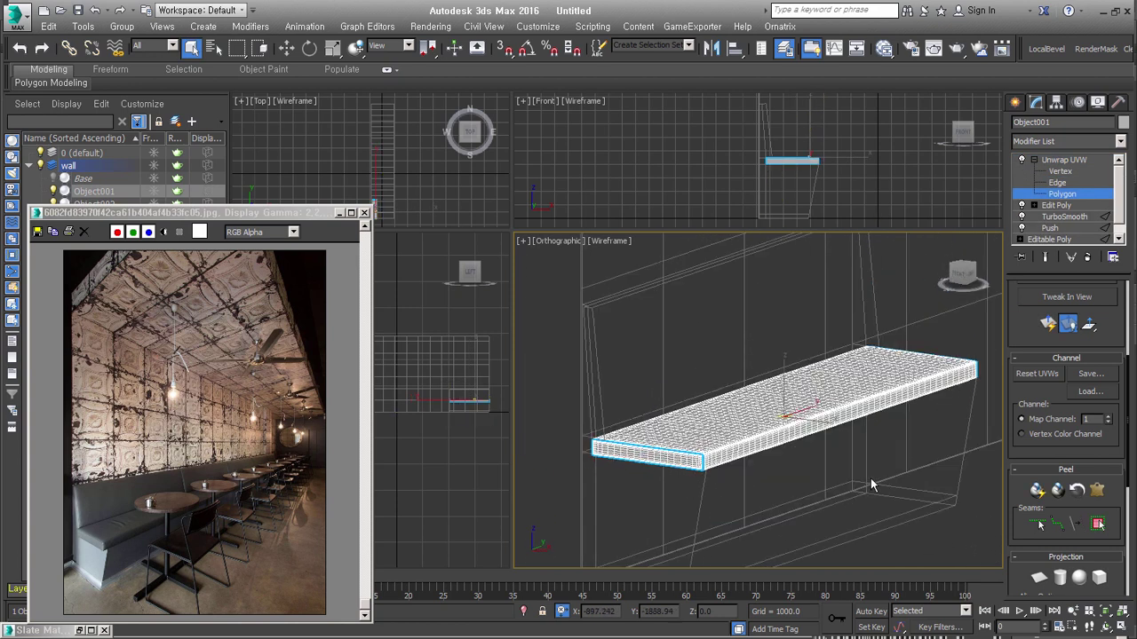
{"action": "scroll", "coordinate": [861, 379], "scroll_direction": "up", "scroll_amount": 3}
{"action": "scroll", "coordinate": [861, 379], "scroll_direction": "up", "scroll_amount": 2}
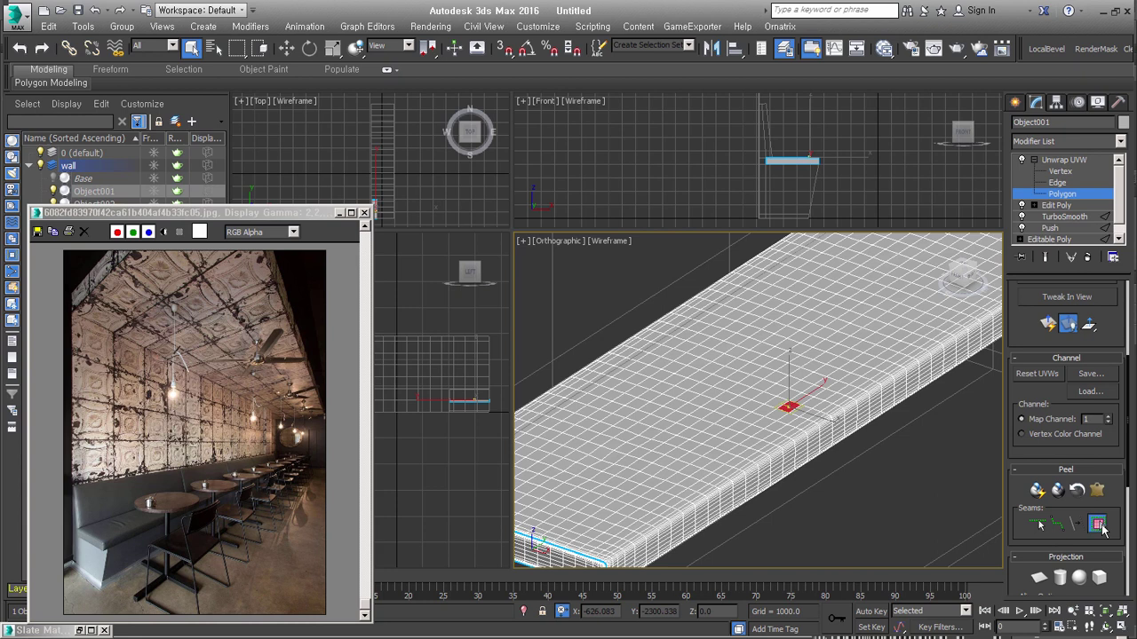
{"action": "left_click", "coordinate": [1099, 526]}
{"action": "mouse_move", "coordinate": [813, 498]}
{"action": "middle_mouse_down"}
{"action": "mouse_move", "coordinate": [813, 463]}
{"action": "mouse_move", "coordinate": [784, 465]}
{"action": "middle_mouse_up"}
{"action": "mouse_move", "coordinate": [863, 420]}
{"action": "middle_mouse_down", "text": "alt"}
{"action": "mouse_move", "coordinate": [795, 475]}
{"action": "mouse_move", "coordinate": [740, 439]}
{"action": "mouse_move", "coordinate": [778, 393]}
{"action": "mouse_move", "coordinate": [891, 485]}
{"action": "mouse_move", "coordinate": [893, 471]}
{"action": "middle_mouse_up", "text": "alt"}
Step: Open Pelt Map and run the pelt simulation briefly
{"action": "left_click", "coordinate": [1096, 491]}
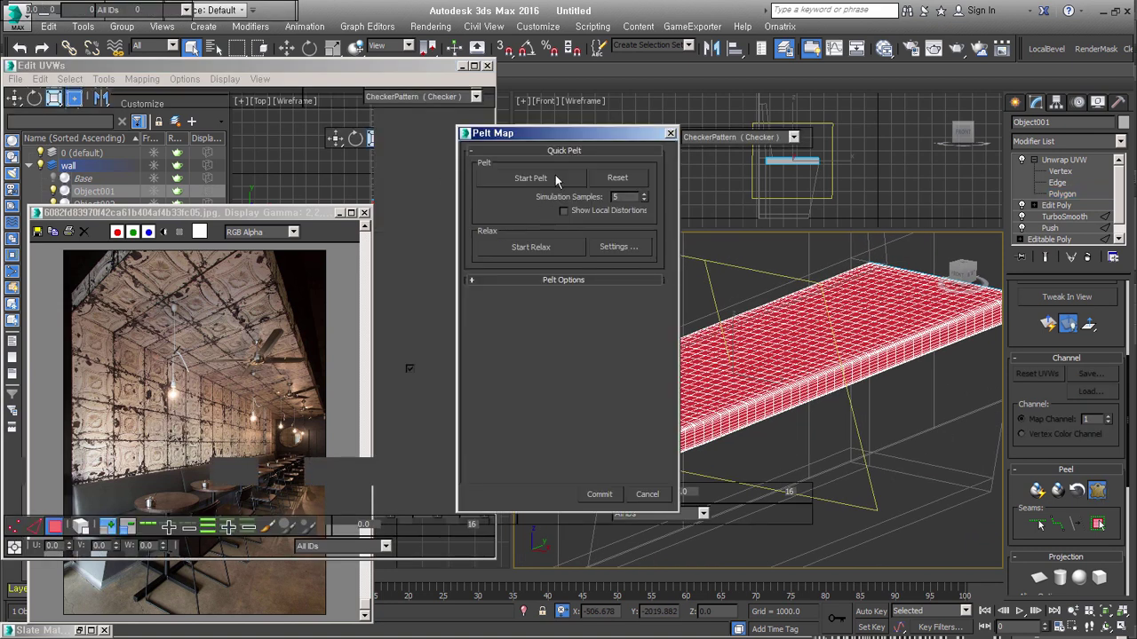
{"action": "left_click", "coordinate": [531, 179]}
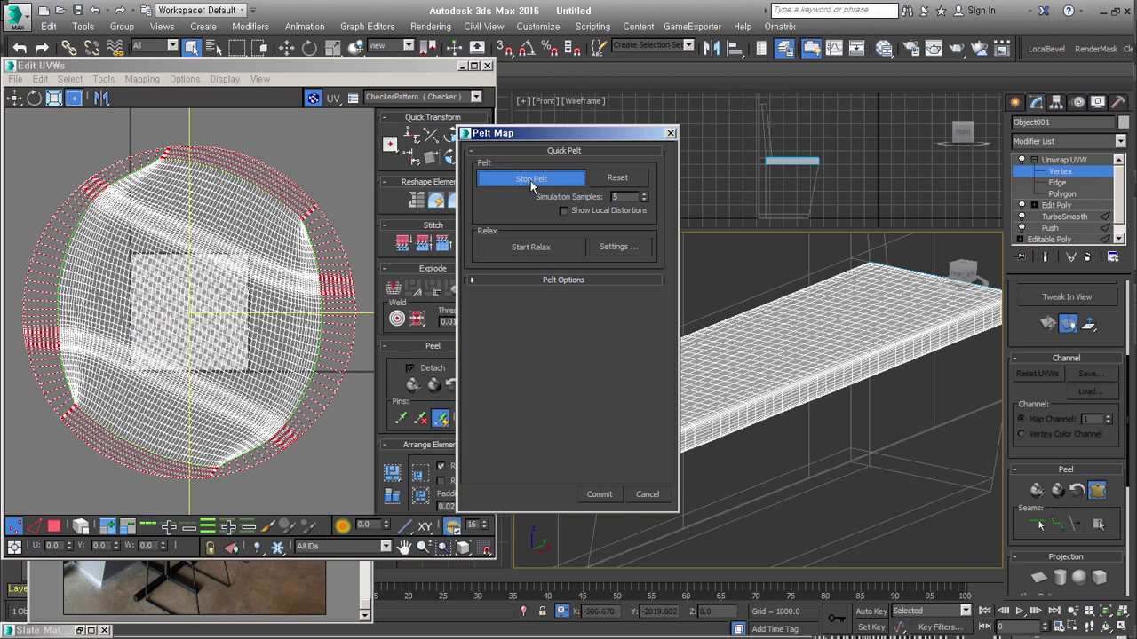
{"action": "left_click", "coordinate": [531, 180]}
Step: Relax the UVs by Polygon Angles with Amount 1
{"action": "left_click", "coordinate": [628, 248]}
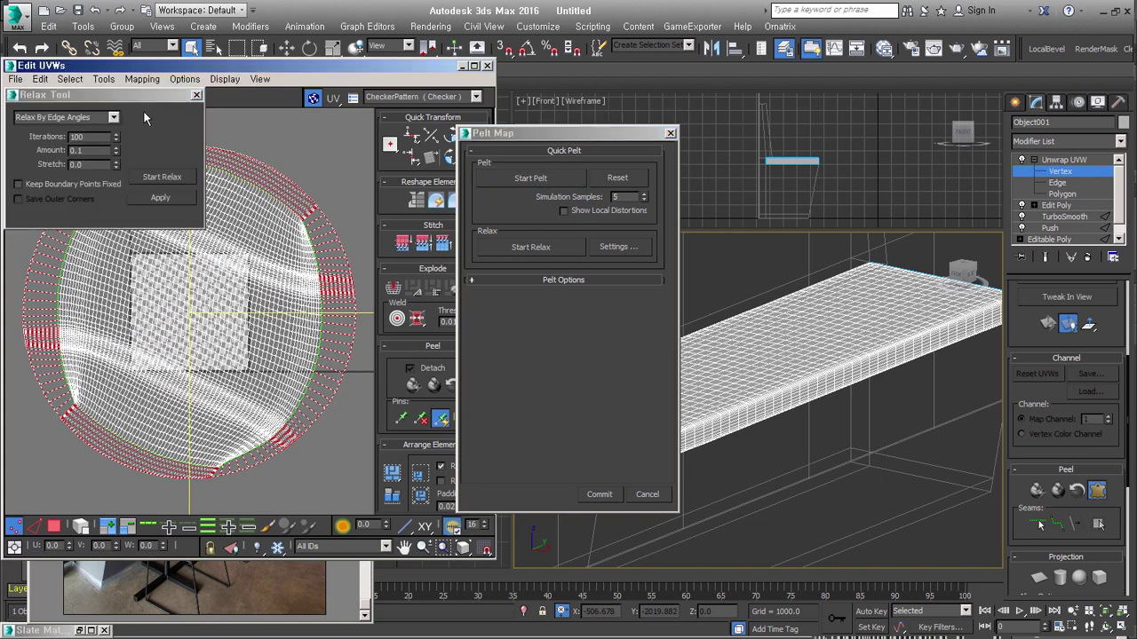
{"action": "left_click", "coordinate": [113, 118]}
{"action": "left_click", "coordinate": [105, 132]}
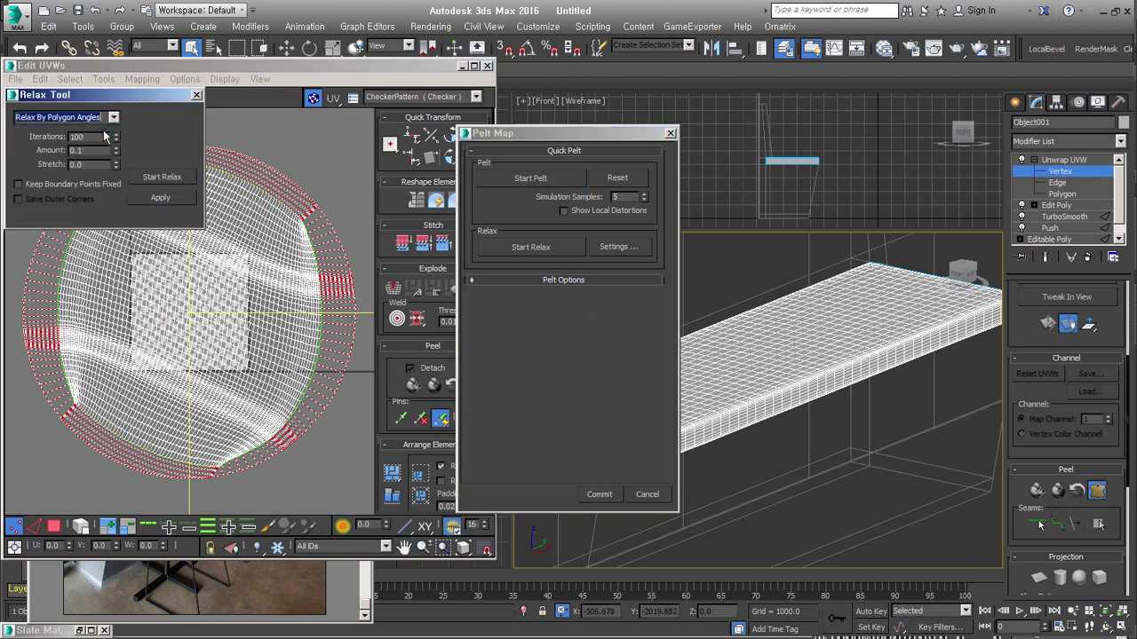
{"action": "double_click", "coordinate": [93, 151]}
{"action": "type", "text": "1"}
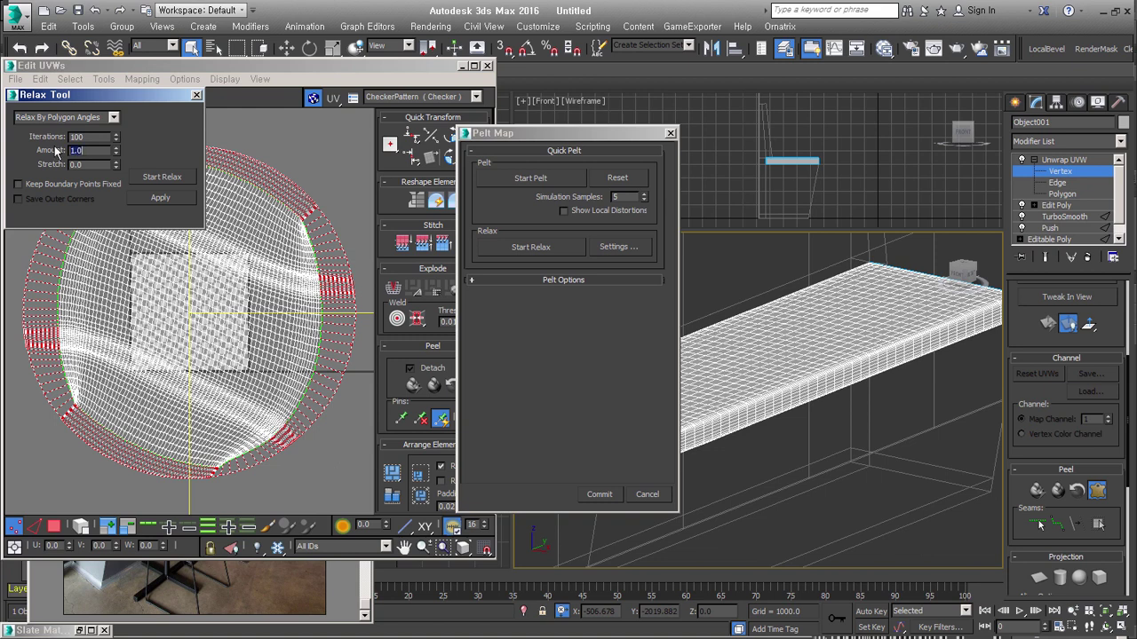
{"action": "key", "text": "shift+Tab"}
{"action": "type", "text": "200"}
{"action": "left_click", "coordinate": [173, 180]}
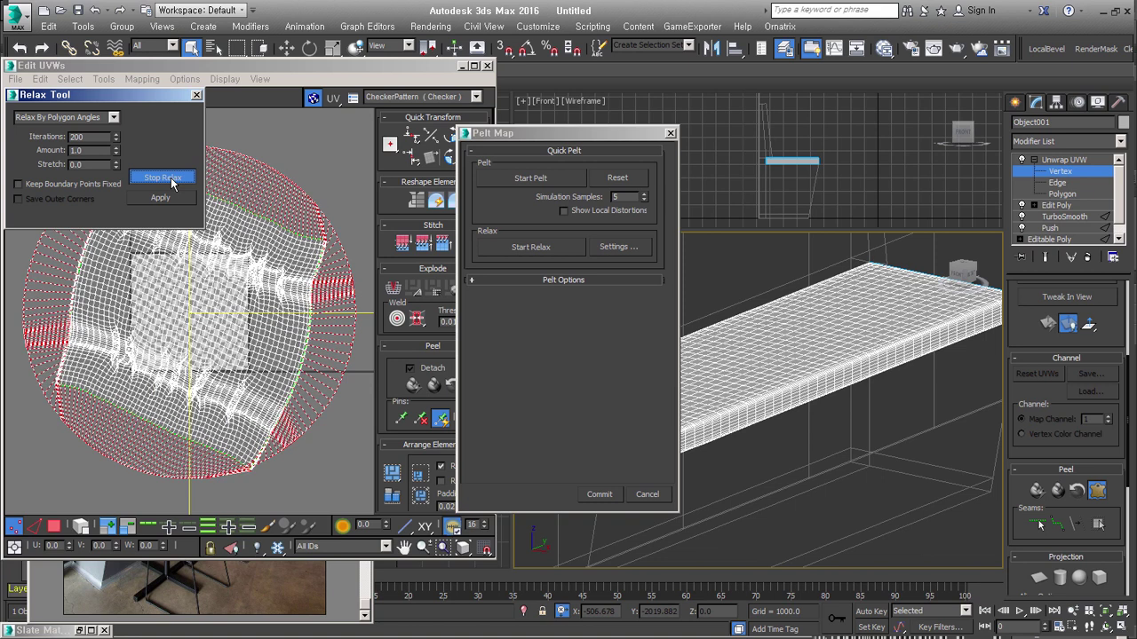
{"action": "left_click", "coordinate": [163, 178]}
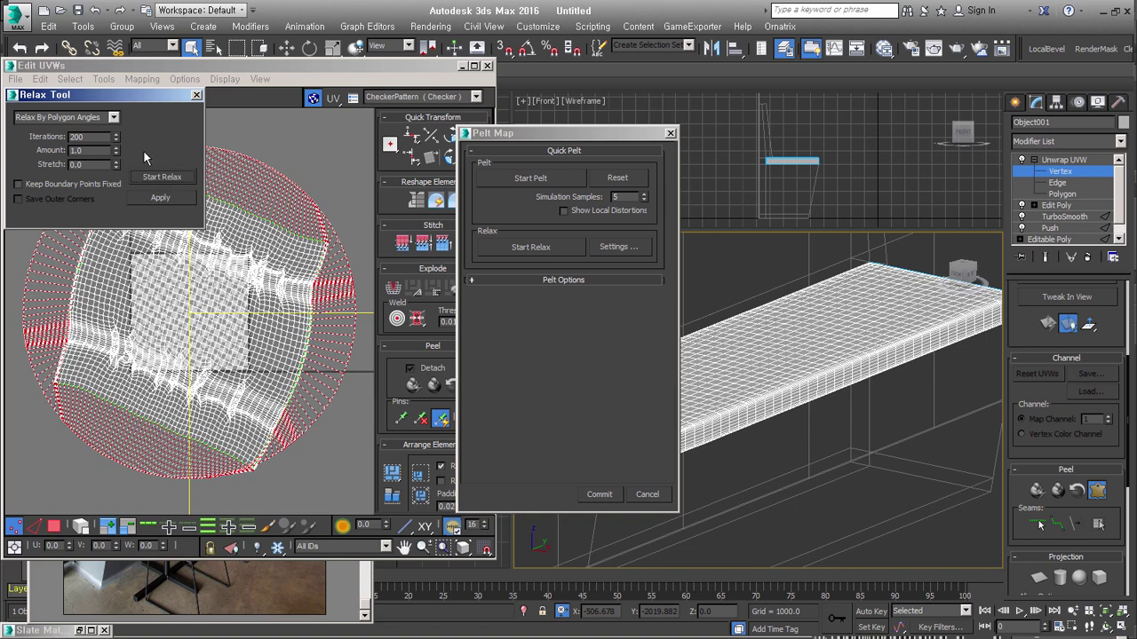
Step: Try relaxing the UVs by Edge Angles instead
{"action": "left_click", "coordinate": [112, 117]}
{"action": "left_click", "coordinate": [107, 142]}
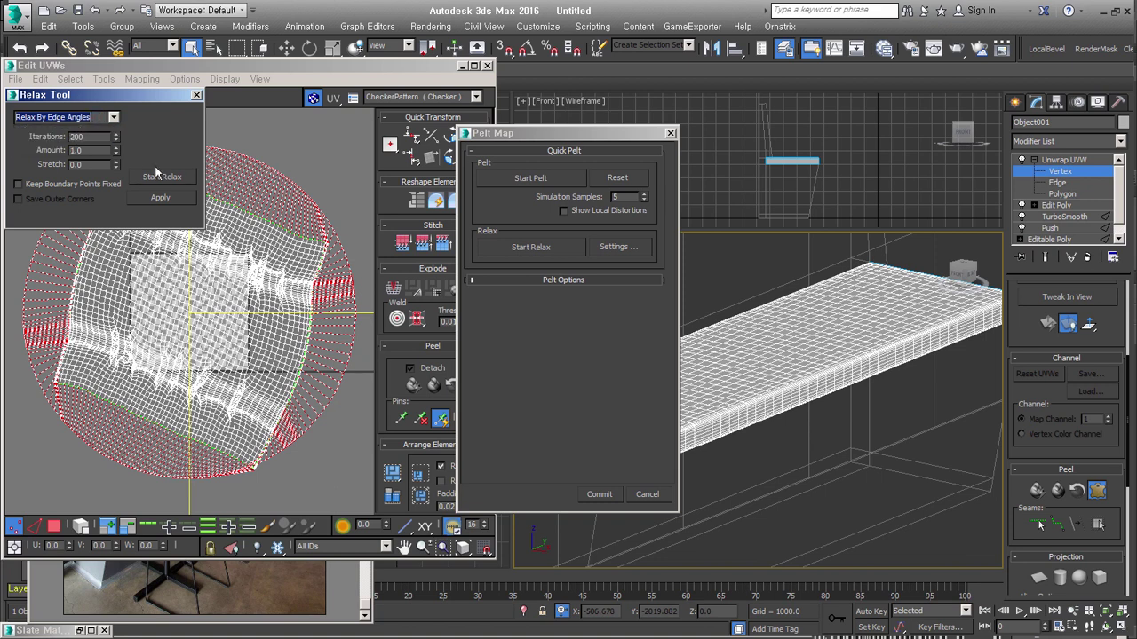
{"action": "left_click", "coordinate": [163, 178]}
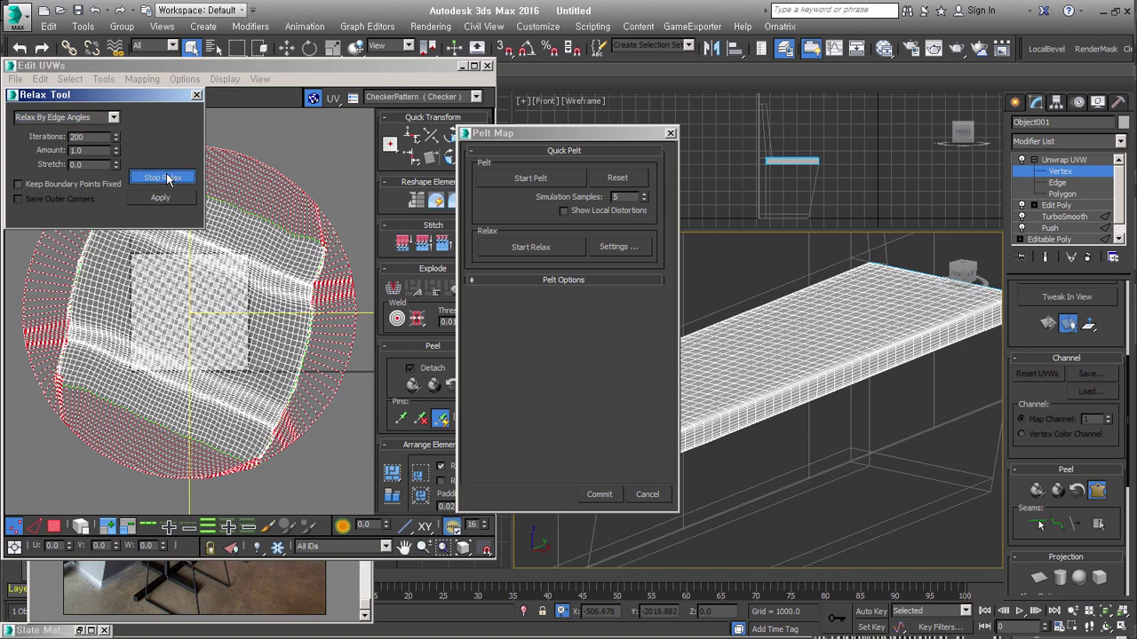
{"action": "left_click", "coordinate": [167, 177]}
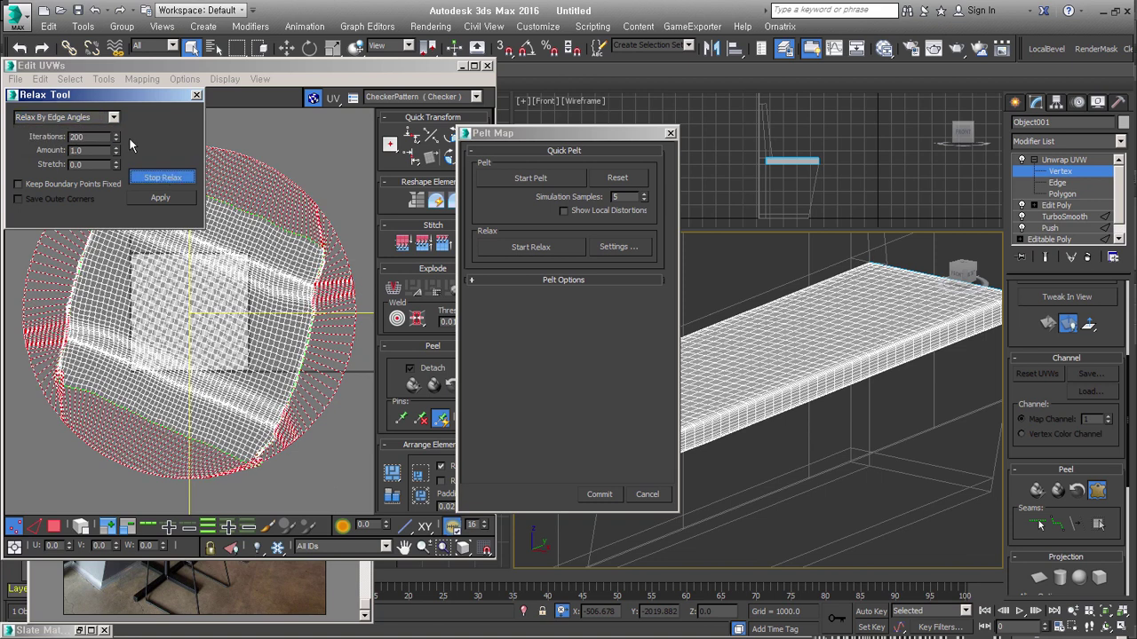
Step: Switch back to Relax By Polygon Angles and relax until the layout spreads evenly
{"action": "left_click", "coordinate": [112, 117]}
{"action": "left_click", "coordinate": [109, 138]}
{"action": "left_click", "coordinate": [167, 177]}
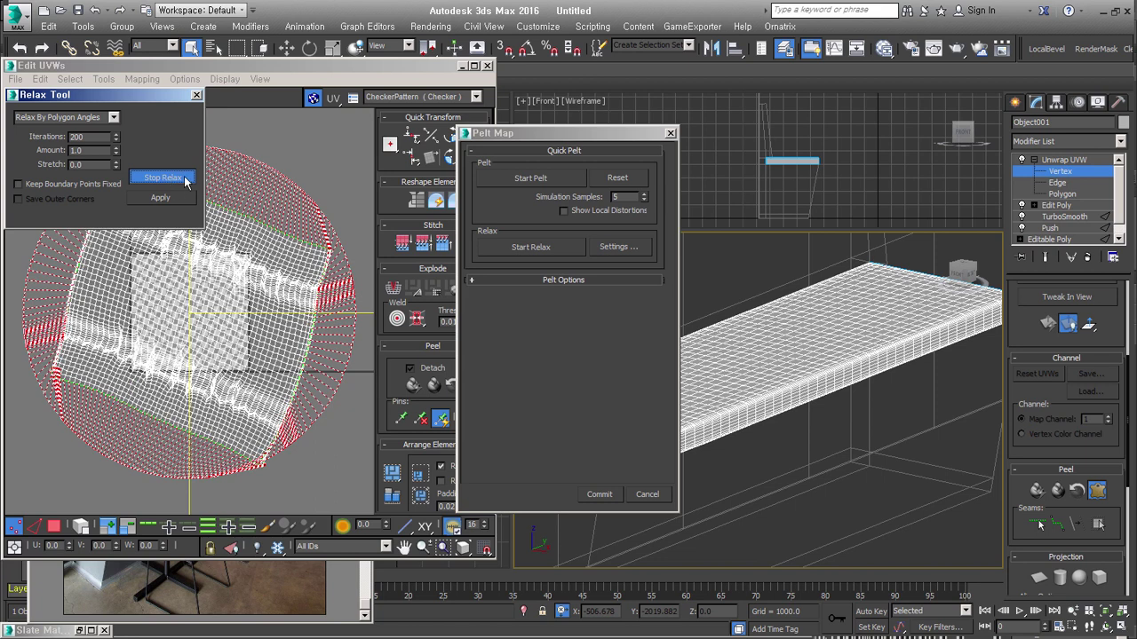
{"action": "left_click", "coordinate": [185, 181]}
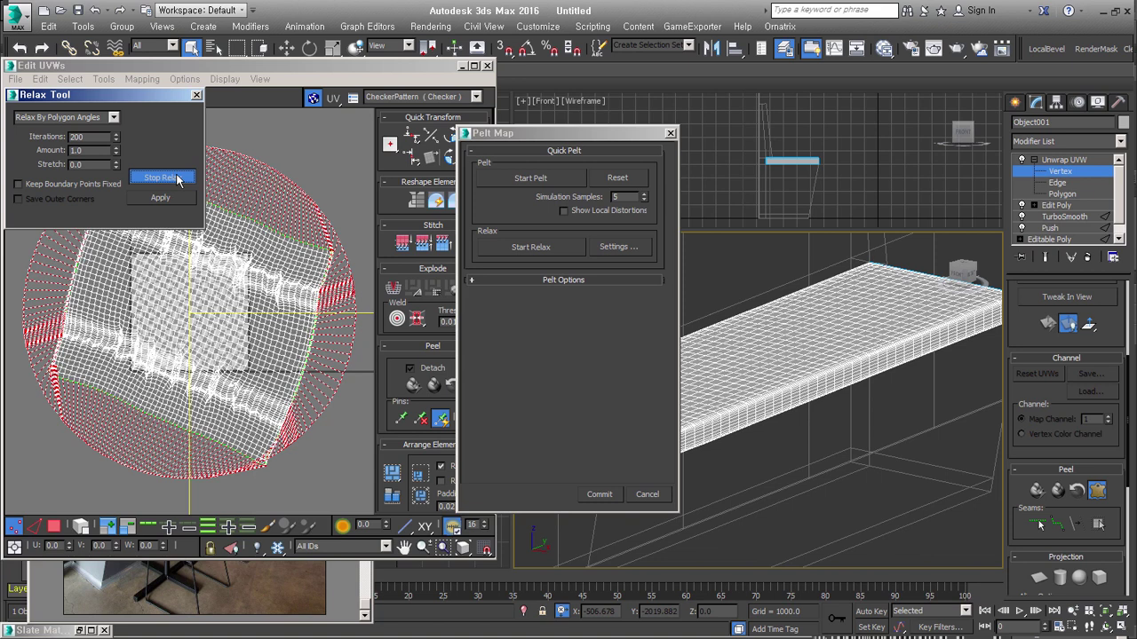
{"action": "left_click", "coordinate": [181, 180]}
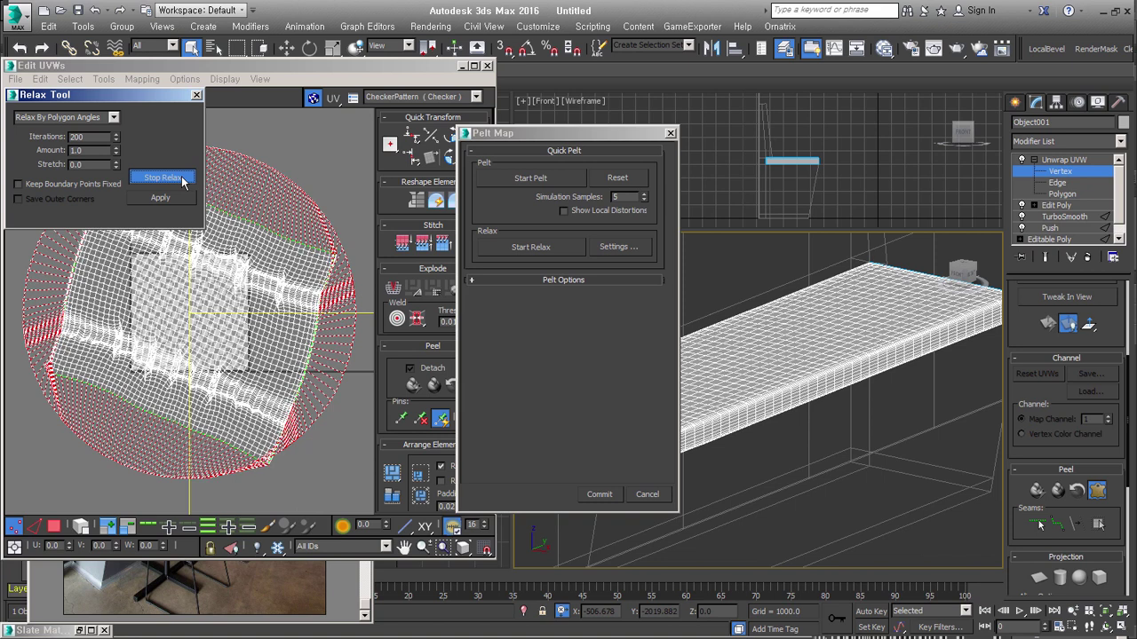
{"action": "left_click", "coordinate": [178, 180]}
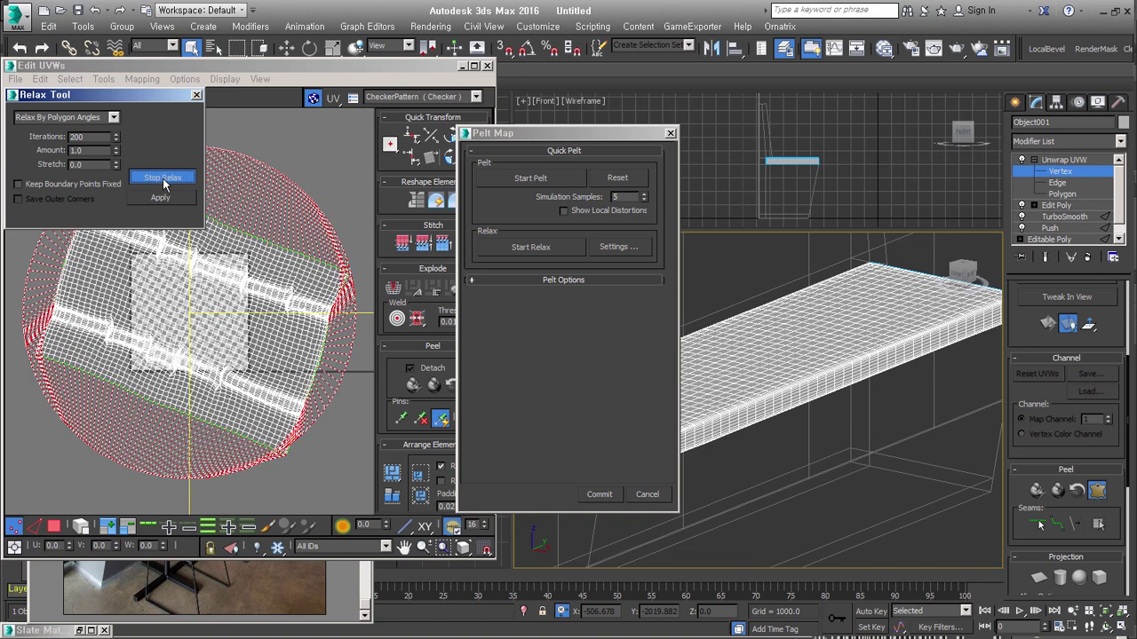
{"action": "left_click", "coordinate": [163, 180]}
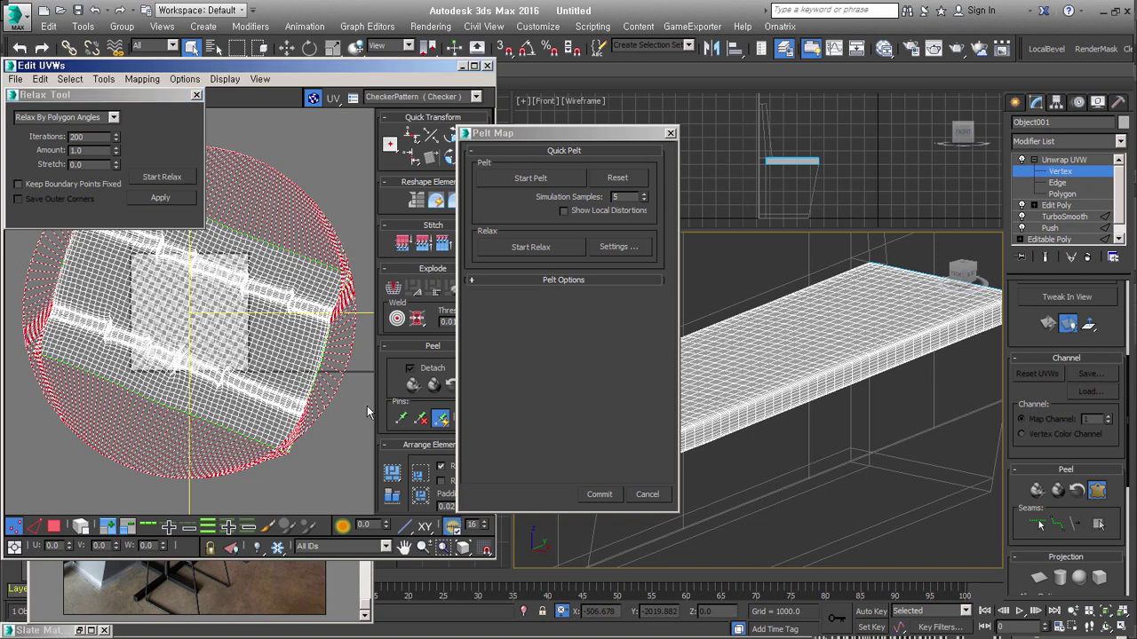
Step: Commit the pelt mapping and close the Relax Tool
{"action": "left_click", "coordinate": [645, 494]}
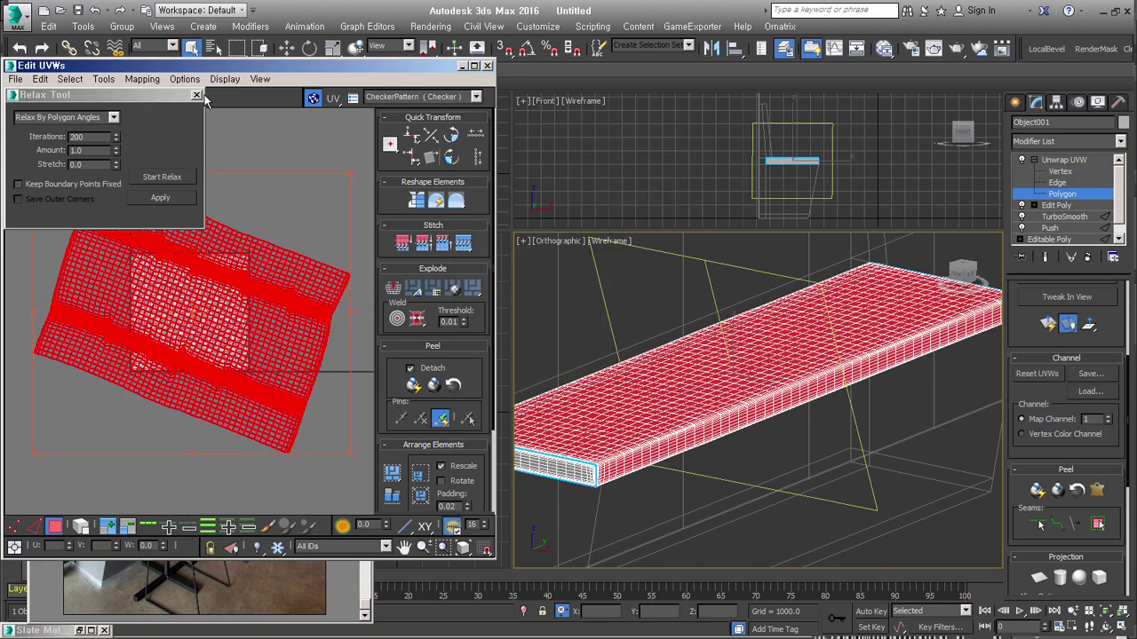
{"action": "left_click", "coordinate": [196, 95]}
{"action": "scroll", "coordinate": [278, 298], "scroll_direction": "up", "scroll_amount": 5}
{"action": "scroll", "coordinate": [278, 299], "scroll_direction": "down", "scroll_amount": 2}
{"action": "scroll", "coordinate": [278, 298], "scroll_direction": "down", "scroll_amount": 2}
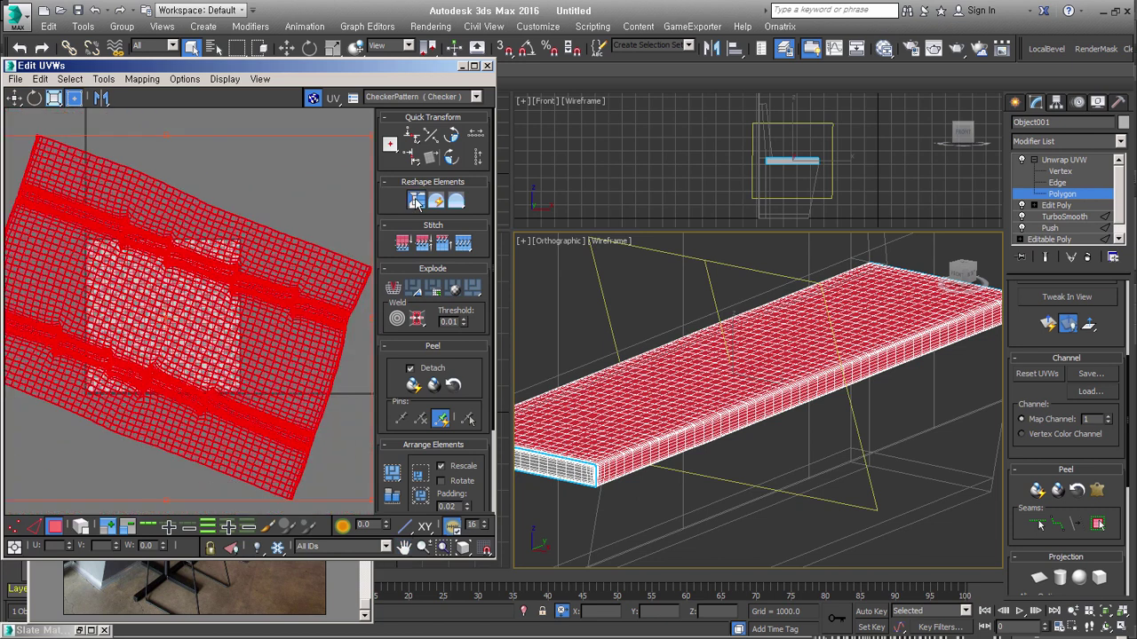
Step: Rectify the UV cluster into a grid, select all UVs and move them onto the texture square
{"action": "left_click", "coordinate": [417, 203]}
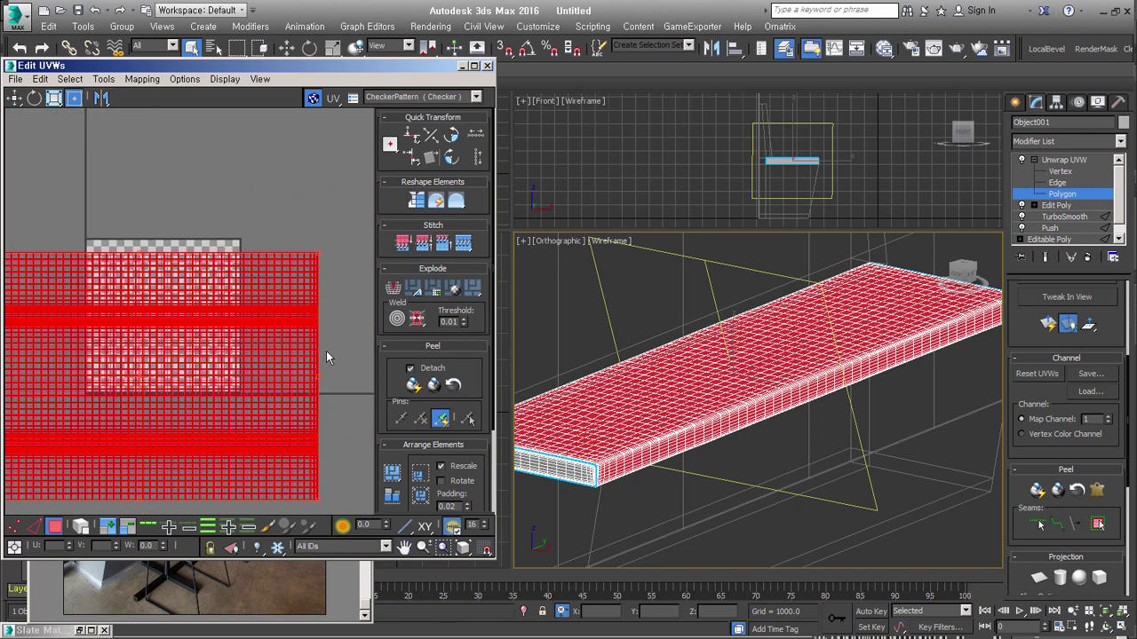
{"action": "scroll", "coordinate": [323, 324], "scroll_direction": "down", "scroll_amount": 2}
{"action": "left_click", "coordinate": [338, 275]}
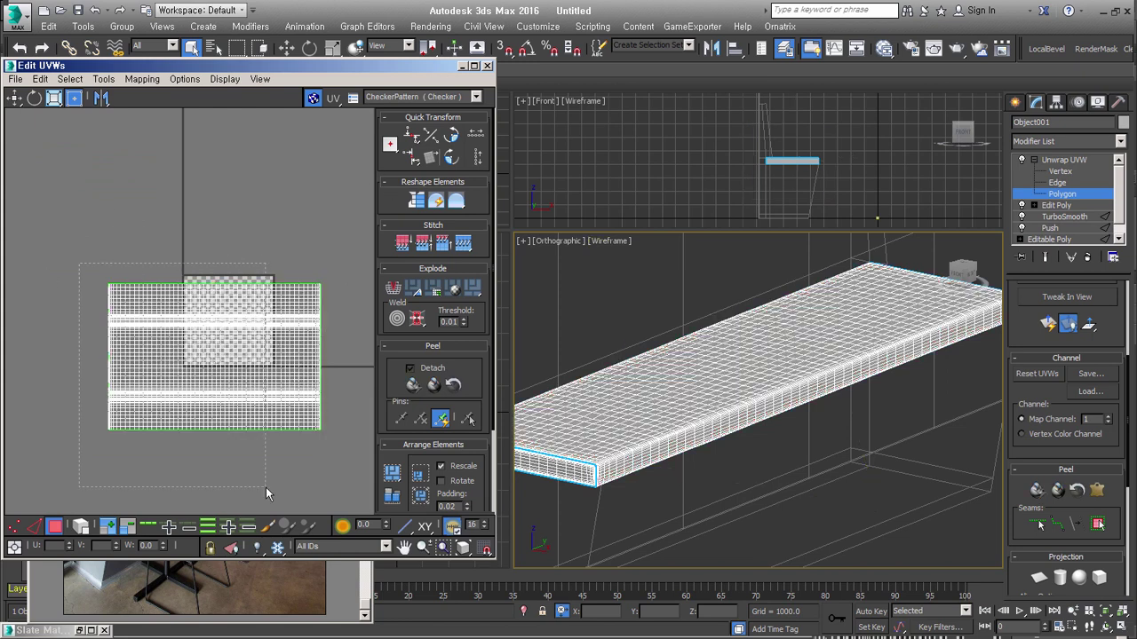
{"action": "left_click", "coordinate": [221, 382]}
{"action": "left_click_drag", "start_coordinate": [222, 381], "coordinate": [317, 300]}
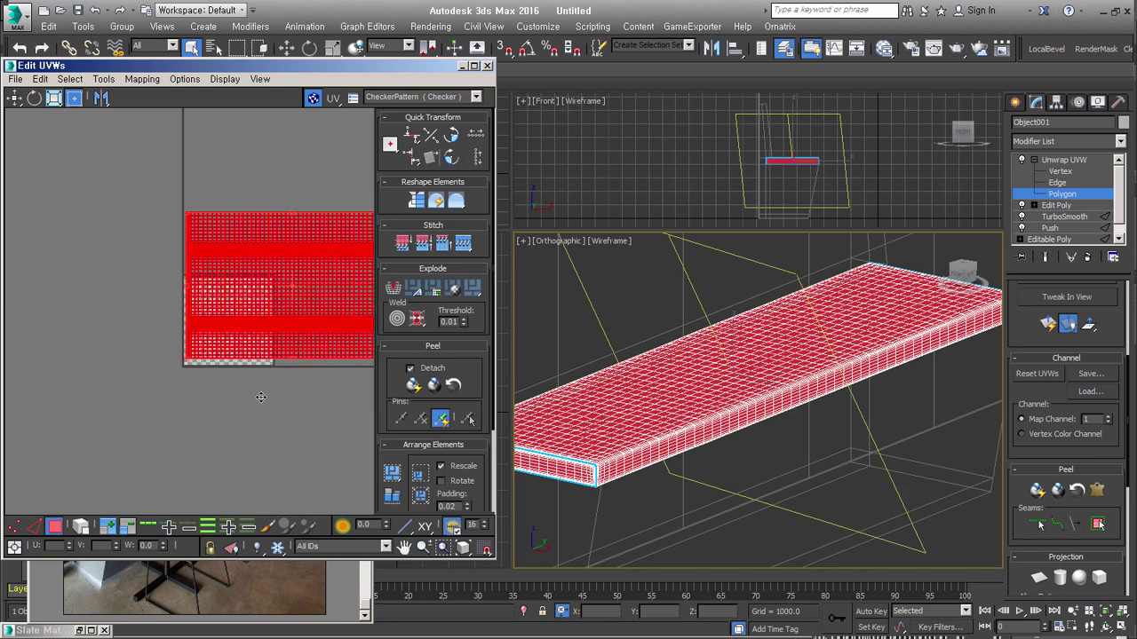
Step: Freeform-scale the UVs well past the checker tile, then close the UV editor
{"action": "scroll", "coordinate": [89, 467], "scroll_direction": "down", "scroll_amount": 2}
{"action": "left_click_drag", "start_coordinate": [299, 305], "coordinate": [329, 267]}
{"action": "mouse_move", "coordinate": [442, 184]}
{"action": "left_mouse_down"}
{"action": "mouse_move", "coordinate": [552, 101]}
{"action": "mouse_move", "coordinate": [269, 415]}
{"action": "left_mouse_up"}
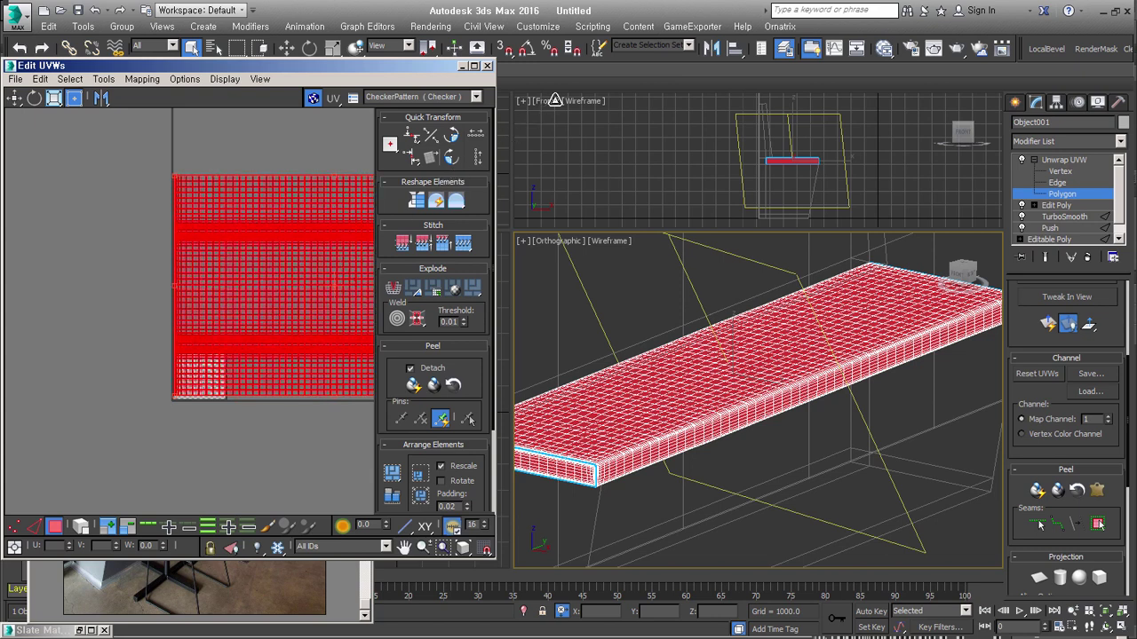
{"action": "left_click_drag", "start_coordinate": [269, 416], "coordinate": [485, 65]}
{"action": "left_click", "coordinate": [485, 65]}
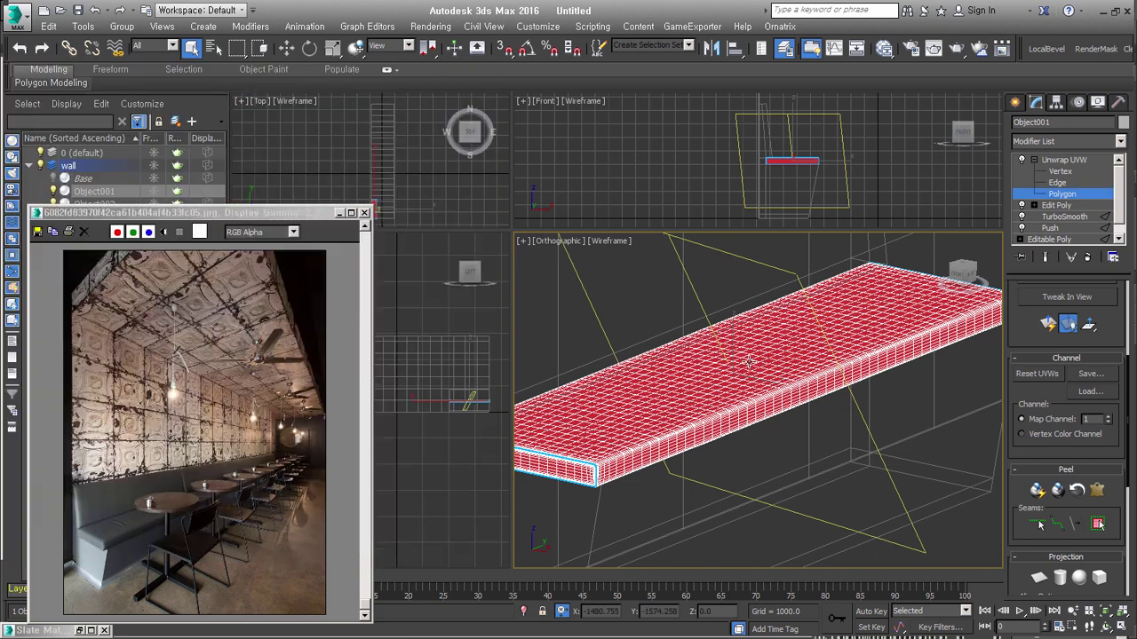
Step: Select the backrest, then the bench base object 'sofa', orbiting to view it from above
{"action": "key", "text": "4"}
{"action": "mouse_move", "coordinate": [755, 359]}
{"action": "middle_mouse_down", "text": "alt"}
{"action": "mouse_move", "coordinate": [866, 306]}
{"action": "mouse_move", "coordinate": [829, 370]}
{"action": "middle_mouse_up", "text": "alt"}
{"action": "scroll", "coordinate": [800, 373], "scroll_direction": "down", "scroll_amount": 2}
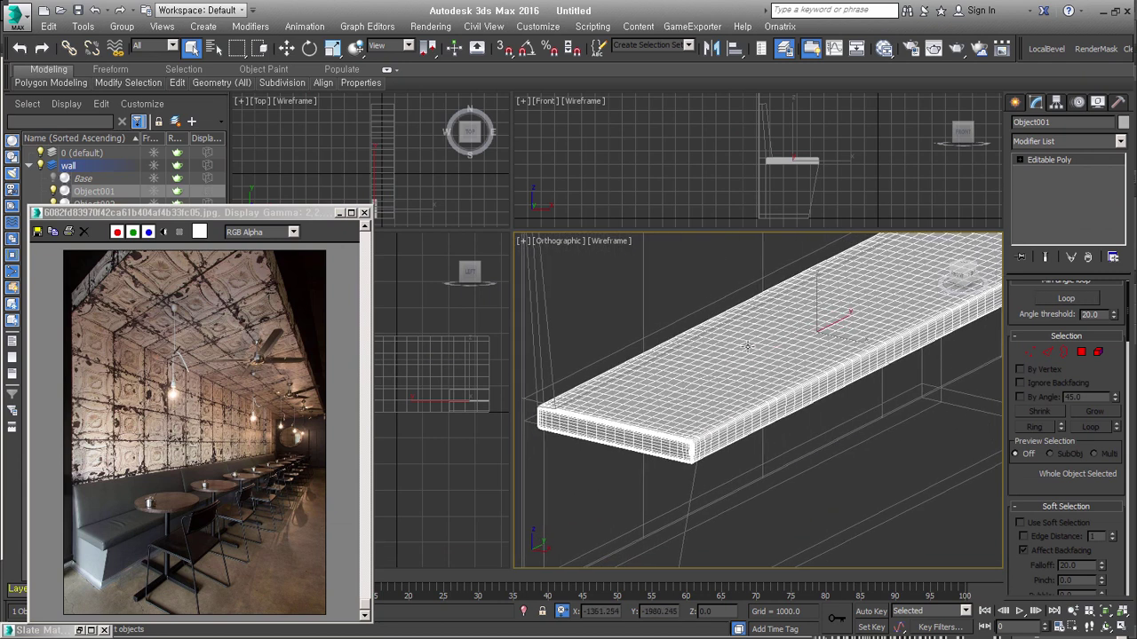
{"action": "scroll", "coordinate": [682, 413], "scroll_direction": "down", "scroll_amount": 1}
{"action": "left_click", "coordinate": [628, 391]}
{"action": "mouse_move", "coordinate": [628, 390]}
{"action": "middle_mouse_down", "text": "alt"}
{"action": "mouse_move", "coordinate": [743, 427]}
{"action": "mouse_move", "coordinate": [791, 345]}
{"action": "middle_mouse_up", "text": "alt"}
{"action": "left_click", "coordinate": [750, 432]}
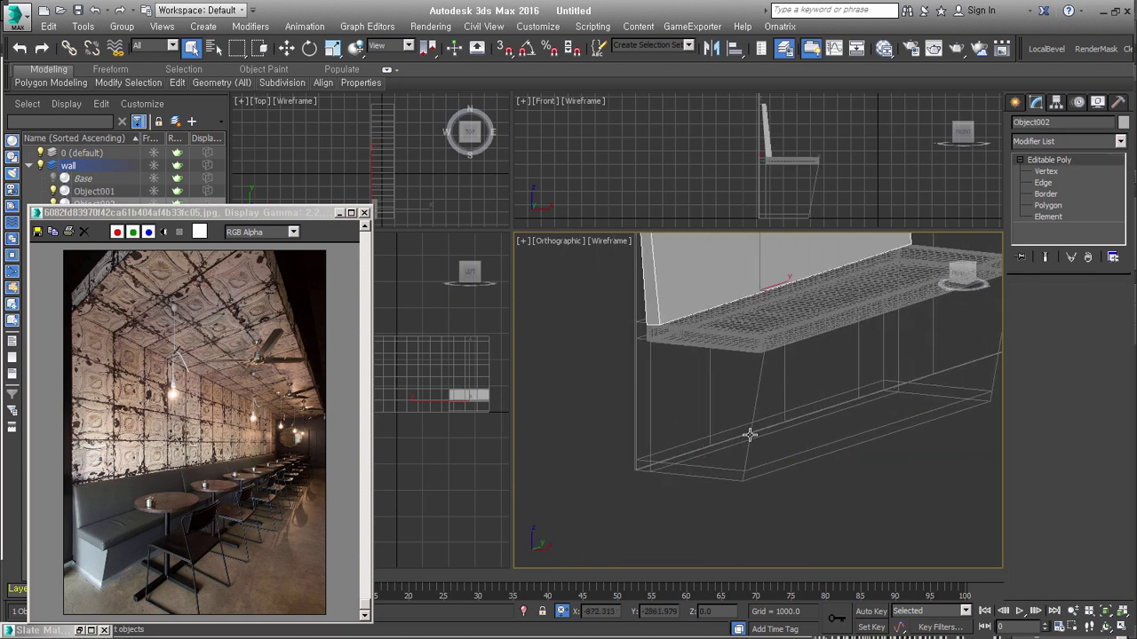
{"action": "scroll", "coordinate": [751, 455], "scroll_direction": "up", "scroll_amount": 1}
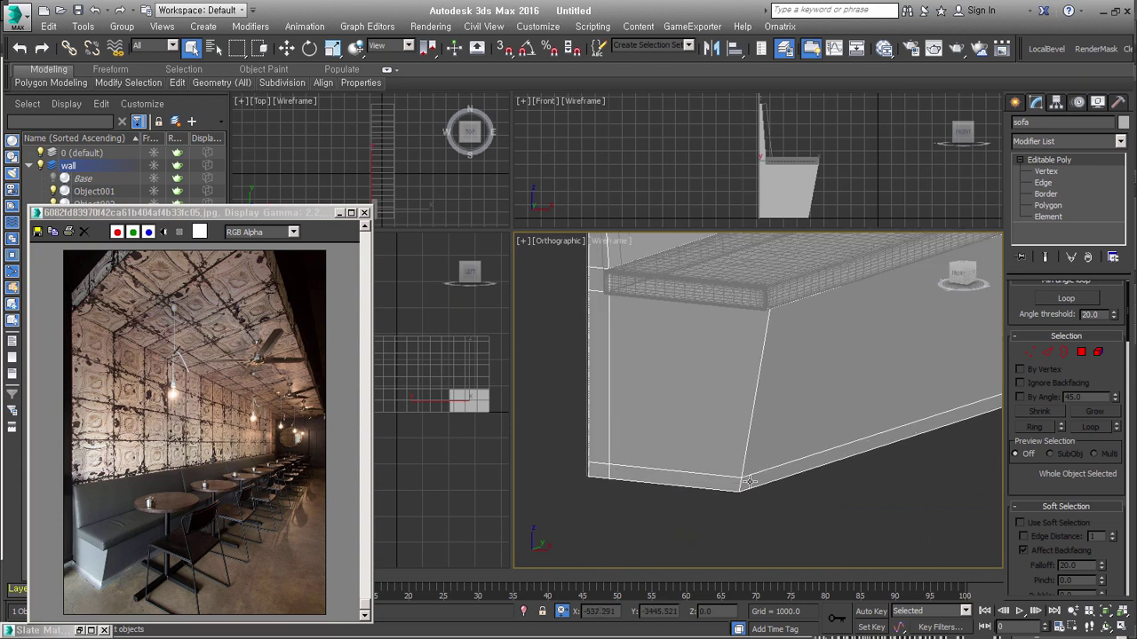
{"action": "mouse_move", "coordinate": [762, 484]}
{"action": "middle_mouse_down", "text": "alt"}
{"action": "mouse_move", "coordinate": [749, 436]}
{"action": "mouse_move", "coordinate": [995, 380]}
{"action": "middle_mouse_up", "text": "alt"}
Step: In Edge mode, select the sofa base's outline edges from several angles around the bench
{"action": "left_click", "coordinate": [1047, 352]}
{"action": "mouse_move", "coordinate": [918, 447]}
{"action": "middle_mouse_down"}
{"action": "mouse_move", "coordinate": [850, 426]}
{"action": "mouse_move", "coordinate": [883, 416]}
{"action": "middle_mouse_up"}
{"action": "left_click", "coordinate": [943, 375]}
{"action": "left_click_drag", "start_coordinate": [584, 399], "coordinate": [586, 399], "text": "ctrl"}
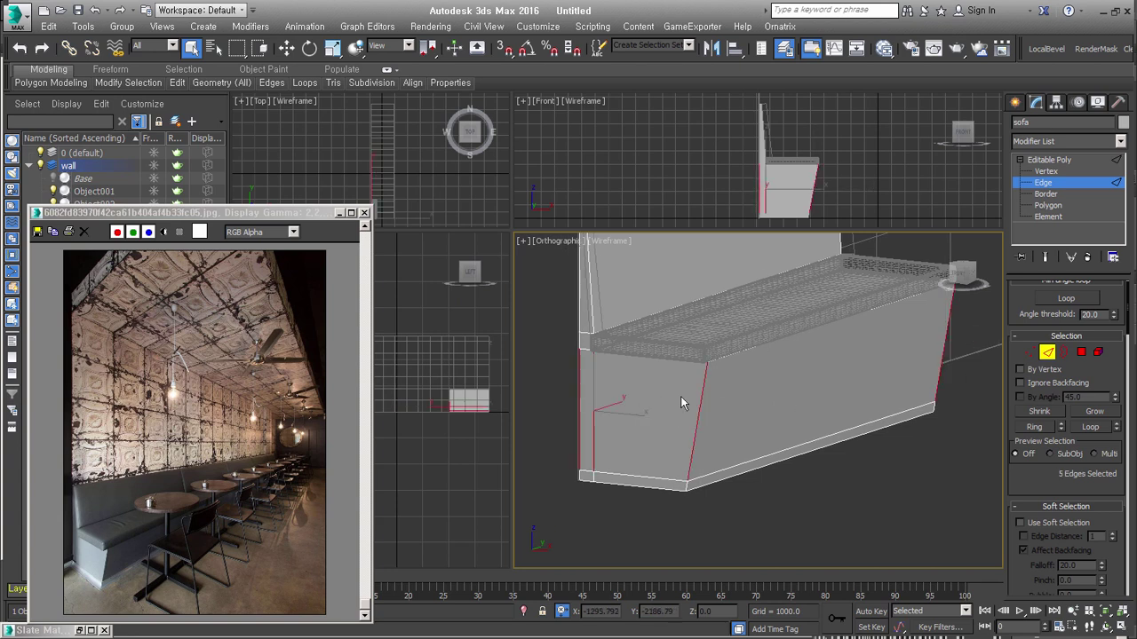
{"action": "middle_click_drag", "start_coordinate": [680, 396], "coordinate": [685, 436], "text": "alt"}
{"action": "left_click", "coordinate": [701, 447]}
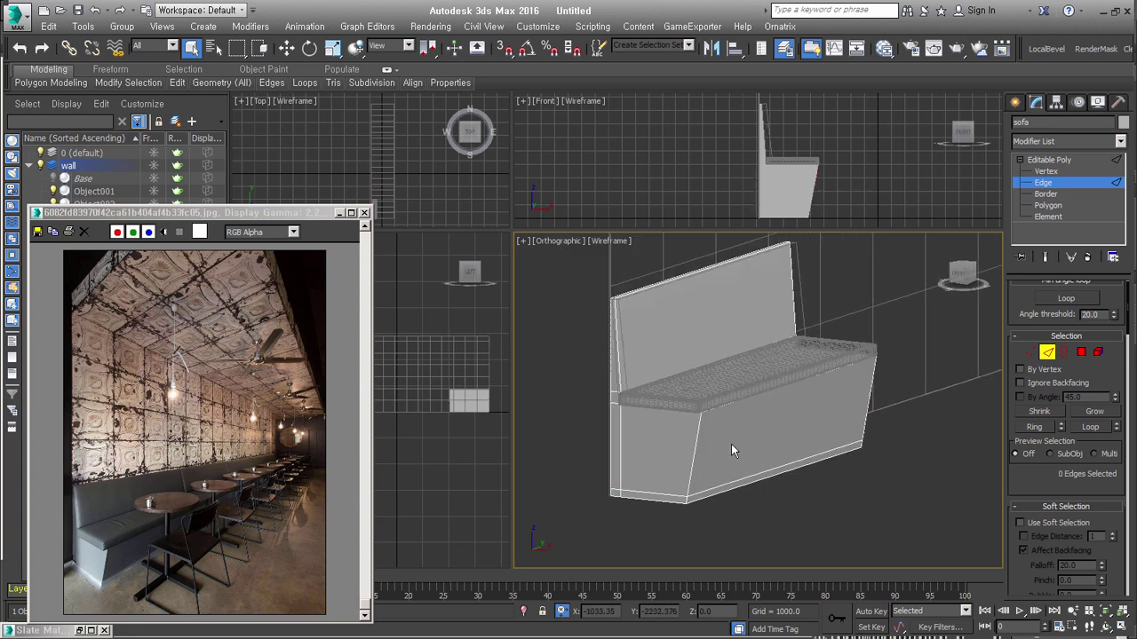
{"action": "middle_click_drag", "start_coordinate": [755, 435], "coordinate": [848, 413], "text": "alt"}
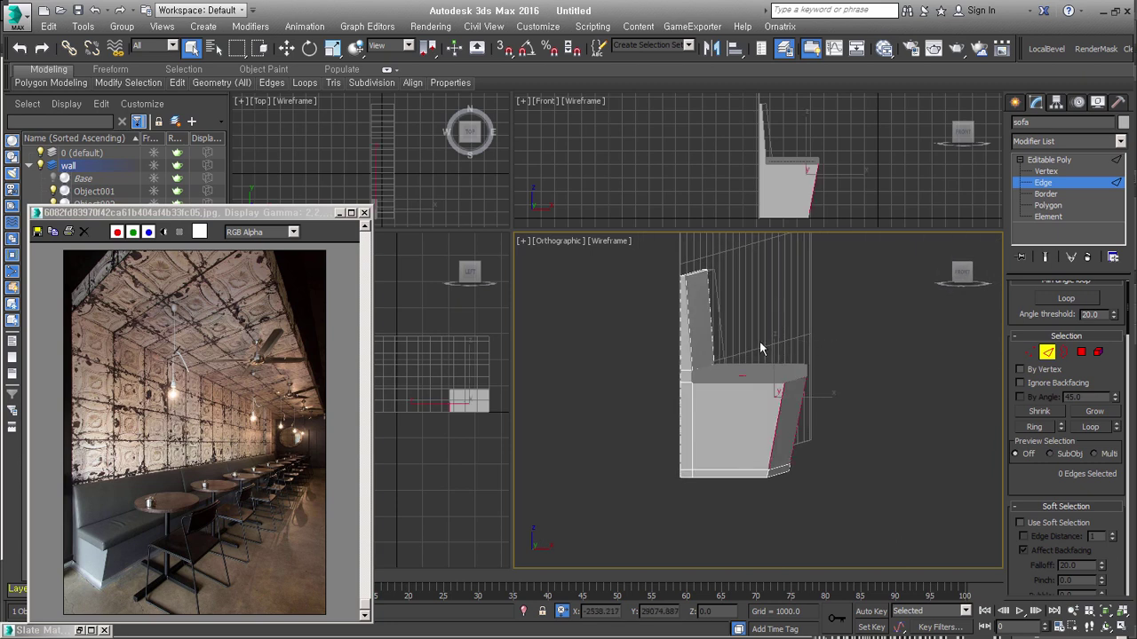
{"action": "left_click_drag", "start_coordinate": [684, 275], "coordinate": [682, 272], "text": "ctrl"}
{"action": "middle_click_drag", "start_coordinate": [718, 432], "coordinate": [692, 435], "text": "alt"}
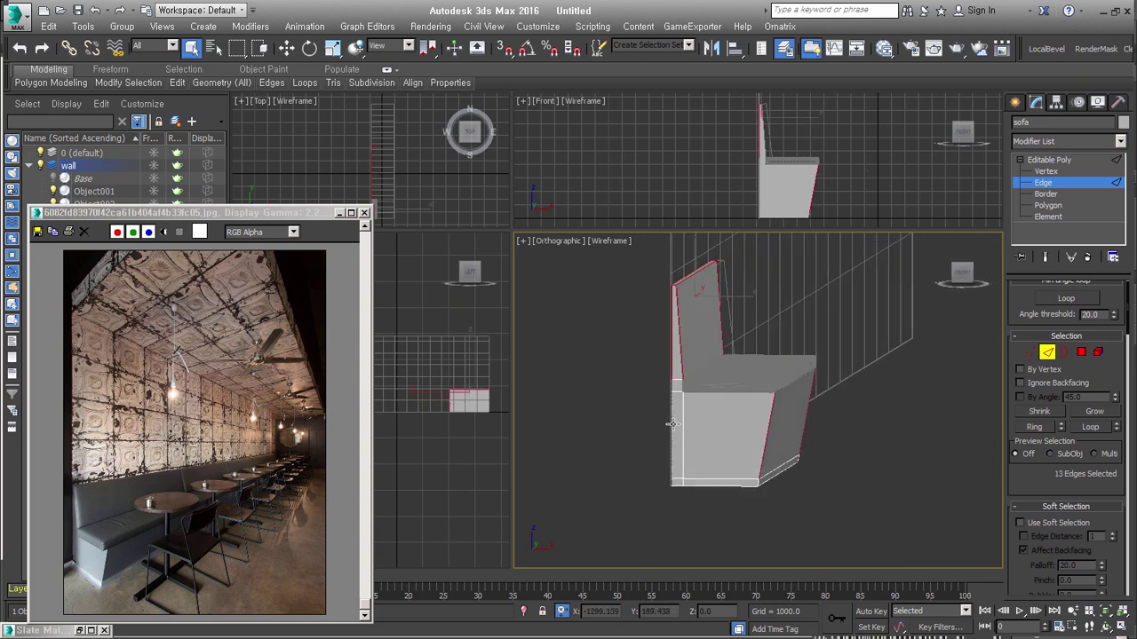
{"action": "middle_click_drag", "start_coordinate": [794, 470], "coordinate": [743, 484], "text": "alt"}
{"action": "middle_click_drag", "start_coordinate": [702, 518], "coordinate": [577, 517], "text": "alt"}
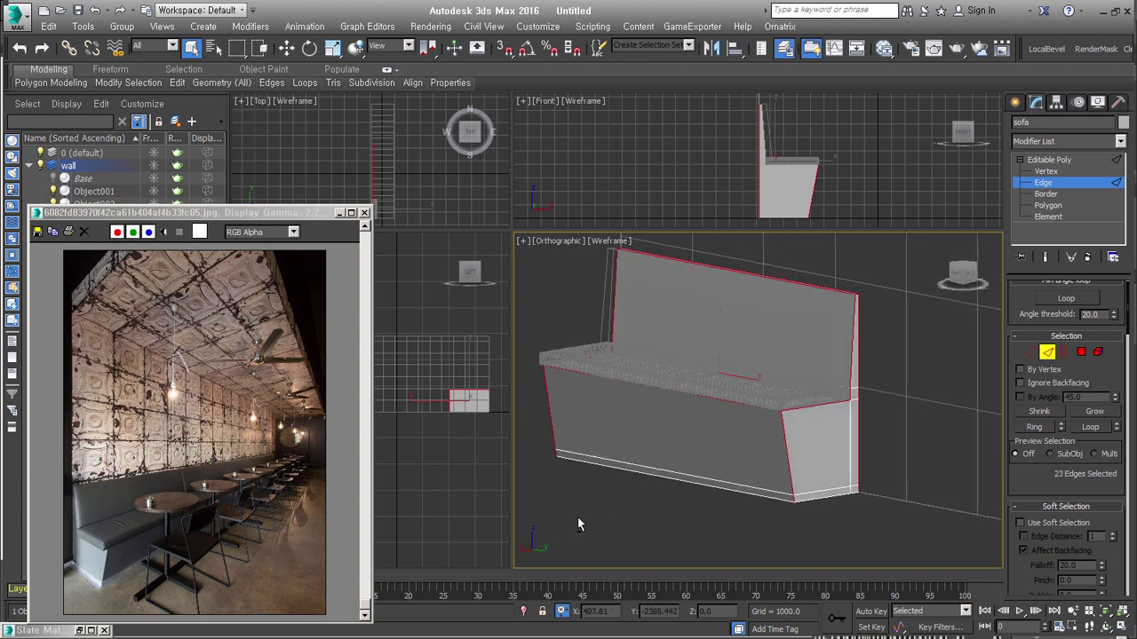
{"action": "scroll", "coordinate": [820, 521], "scroll_direction": "up", "scroll_amount": 4}
{"action": "mouse_move", "coordinate": [657, 497]}
{"action": "middle_mouse_down", "text": "alt"}
{"action": "mouse_move", "coordinate": [773, 489]}
{"action": "mouse_move", "coordinate": [767, 474]}
{"action": "mouse_move", "coordinate": [782, 504]}
{"action": "mouse_move", "coordinate": [866, 485]}
{"action": "mouse_move", "coordinate": [696, 487]}
{"action": "middle_mouse_up", "text": "alt"}
{"action": "left_click", "coordinate": [757, 492], "text": "ctrl"}
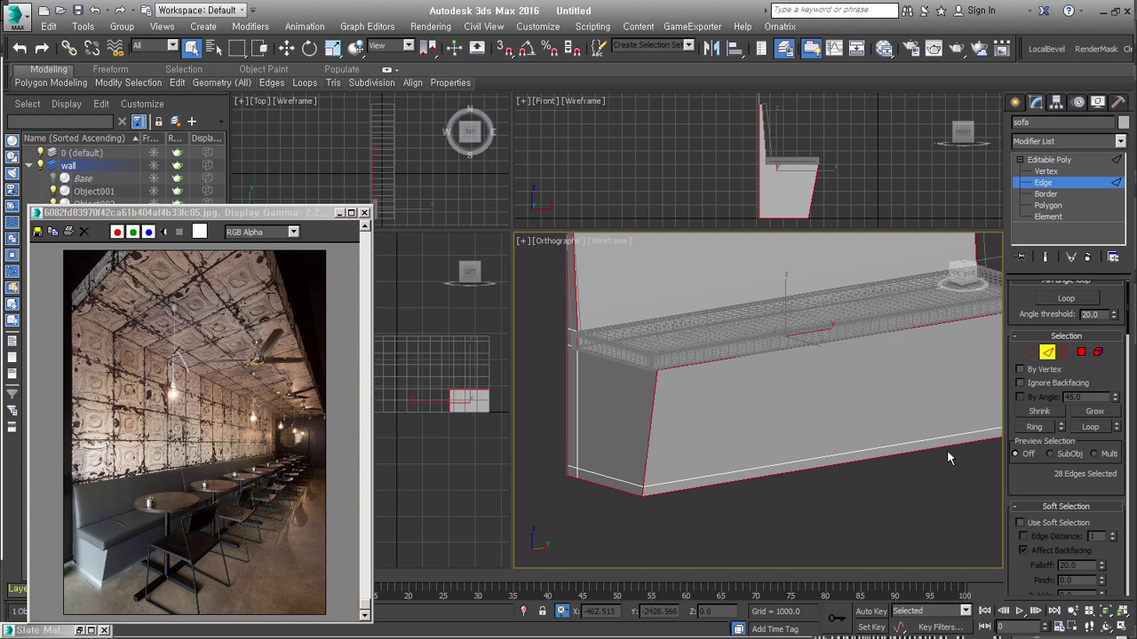
Step: Detach the base's bottom polygon strip as a clone, Object003, and return to Edge mode
{"action": "left_click", "coordinate": [1081, 351]}
{"action": "left_click", "coordinate": [611, 485]}
{"action": "left_click", "coordinate": [668, 486], "text": "shift"}
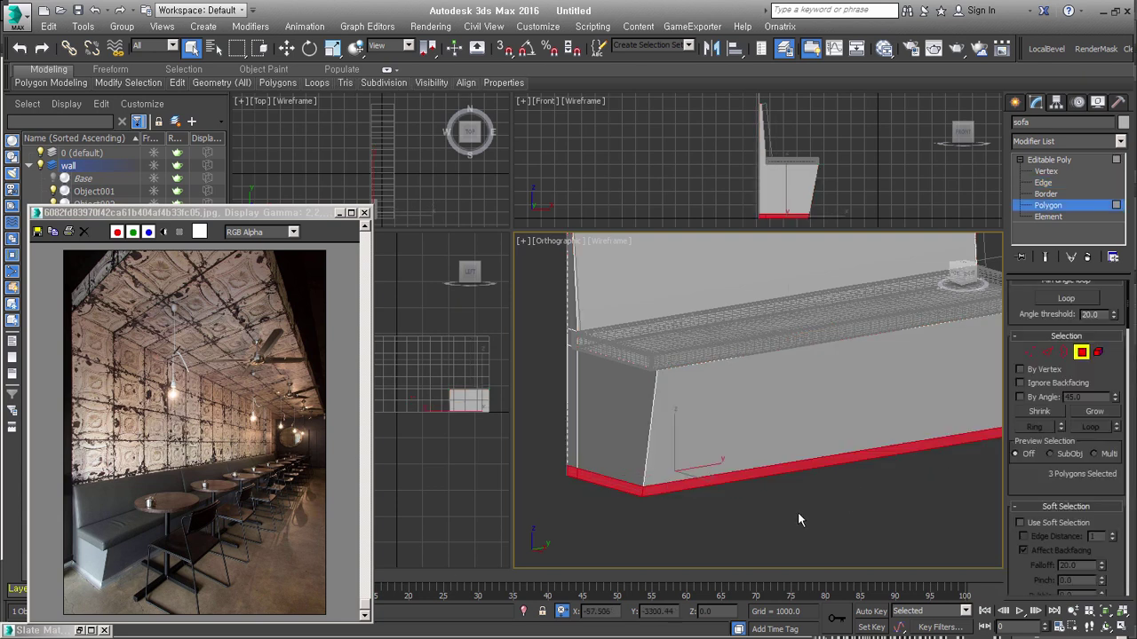
{"action": "scroll", "coordinate": [709, 498], "scroll_direction": "down", "scroll_amount": 4}
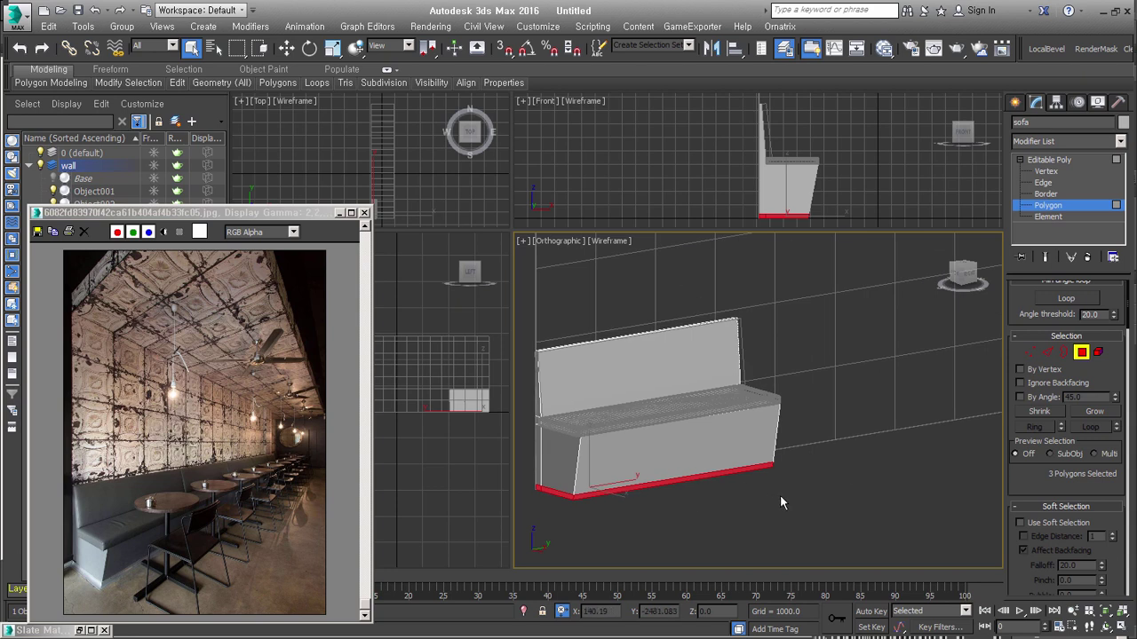
{"action": "right_click", "coordinate": [781, 497]}
{"action": "left_click", "coordinate": [740, 478]}
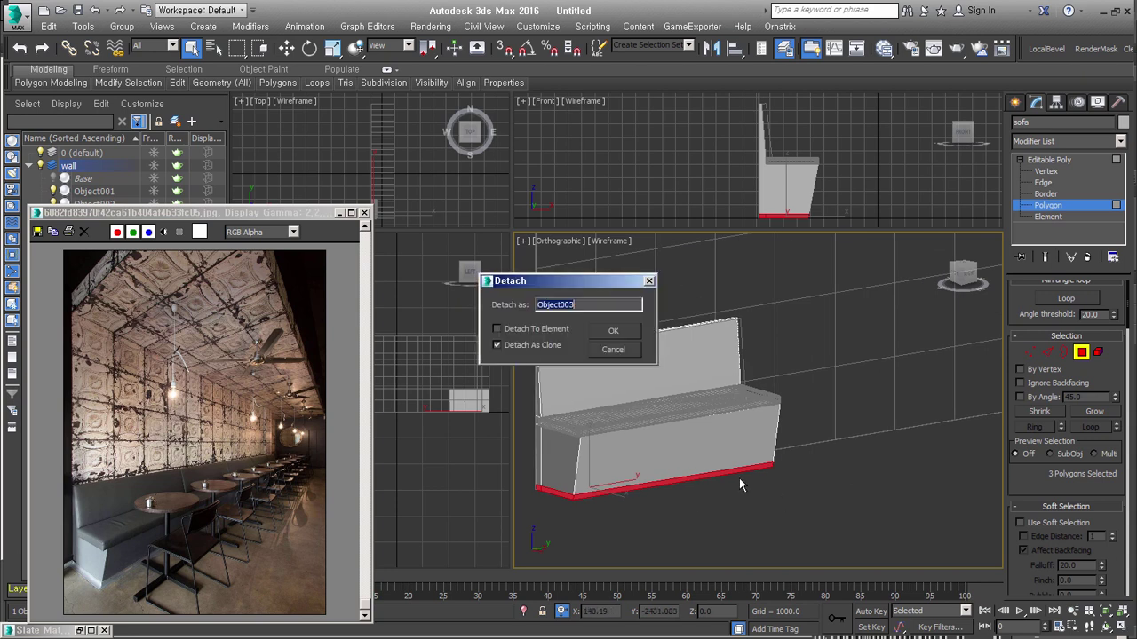
{"action": "left_click", "coordinate": [612, 330]}
{"action": "left_click", "coordinate": [1046, 352]}
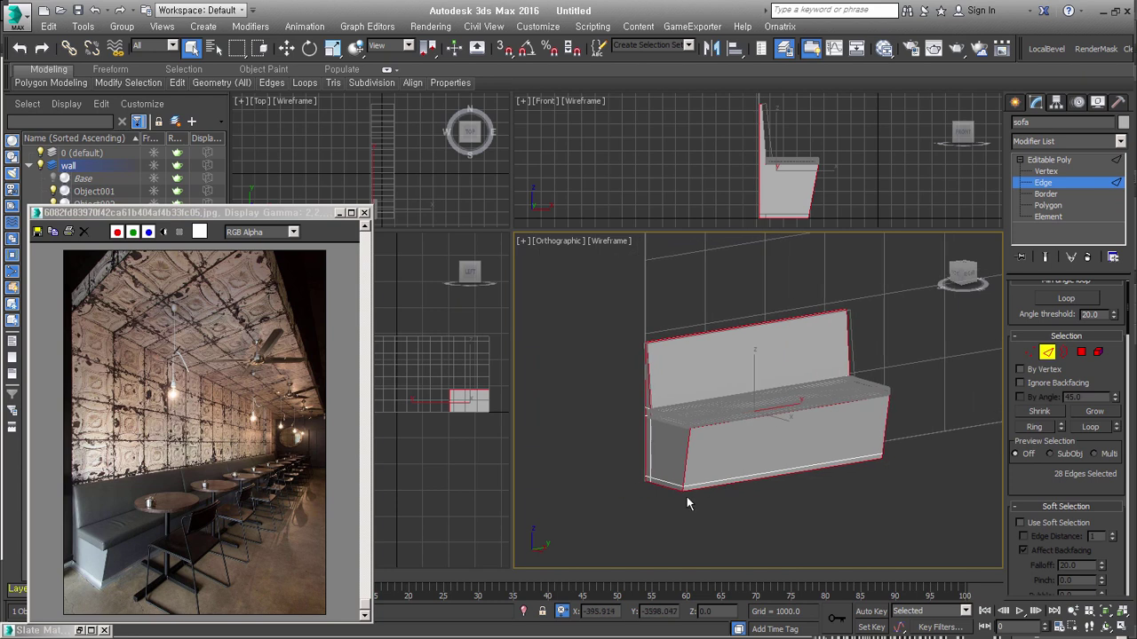
{"action": "scroll", "coordinate": [684, 486], "scroll_direction": "up", "scroll_amount": 5}
{"action": "scroll", "coordinate": [684, 484], "scroll_direction": "up", "scroll_amount": 3}
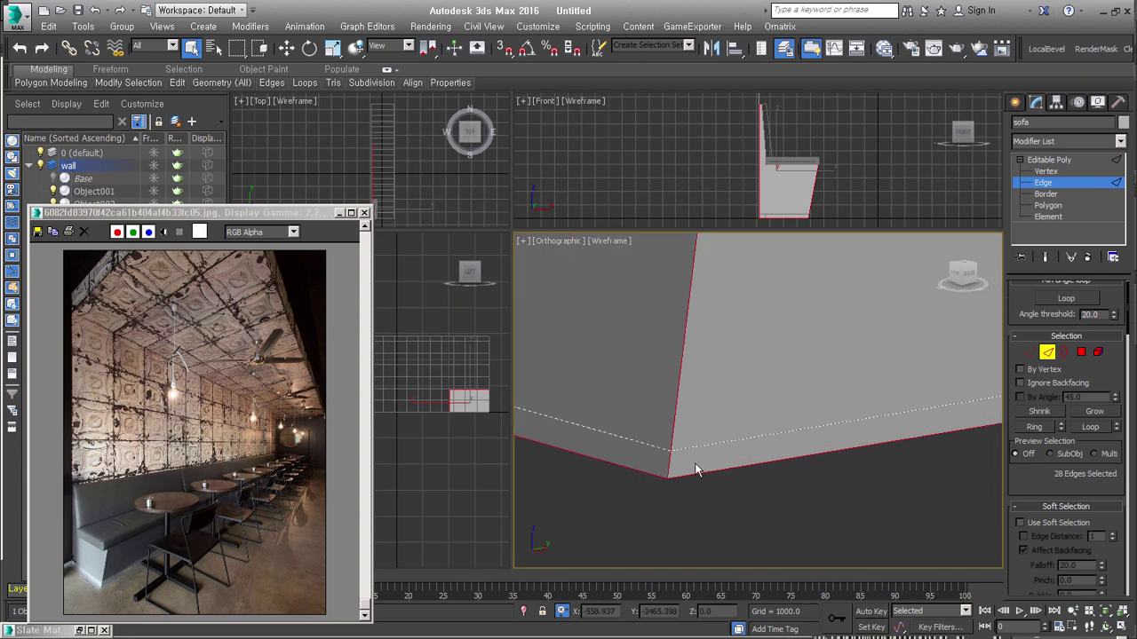
Step: Chamfer the selected base edges with amount 0.813, 3 segments and tension 0.5
{"action": "right_click", "coordinate": [694, 463]}
{"action": "left_click", "coordinate": [547, 475]}
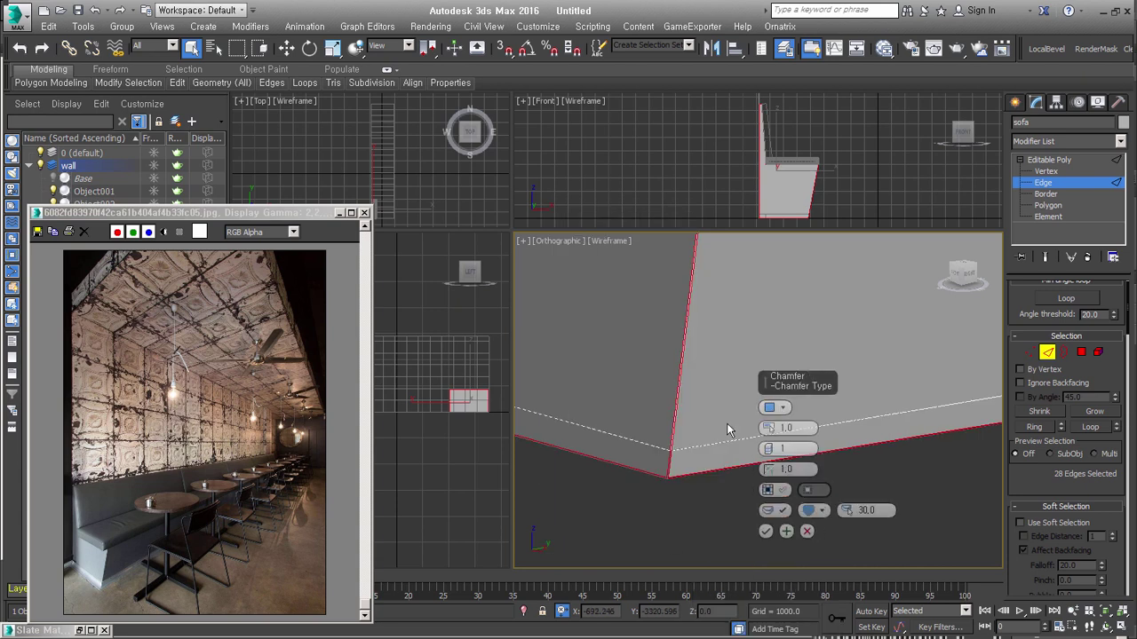
{"action": "middle_click_drag", "start_coordinate": [667, 476], "coordinate": [687, 474], "text": "alt"}
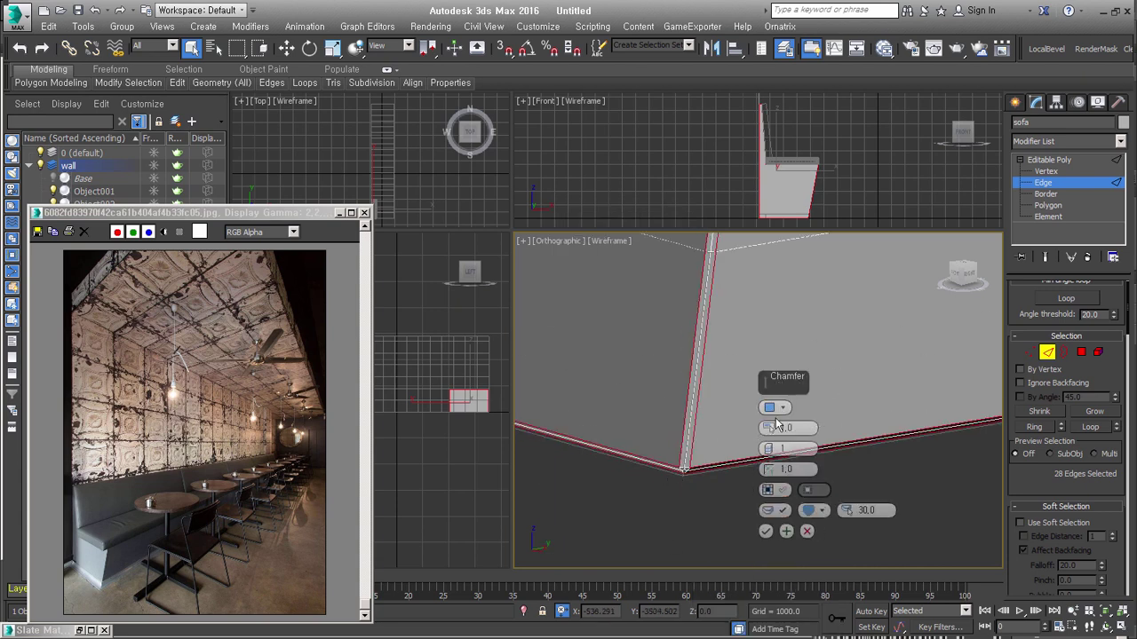
{"action": "left_click_drag", "start_coordinate": [768, 427], "coordinate": [770, 448]}
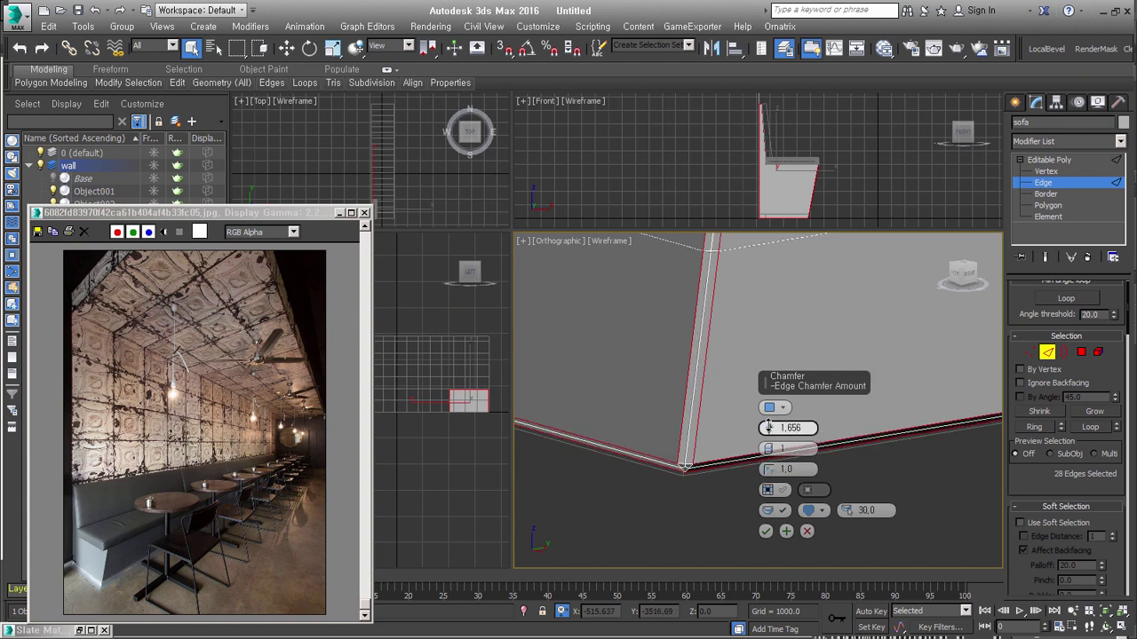
{"action": "left_click", "coordinate": [769, 448]}
{"action": "left_click", "coordinate": [770, 448]}
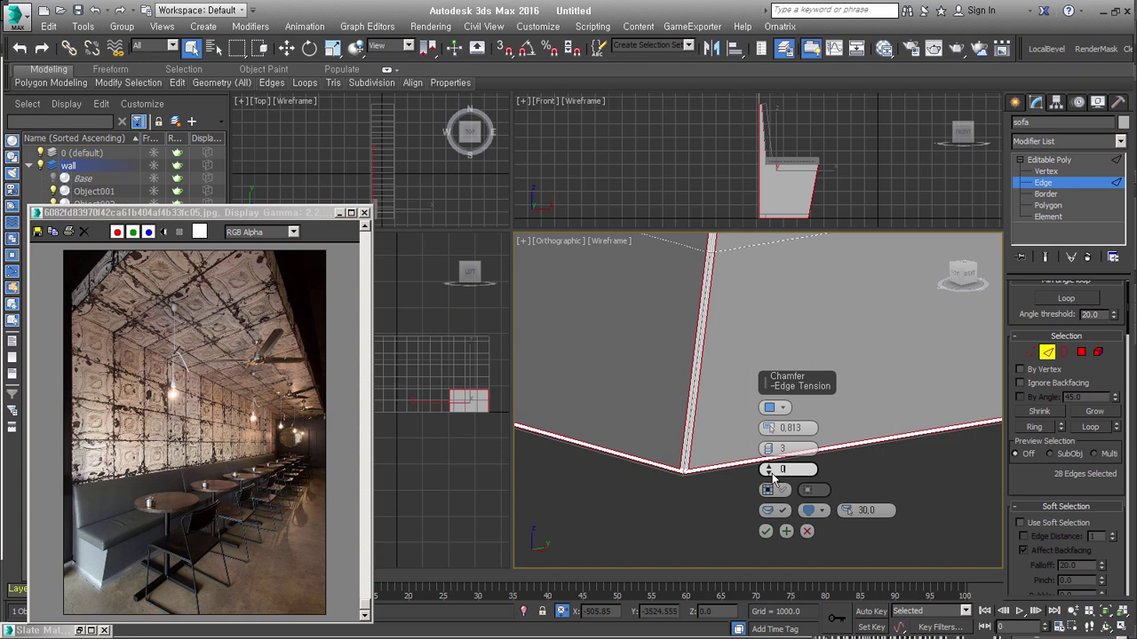
{"action": "type", "text": ",5"}
{"action": "key", "text": "Return"}
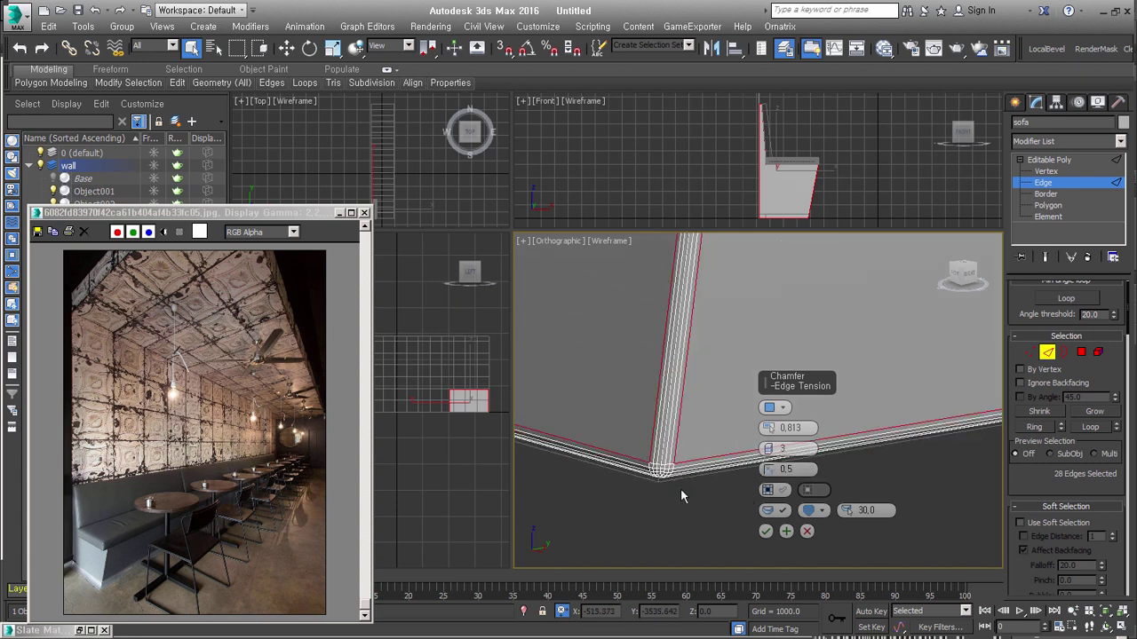
{"action": "middle_click_drag", "start_coordinate": [681, 492], "coordinate": [654, 537], "text": "alt"}
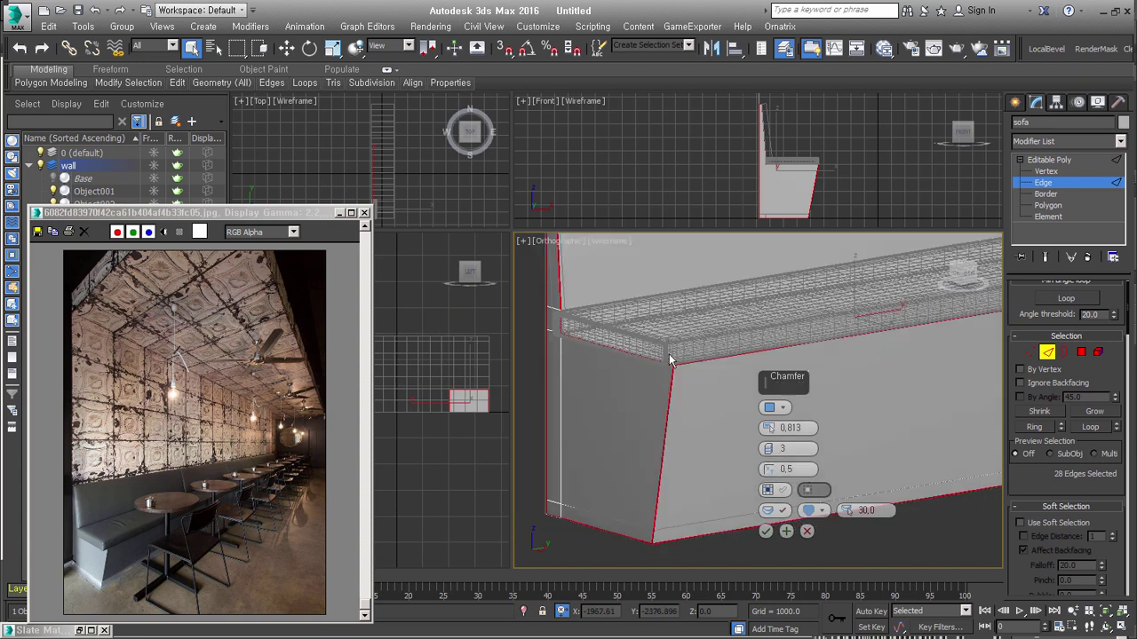
{"action": "scroll", "coordinate": [673, 364], "scroll_direction": "up", "scroll_amount": 3}
{"action": "scroll", "coordinate": [689, 408], "scroll_direction": "up", "scroll_amount": 1}
{"action": "scroll", "coordinate": [689, 408], "scroll_direction": "up", "scroll_amount": 1}
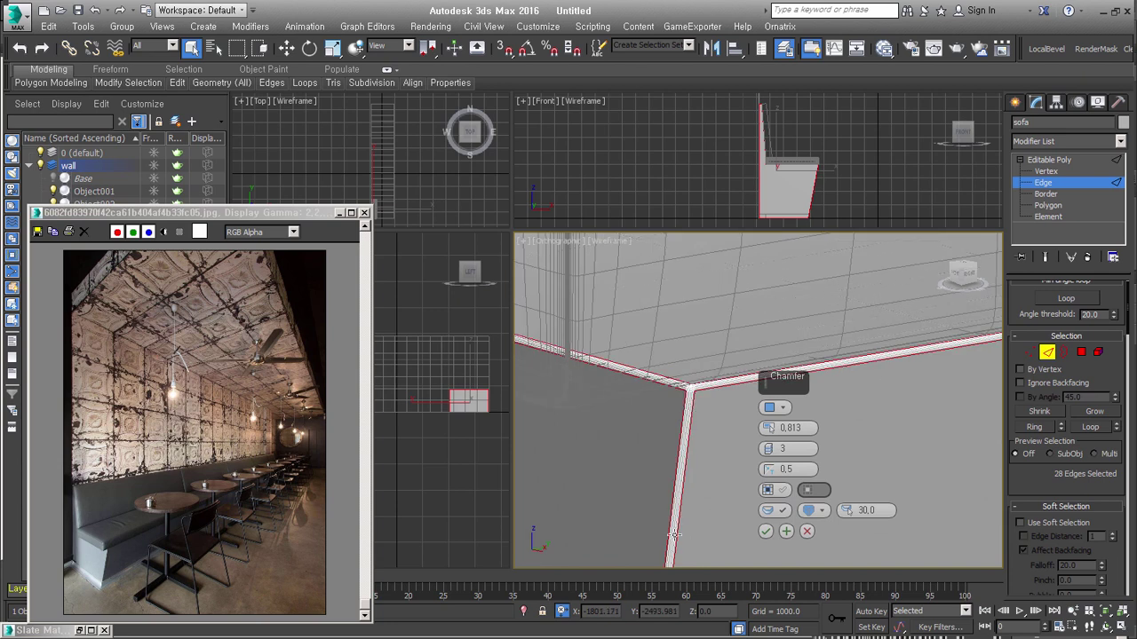
{"action": "left_click", "coordinate": [765, 531]}
Step: Exit Edge sub-object level and view the whole chamfered sofa base at an angle
{"action": "mouse_move", "coordinate": [719, 414]}
{"action": "middle_mouse_down"}
{"action": "mouse_move", "coordinate": [751, 448]}
{"action": "mouse_move", "coordinate": [742, 397]}
{"action": "mouse_move", "coordinate": [821, 402]}
{"action": "mouse_move", "coordinate": [791, 429]}
{"action": "mouse_move", "coordinate": [844, 417]}
{"action": "middle_mouse_up"}
{"action": "left_click", "coordinate": [1047, 353]}
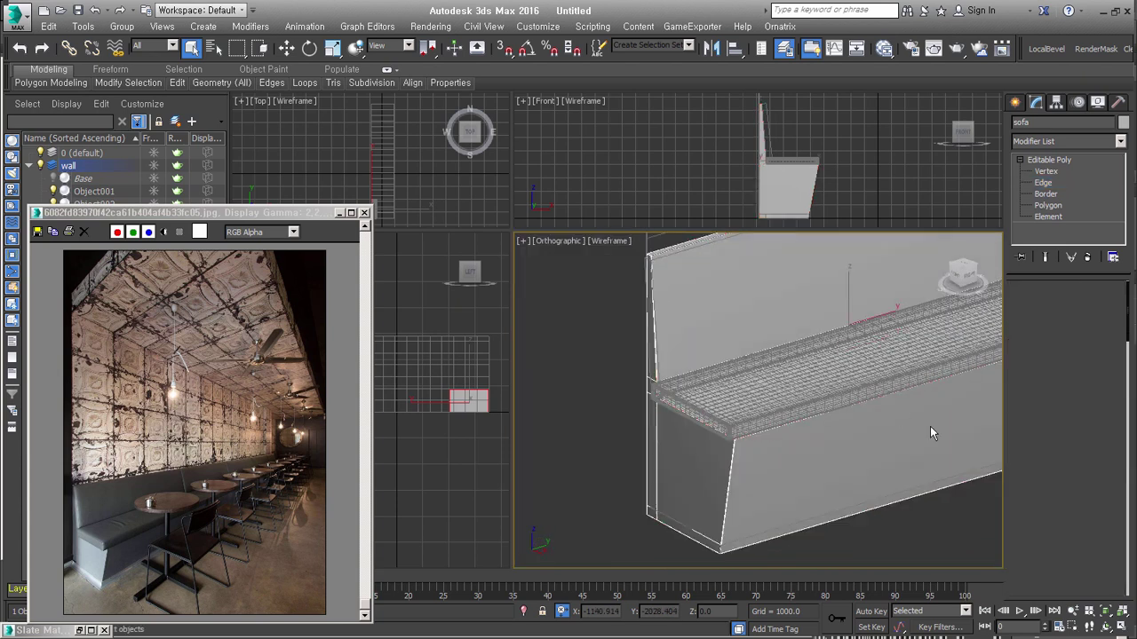
{"action": "scroll", "coordinate": [921, 431], "scroll_direction": "down", "scroll_amount": 3}
{"action": "mouse_move", "coordinate": [921, 432]}
{"action": "middle_mouse_down", "text": "alt"}
{"action": "mouse_move", "coordinate": [714, 419]}
{"action": "mouse_move", "coordinate": [836, 528]}
{"action": "mouse_move", "coordinate": [820, 405]}
{"action": "mouse_move", "coordinate": [772, 398]}
{"action": "mouse_move", "coordinate": [888, 417]}
{"action": "mouse_move", "coordinate": [817, 433]}
{"action": "mouse_move", "coordinate": [875, 433]}
{"action": "middle_mouse_up", "text": "alt"}
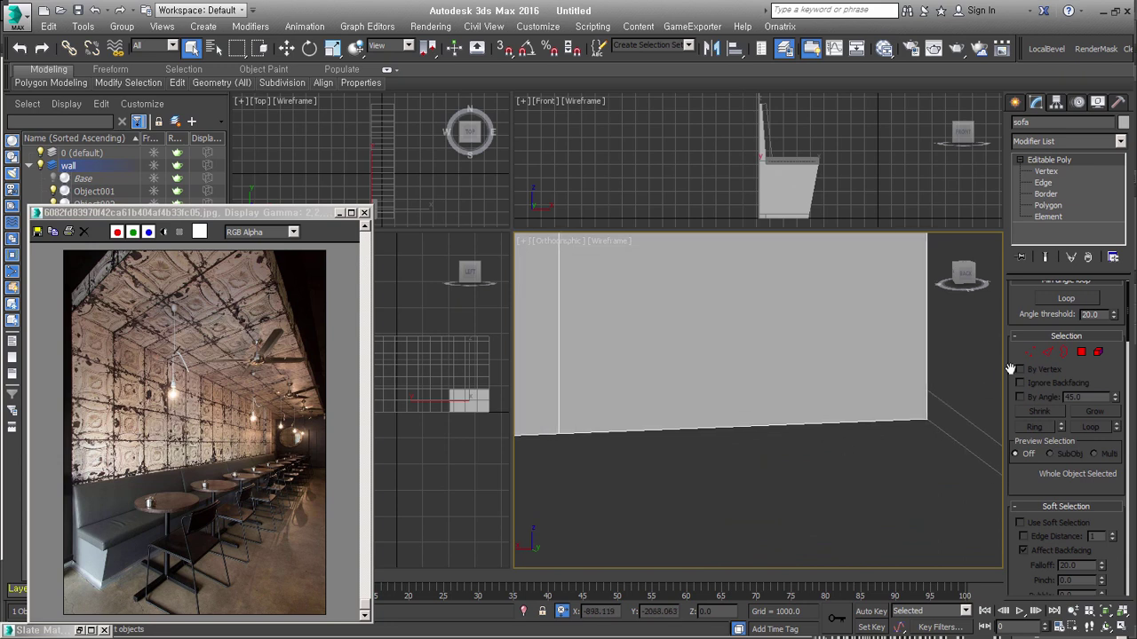
Step: Briefly reselect the base's bottom edges, then leave Edge mode
{"action": "key", "text": "2"}
{"action": "left_click_drag", "start_coordinate": [964, 407], "coordinate": [915, 455]}
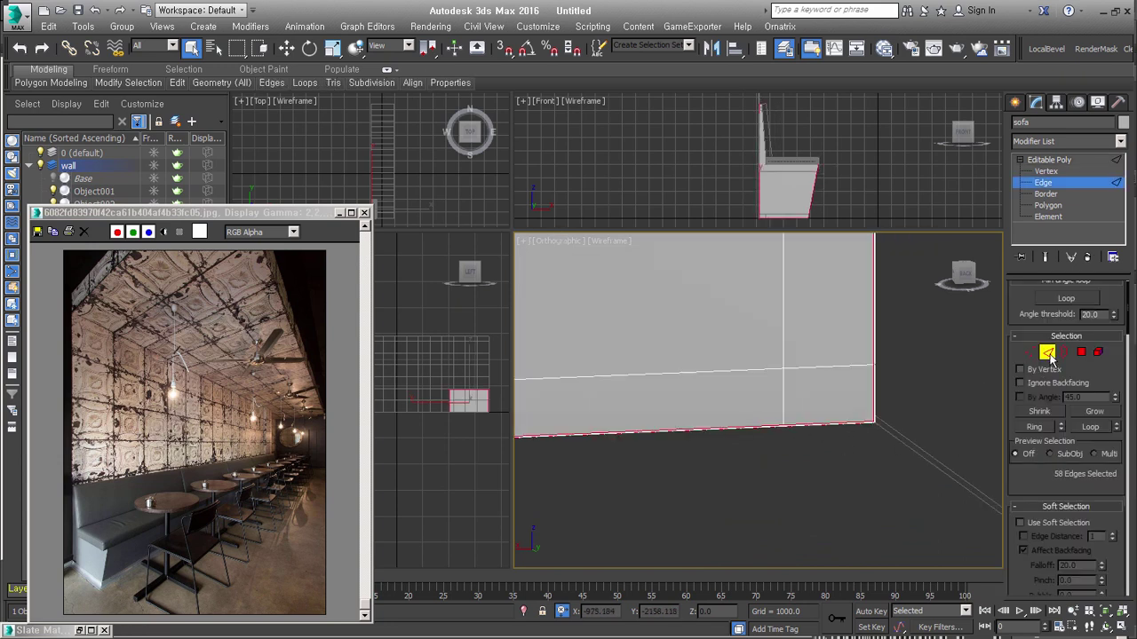
{"action": "left_click", "coordinate": [1048, 354]}
{"action": "mouse_move", "coordinate": [850, 400]}
{"action": "middle_mouse_down", "text": "alt"}
{"action": "mouse_move", "coordinate": [878, 438]}
{"action": "mouse_move", "coordinate": [716, 424]}
{"action": "mouse_move", "coordinate": [782, 467]}
{"action": "middle_mouse_up", "text": "alt"}
Step: Select the seat cushion Object001 and frame it in the Front view
{"action": "left_click", "coordinate": [787, 432]}
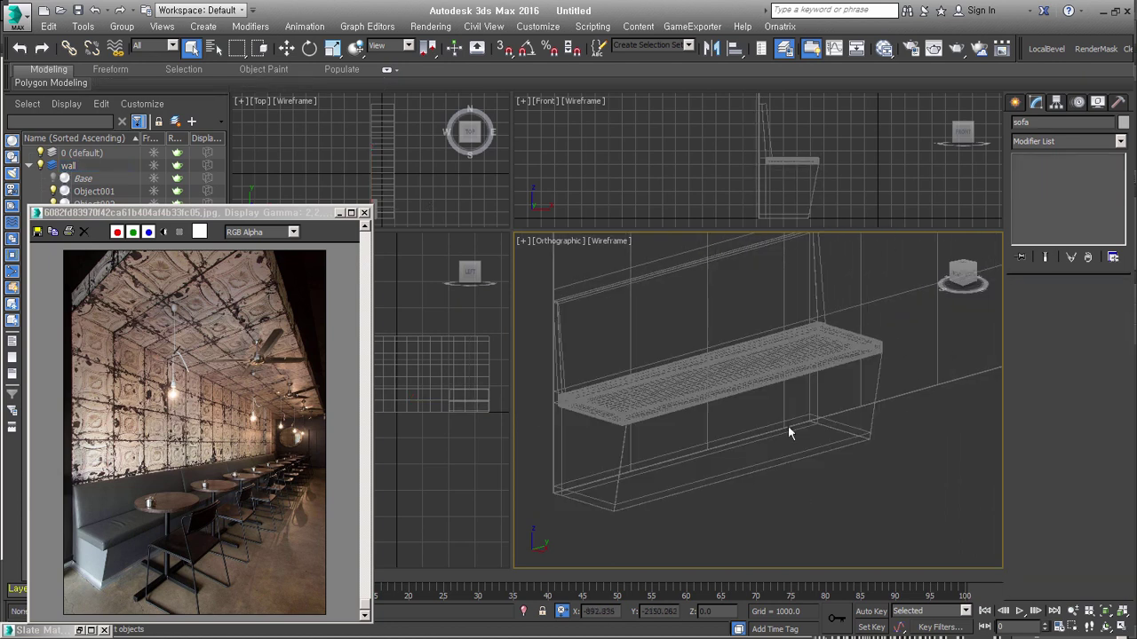
{"action": "left_click", "coordinate": [783, 361]}
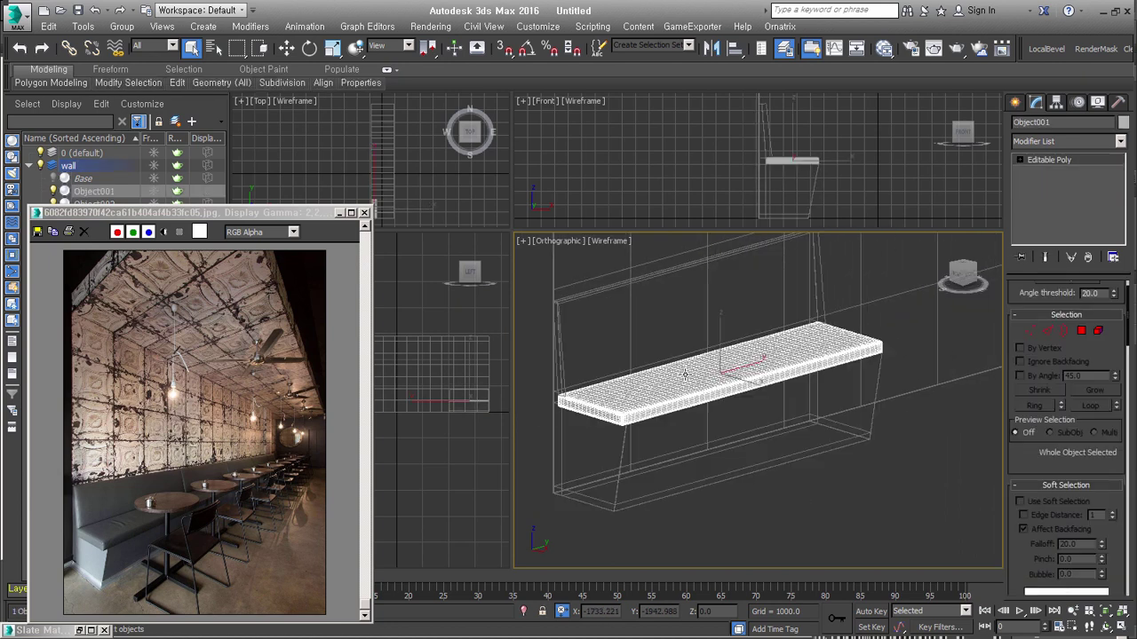
{"action": "key", "text": "z"}
{"action": "mouse_move", "coordinate": [684, 376]}
{"action": "middle_mouse_down", "text": "alt"}
{"action": "mouse_move", "coordinate": [740, 371]}
{"action": "mouse_move", "coordinate": [750, 407]}
{"action": "mouse_move", "coordinate": [715, 430]}
{"action": "mouse_move", "coordinate": [672, 431]}
{"action": "mouse_move", "coordinate": [704, 497]}
{"action": "middle_mouse_up", "text": "alt"}
{"action": "key", "text": "l"}
{"action": "key", "text": "f"}
{"action": "scroll", "coordinate": [676, 446], "scroll_direction": "down", "scroll_amount": 3}
Step: Shift-move a copy of the seat cushion upward
{"action": "right_click", "coordinate": [730, 393]}
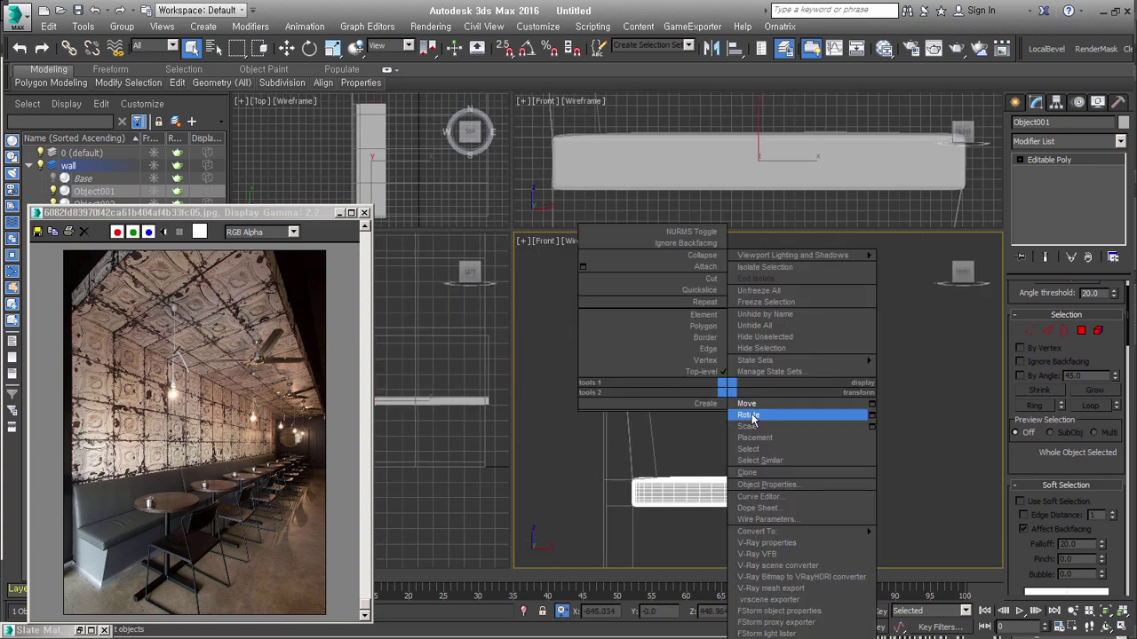
{"action": "left_click", "coordinate": [746, 404]}
{"action": "mouse_move", "coordinate": [744, 464]}
{"action": "left_mouse_down", "text": "shift"}
{"action": "mouse_move", "coordinate": [667, 327]}
{"action": "mouse_move", "coordinate": [661, 380]}
{"action": "left_mouse_up", "text": "shift"}
{"action": "left_click", "coordinate": [570, 385]}
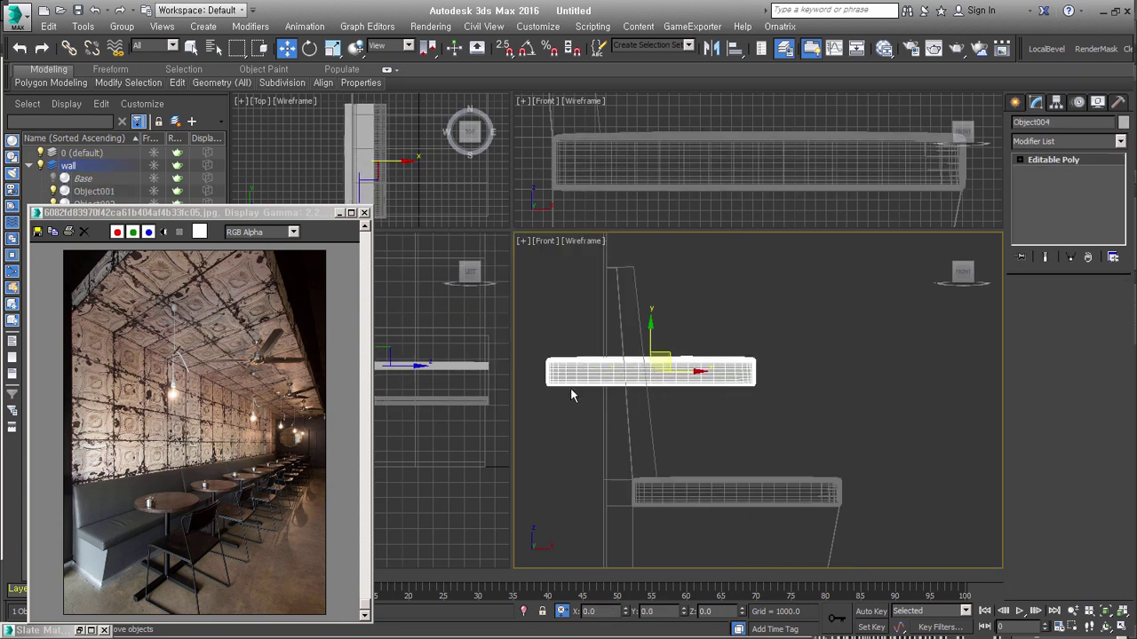
Step: Add FFD 2x2x2 to the copy, tilt it about -86° upright and lower it onto the base's back
{"action": "right_click", "coordinate": [673, 373]}
{"action": "left_click", "coordinate": [601, 435]}
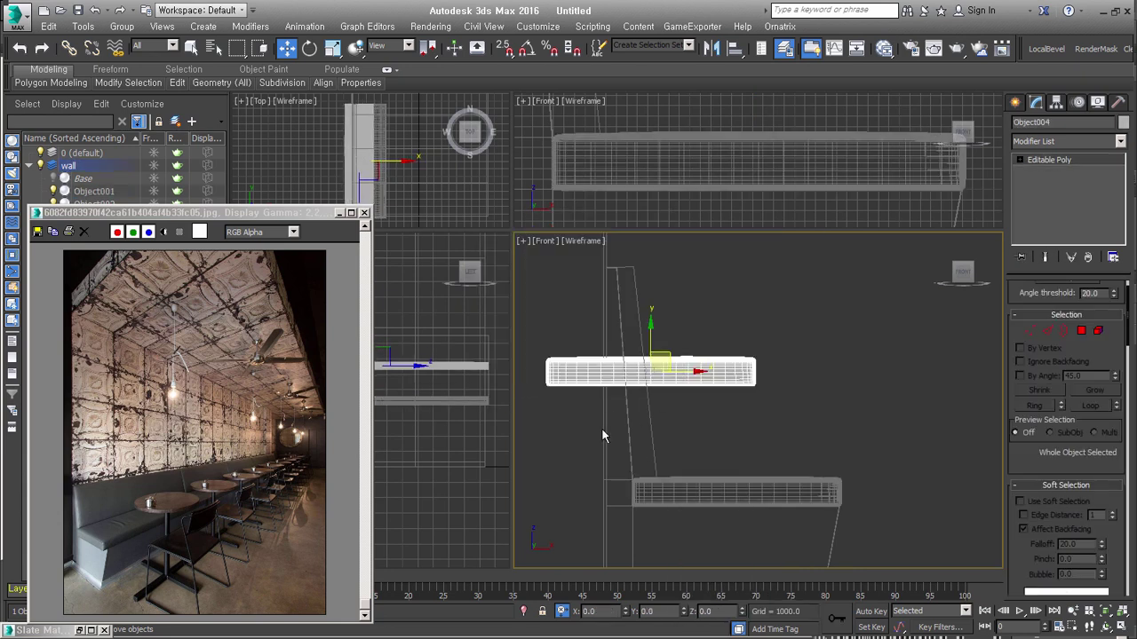
{"action": "right_click", "coordinate": [672, 378]}
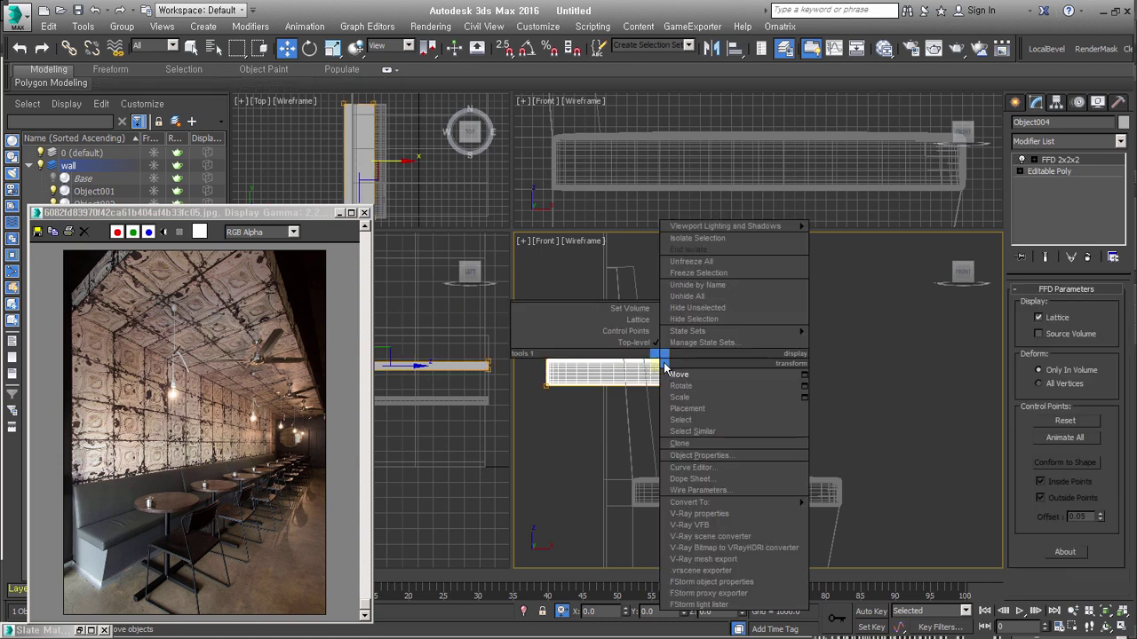
{"action": "left_click", "coordinate": [692, 394]}
{"action": "left_click_drag", "start_coordinate": [681, 340], "coordinate": [721, 496]}
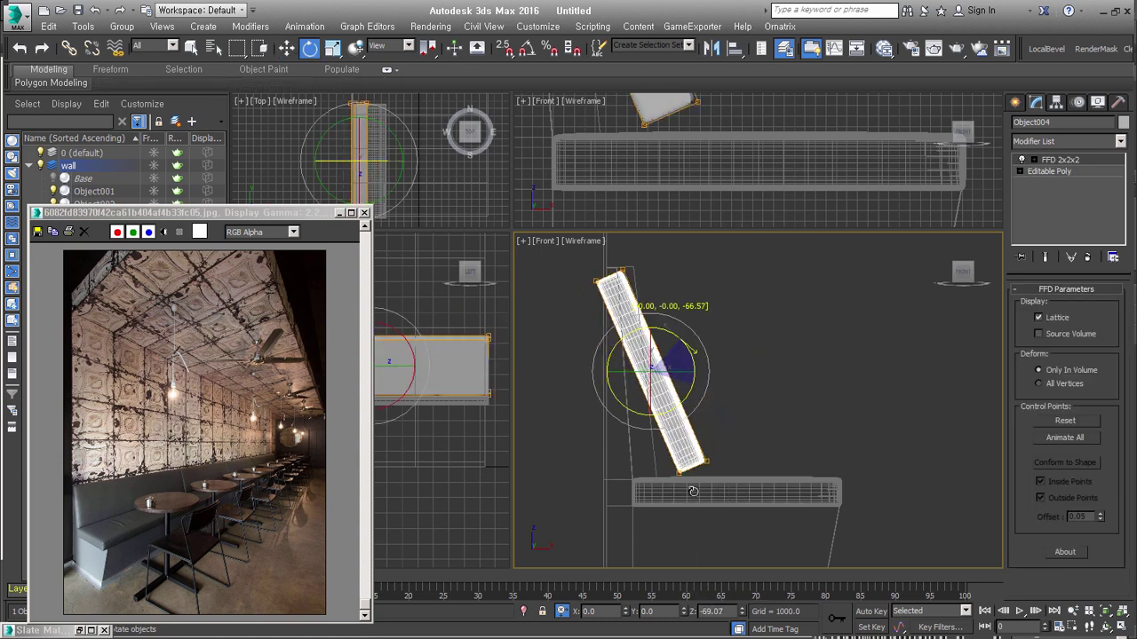
{"action": "right_click", "coordinate": [677, 355]}
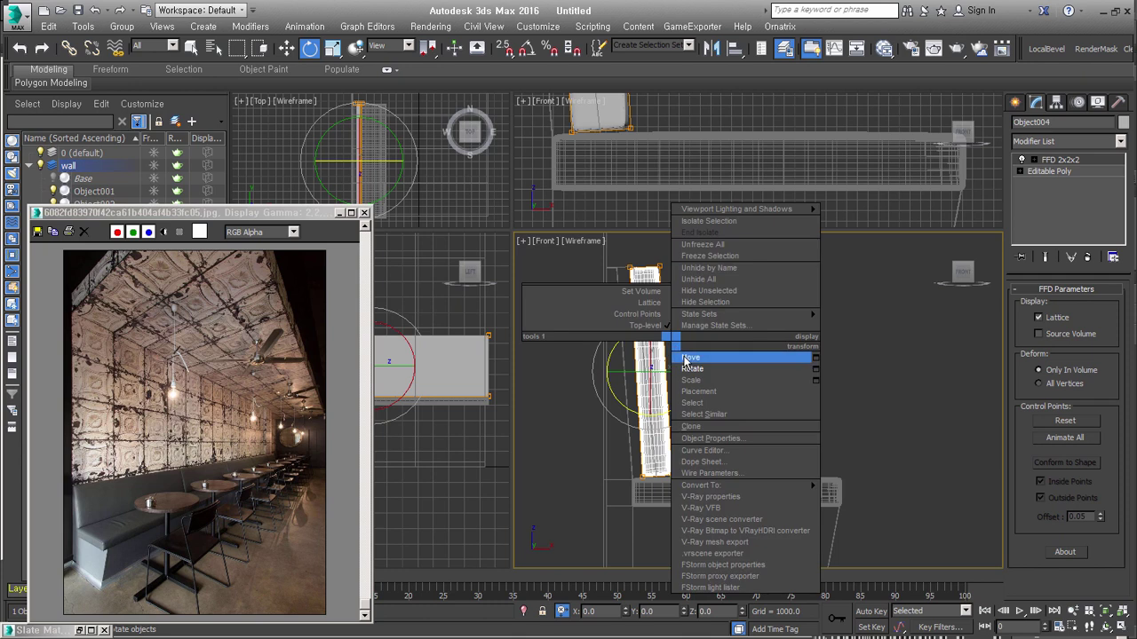
{"action": "left_click", "coordinate": [711, 358]}
{"action": "scroll", "coordinate": [660, 380], "scroll_direction": "up", "scroll_amount": 3}
{"action": "scroll", "coordinate": [701, 380], "scroll_direction": "down", "scroll_amount": 2}
{"action": "left_click_drag", "start_coordinate": [699, 355], "coordinate": [685, 349]}
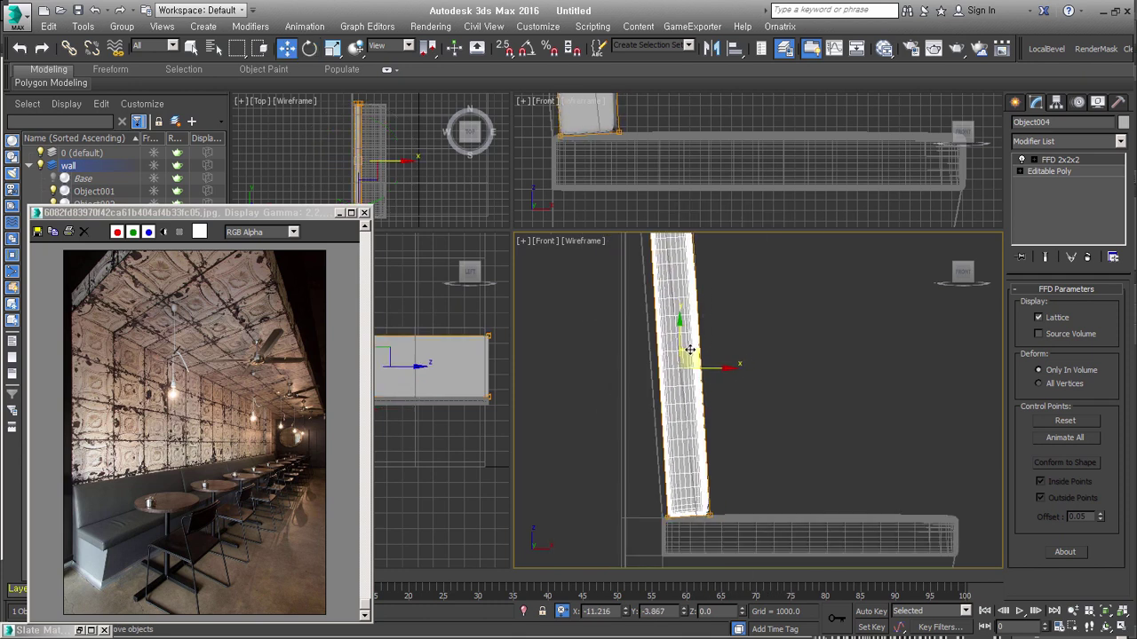
{"action": "middle_click_drag", "start_coordinate": [684, 349], "coordinate": [679, 429]}
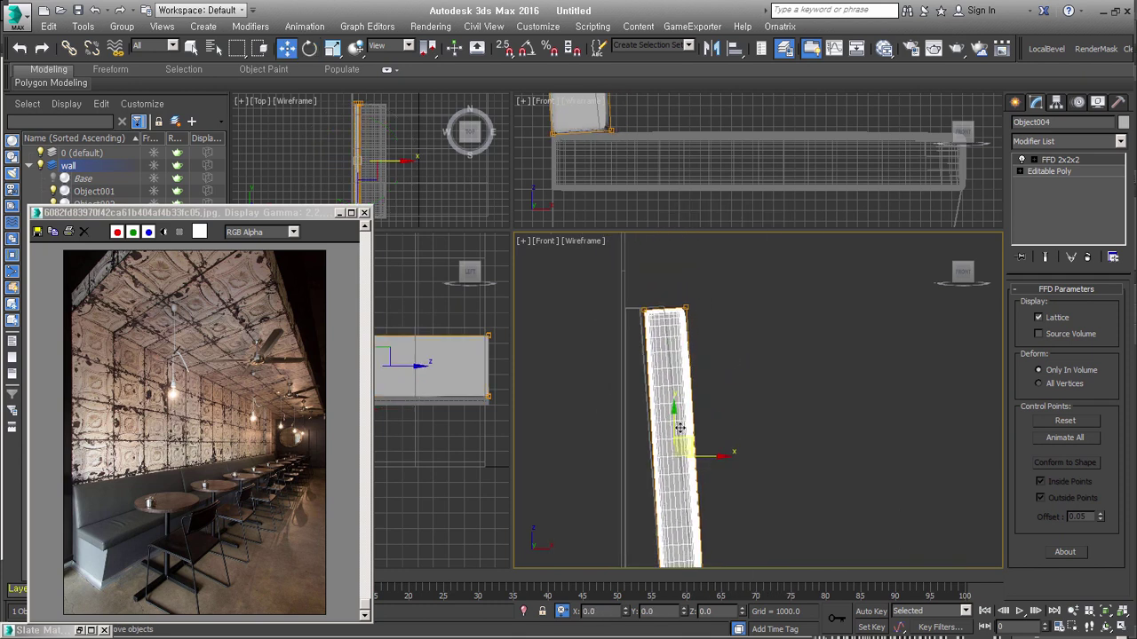
Step: Move the FFD top control points left to taper the backrest's top
{"action": "left_click", "coordinate": [1075, 159]}
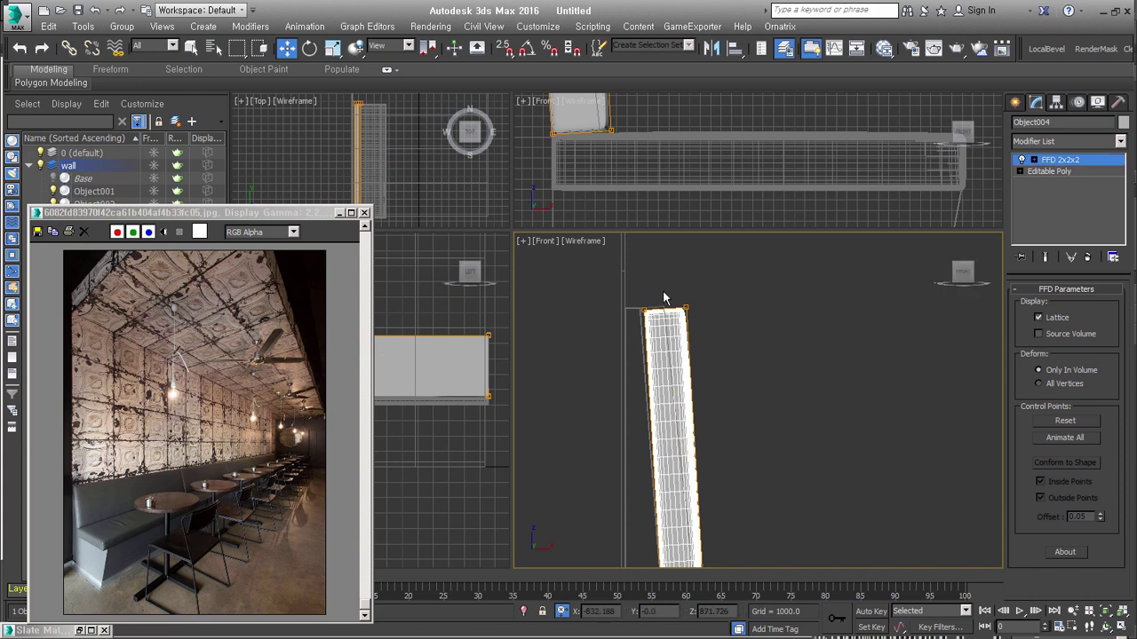
{"action": "left_click_drag", "start_coordinate": [703, 308], "coordinate": [673, 329]}
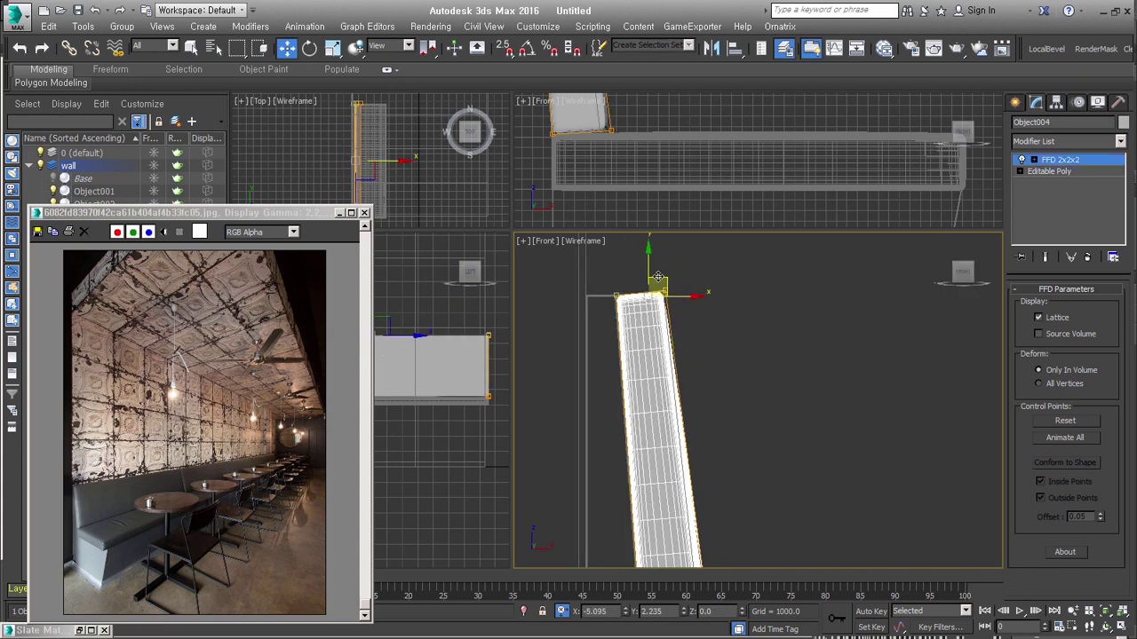
{"action": "scroll", "coordinate": [691, 331], "scroll_direction": "down", "scroll_amount": 2}
{"action": "middle_click_drag", "start_coordinate": [751, 451], "coordinate": [768, 435], "text": "alt"}
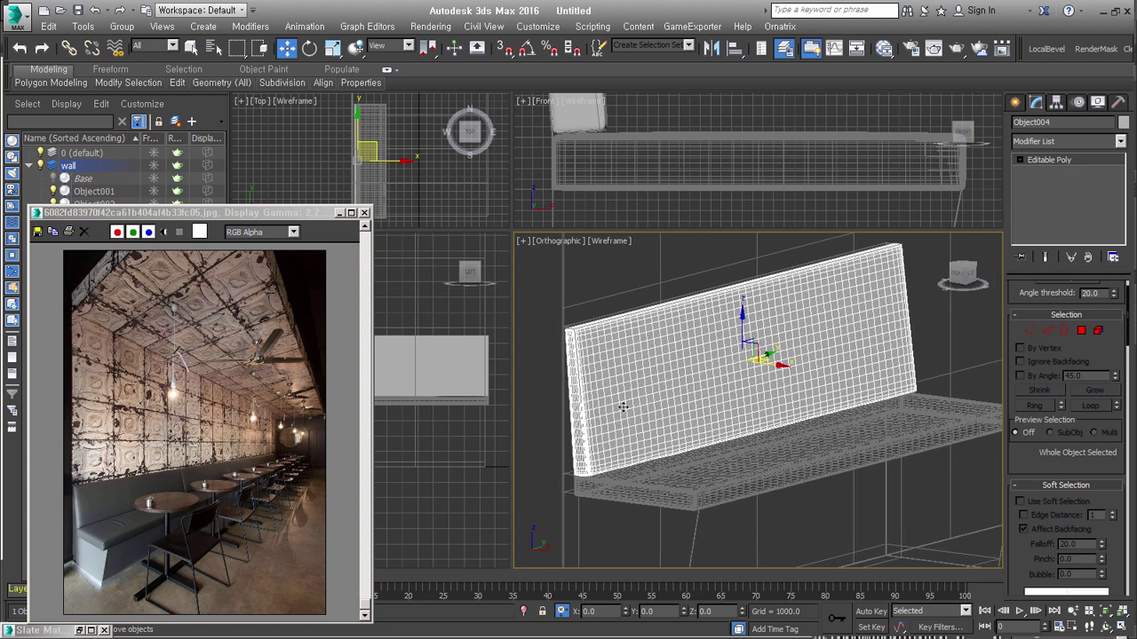
Step: Select the seat cushion and frame it in the Perspective view
{"action": "scroll", "coordinate": [574, 335], "scroll_direction": "up", "scroll_amount": 4}
{"action": "left_click", "coordinate": [576, 313]}
{"action": "scroll", "coordinate": [681, 376], "scroll_direction": "down", "scroll_amount": 3}
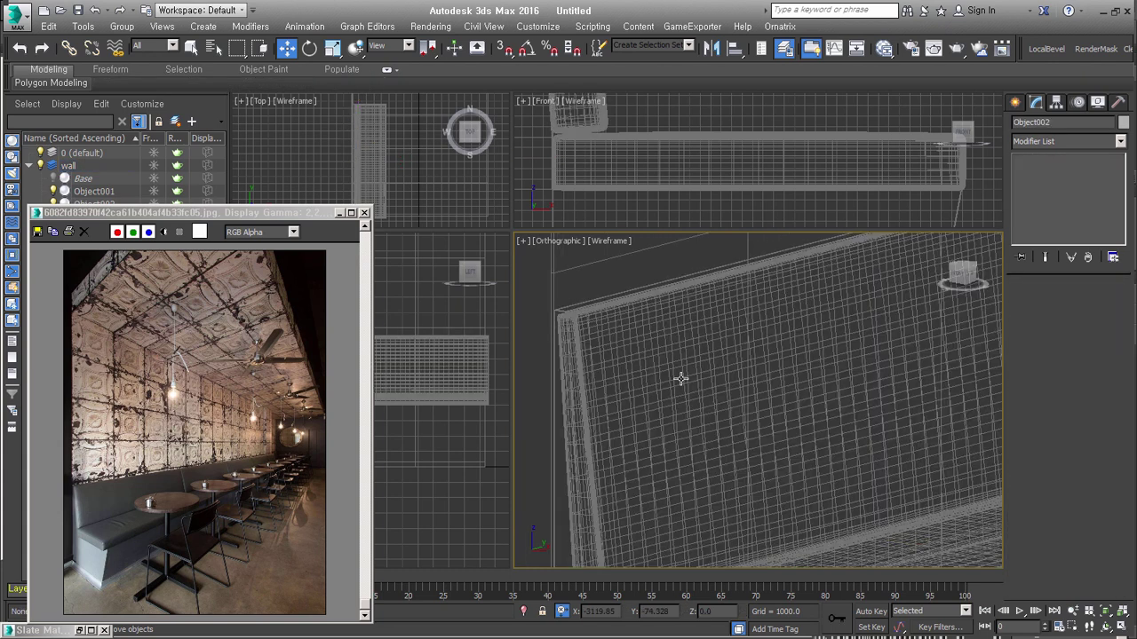
{"action": "scroll", "coordinate": [702, 401], "scroll_direction": "down", "scroll_amount": 3}
{"action": "scroll", "coordinate": [707, 413], "scroll_direction": "down", "scroll_amount": 2}
{"action": "left_click", "coordinate": [707, 412]}
{"action": "mouse_move", "coordinate": [738, 436]}
{"action": "middle_mouse_down", "text": "alt"}
{"action": "mouse_move", "coordinate": [774, 432]}
{"action": "mouse_move", "coordinate": [744, 429]}
{"action": "middle_mouse_up", "text": "alt"}
{"action": "left_click", "coordinate": [745, 466]}
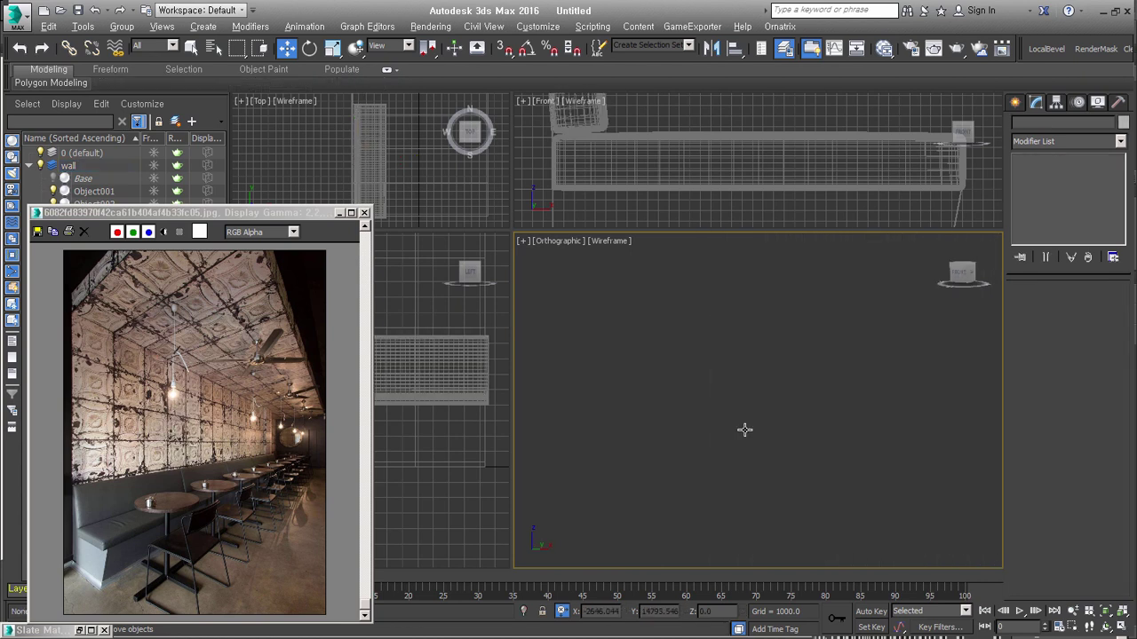
{"action": "left_click", "coordinate": [771, 444]}
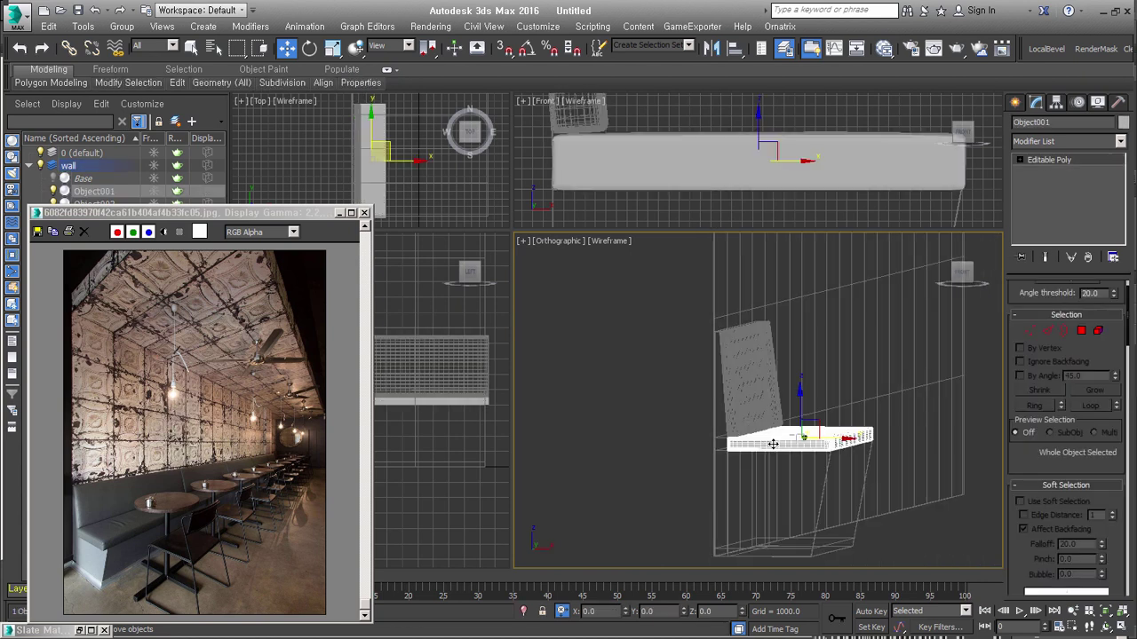
{"action": "key", "text": "p"}
{"action": "key", "text": "z"}
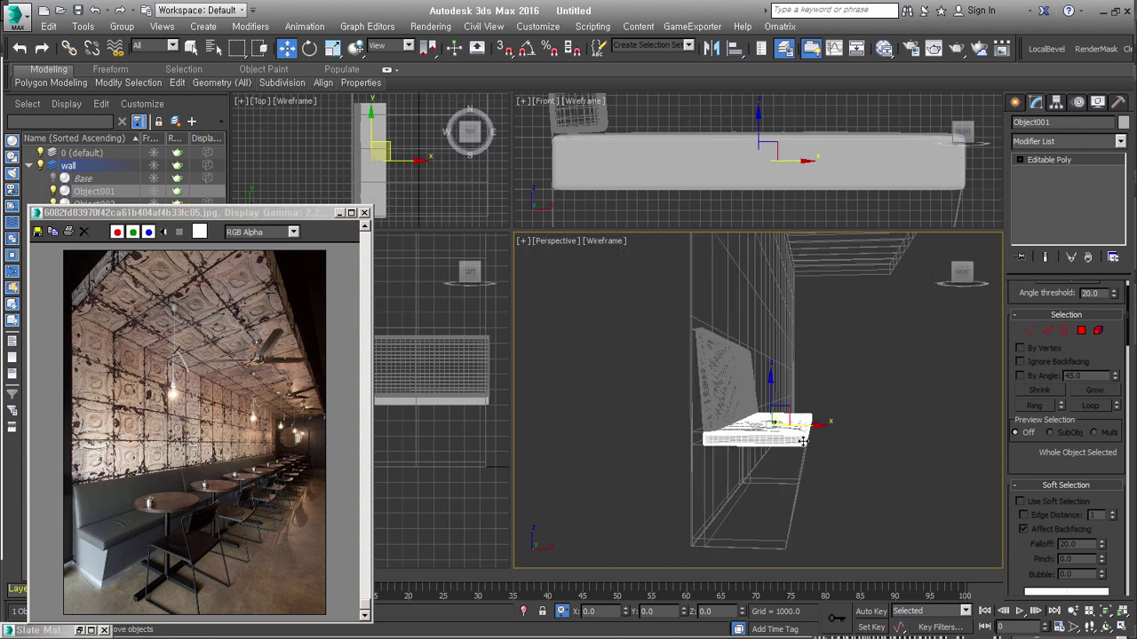
Step: Add the base and backrest to the selection and group all three as 'sofa'
{"action": "left_click", "coordinate": [638, 474], "text": "ctrl"}
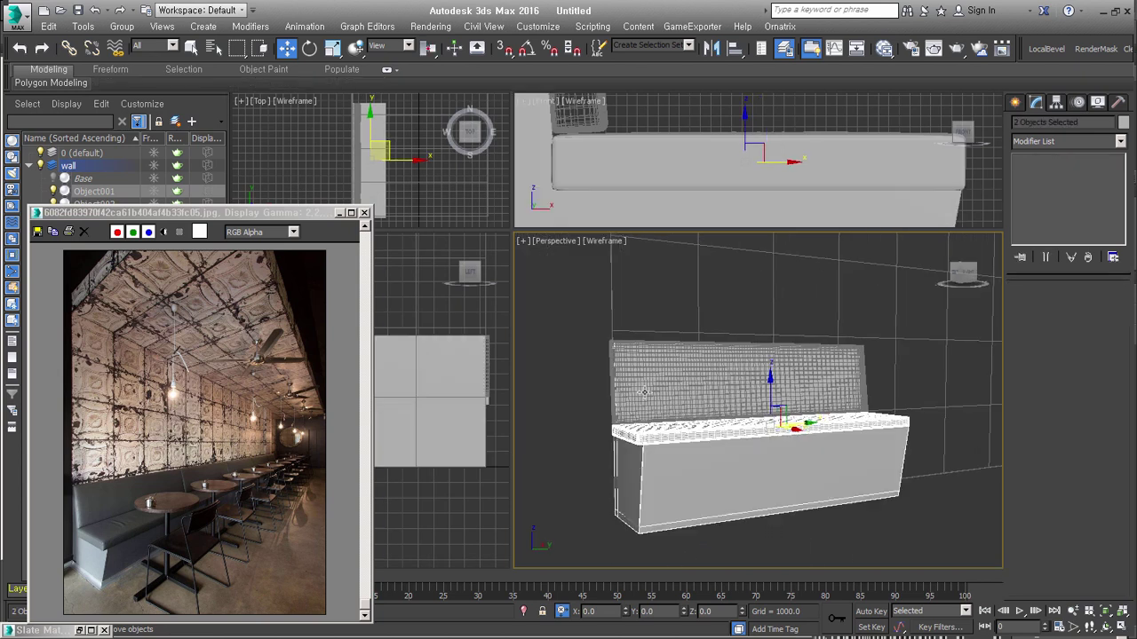
{"action": "left_click", "coordinate": [644, 392], "text": "ctrl"}
{"action": "key", "text": "ctrl+g"}
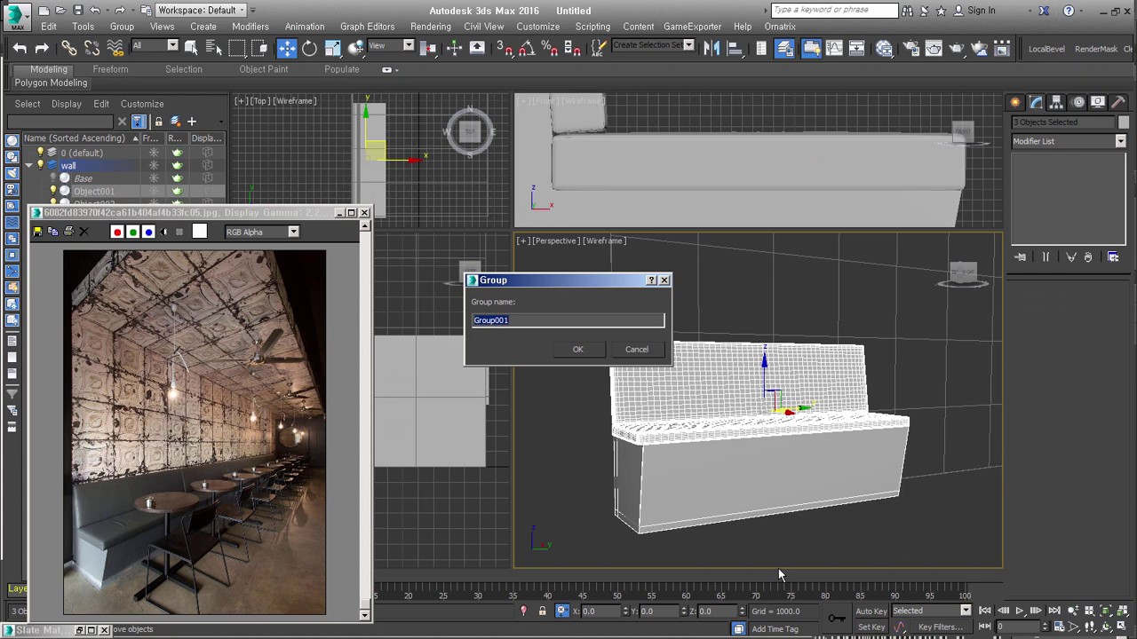
{"action": "type", "text": "sofa"}
{"action": "key", "text": "Return"}
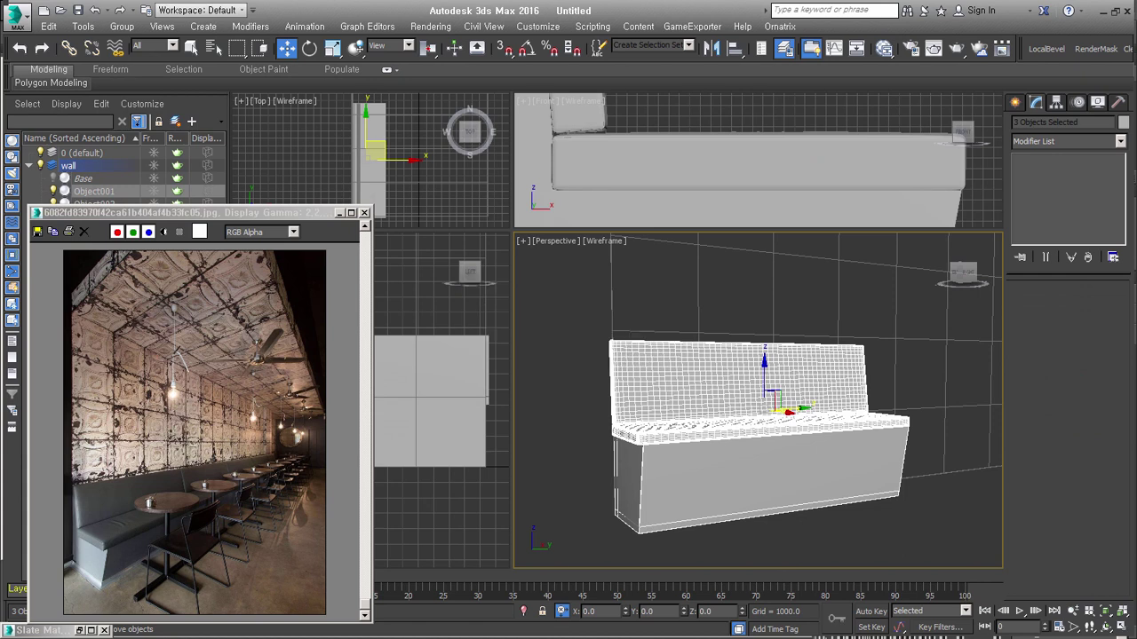
{"action": "left_click", "coordinate": [773, 518]}
Step: Add a Material modifier to the sofa group, undo it, then clear the selection
{"action": "left_click", "coordinate": [706, 430]}
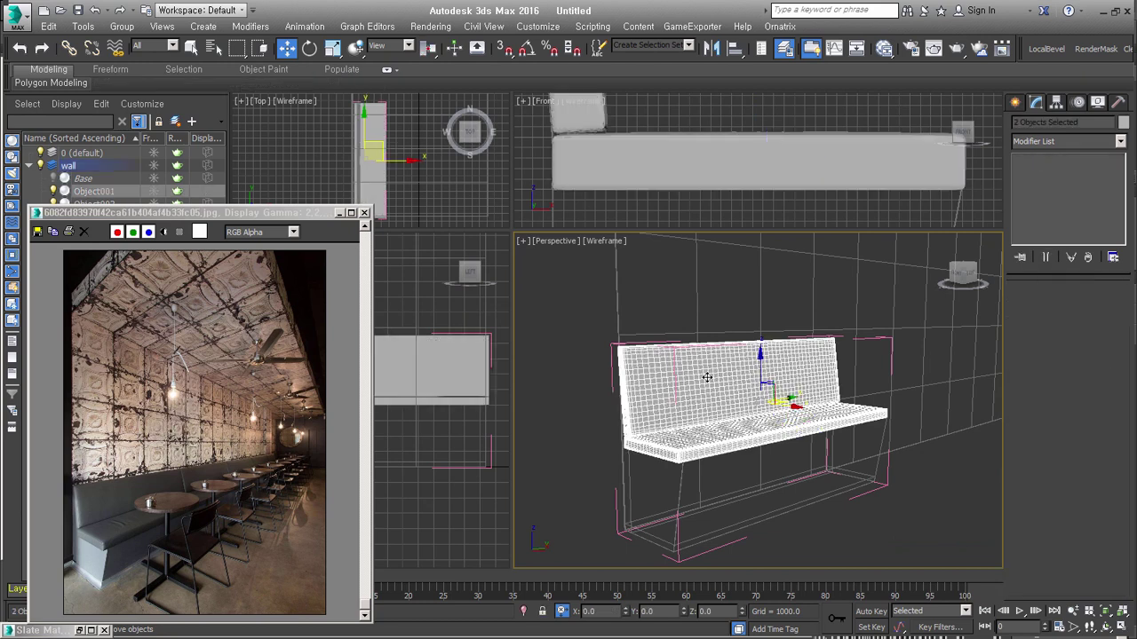
{"action": "left_click", "coordinate": [1081, 142]}
{"action": "key", "text": "m"}
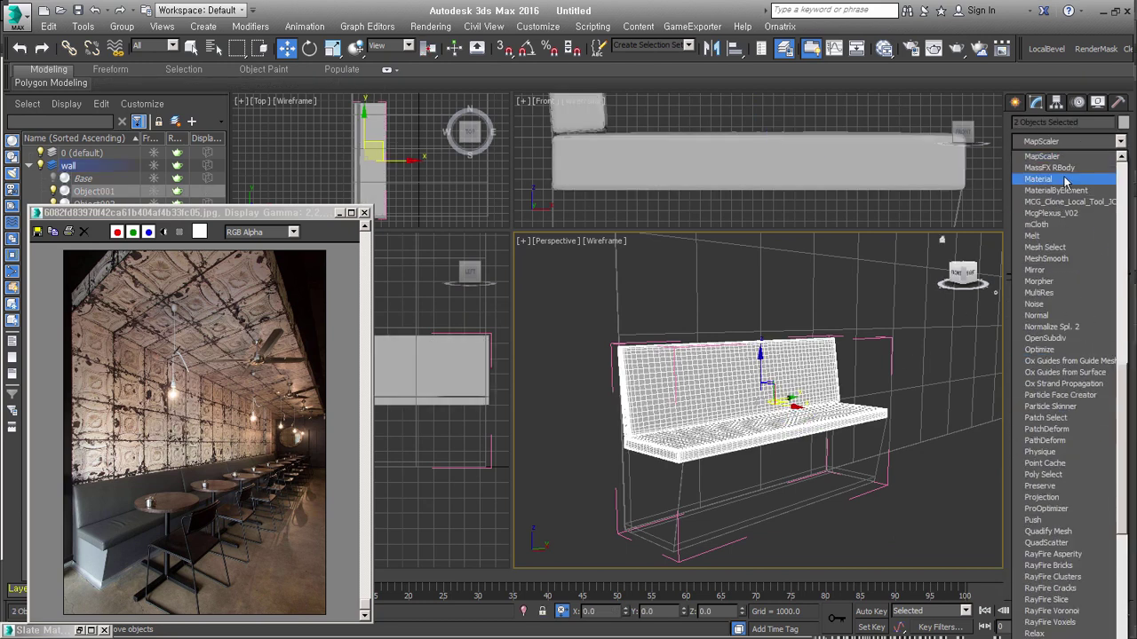
{"action": "left_click", "coordinate": [1065, 179]}
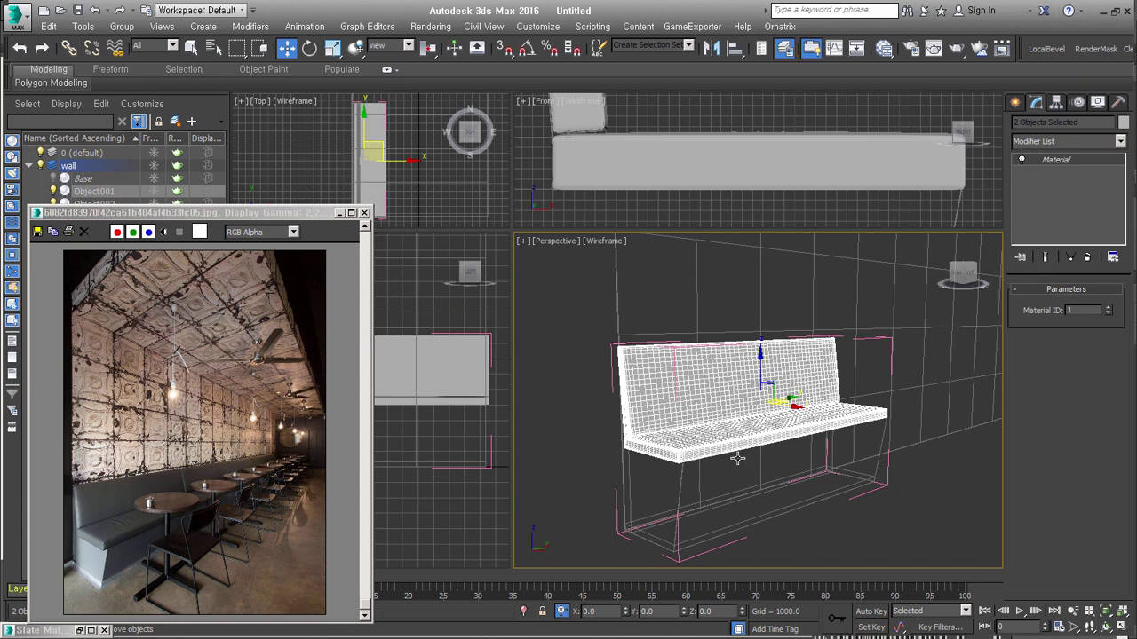
{"action": "key", "text": "ctrl+z"}
{"action": "left_click", "coordinate": [679, 488]}
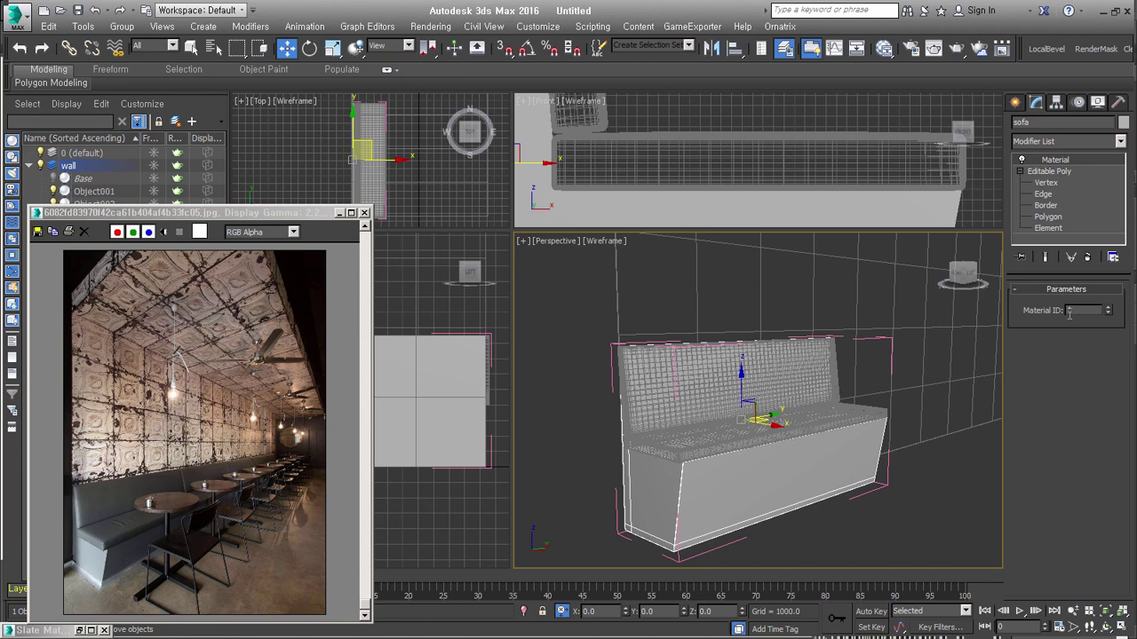
{"action": "type", "text": "2"}
{"action": "left_click", "coordinate": [761, 442]}
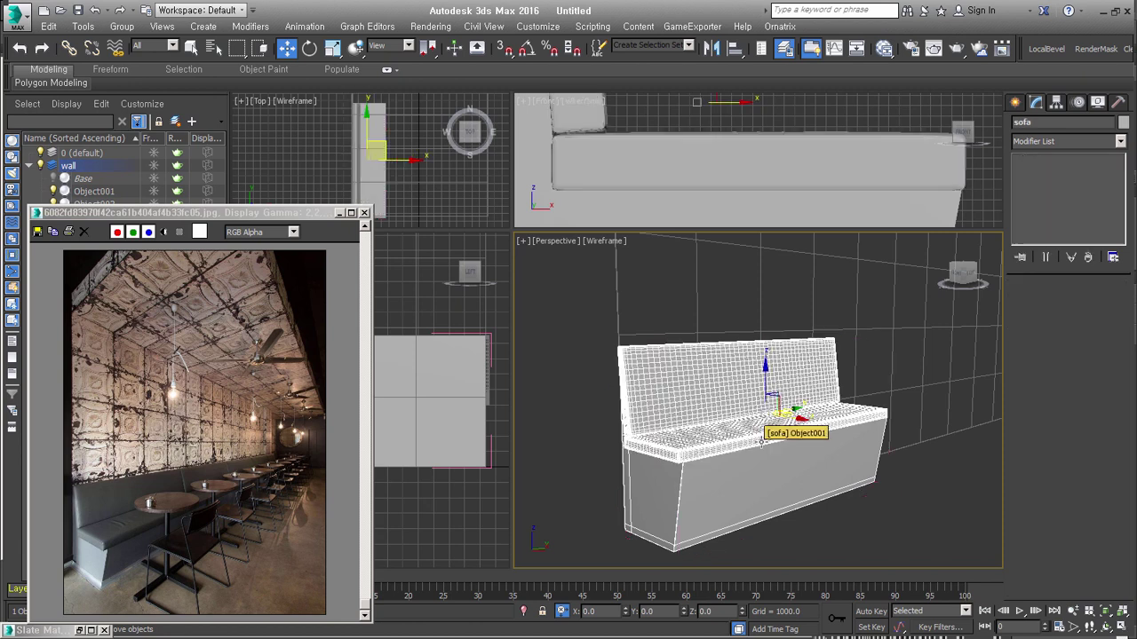
Step: Open the Slate Material Editor and create a new view named 'fur'
{"action": "left_click", "coordinate": [884, 48]}
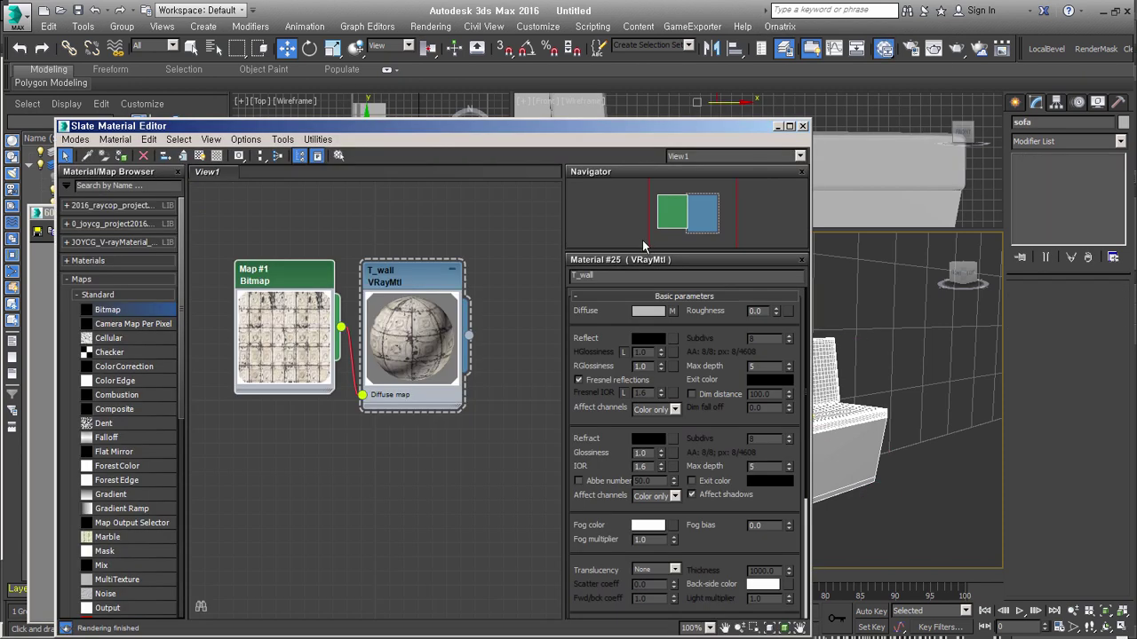
{"action": "right_click", "coordinate": [370, 170]}
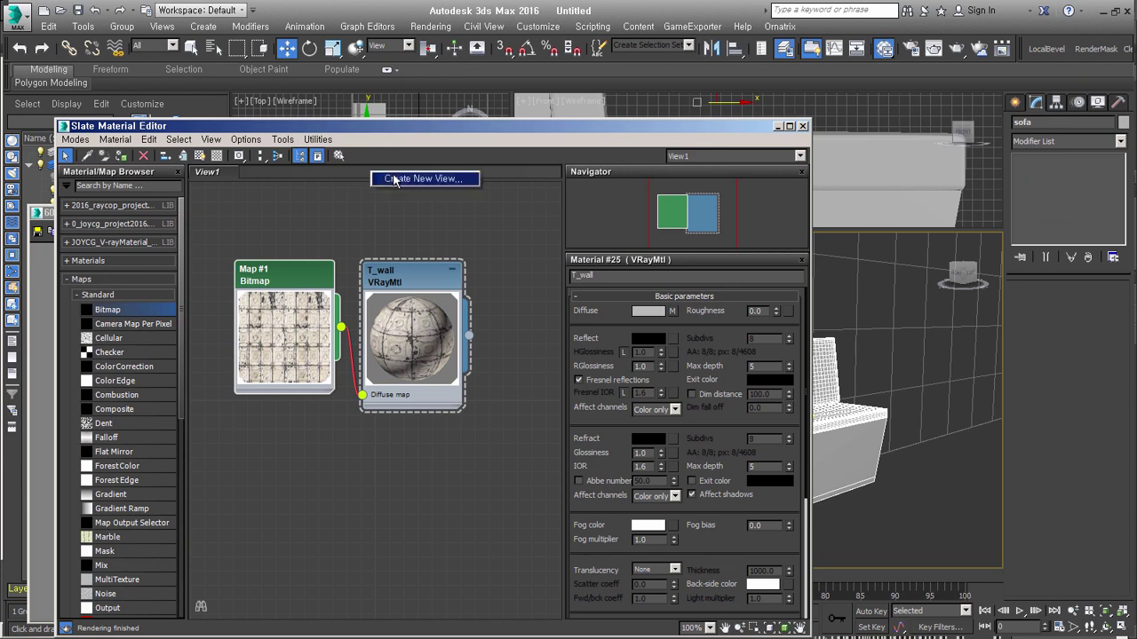
{"action": "left_click", "coordinate": [431, 180]}
{"action": "type", "text": "fur"}
{"action": "key", "text": "Return"}
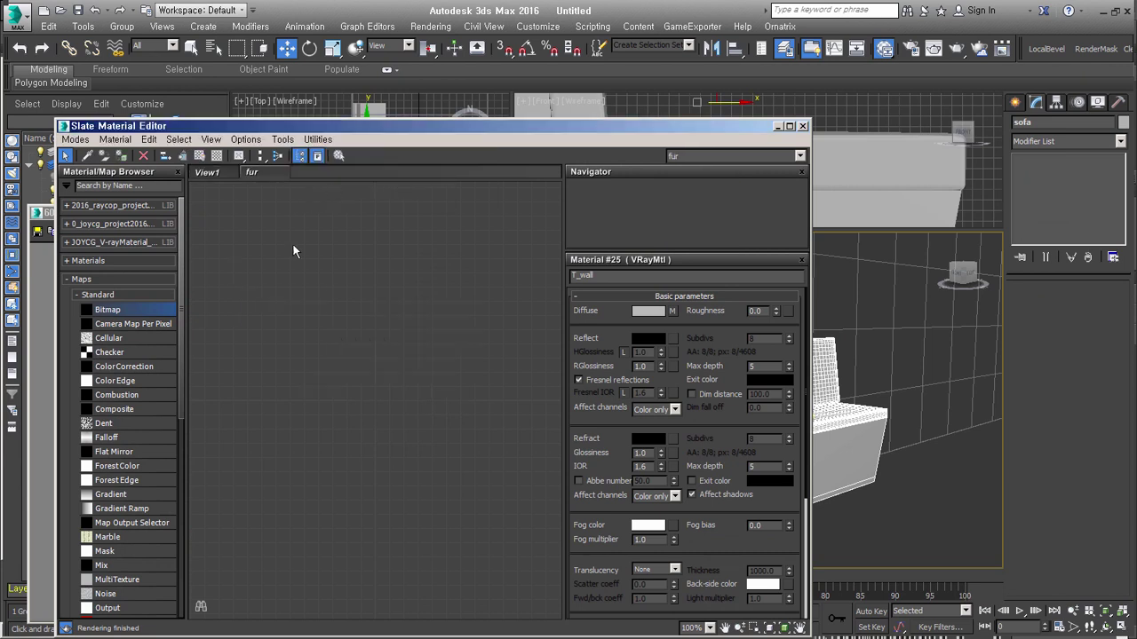
Step: Place a Multi/Sub-Object material and a VRayMtl node in the fur view
{"action": "left_click", "coordinate": [118, 292]}
{"action": "left_click", "coordinate": [121, 263]}
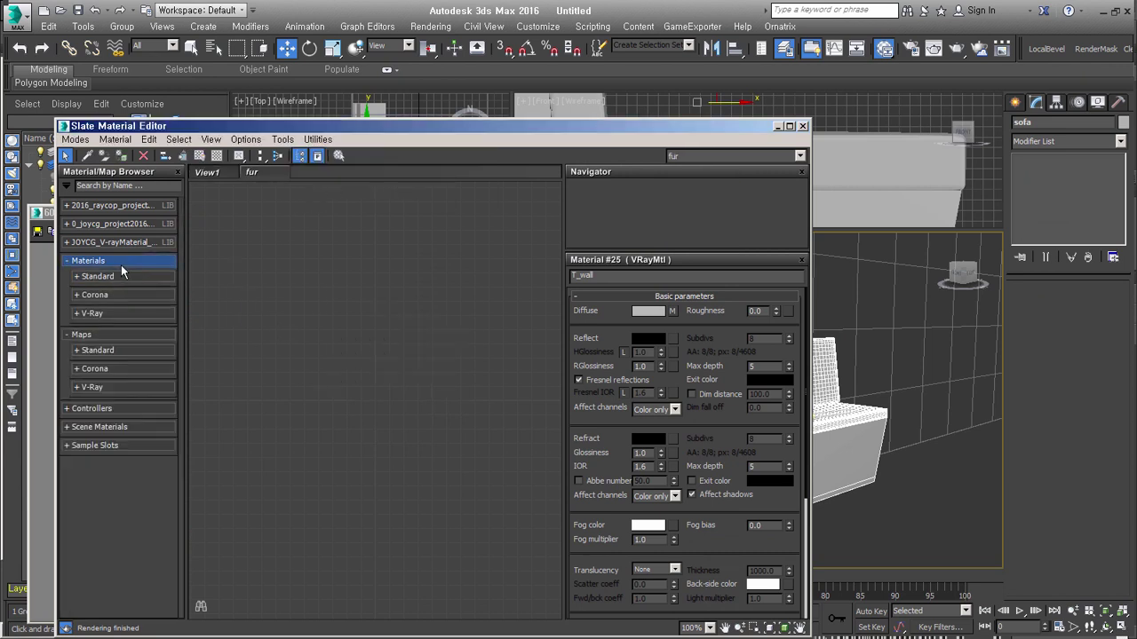
{"action": "left_click", "coordinate": [120, 281]}
{"action": "left_click_drag", "start_coordinate": [133, 375], "coordinate": [272, 373]}
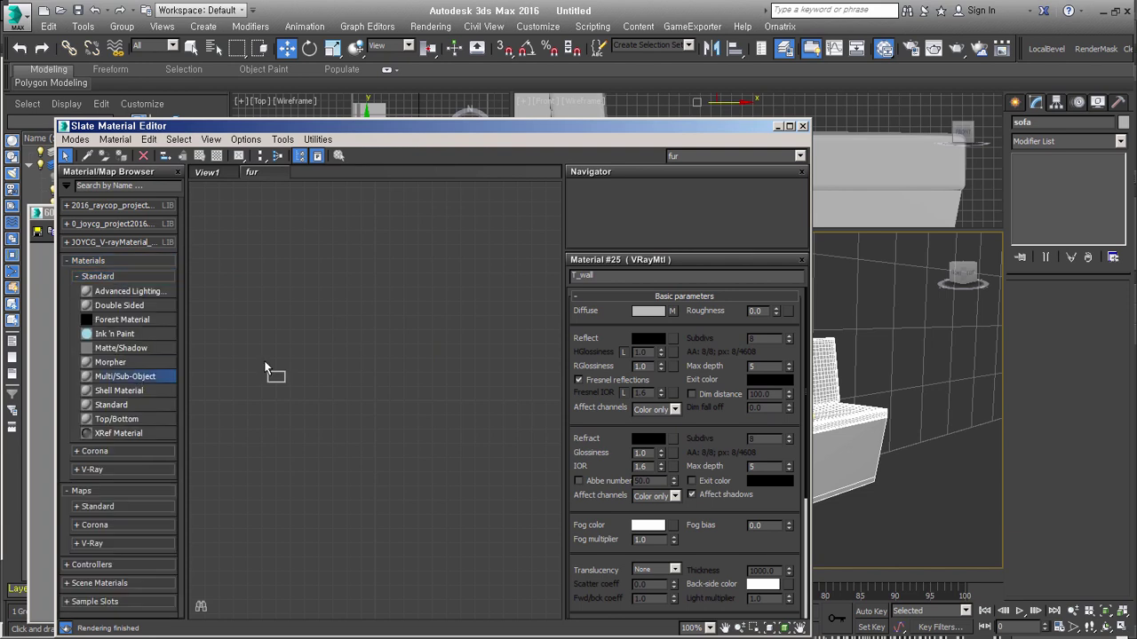
{"action": "left_click", "coordinate": [98, 276]}
{"action": "left_click", "coordinate": [92, 312]}
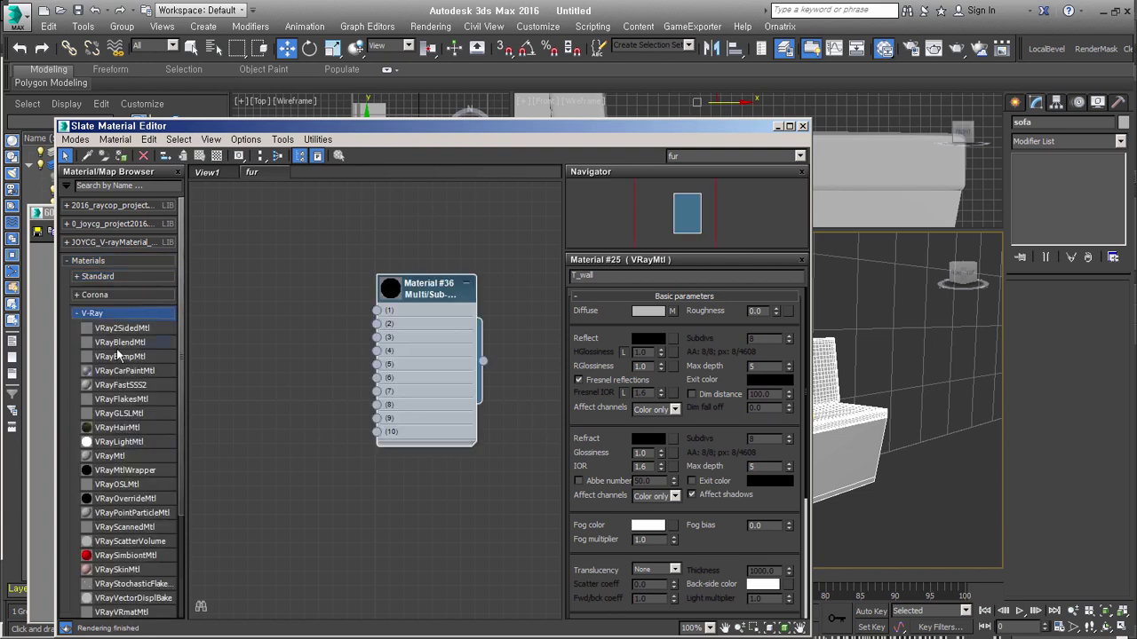
{"action": "left_click_drag", "start_coordinate": [113, 456], "coordinate": [248, 313]}
{"action": "right_click", "coordinate": [249, 323]}
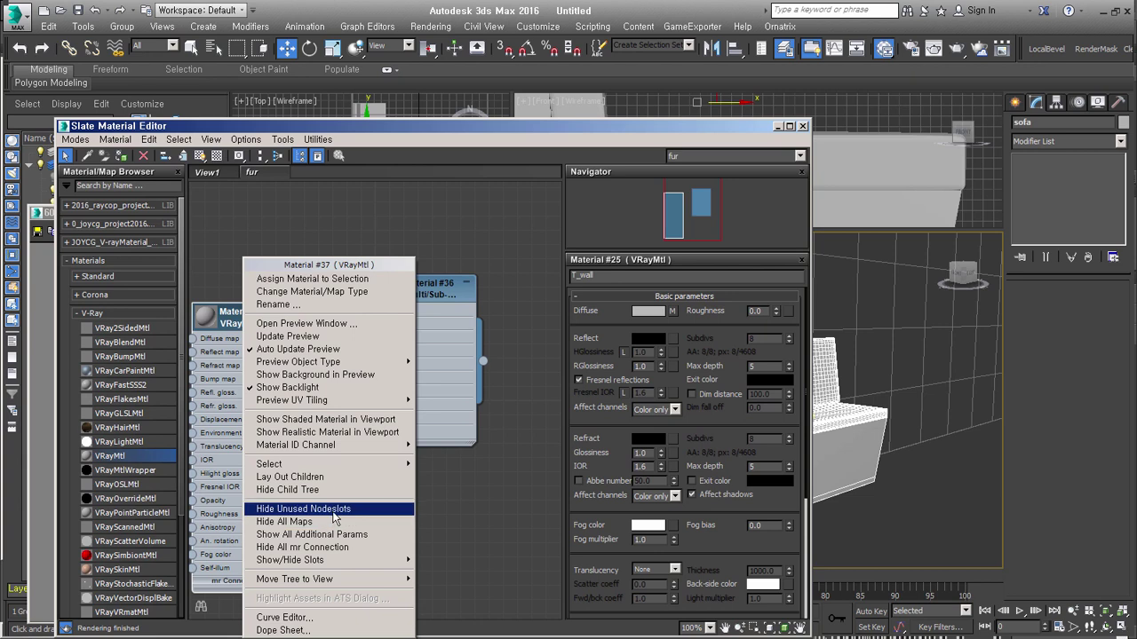
{"action": "left_click", "coordinate": [320, 508]}
{"action": "double_click", "coordinate": [209, 323]}
Step: Set the Multi/Sub-Object material to 2 sub-materials and rename it sofa
{"action": "double_click", "coordinate": [438, 289]}
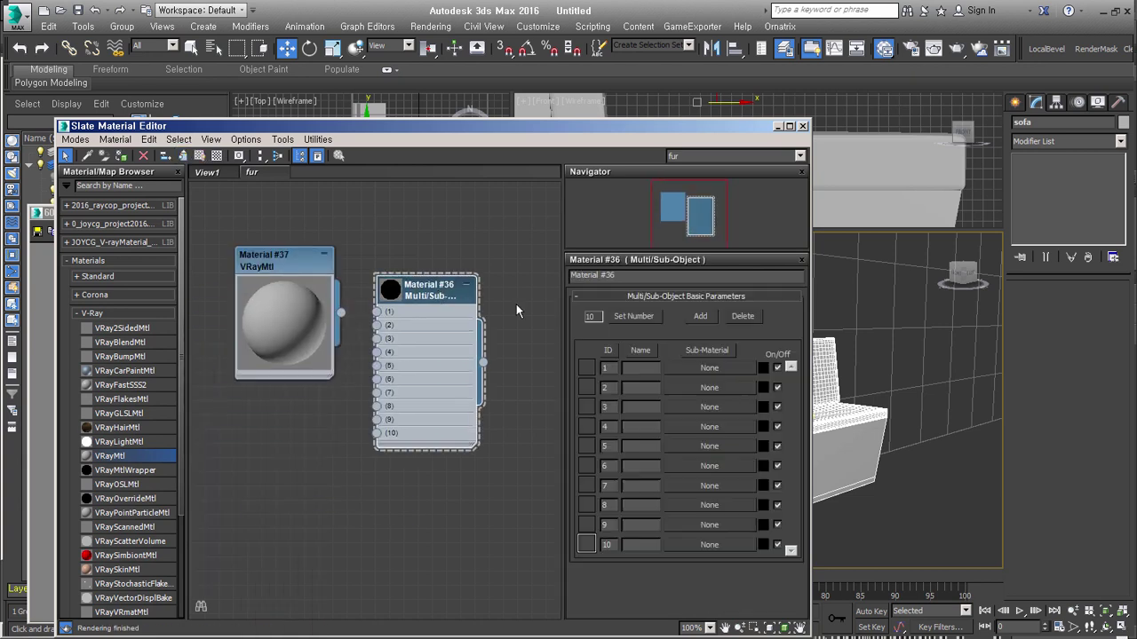
{"action": "left_click", "coordinate": [633, 317]}
{"action": "type", "text": "2"}
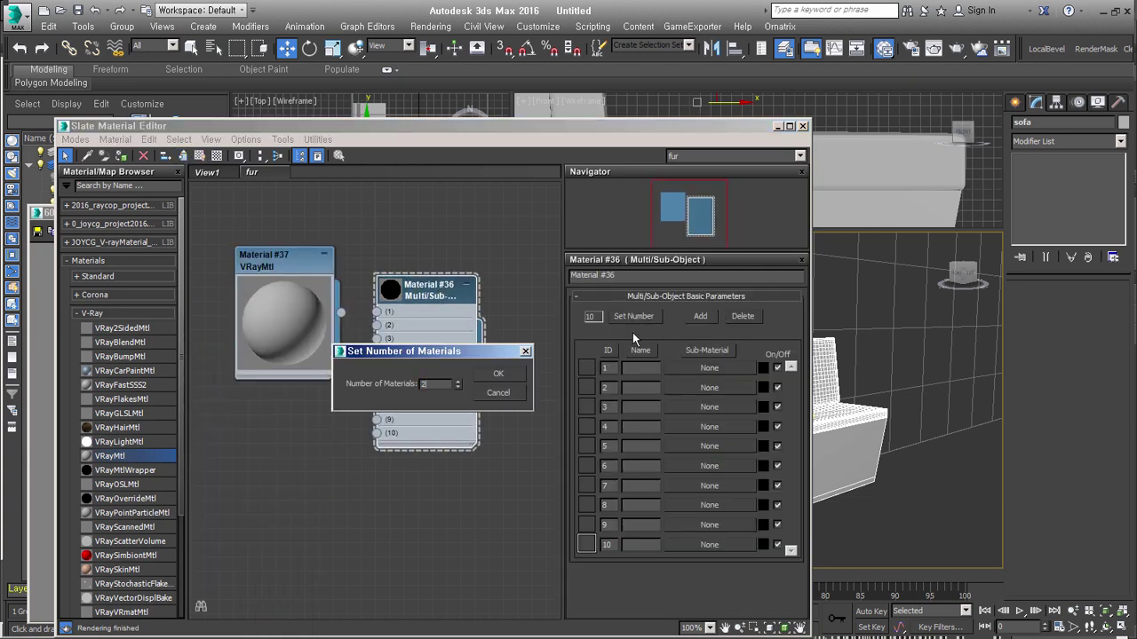
{"action": "left_click", "coordinate": [503, 377]}
{"action": "left_click", "coordinate": [639, 279]}
{"action": "type", "text": "sofa"}
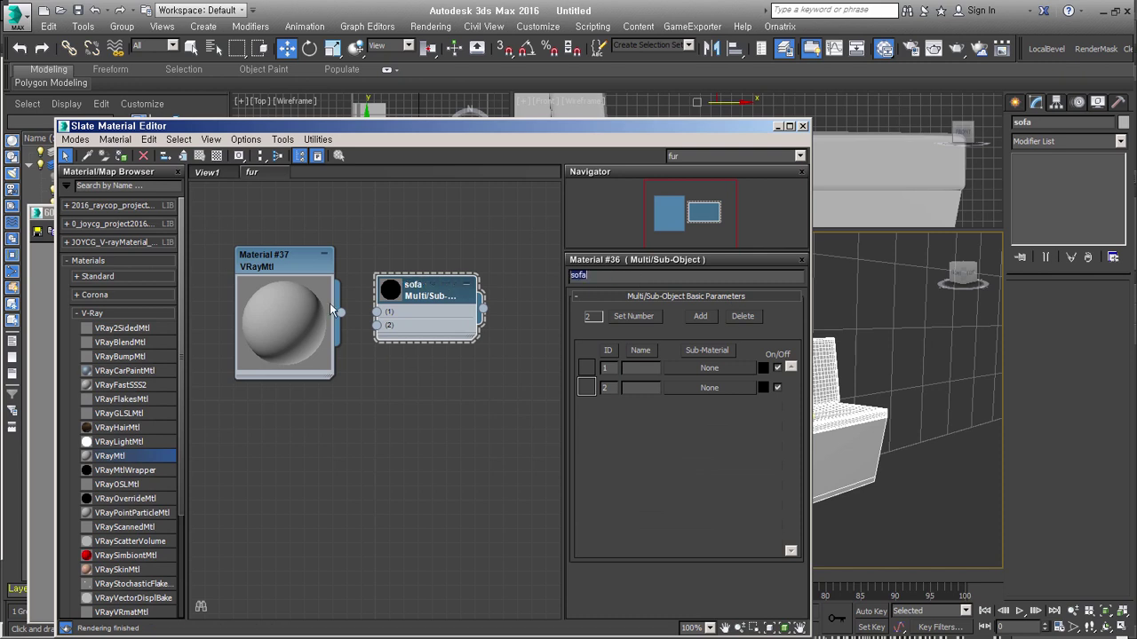
Step: Wire Material #37 into sofa's slot 1 and a new VRayMtl #38 into slot 2
{"action": "left_click_drag", "start_coordinate": [342, 315], "coordinate": [378, 311]}
{"action": "left_click_drag", "start_coordinate": [291, 317], "coordinate": [275, 288]}
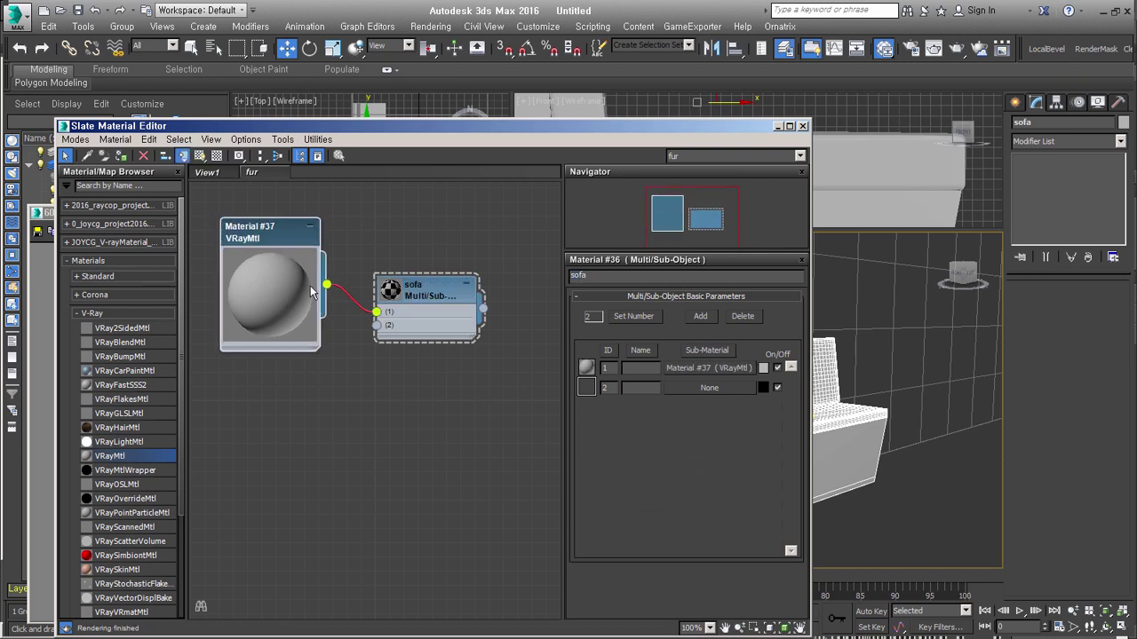
{"action": "left_click", "coordinate": [286, 381]}
{"action": "left_click_drag", "start_coordinate": [327, 383], "coordinate": [377, 325]}
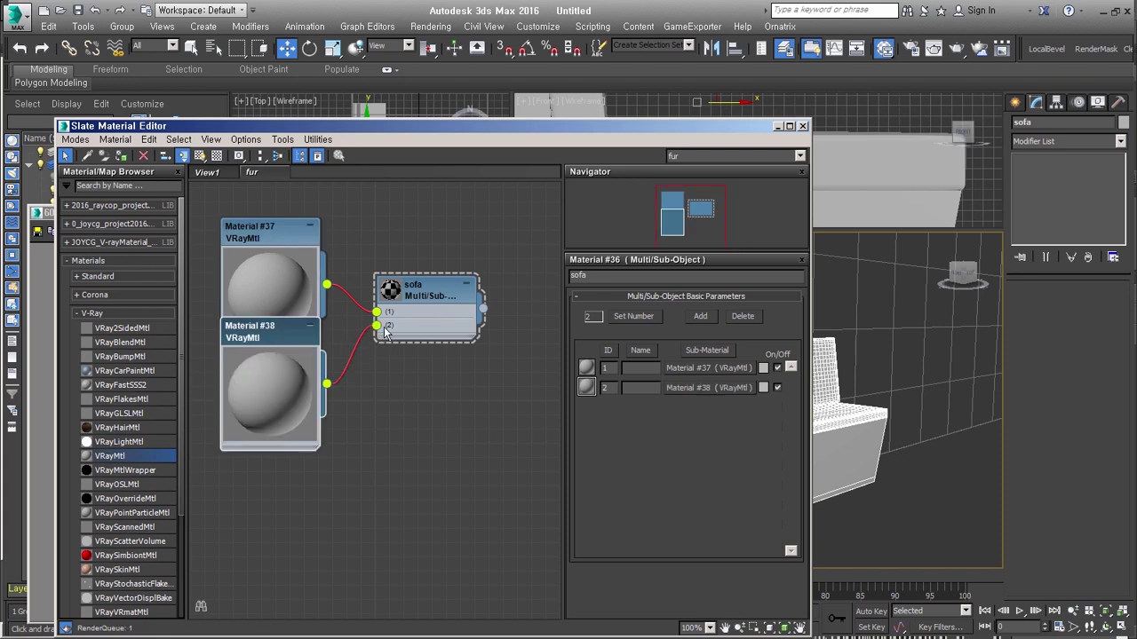
Step: Name the second sub-material 'gray' and the first 'leather'
{"action": "double_click", "coordinate": [391, 290]}
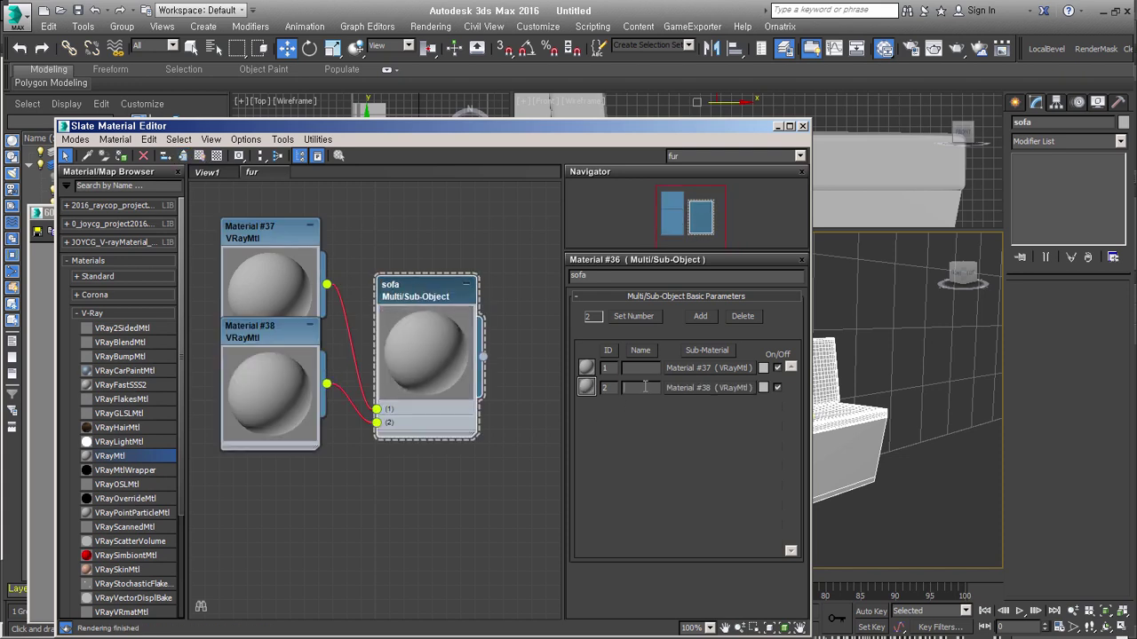
{"action": "type", "text": "gray"}
{"action": "key", "text": "Return"}
{"action": "left_click", "coordinate": [655, 367]}
{"action": "type", "text": "ther"}
{"action": "key", "text": "Return"}
{"action": "left_click", "coordinate": [655, 368]}
{"action": "key", "text": "Return"}
Step: Darken Material #37's diffuse colour, then minimize the material editor
{"action": "left_click_drag", "start_coordinate": [297, 364], "coordinate": [297, 436]}
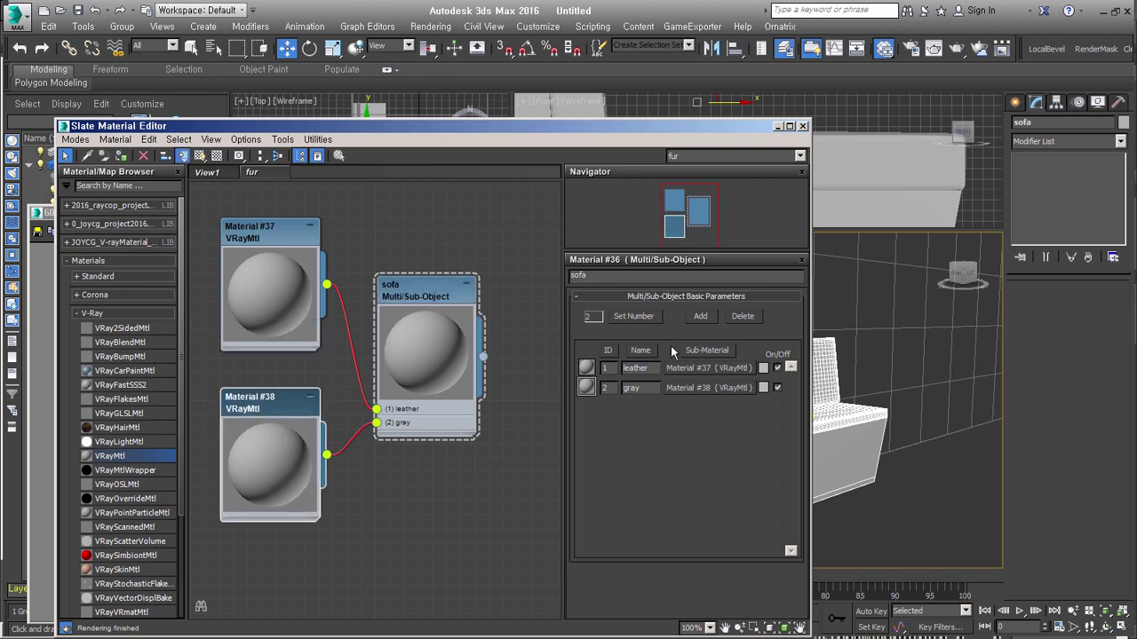
{"action": "left_click", "coordinate": [765, 368]}
{"action": "left_click_drag", "start_coordinate": [493, 157], "coordinate": [482, 157]}
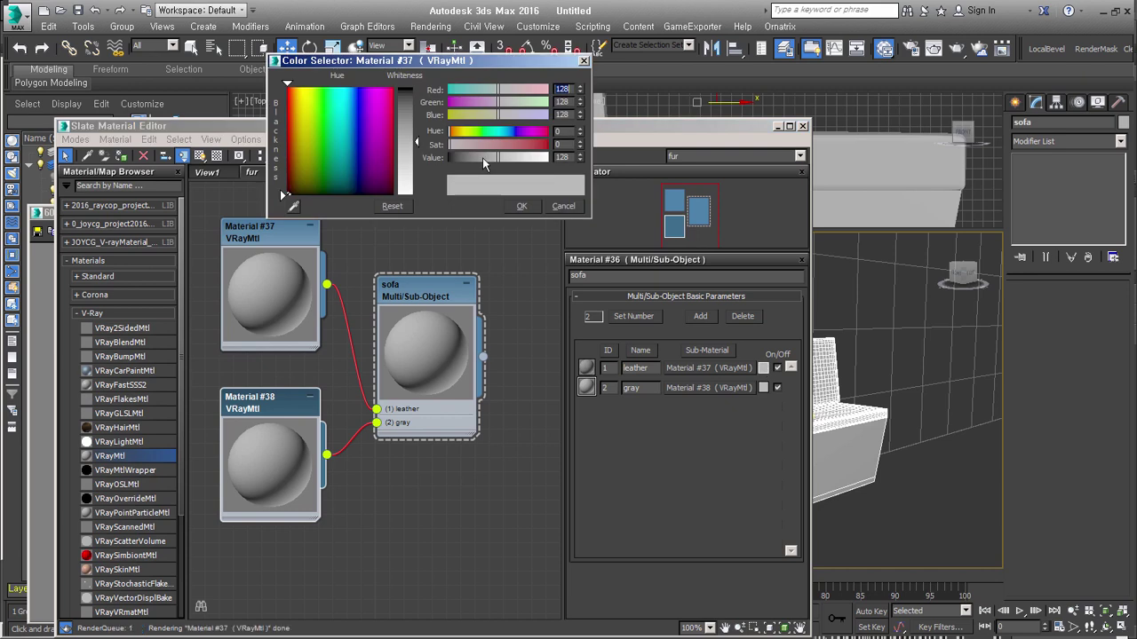
{"action": "left_click", "coordinate": [521, 205]}
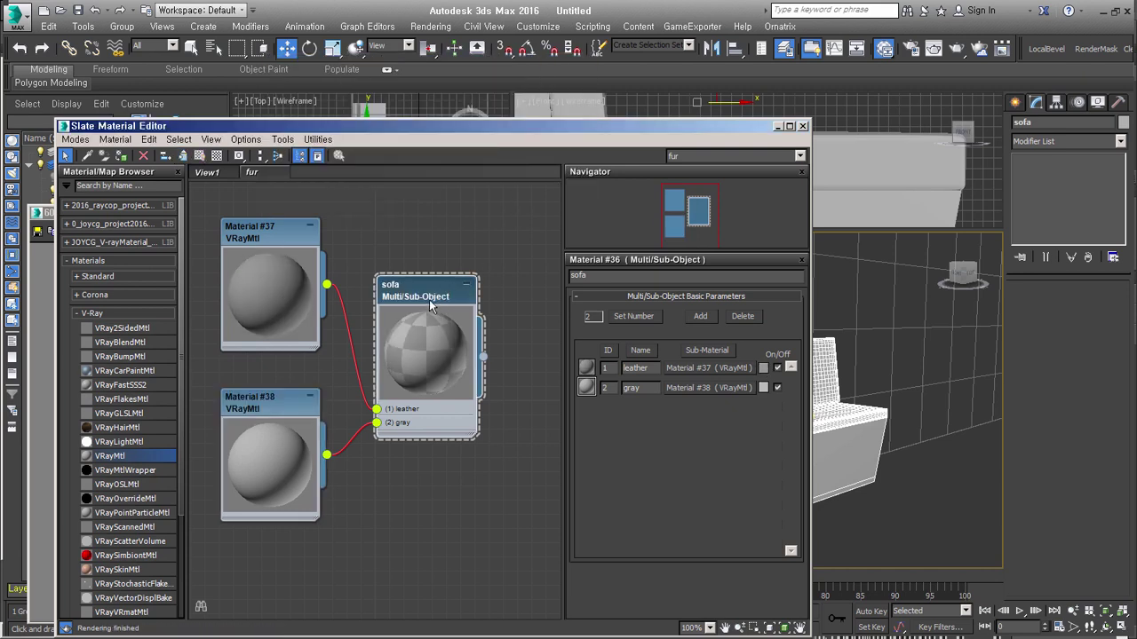
{"action": "left_click", "coordinate": [779, 127]}
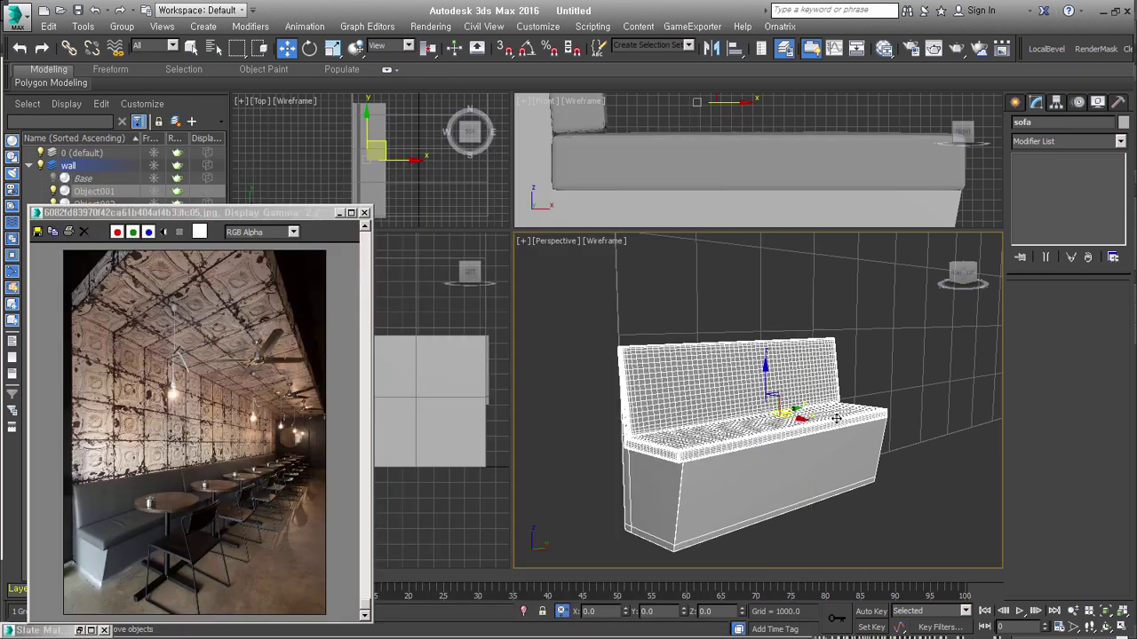
Step: Shade the Perspective view, orbit beneath the bench, and zoom-extend onto the selected sofa
{"action": "left_click", "coordinate": [868, 515]}
{"action": "key", "text": "F3"}
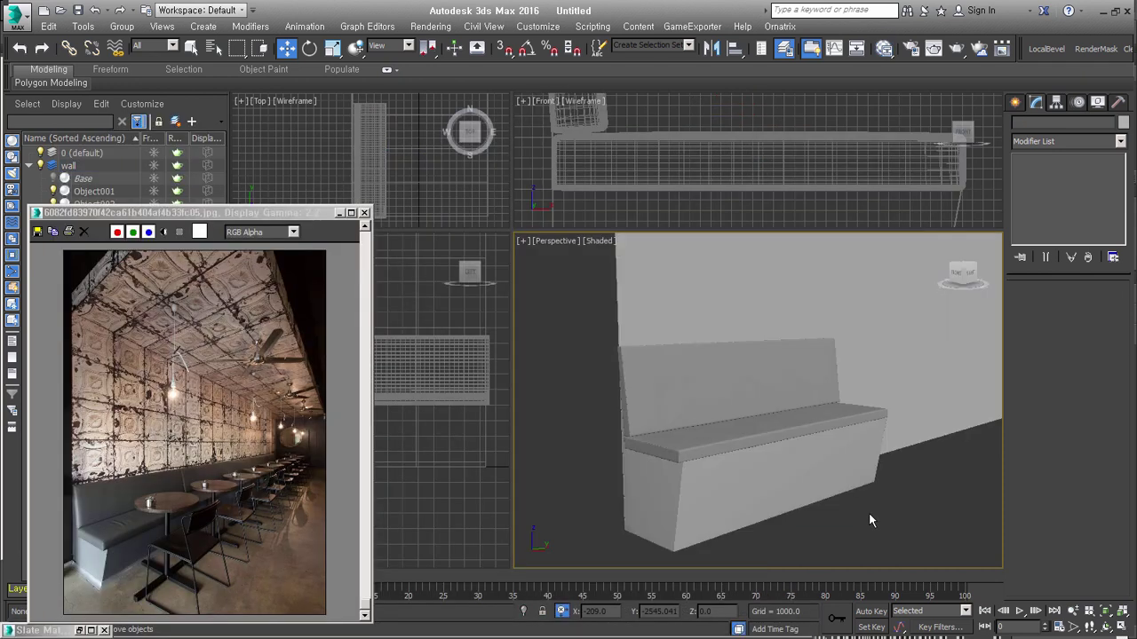
{"action": "mouse_move", "coordinate": [868, 520]}
{"action": "middle_mouse_down", "text": "alt"}
{"action": "mouse_move", "coordinate": [783, 460]}
{"action": "mouse_move", "coordinate": [756, 456]}
{"action": "mouse_move", "coordinate": [771, 447]}
{"action": "middle_mouse_up", "text": "alt"}
{"action": "left_click", "coordinate": [682, 449]}
{"action": "key", "text": "z"}
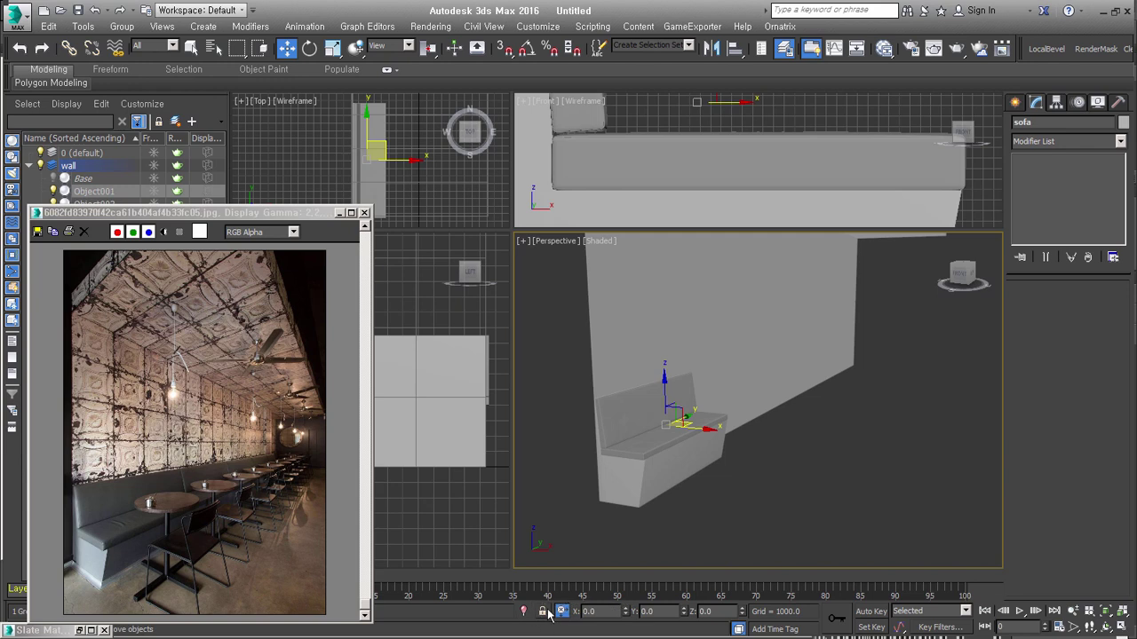
Step: Isolate the sofa, return to wireframe and the full room, then orbit and pan to frame the bench
{"action": "key", "text": "alt+q"}
{"action": "key", "text": "F3"}
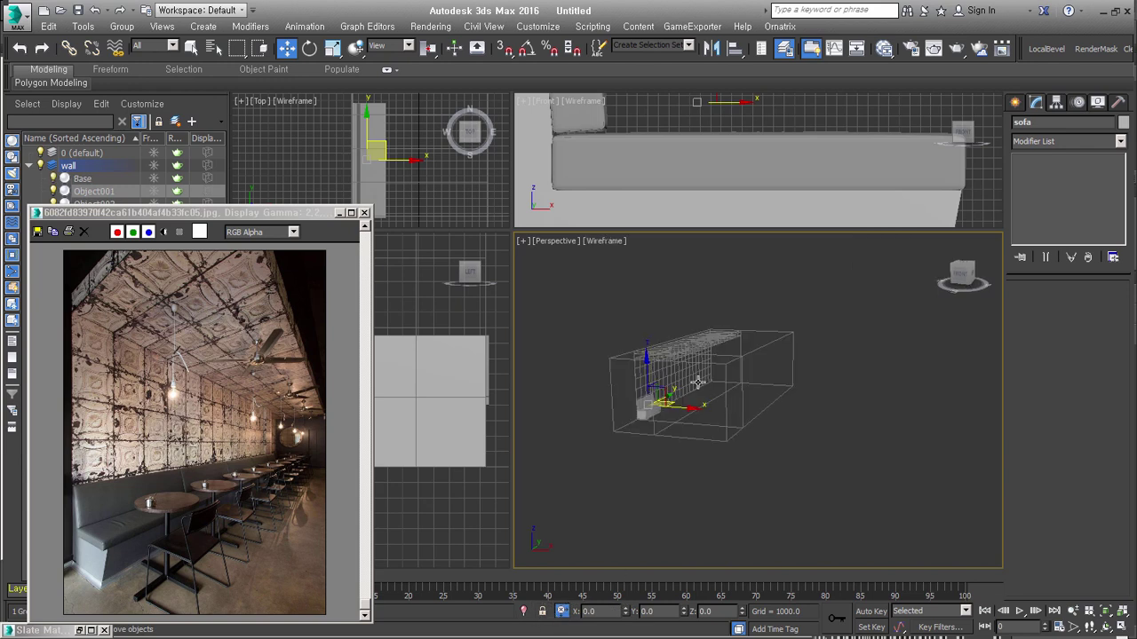
{"action": "key", "text": "alt+q"}
{"action": "middle_click_drag", "start_coordinate": [698, 363], "coordinate": [698, 356], "text": "alt"}
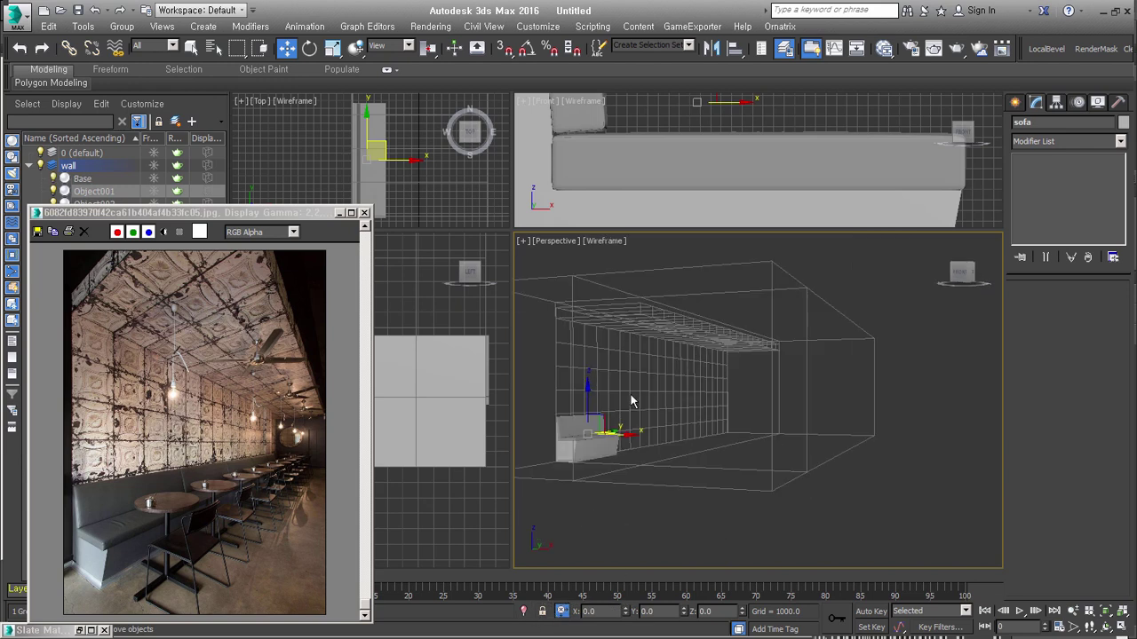
{"action": "middle_click_drag", "start_coordinate": [670, 439], "coordinate": [719, 432], "text": "alt"}
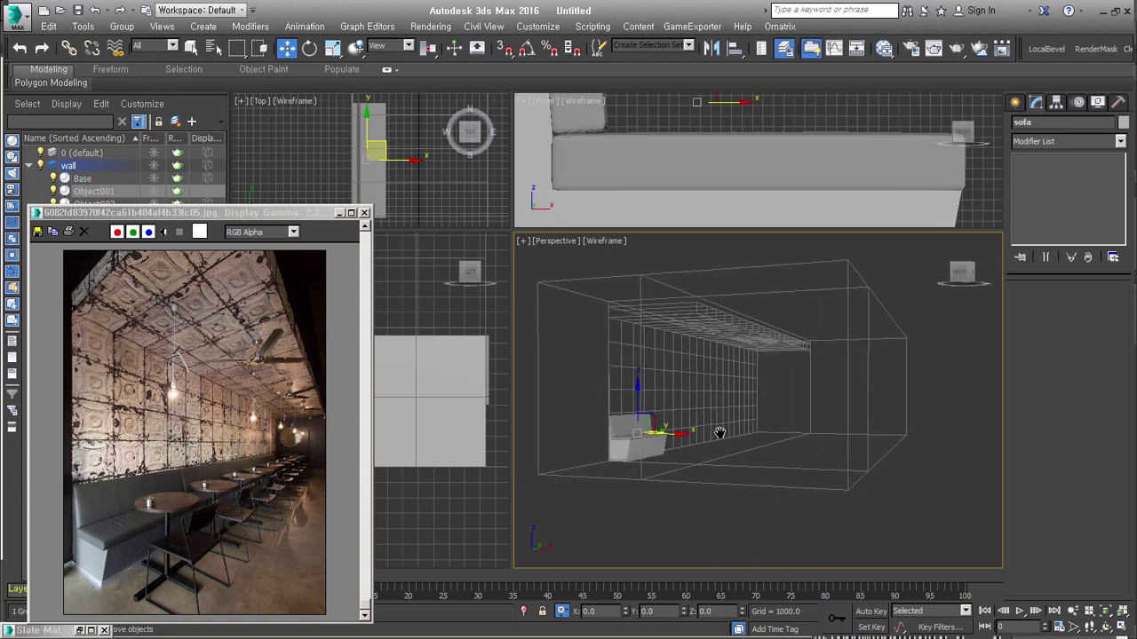
{"action": "scroll", "coordinate": [555, 485], "scroll_direction": "up", "scroll_amount": 3}
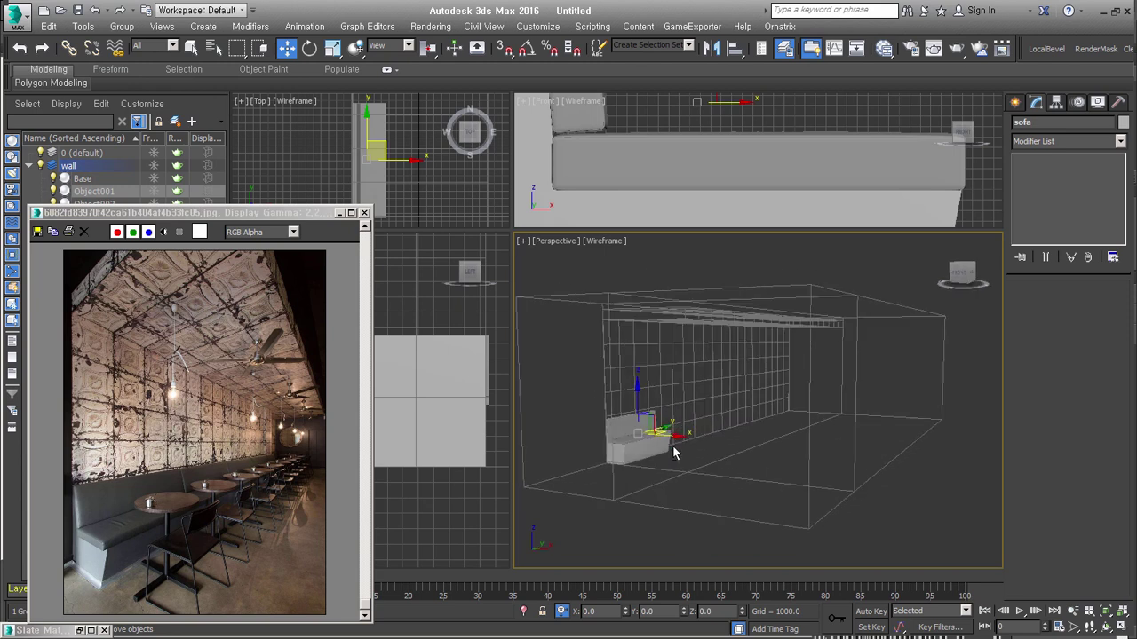
{"action": "middle_click_drag", "start_coordinate": [555, 485], "coordinate": [663, 455]}
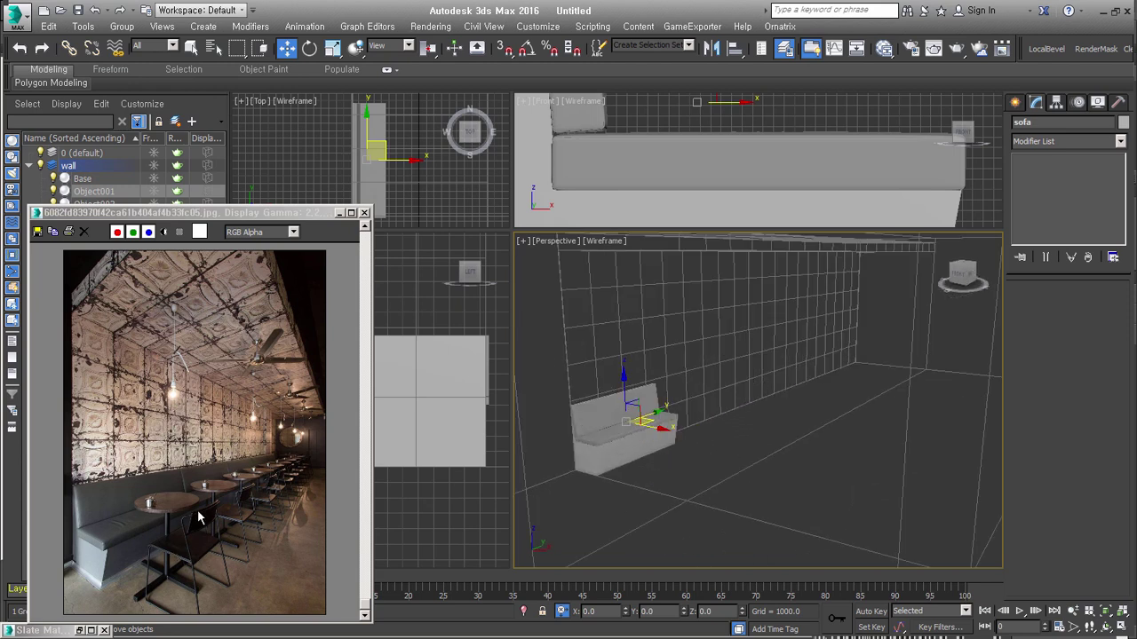